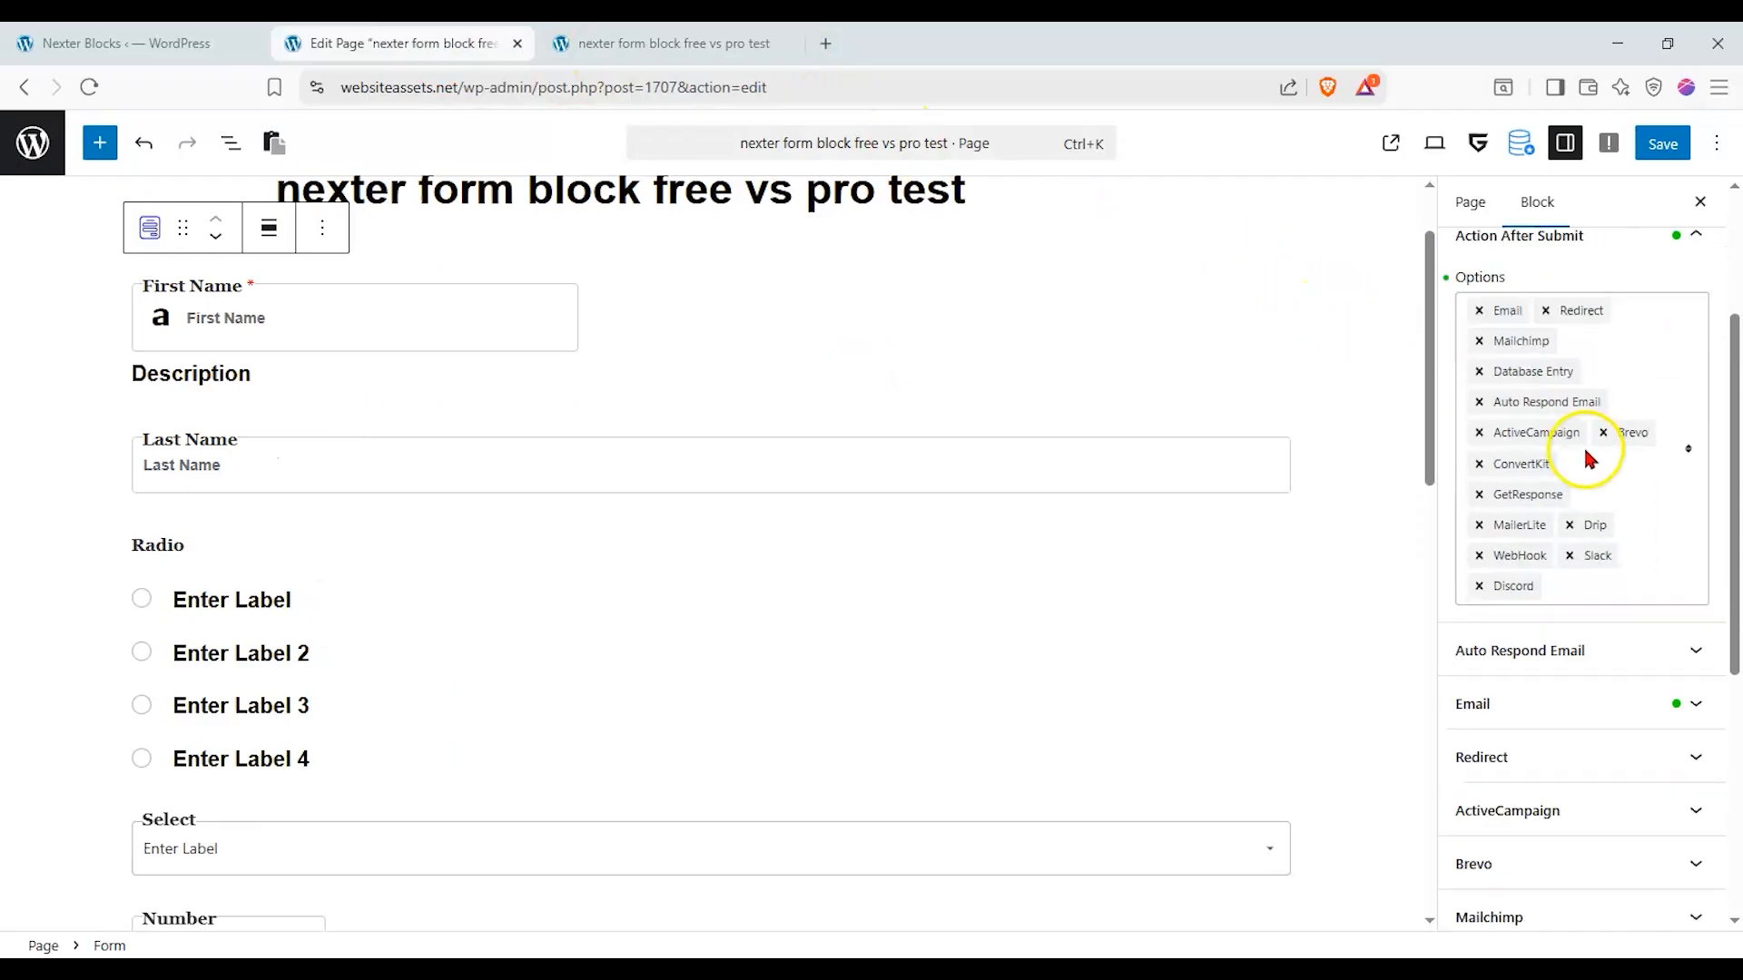
scroll(1256, 505, "down", 4)
scroll(1243, 493, "up", 5)
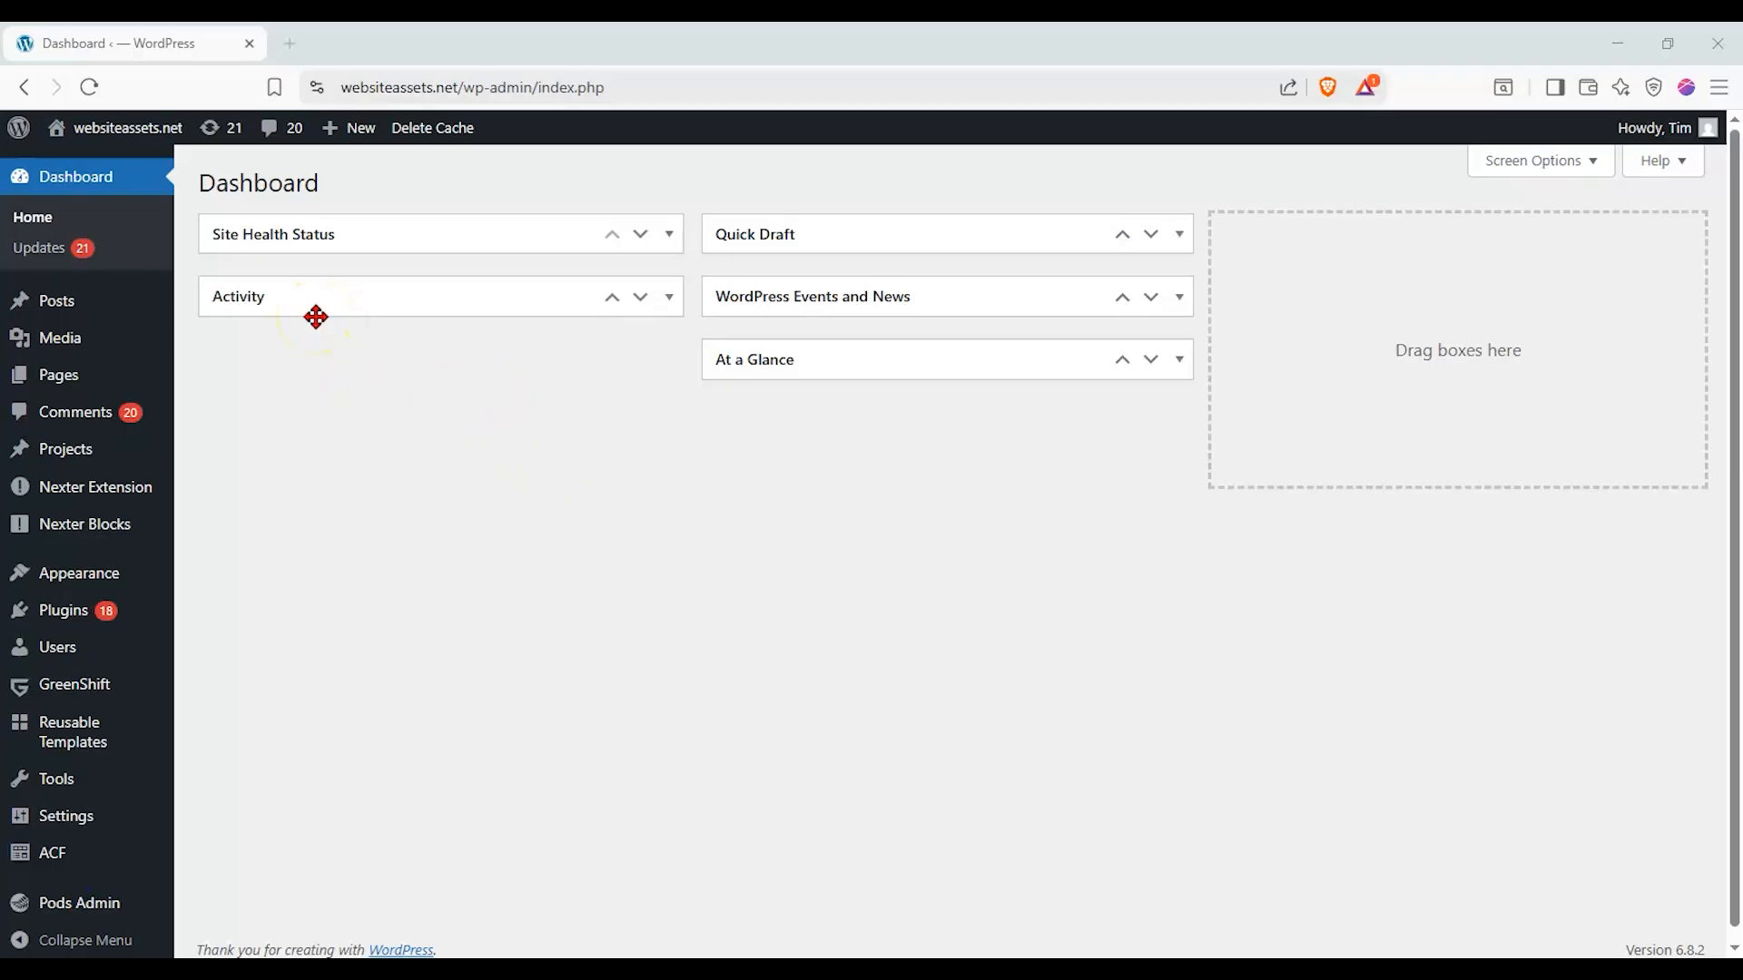
Open the Nexter Blocks list, switch all blocks off and back on, and filter the list to Pro blocks.
left_click(91, 528)
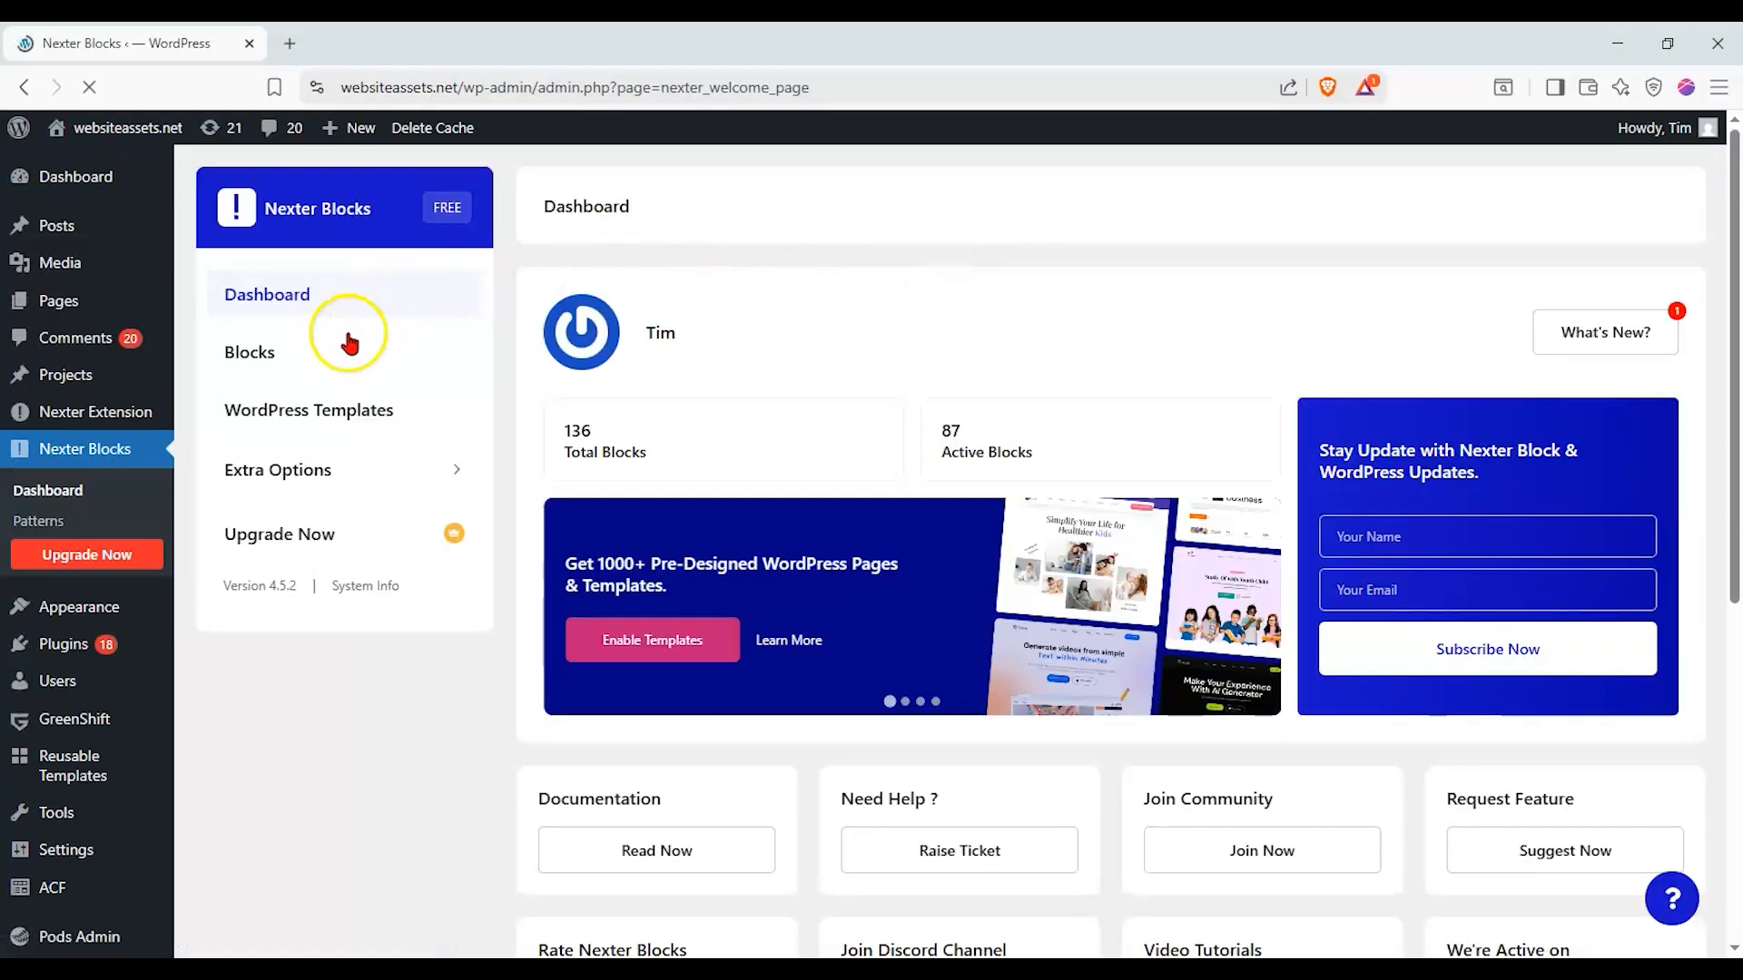
left_click(254, 353)
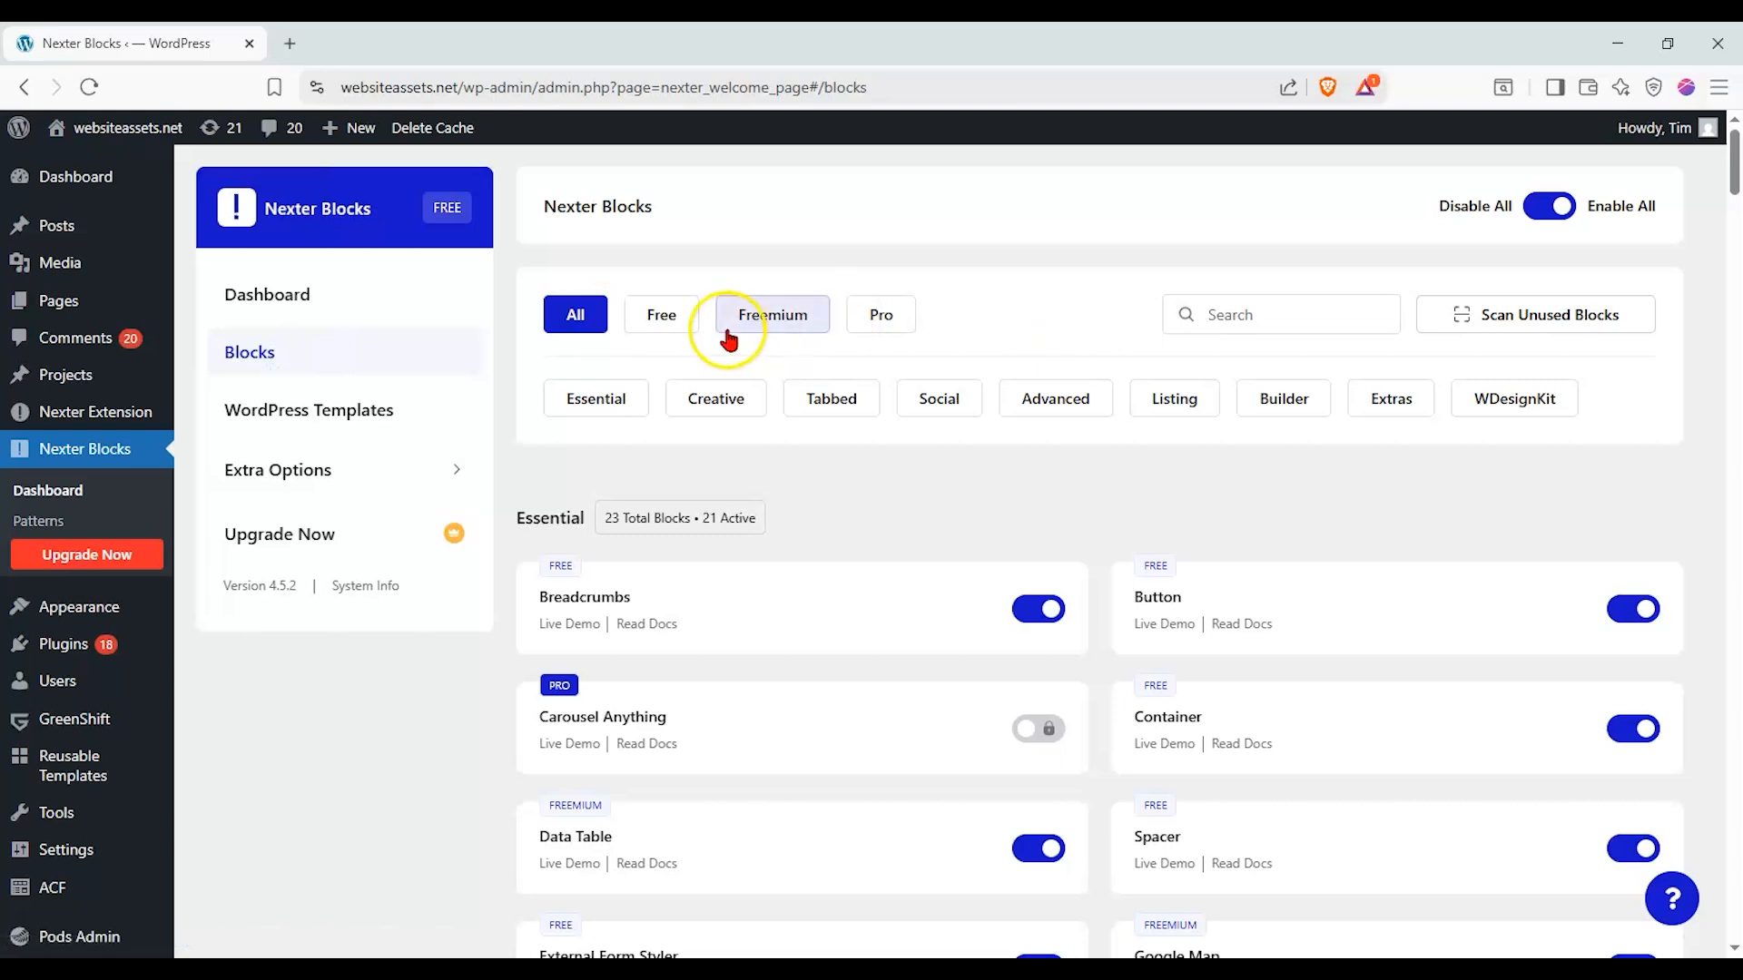
left_click(1561, 207)
left_click(1561, 207)
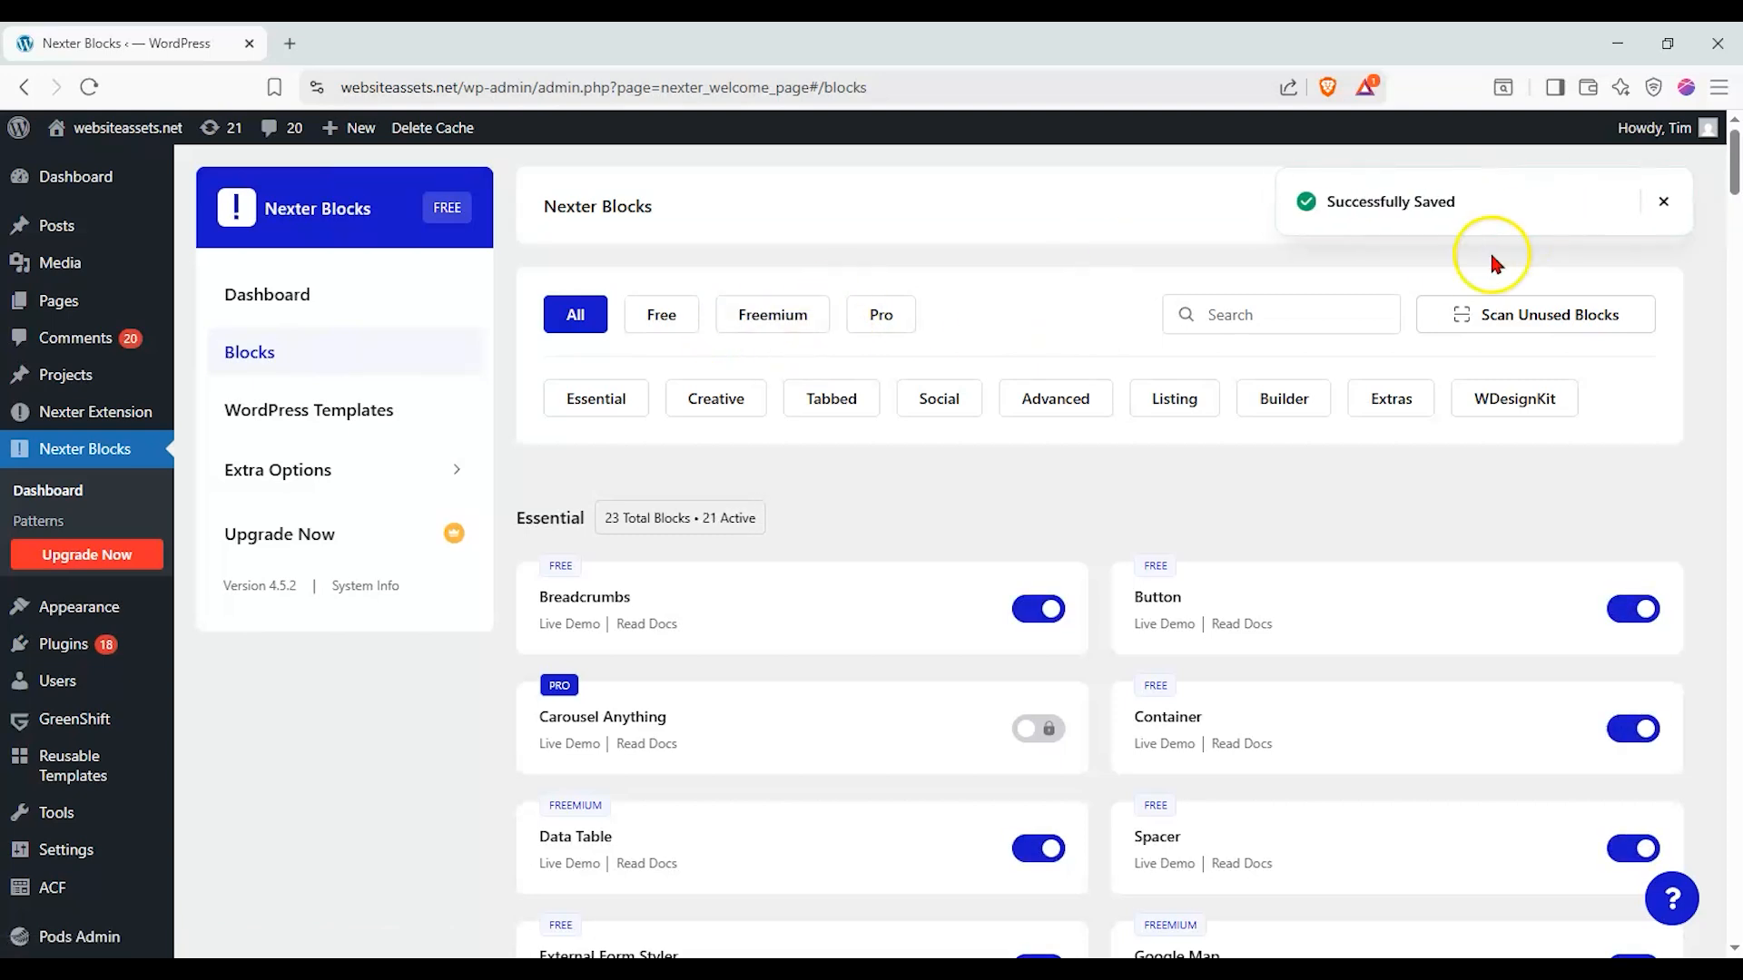
left_click(894, 322)
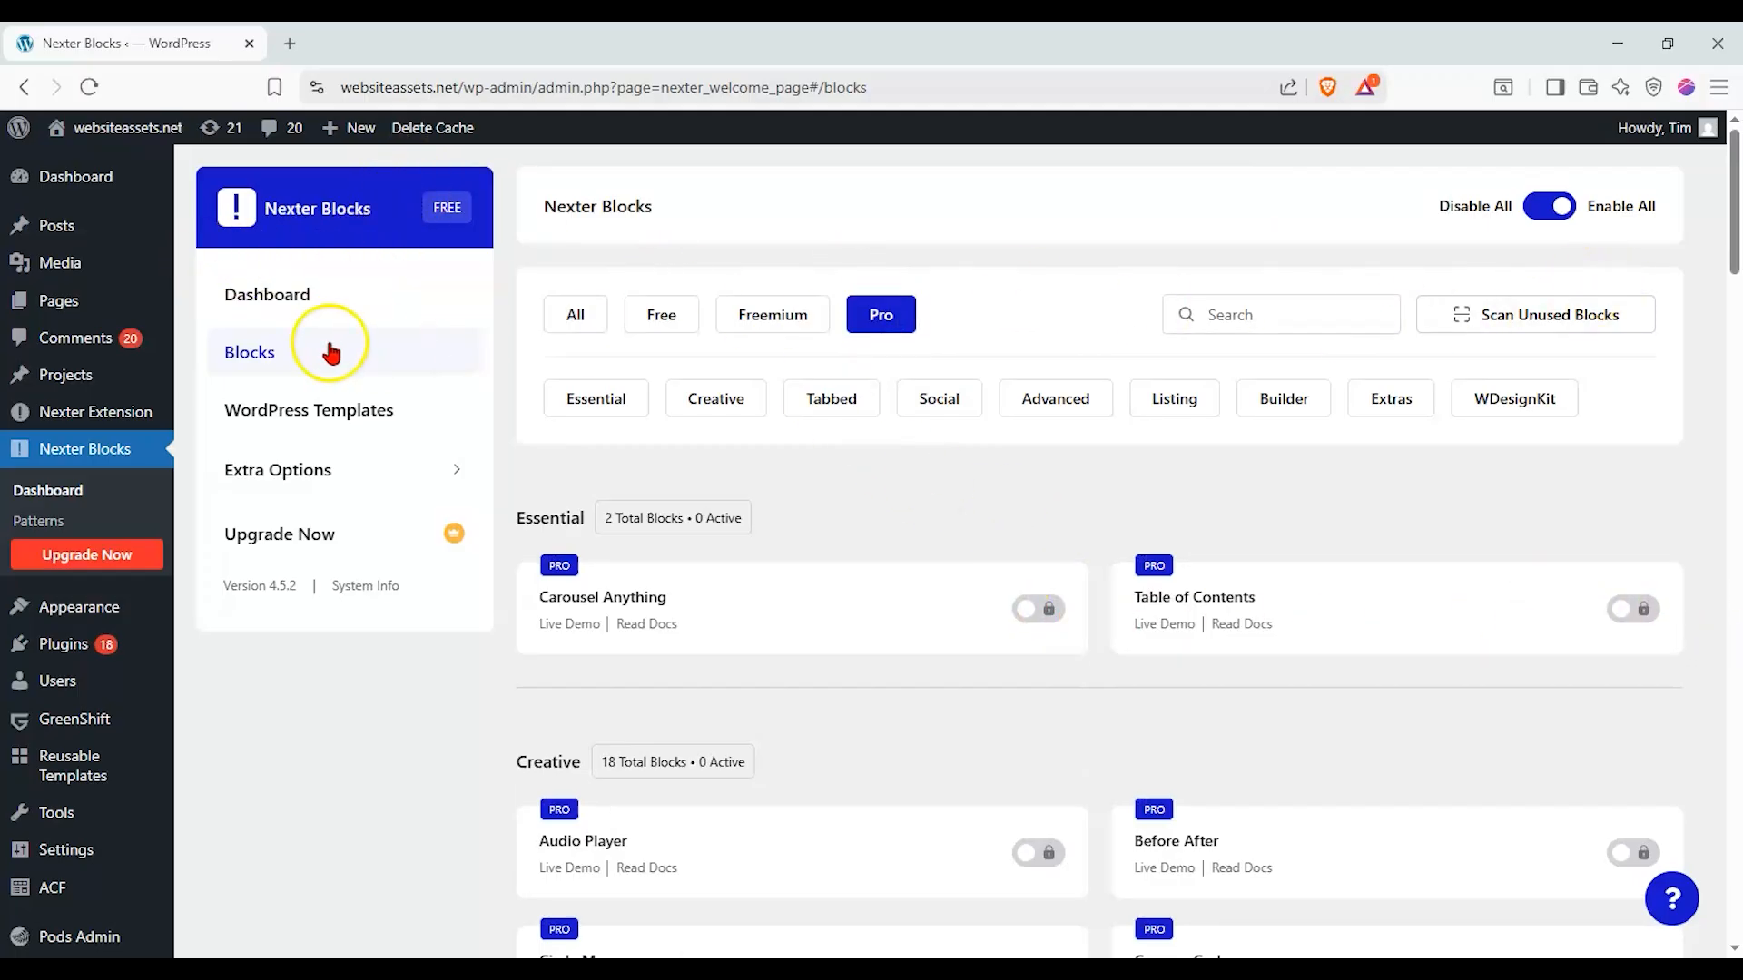
Create a new page titled "nexter form block free vs pro test".
mouse_move(168, 300)
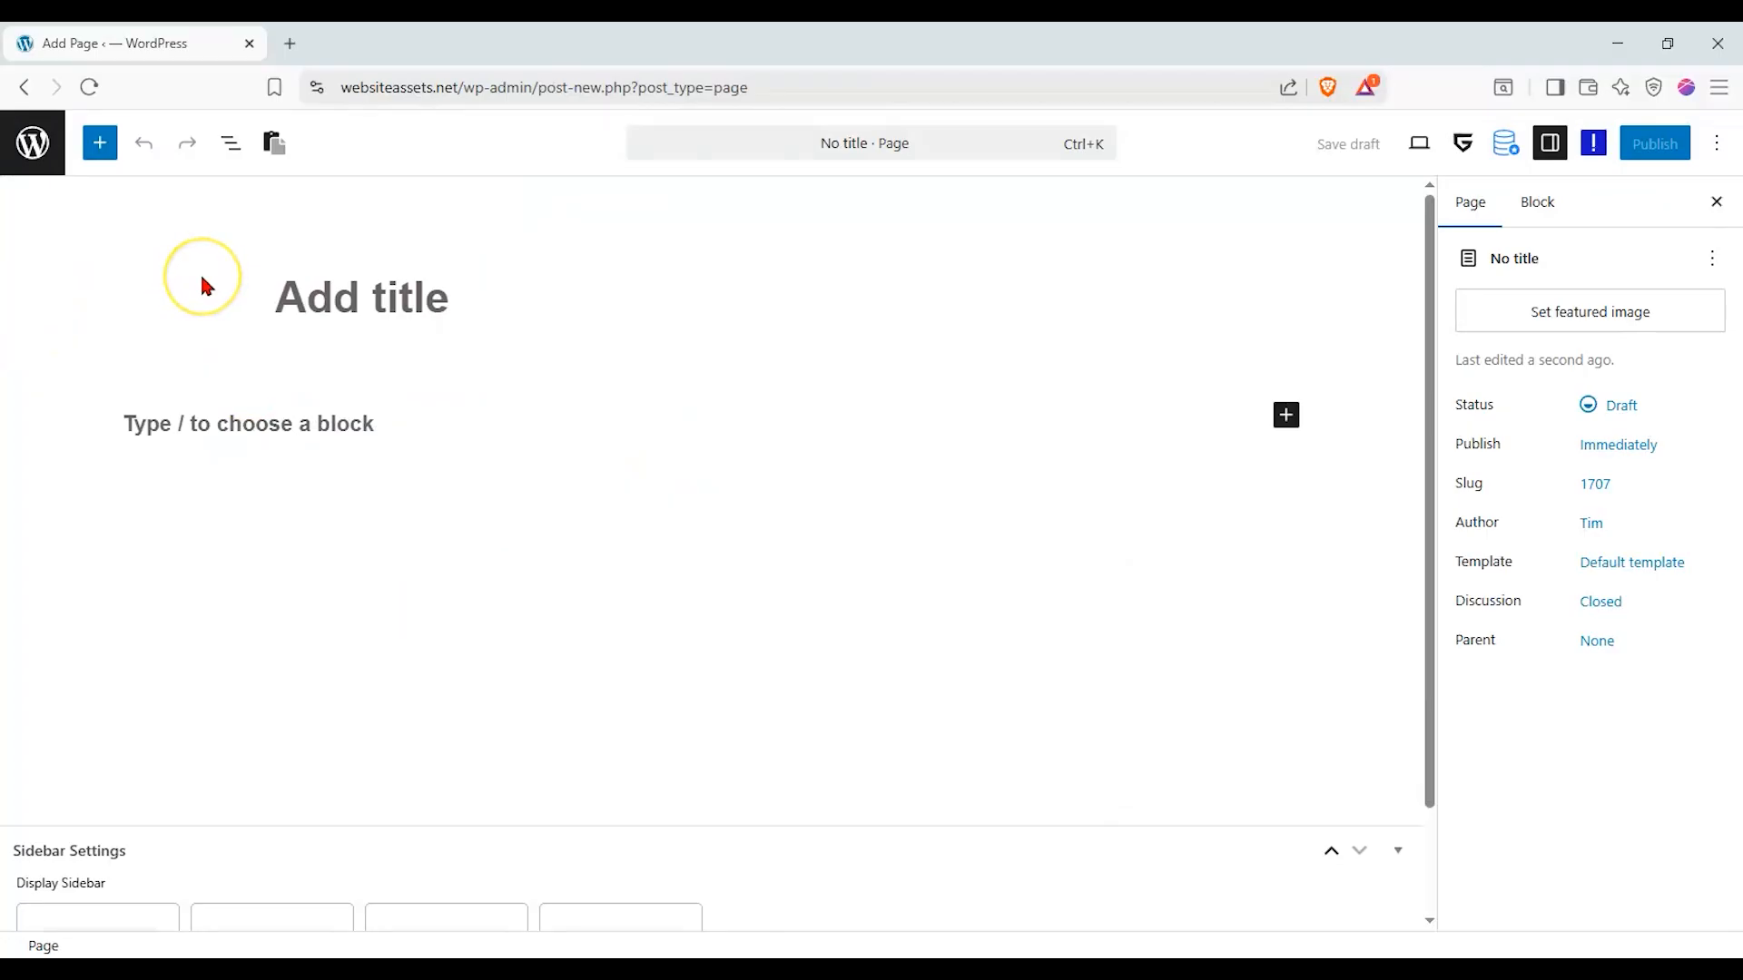
type("nexter ")
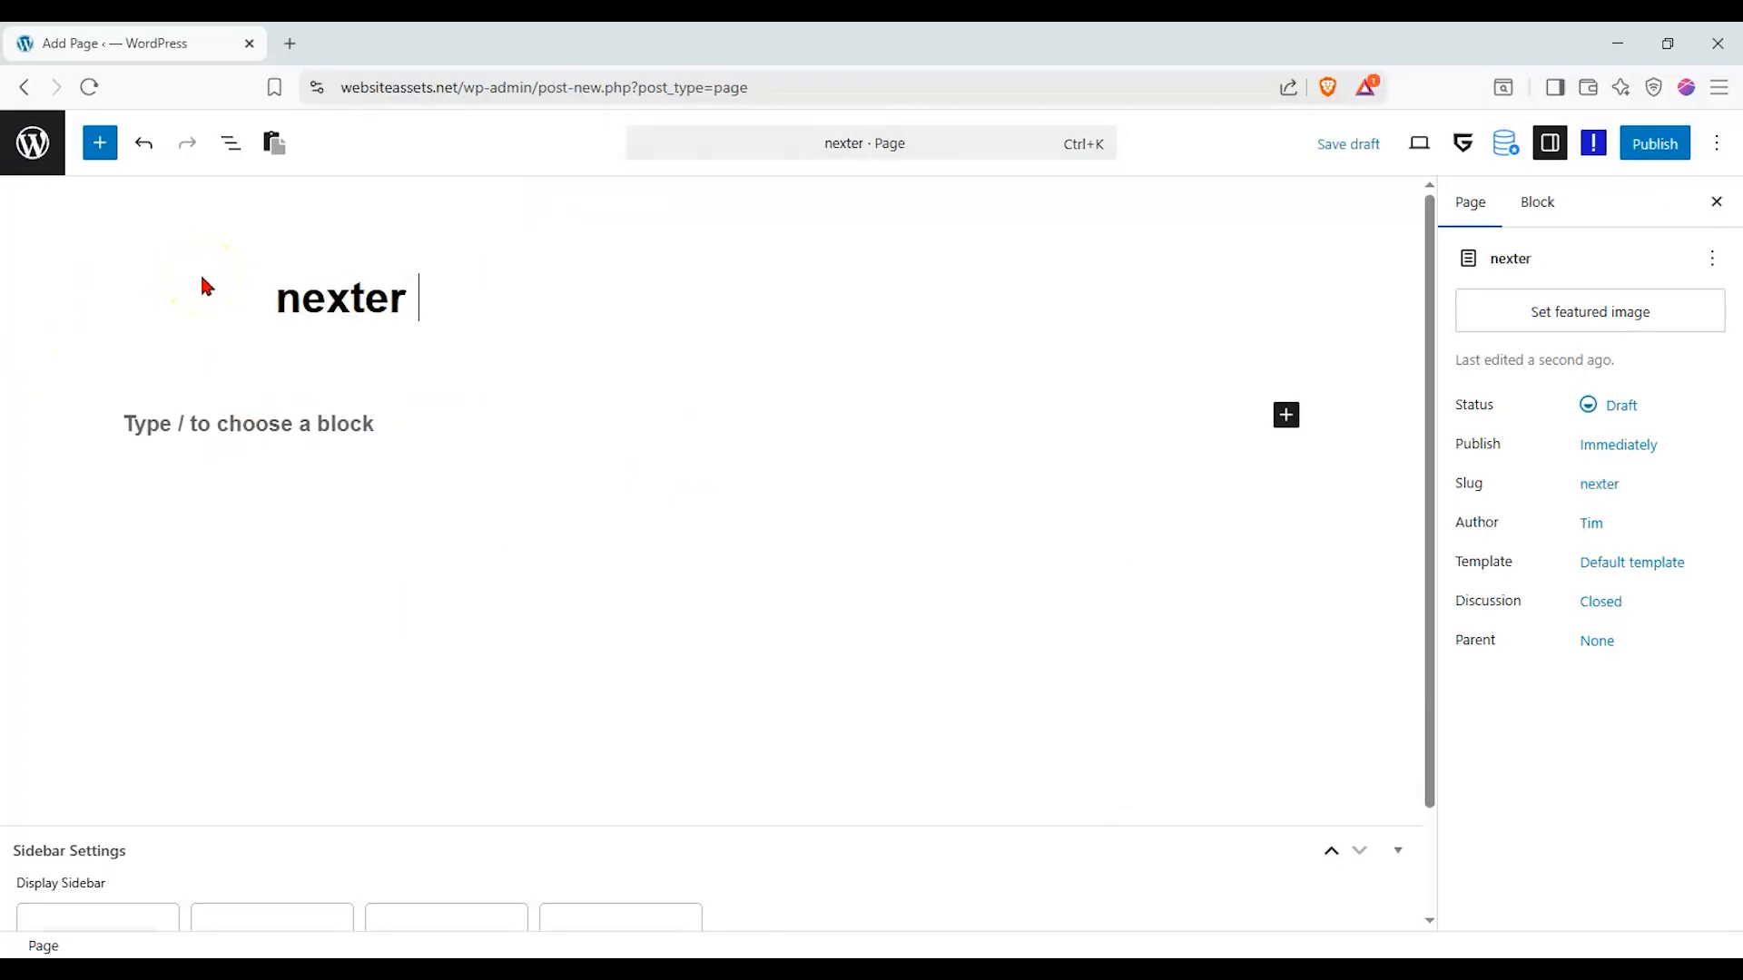
type("form block ")
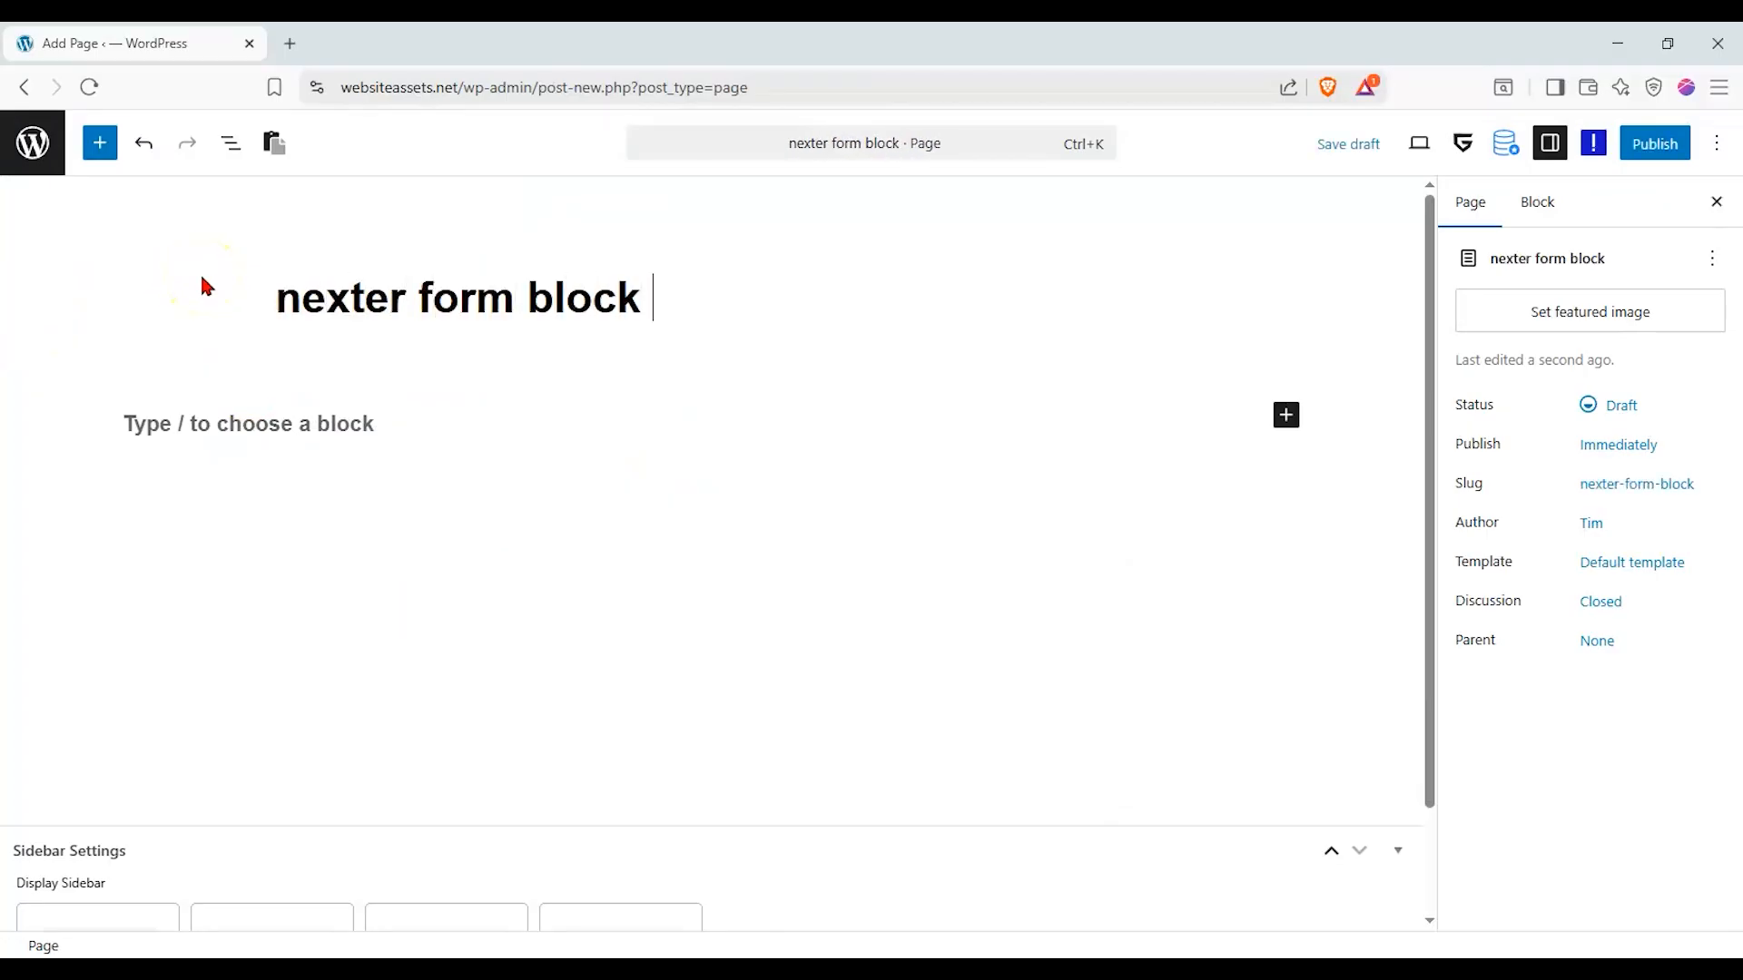
type("free vs pro")
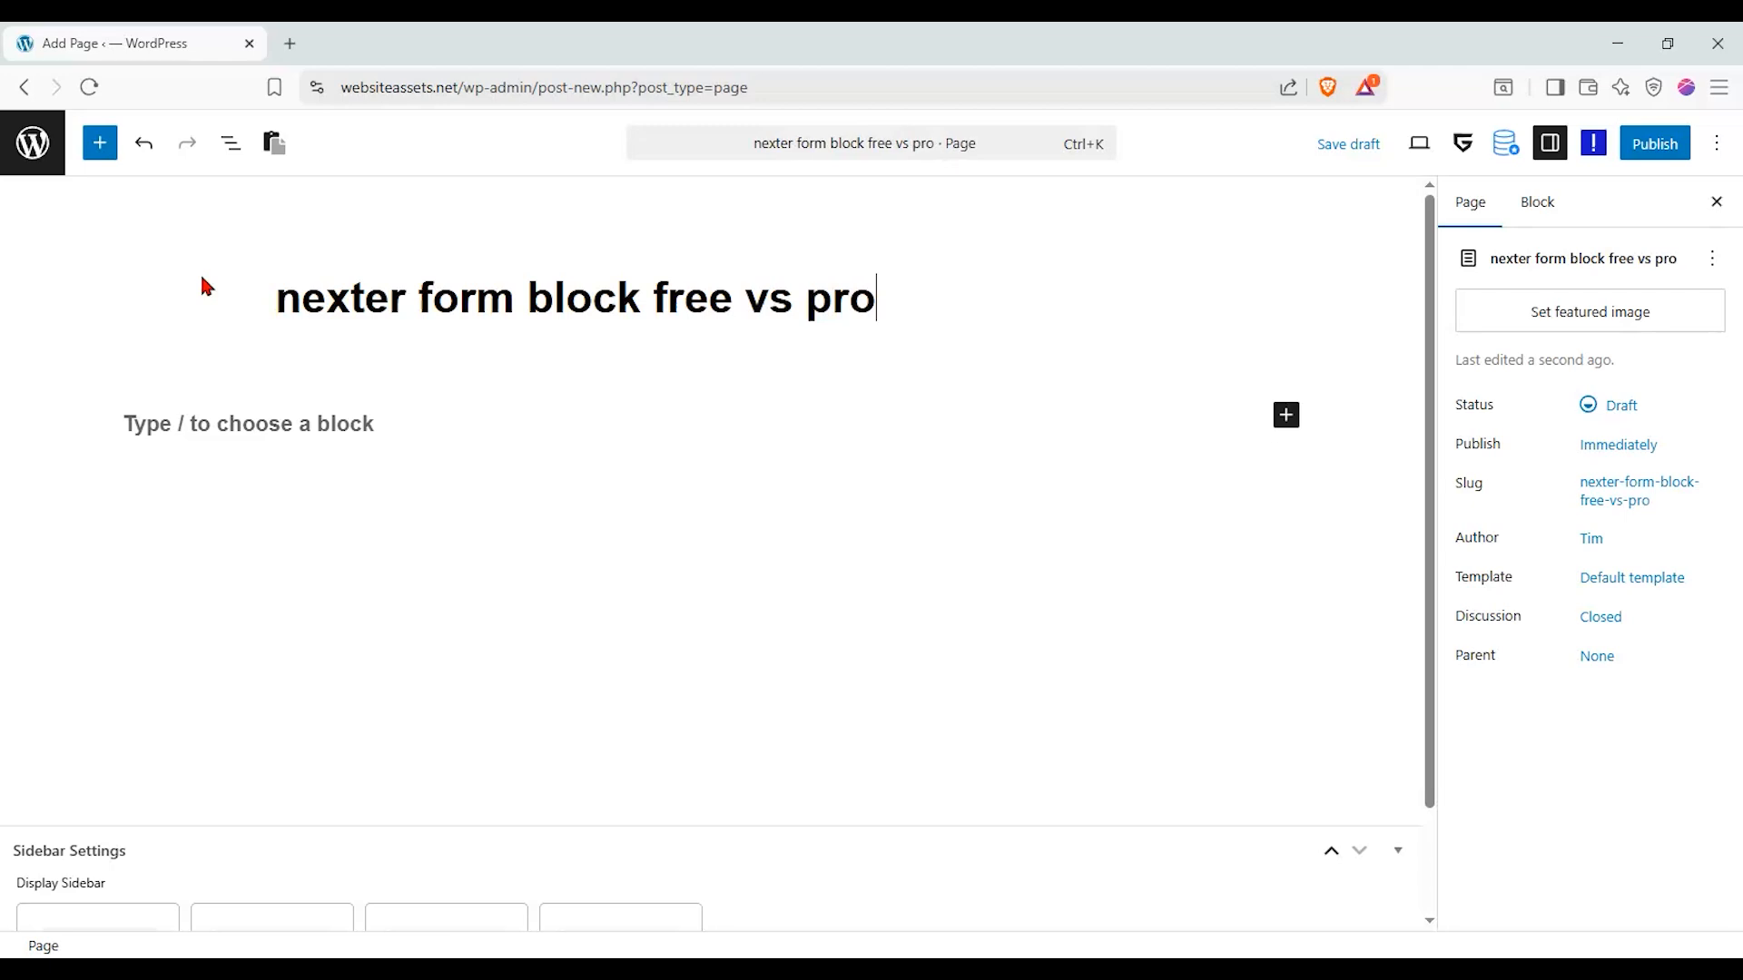
type(" test")
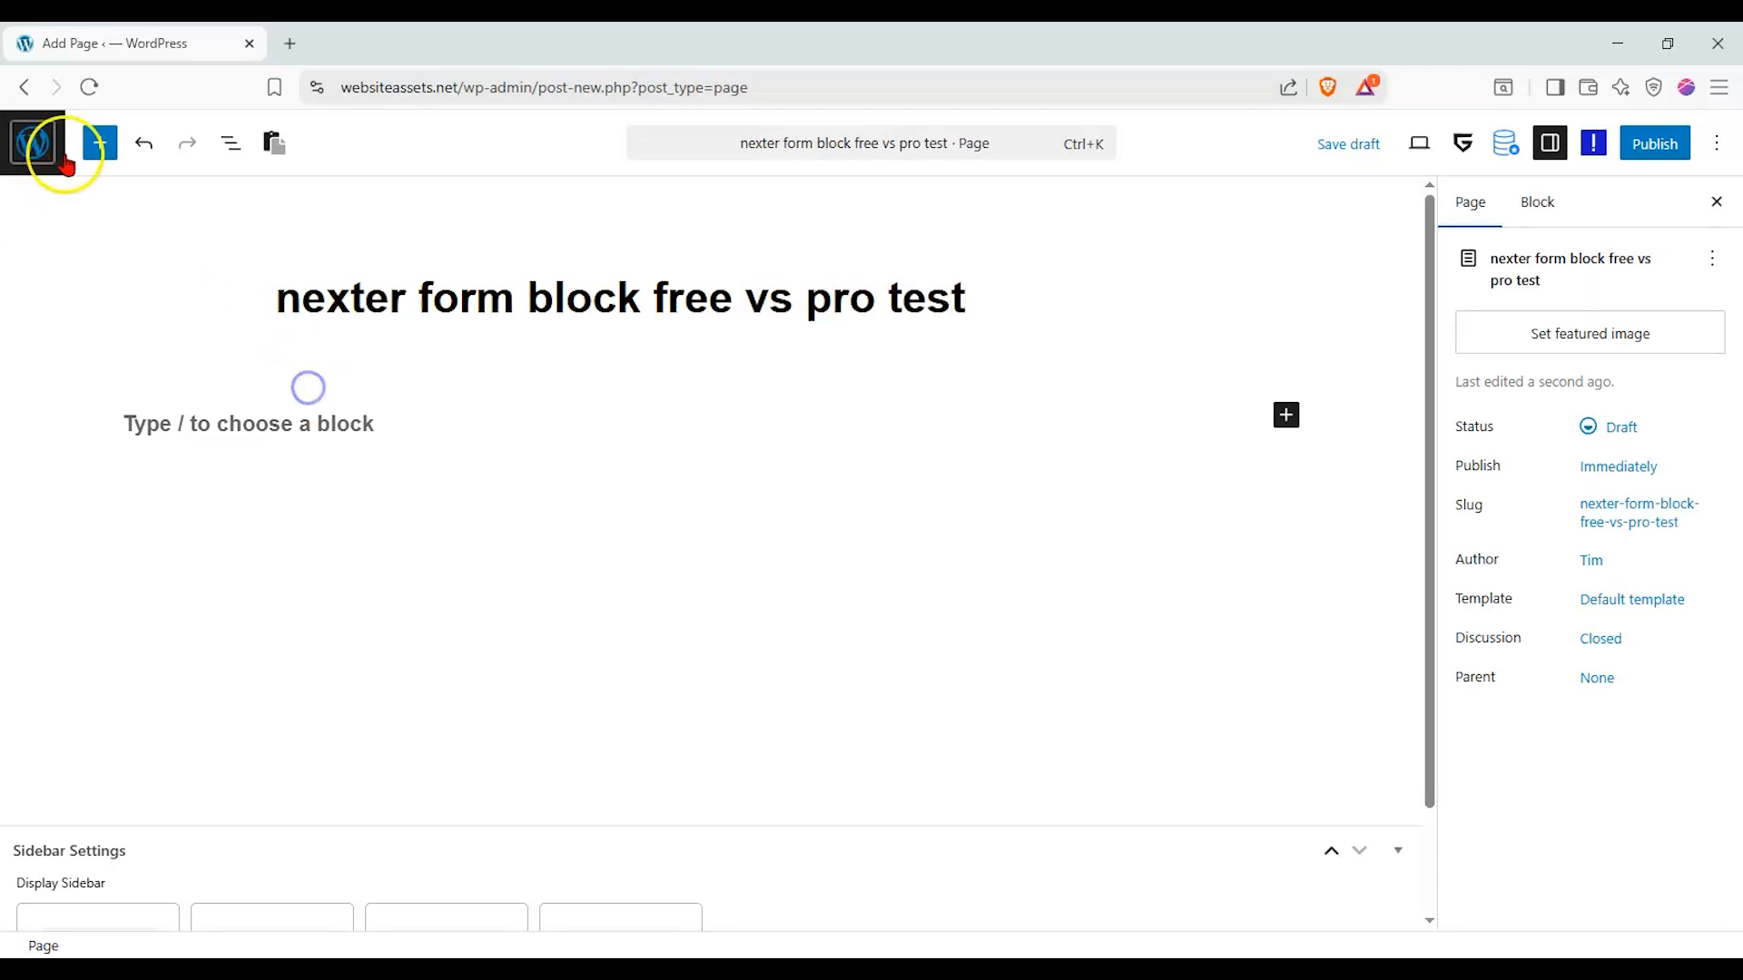
Search the block library for "form" and publish the page.
left_click(100, 143)
left_click(138, 267)
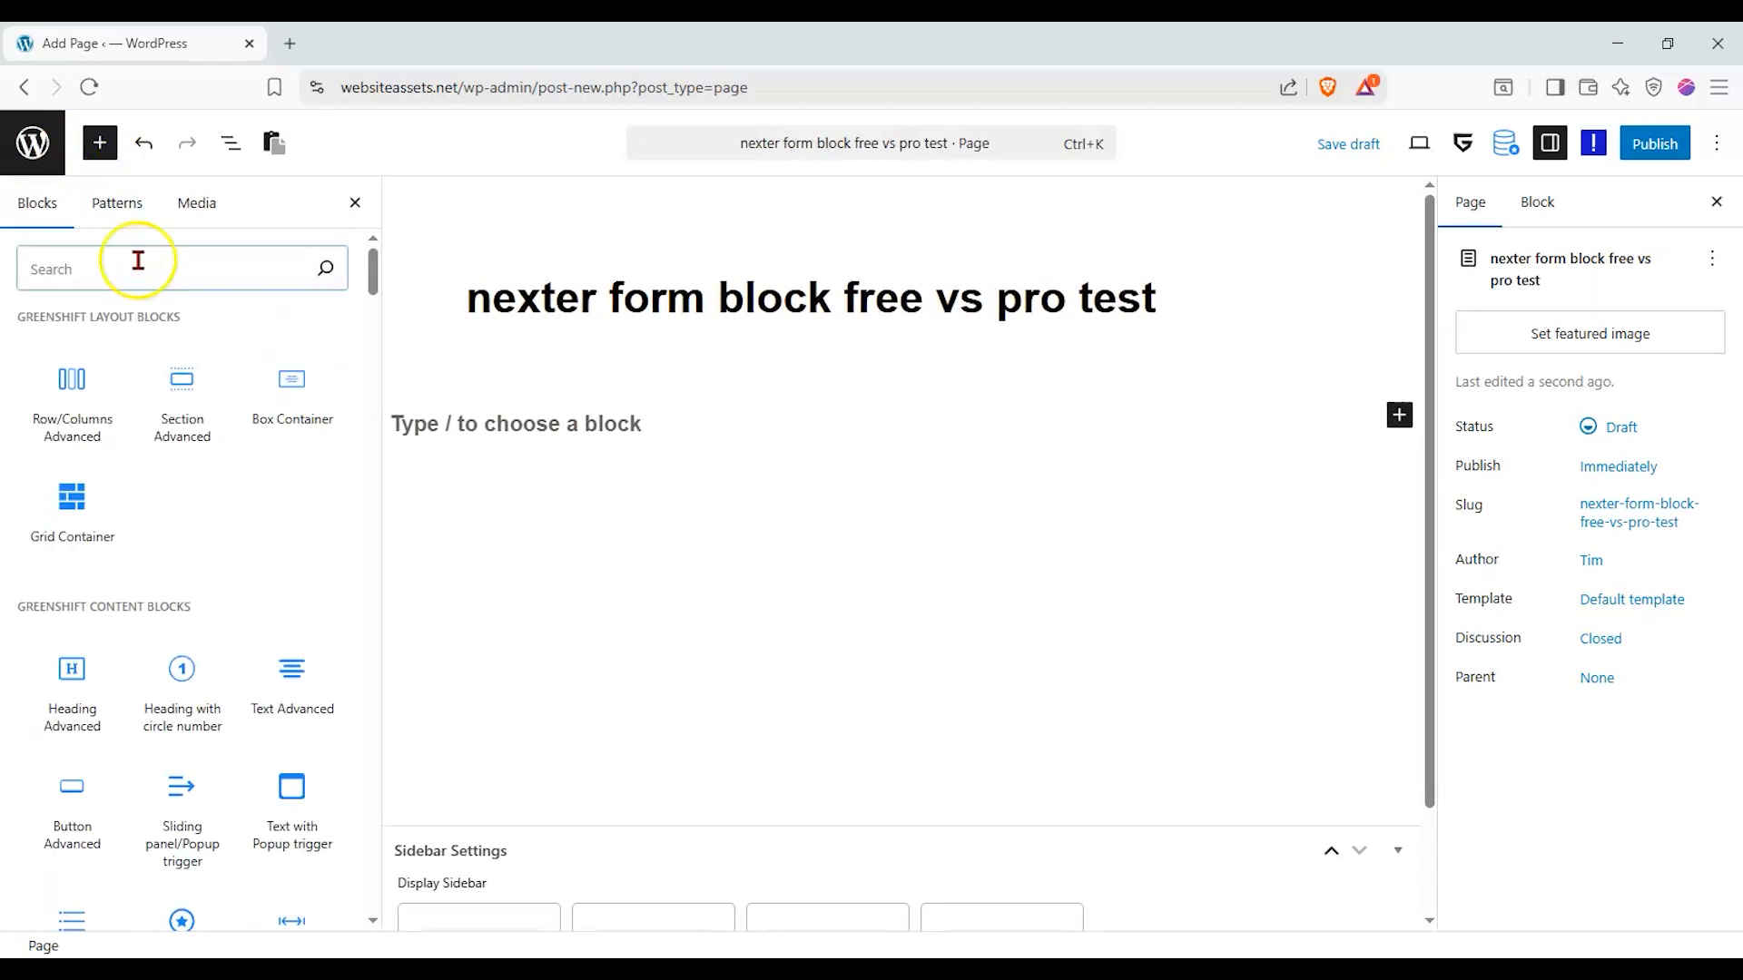
type("form")
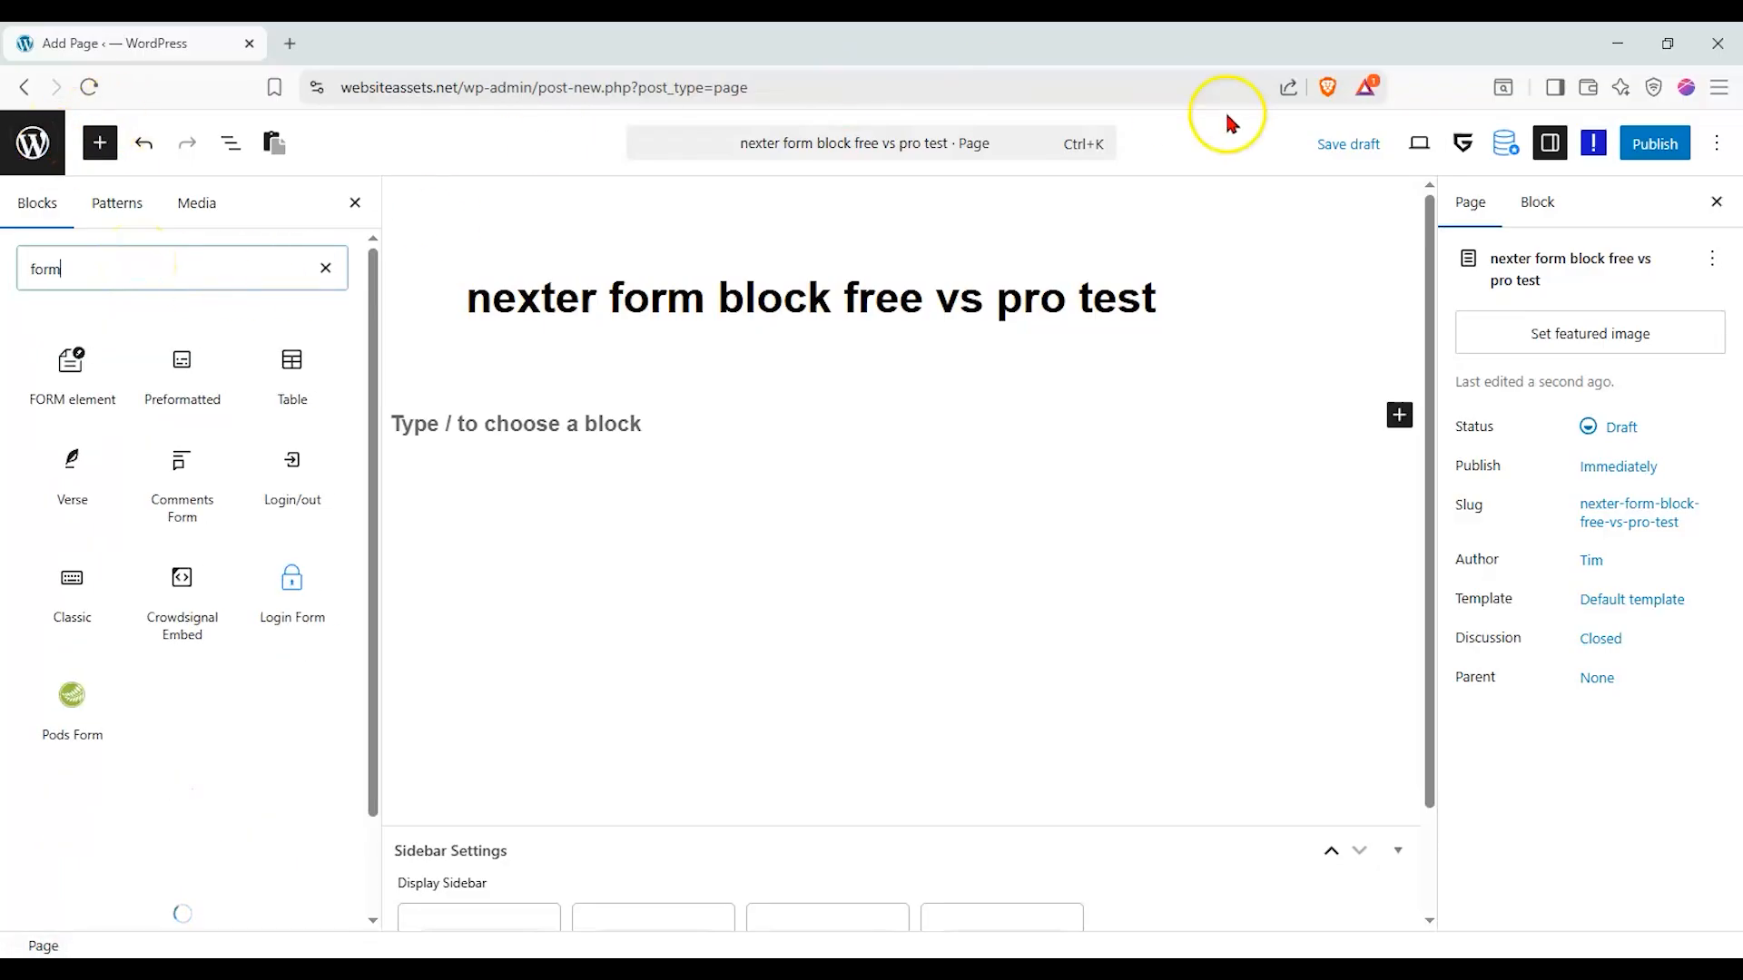
left_click(1658, 145)
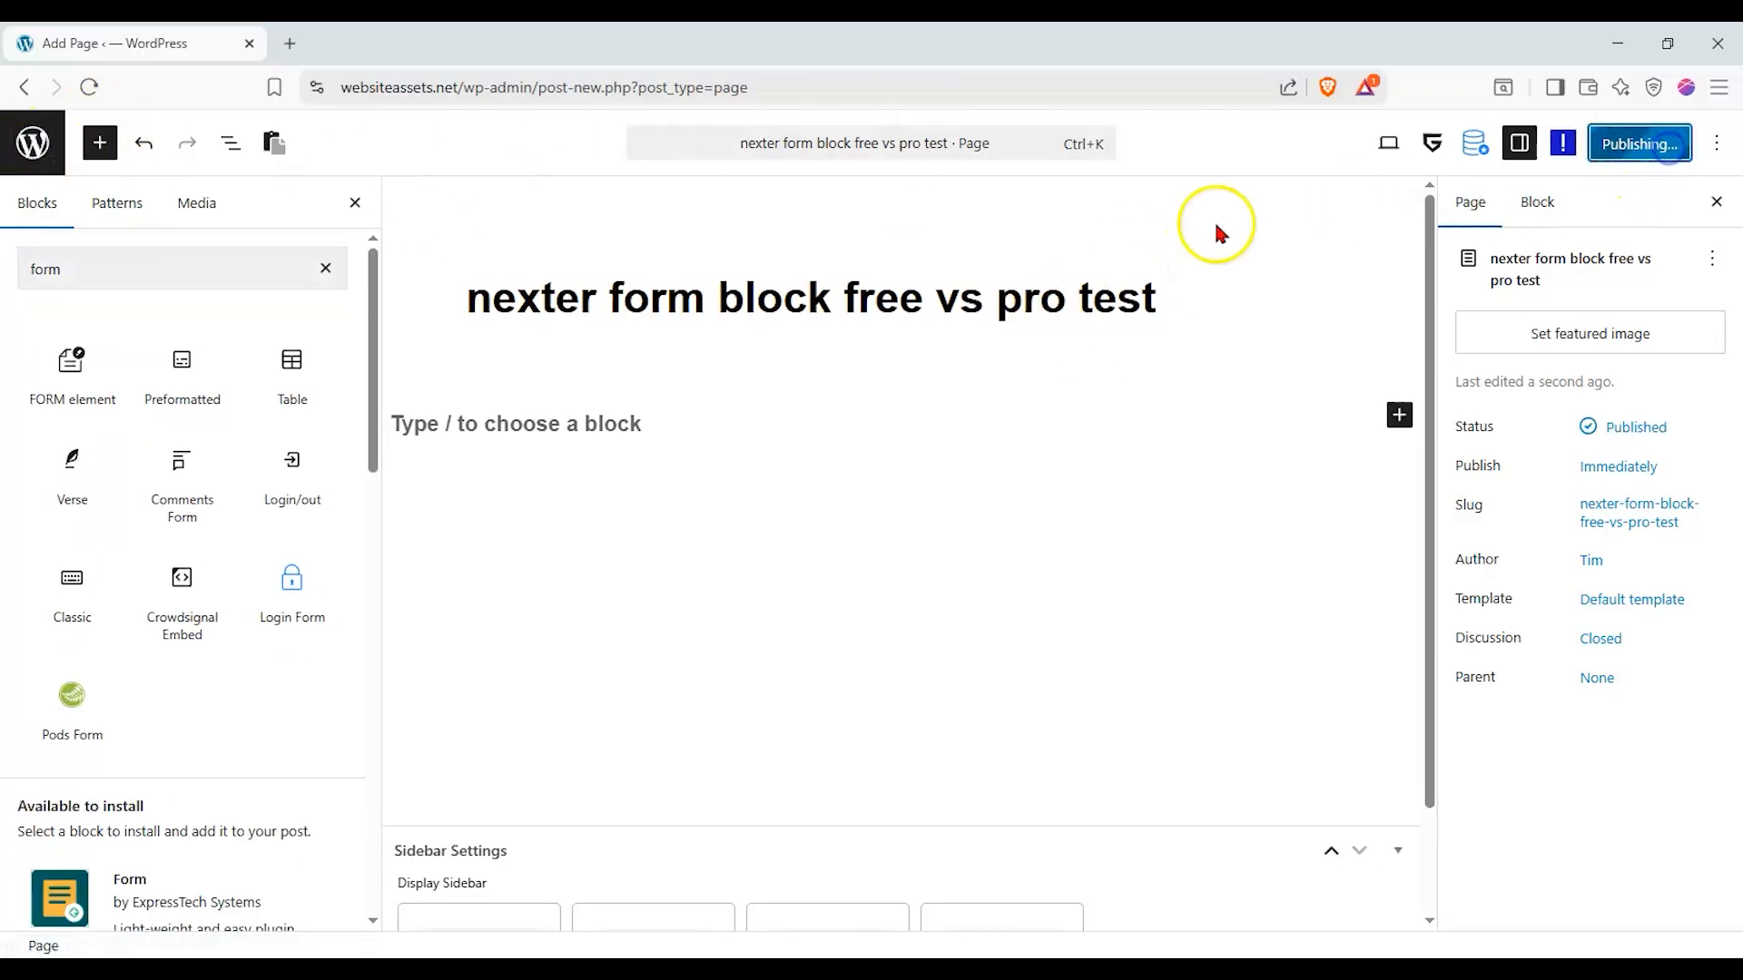
Open the Nexter Blocks list in a new tab and enable all blocks.
right_click(36, 160)
left_click(90, 175)
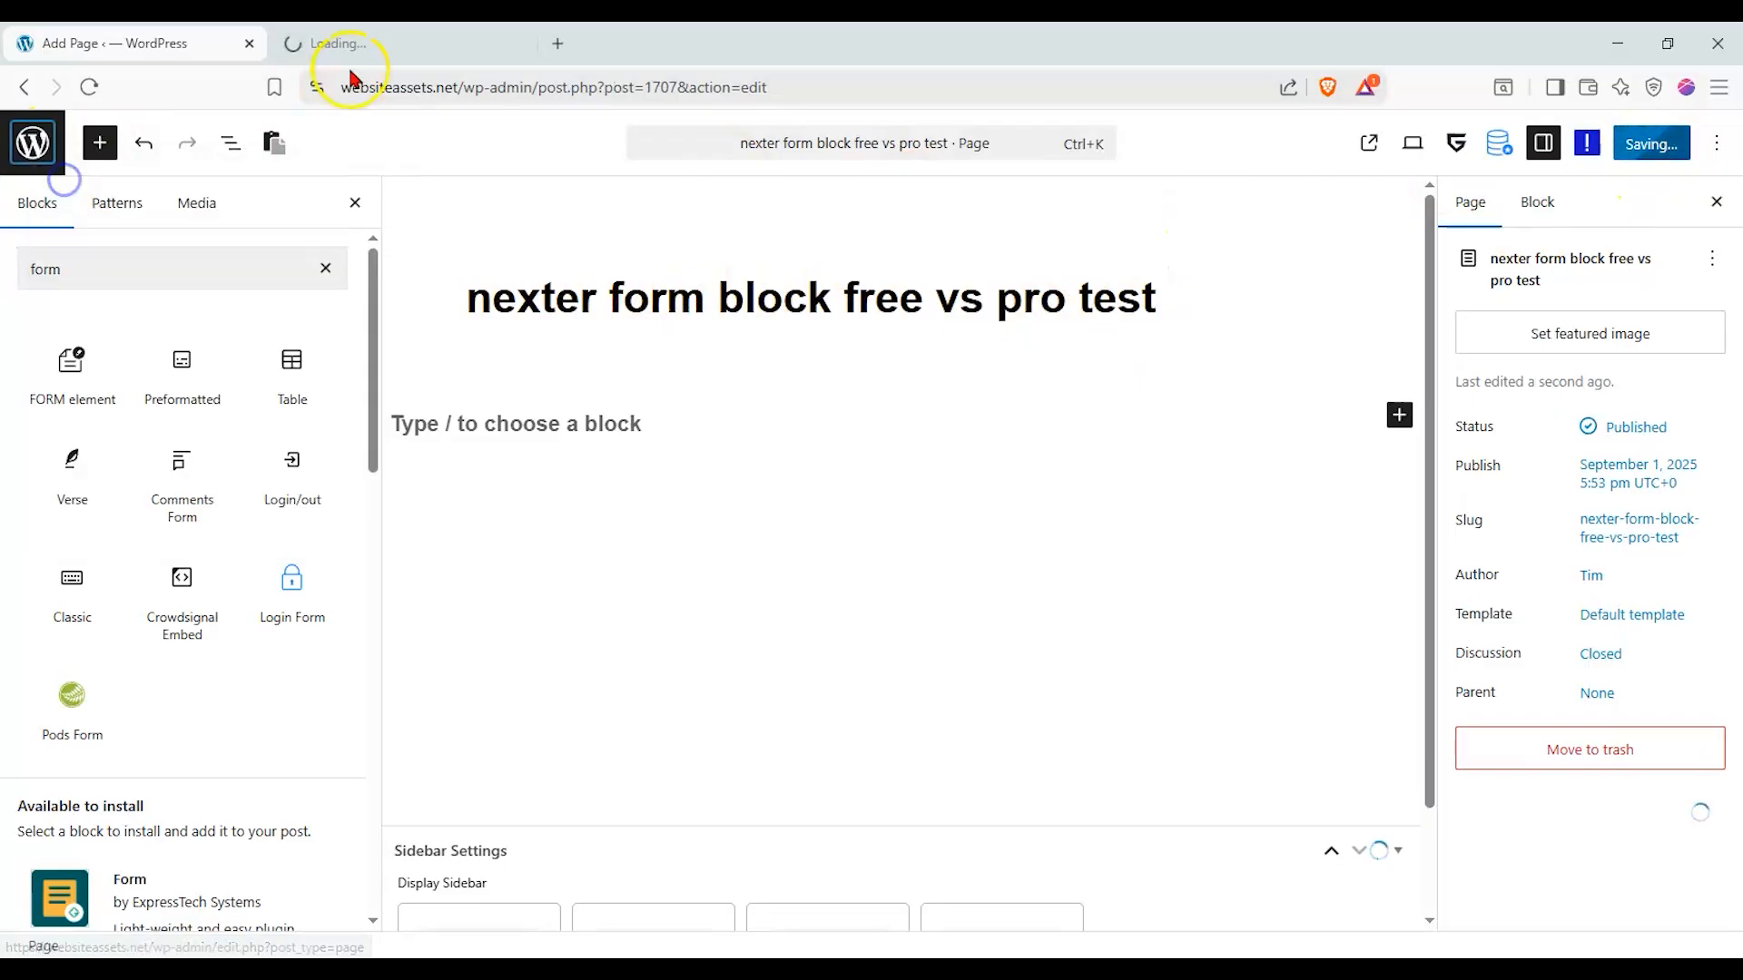
left_click(331, 43)
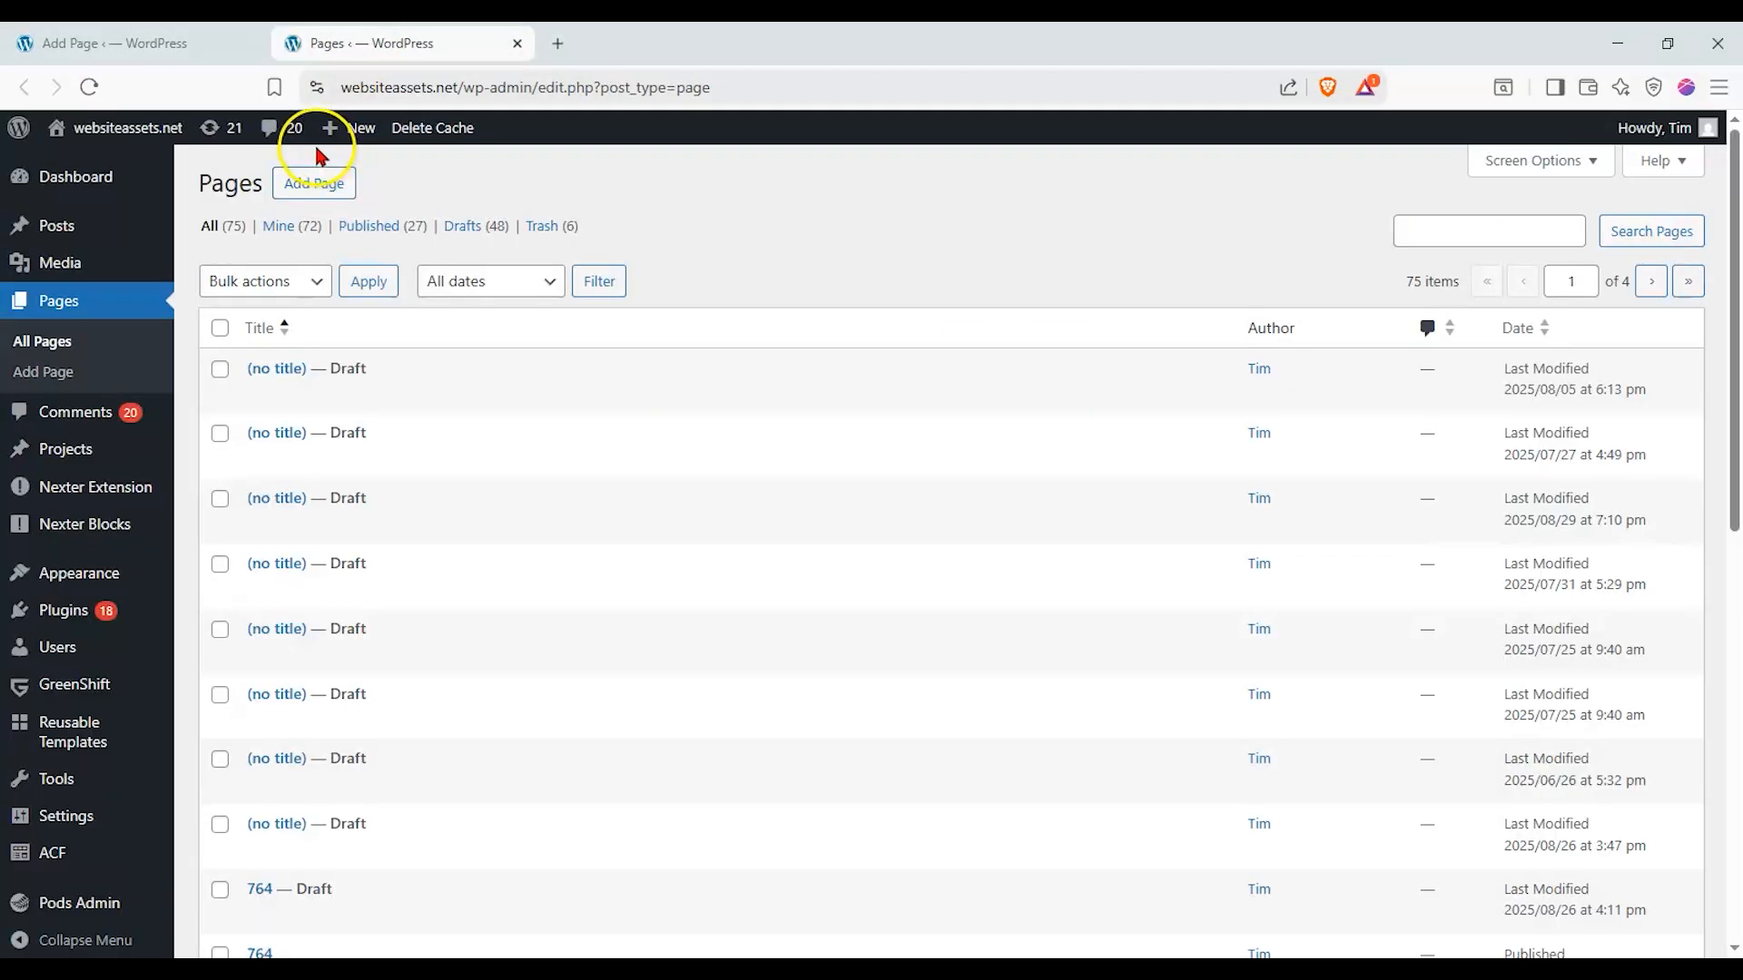
mouse_move(105, 520)
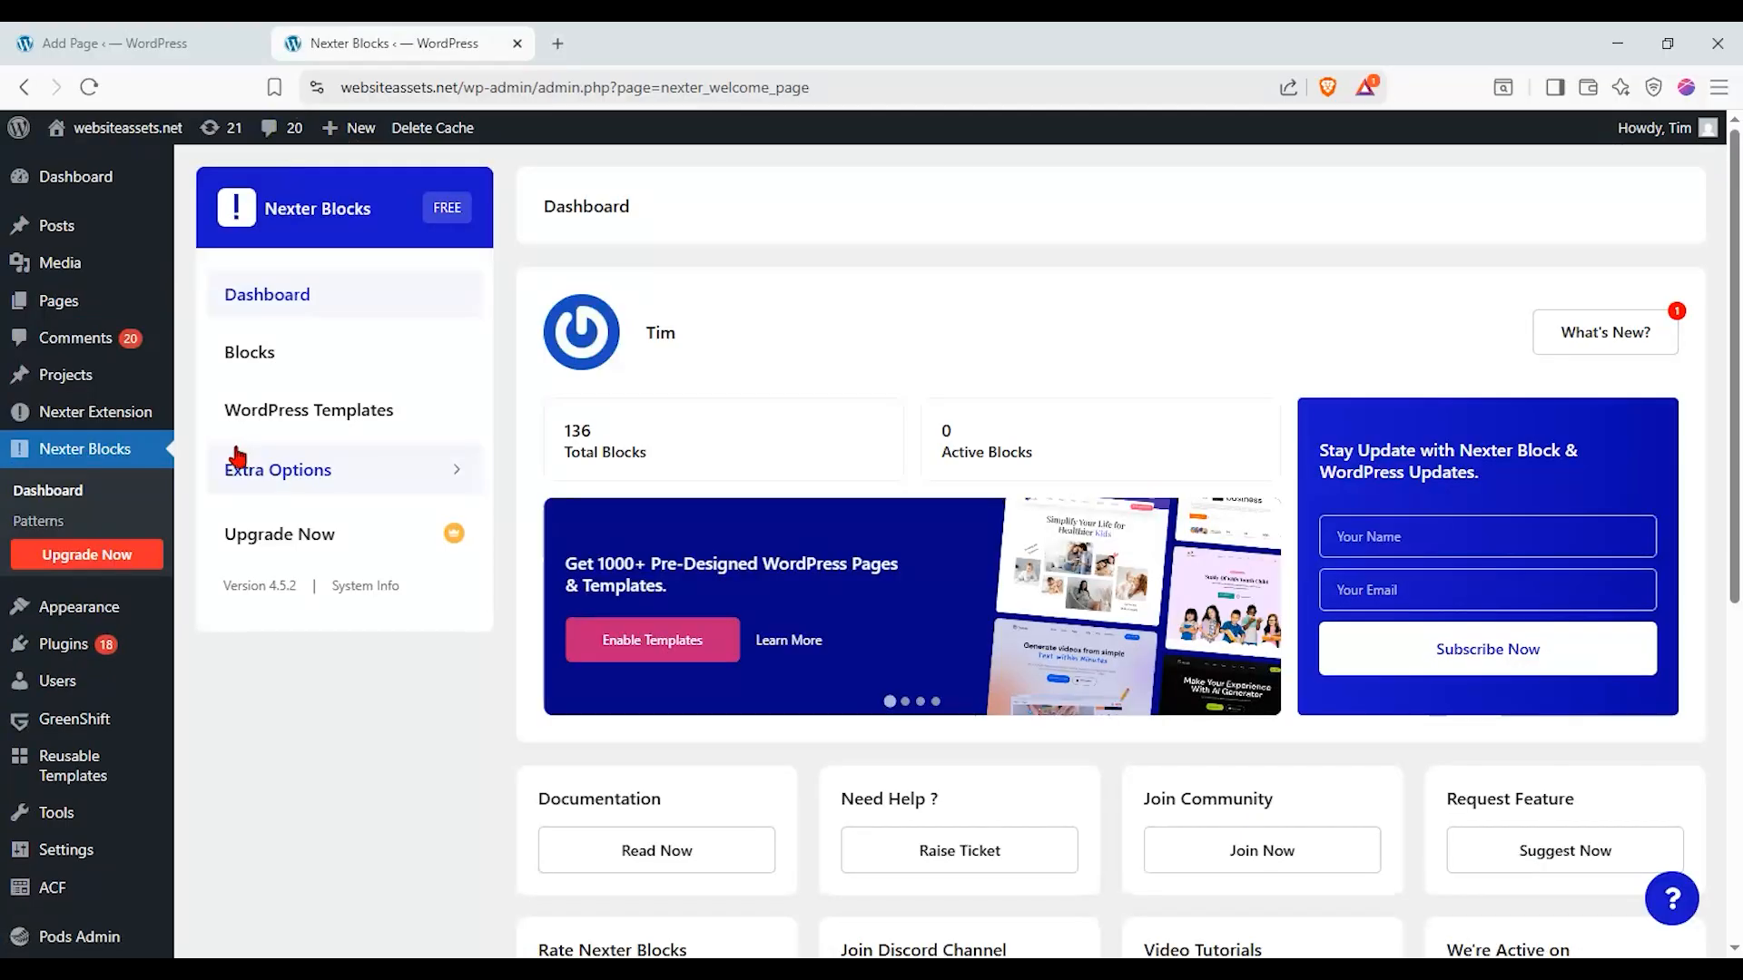
left_click(259, 363)
left_click(1606, 207)
scroll(1485, 457, "down", 15)
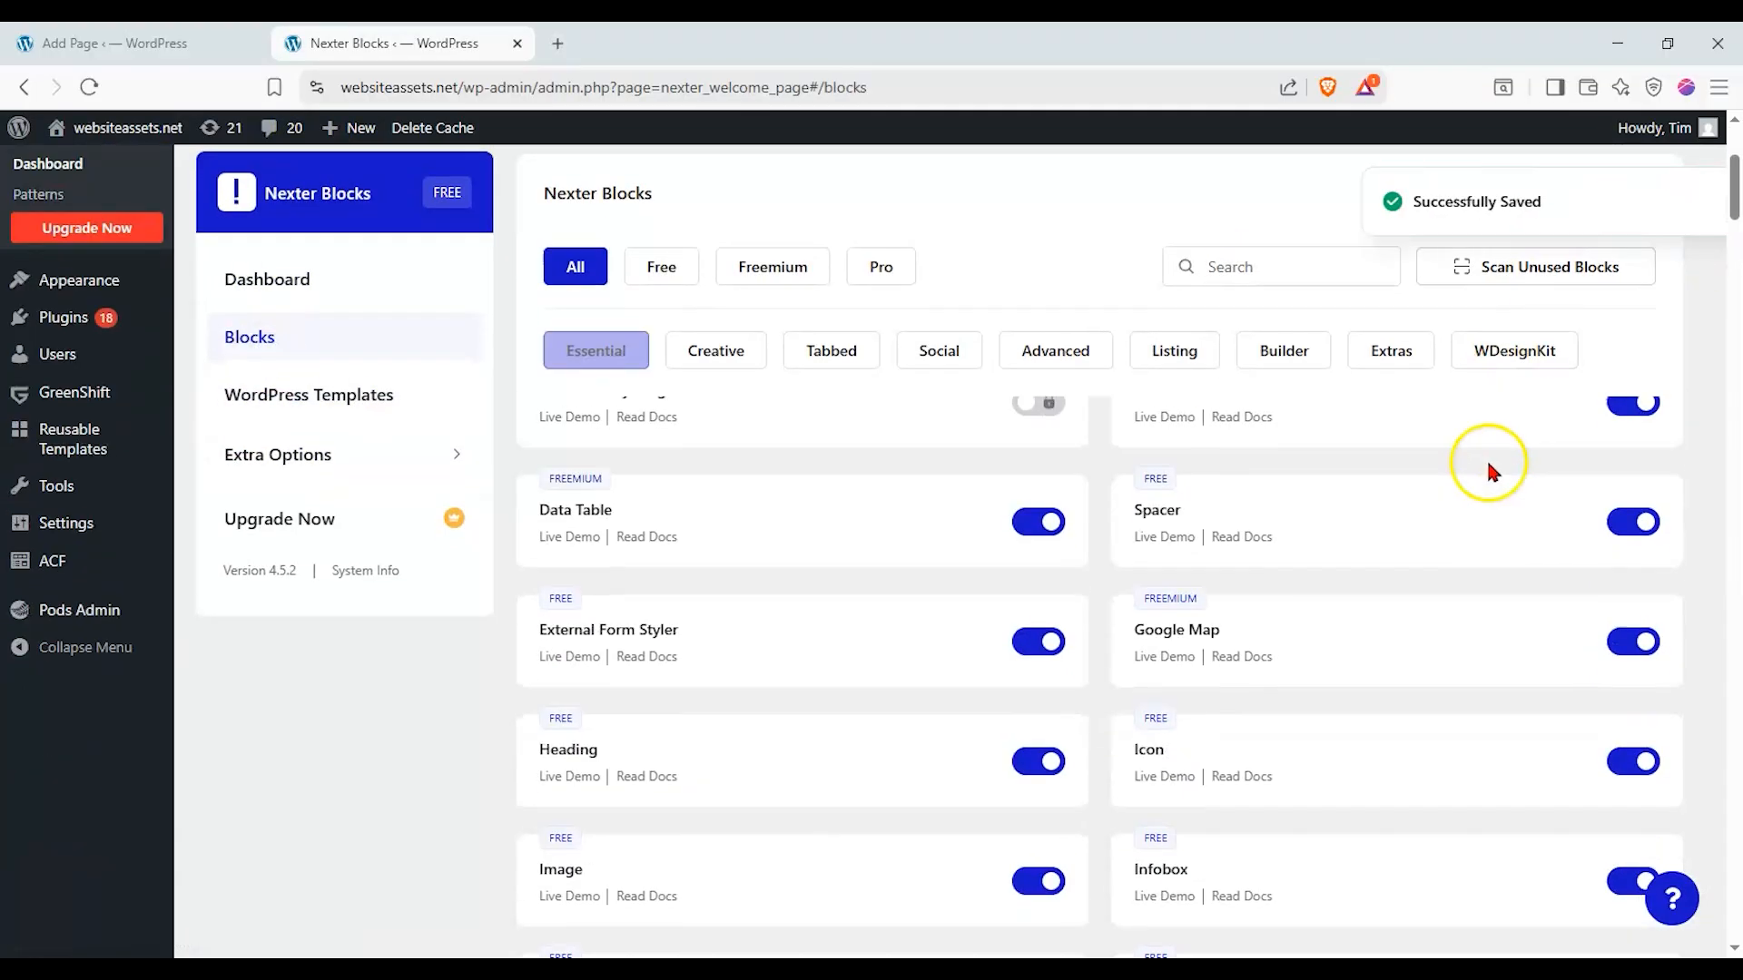
scroll(538, 581, "down", 20)
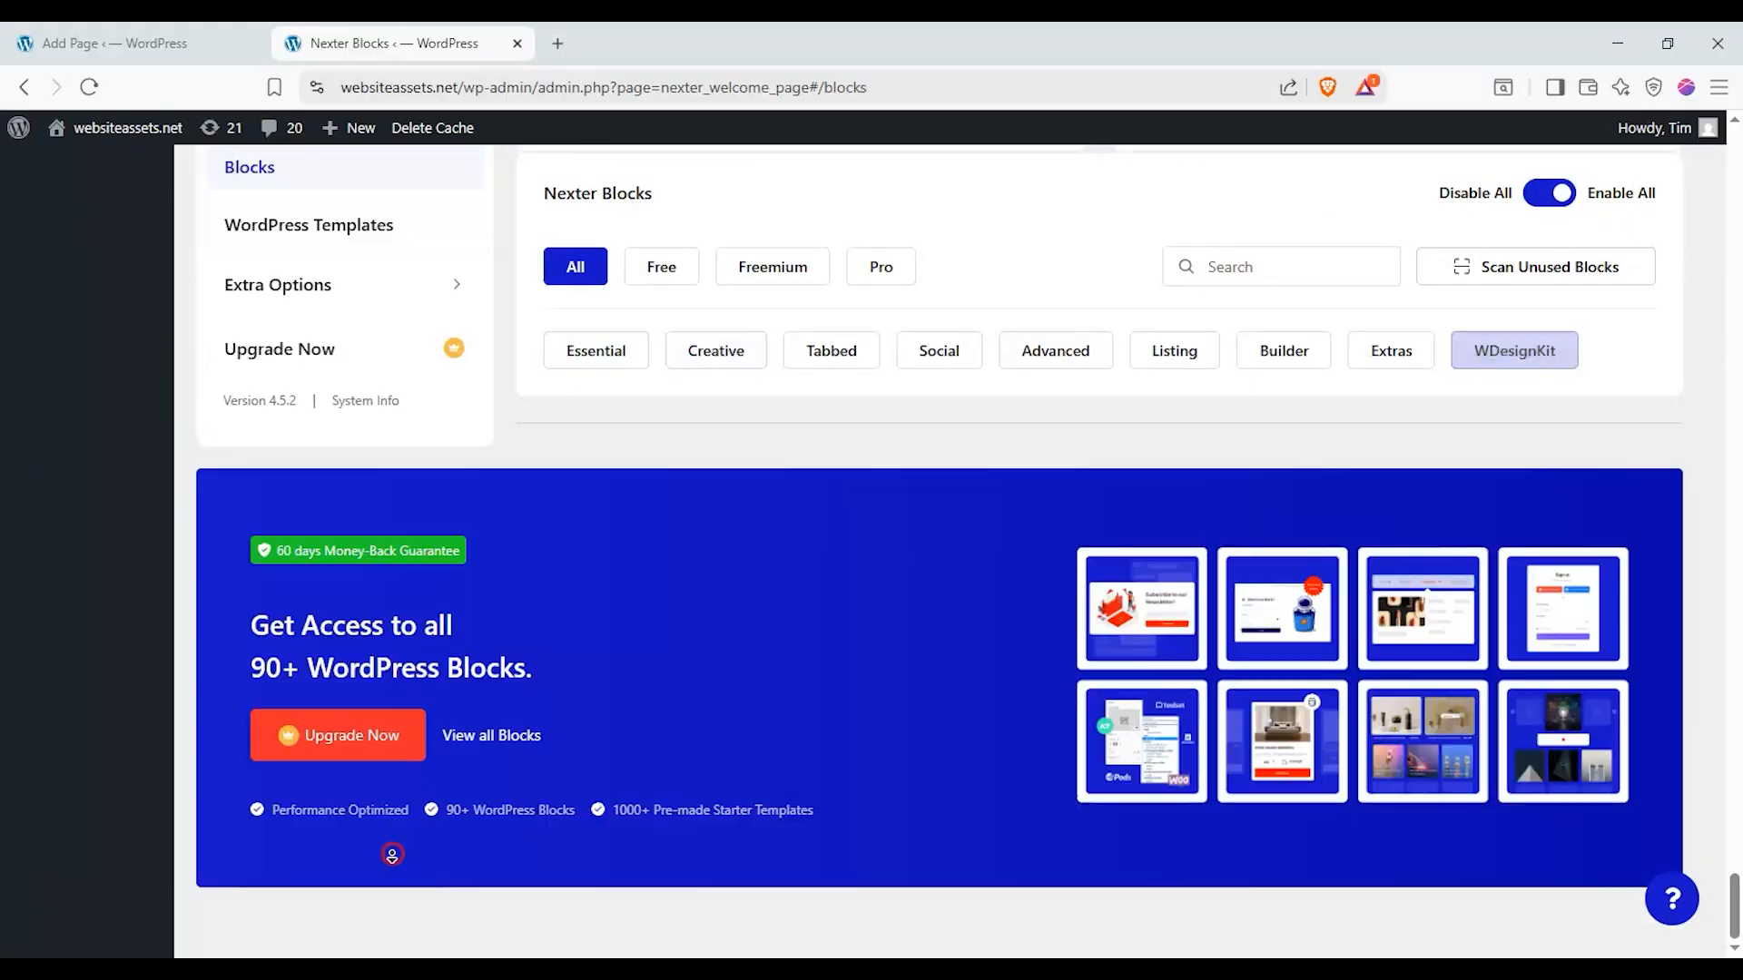
scroll(470, 733, "up", 20)
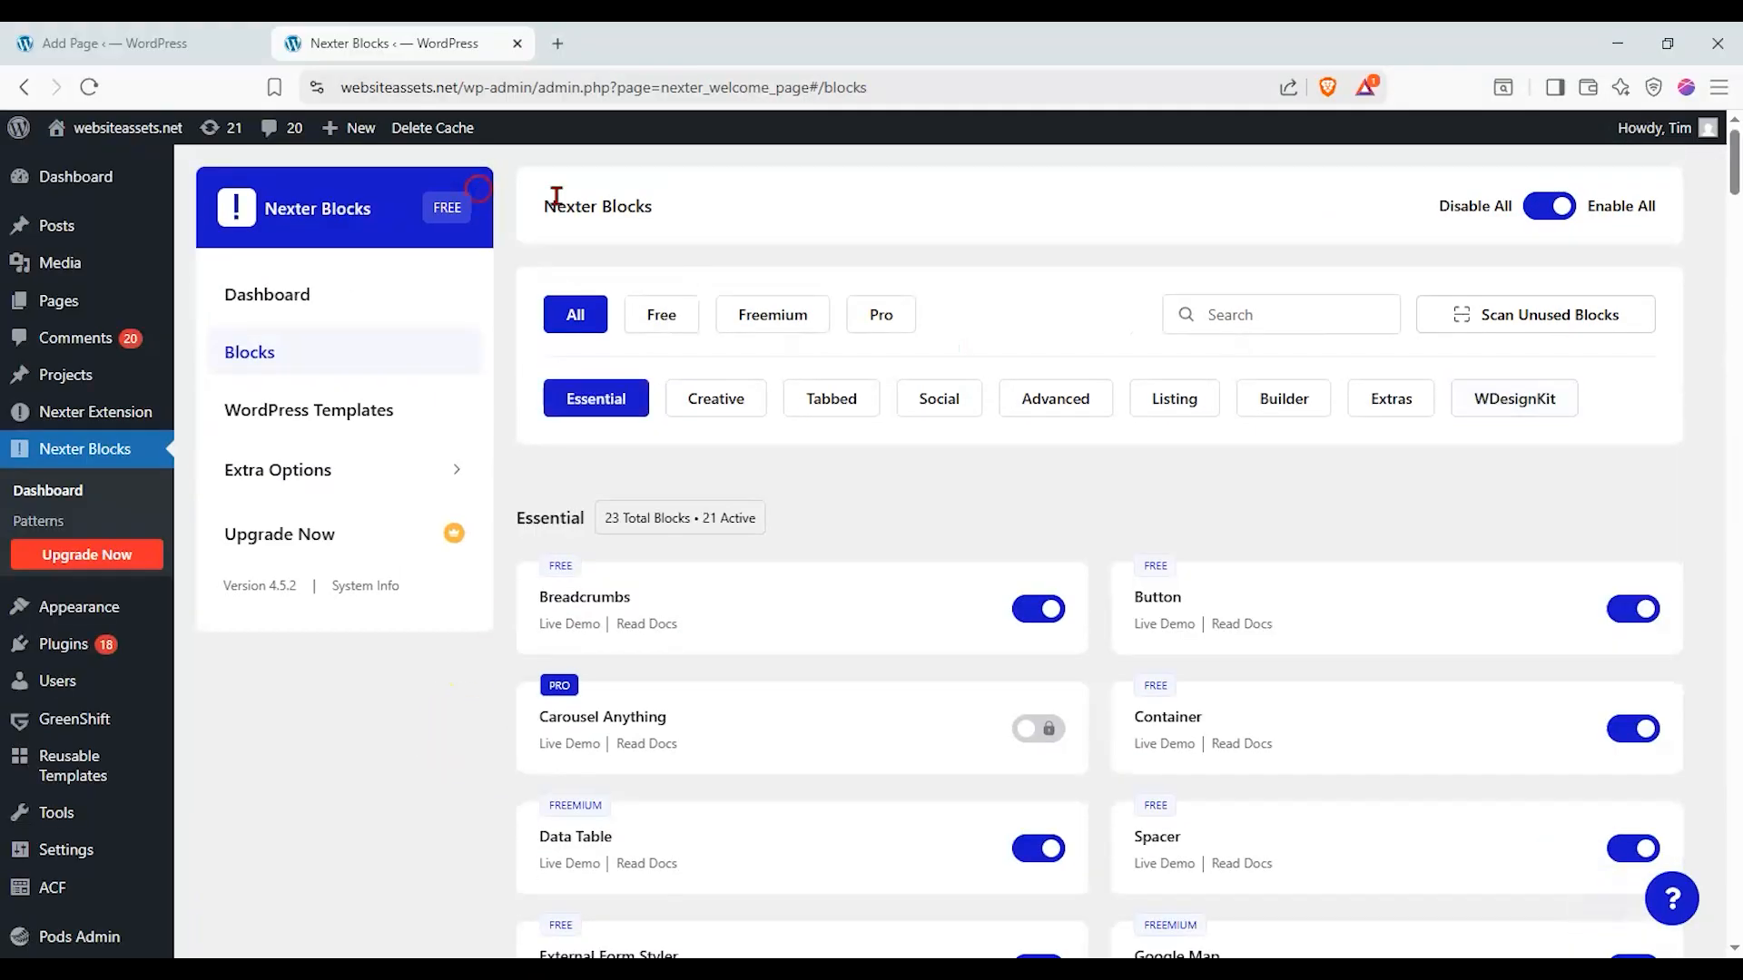
Return to the page editor and add a Nexter Form block, designed from scratch with the Simple Contact Form layout.
left_click(115, 54)
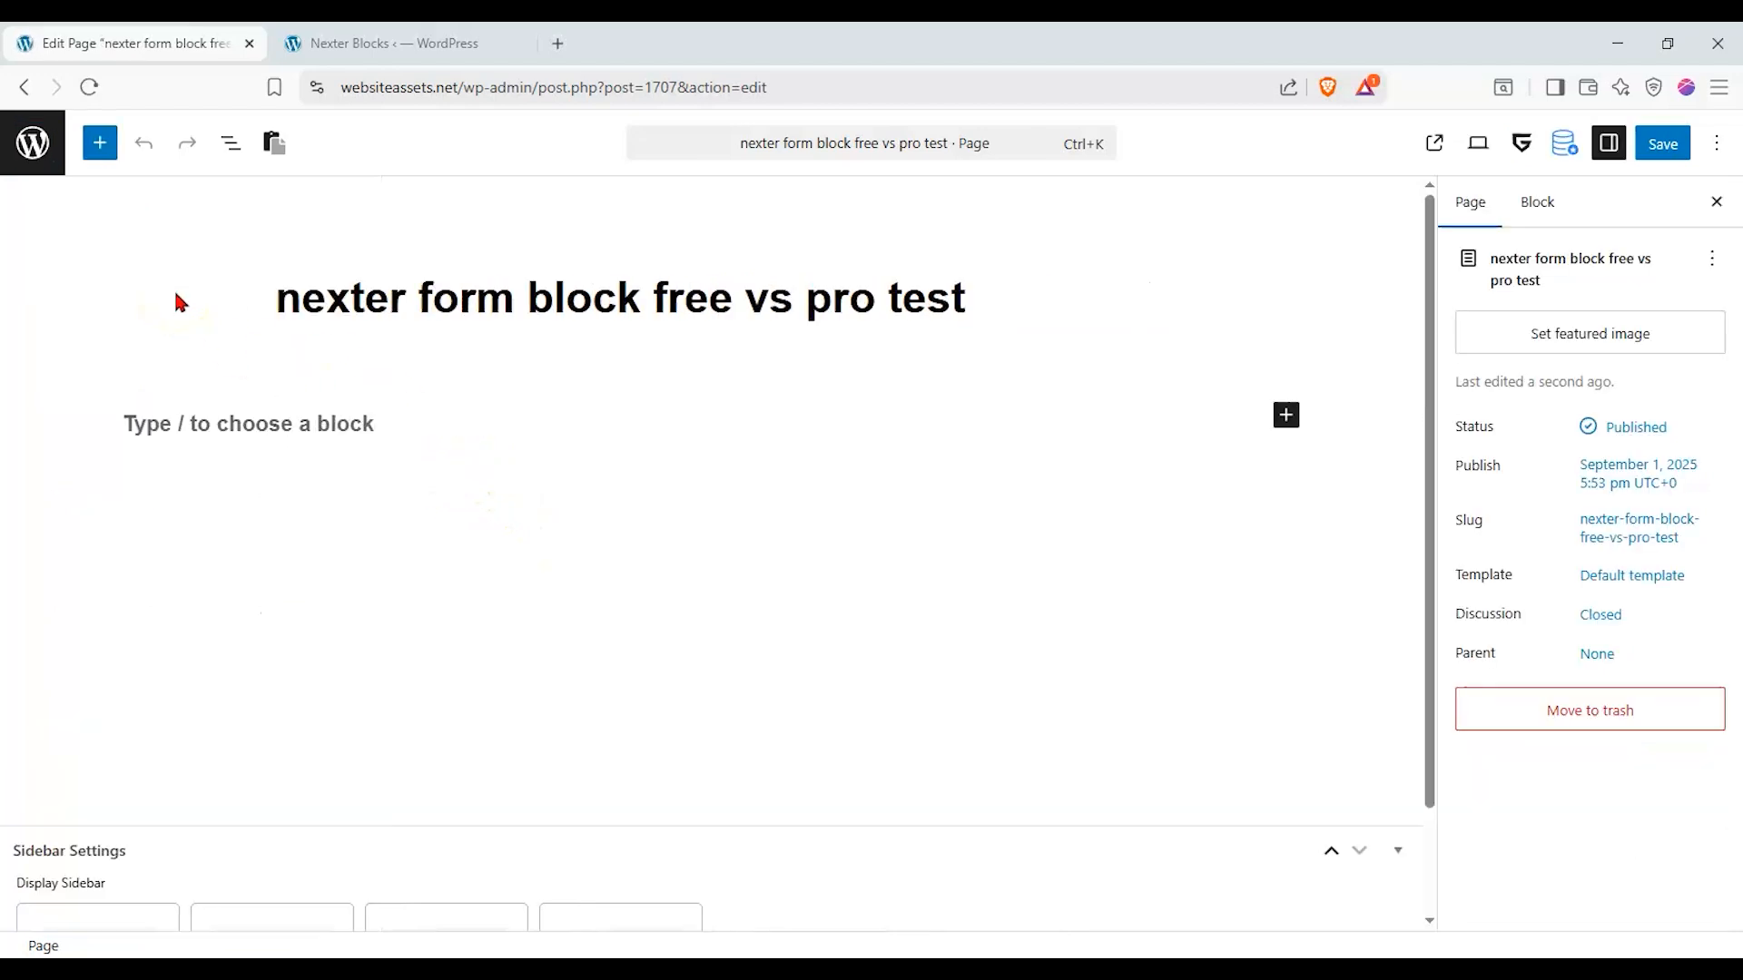
left_click(111, 155)
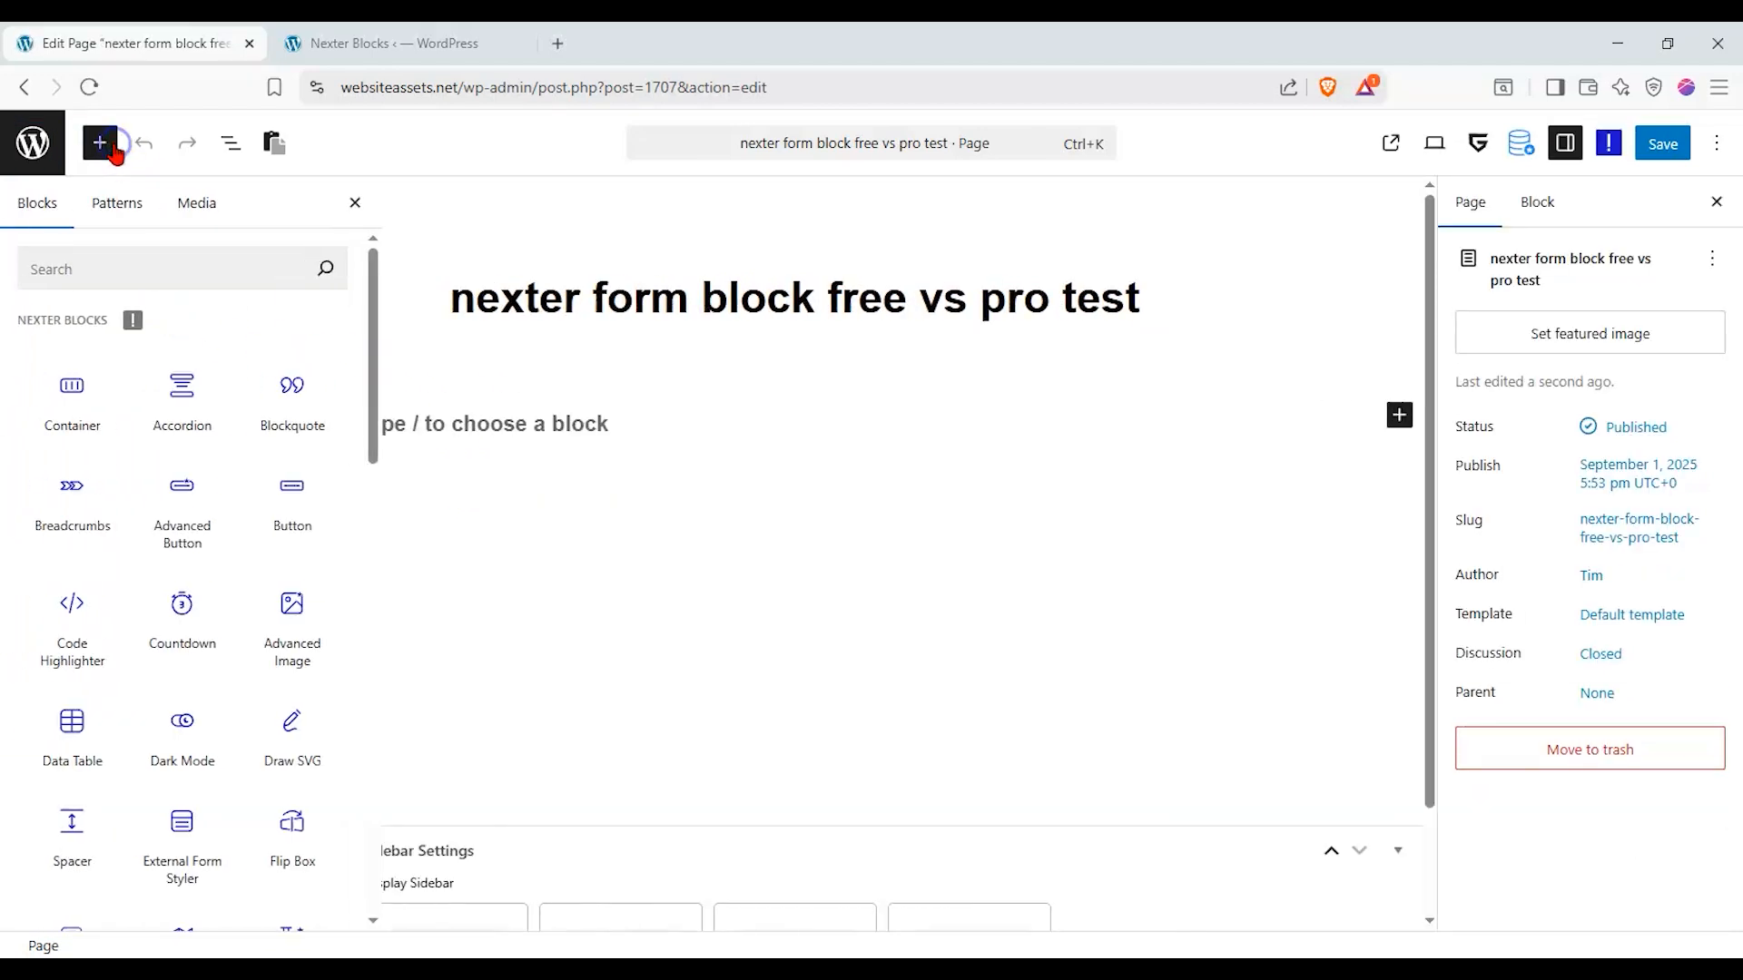
left_click(190, 259)
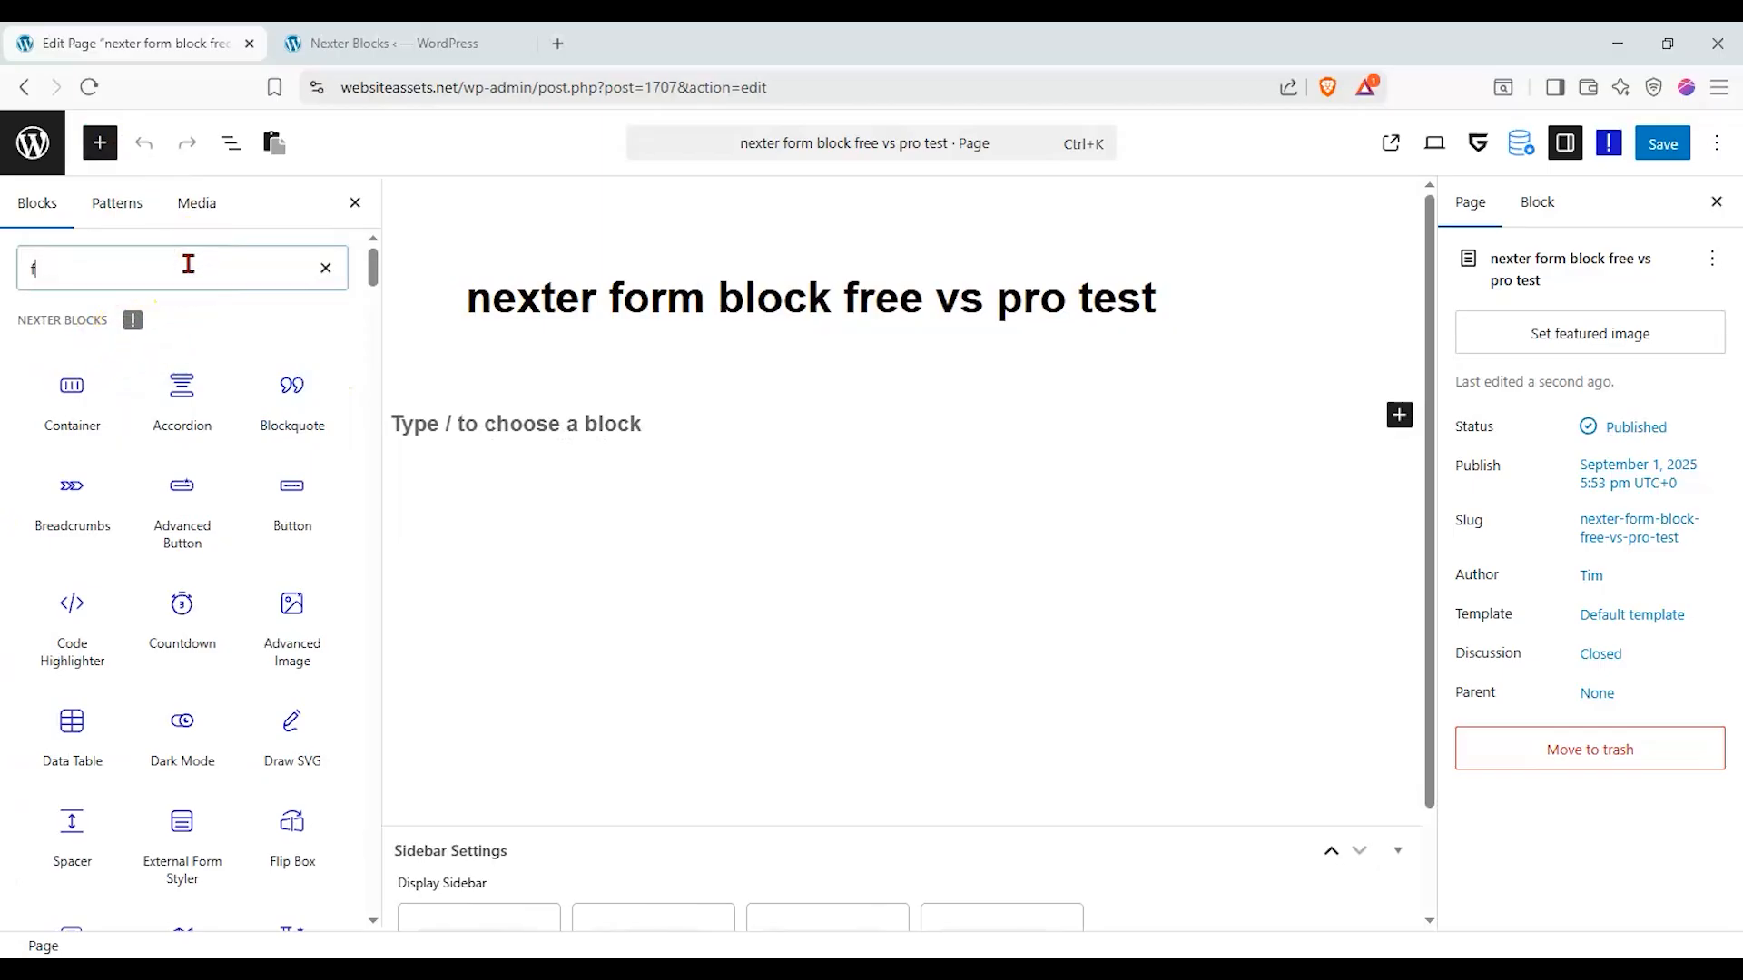
left_click_drag(117, 345, 681, 354)
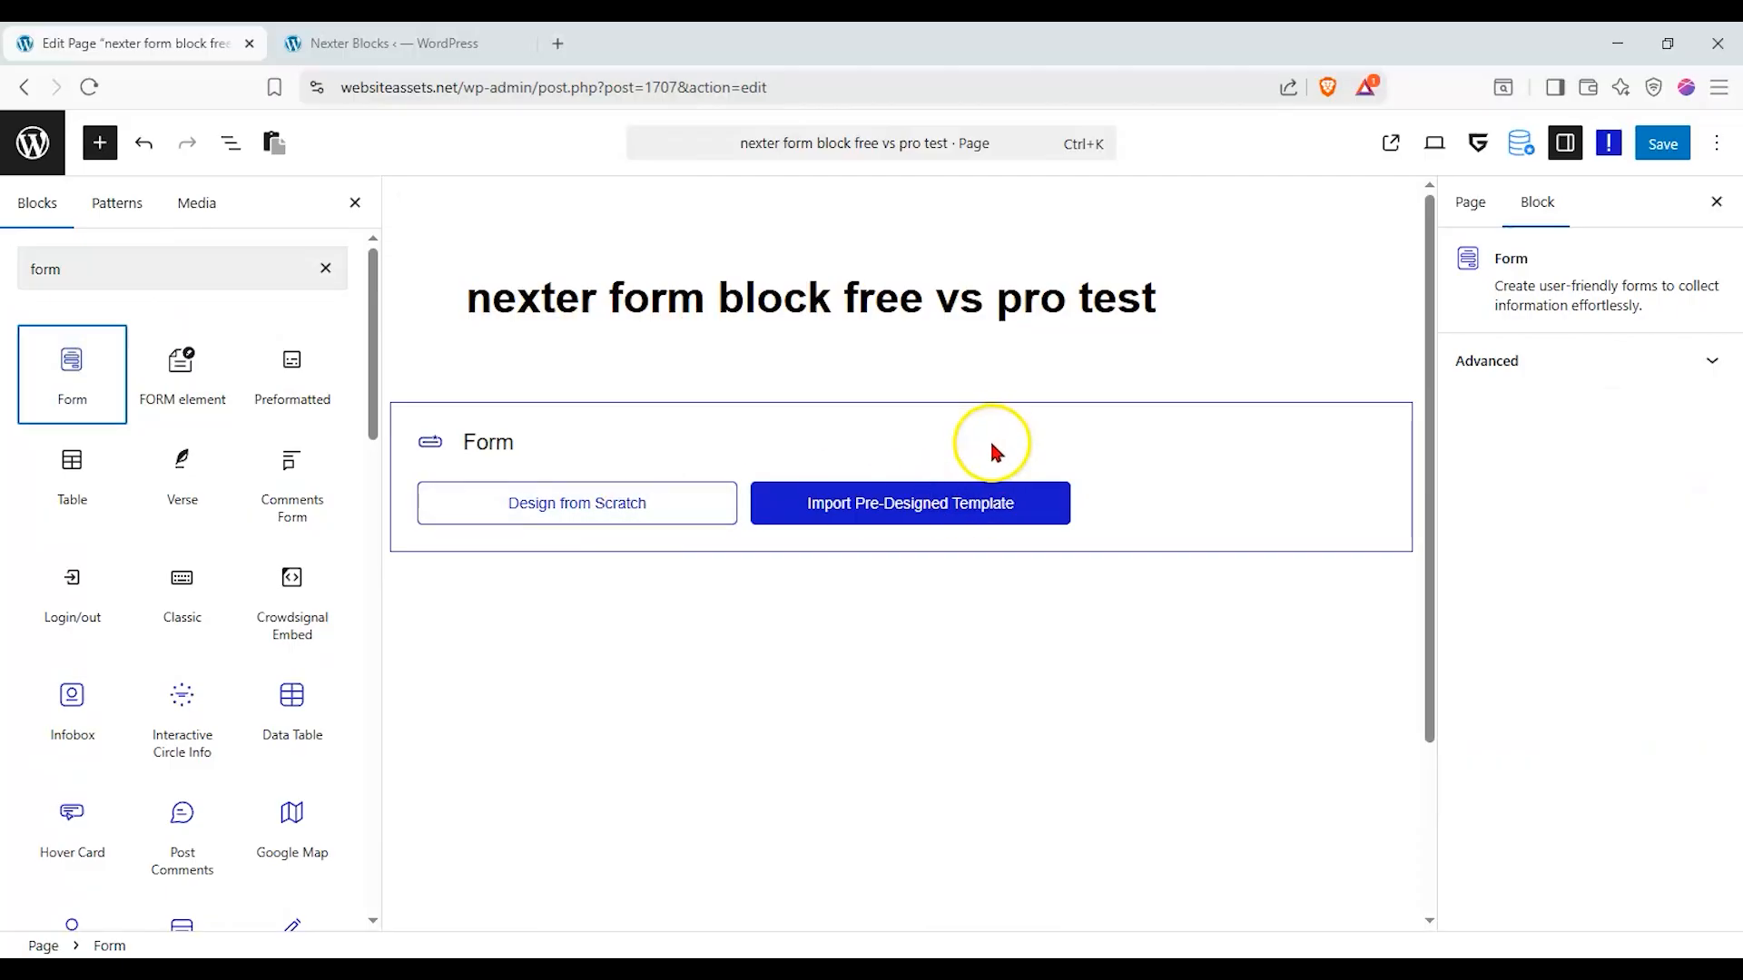
left_click(693, 516)
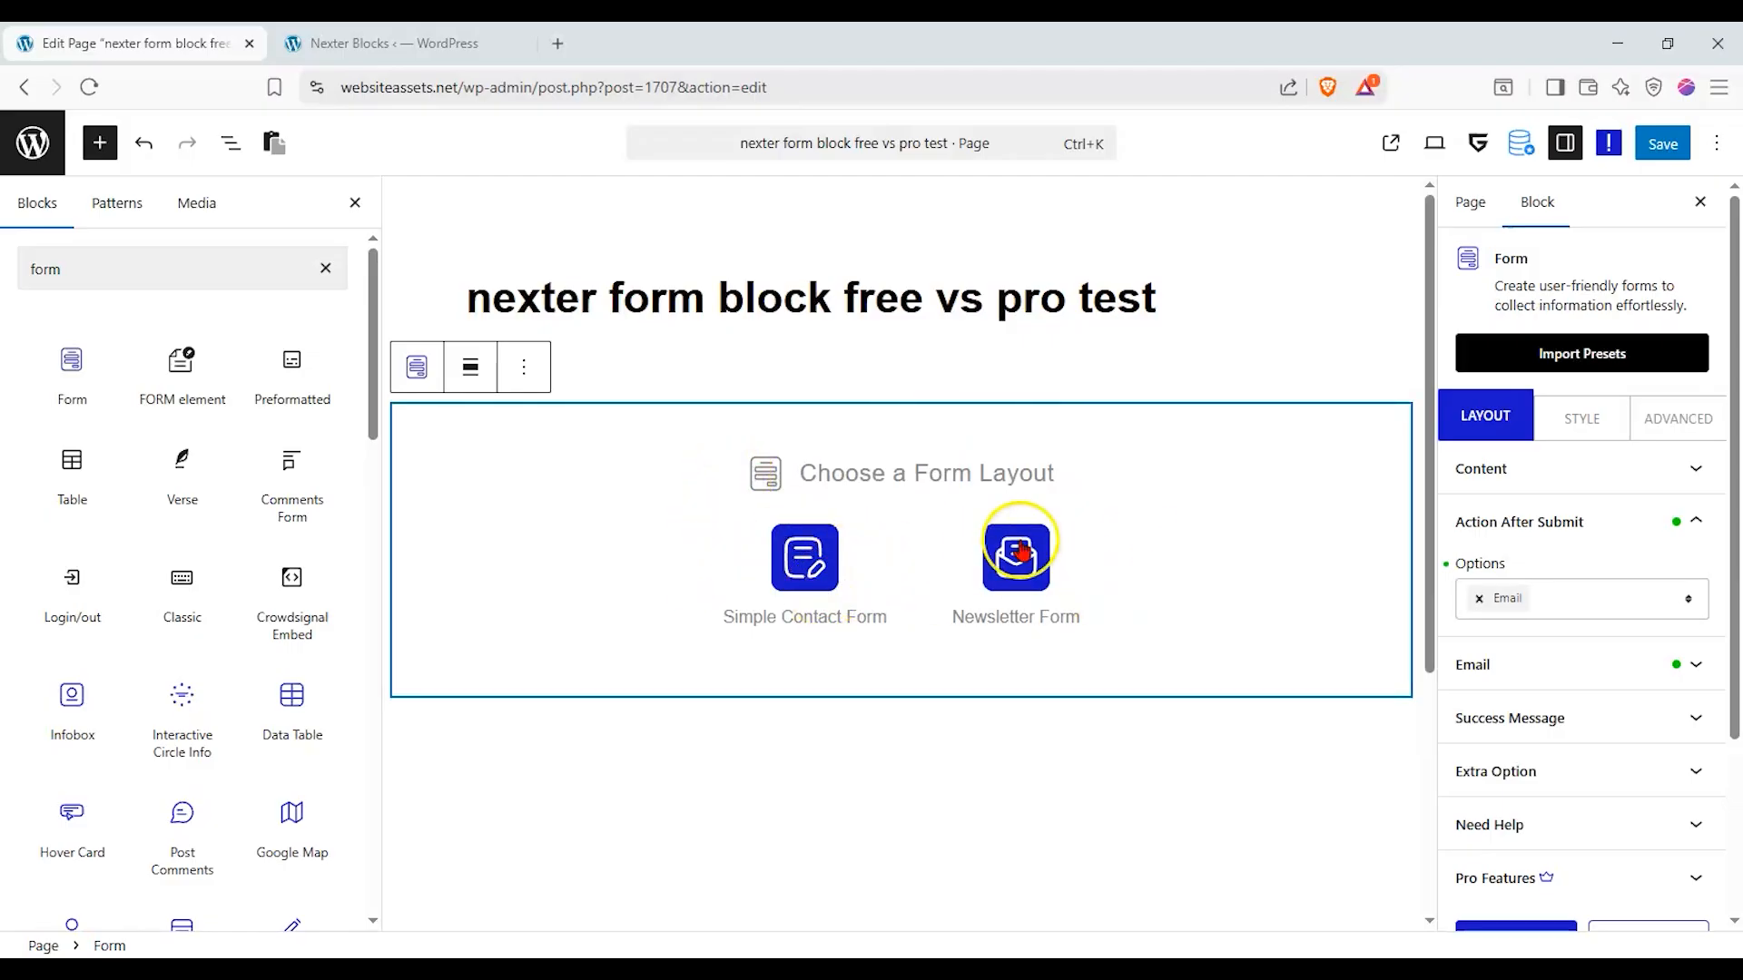
left_click(806, 565)
Add a second Form block below the contact form, designed from scratch with the Newsletter Form layout.
left_click_drag(47, 367, 681, 699)
left_click(690, 497)
left_click(1016, 559)
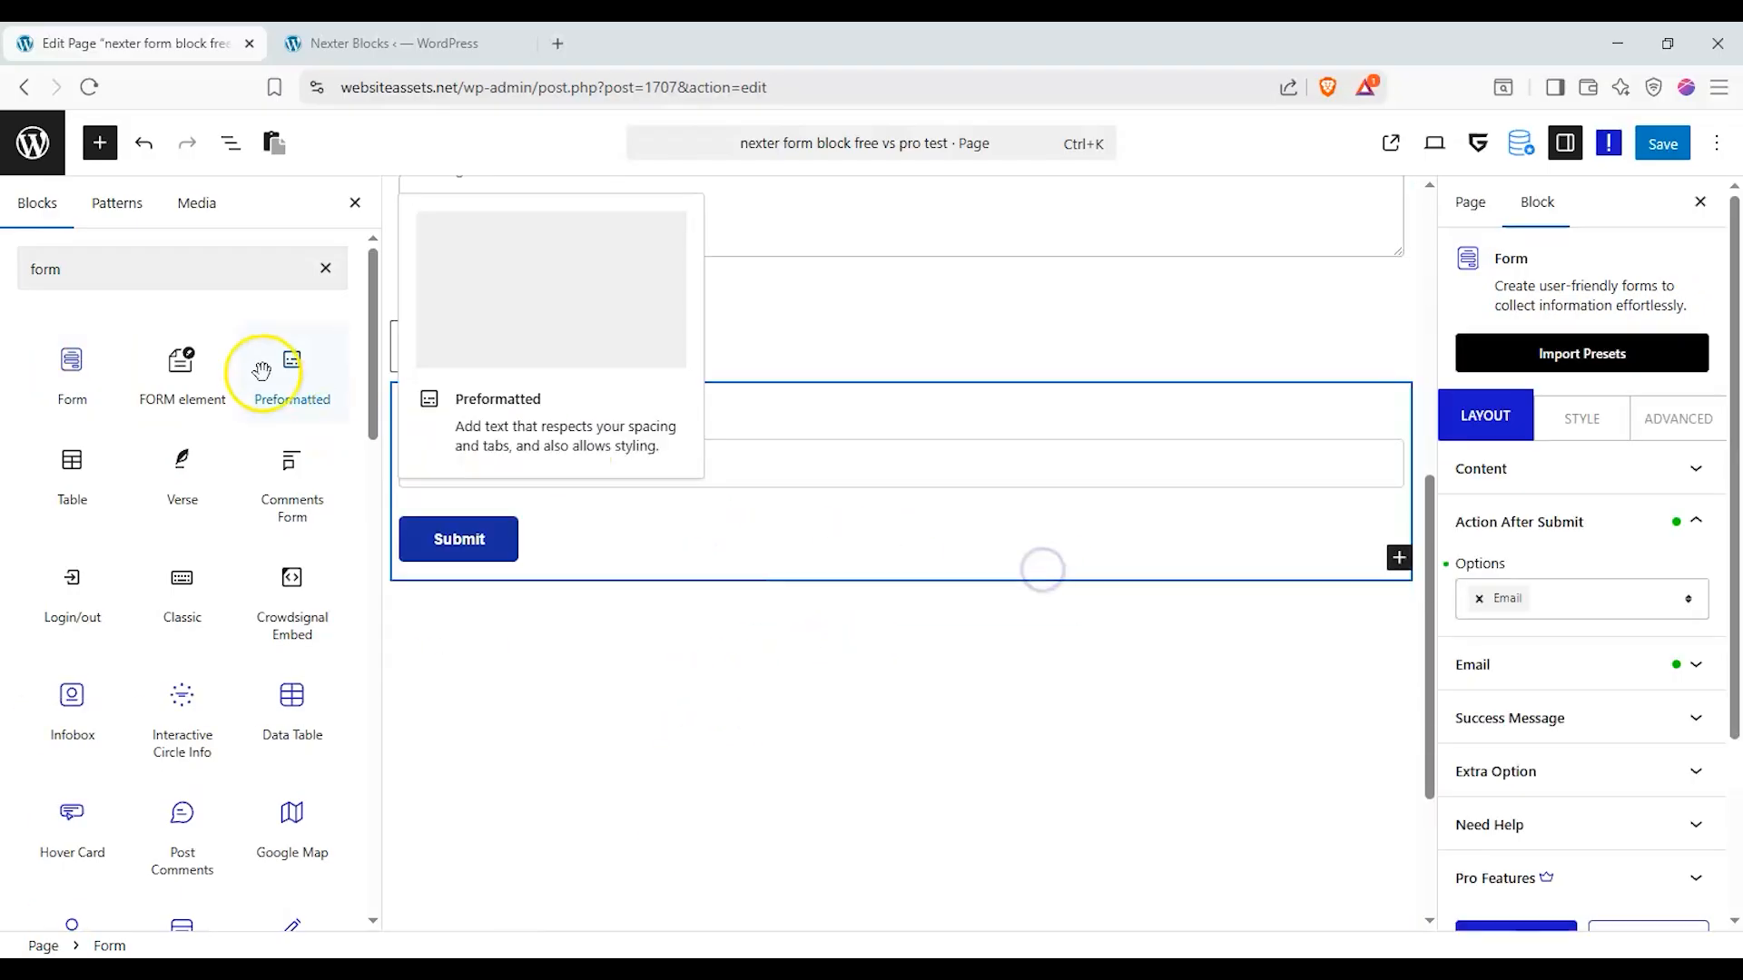
Examine the contact and newsletter forms on the page and their blocks in the List View.
left_click(355, 203)
scroll(584, 518, "up", 10)
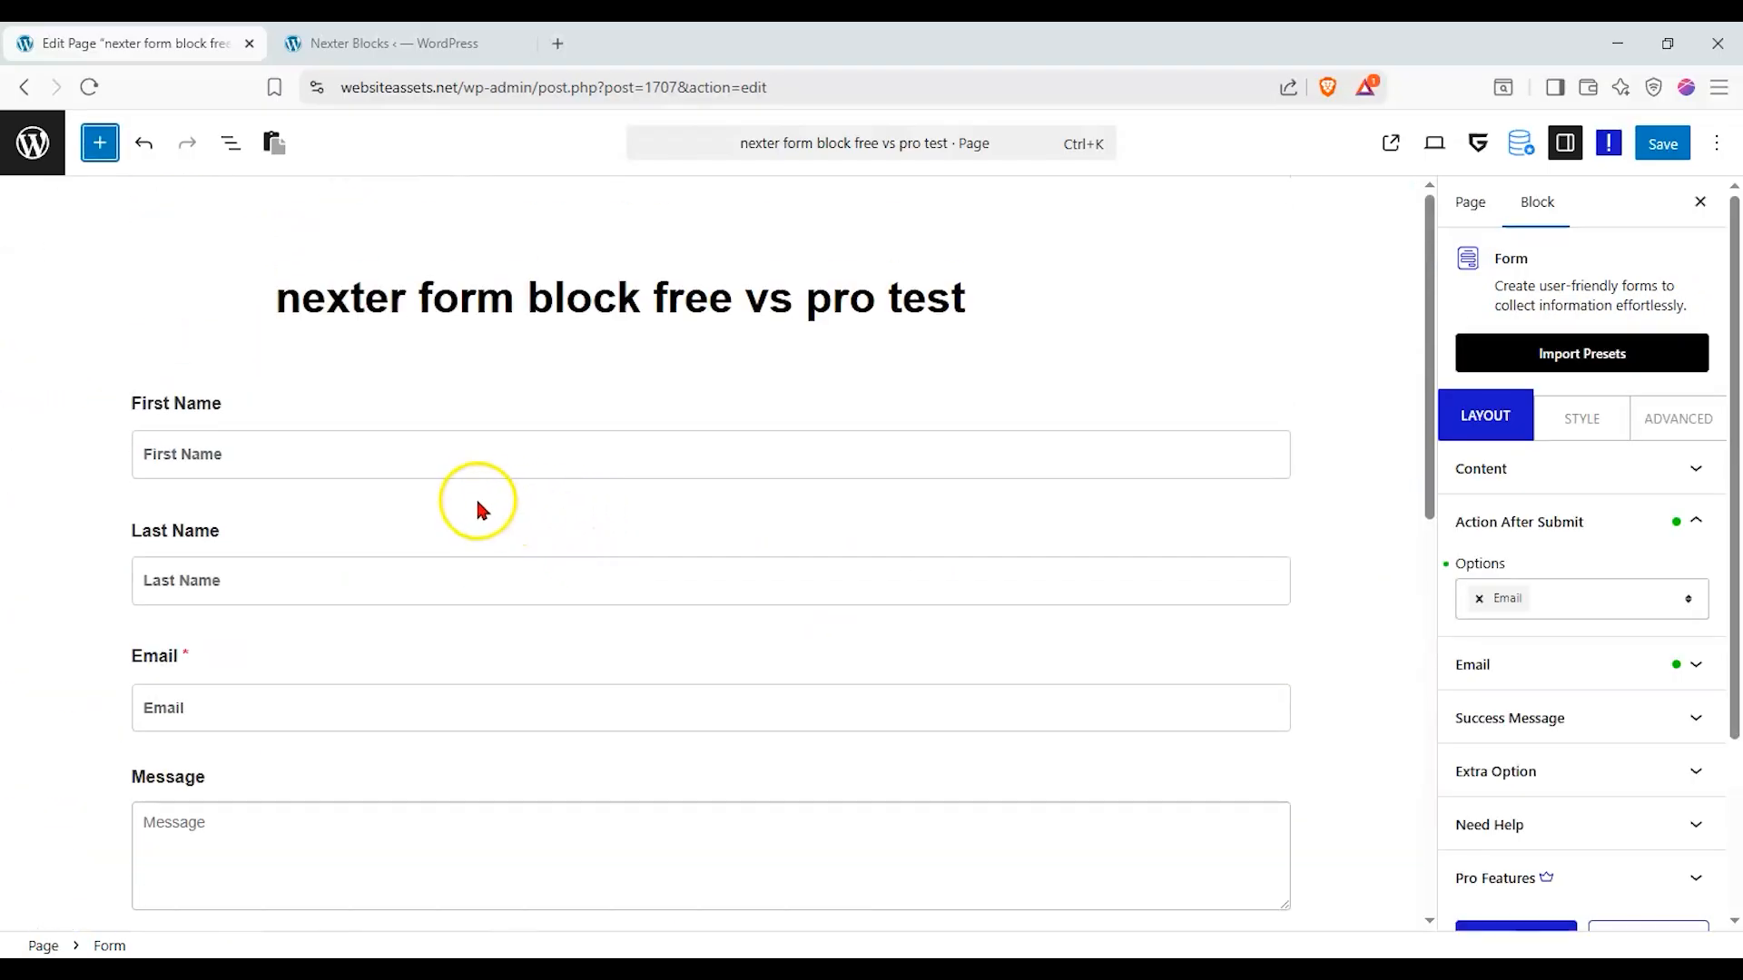
scroll(444, 463, "down", 3)
scroll(363, 363, "up", 3)
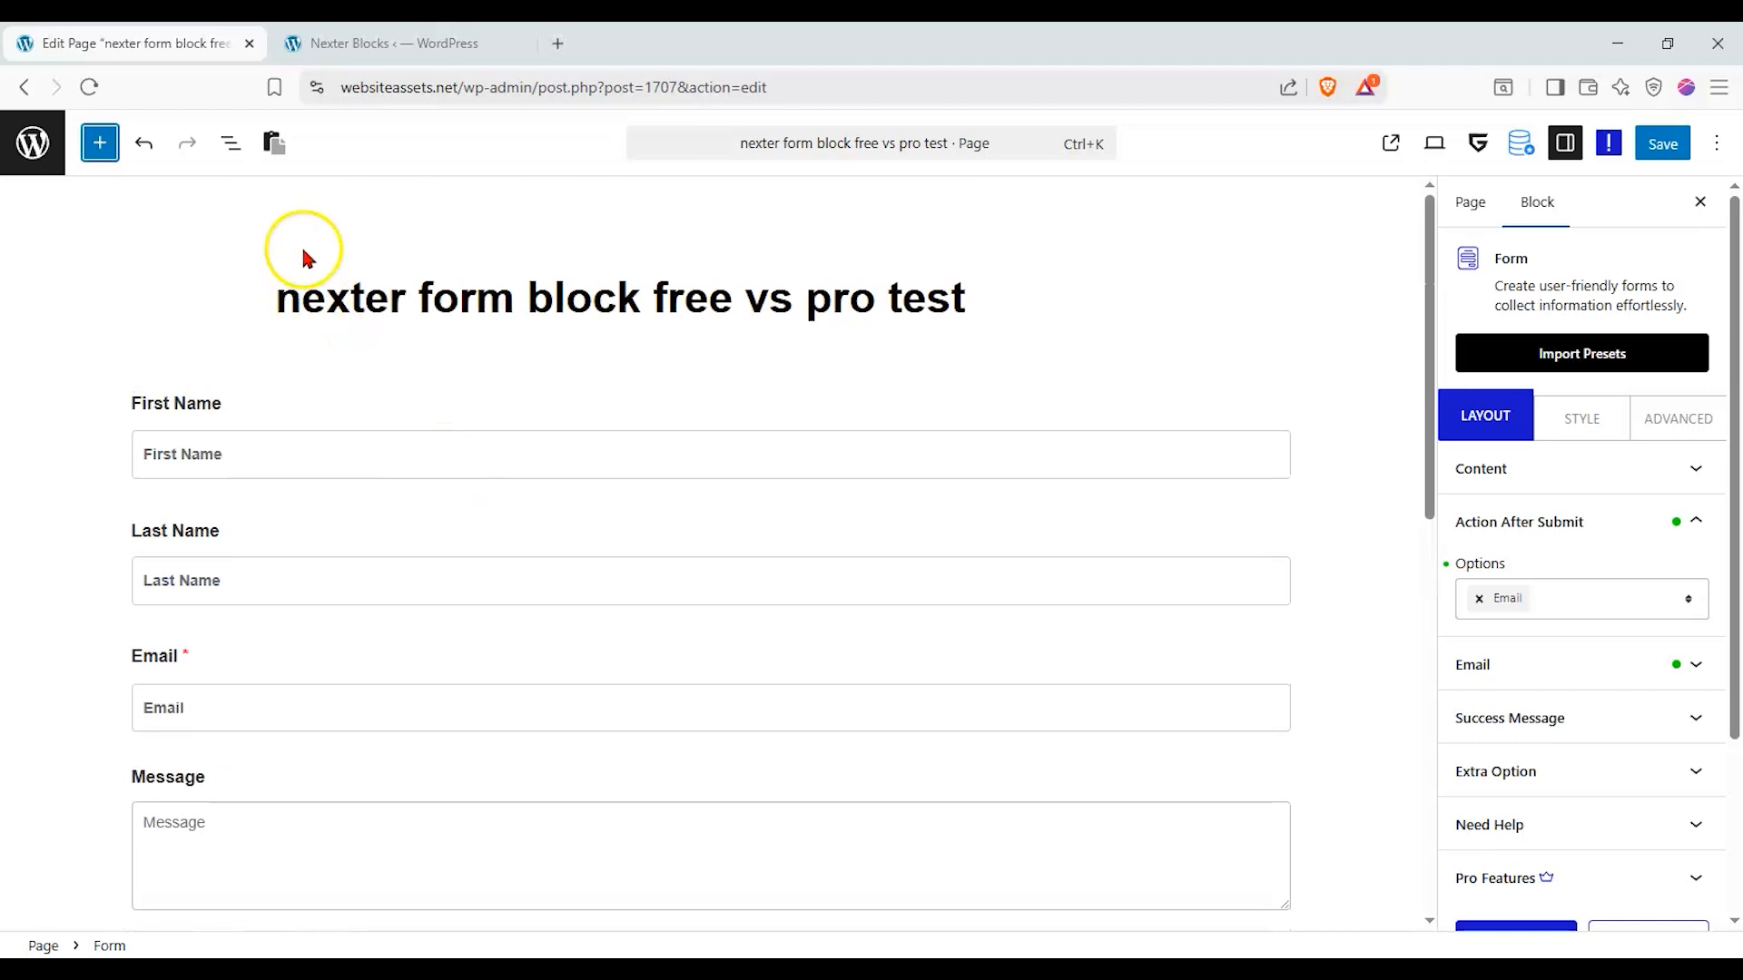
left_click(102, 138)
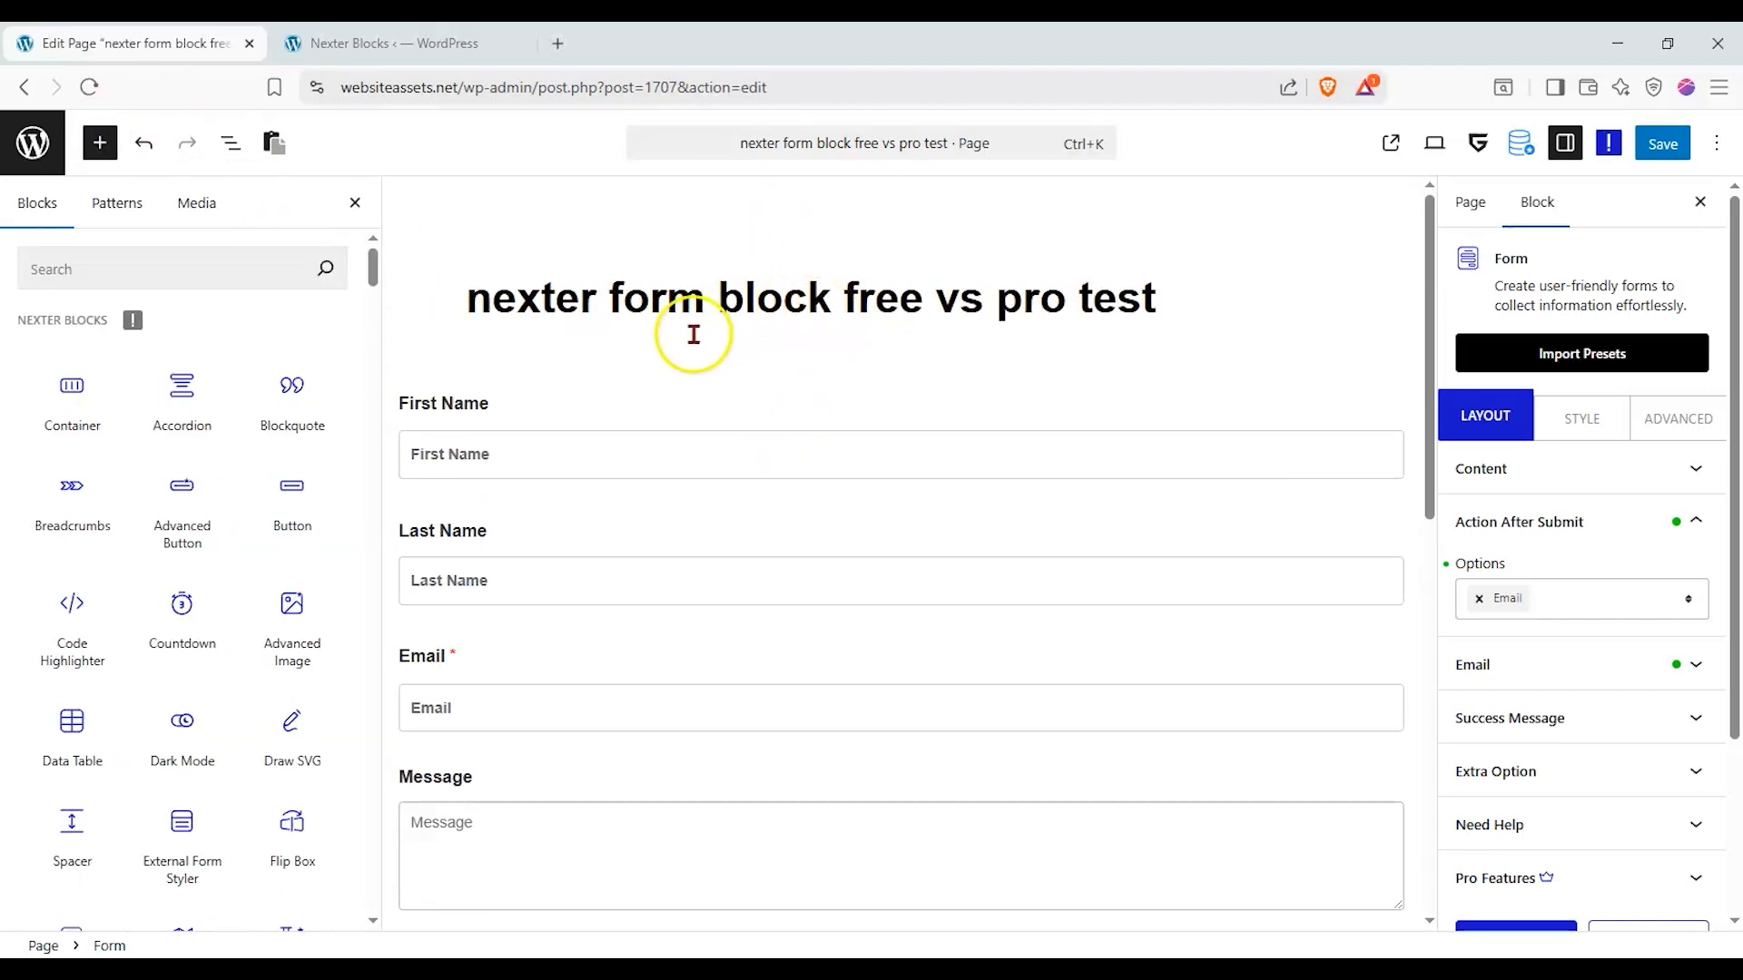
scroll(689, 334, "down", 2)
scroll(672, 335, "up", 2)
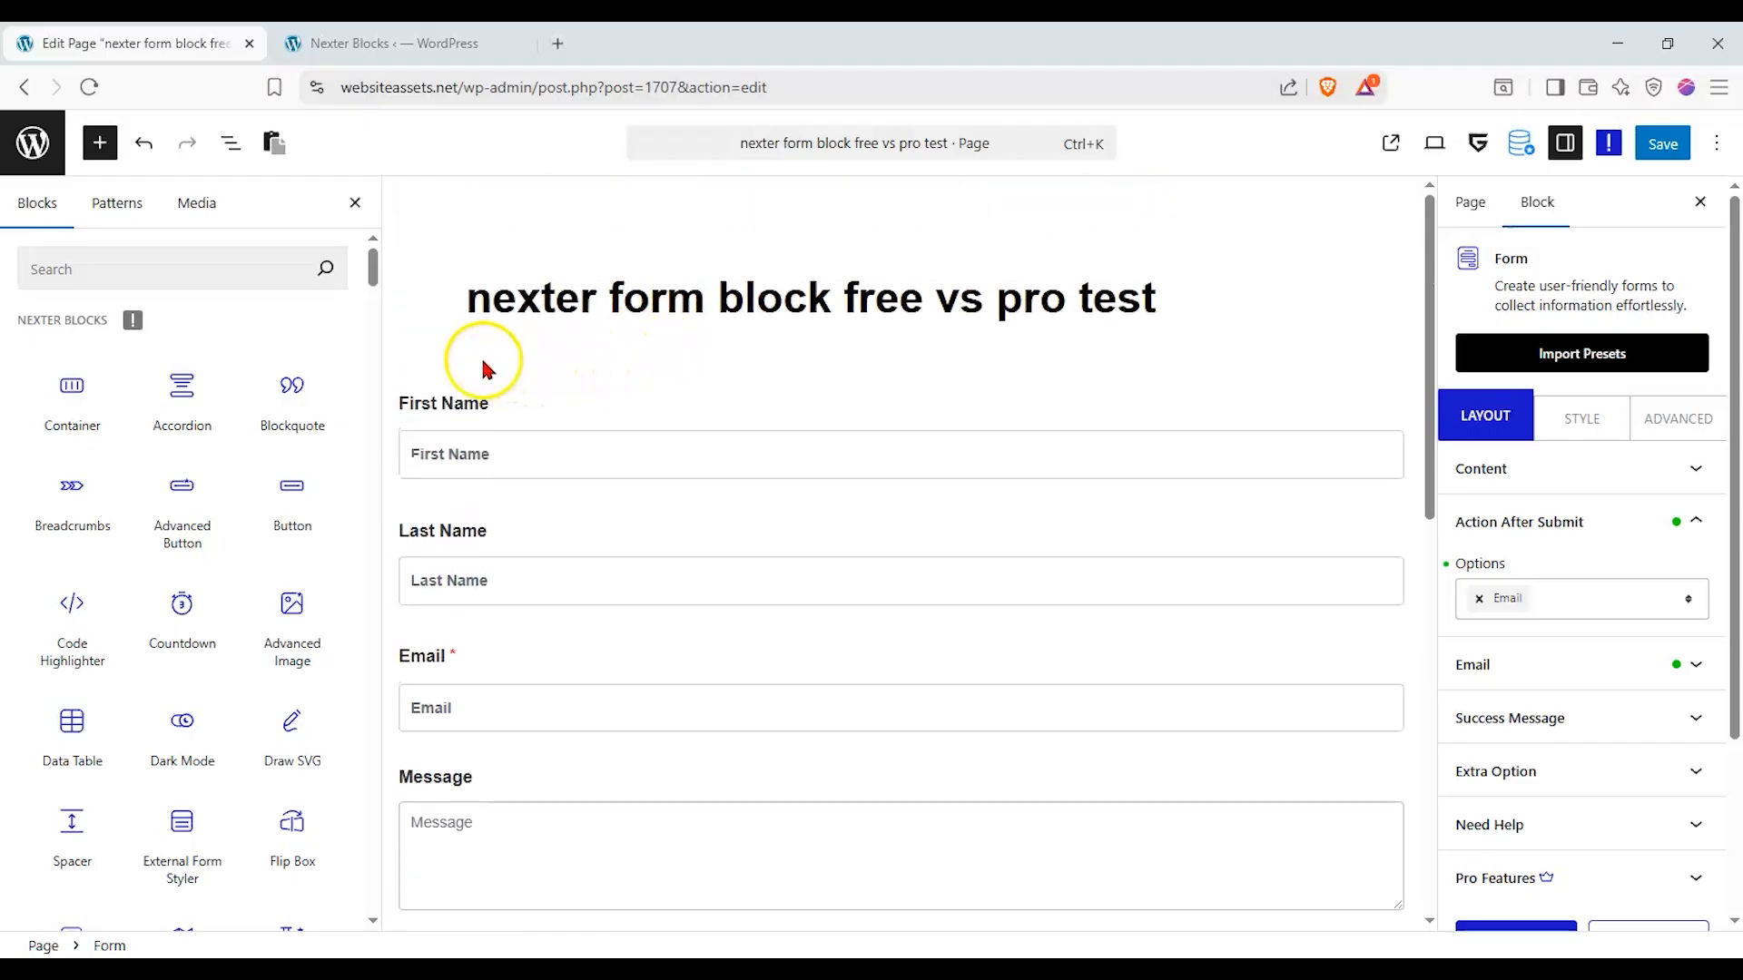
scroll(480, 365, "down", 1)
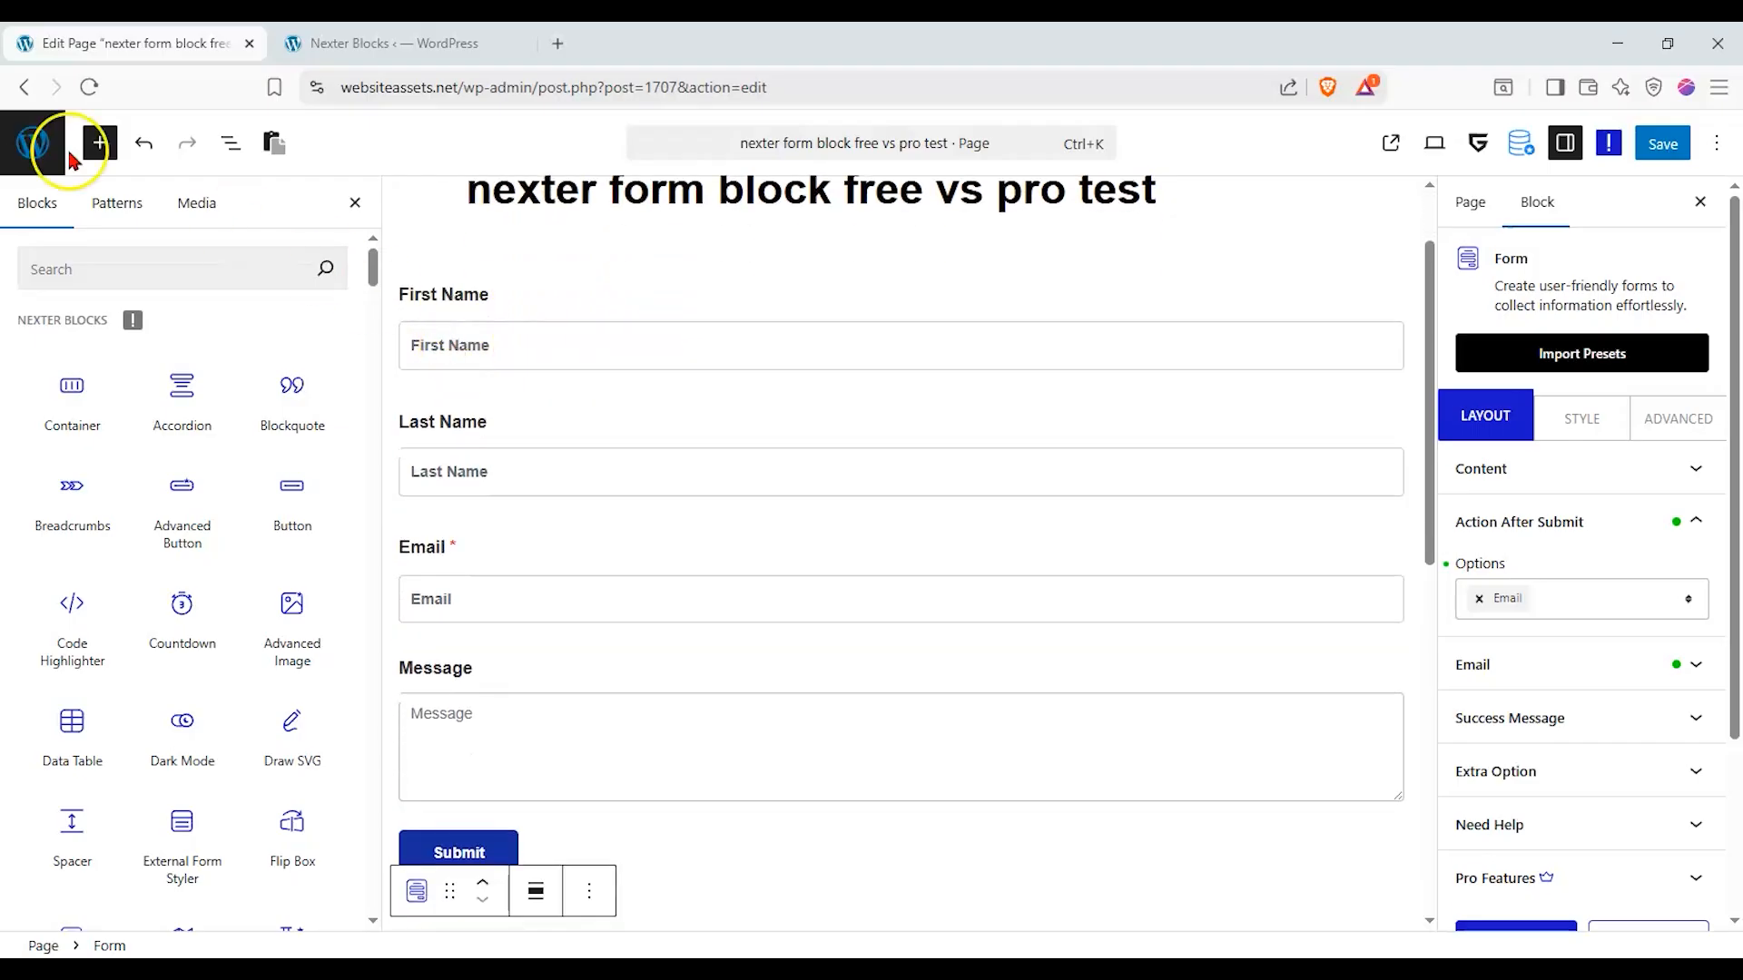
left_click(230, 144)
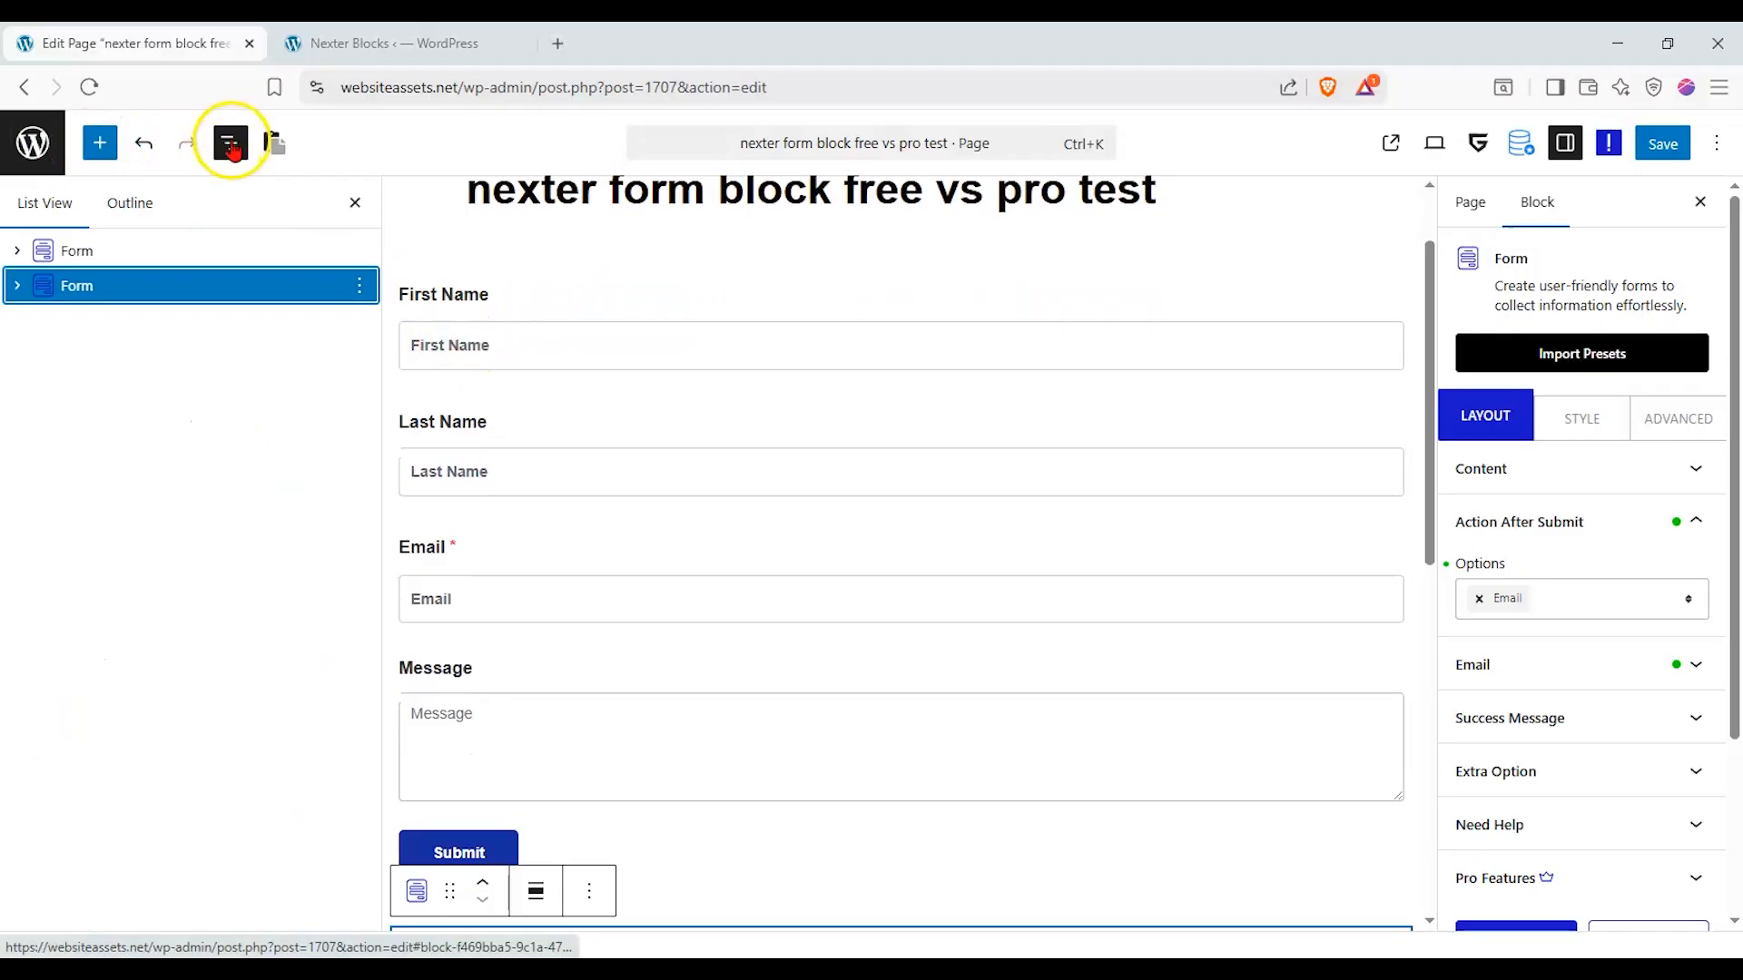
scroll(491, 405, "down", 5)
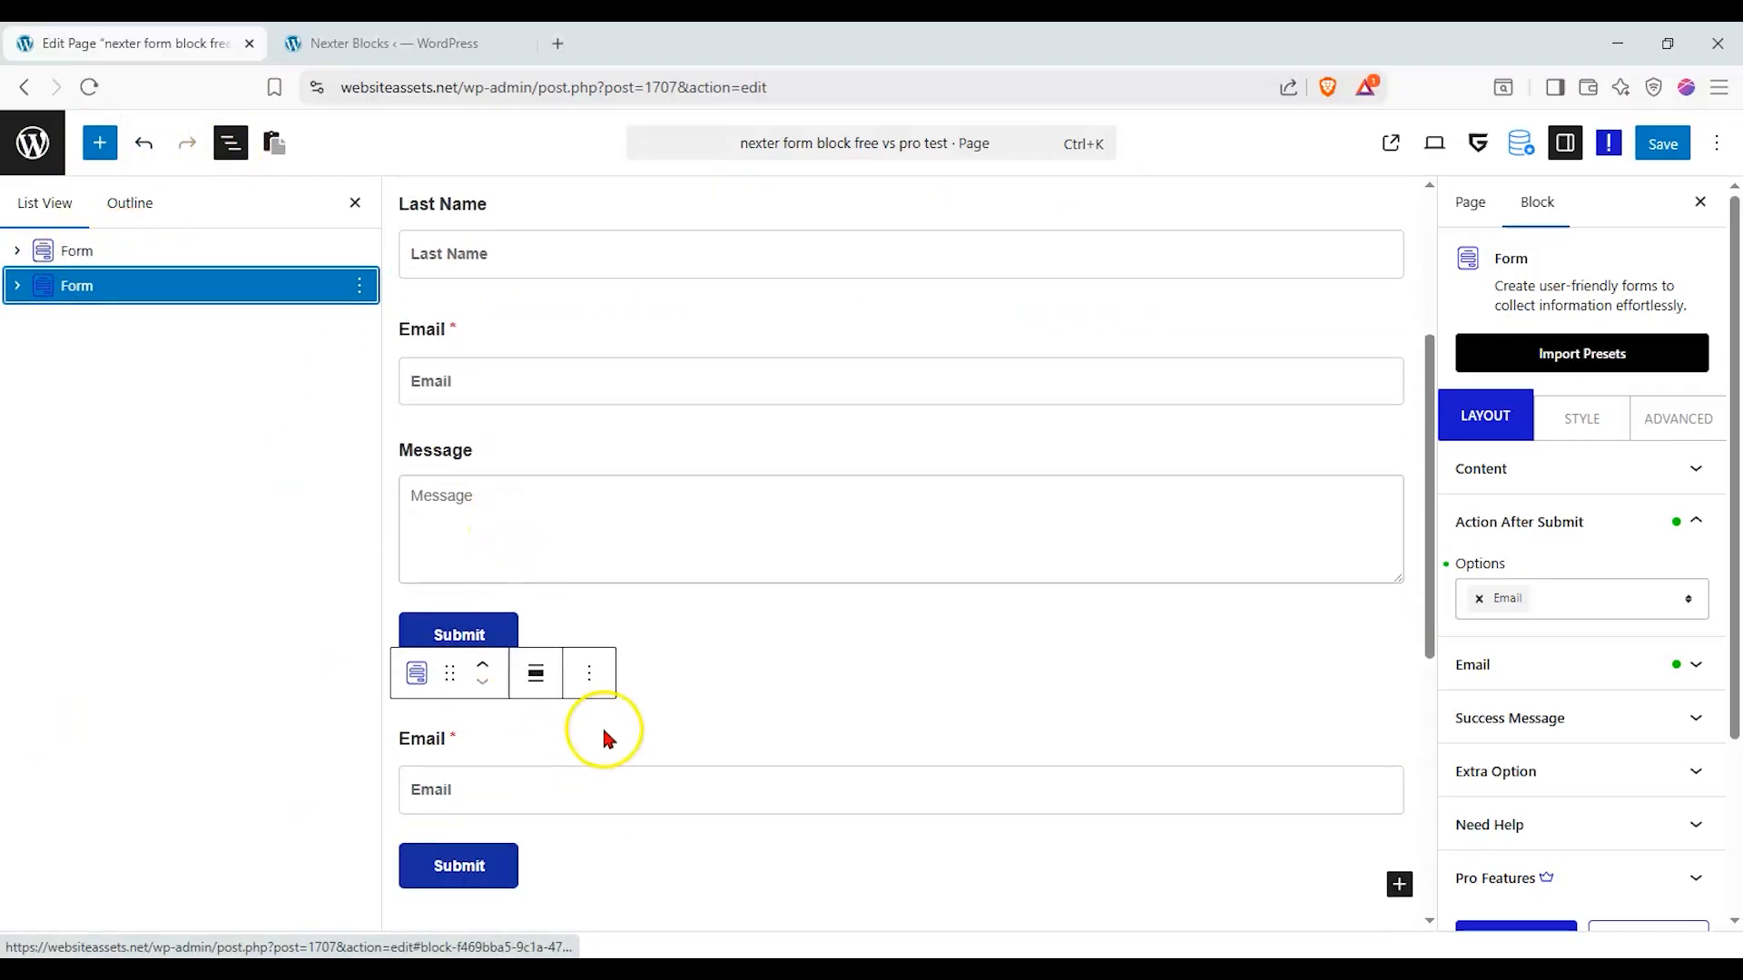
Add an empty paragraph block below the newsletter form and browse the available Nexter blocks.
left_click(553, 758)
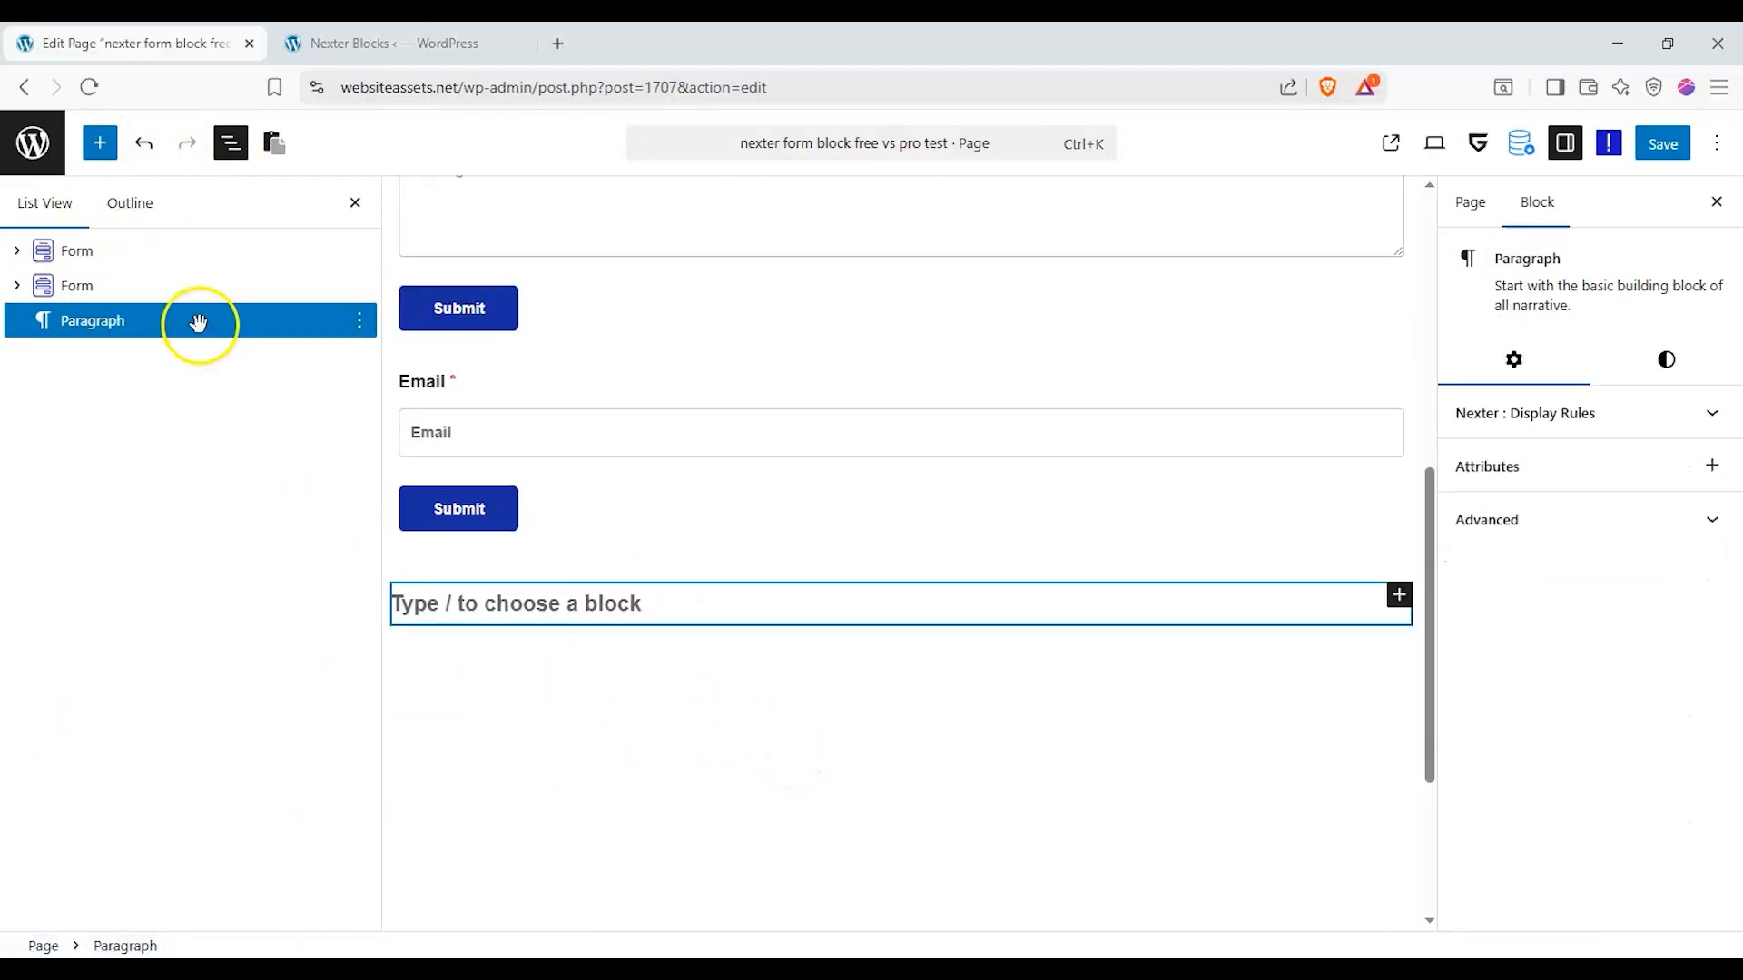
left_click(100, 145)
mouse_move(177, 361)
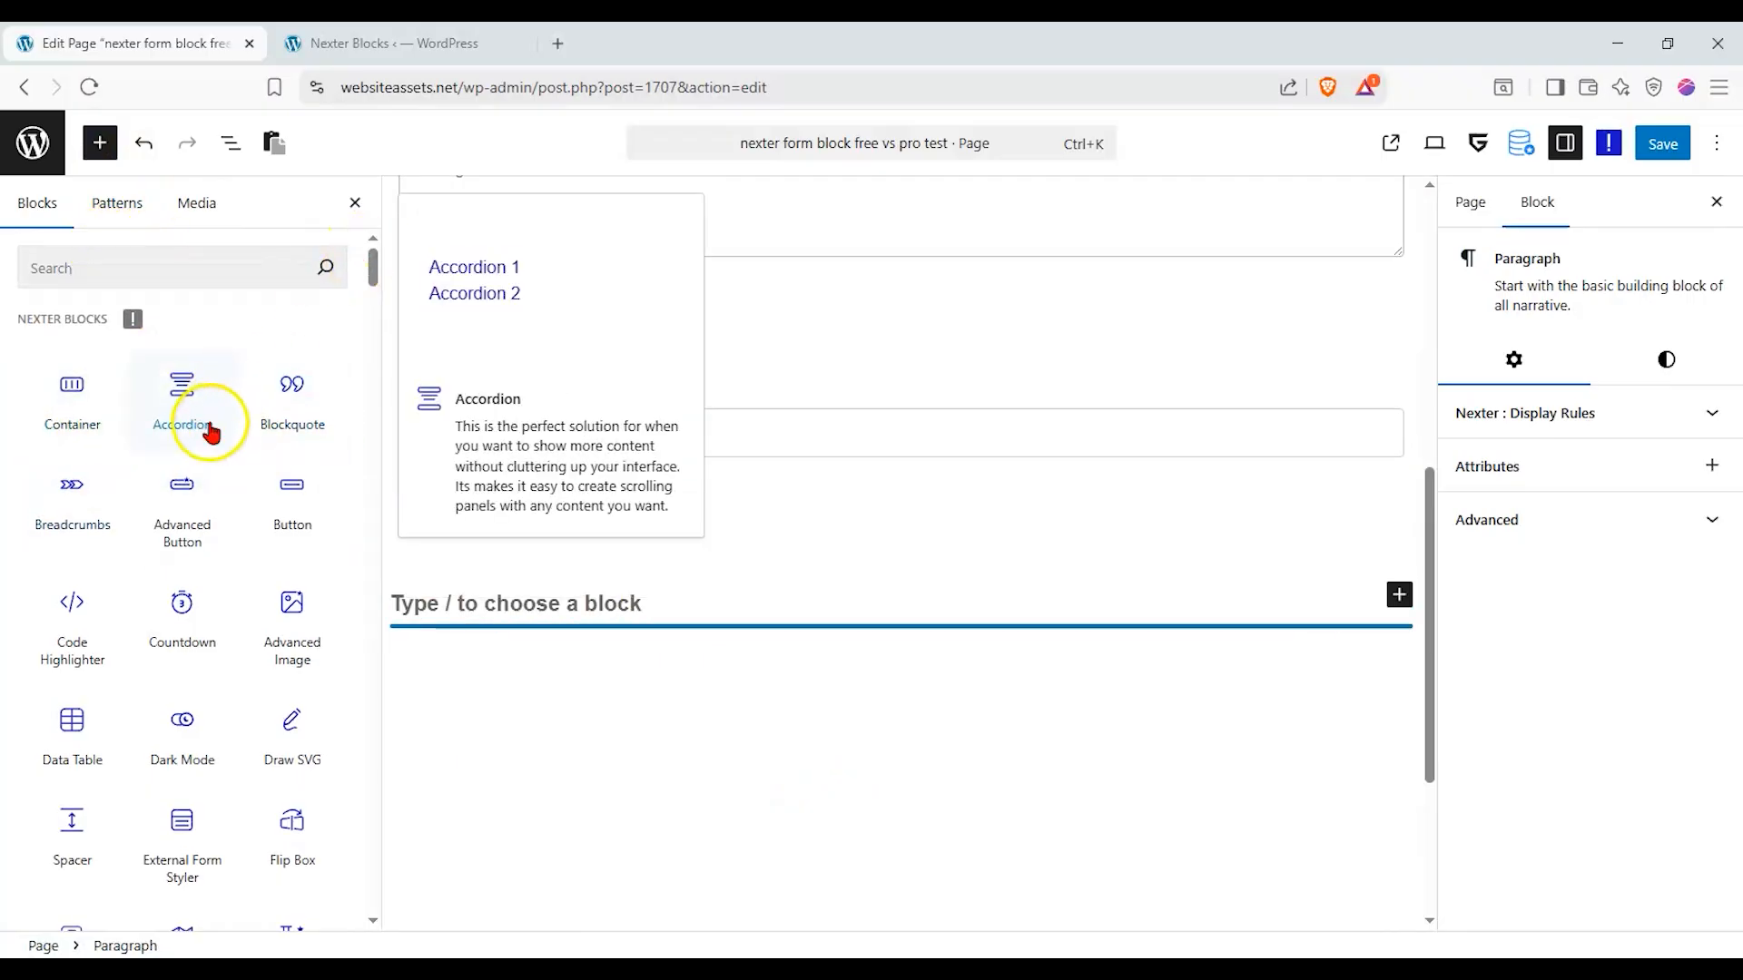
scroll(214, 427, "down", 7)
scroll(203, 435, "up", 5)
scroll(214, 435, "up", 3)
scroll(626, 608, "up", 4)
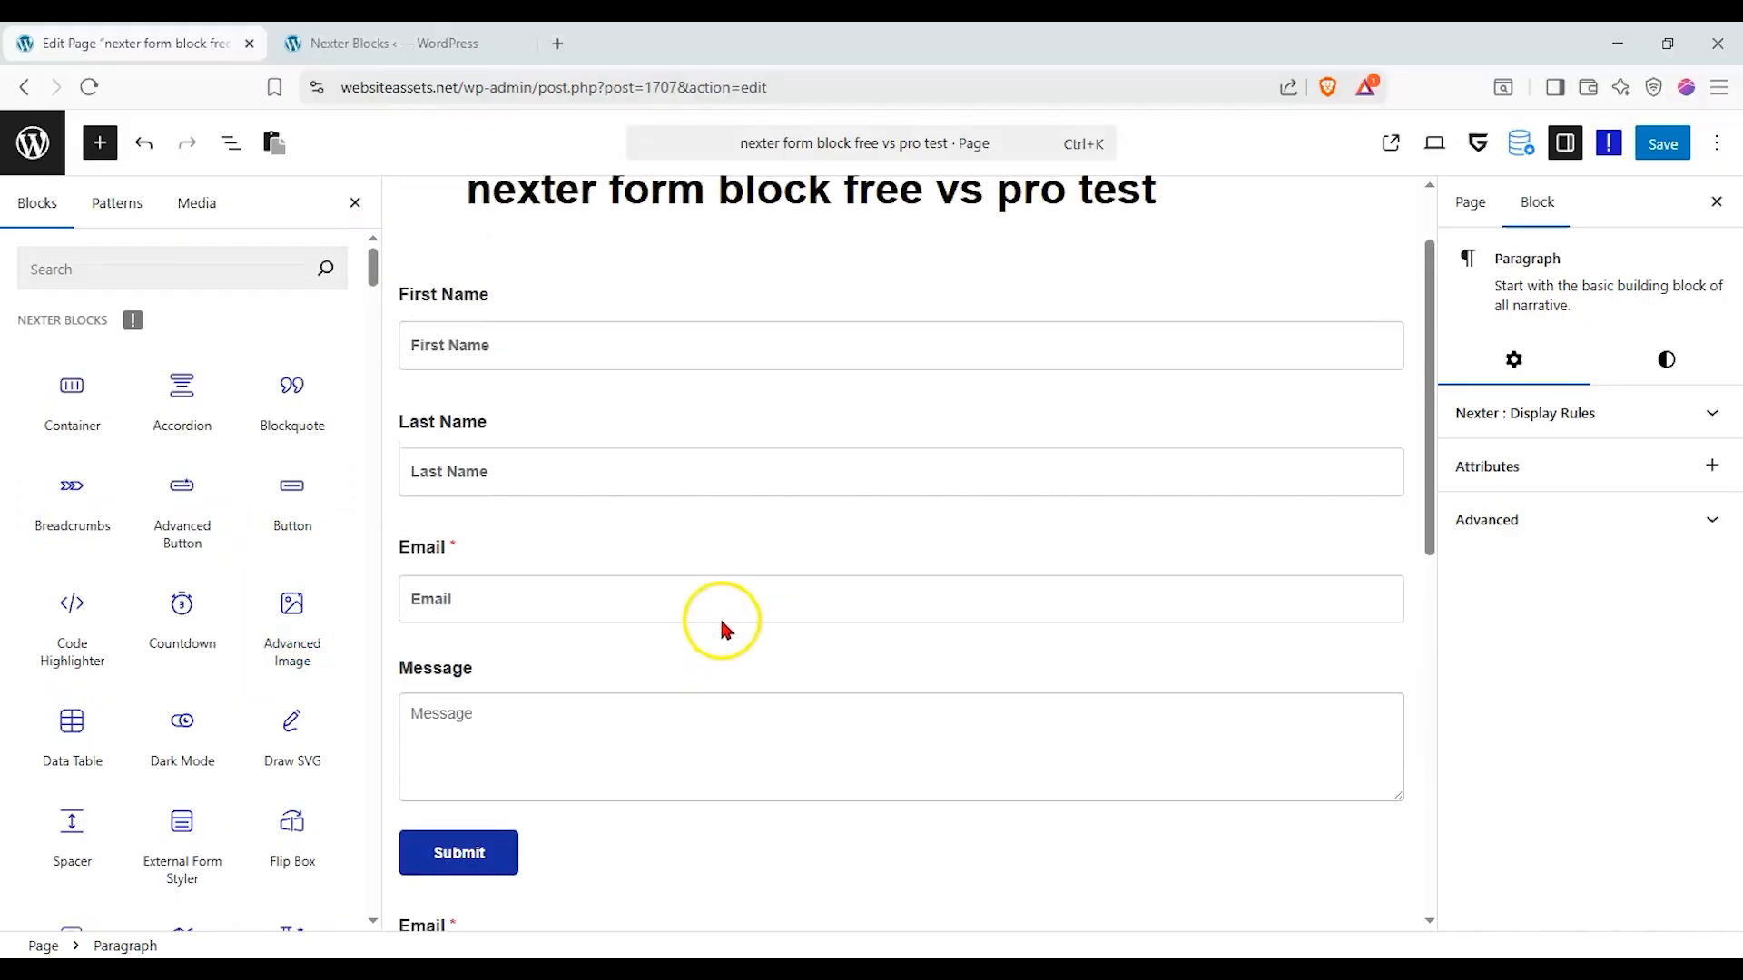
Add Radio Button, Dropdown and Numeric Input fields to the contact form, placed in that order below the Last Name field.
left_click(230, 143)
left_click(162, 252)
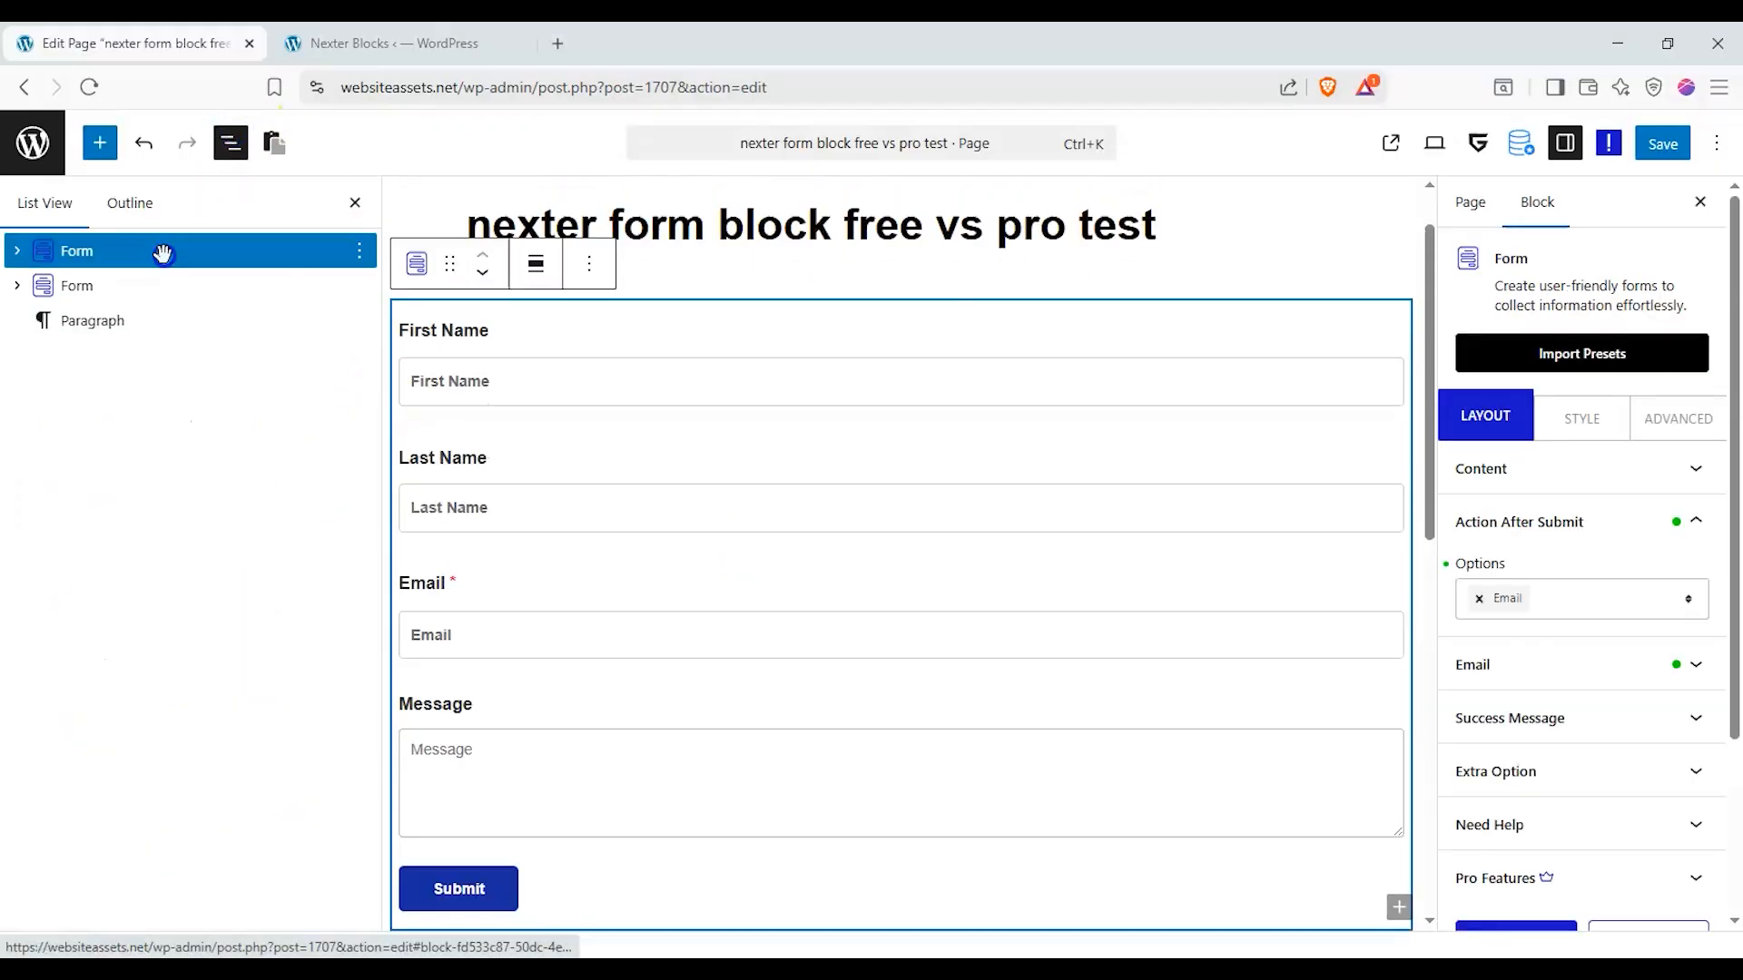
left_click(100, 146)
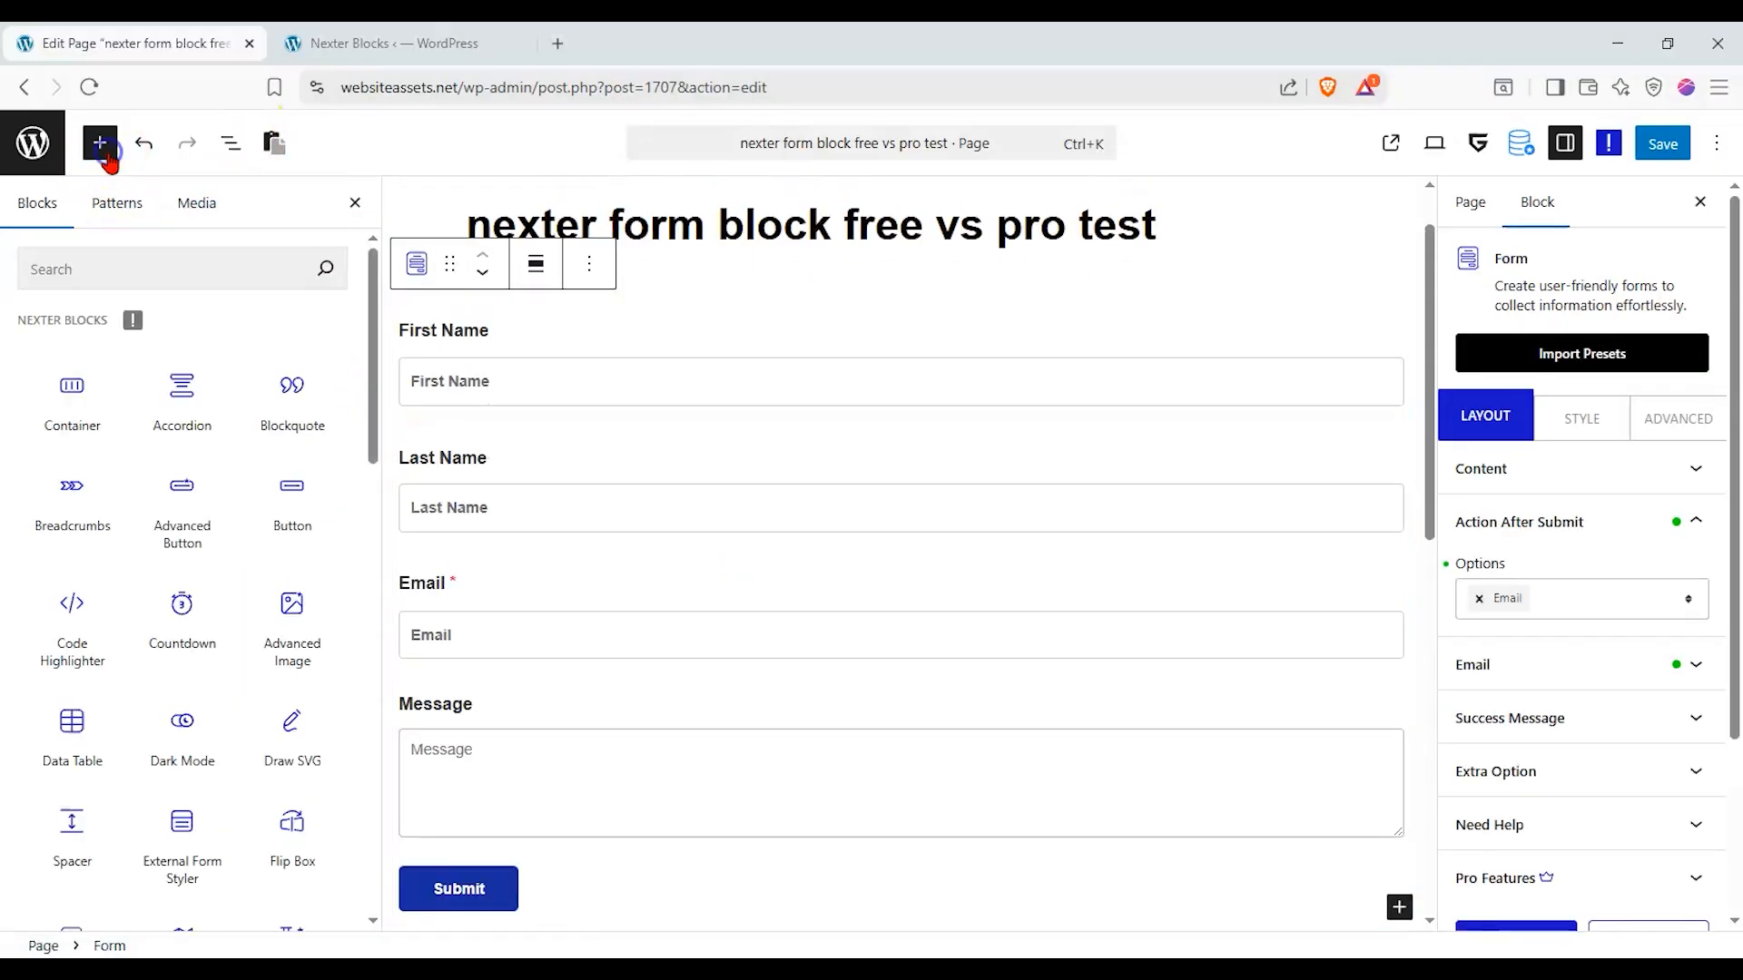
left_click(490, 324)
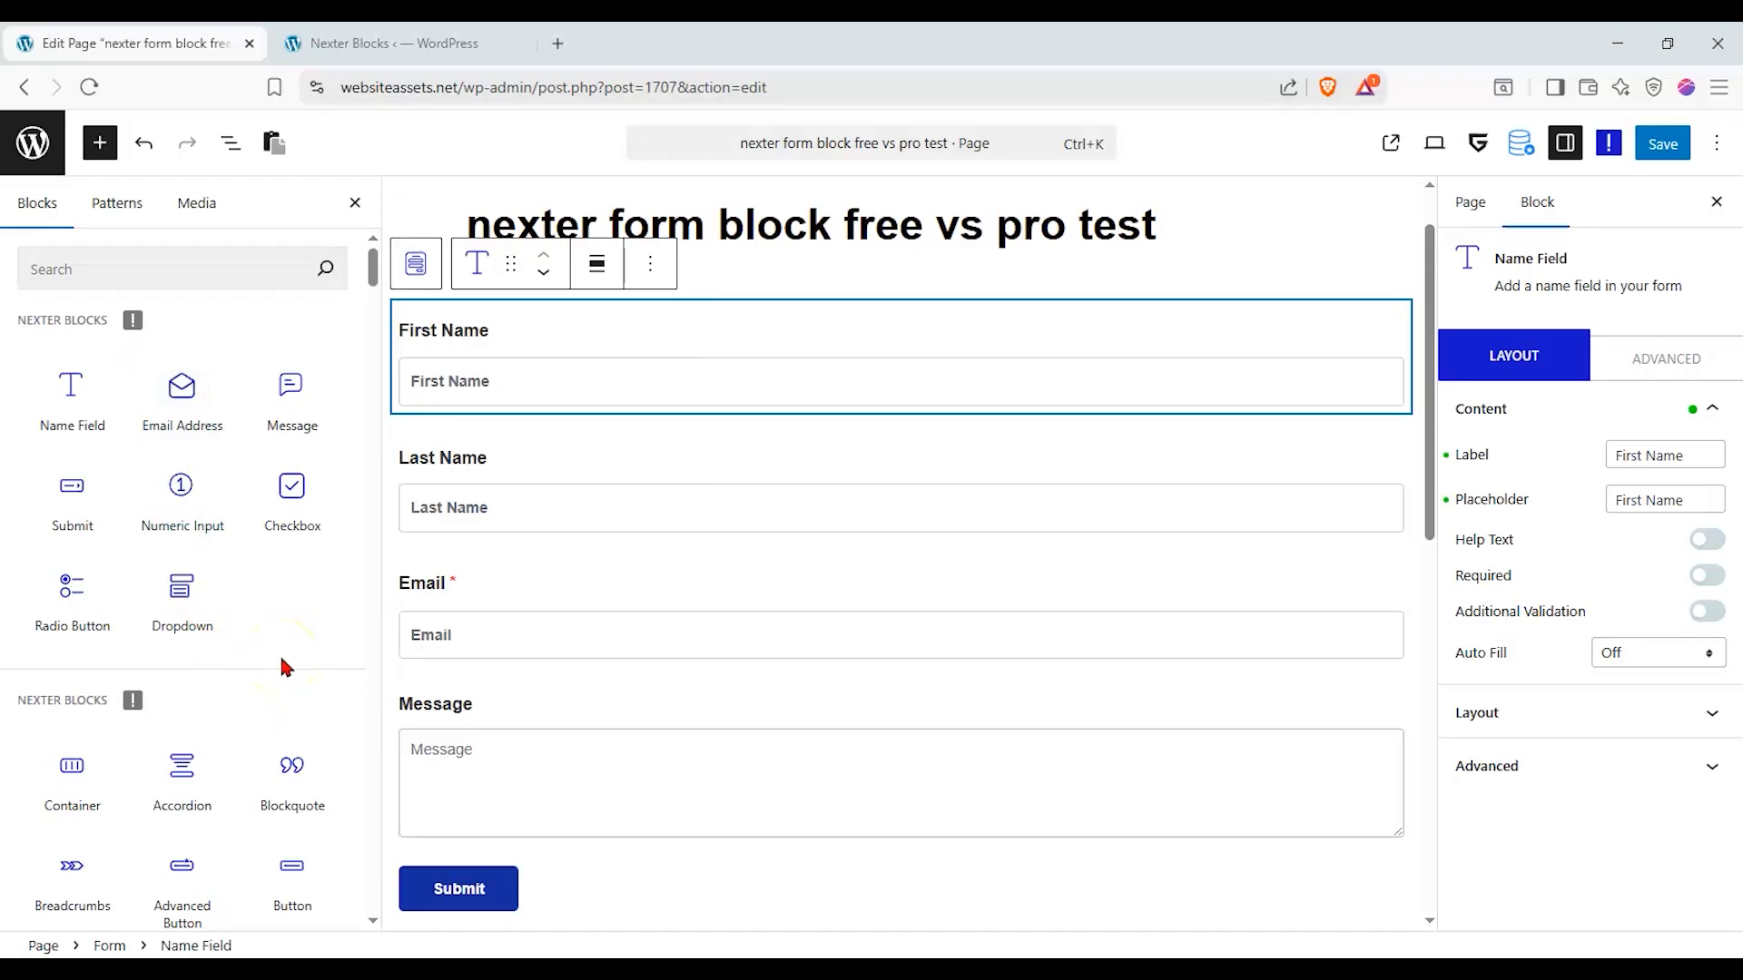
mouse_move(288, 402)
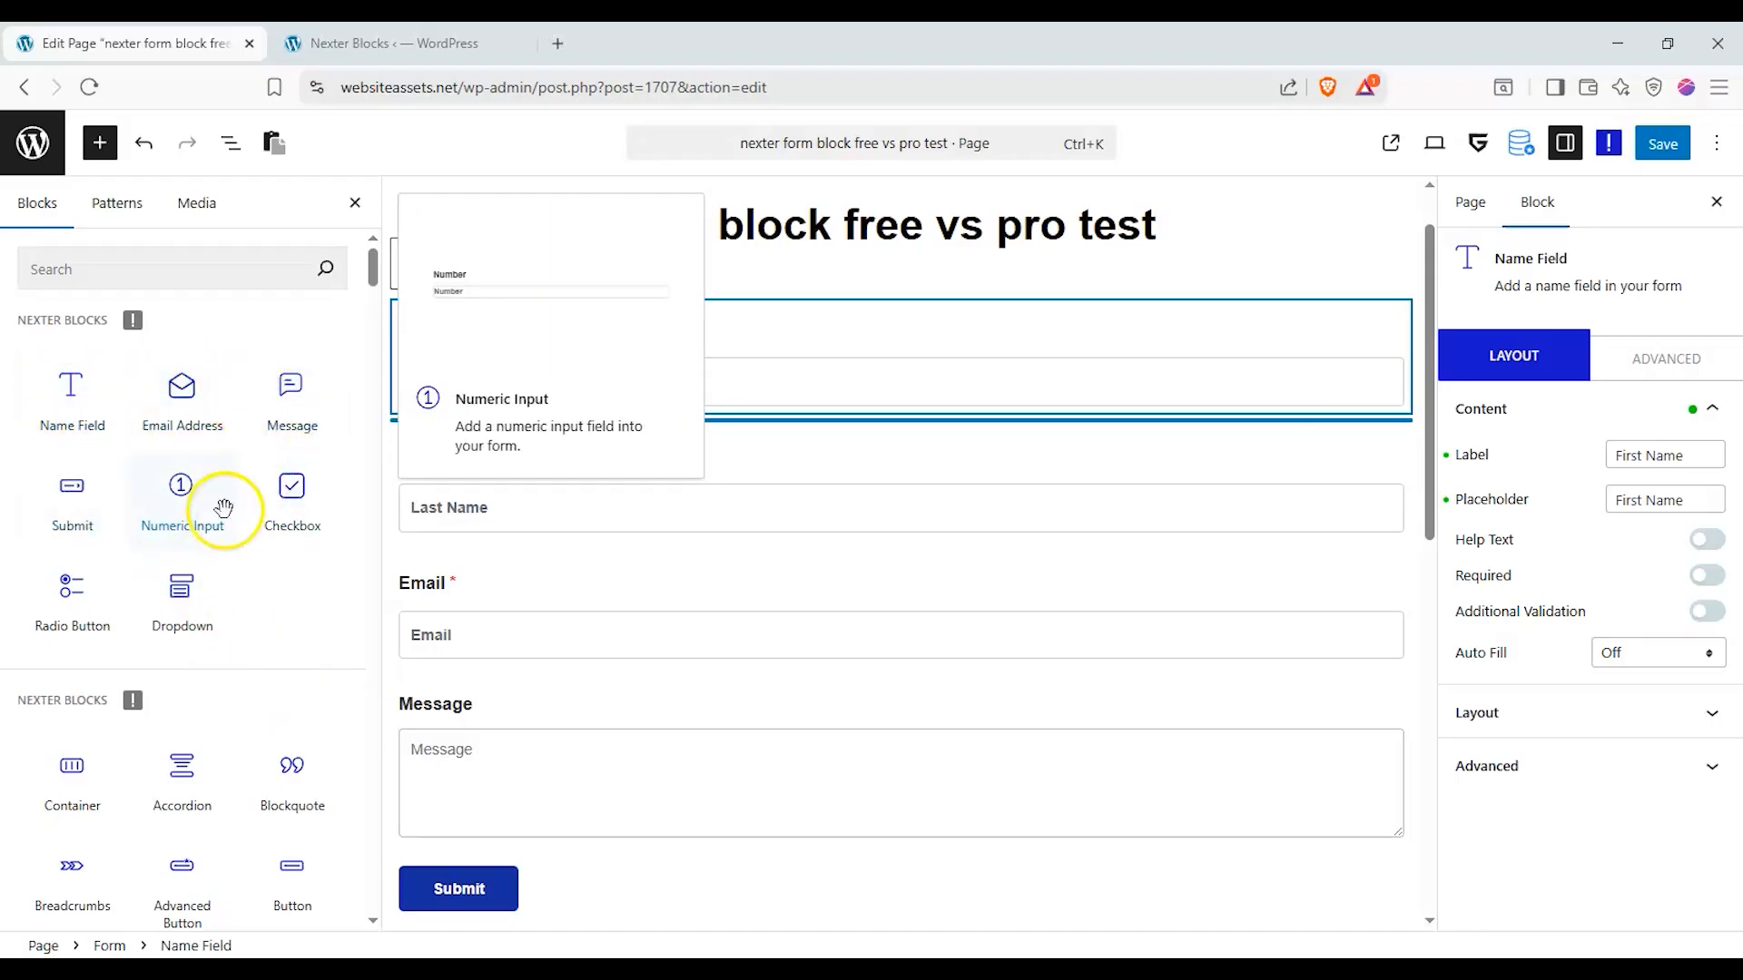
left_click_drag(68, 599, 473, 560)
left_click_drag(186, 599, 534, 723)
left_click_drag(203, 486, 496, 808)
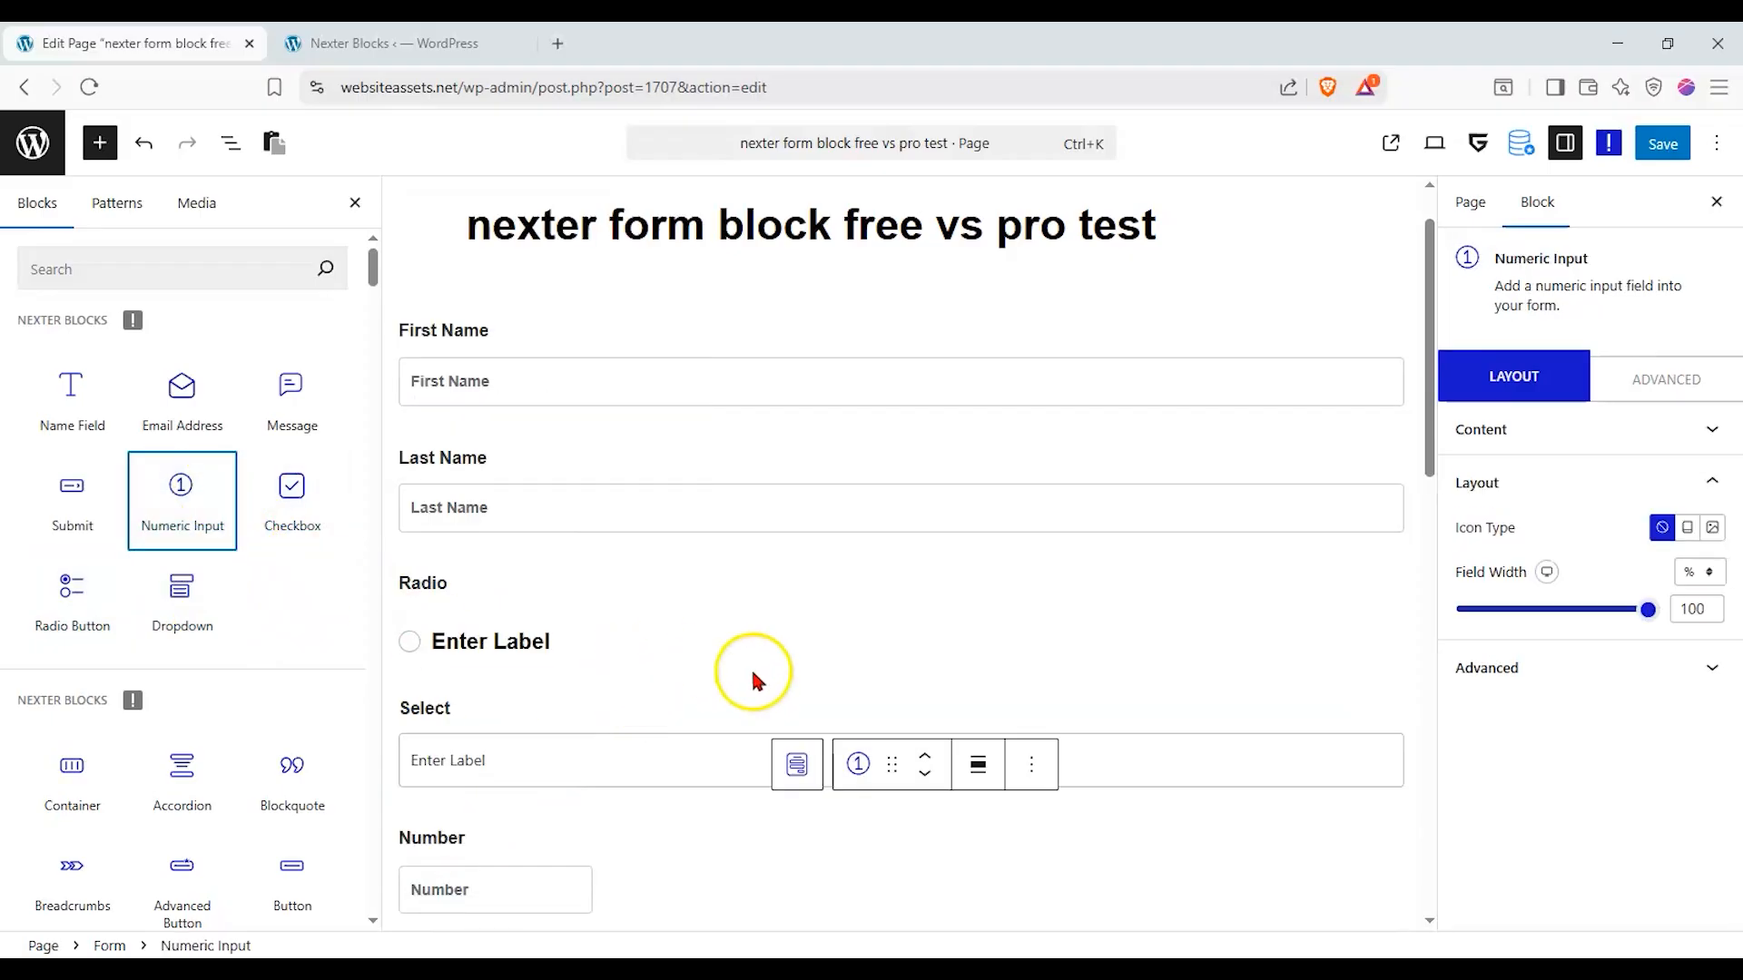
scroll(750, 668, "down", 3)
scroll(744, 662, "up", 3)
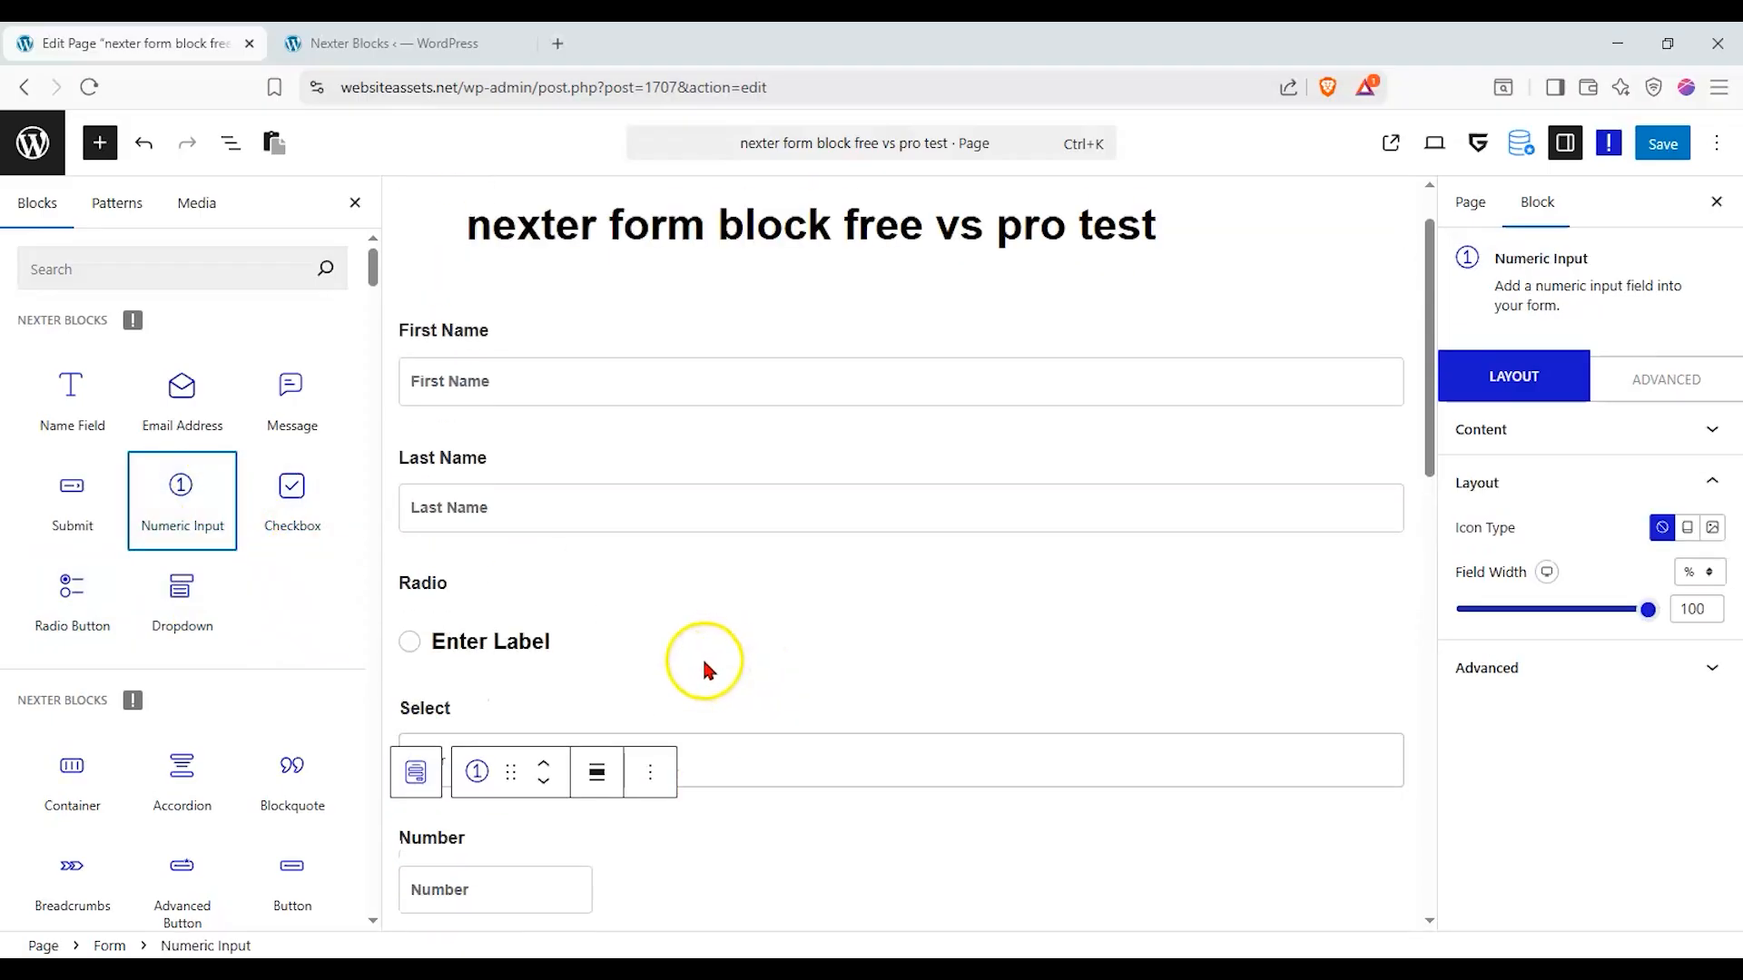
Add three more options to the contact form's Radio field and try selecting among them.
left_click(475, 635)
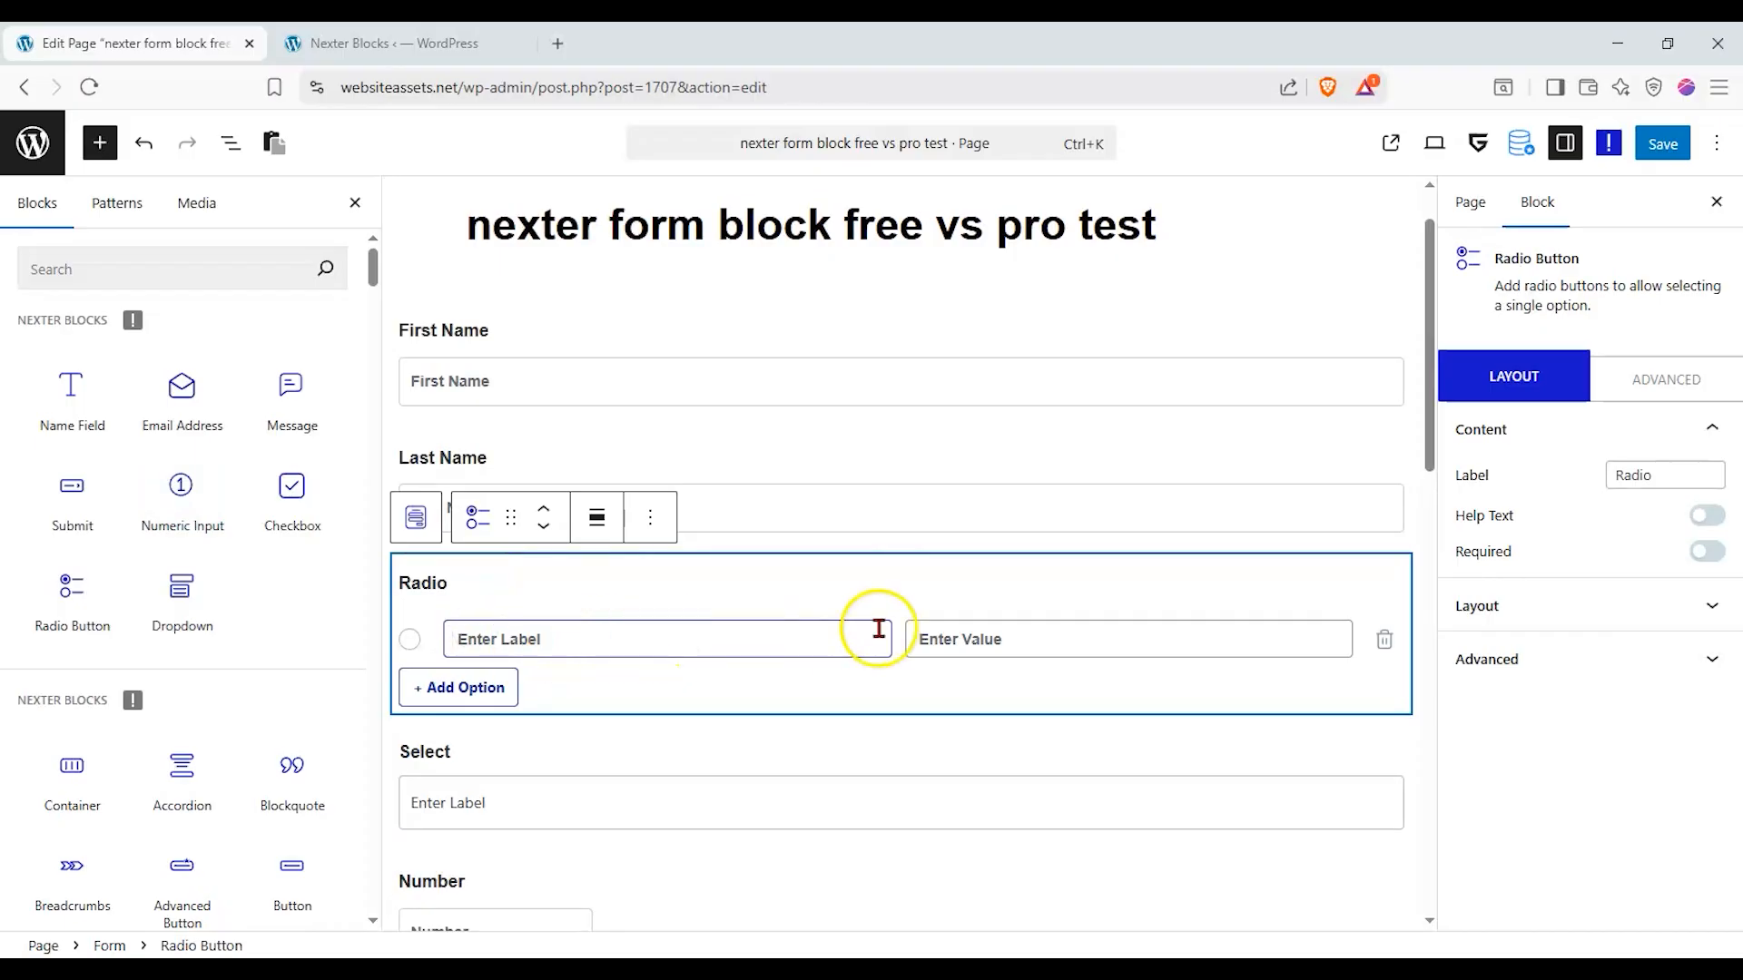
left_click(433, 688)
left_click(434, 728)
left_click(784, 512)
left_click(409, 689)
left_click(409, 687)
left_click(430, 794)
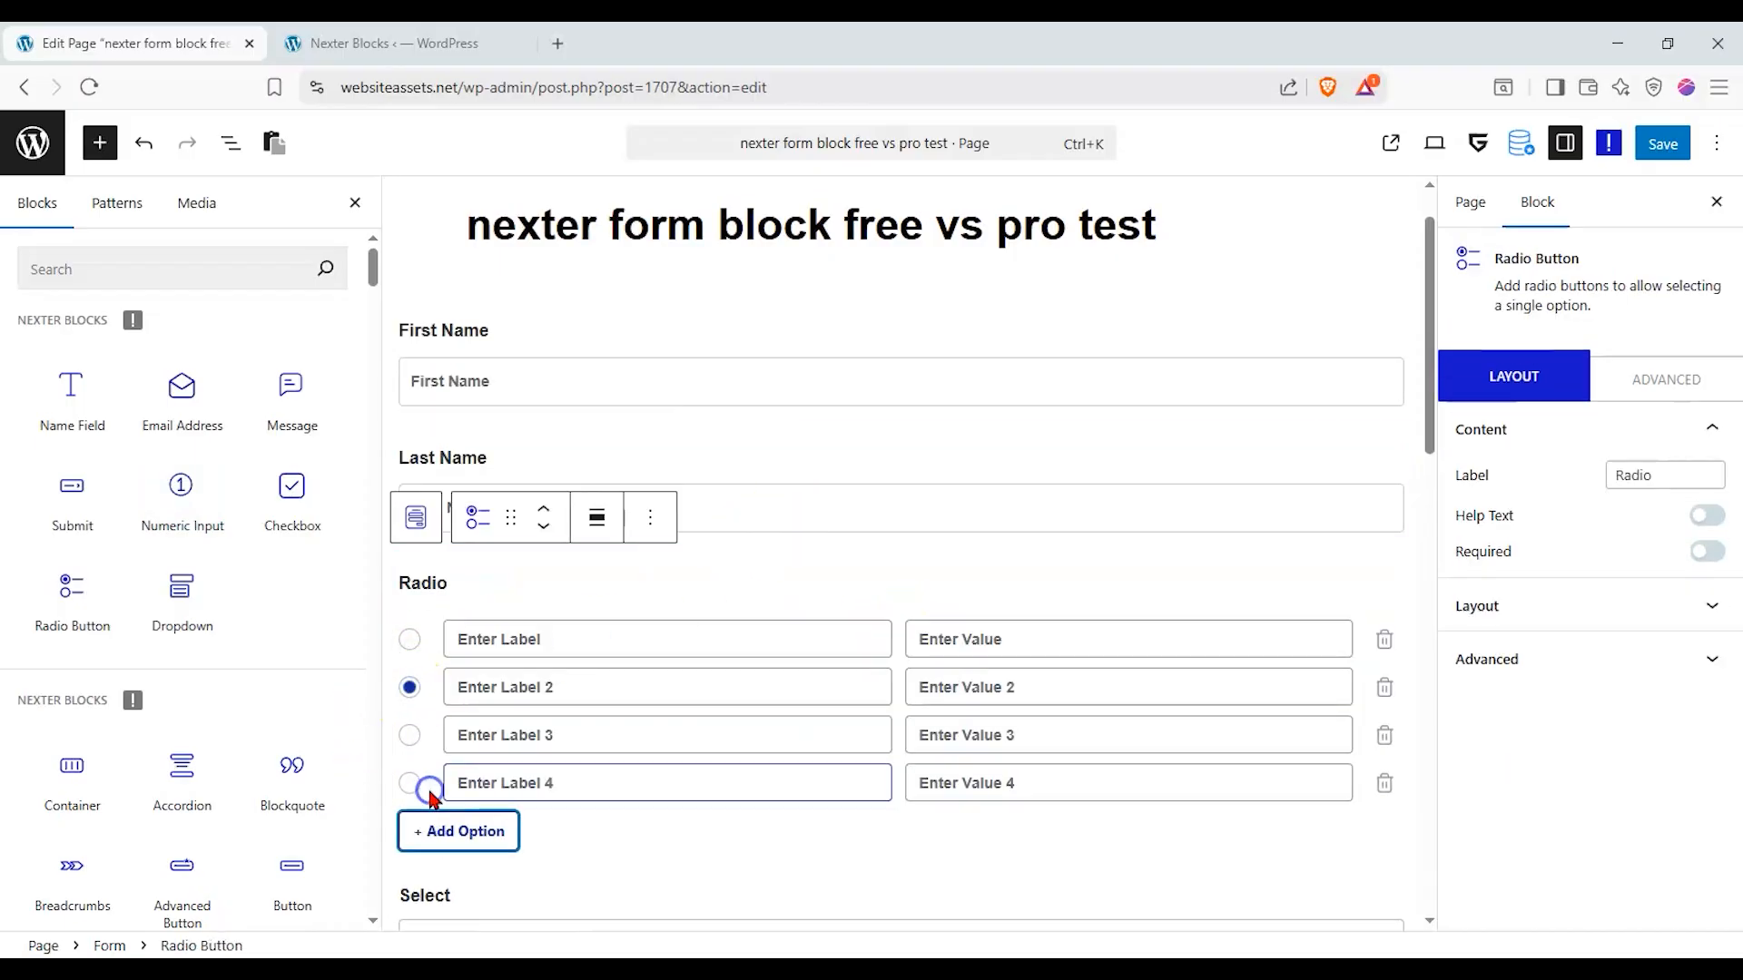
left_click(842, 510)
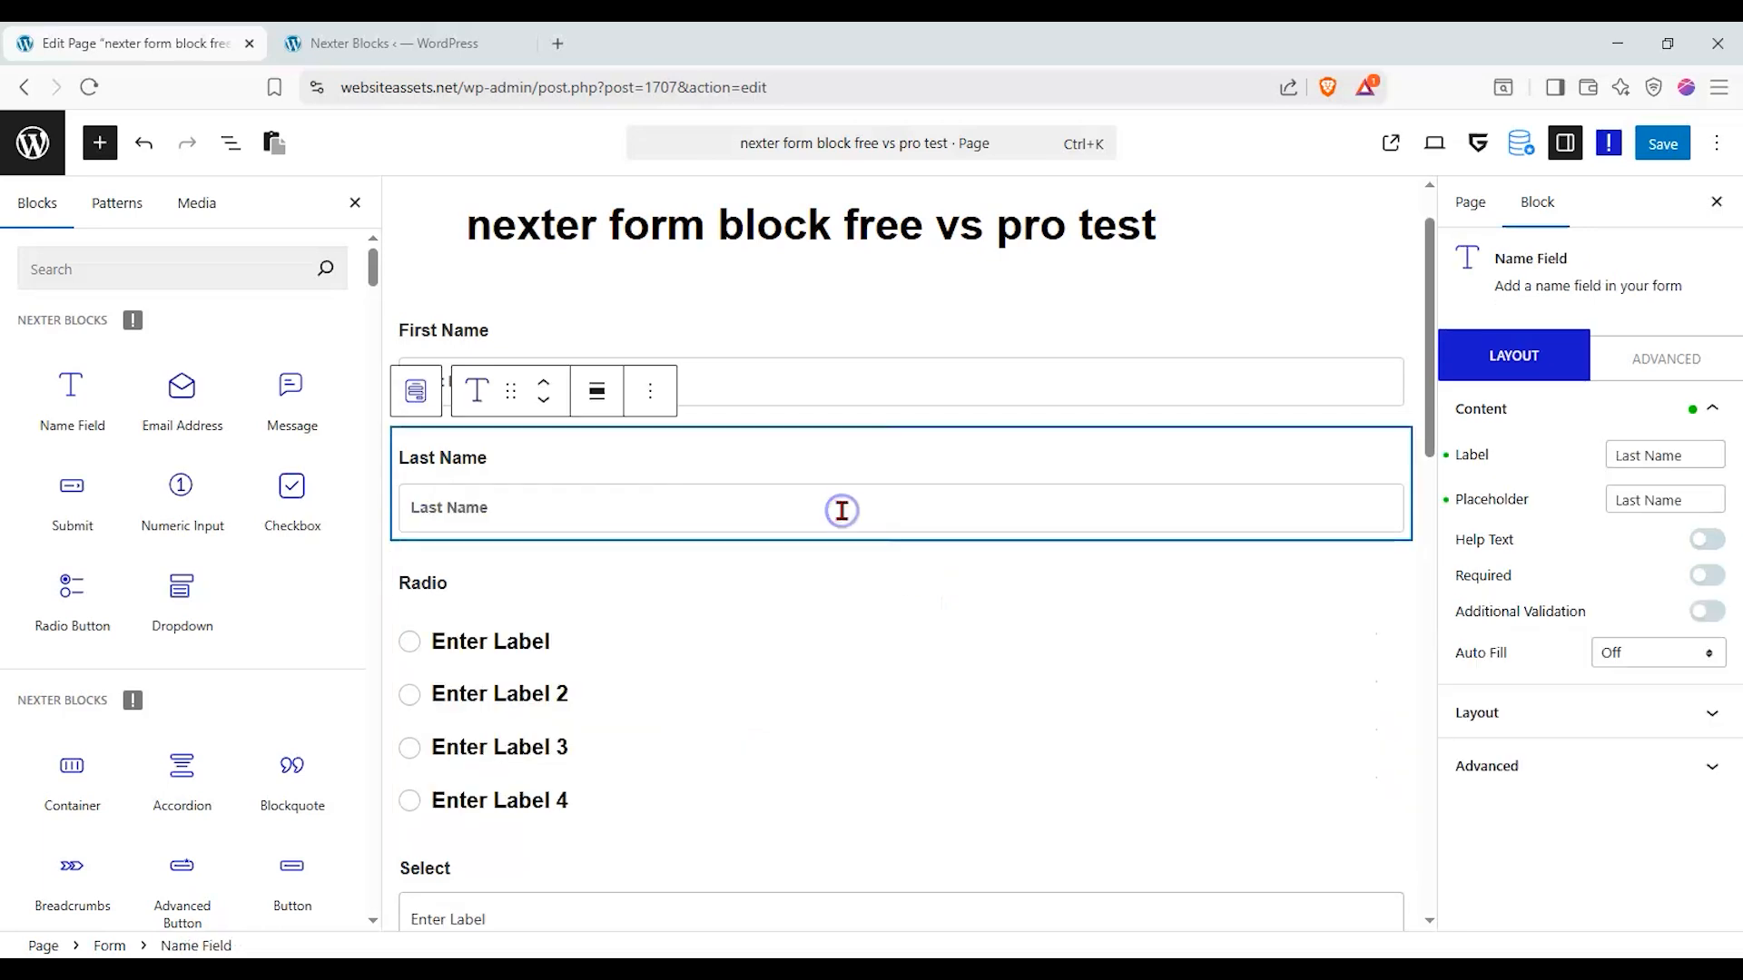
Add two more options to the contact form's Select dropdown field.
scroll(726, 581, "down", 3)
left_click(630, 574)
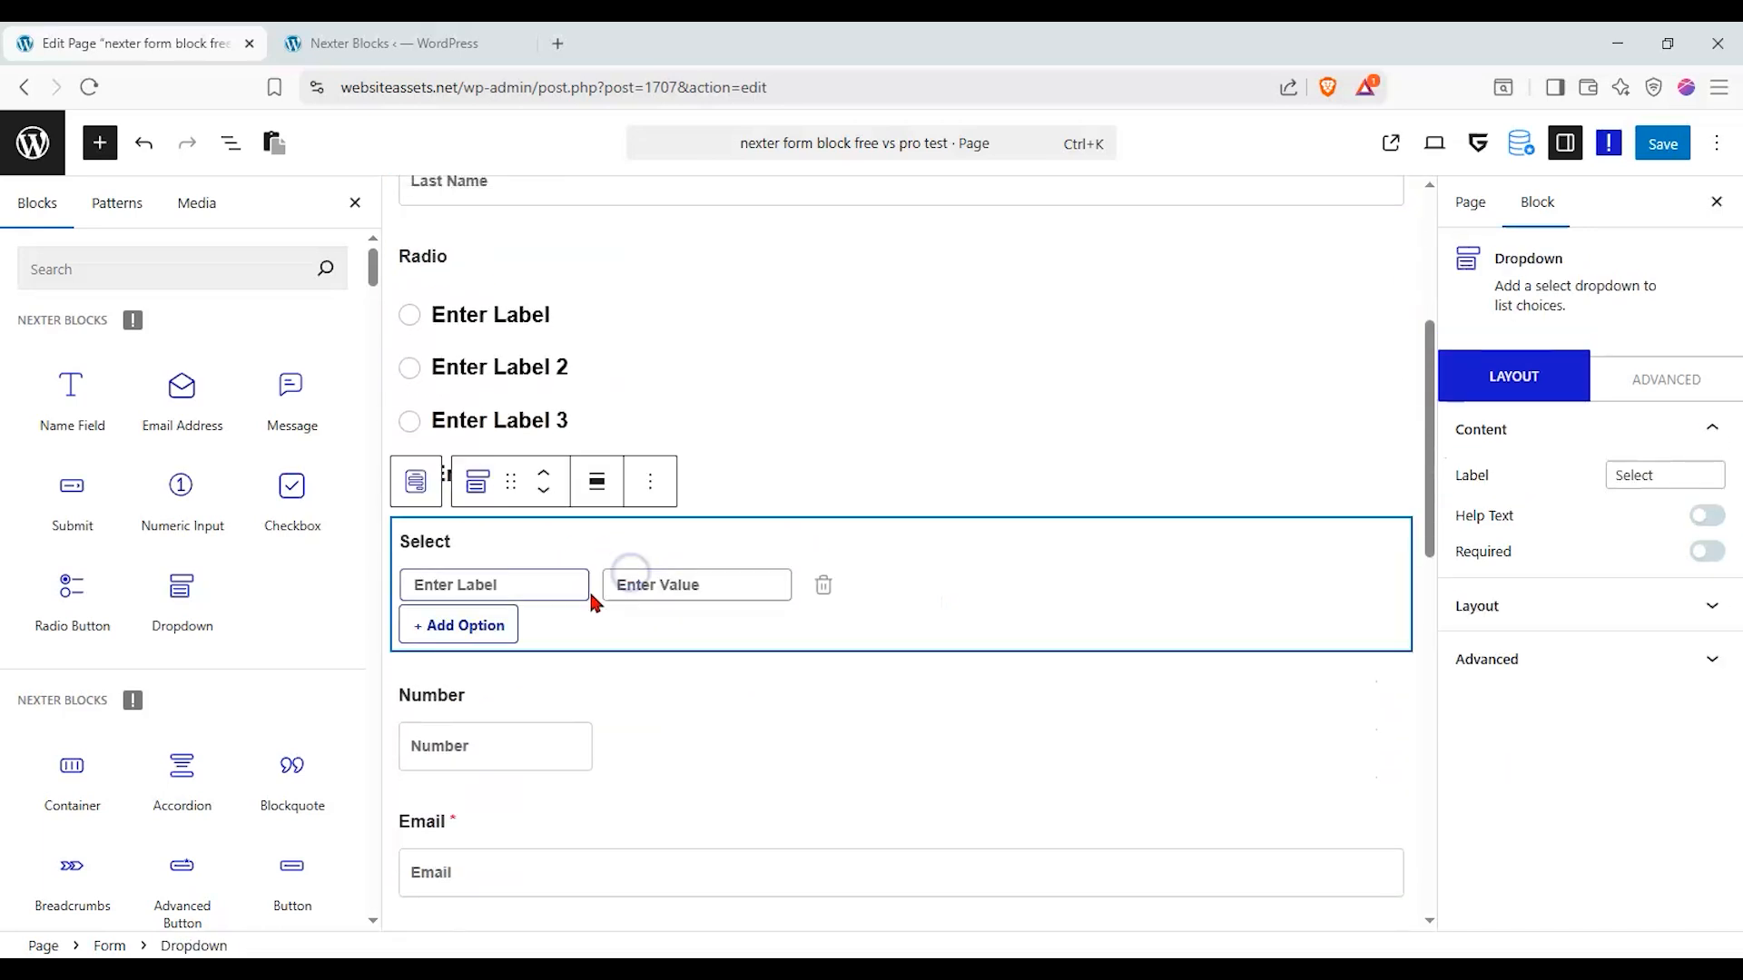
left_click(486, 631)
left_click(475, 665)
left_click(875, 462)
left_click(633, 615)
left_click(700, 498)
Try to insert a Blockquote block into the contact form near the Select field.
scroll(857, 515, "down", 3)
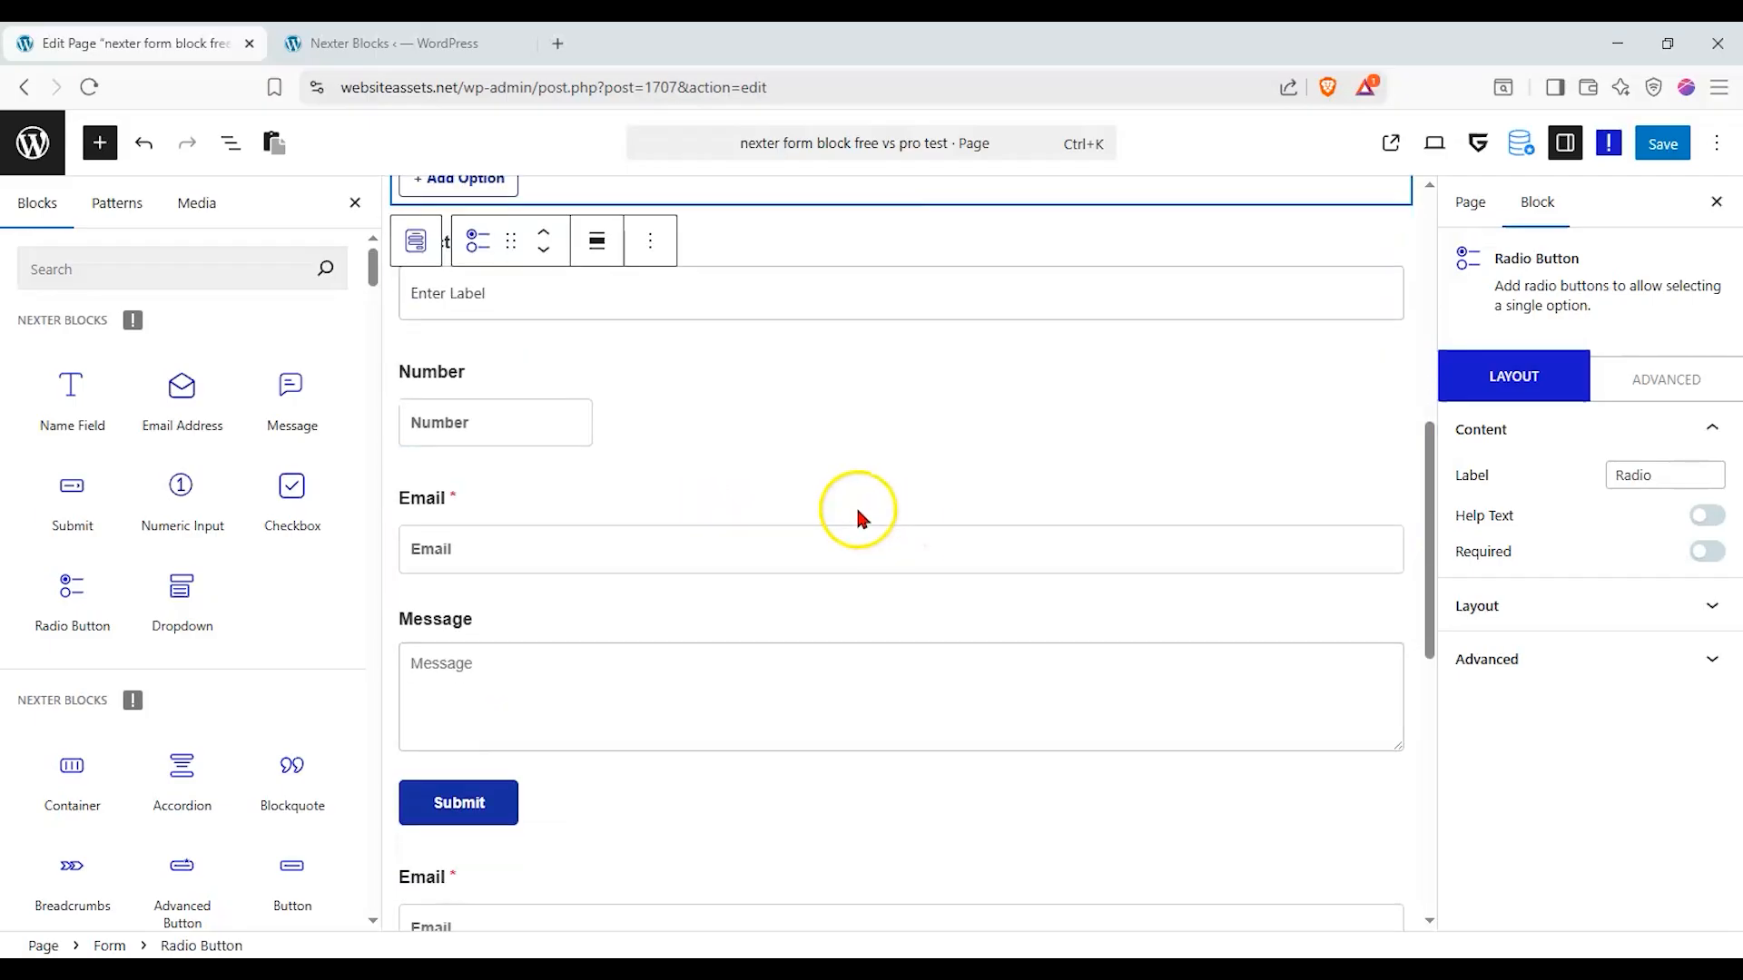
scroll(857, 515, "down", 5)
scroll(680, 572, "up", 8)
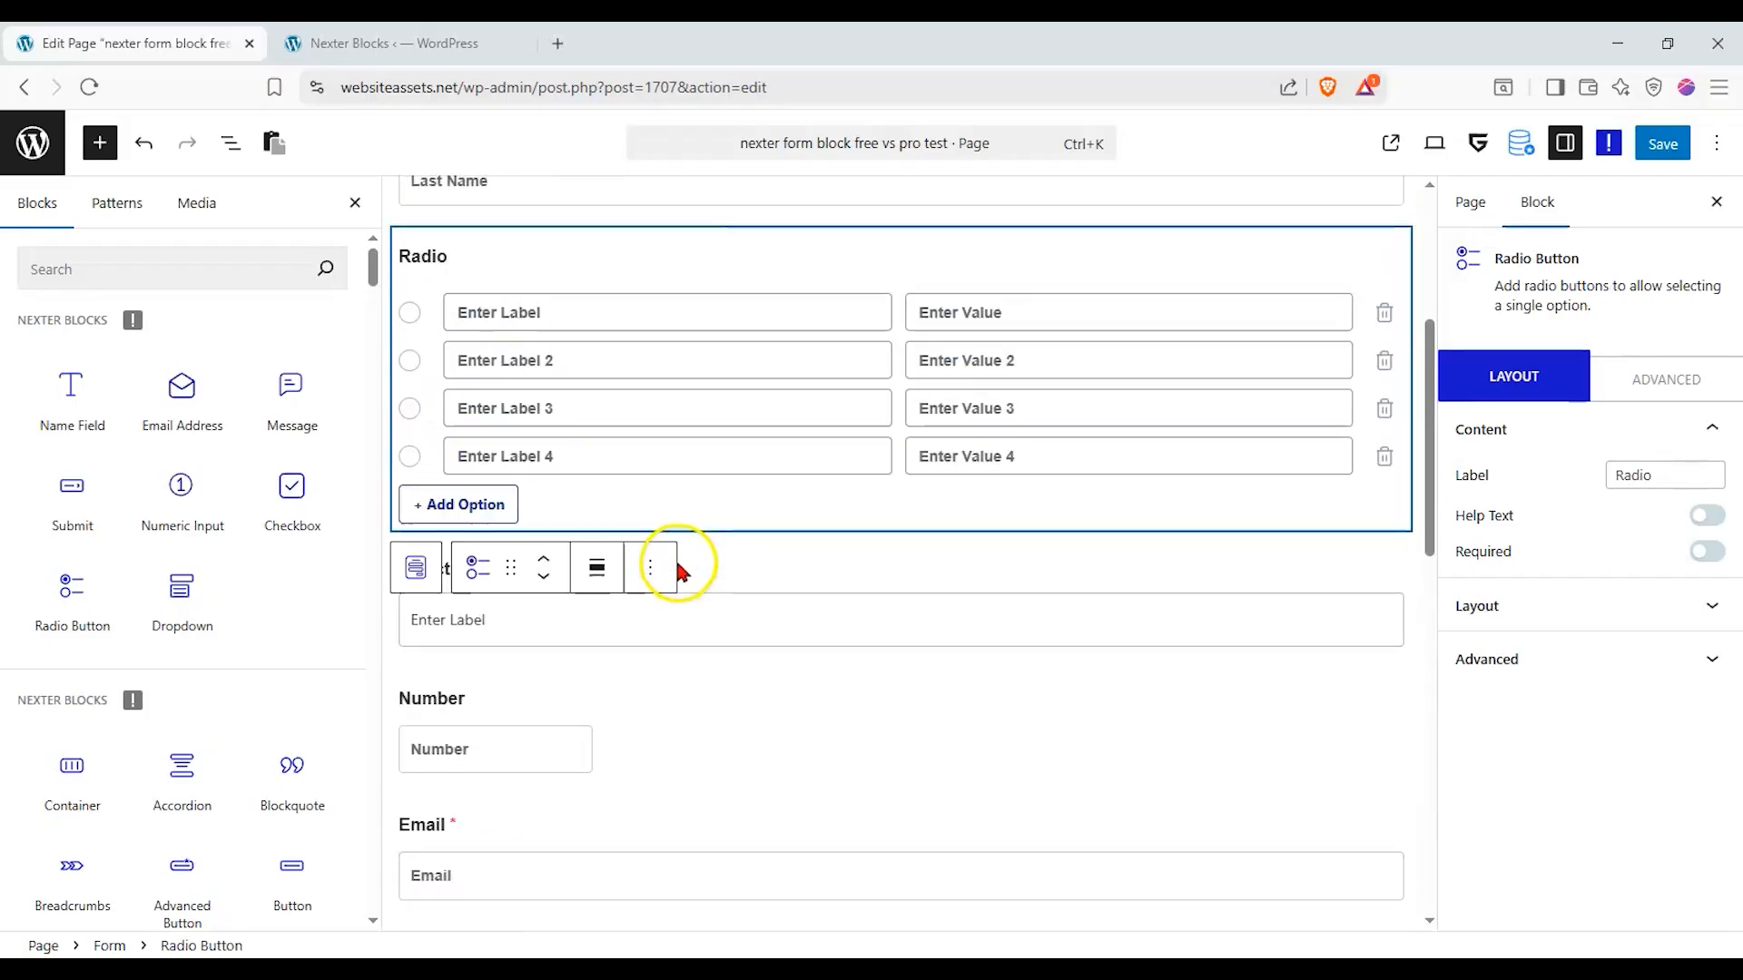
left_click_drag(311, 763, 577, 617)
scroll(545, 634, "up", 2)
scroll(544, 633, "down", 4)
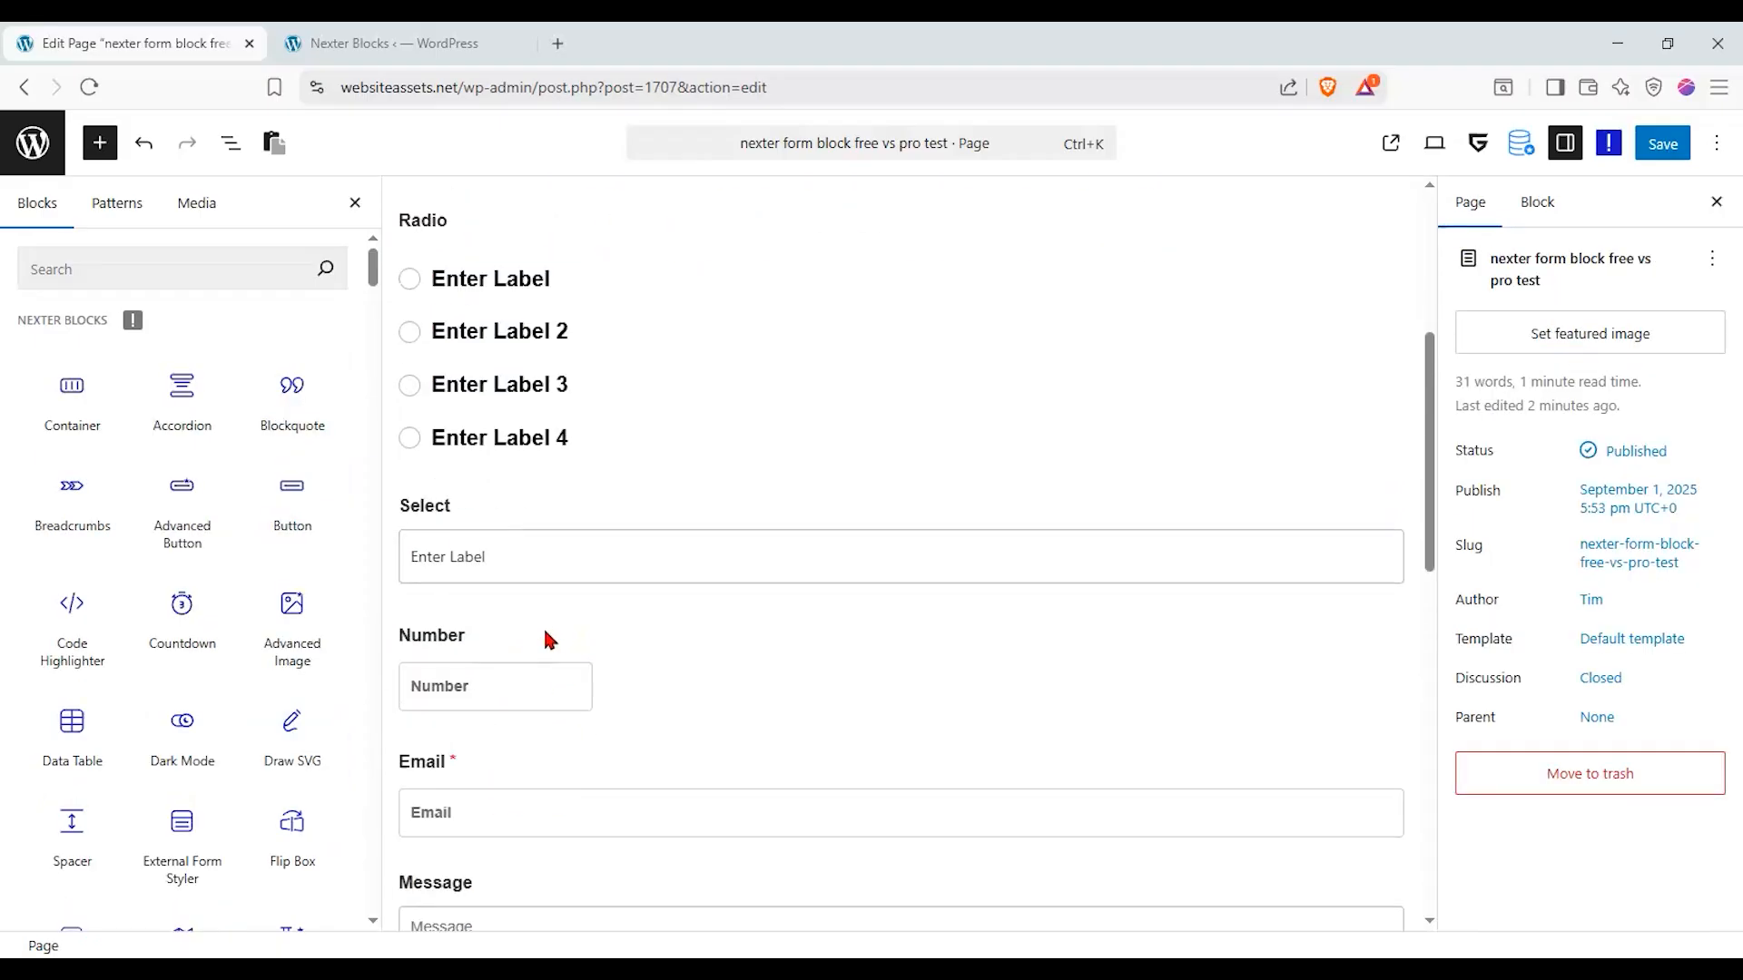
scroll(542, 625, "down", 2)
Examine the contact form's nested fields in the List View and compare the blocks offered for the form and for its fields.
left_click(231, 142)
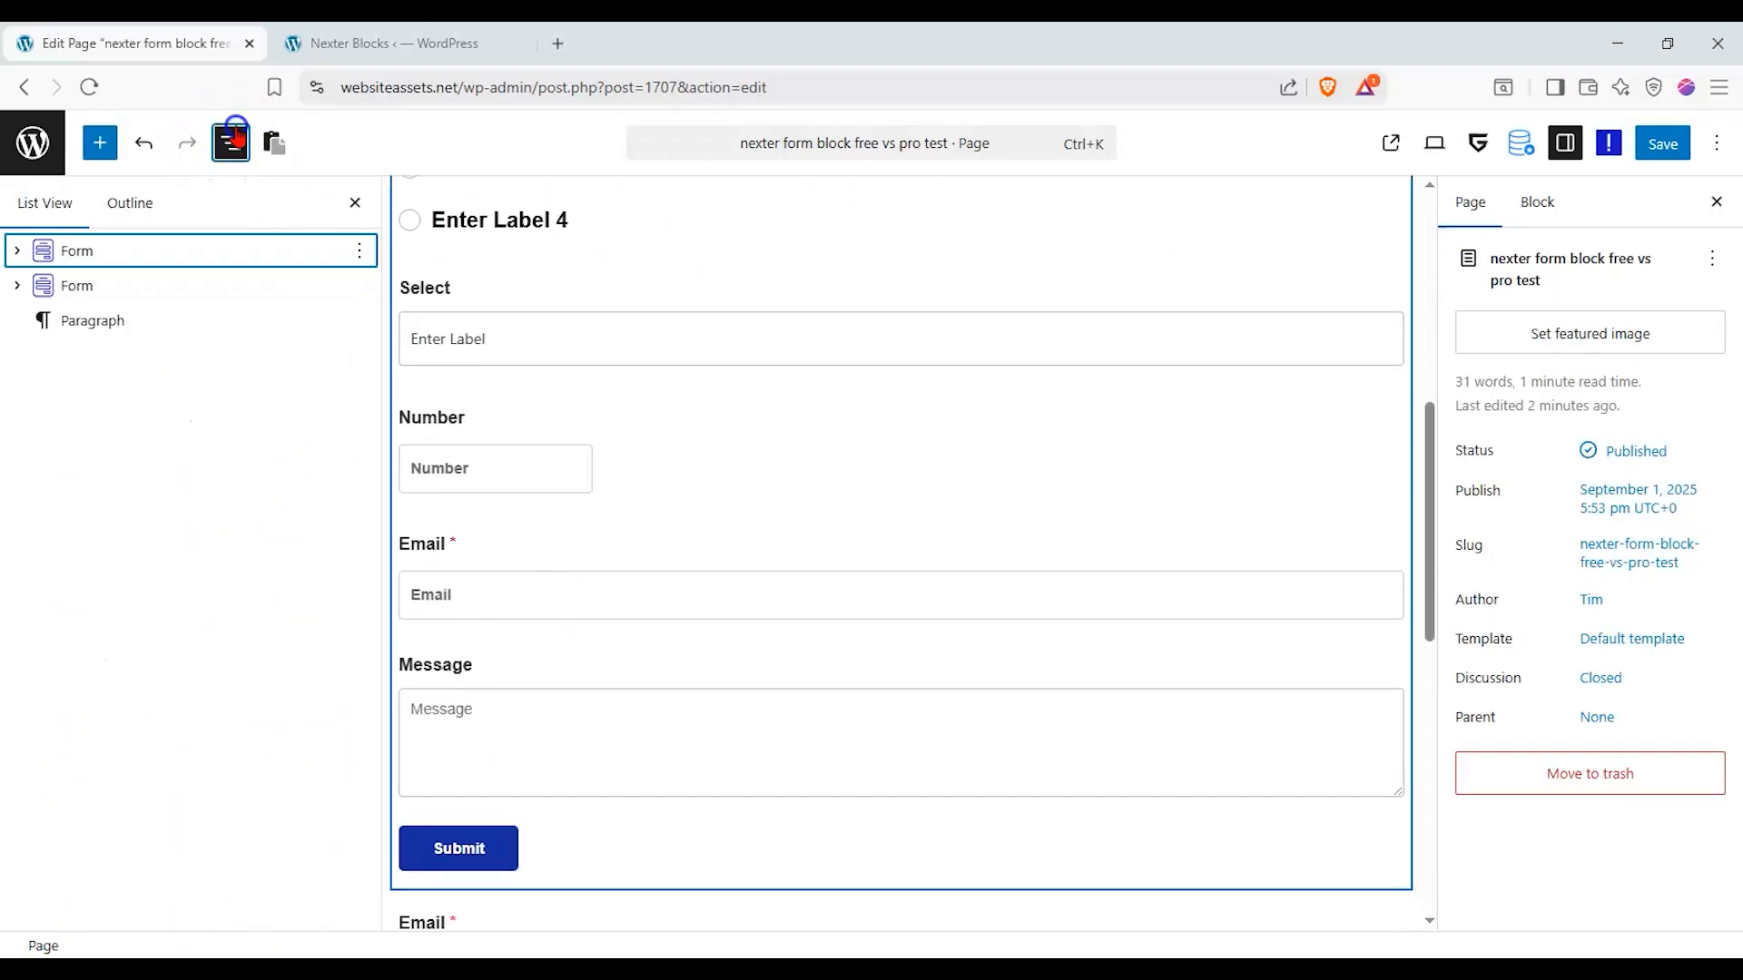
left_click(22, 254)
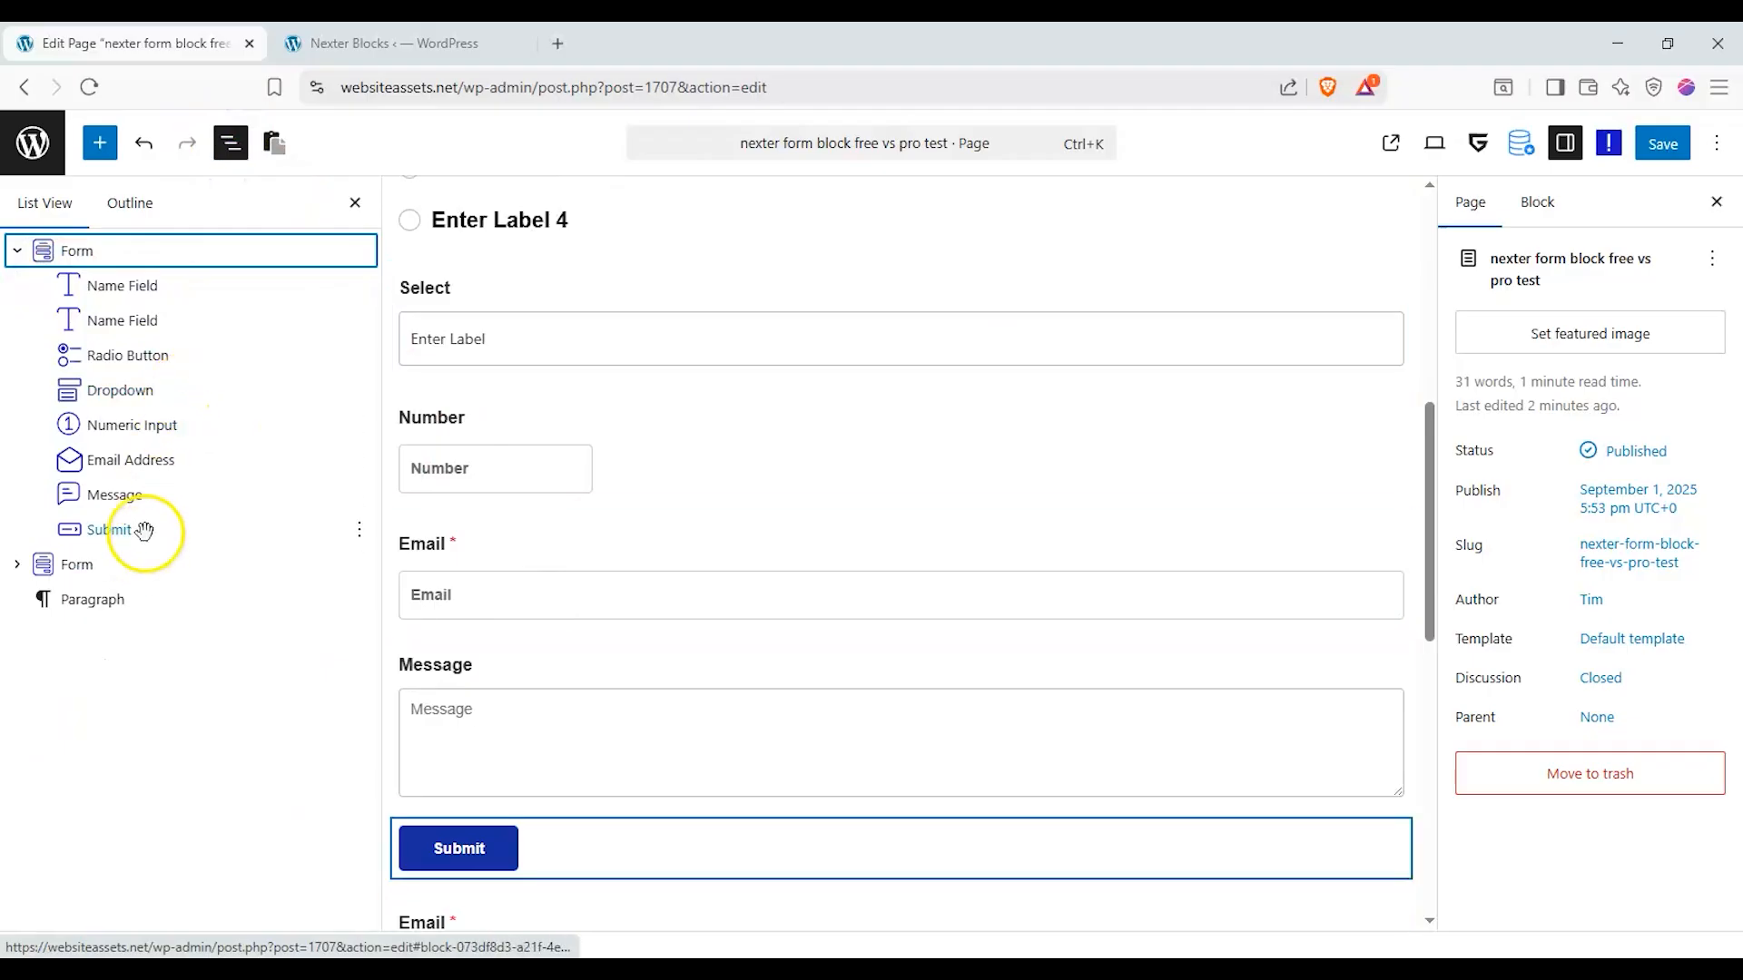
scroll(416, 494, "up", 5)
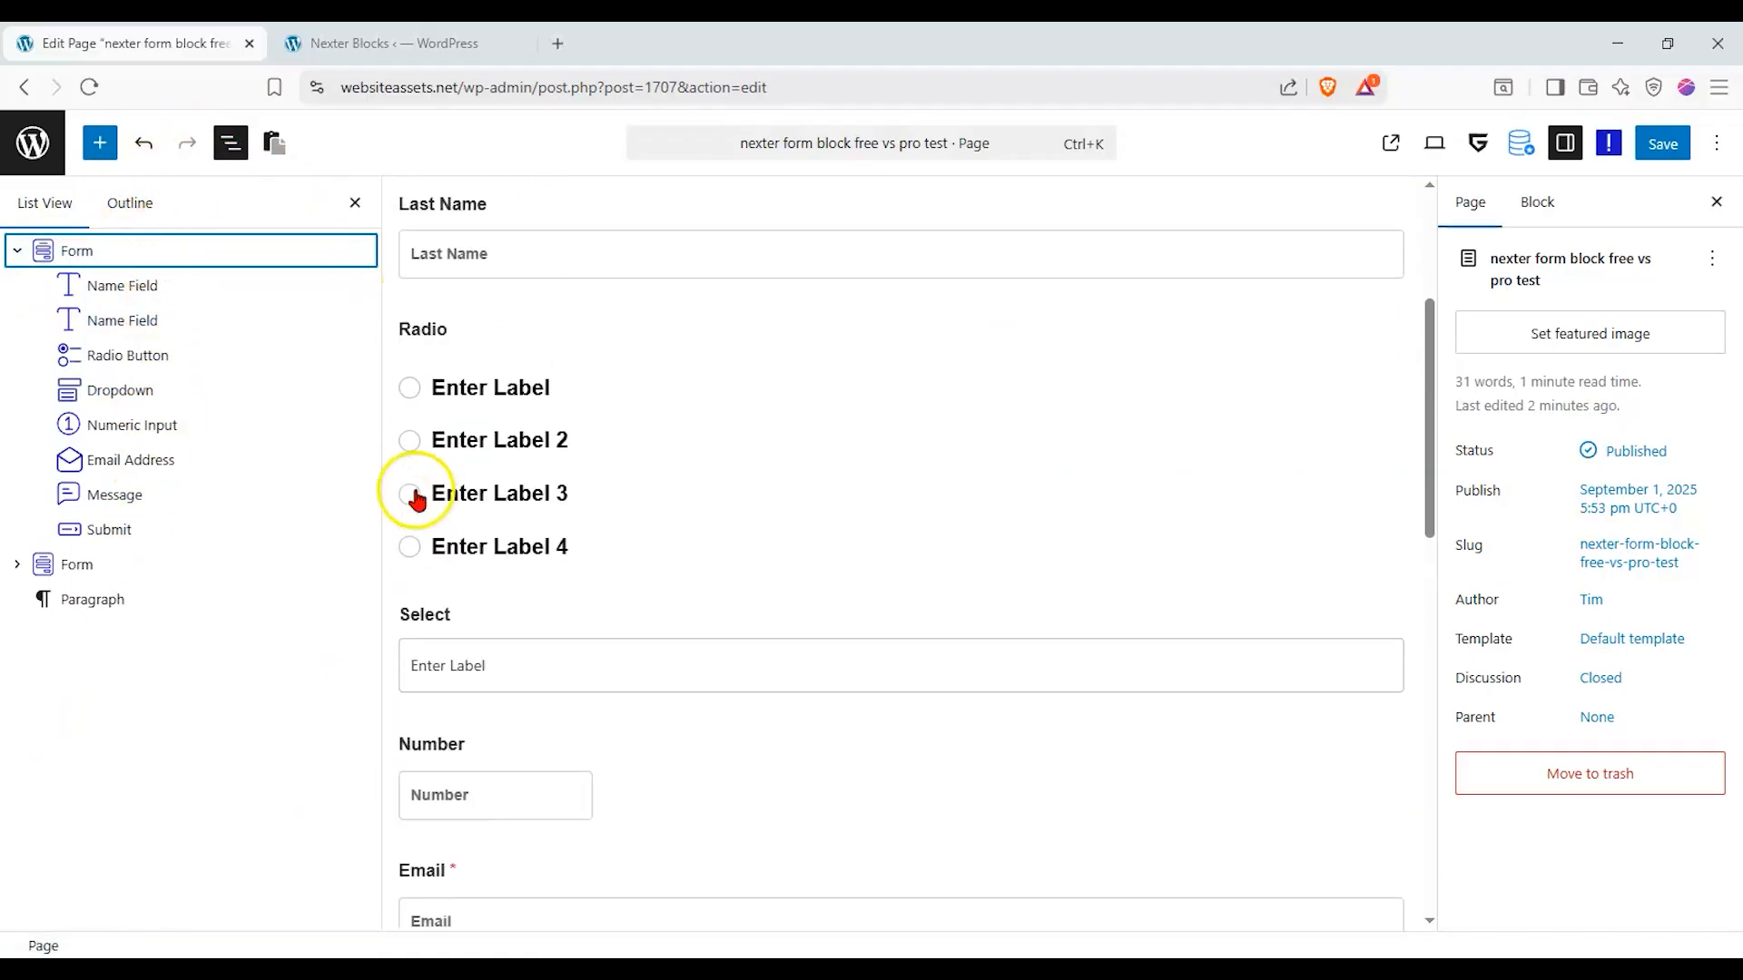
left_click(149, 252)
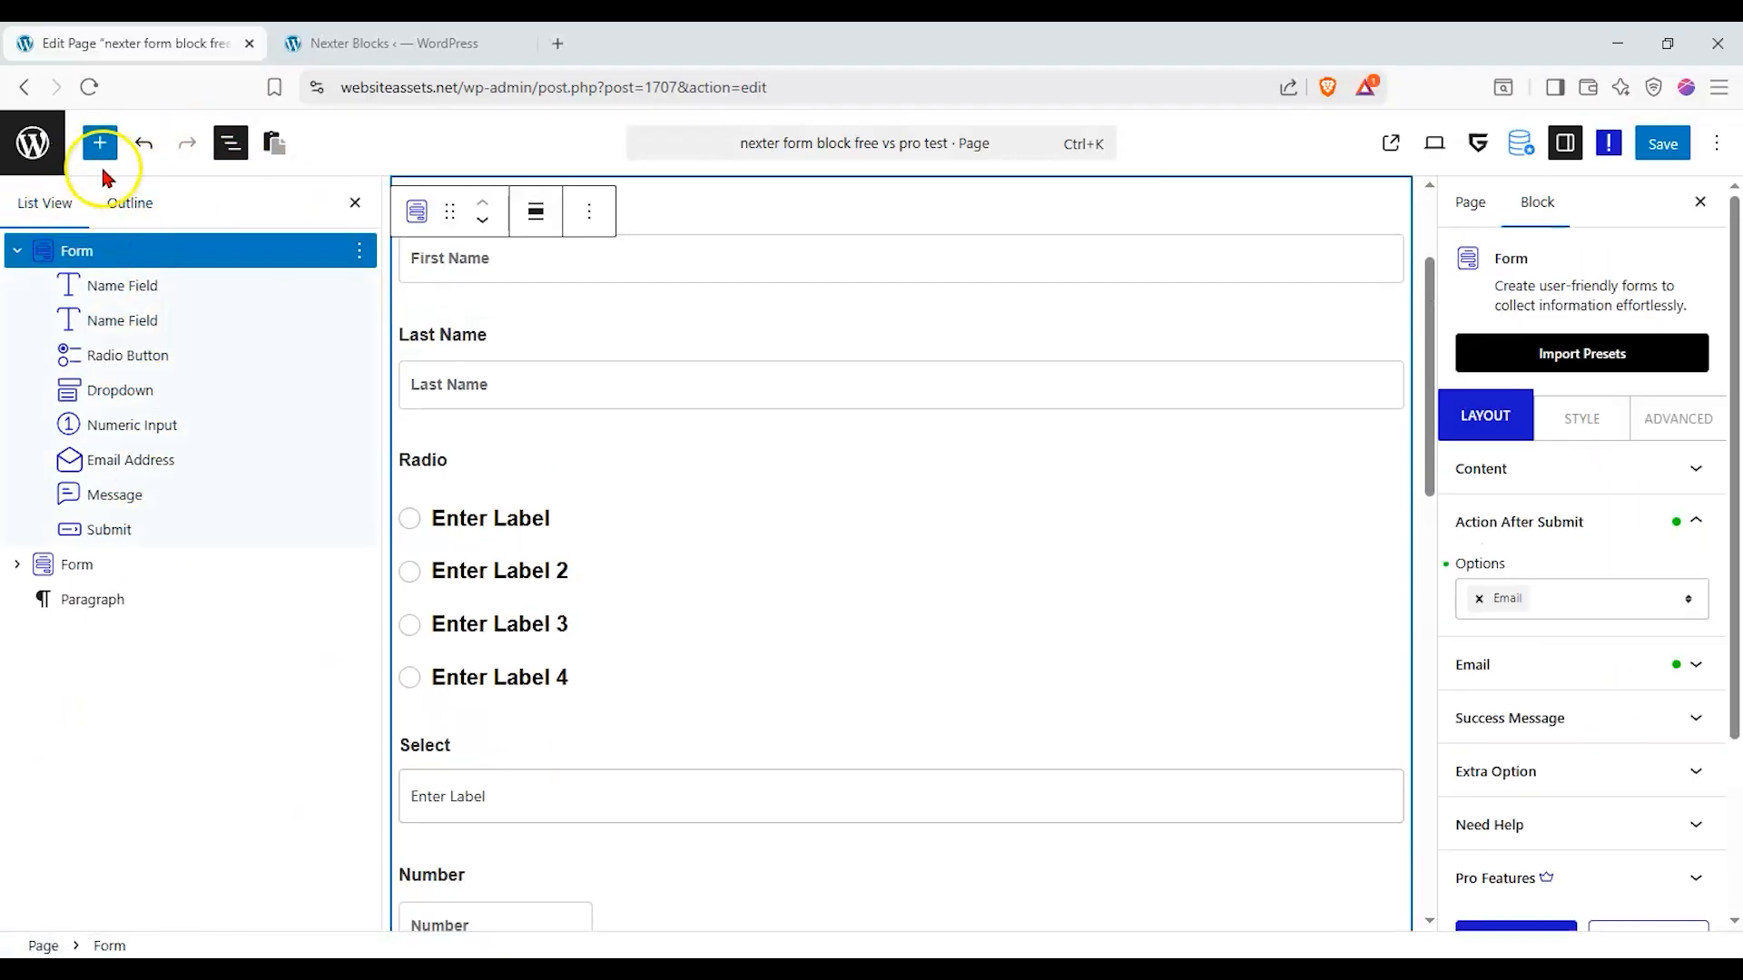
left_click(99, 144)
scroll(459, 393, "up", 2)
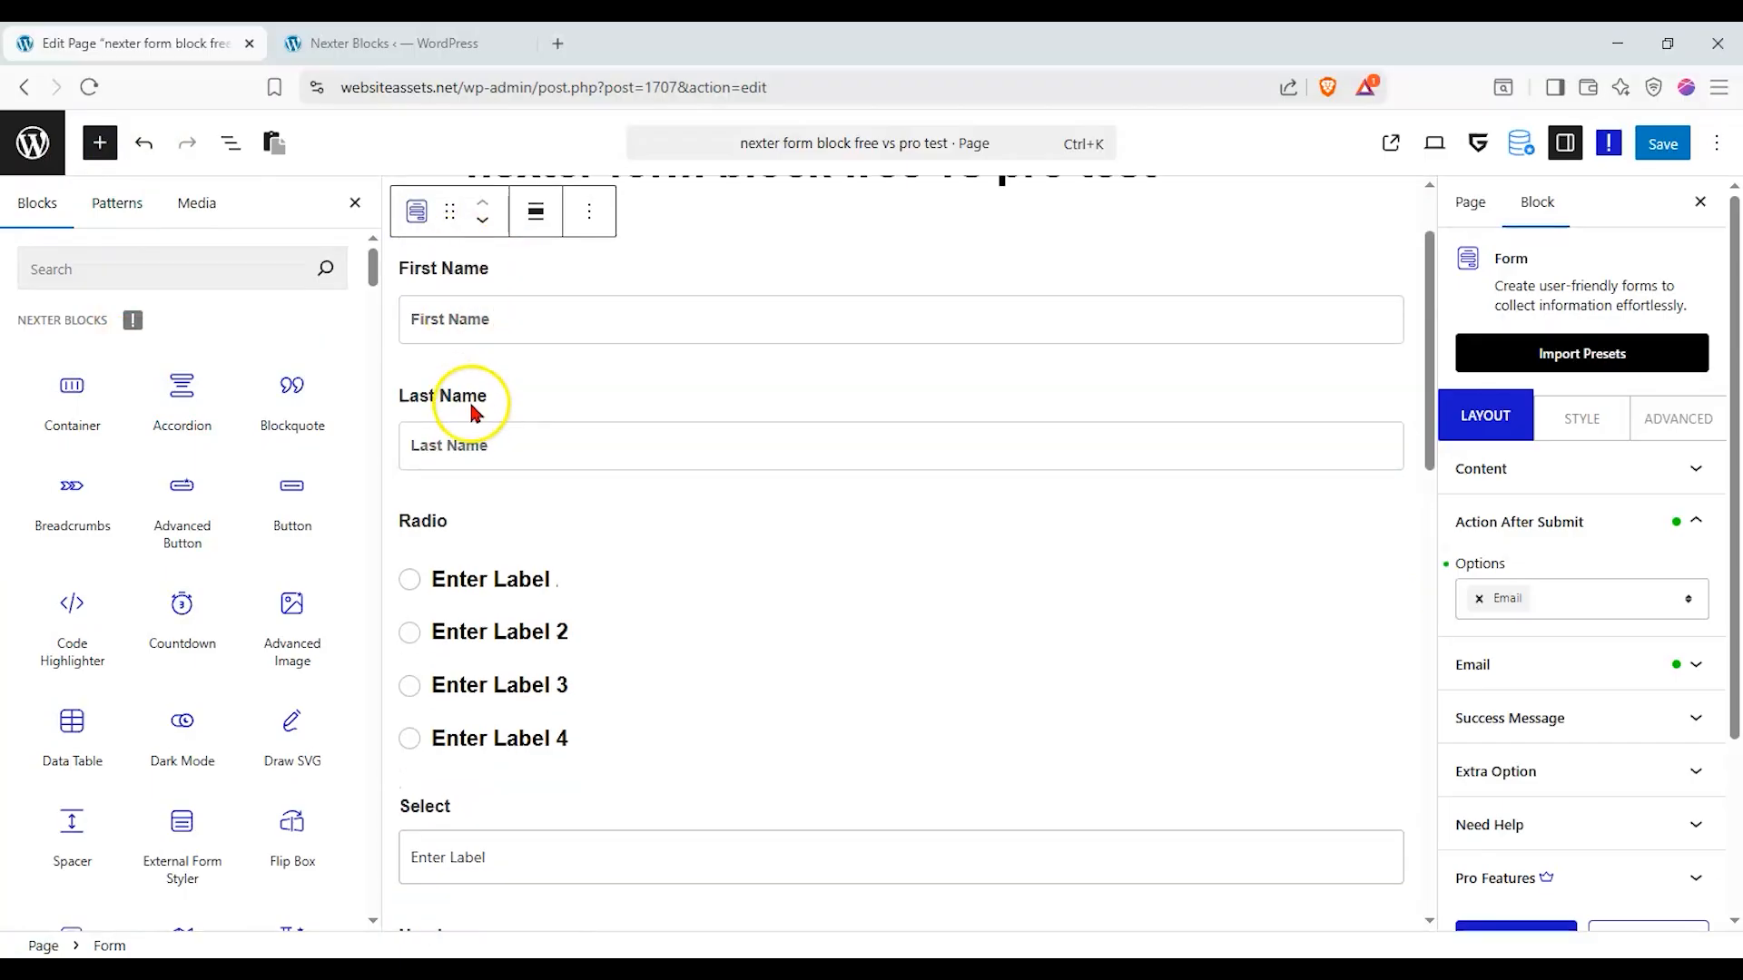
left_click(599, 409)
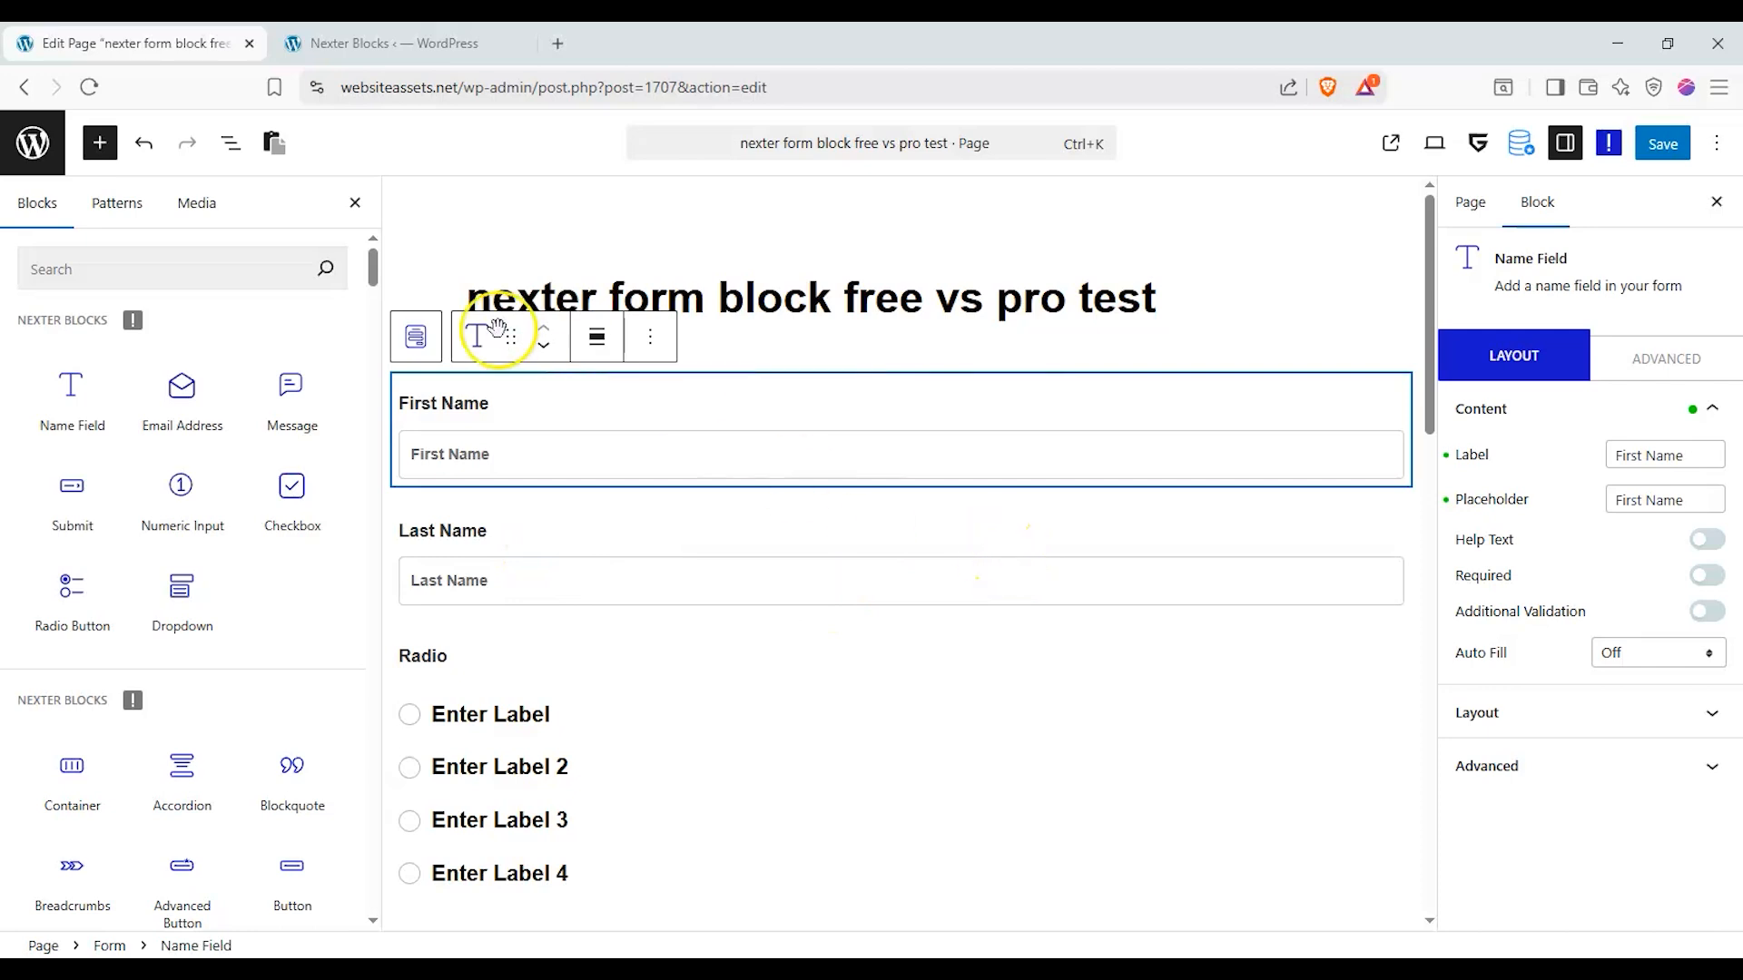
left_click(423, 345)
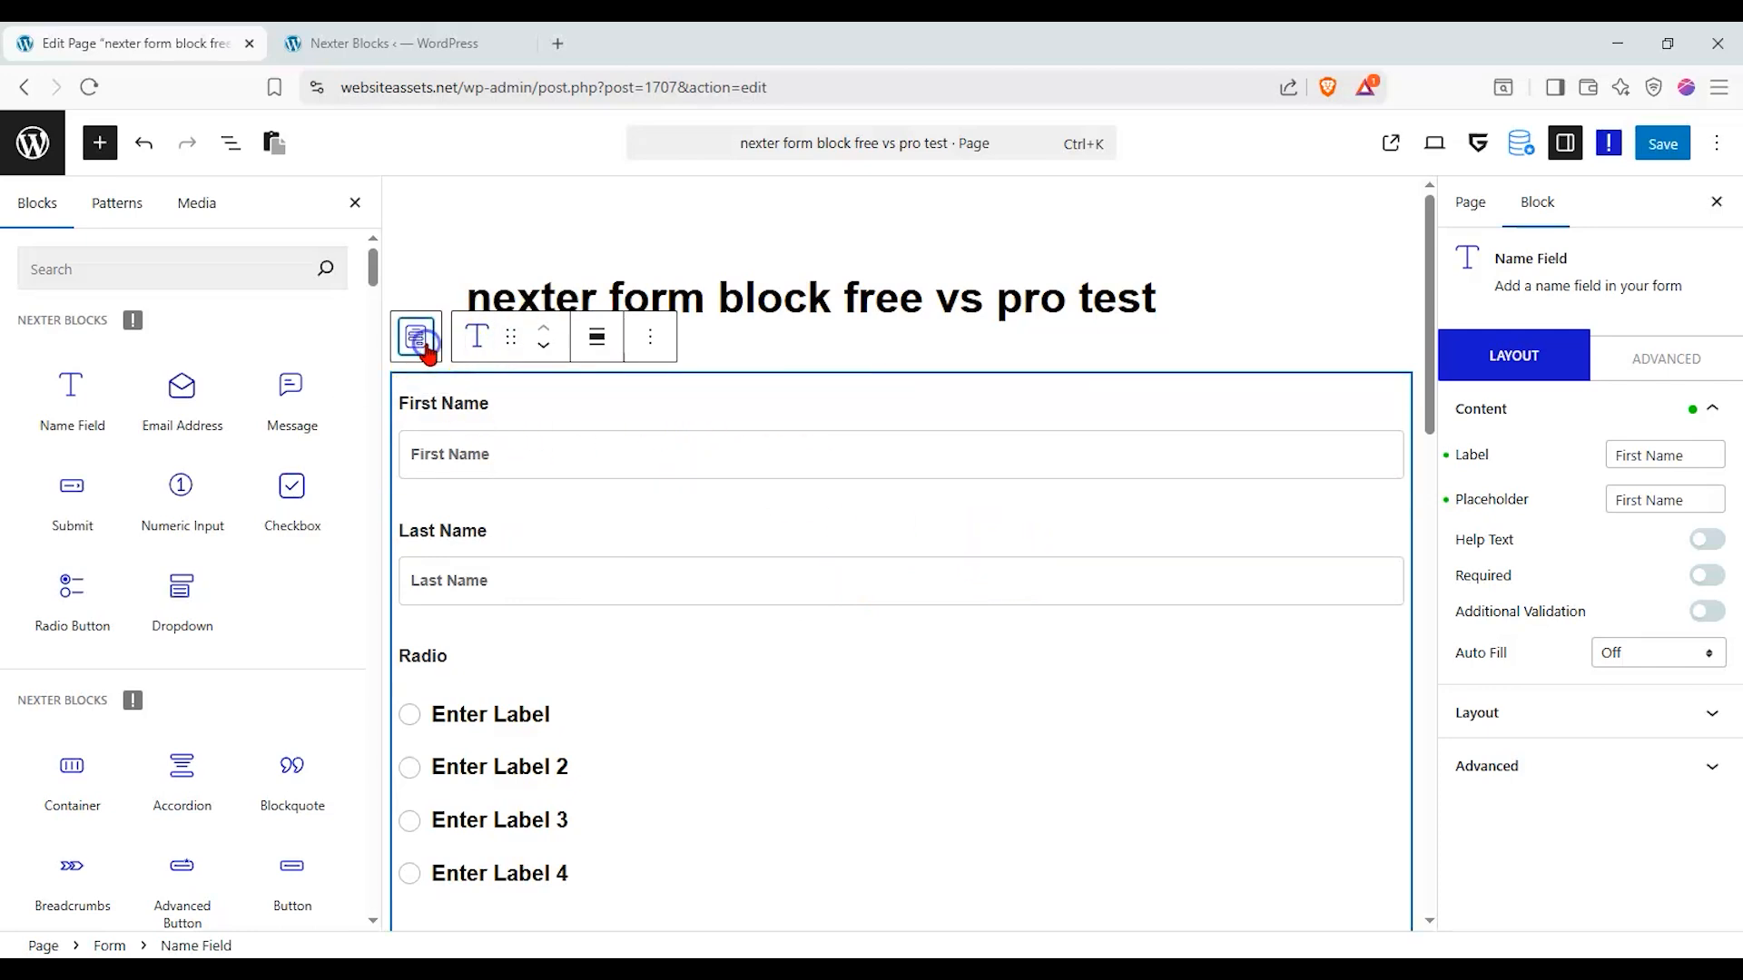
Examine the layout types offered in the contact form's Content settings.
left_click(231, 143)
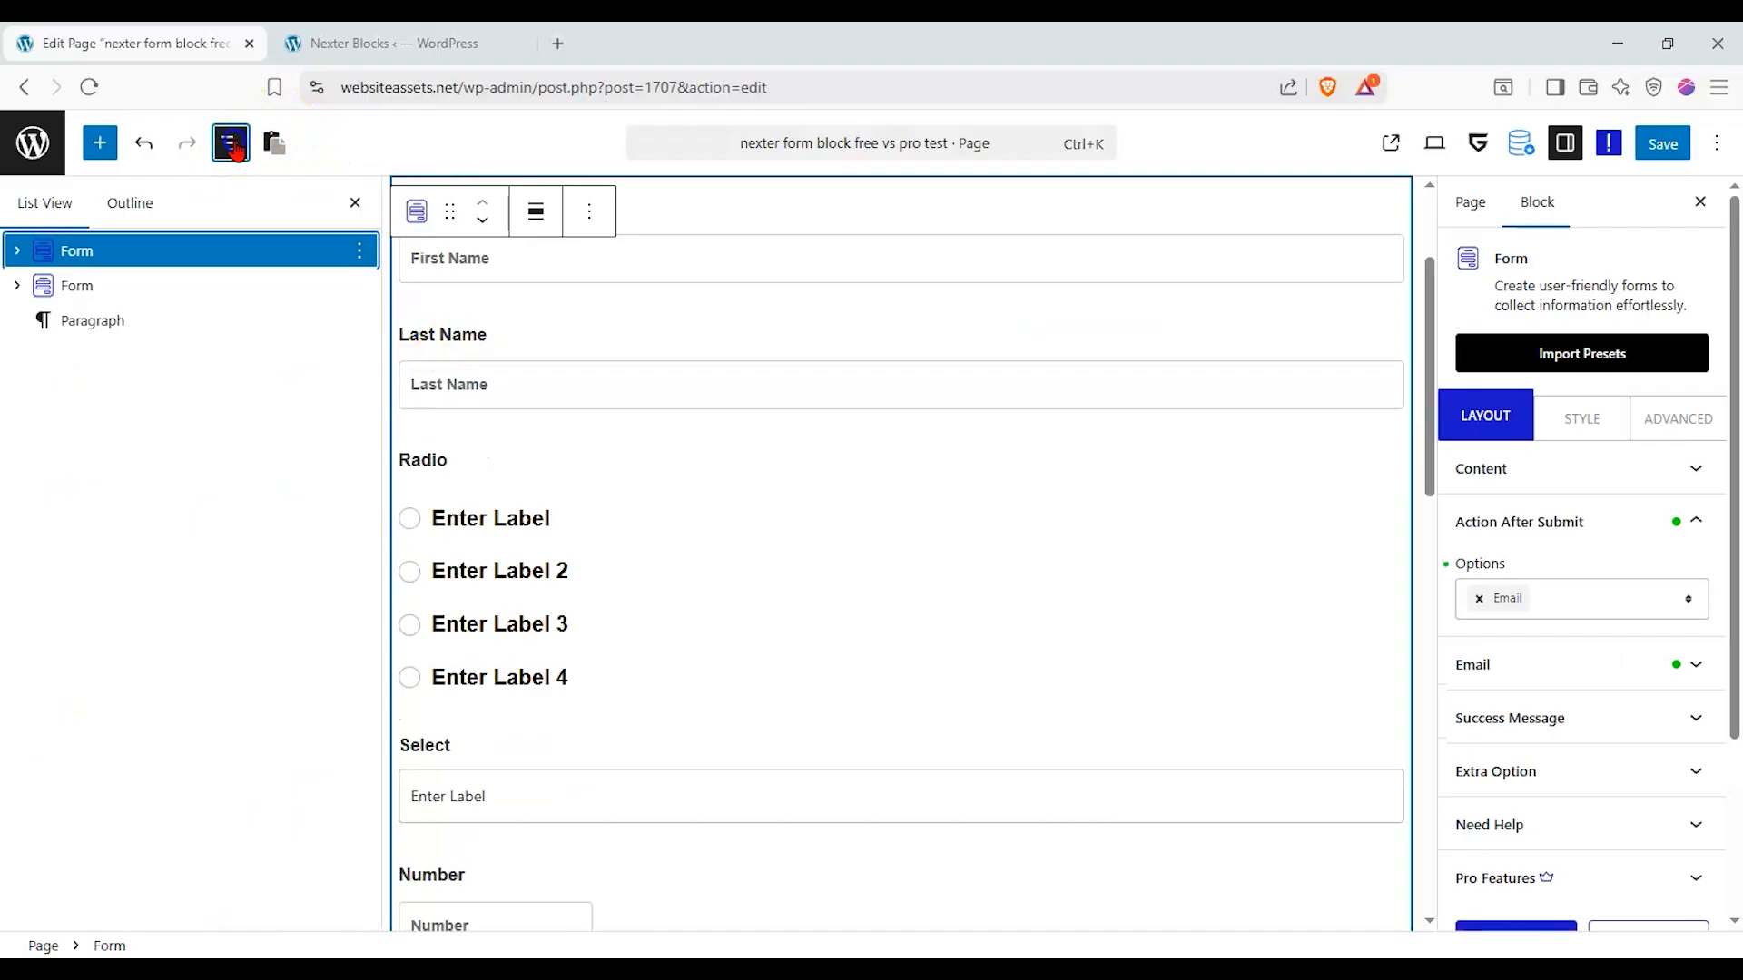
left_click(38, 252)
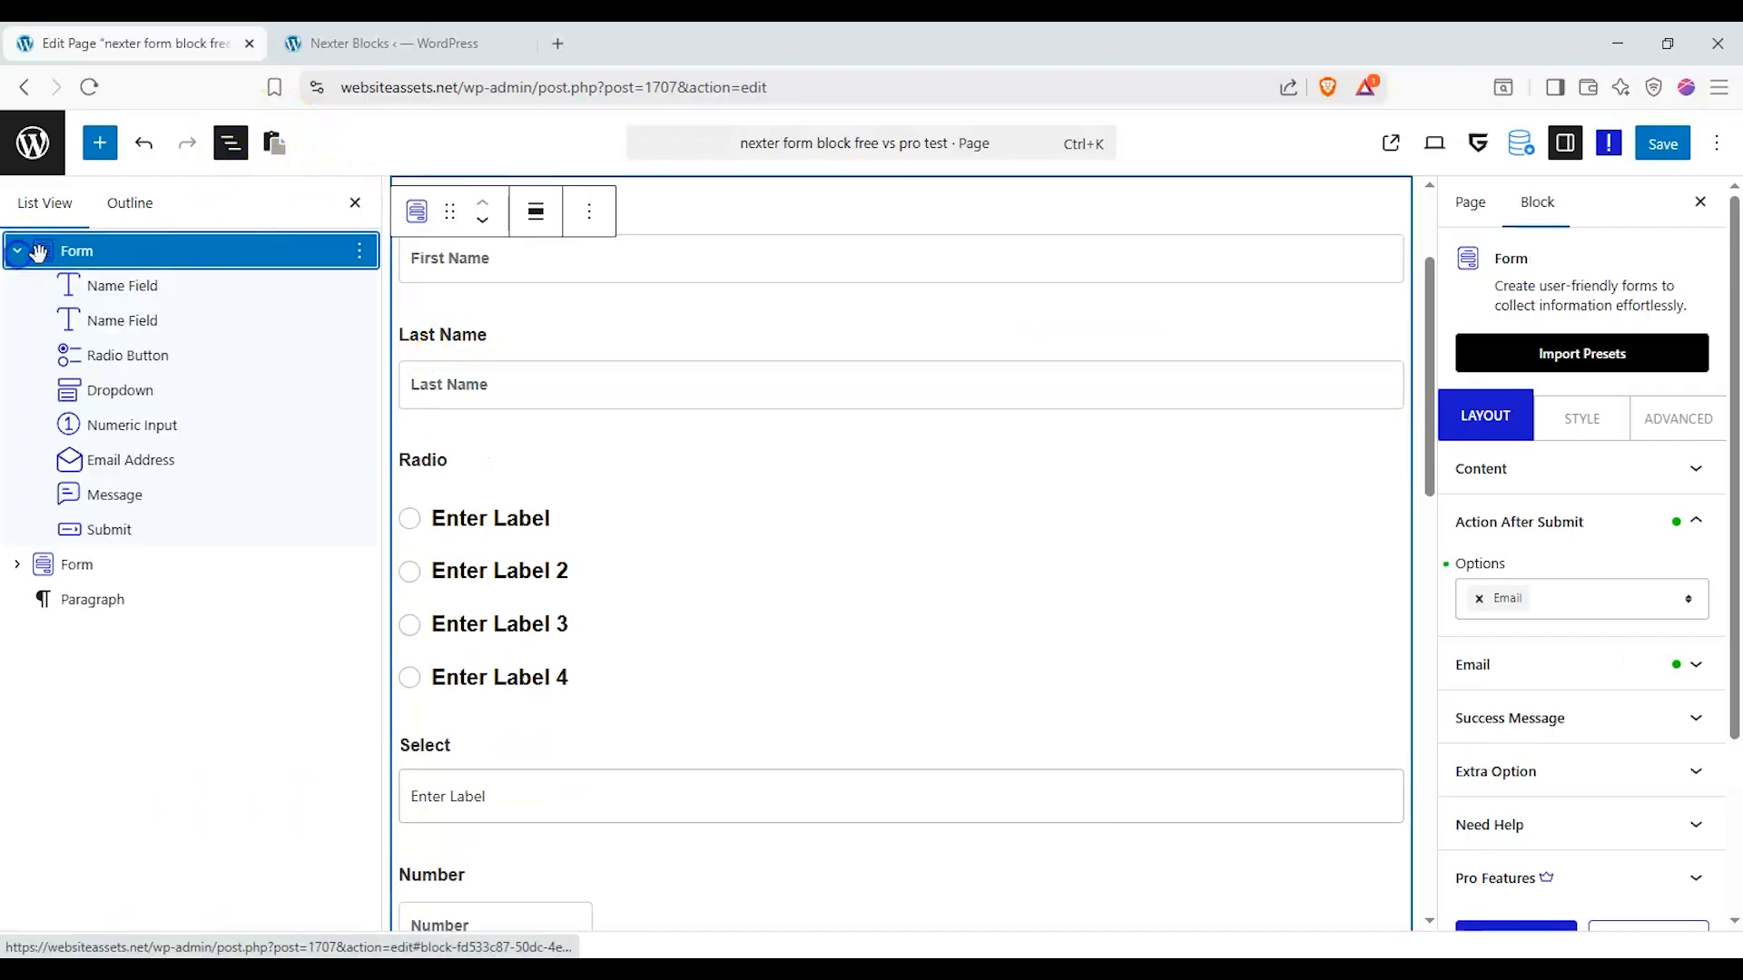
left_click(1616, 522)
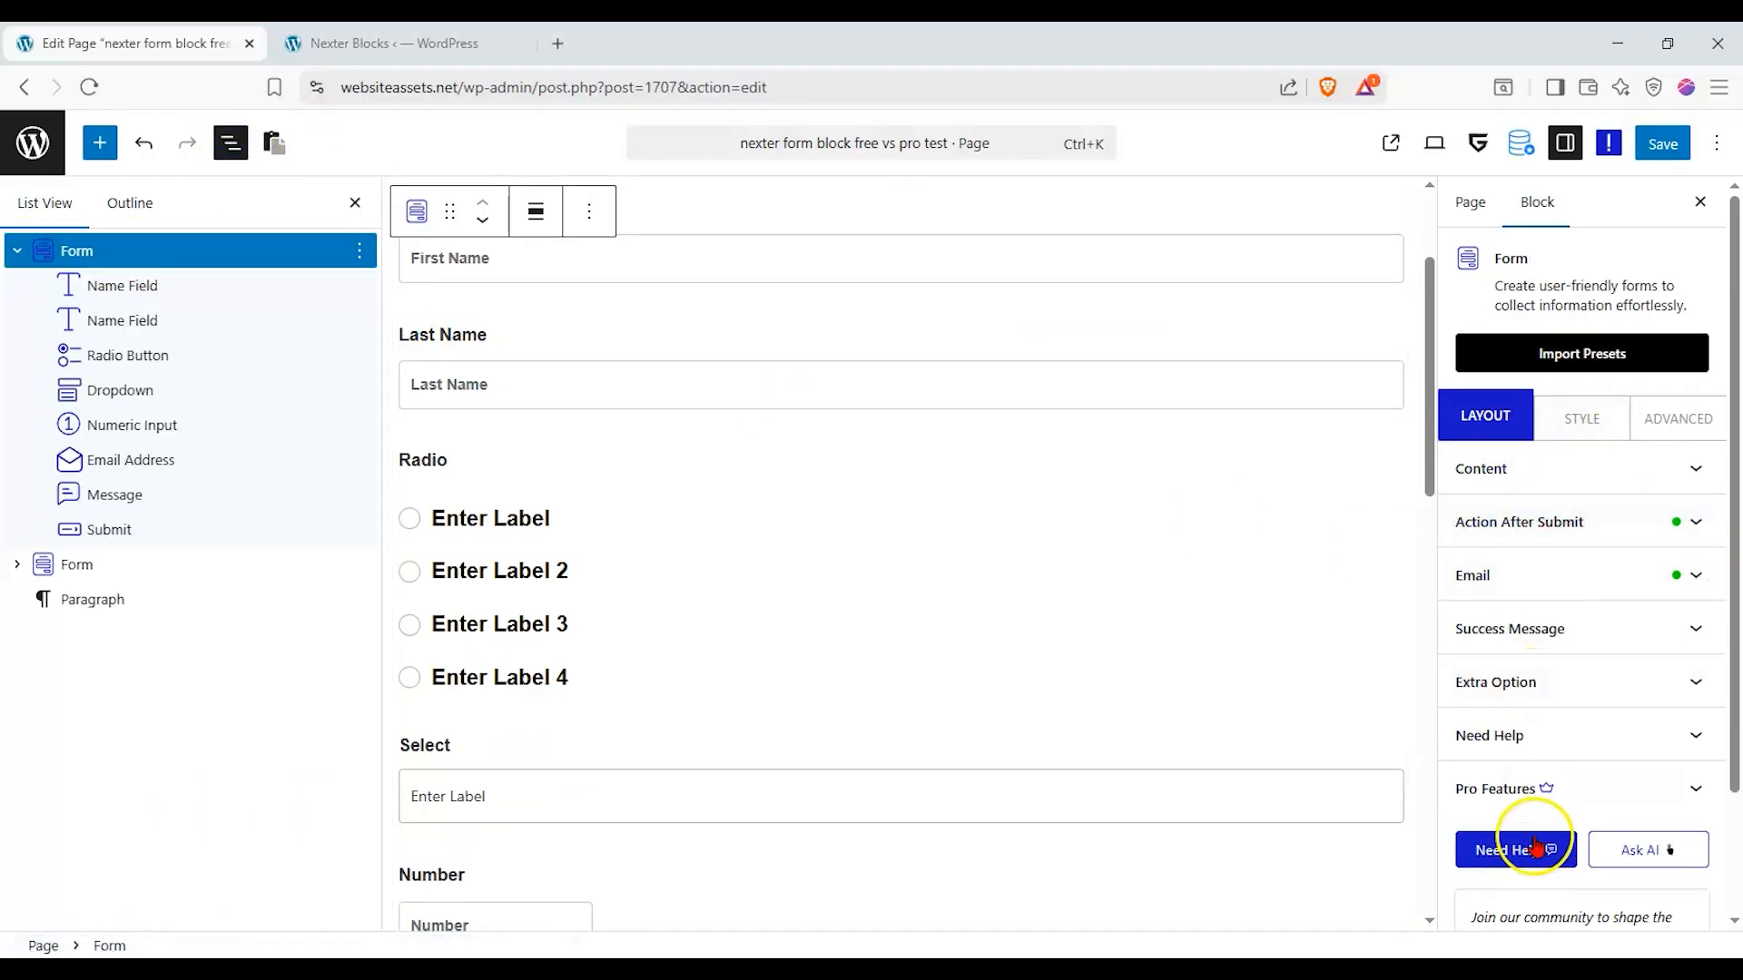
left_click(1553, 478)
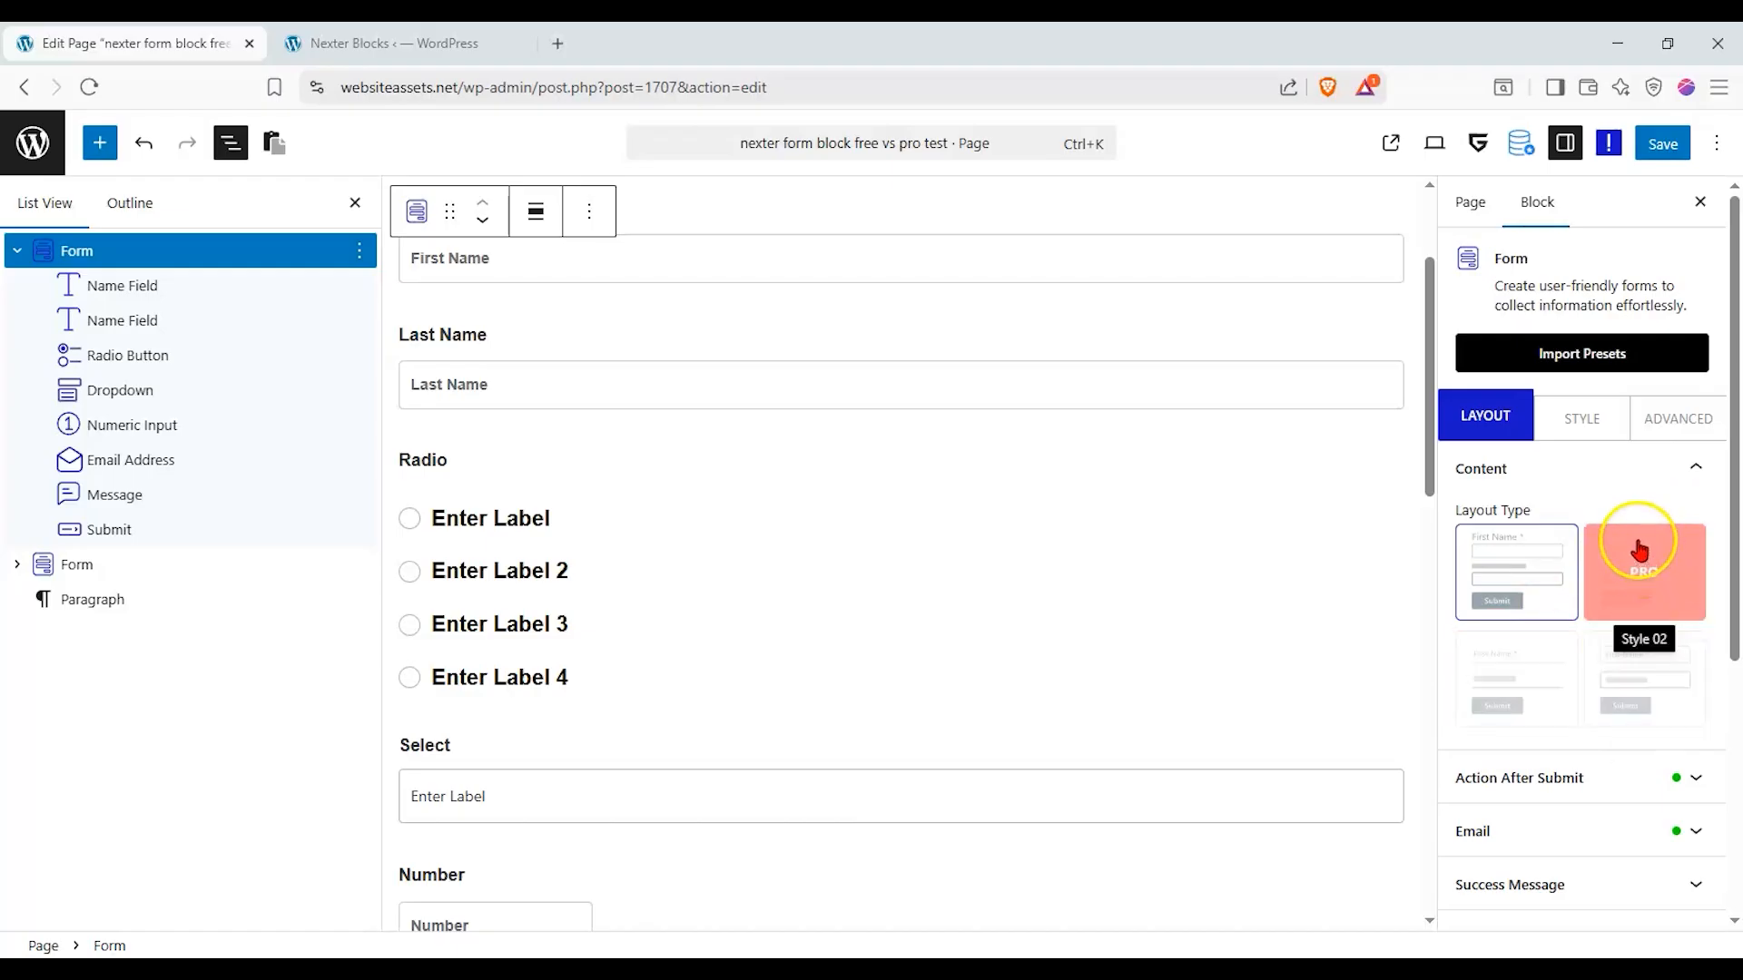
scroll(881, 646, "up", 2)
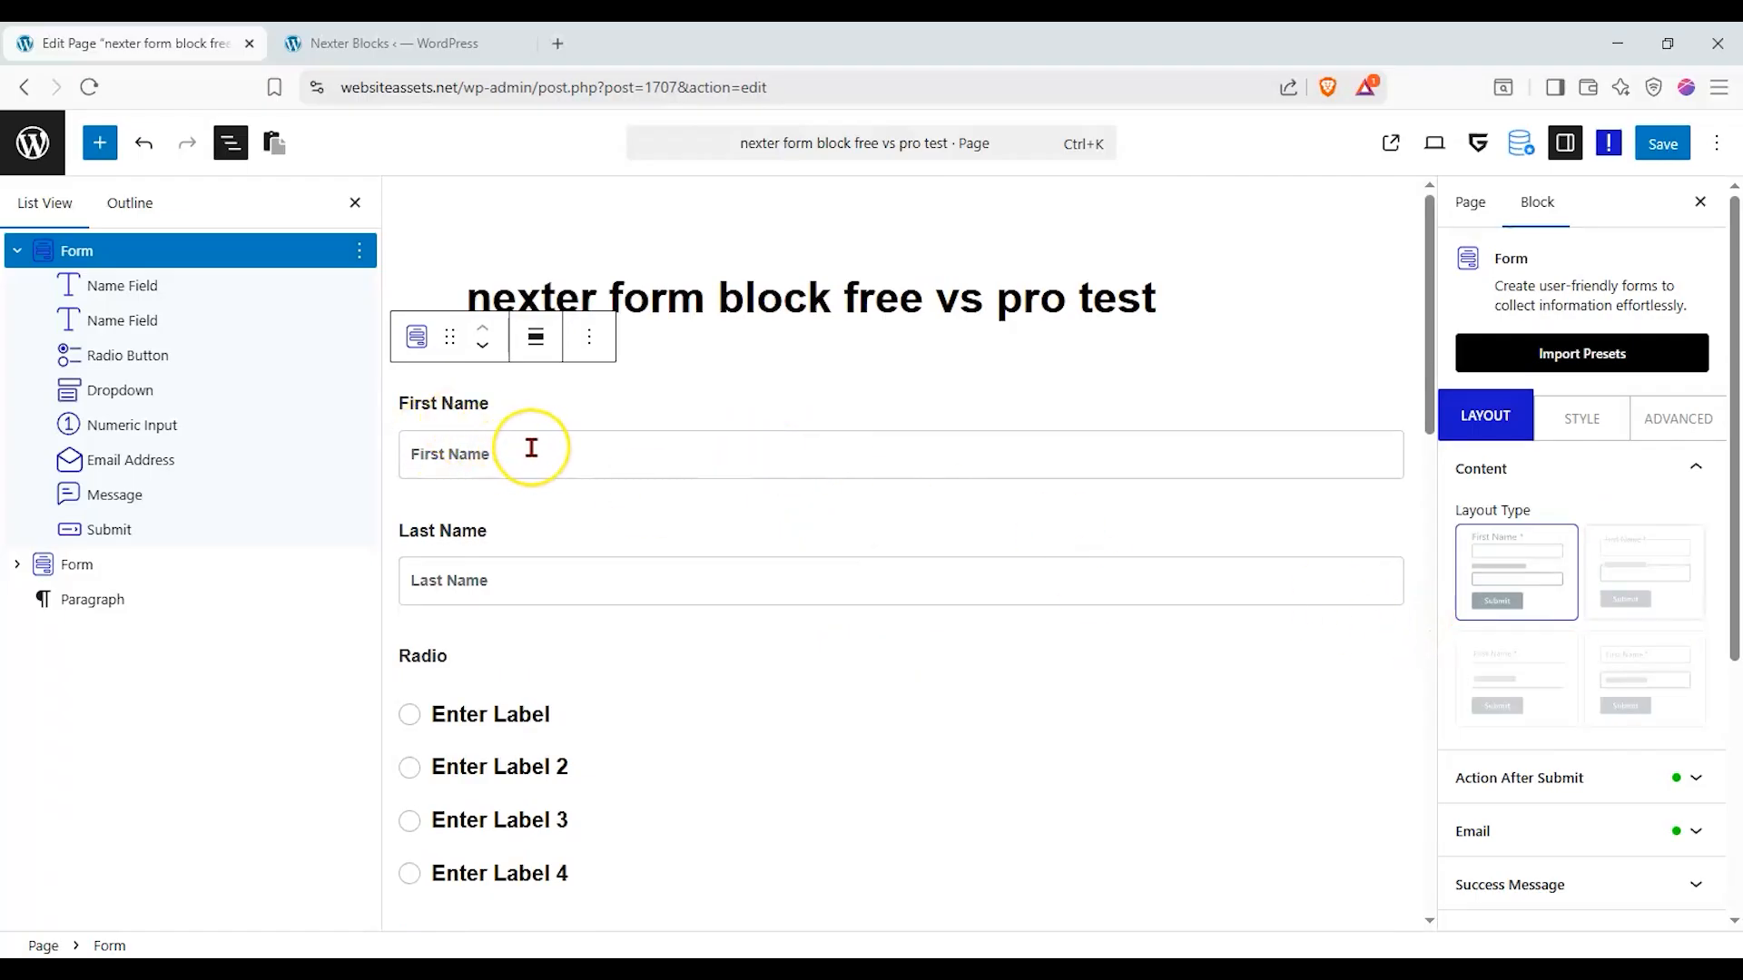
Review the fields of the contact and newsletter forms on the page and in the List View.
scroll(531, 447, "down", 9)
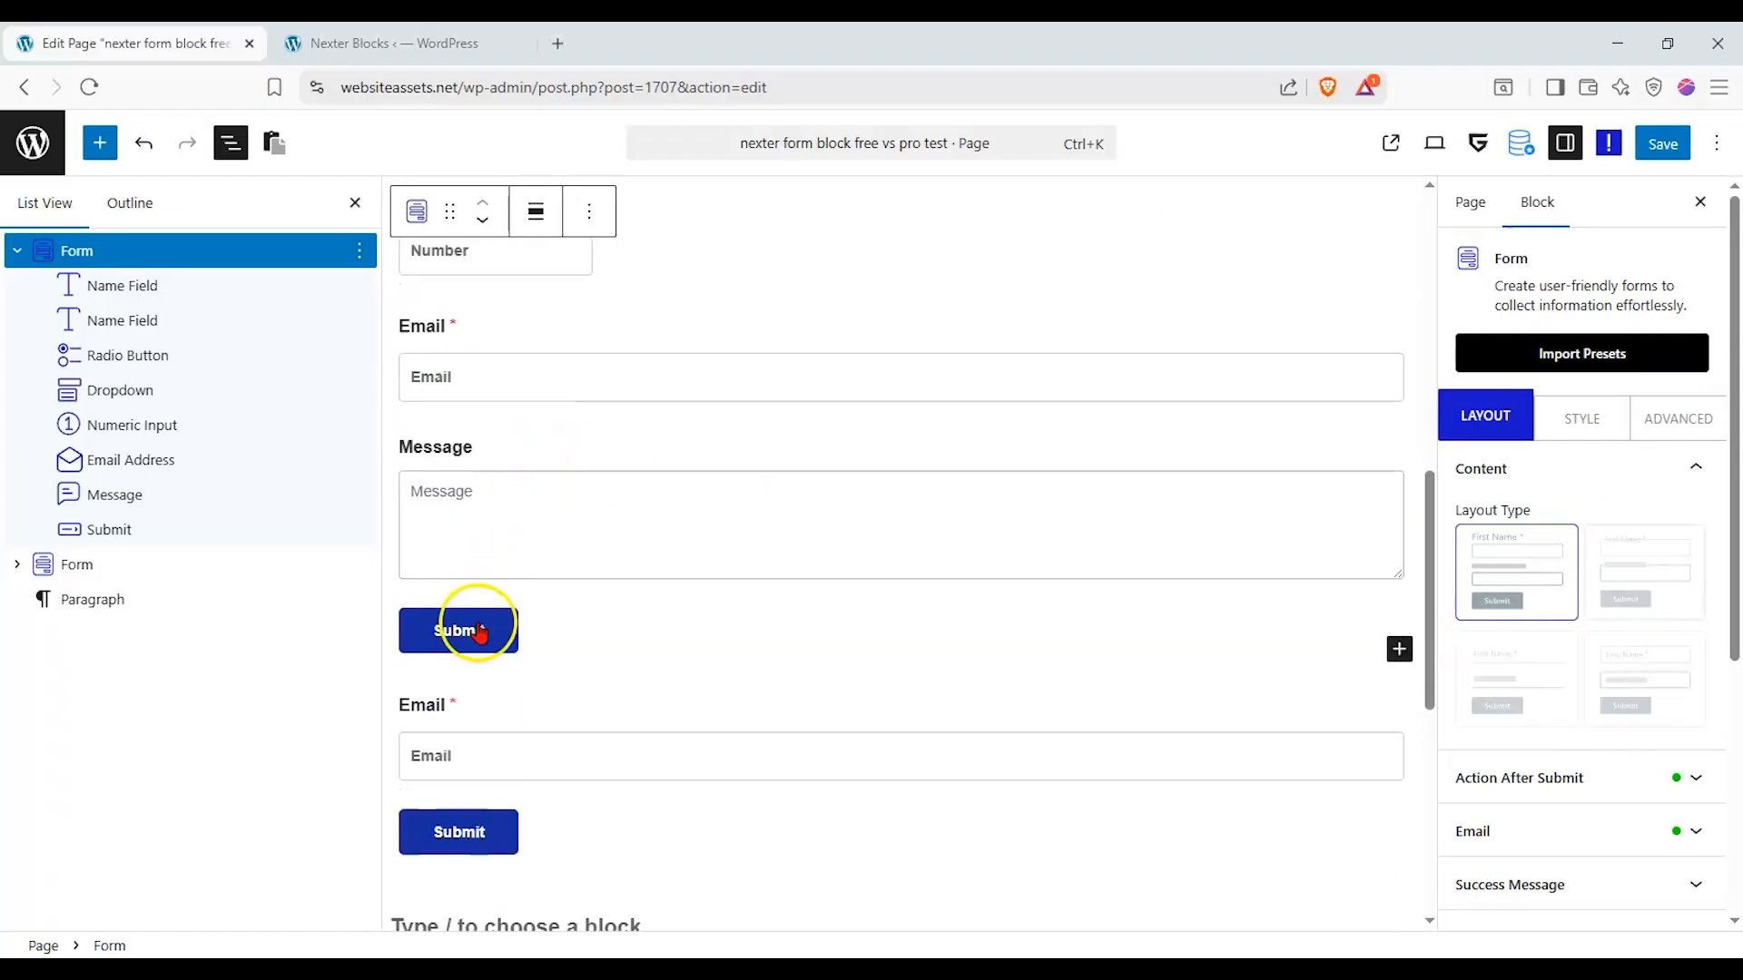
scroll(479, 633, "down", 2)
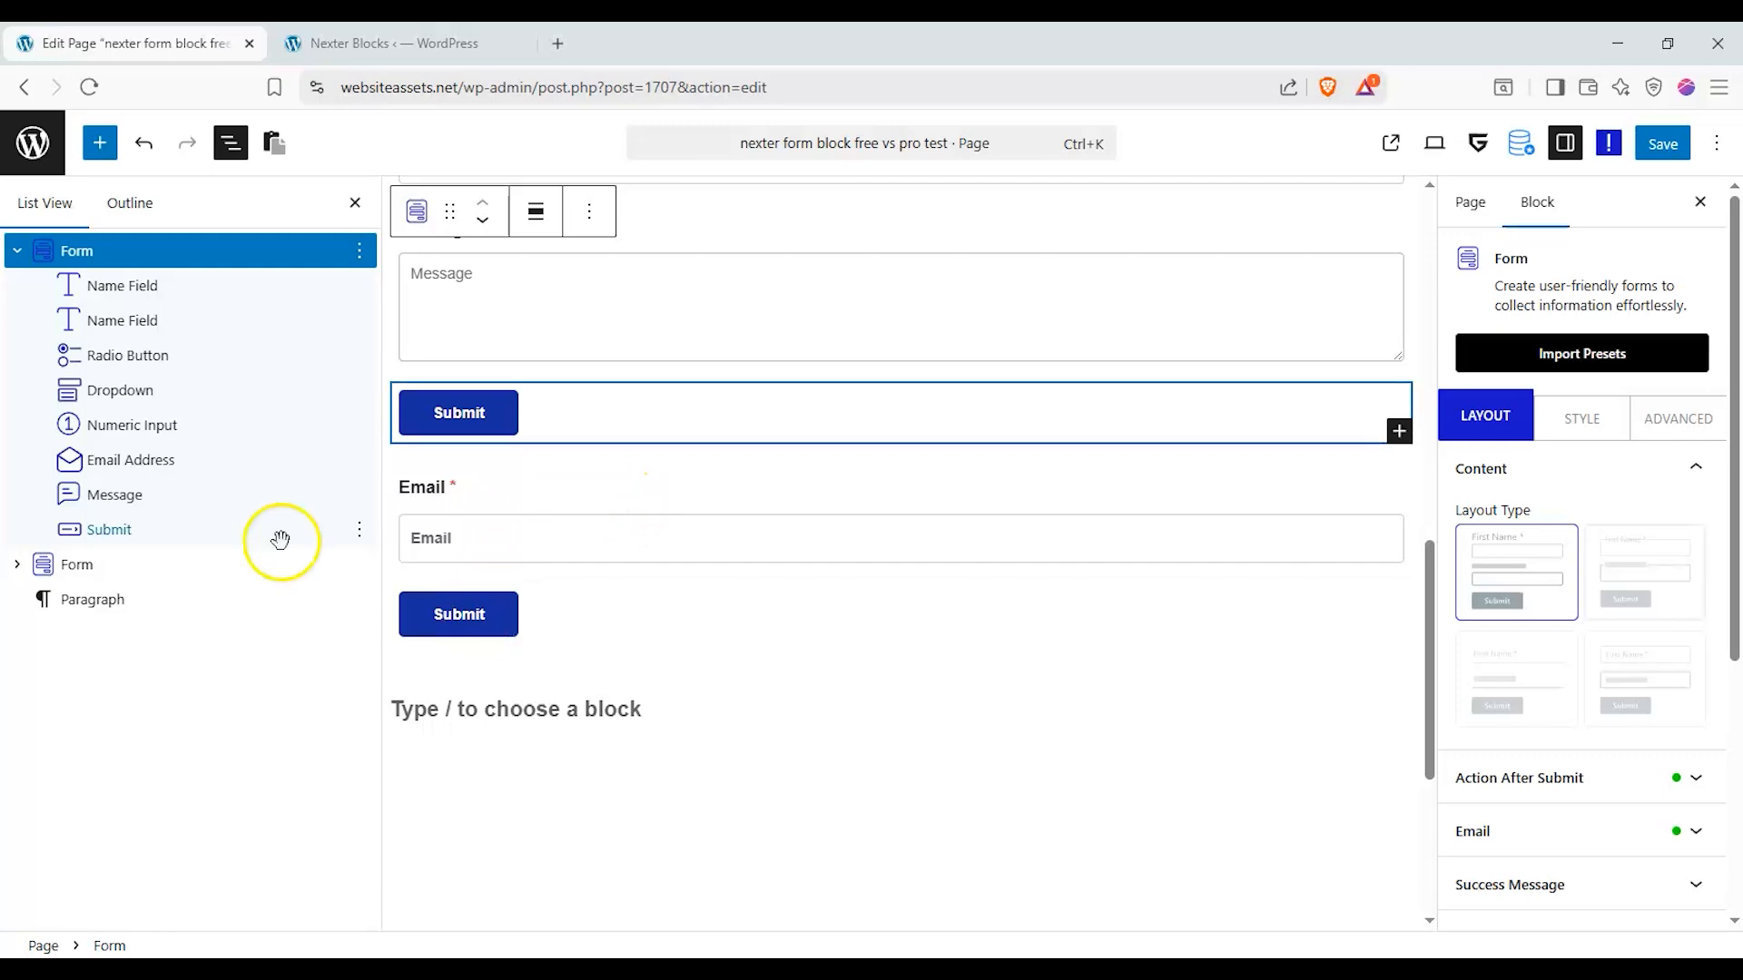
left_click(16, 564)
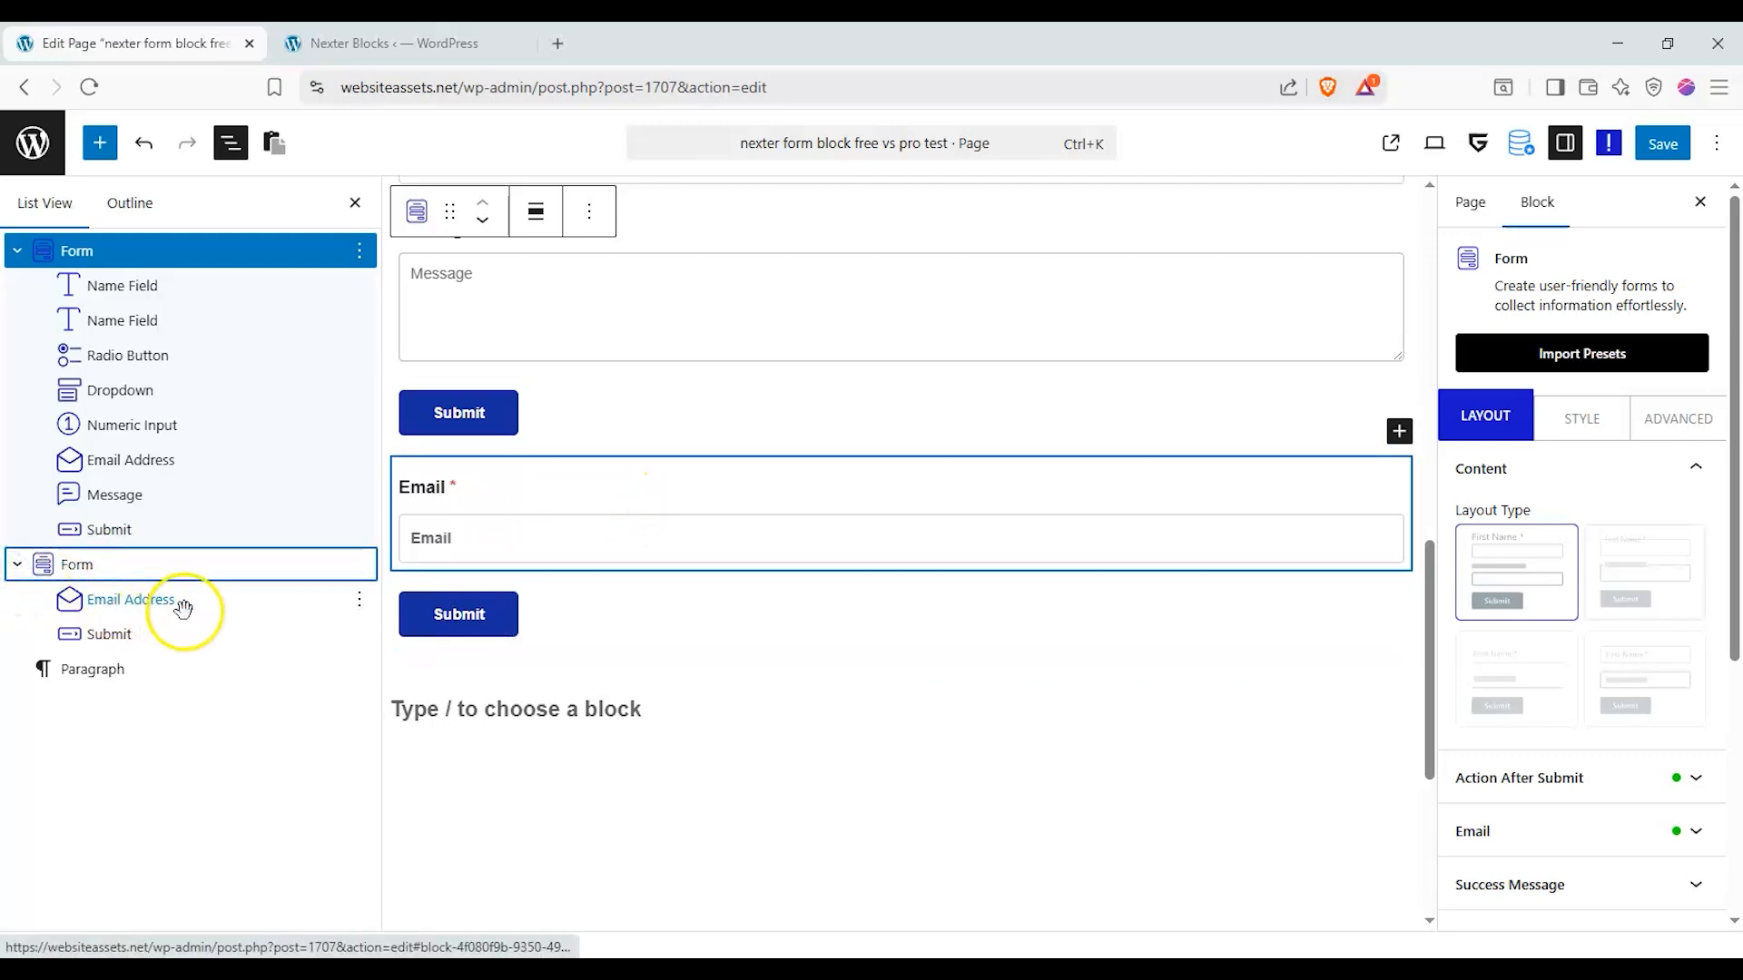
scroll(586, 526, "up", 6)
scroll(581, 531, "up", 6)
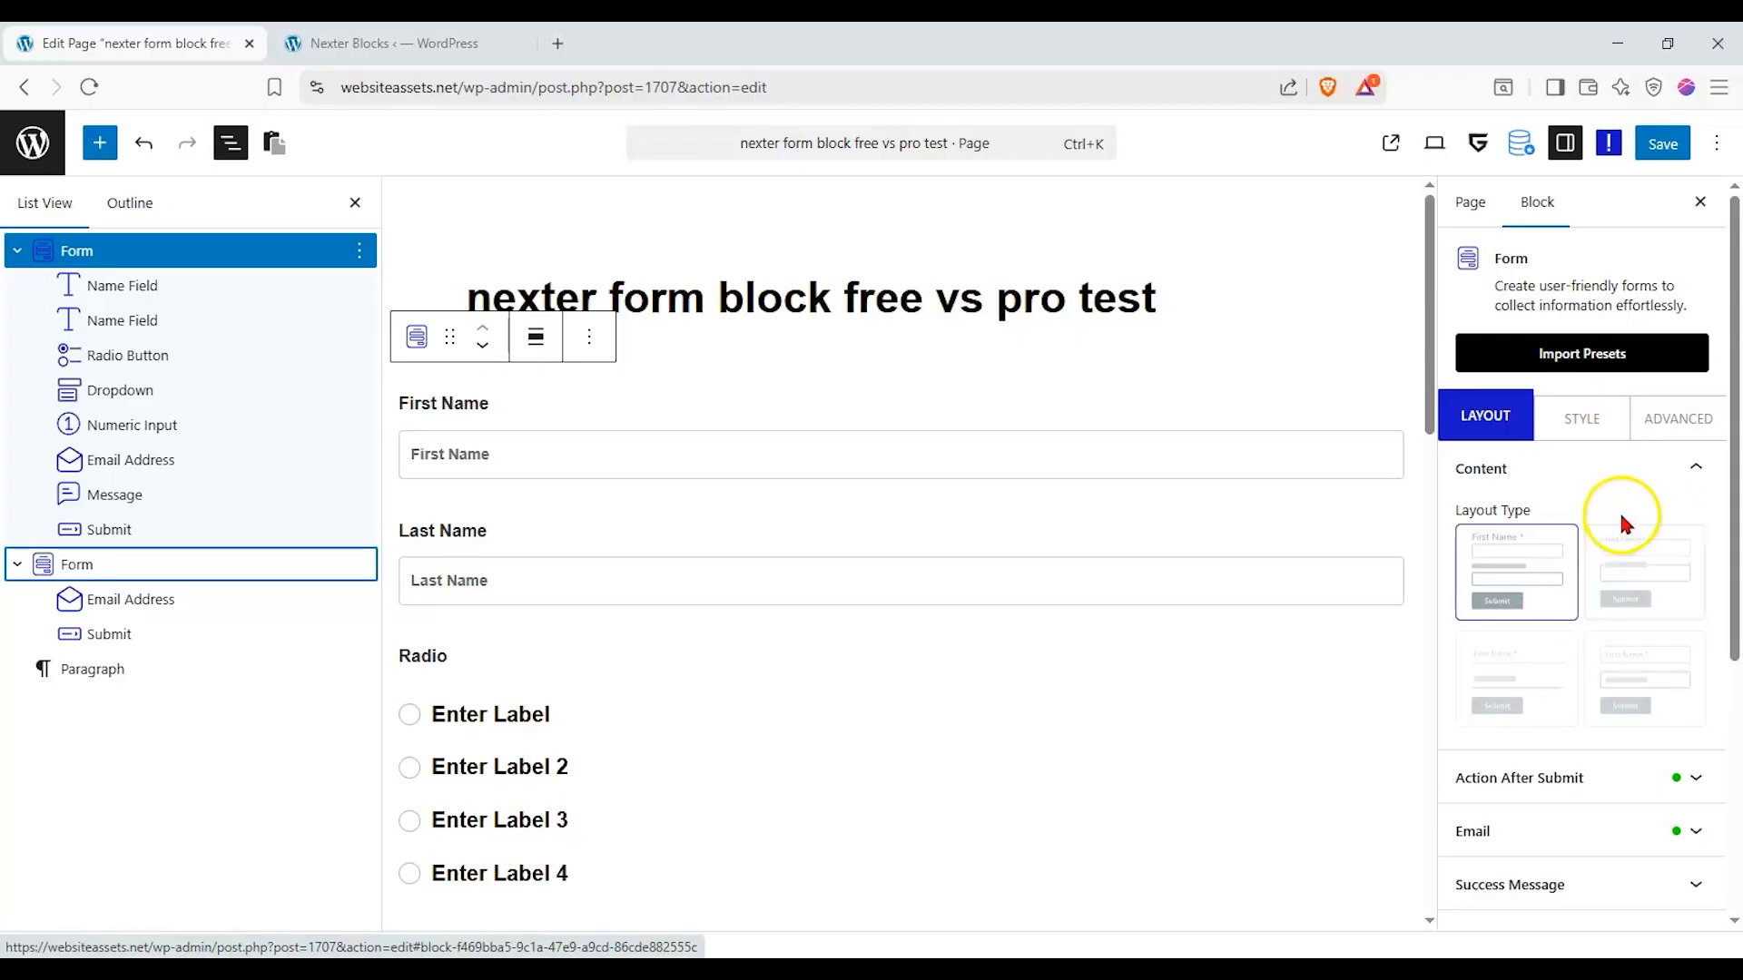
Remove the Email option from the contact form's Action After Submit settings and add it again.
left_click(1599, 773)
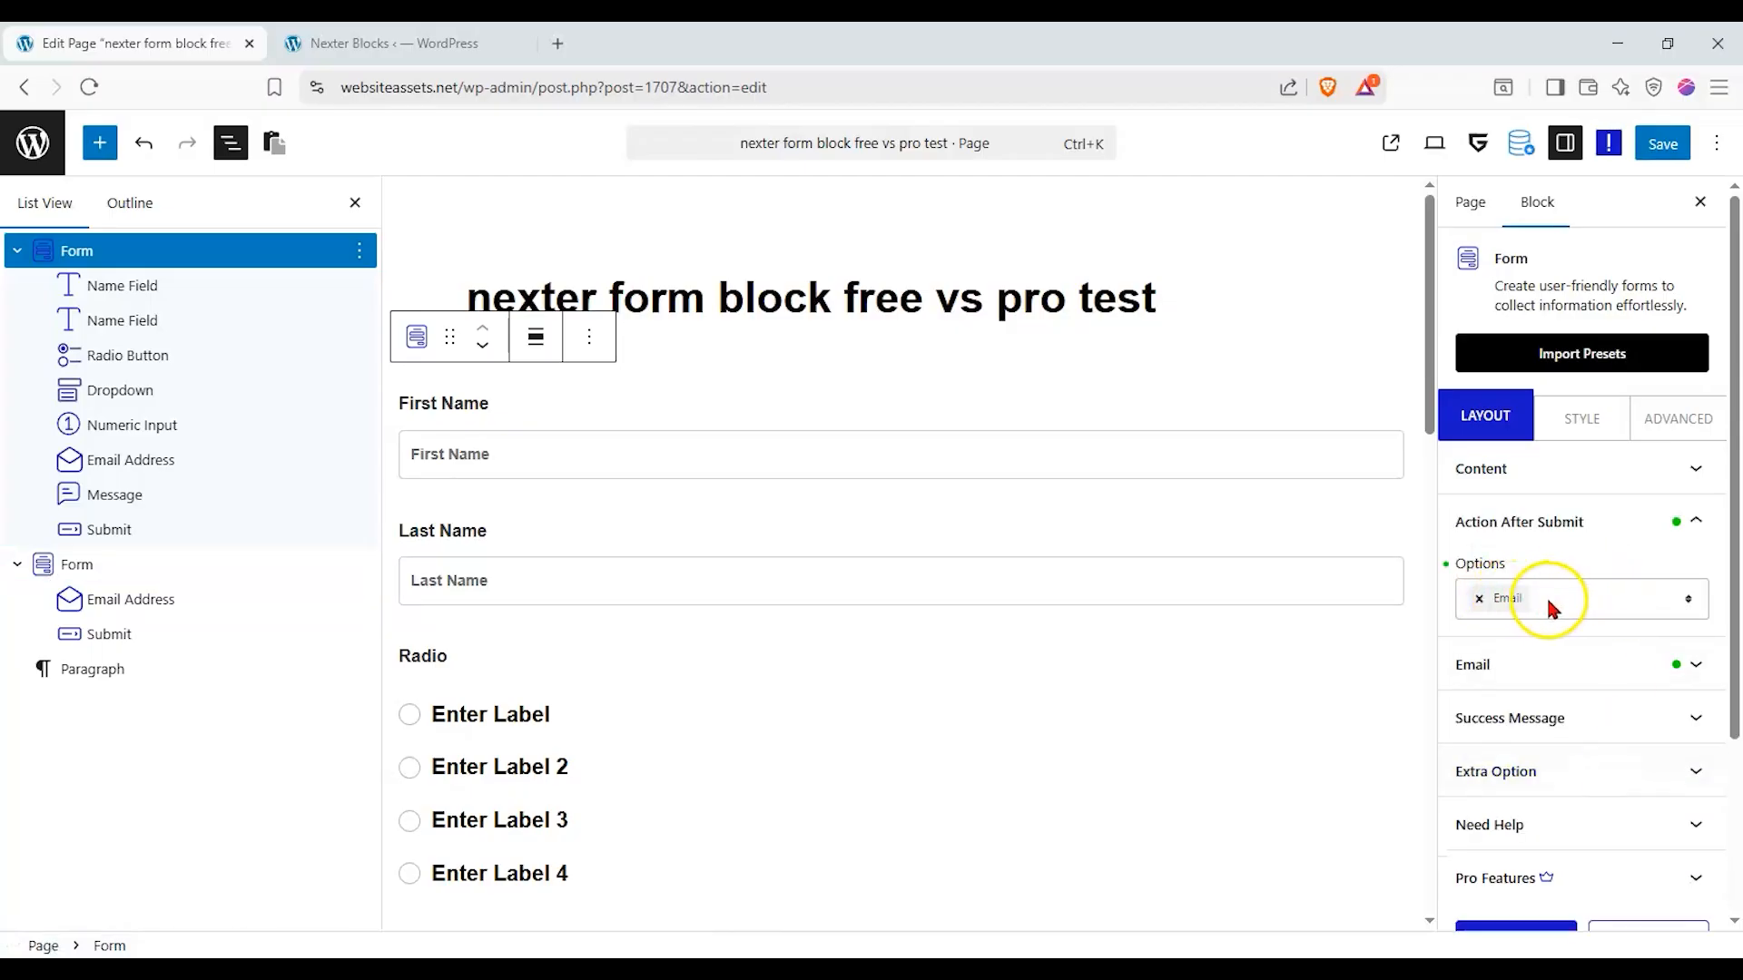
left_click(1478, 598)
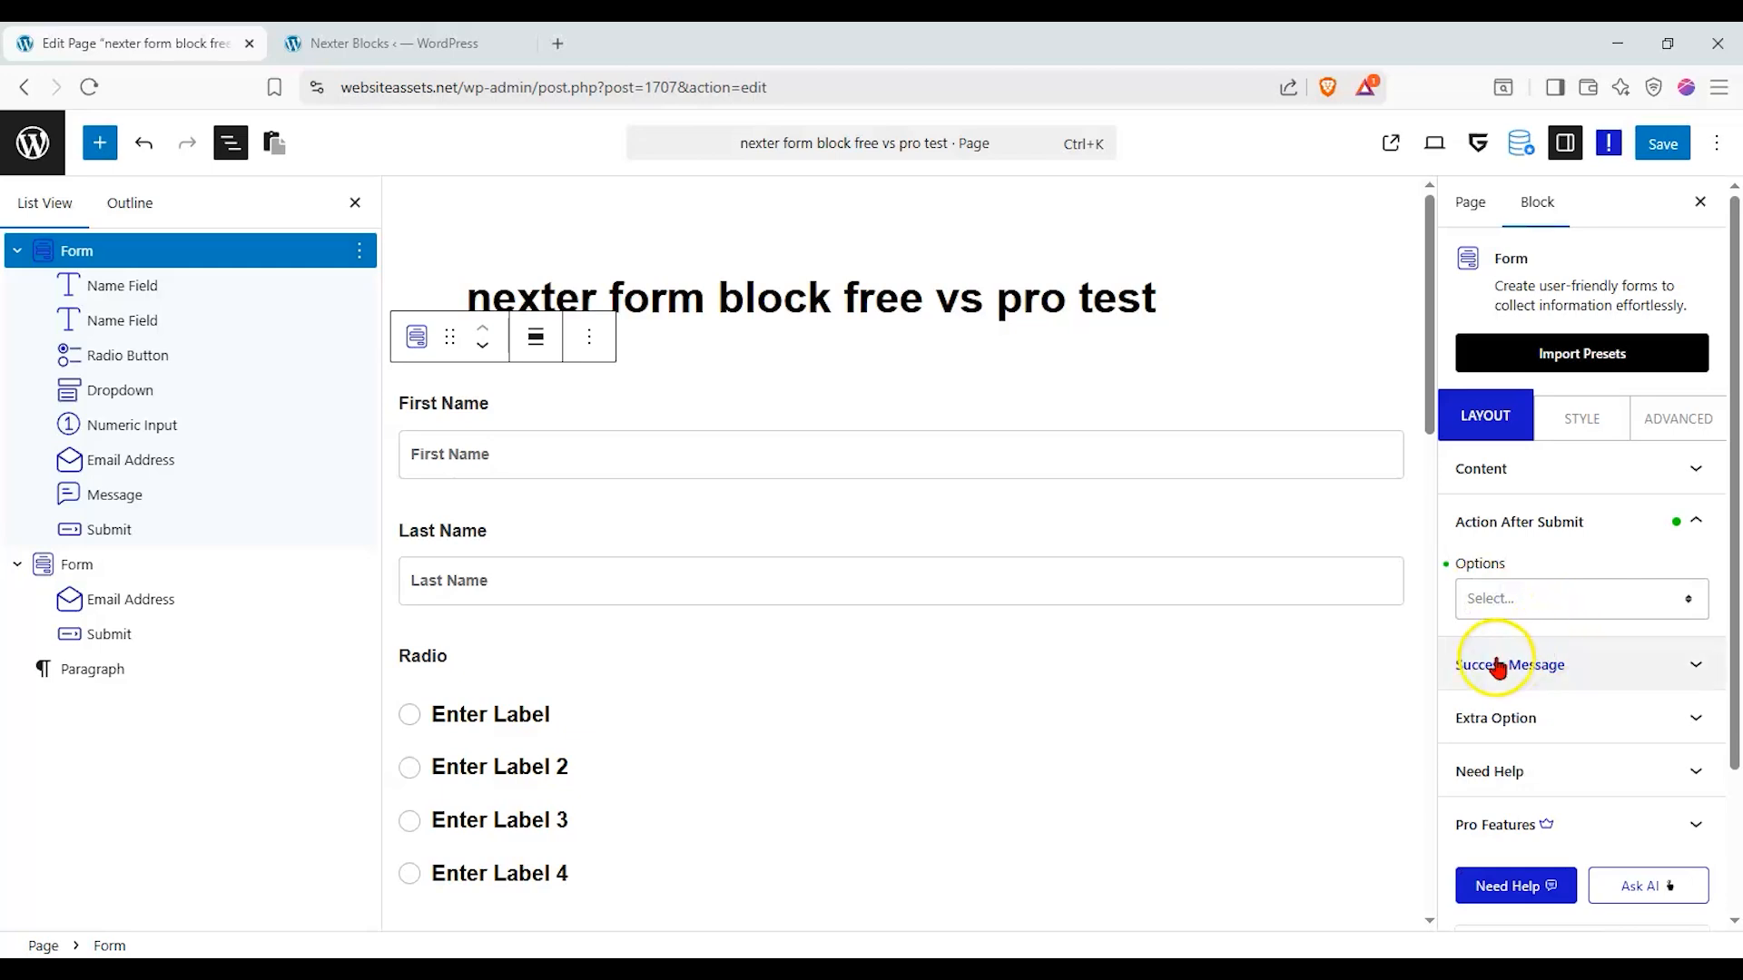
left_click(1684, 604)
left_click(1485, 649)
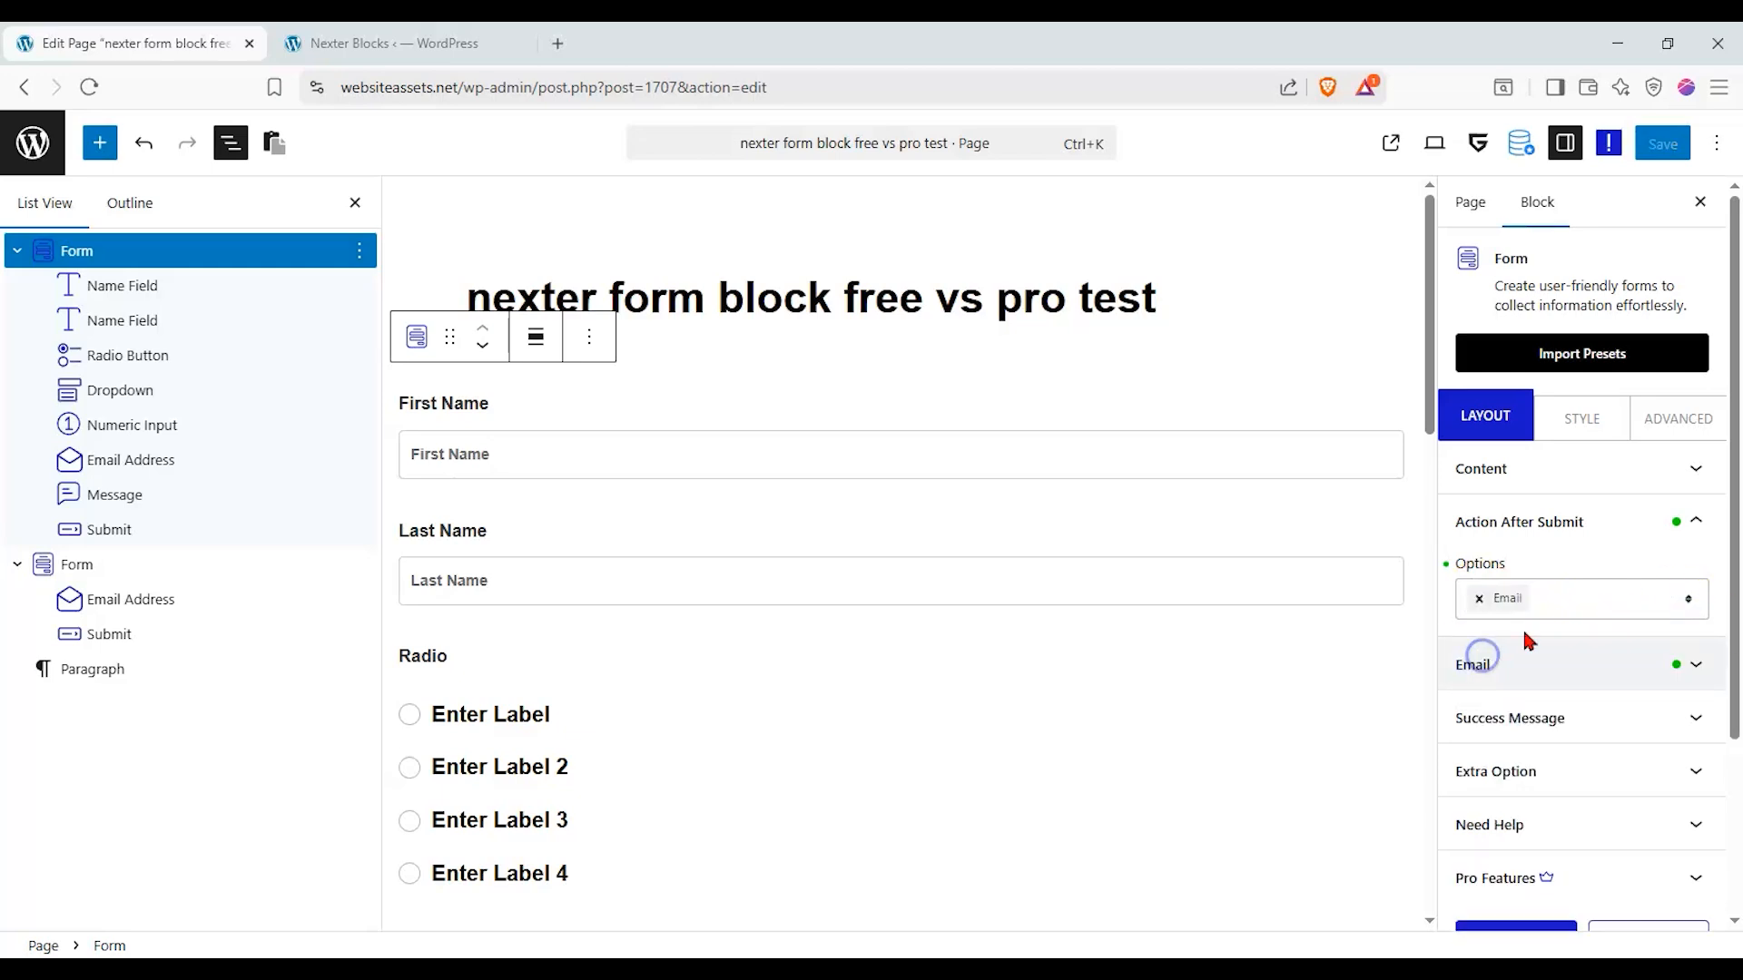
Open the contact form's Email settings and examine the recipient address field.
left_click(1554, 667)
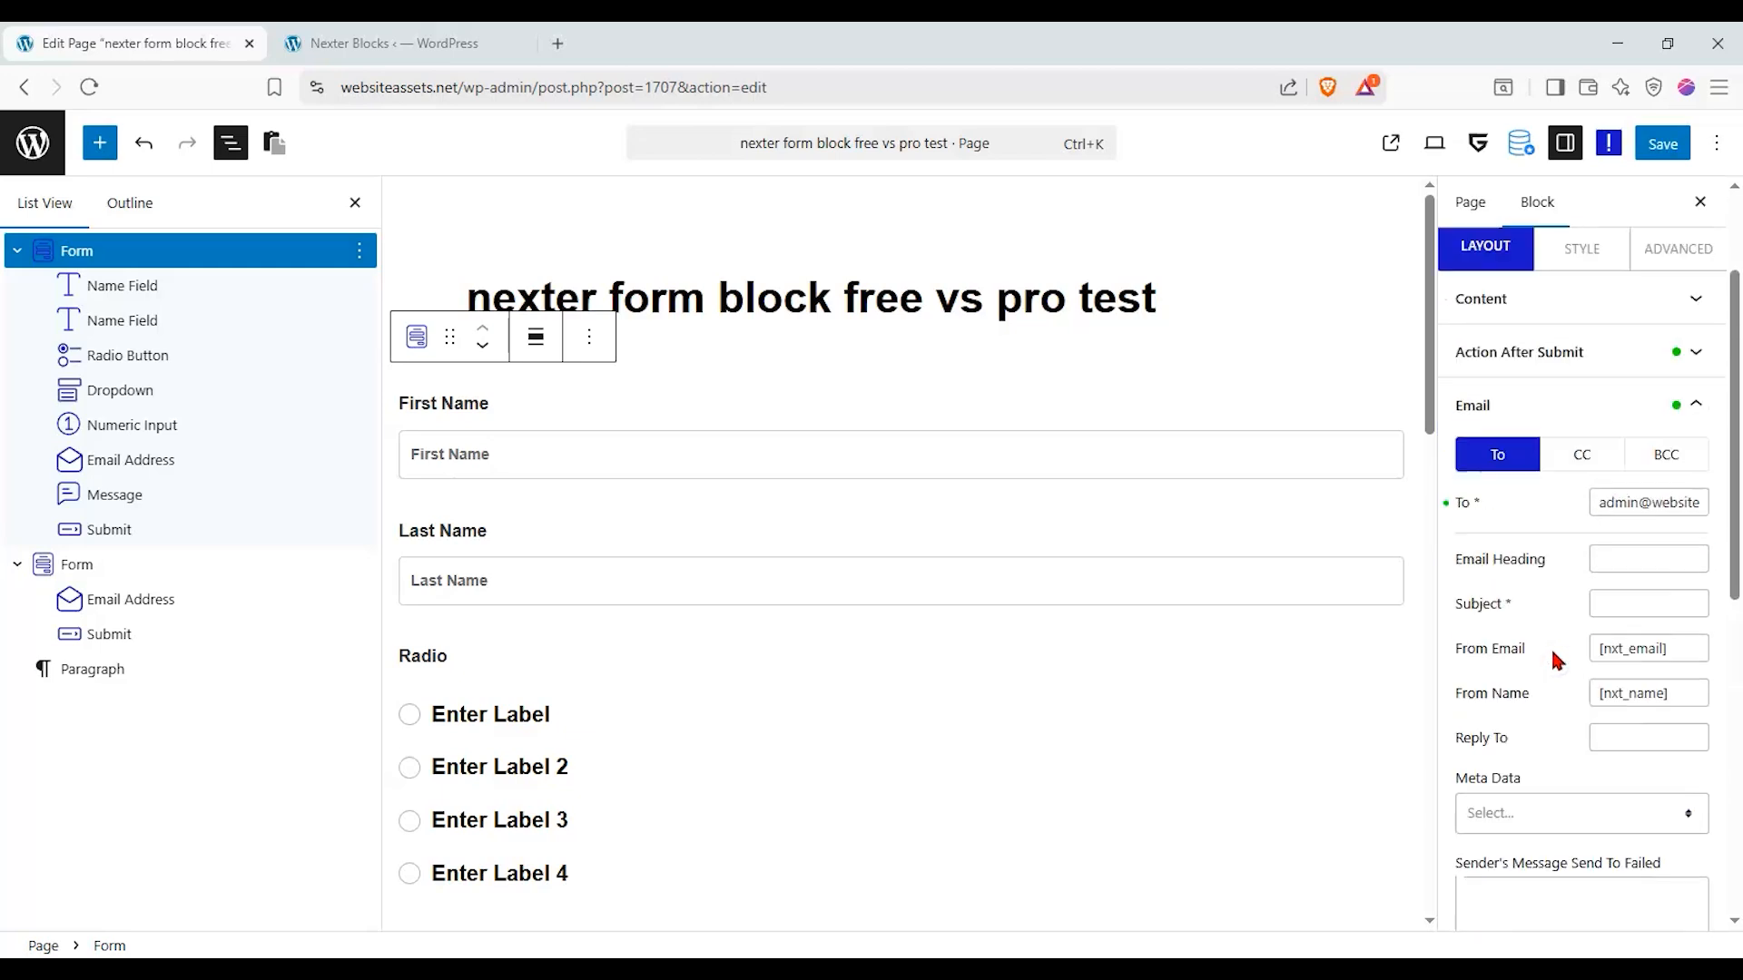
left_click_drag(1590, 519, 1716, 519)
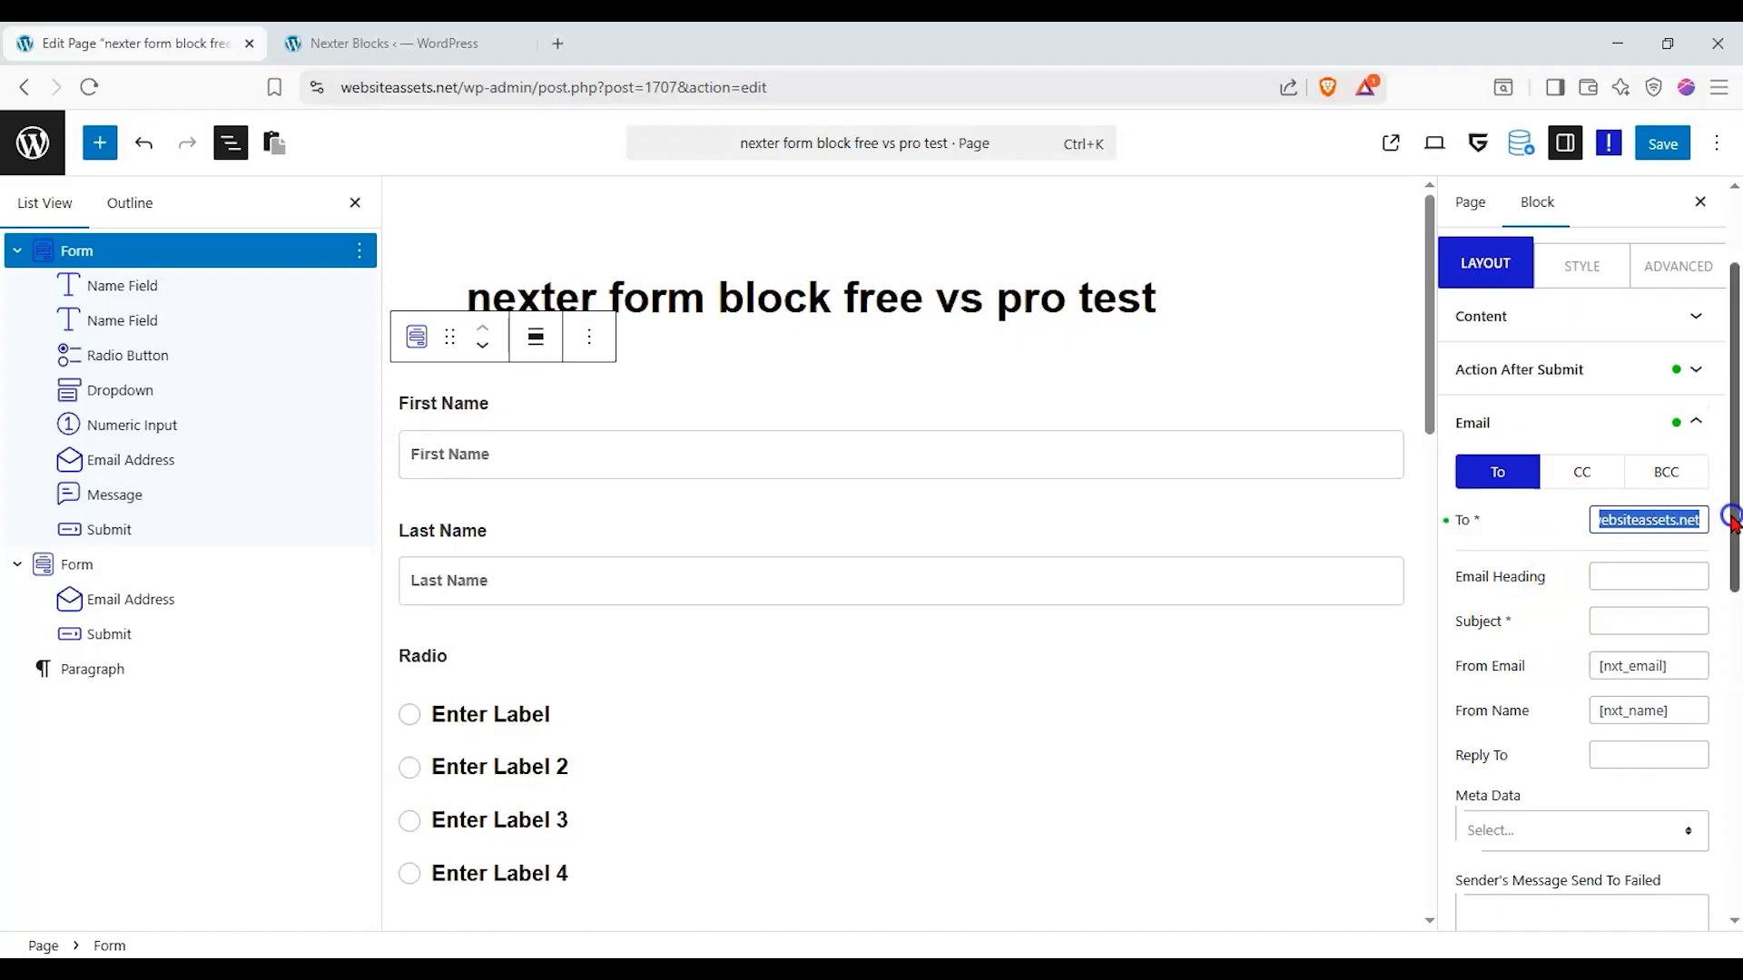
left_click(1558, 531)
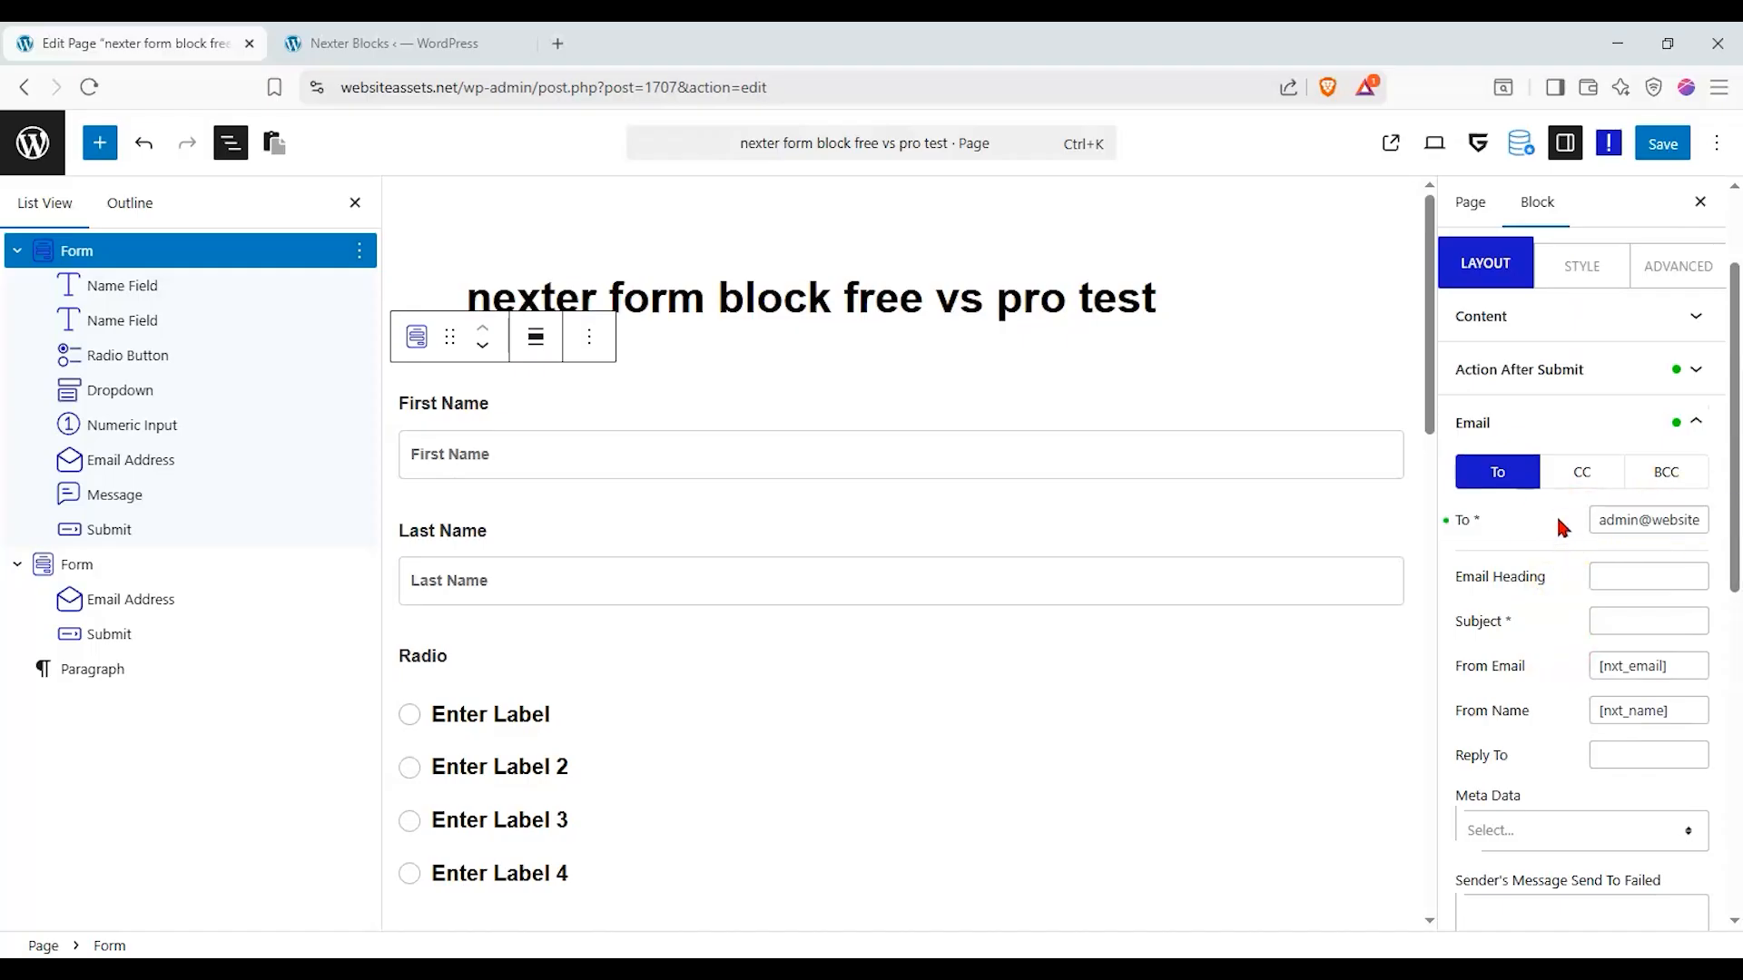
Examine the contact form's Email settings, including the heading, subject, sender and error message fields and the Meta Data choices.
left_click(1602, 622)
left_click(1571, 604)
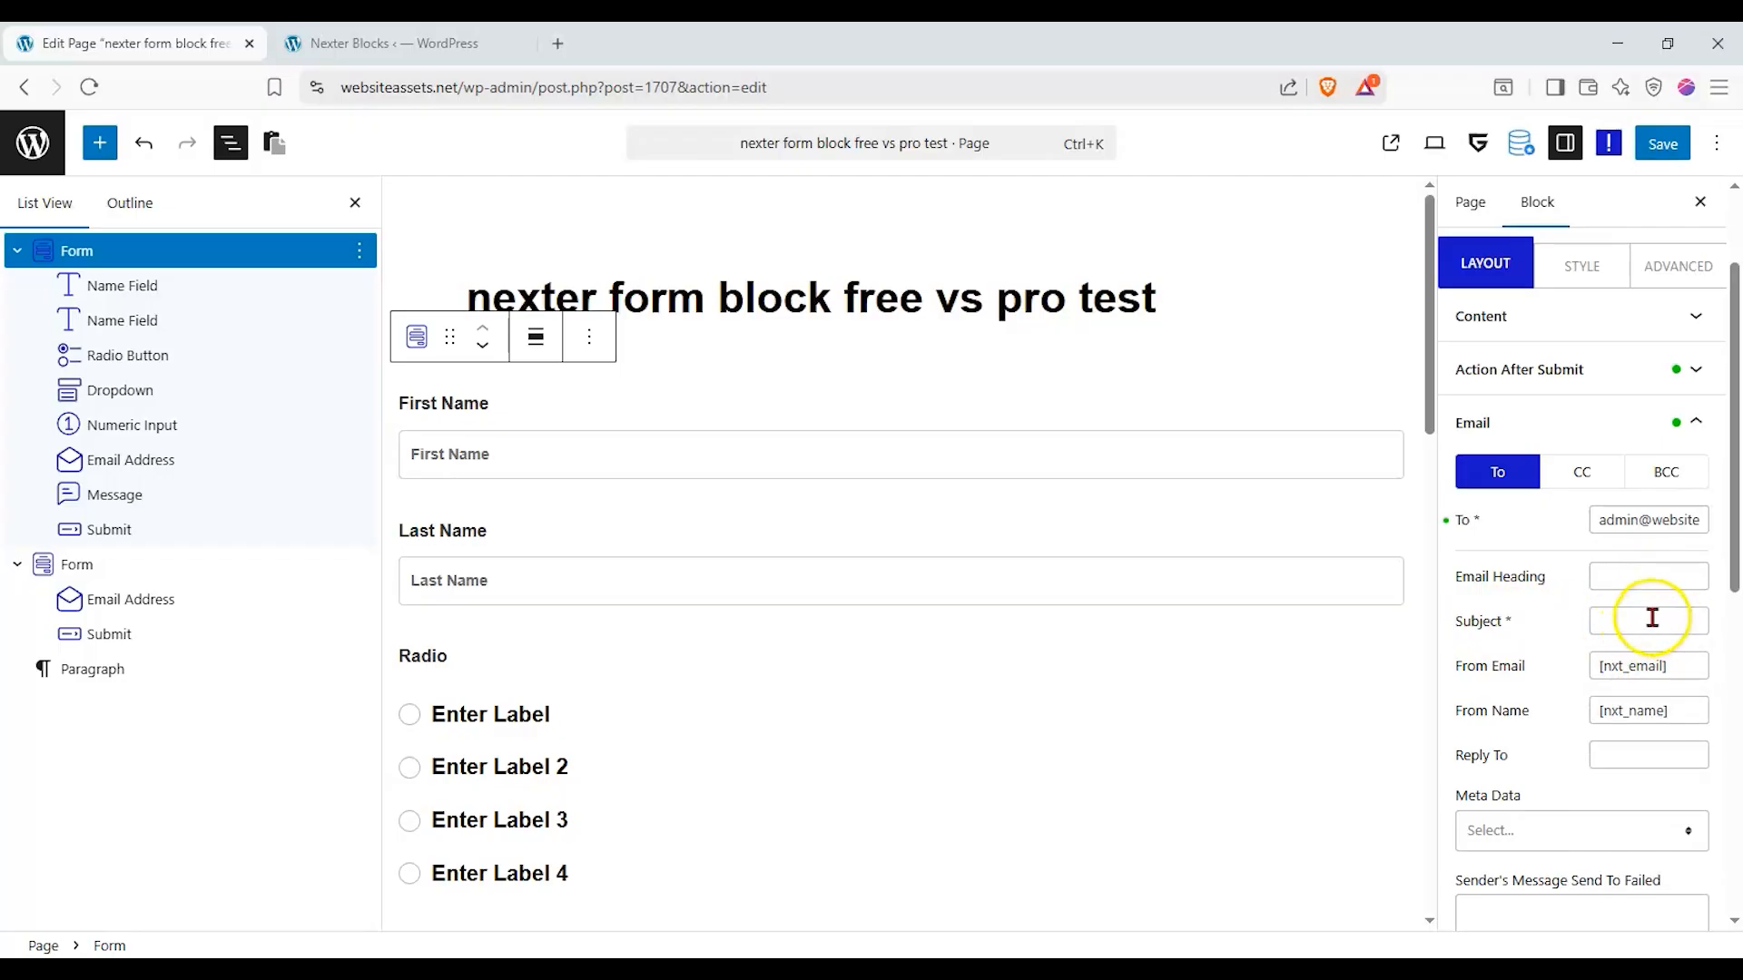
scroll(1615, 623, "down", 3)
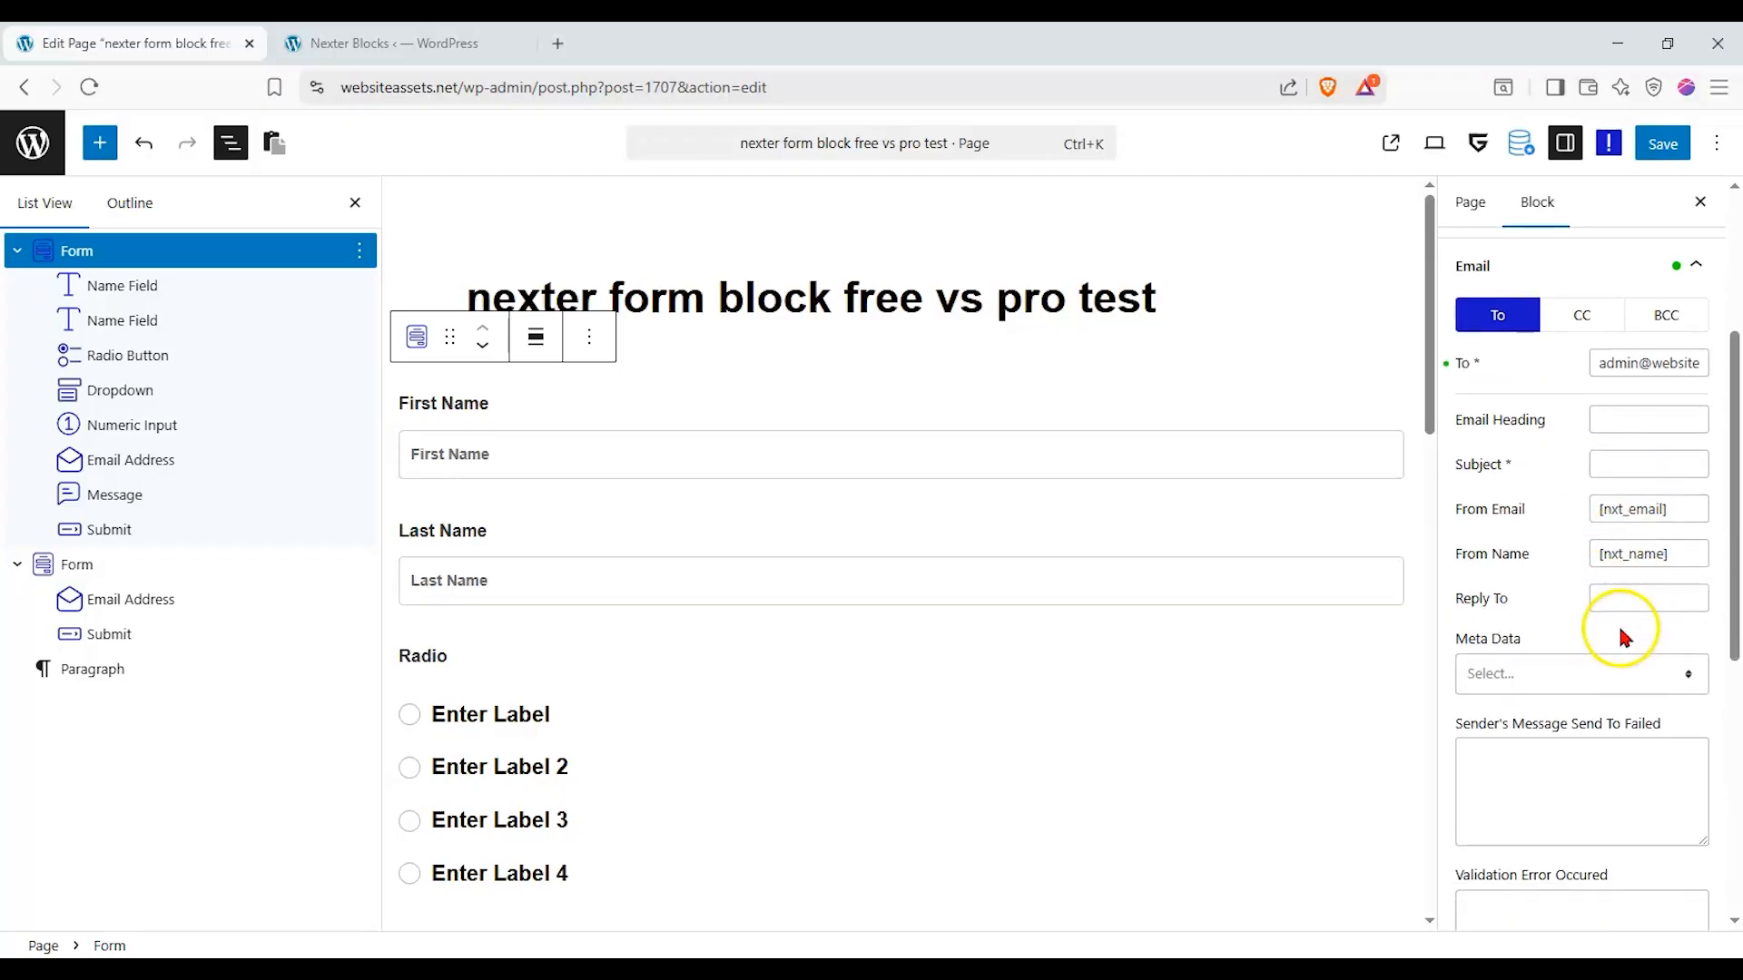
left_click(1602, 625)
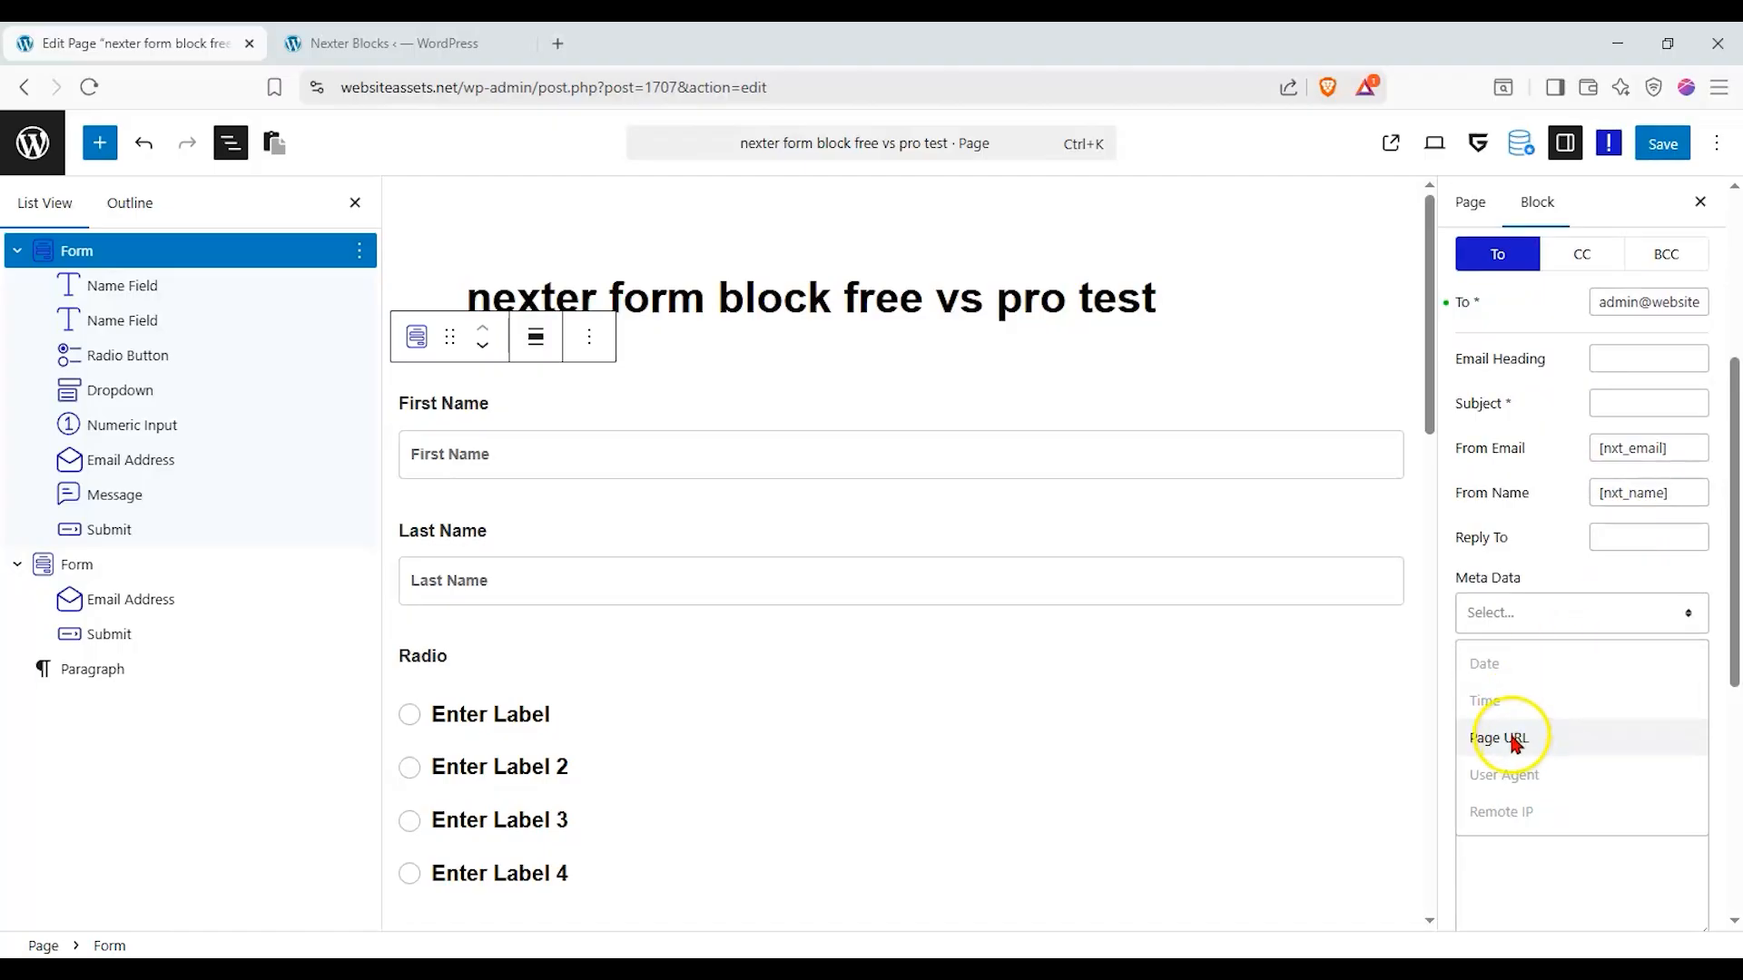
left_click(1554, 550)
scroll(1534, 643, "down", 1)
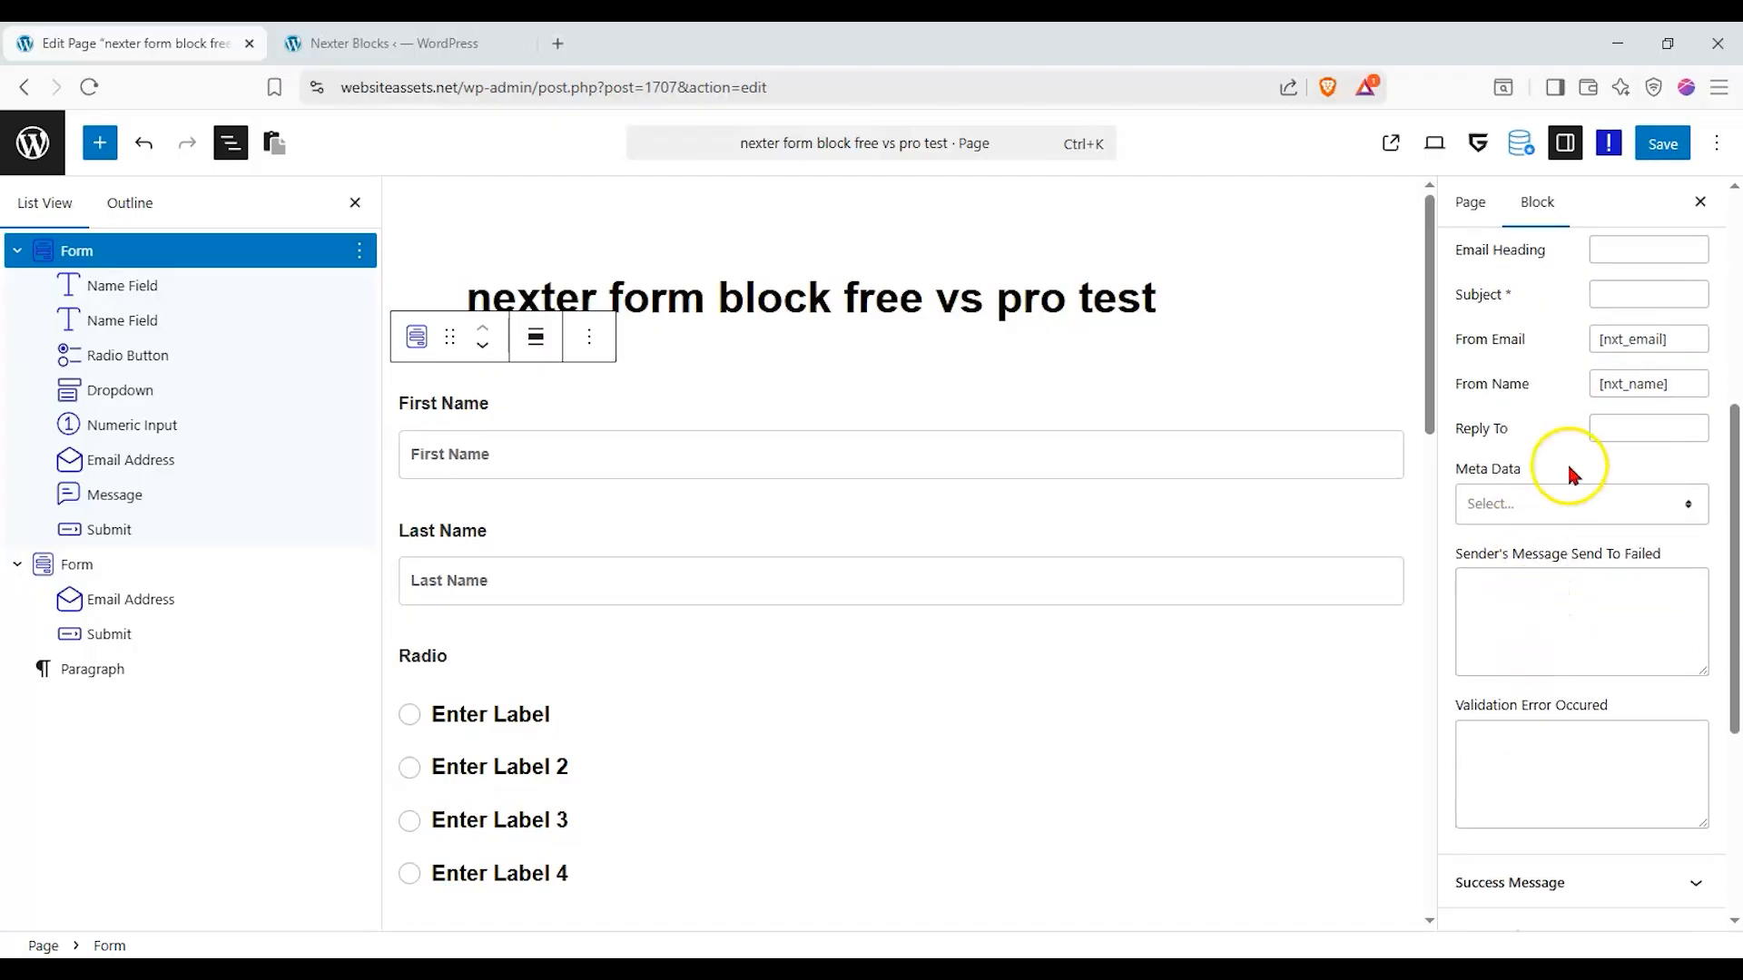
scroll(1573, 474, "up", 1)
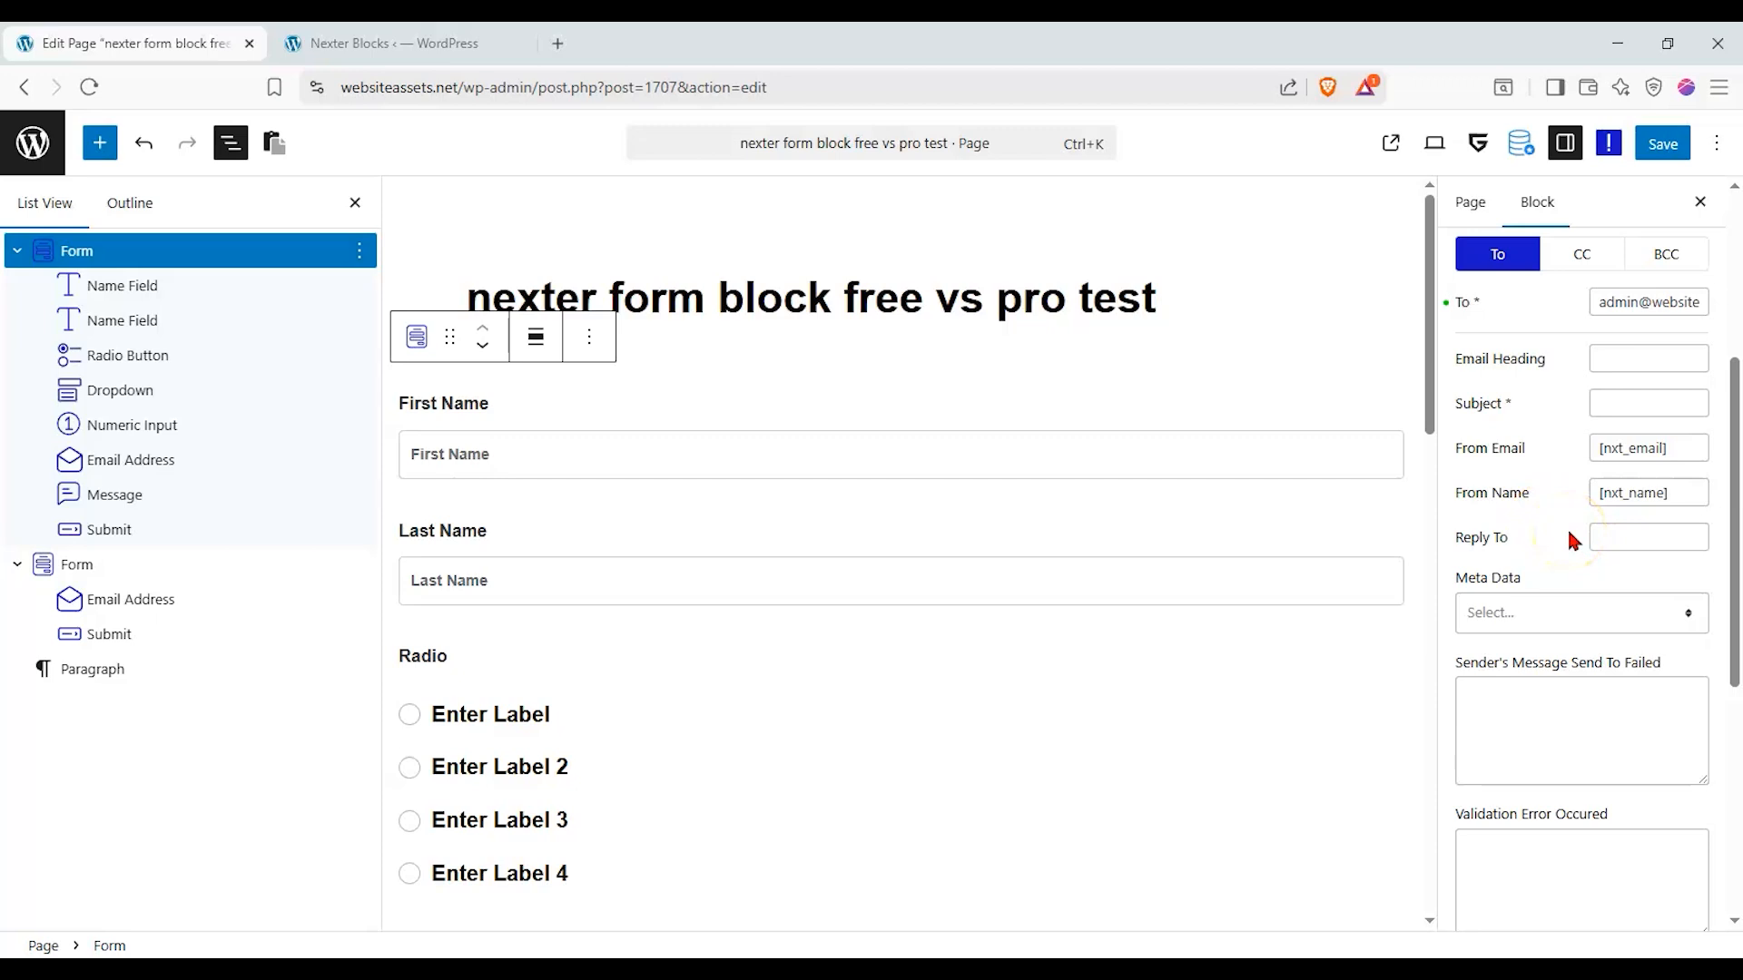
scroll(647, 422, "down", 2)
scroll(657, 728, "up", 2)
scroll(1662, 475, "up", 1)
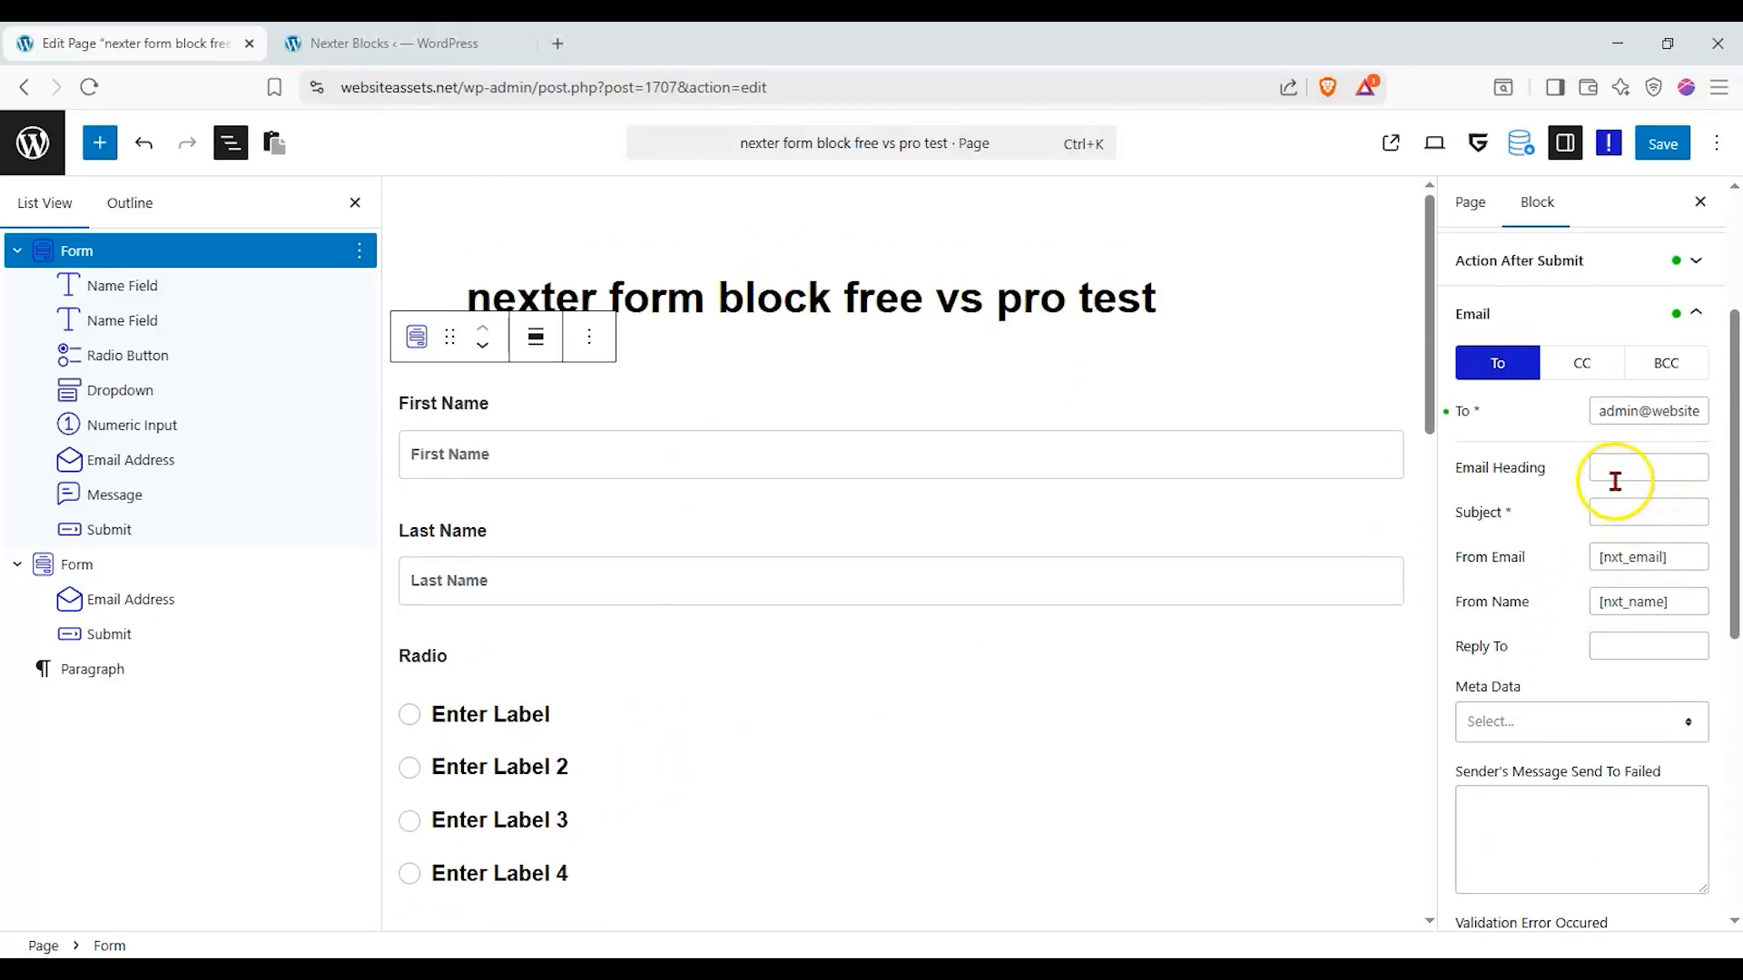
left_click(1559, 715)
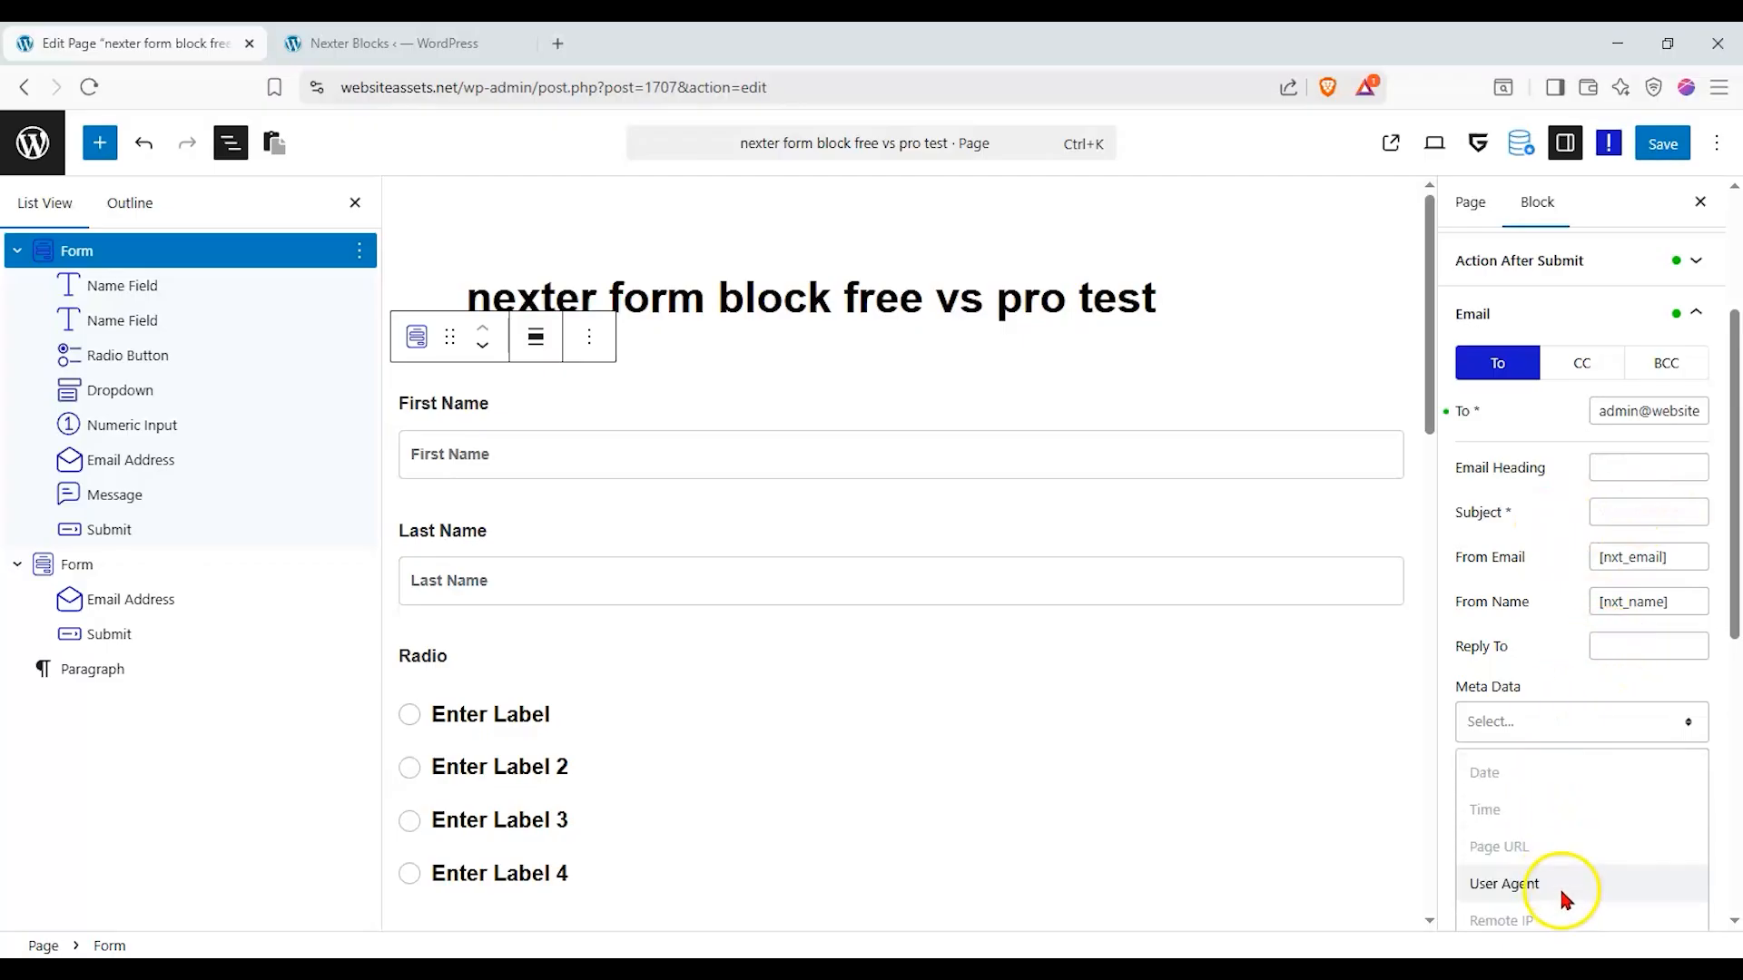
left_click(1564, 650)
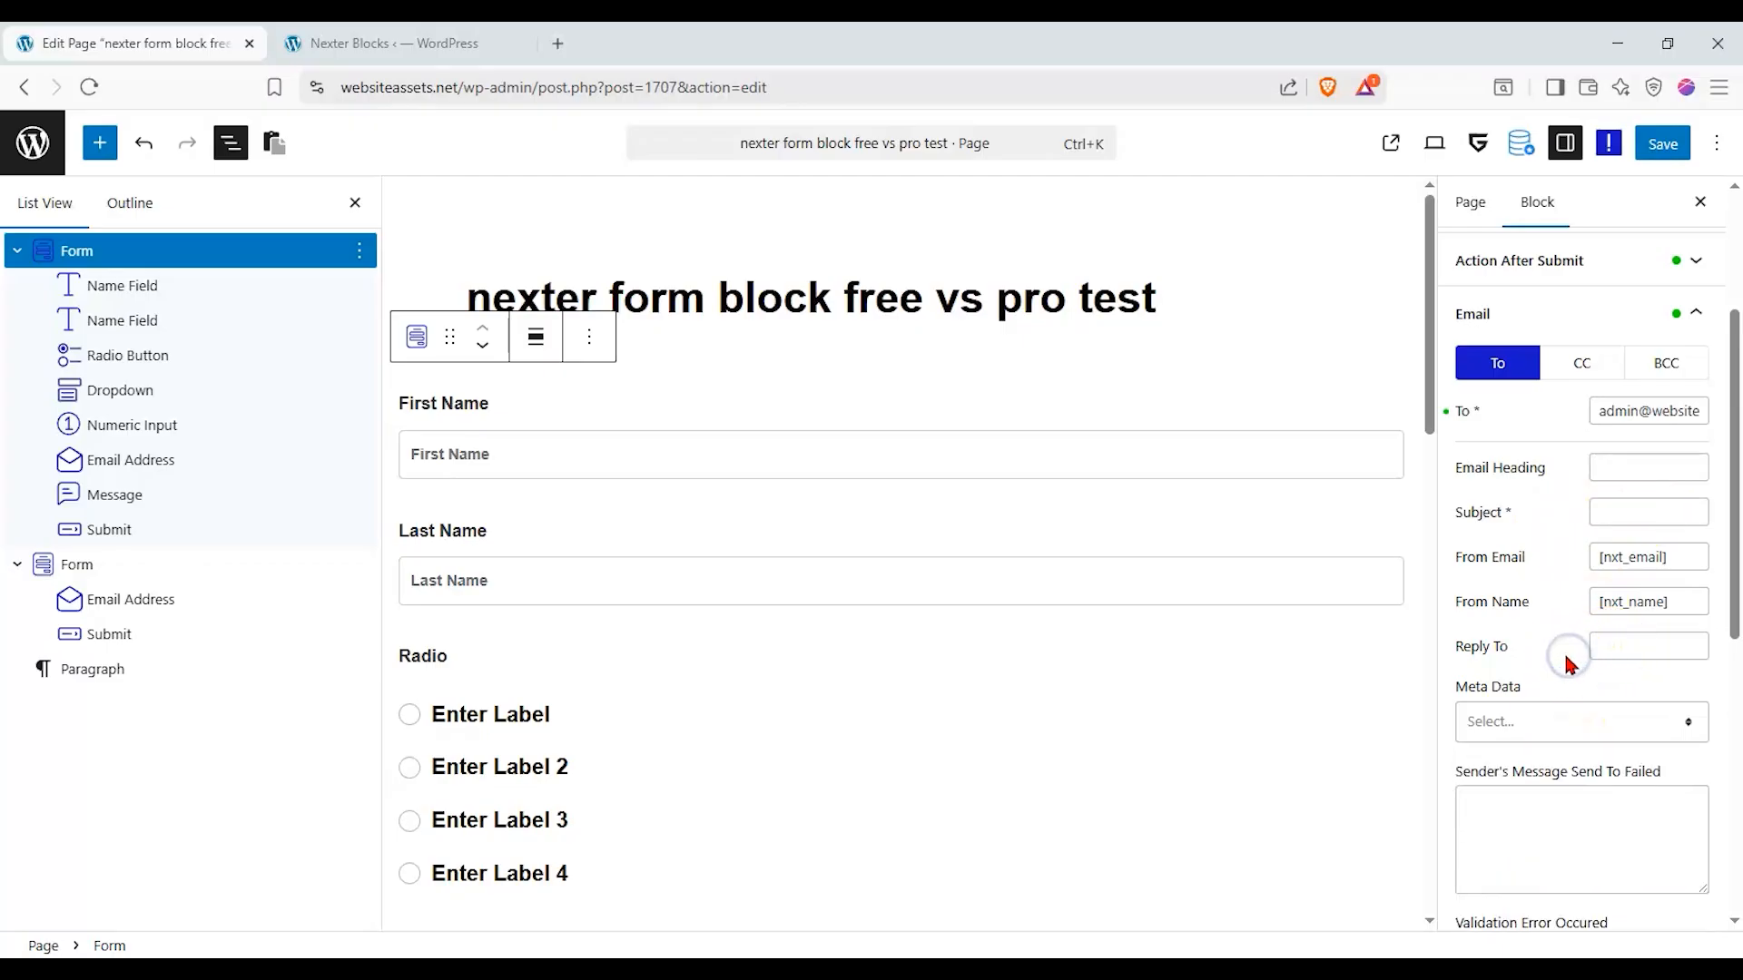
left_click(1563, 657)
scroll(1564, 666, "up", 3)
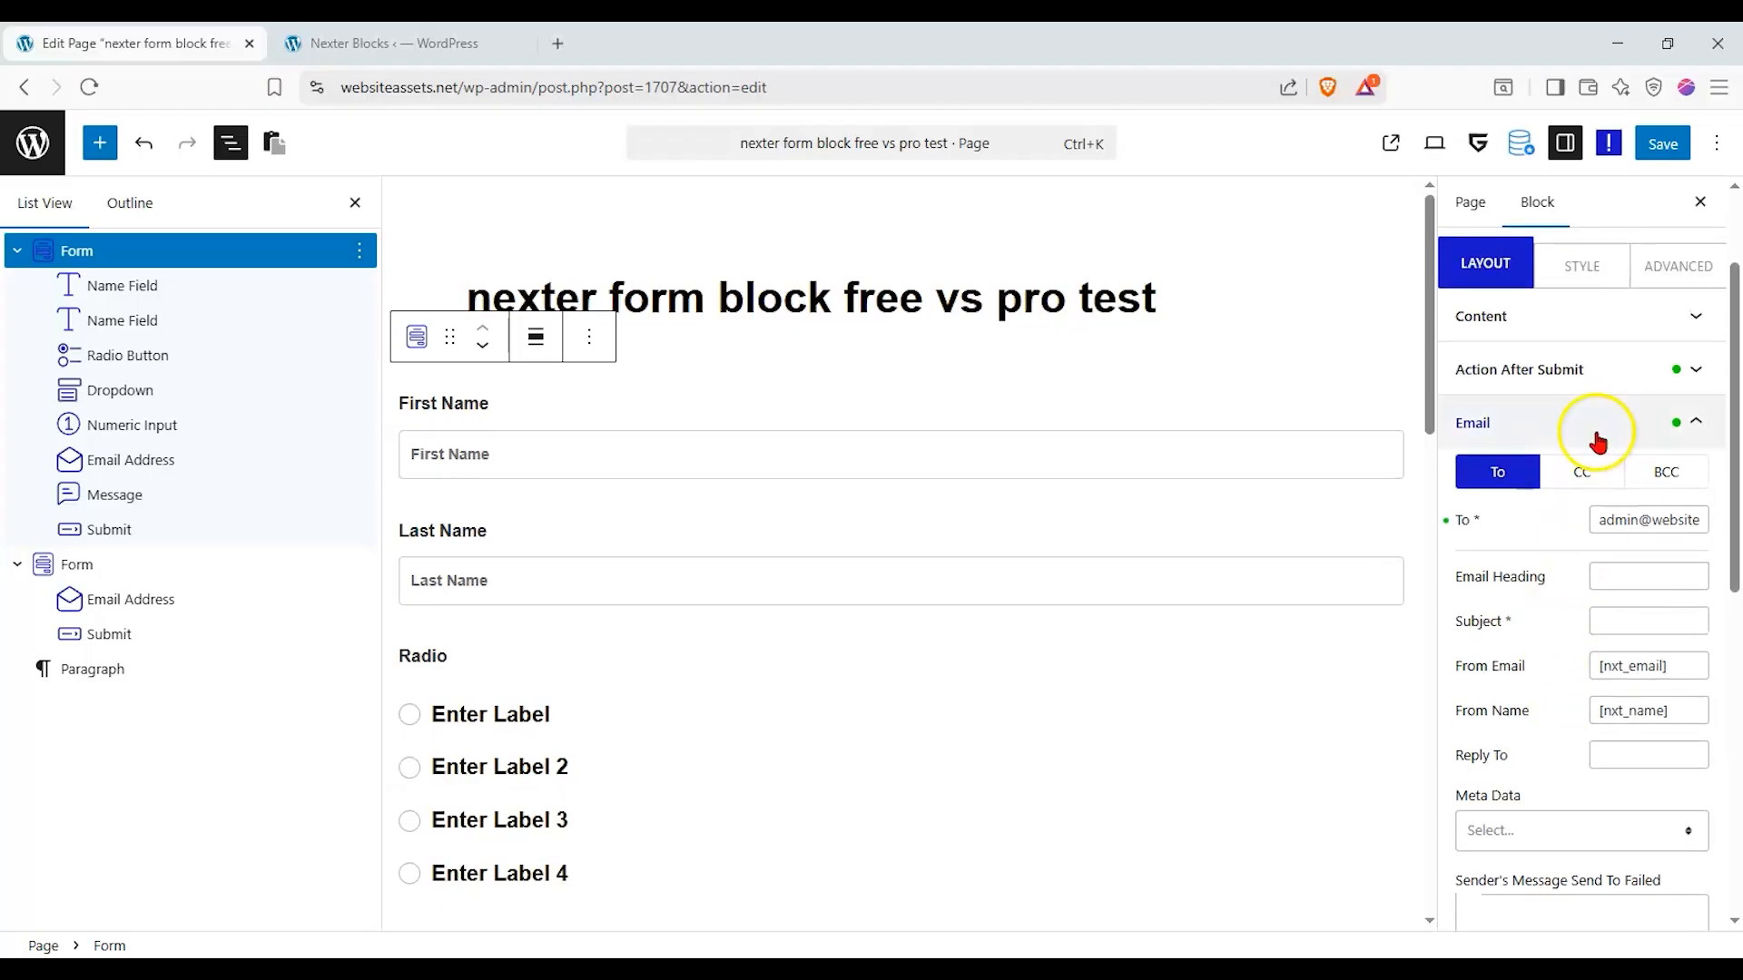
Add Redirect to the contact form's Action After Submit options and open its redirect link setting.
left_click(1609, 426)
left_click(1624, 376)
left_click(1556, 450)
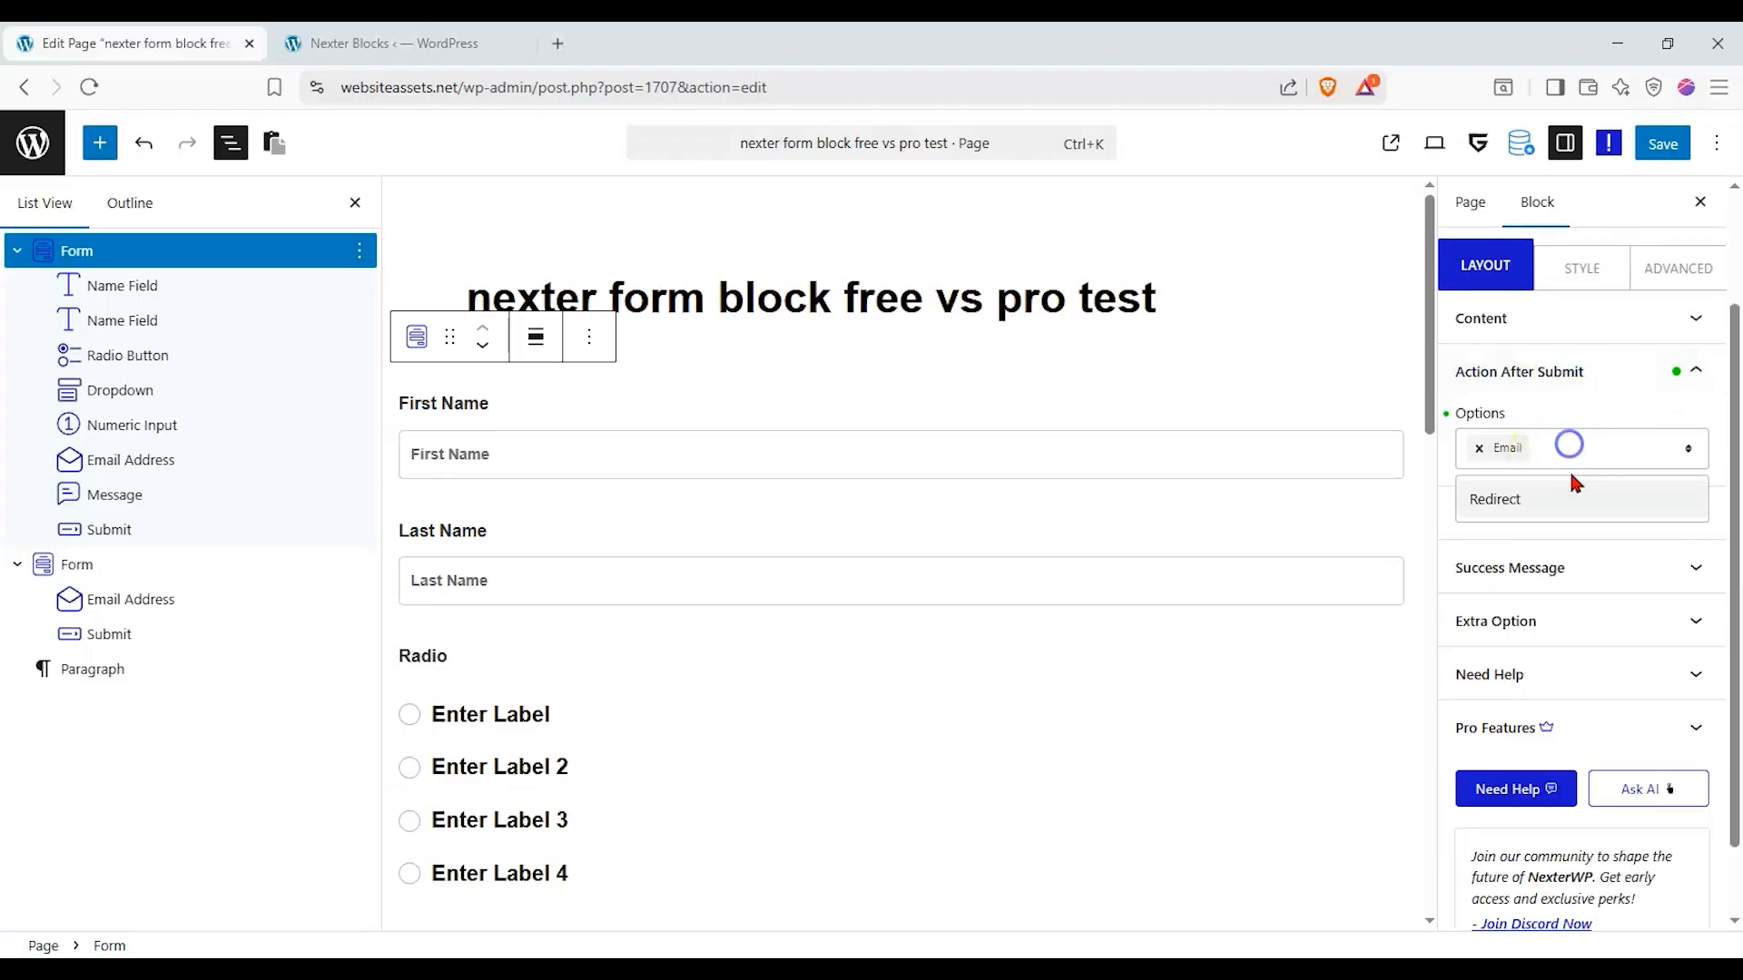
left_click(1563, 507)
left_click(1558, 565)
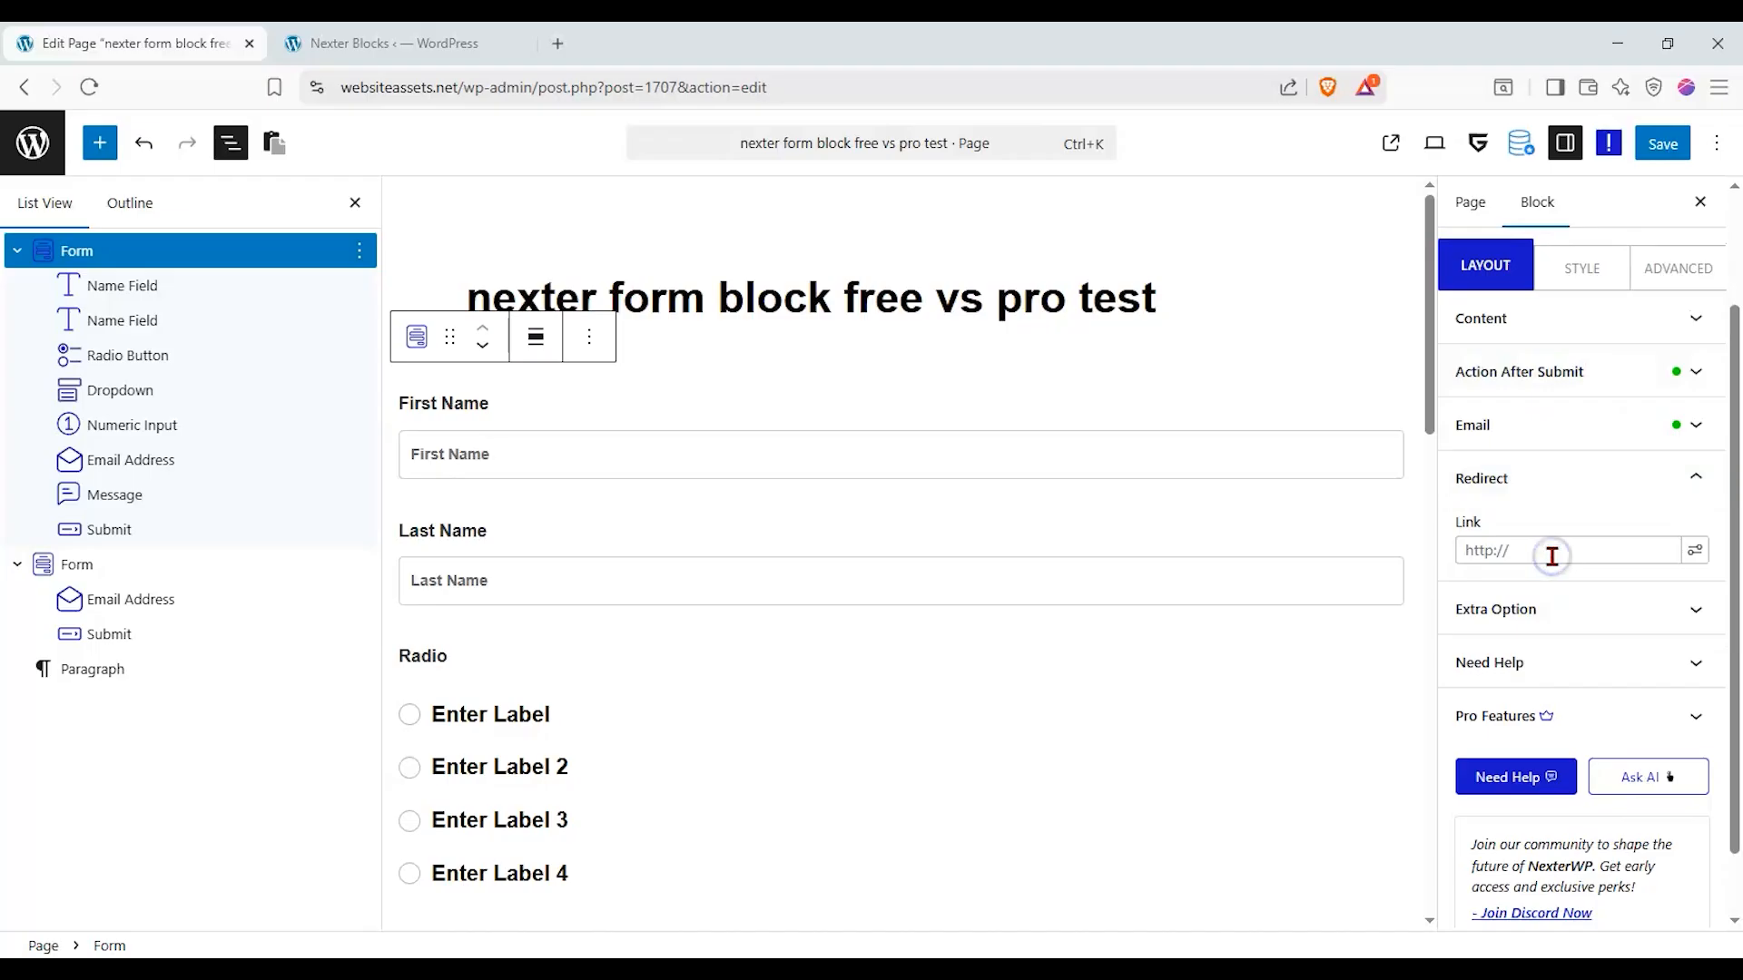
left_click(1535, 547)
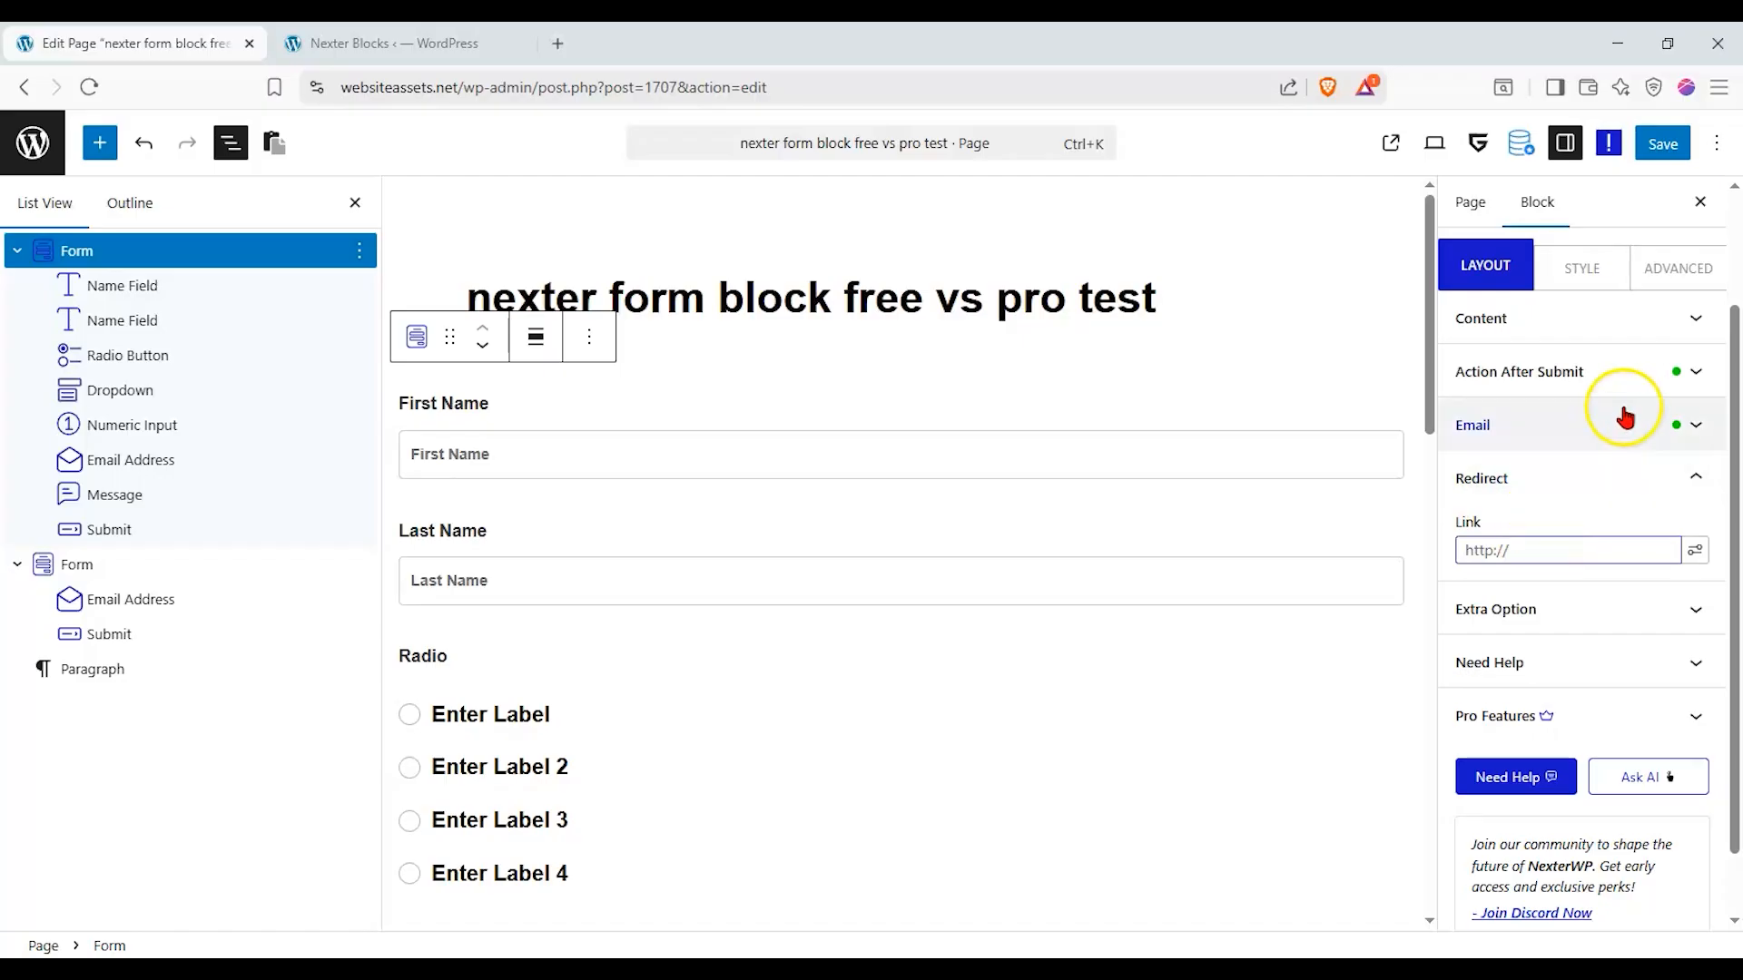
Check for further Action After Submit choices and view the Form ID setting under Extra Option.
left_click(1630, 376)
left_click(1631, 447)
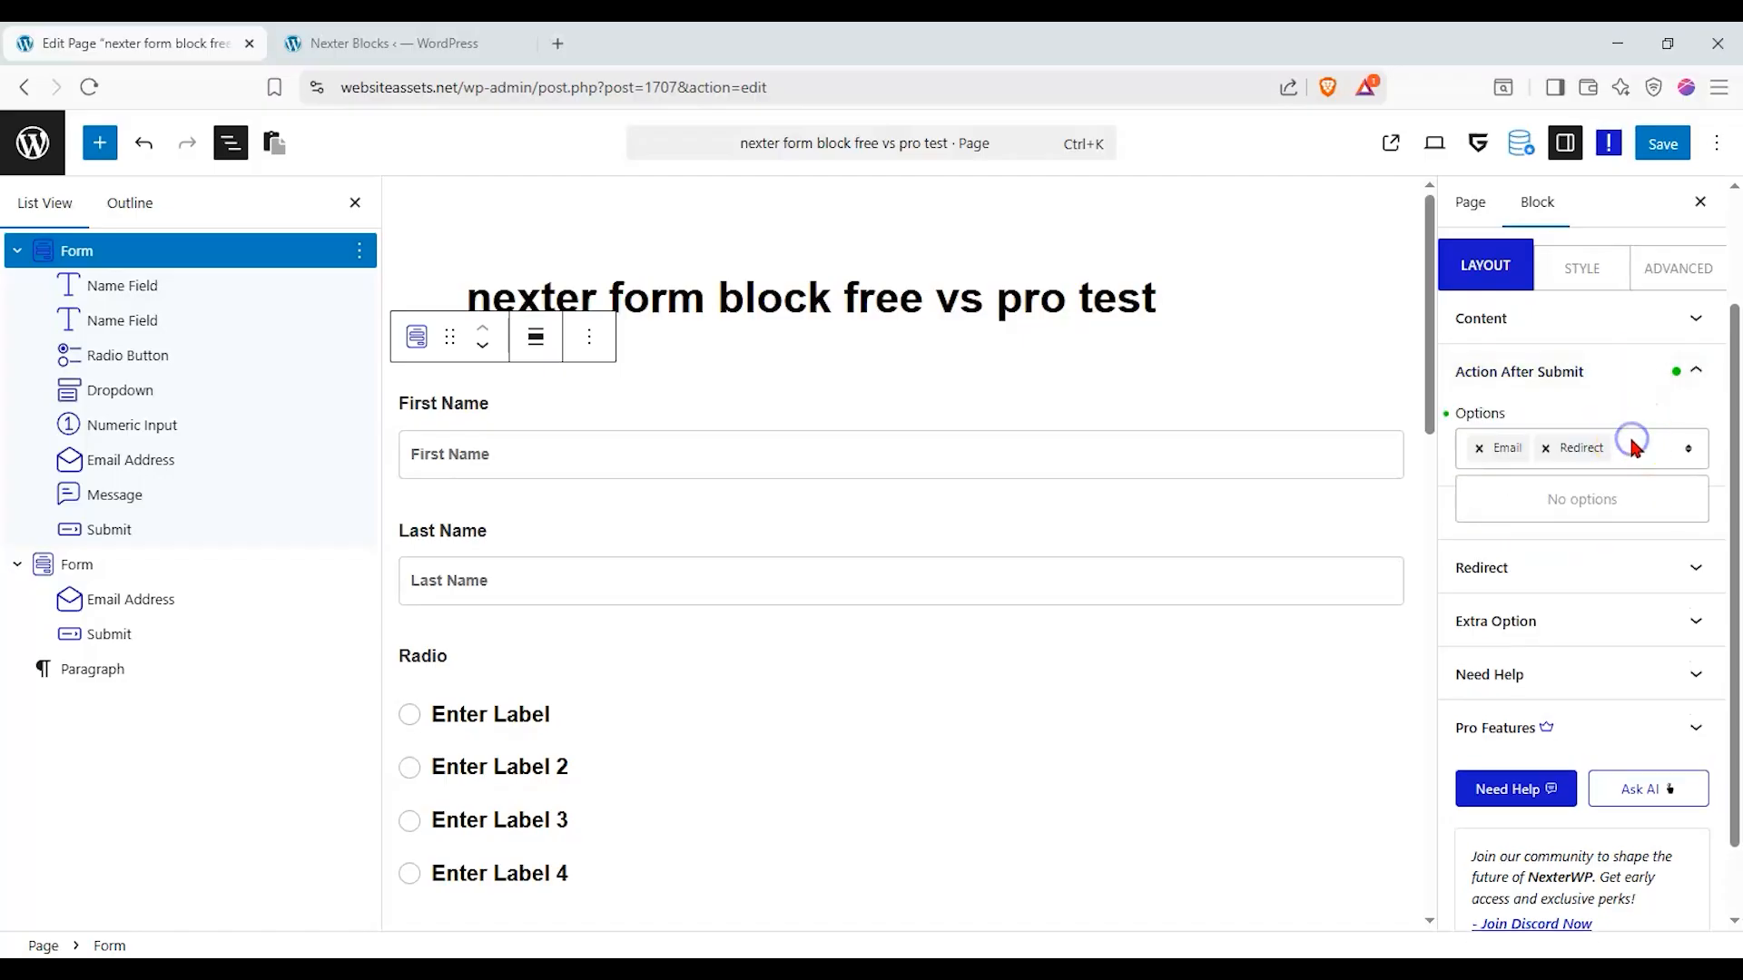
left_click(1648, 385)
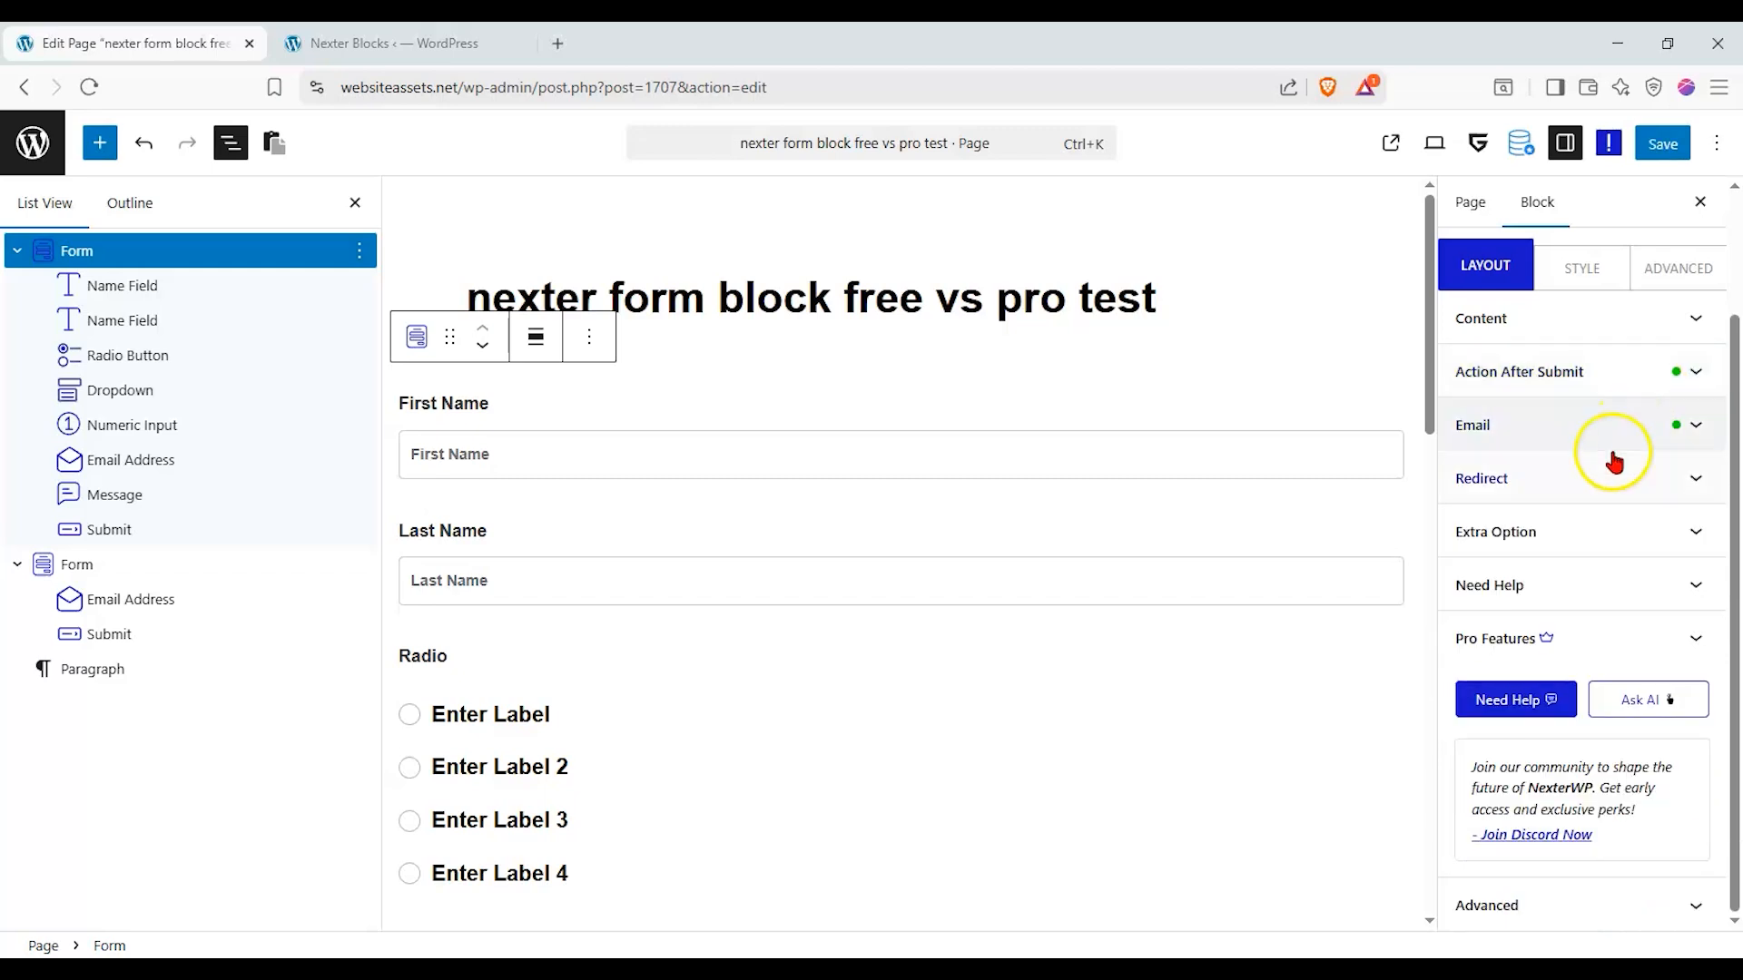
left_click(1561, 531)
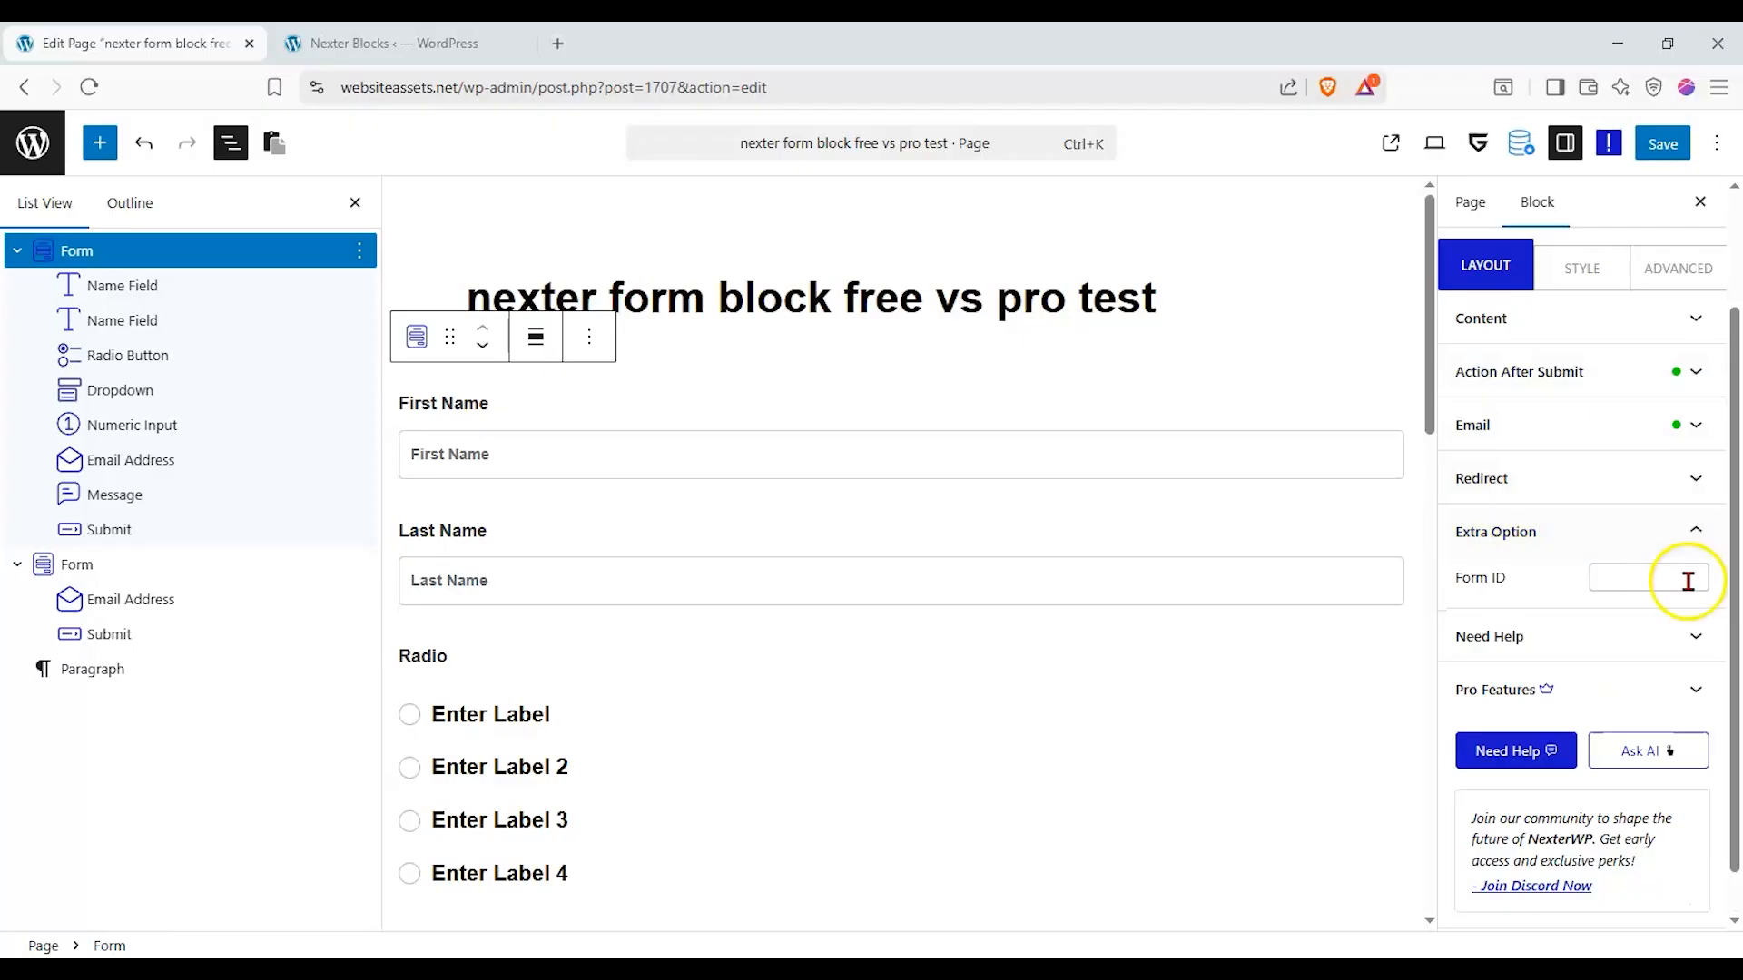
left_click(1616, 535)
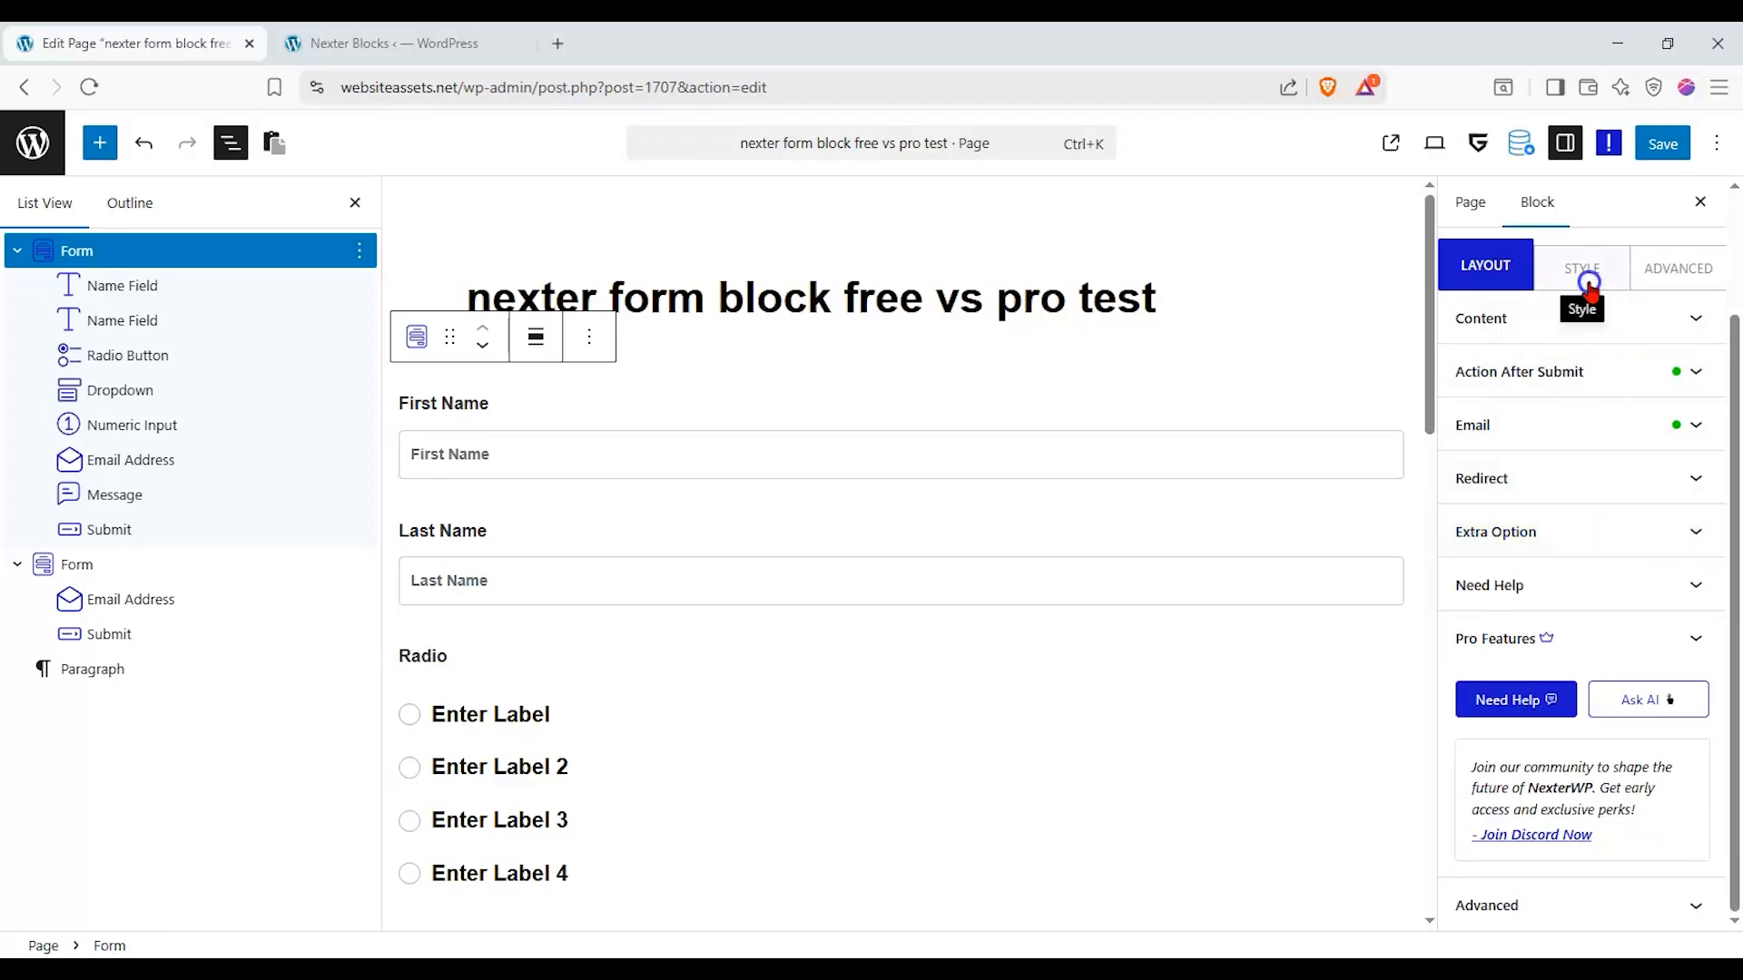
Set the contact form labels' font family to Georgia and their bottom margin to 1 px.
left_click(1588, 270)
left_click(1694, 364)
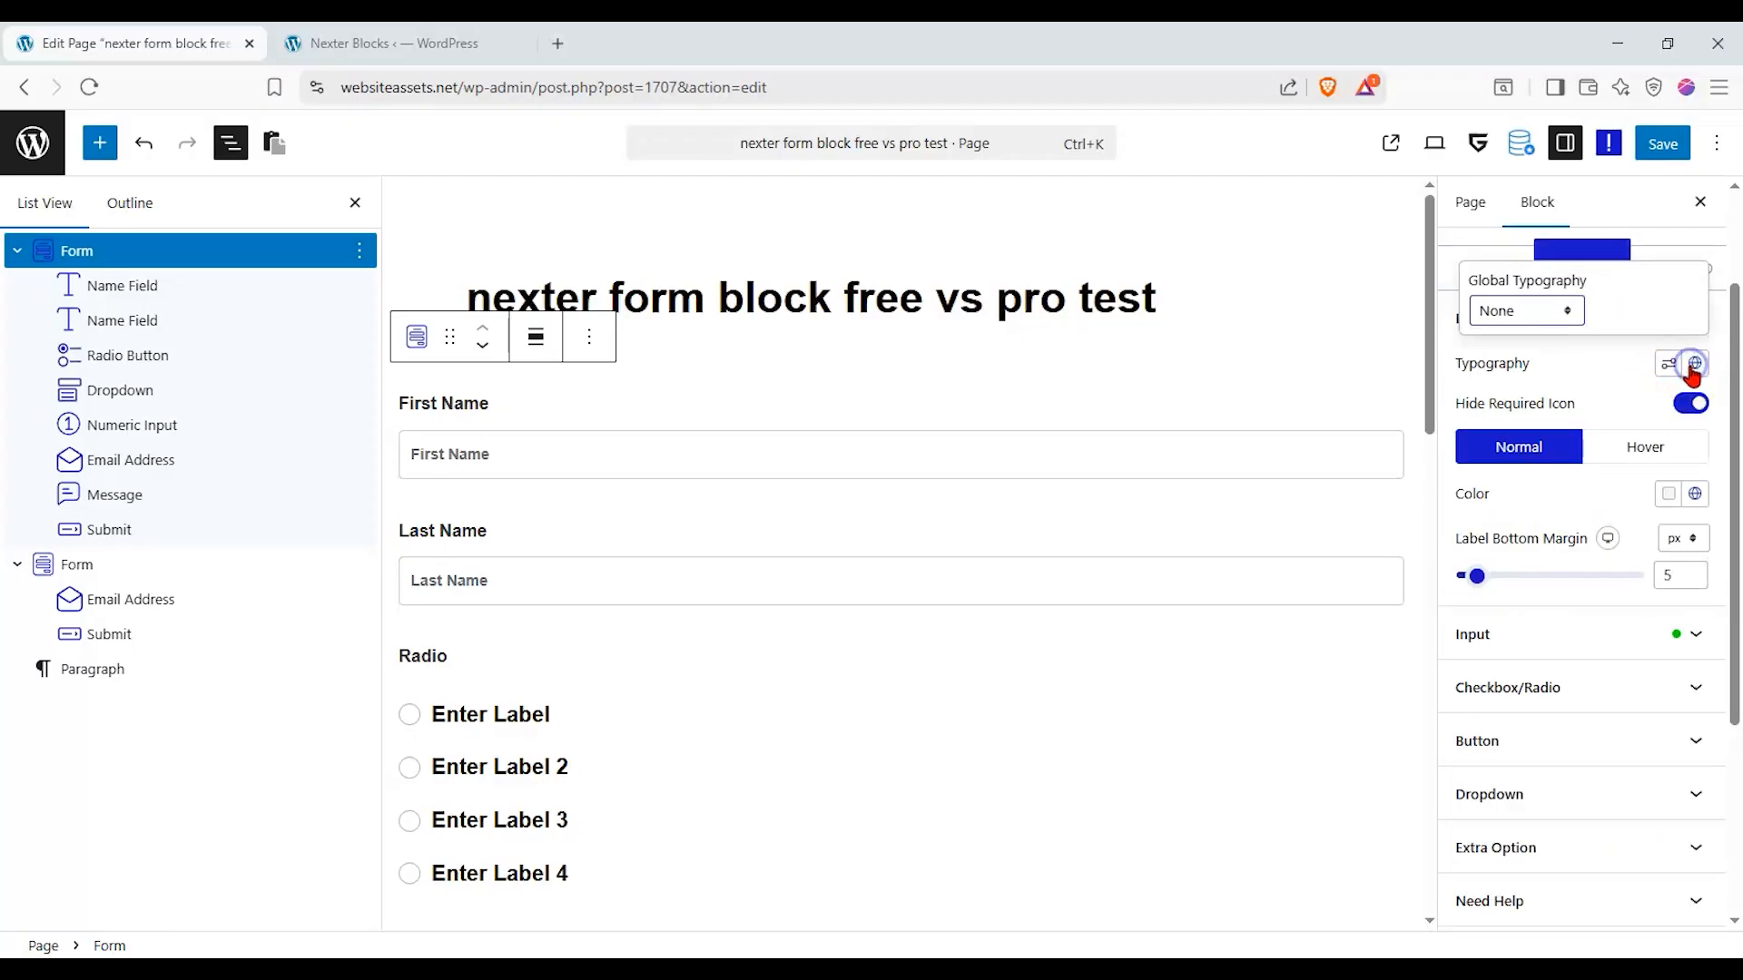
left_click(1668, 363)
left_click(1507, 445)
left_click(1507, 610)
scroll(965, 689, "down", 6)
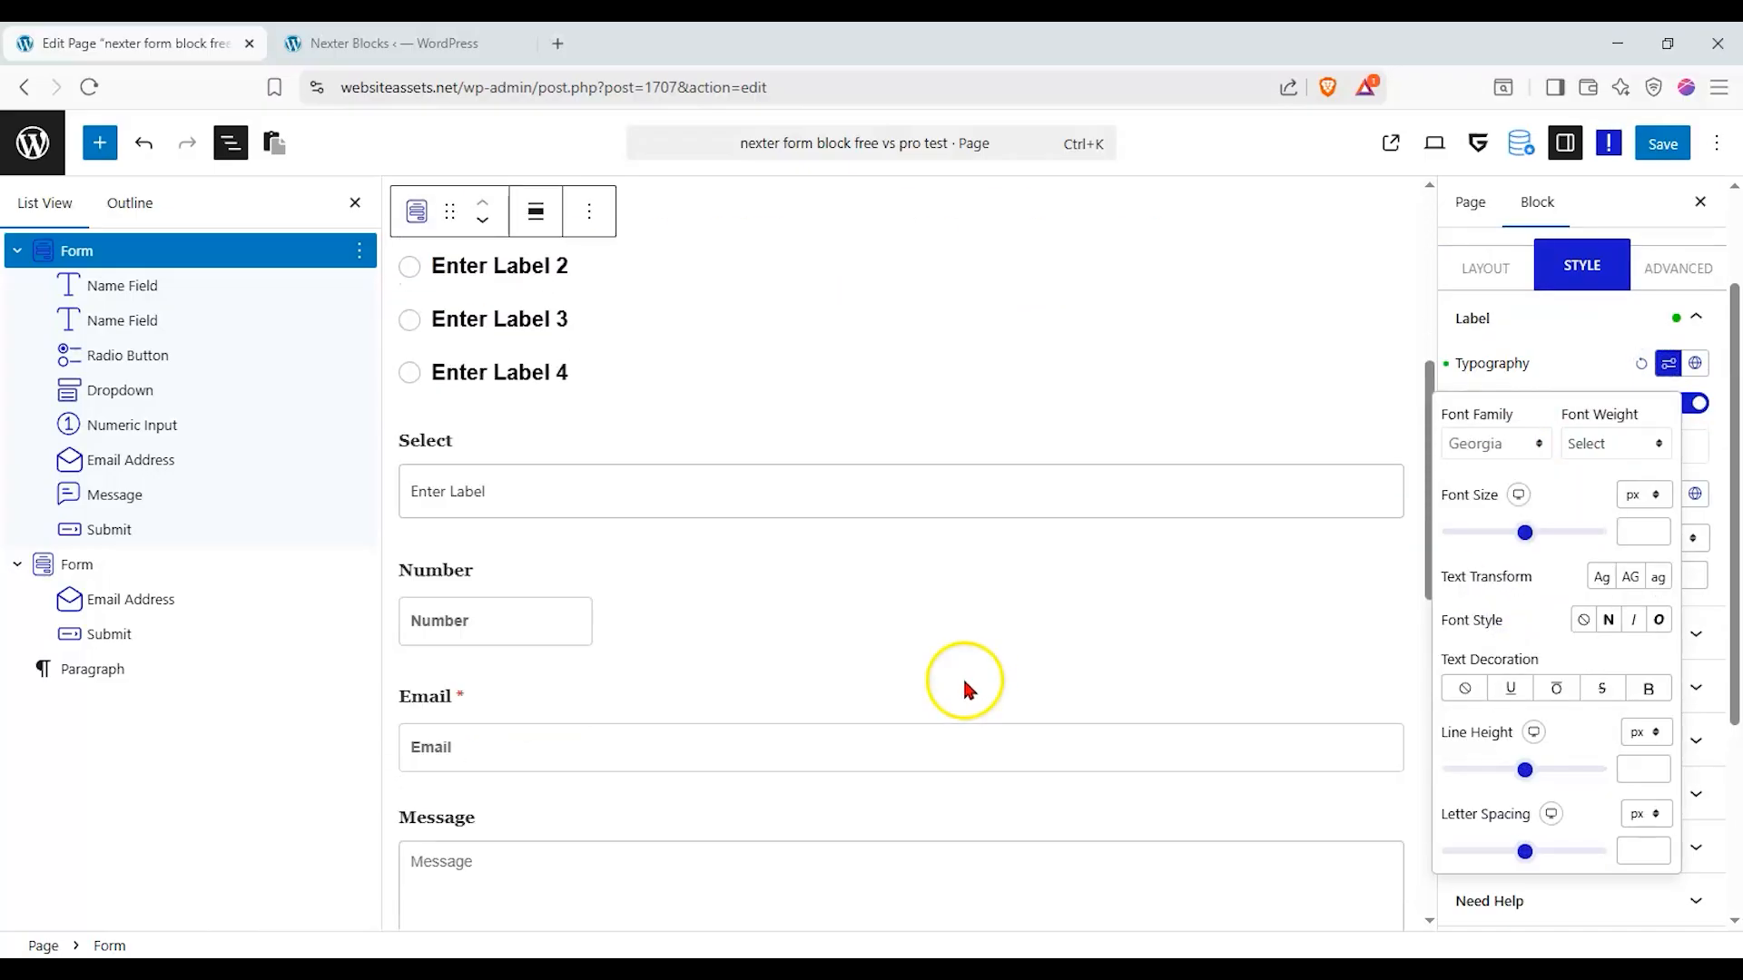
scroll(976, 699, "up", 3)
left_click(1576, 384)
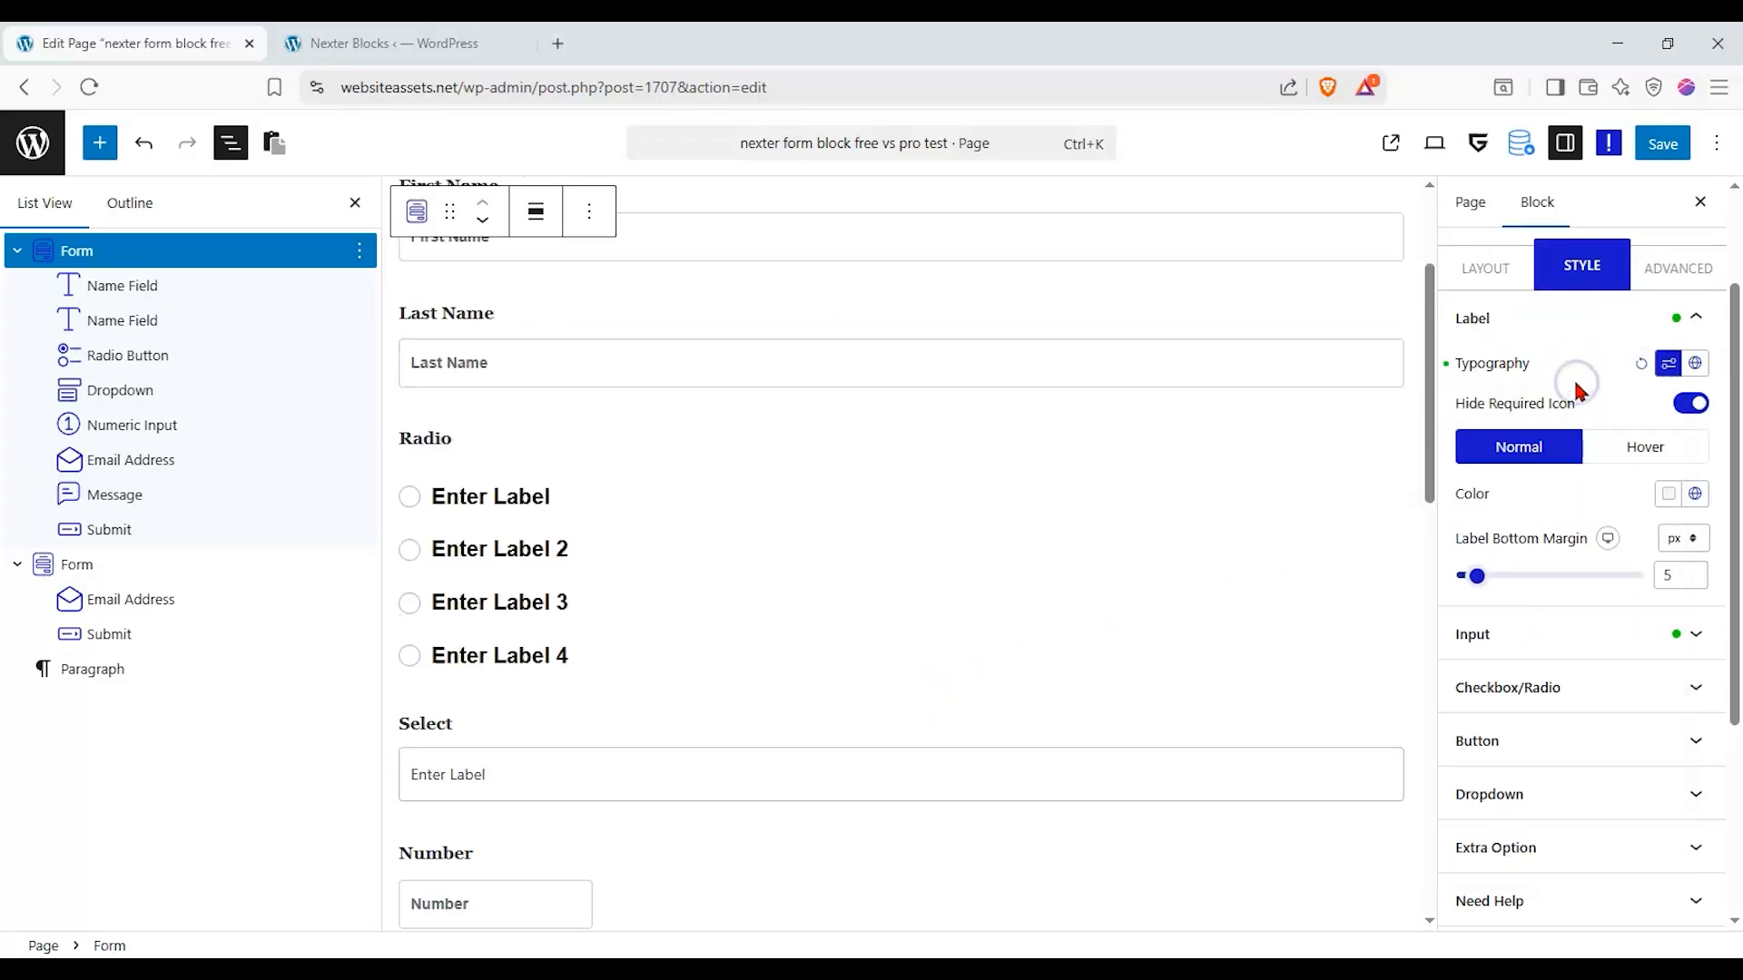
left_click_drag(1477, 575, 1481, 577)
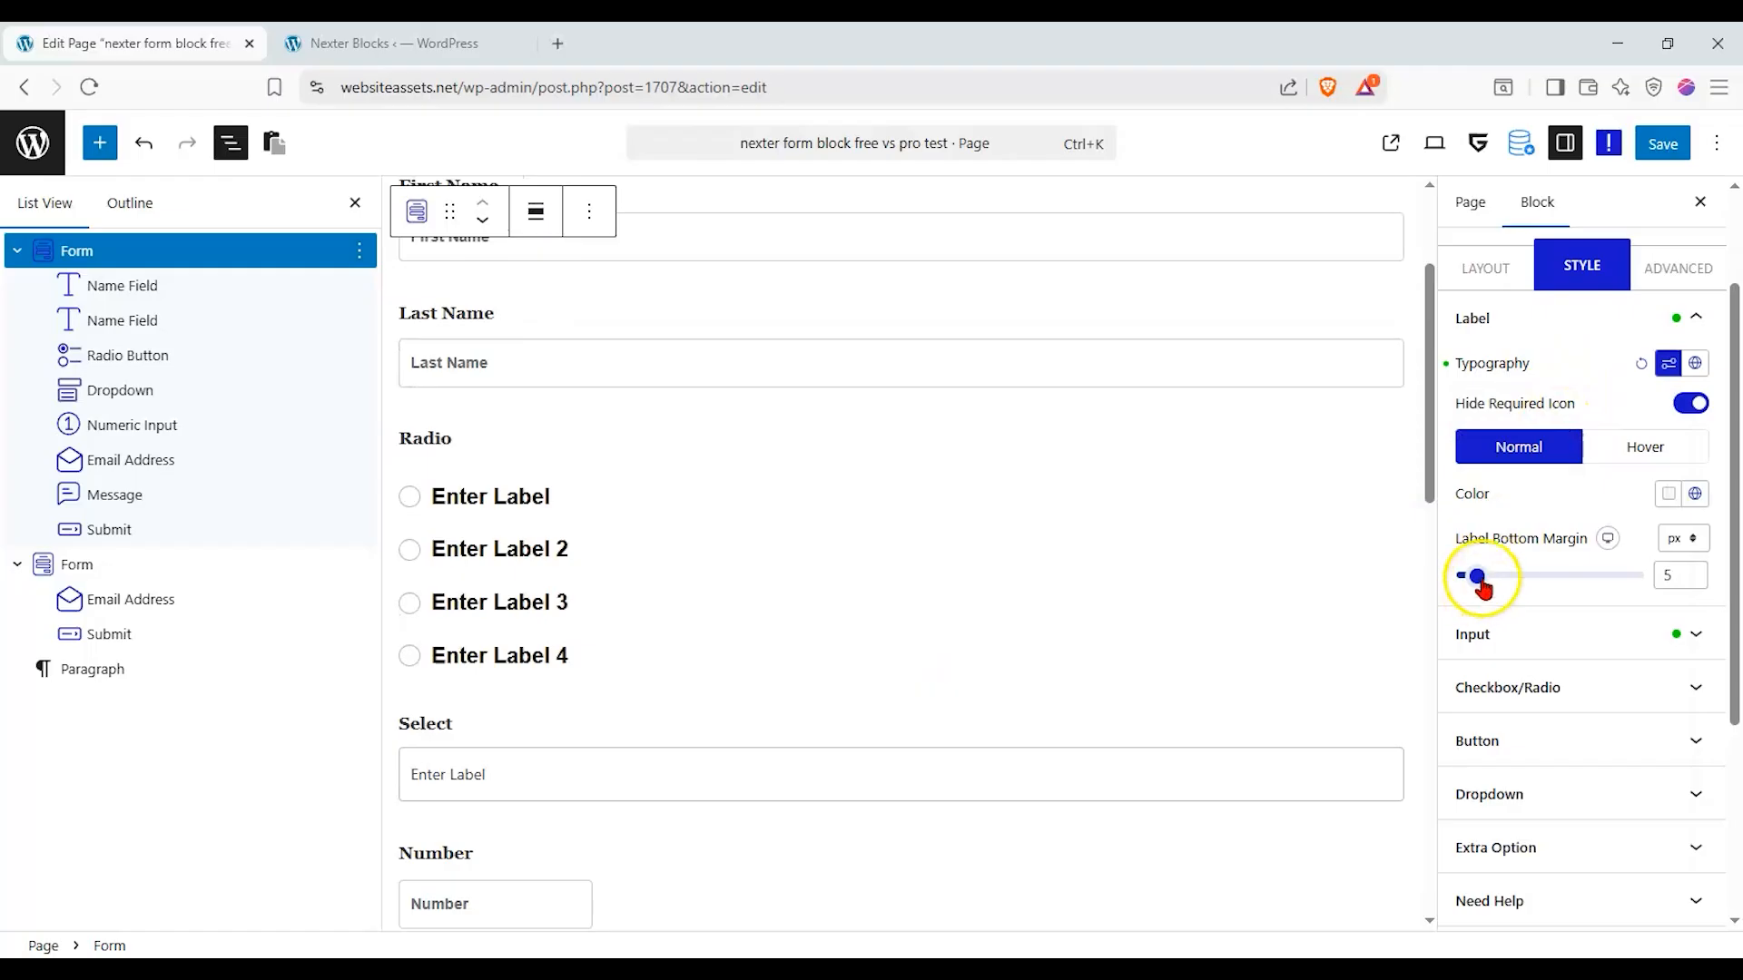
Examine the contact form's Input style settings, including its Normal and Hover states.
scroll(1598, 544, "down", 1)
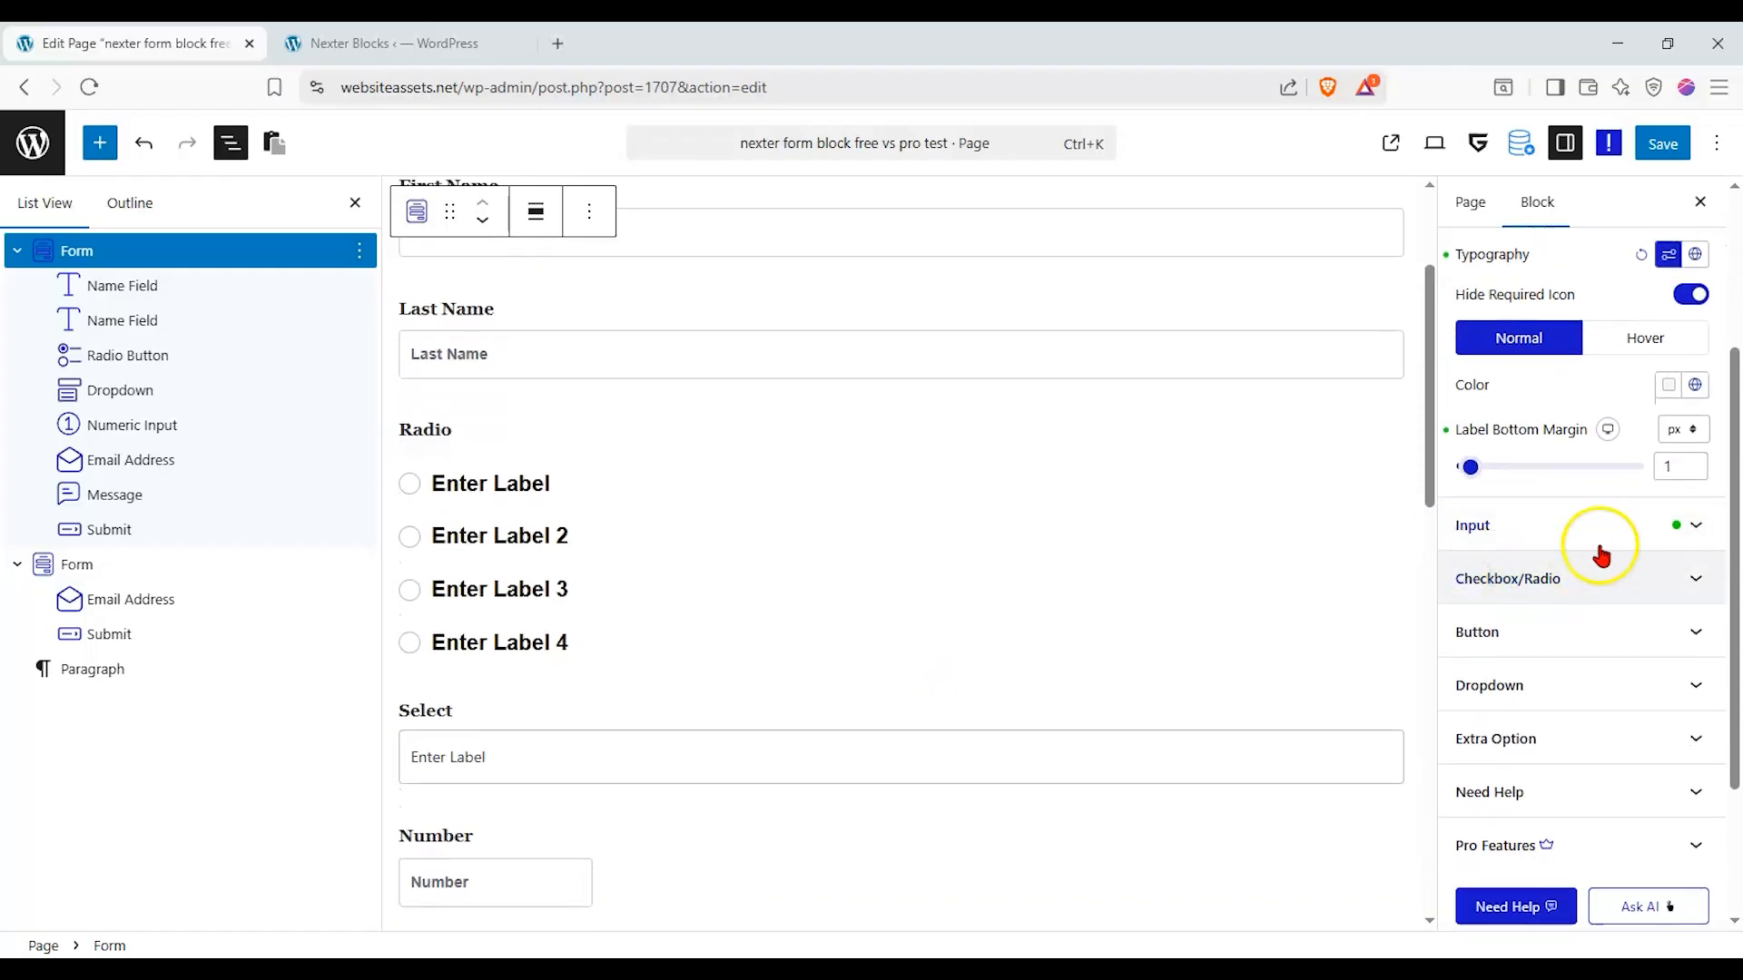
left_click(1597, 537)
left_click(1583, 401)
left_click(1506, 400)
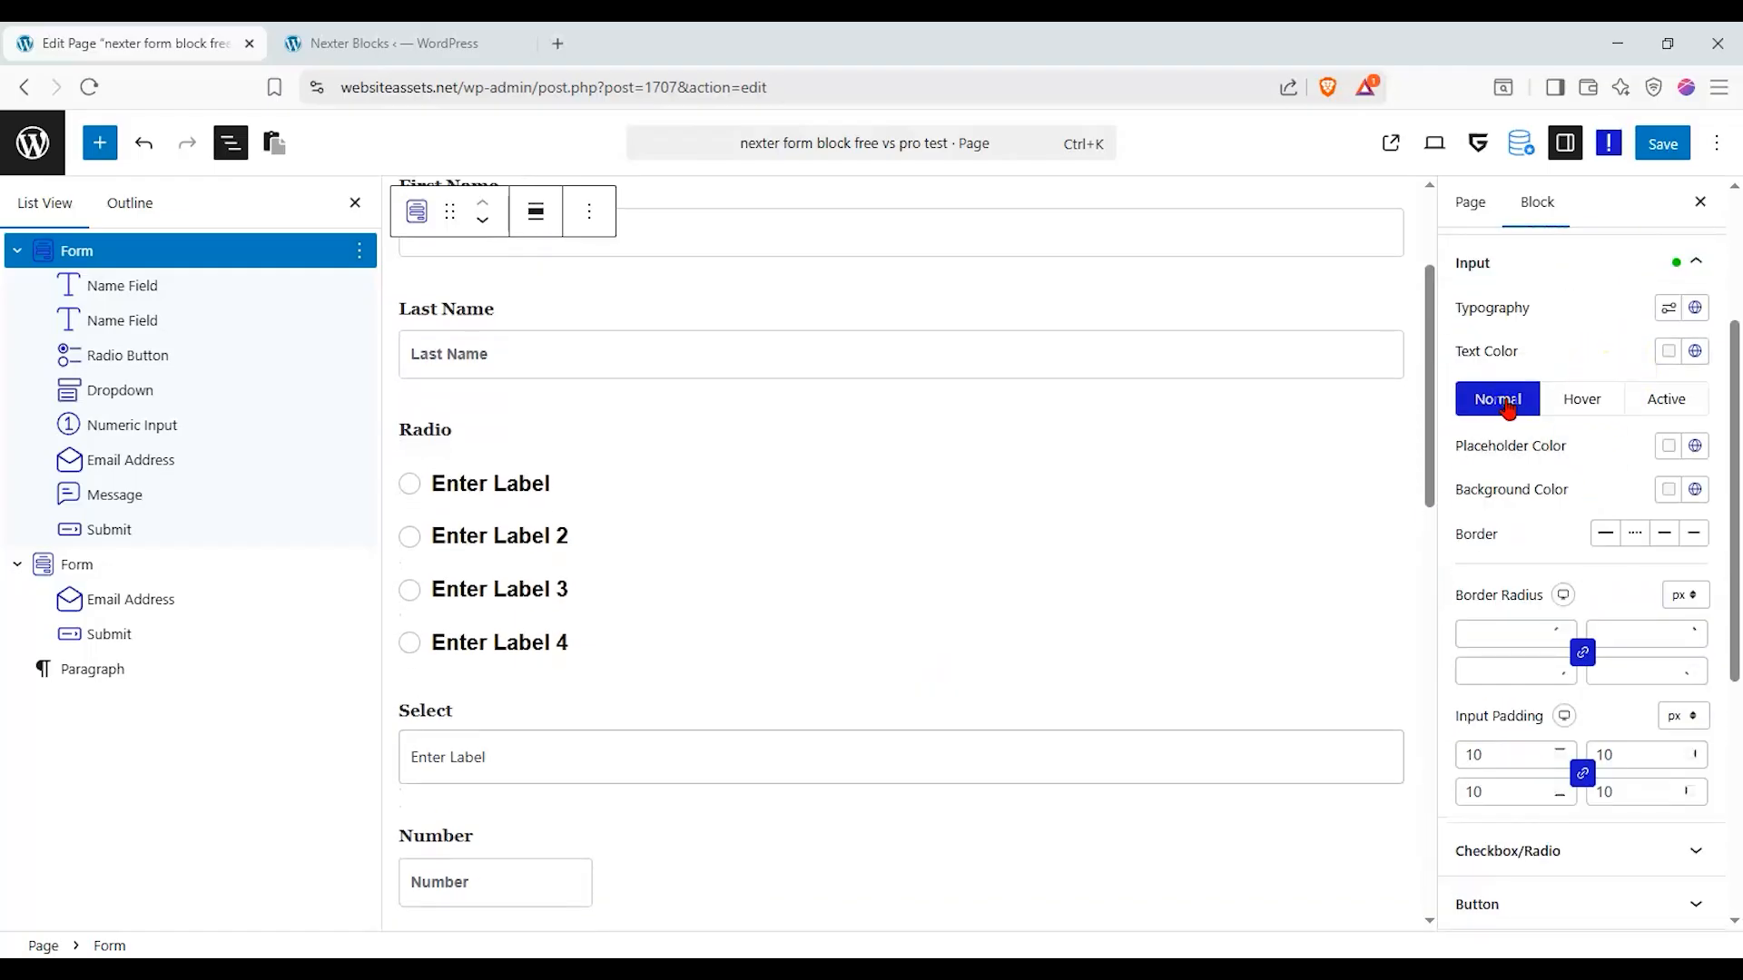
scroll(1044, 581, "up", 1)
scroll(1270, 544, "up", 1)
scroll(1461, 481, "up", 3)
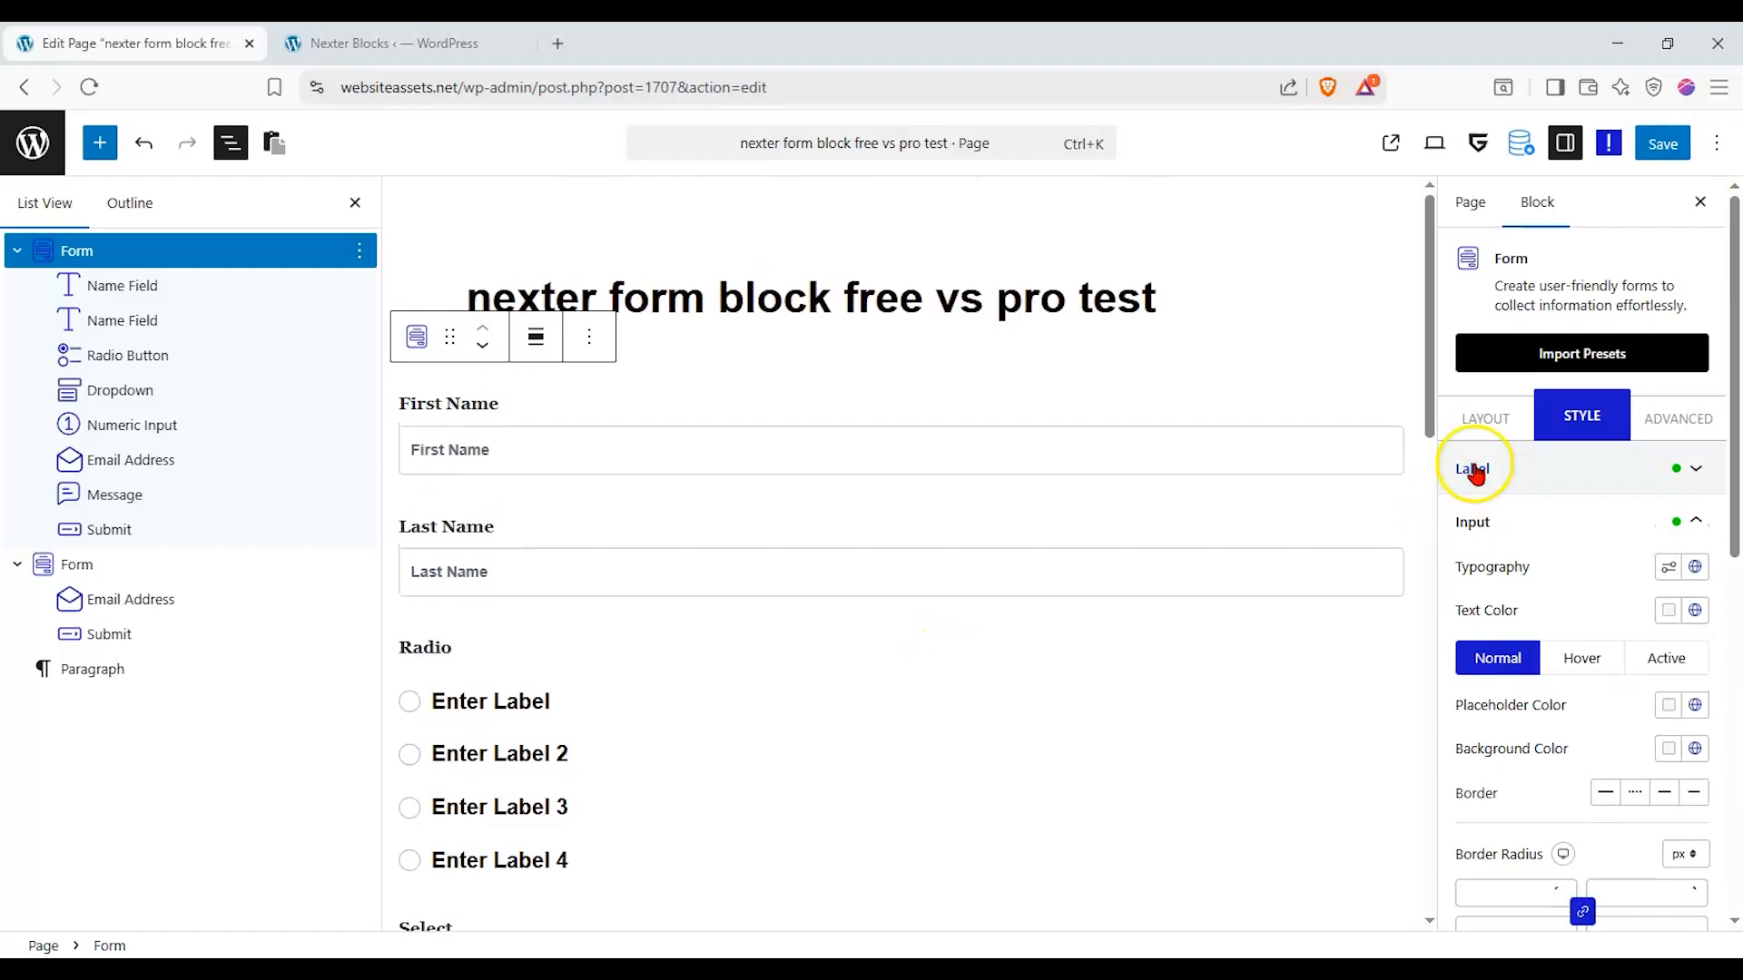
Review the contact form's Advanced settings, including Nexter Extras, On Scroll Animation, Border, Background and Responsive.
left_click(1678, 419)
left_click(1584, 468)
left_click(1593, 467)
scroll(1571, 708, "down", 1)
left_click(1577, 636)
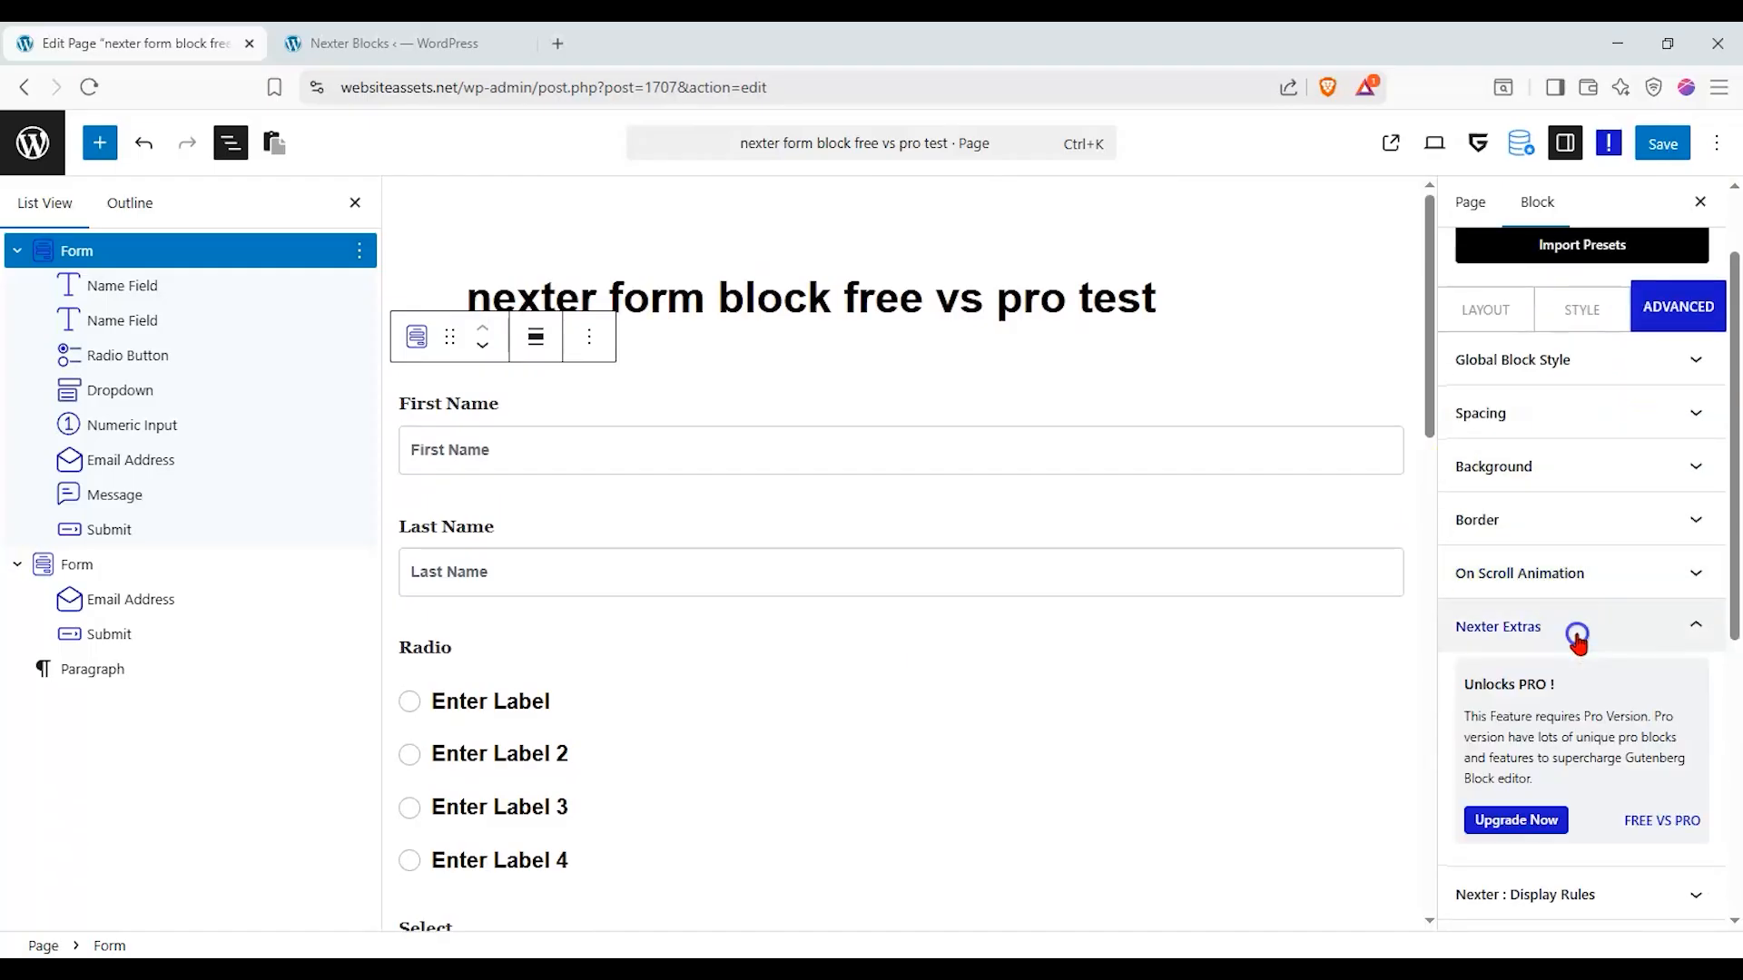
left_click_drag(1493, 684, 1561, 685)
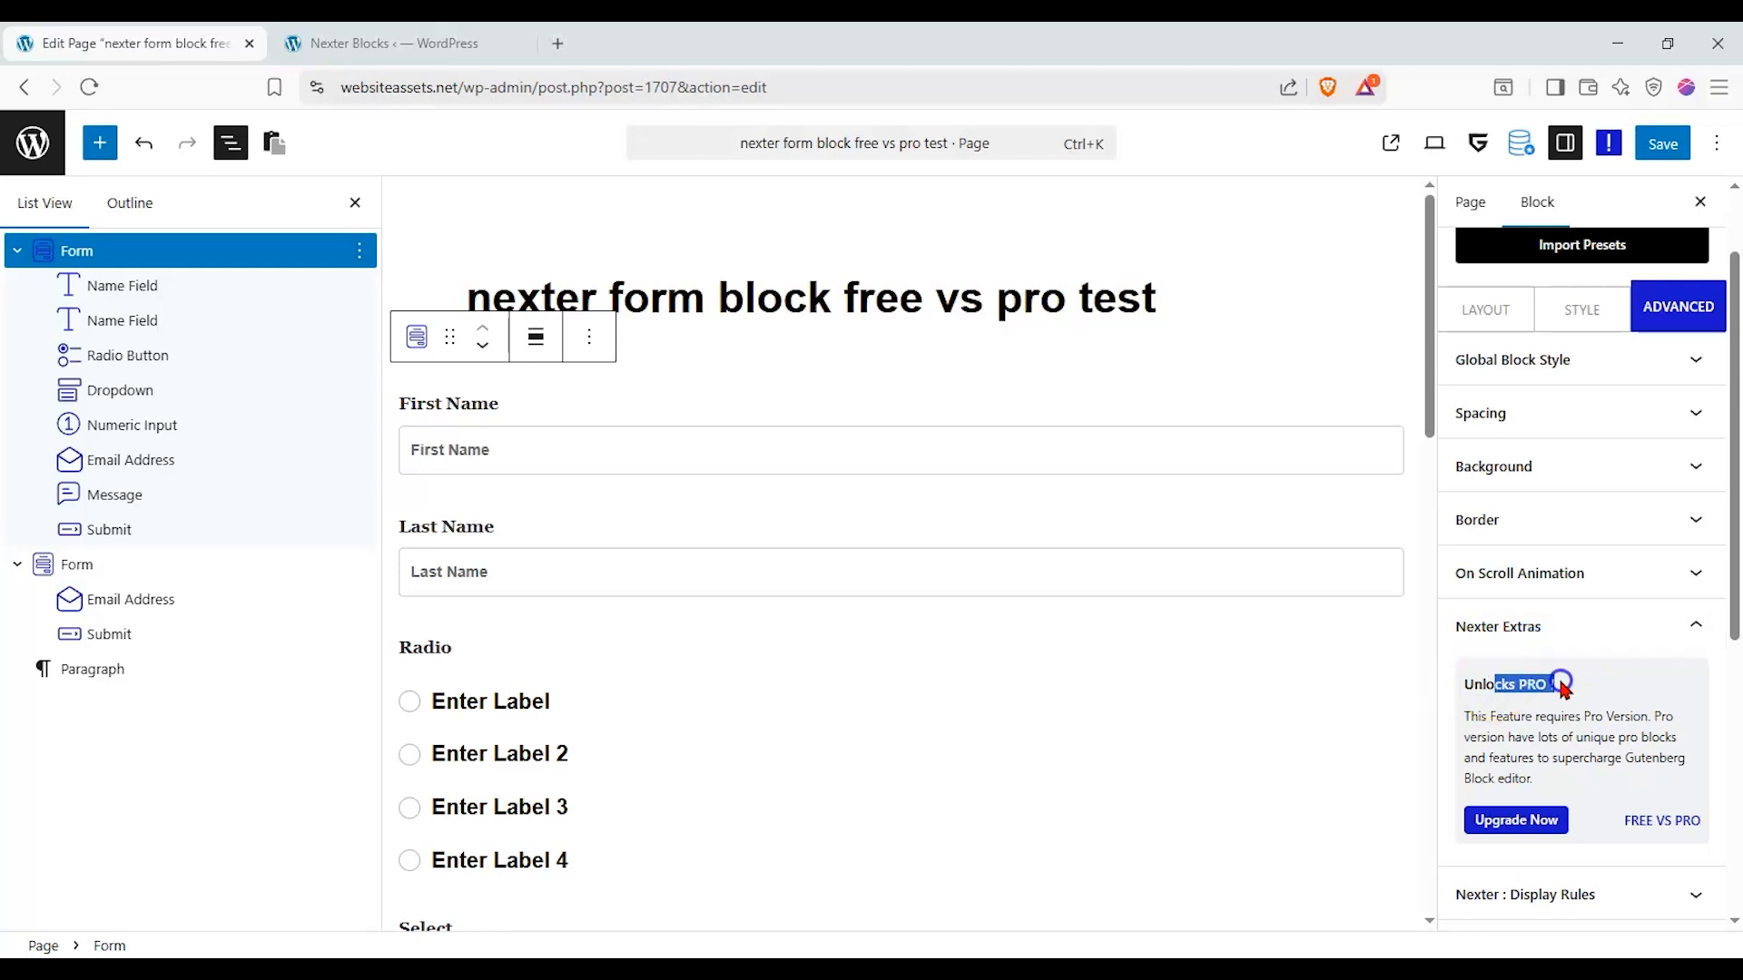
left_click(1579, 577)
left_click(1585, 537)
left_click(1580, 481)
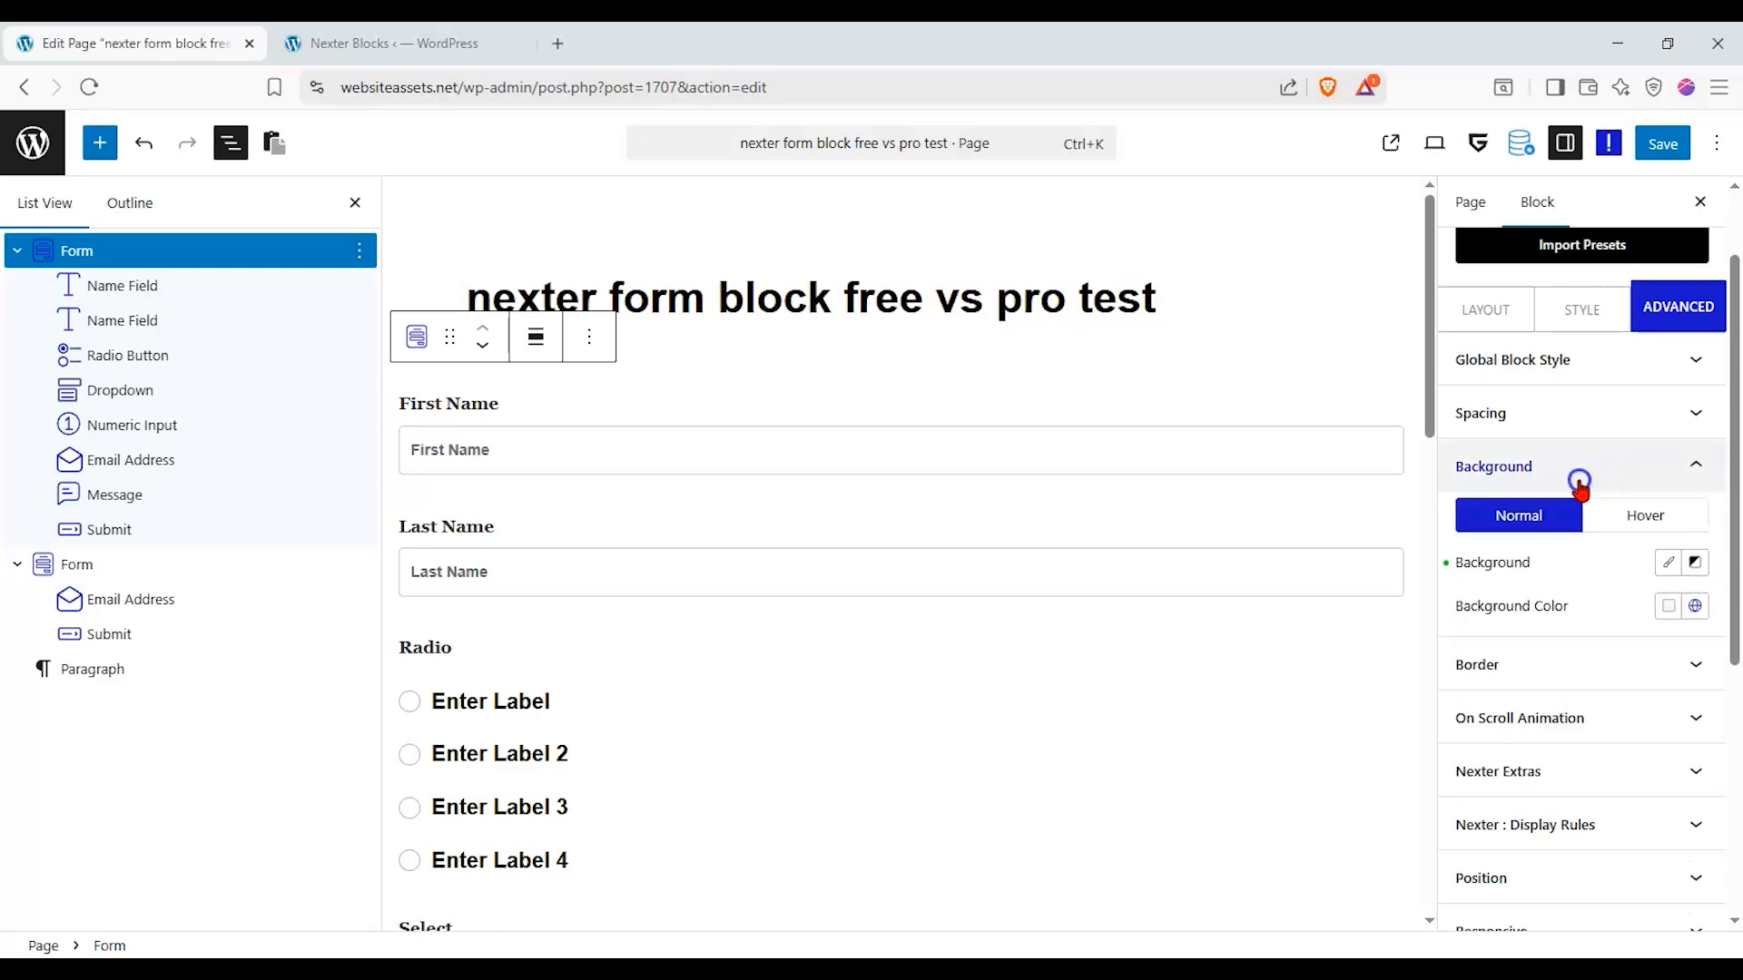
left_click(1579, 483)
left_click(1528, 785)
left_click(1530, 787)
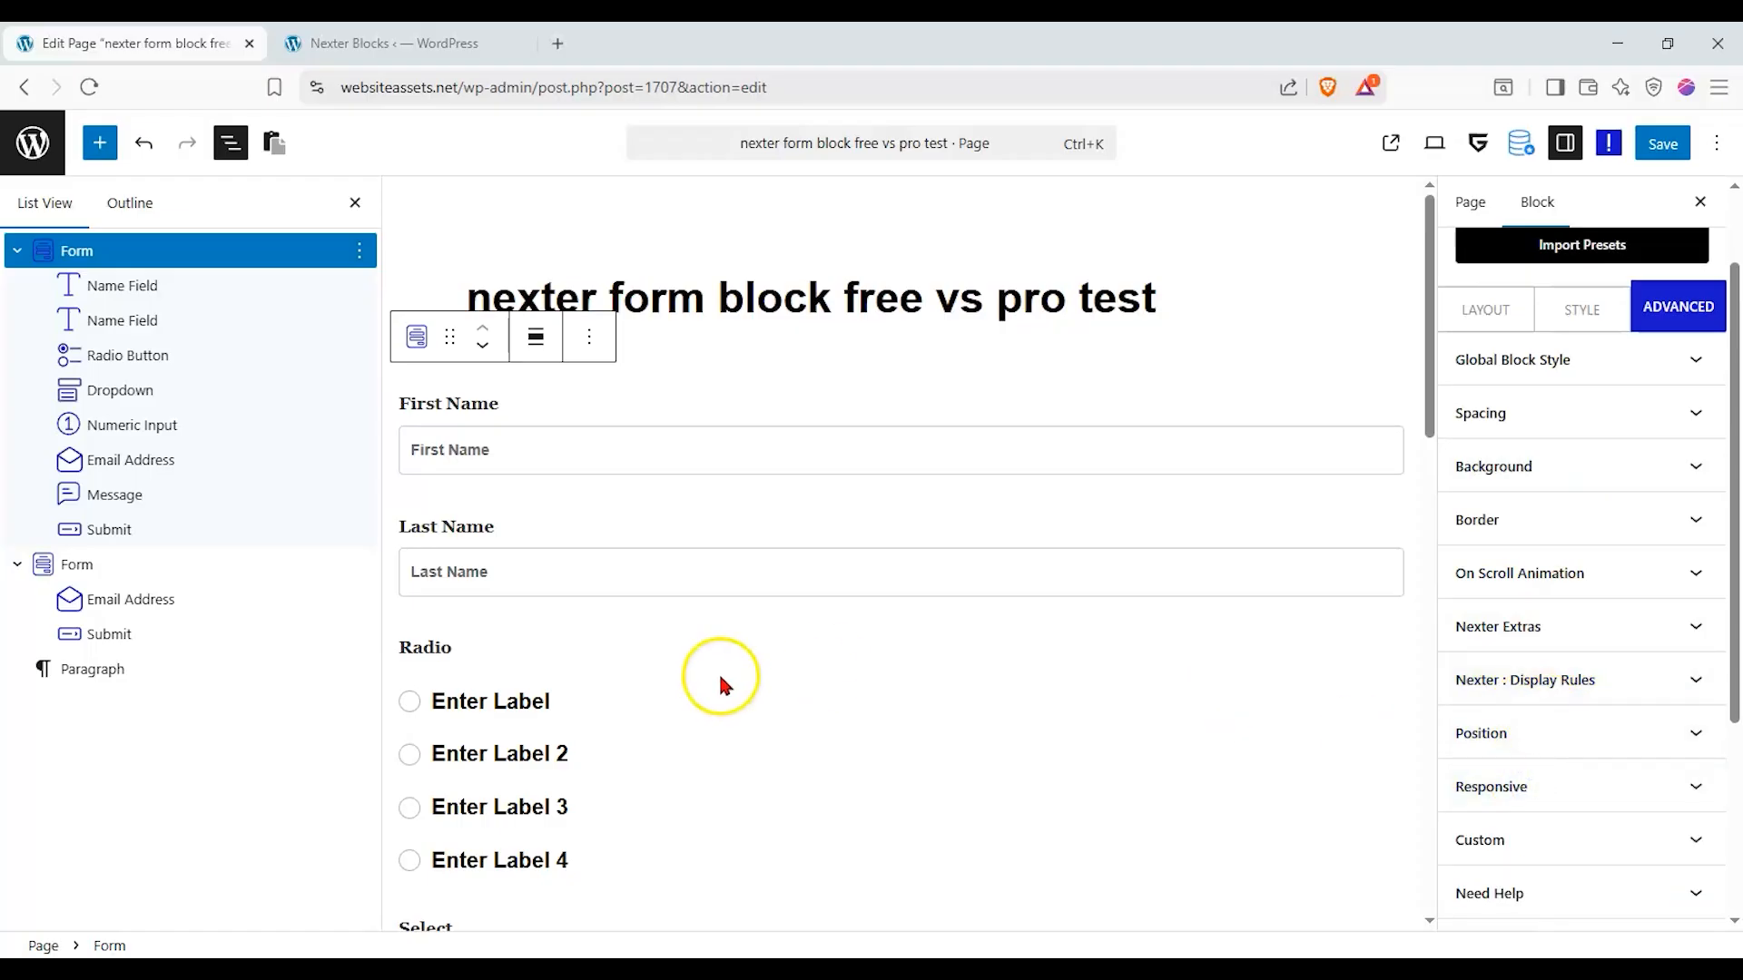
Enable Help Text, Required and Additional Validation for the First Name field.
scroll(722, 672, "down", 2)
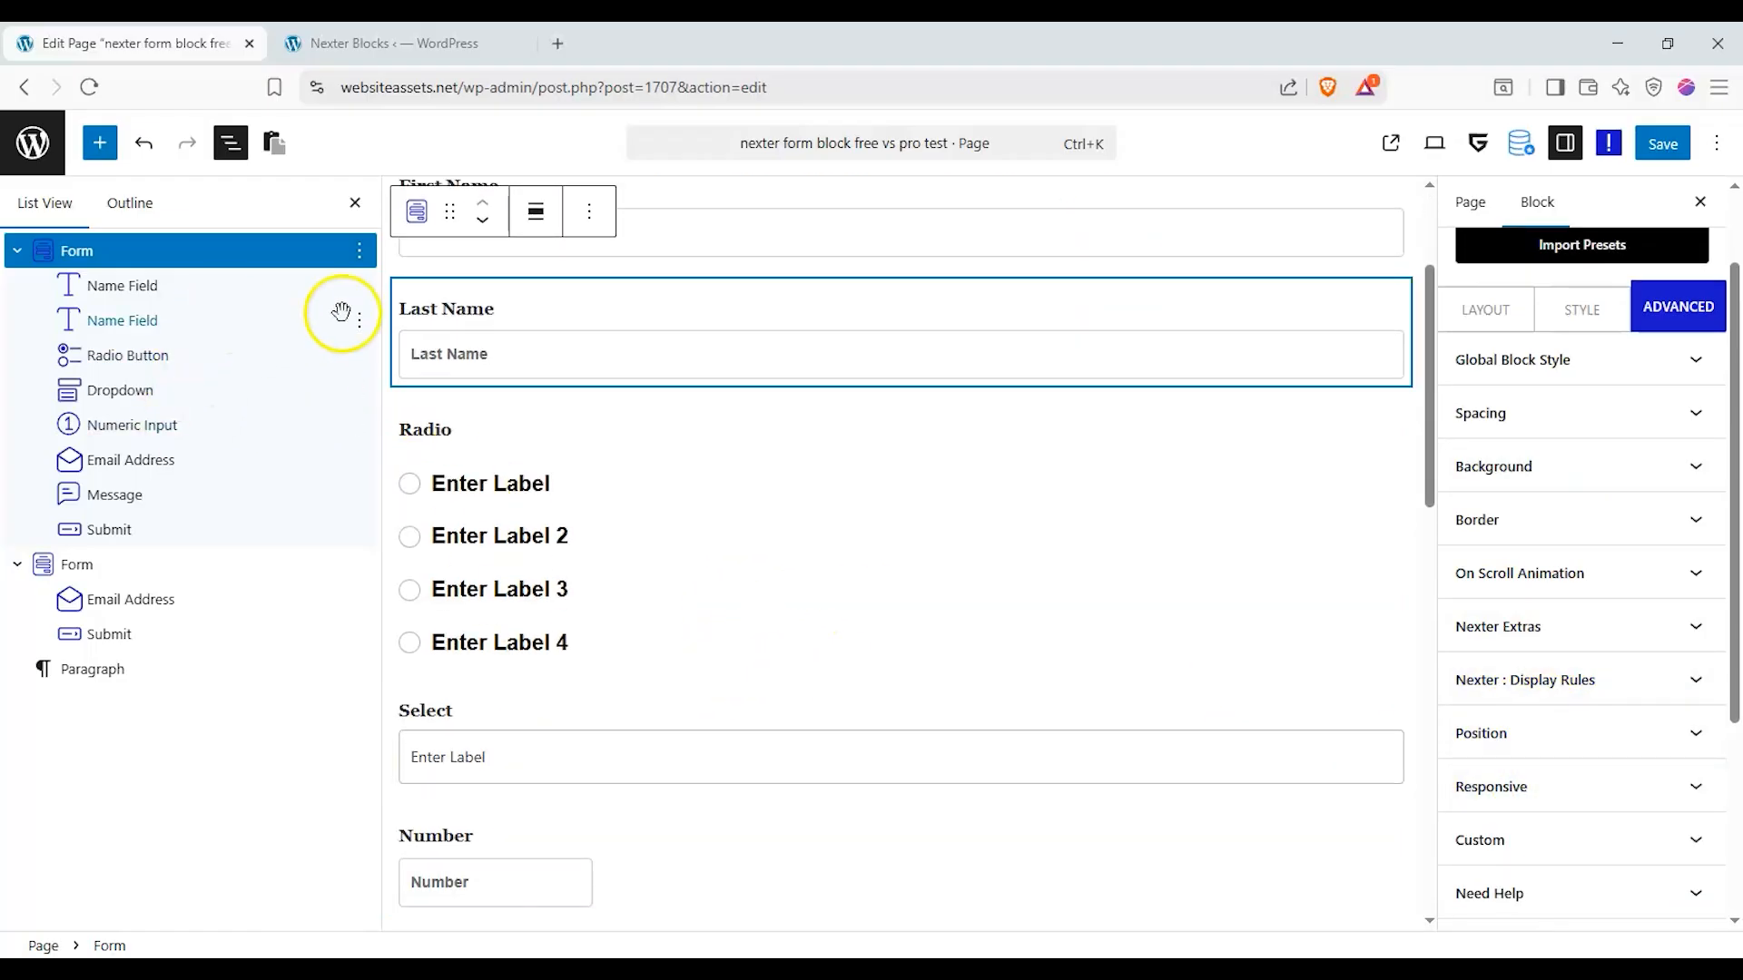
scroll(779, 494, "up", 2)
mouse_move(780, 497)
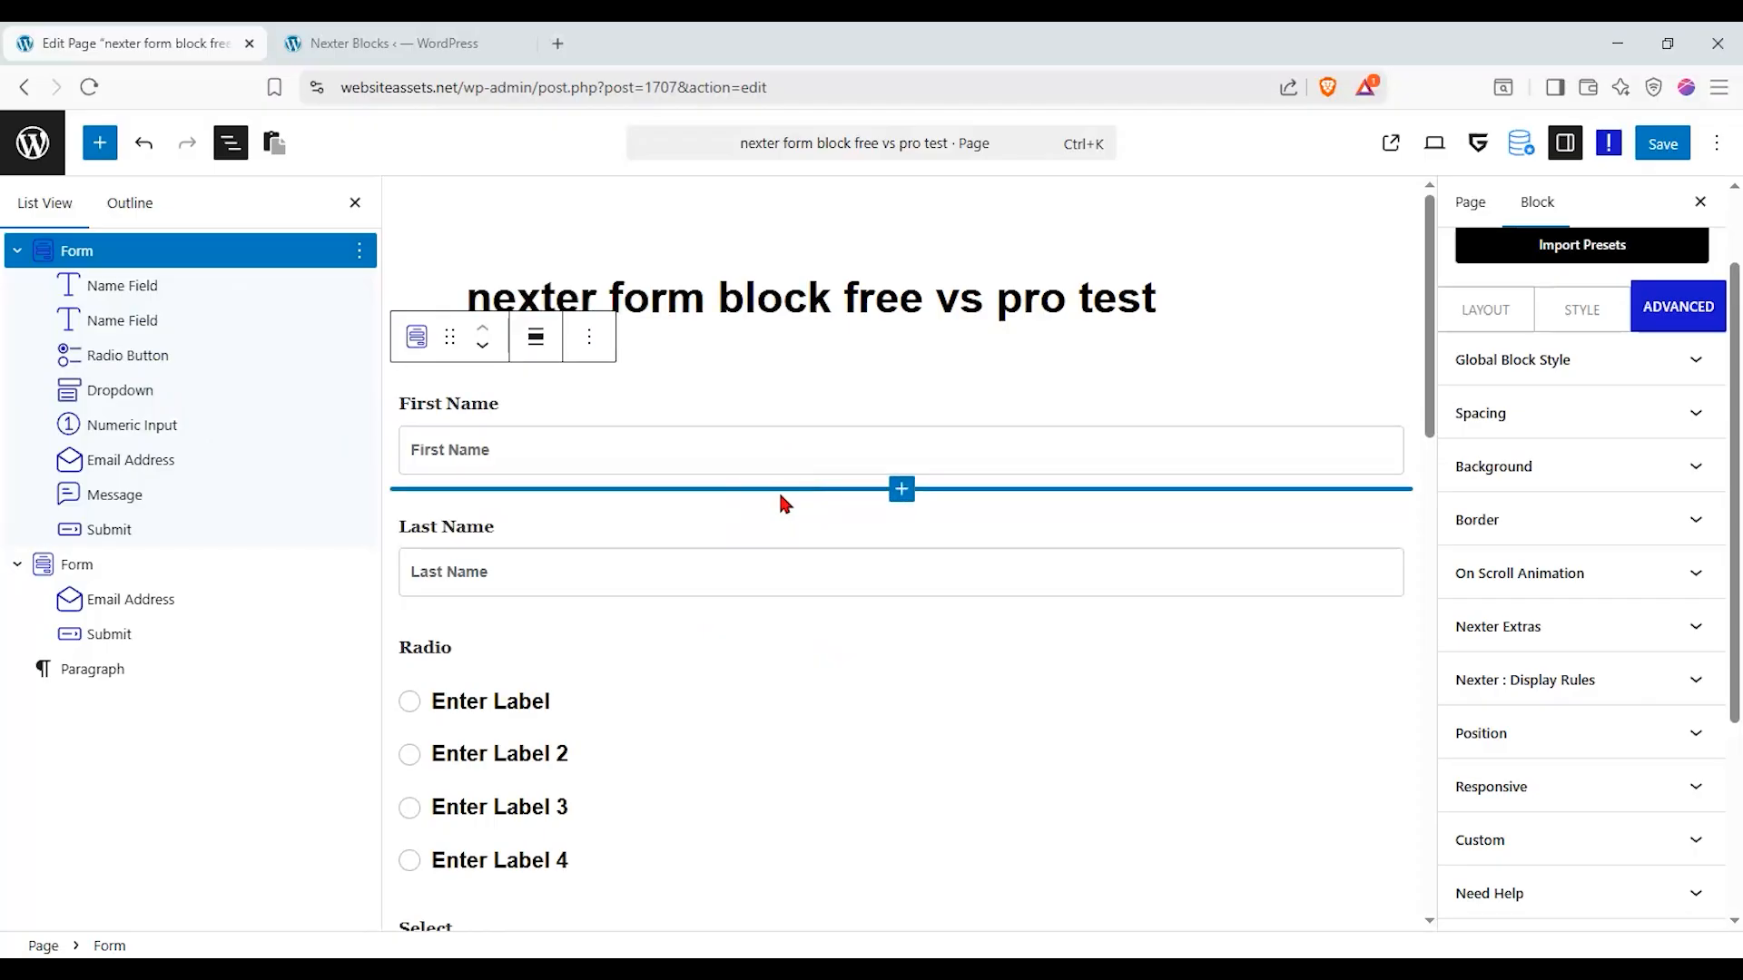
left_click(215, 287)
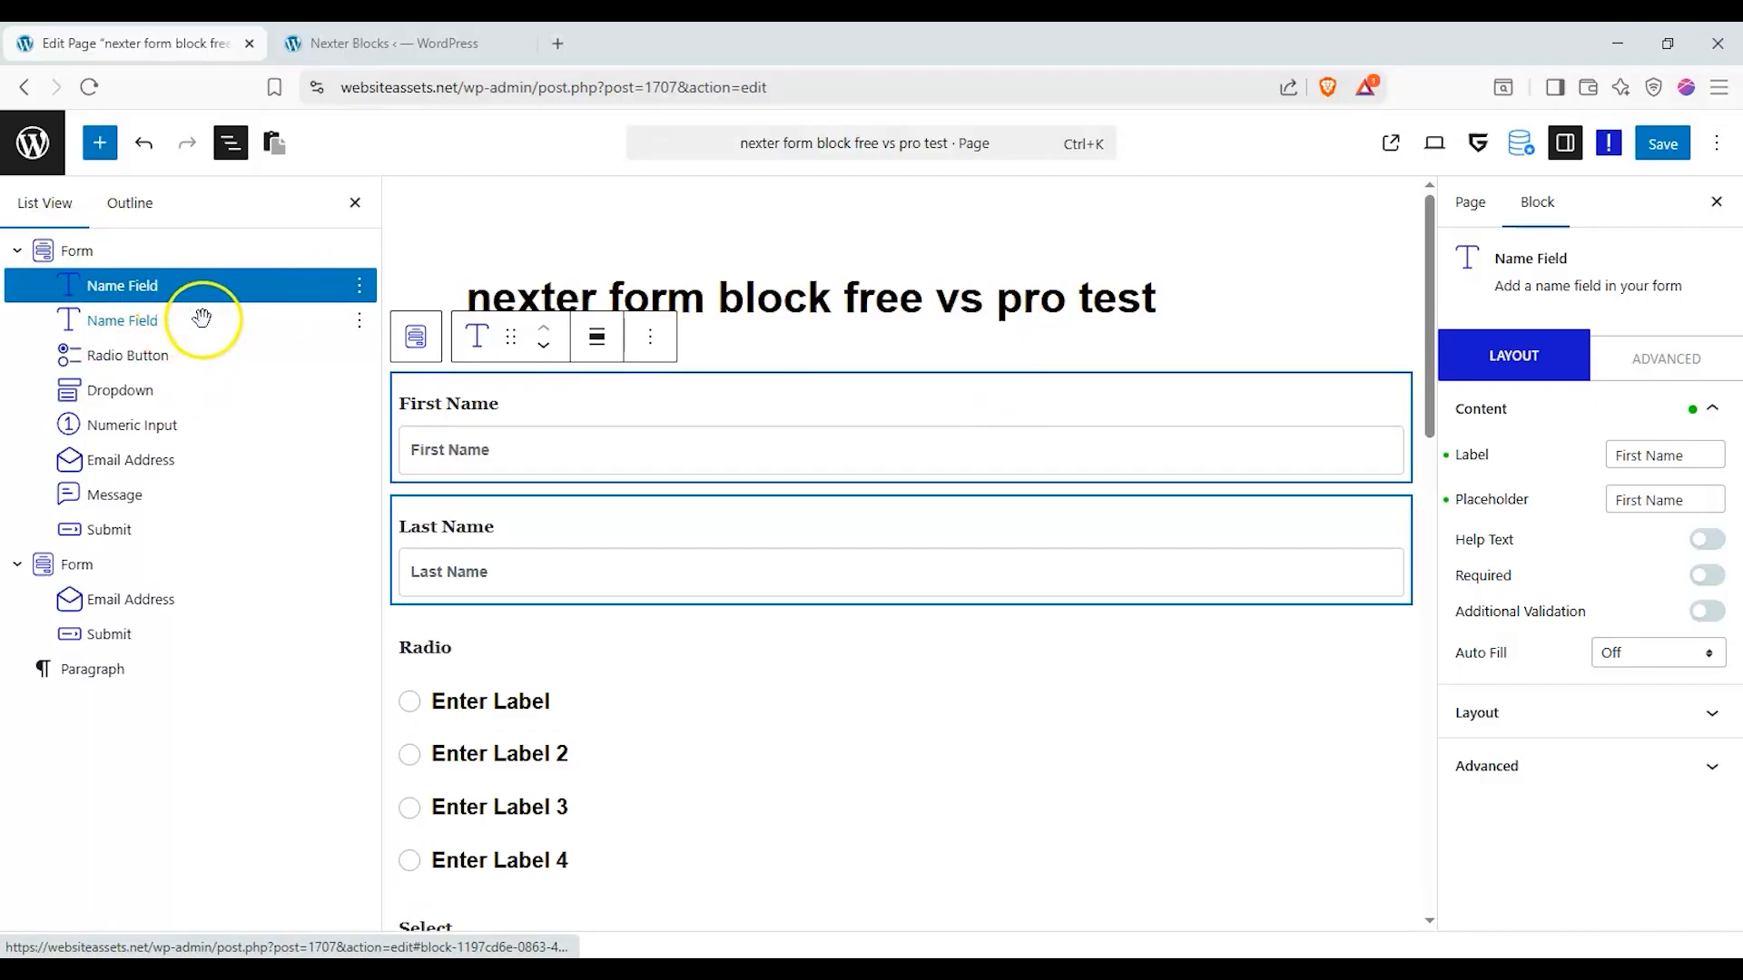
left_click(1706, 541)
left_click(1705, 664)
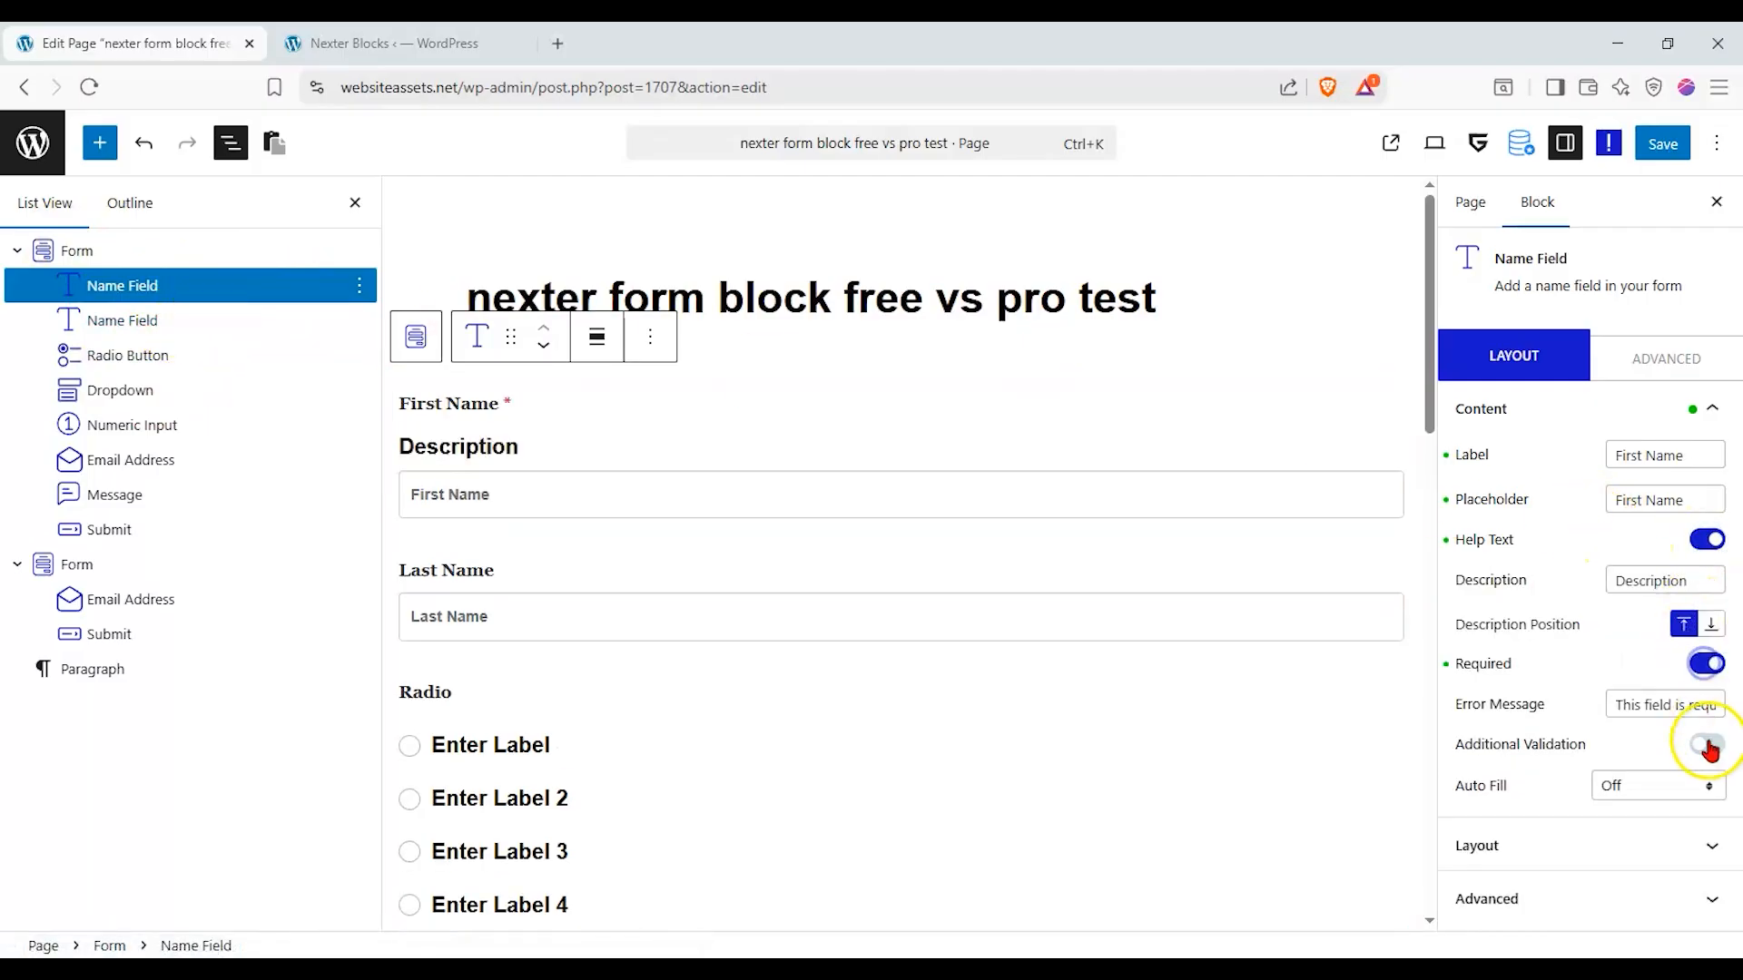
left_click(1701, 743)
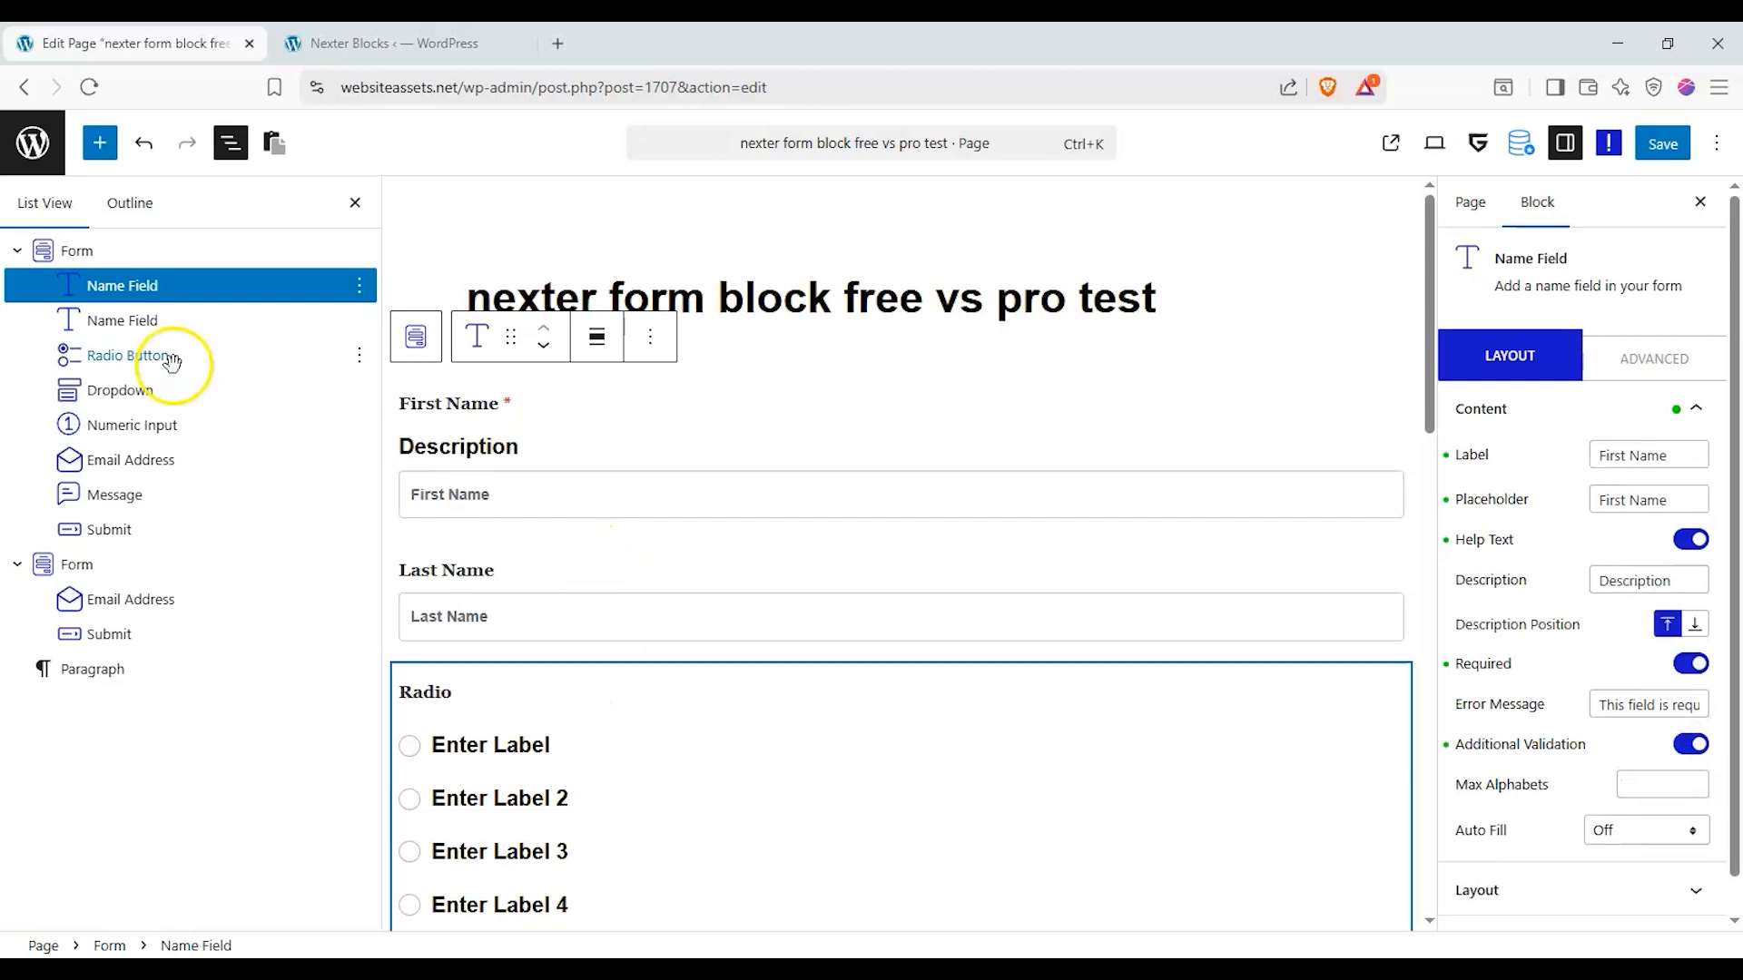
View both name fields' settings, and return to the contact form's Content settings to check its layout types.
left_click(145, 319)
left_click(142, 288)
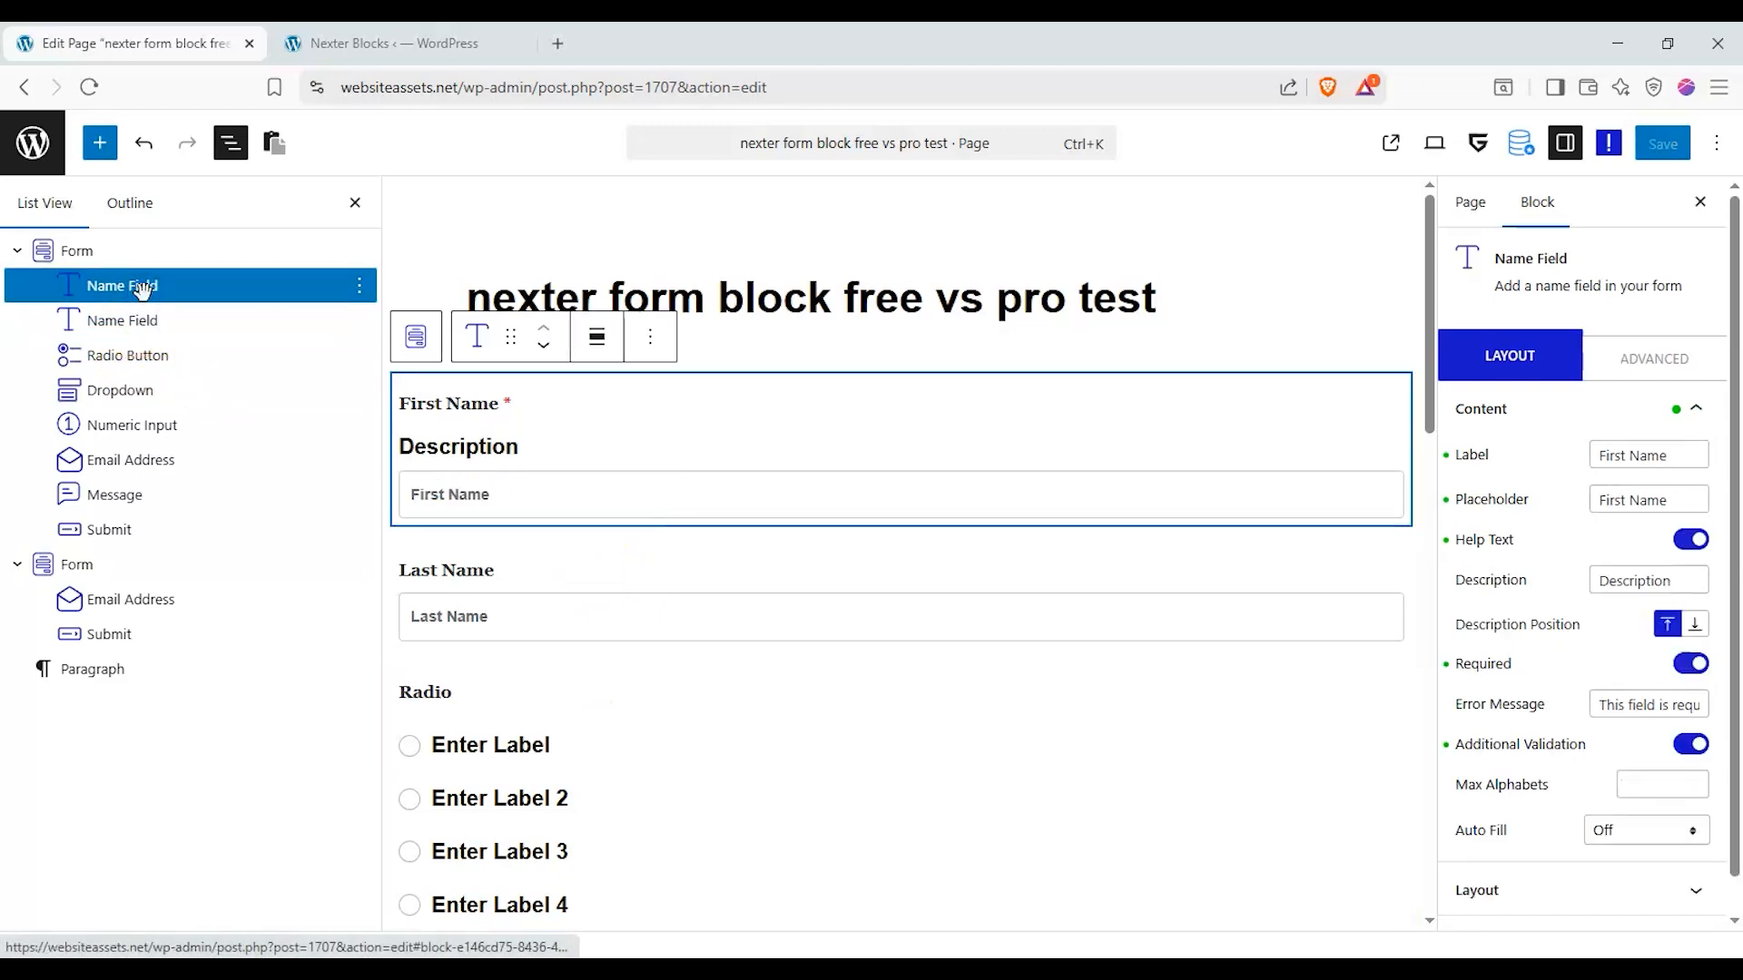
left_click(138, 252)
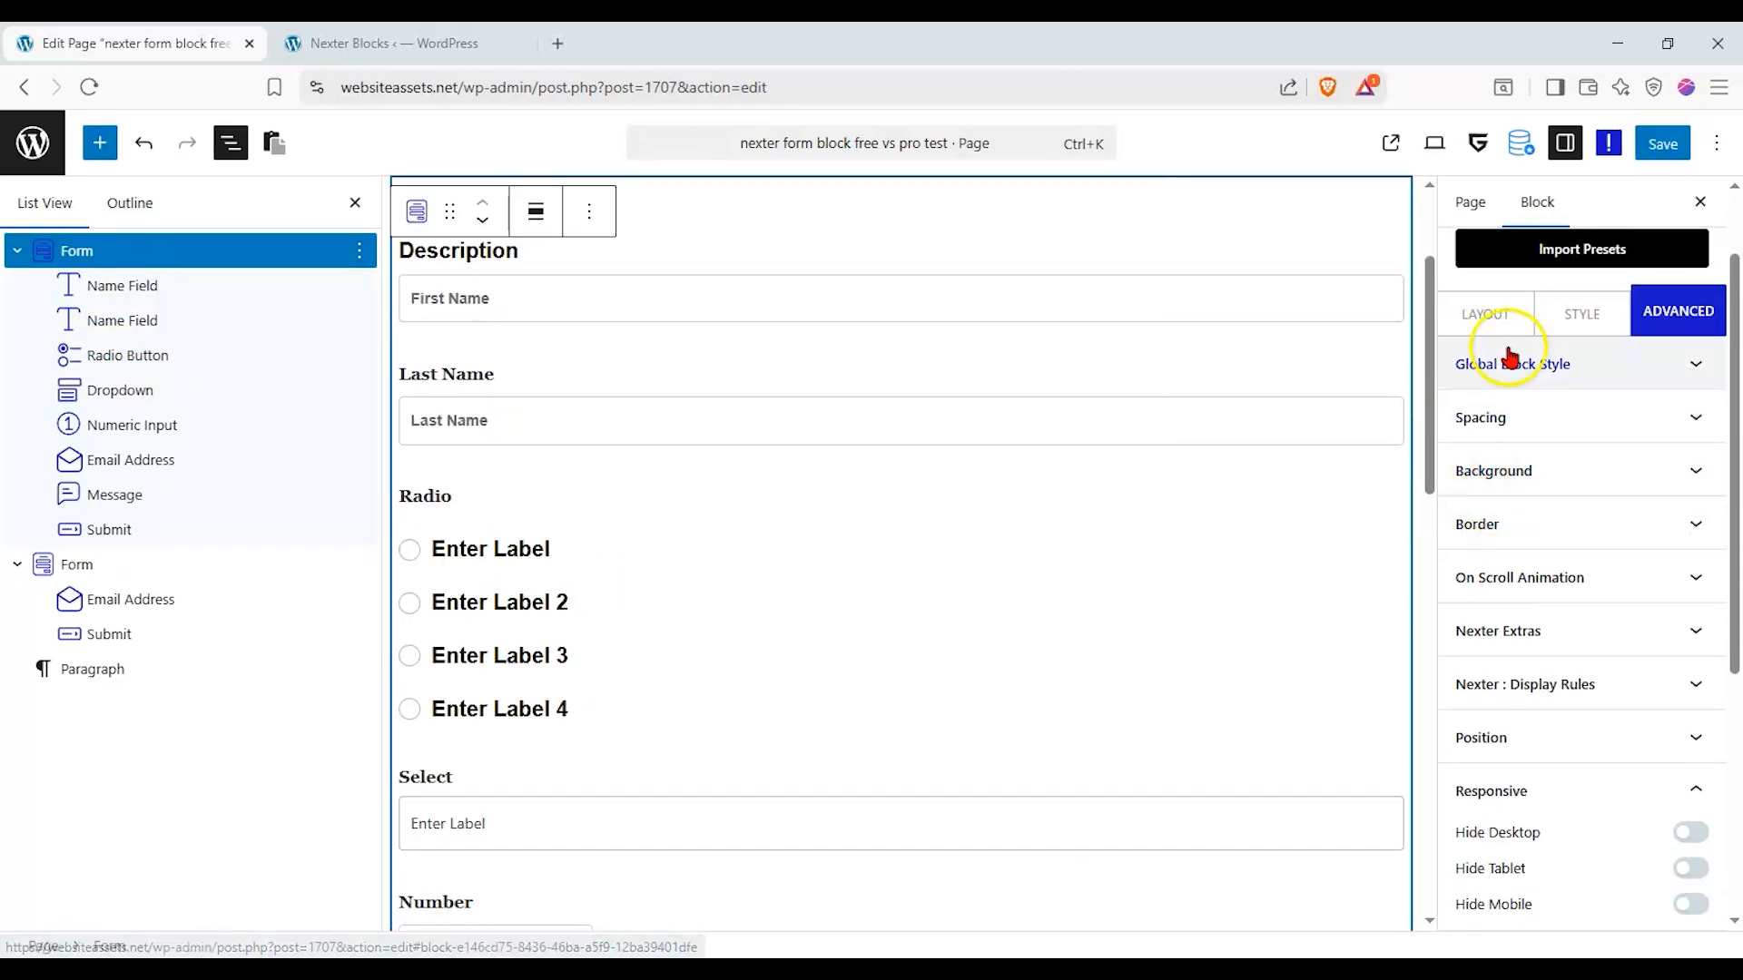
left_click(1454, 329)
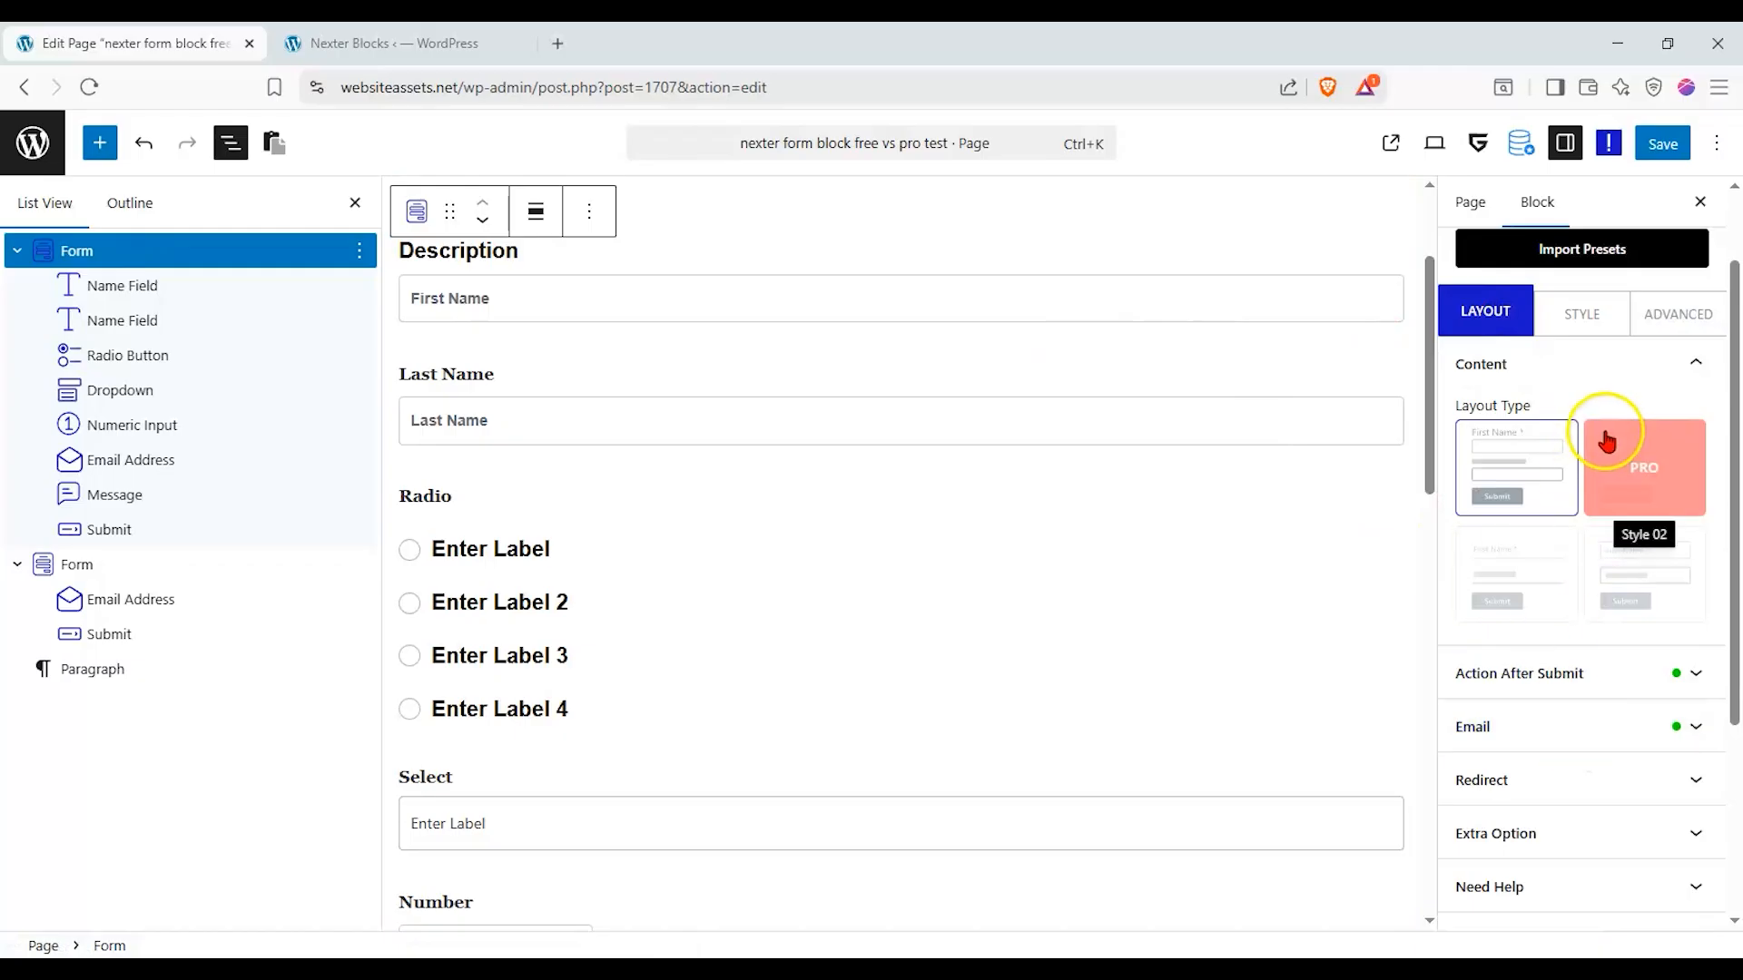
Look through the First Name field's Advanced settings and return to its Content options.
scroll(1629, 706, "down", 1)
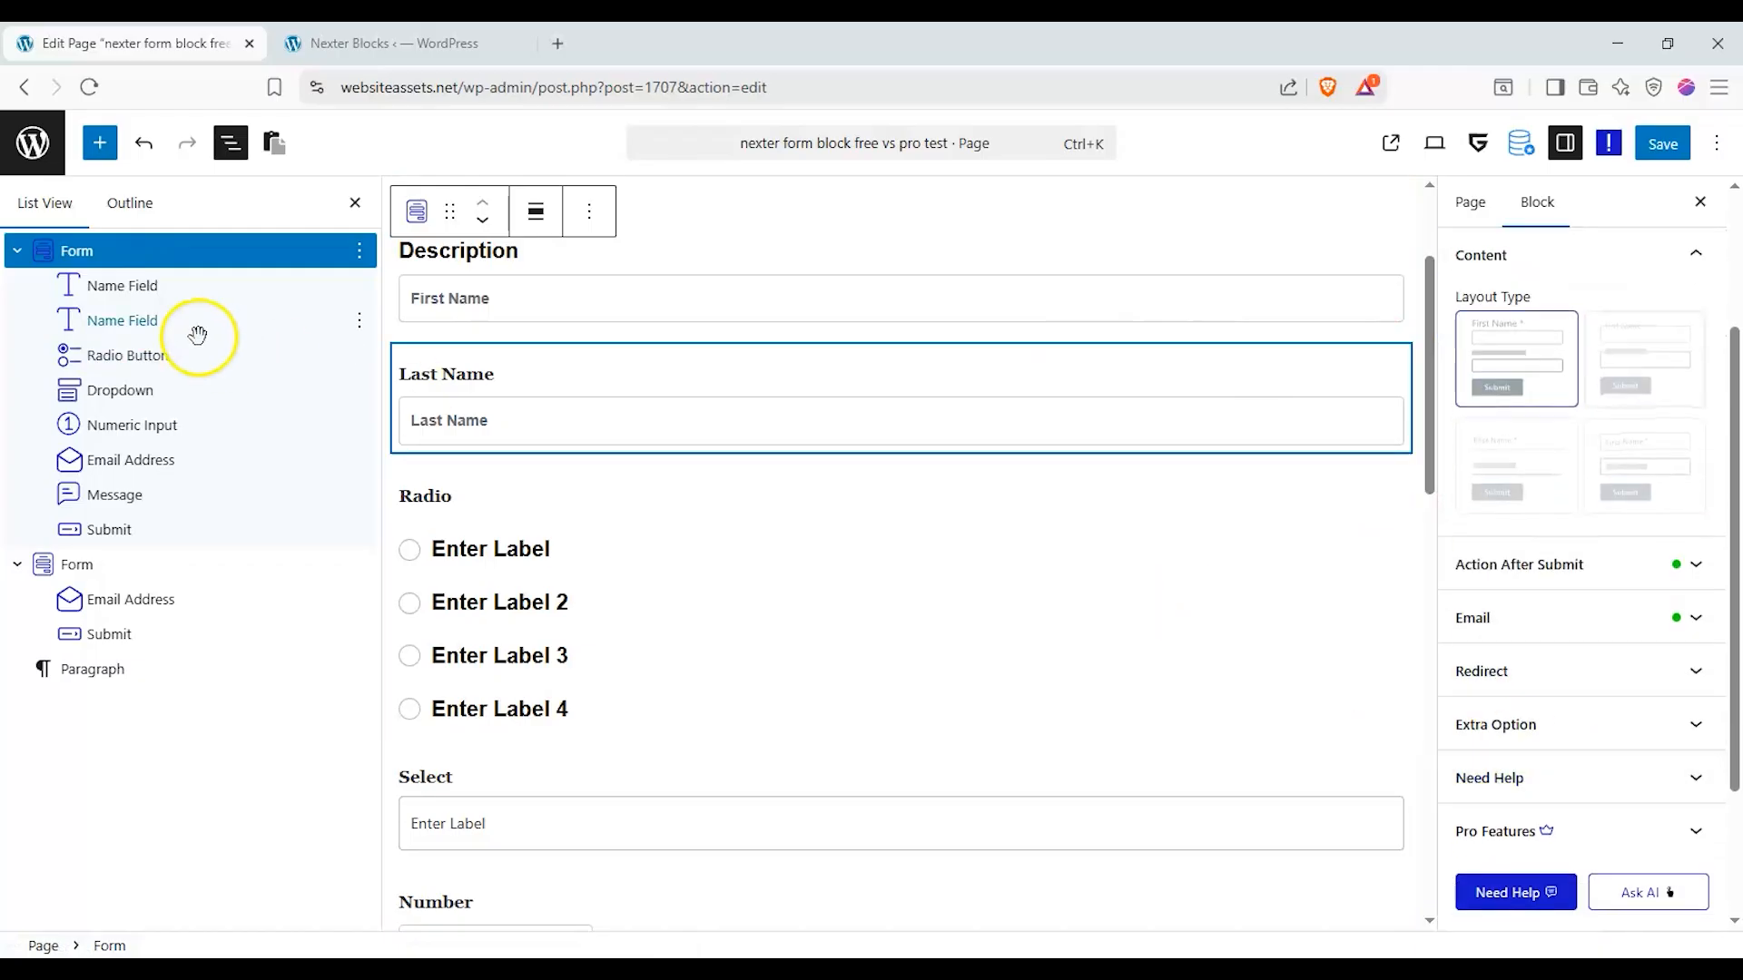
left_click(159, 284)
left_click(1684, 321)
left_click(1547, 329)
scroll(1579, 563, "up", 1)
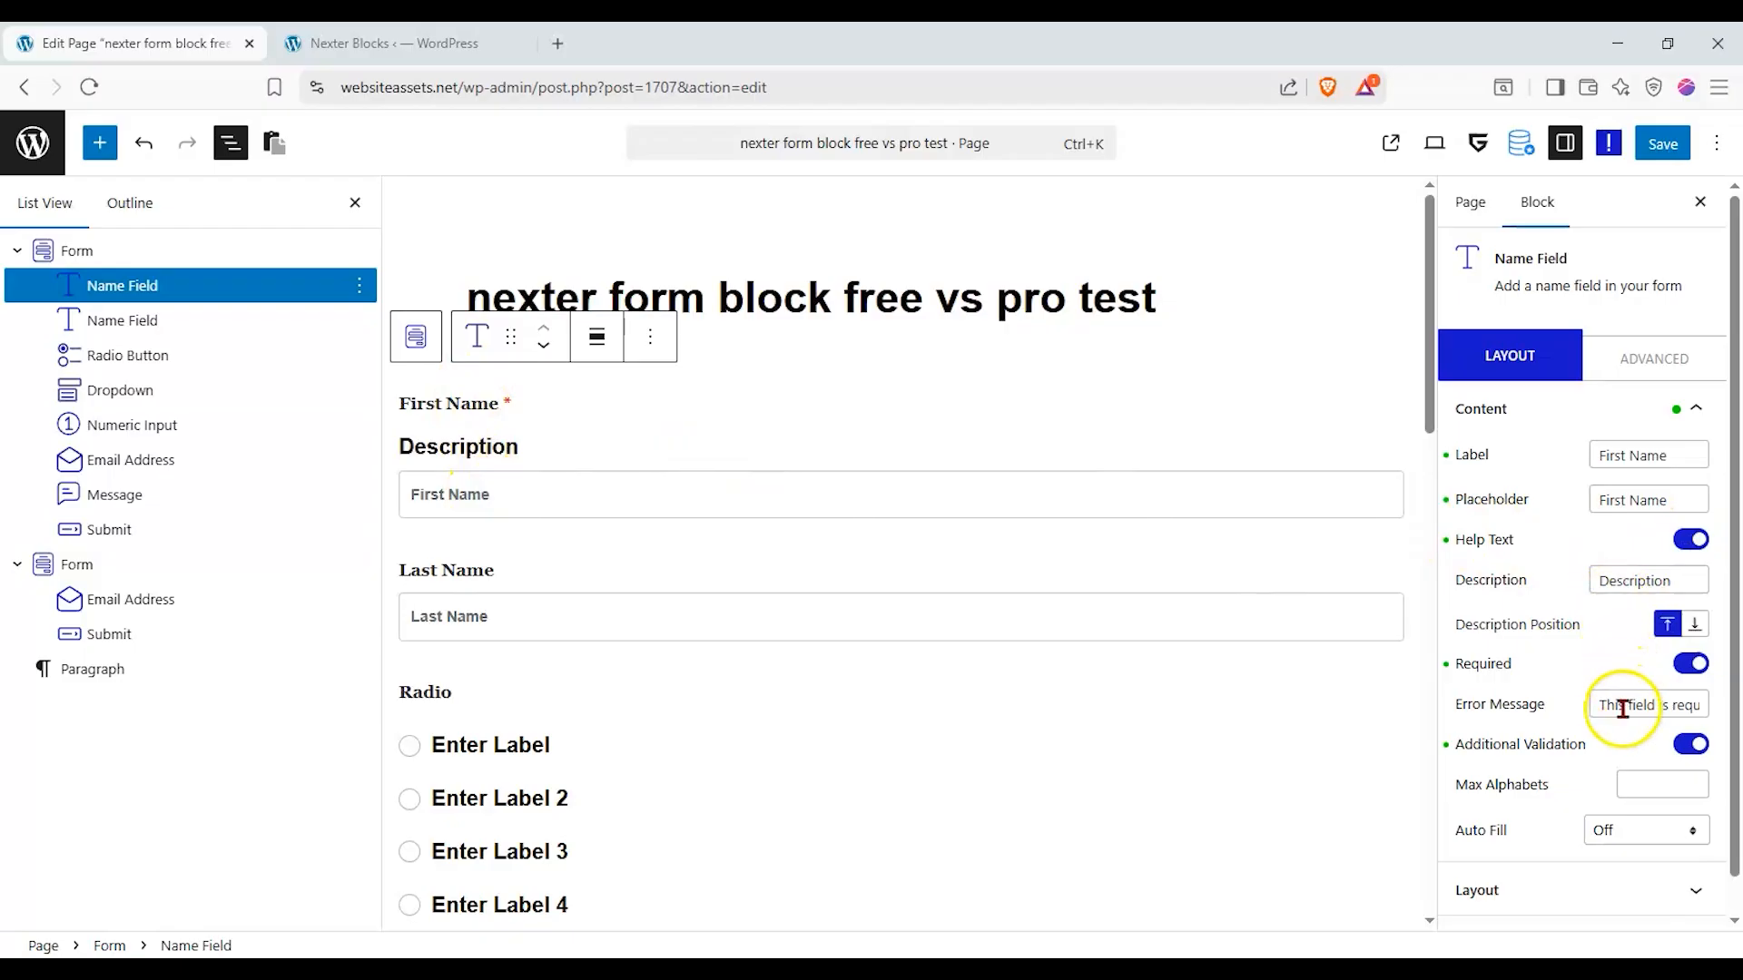
Toggle the First Name field's Required option off and on again, and position its description below the input.
scroll(1624, 704, "down", 1)
left_click(1713, 631)
left_click(453, 426)
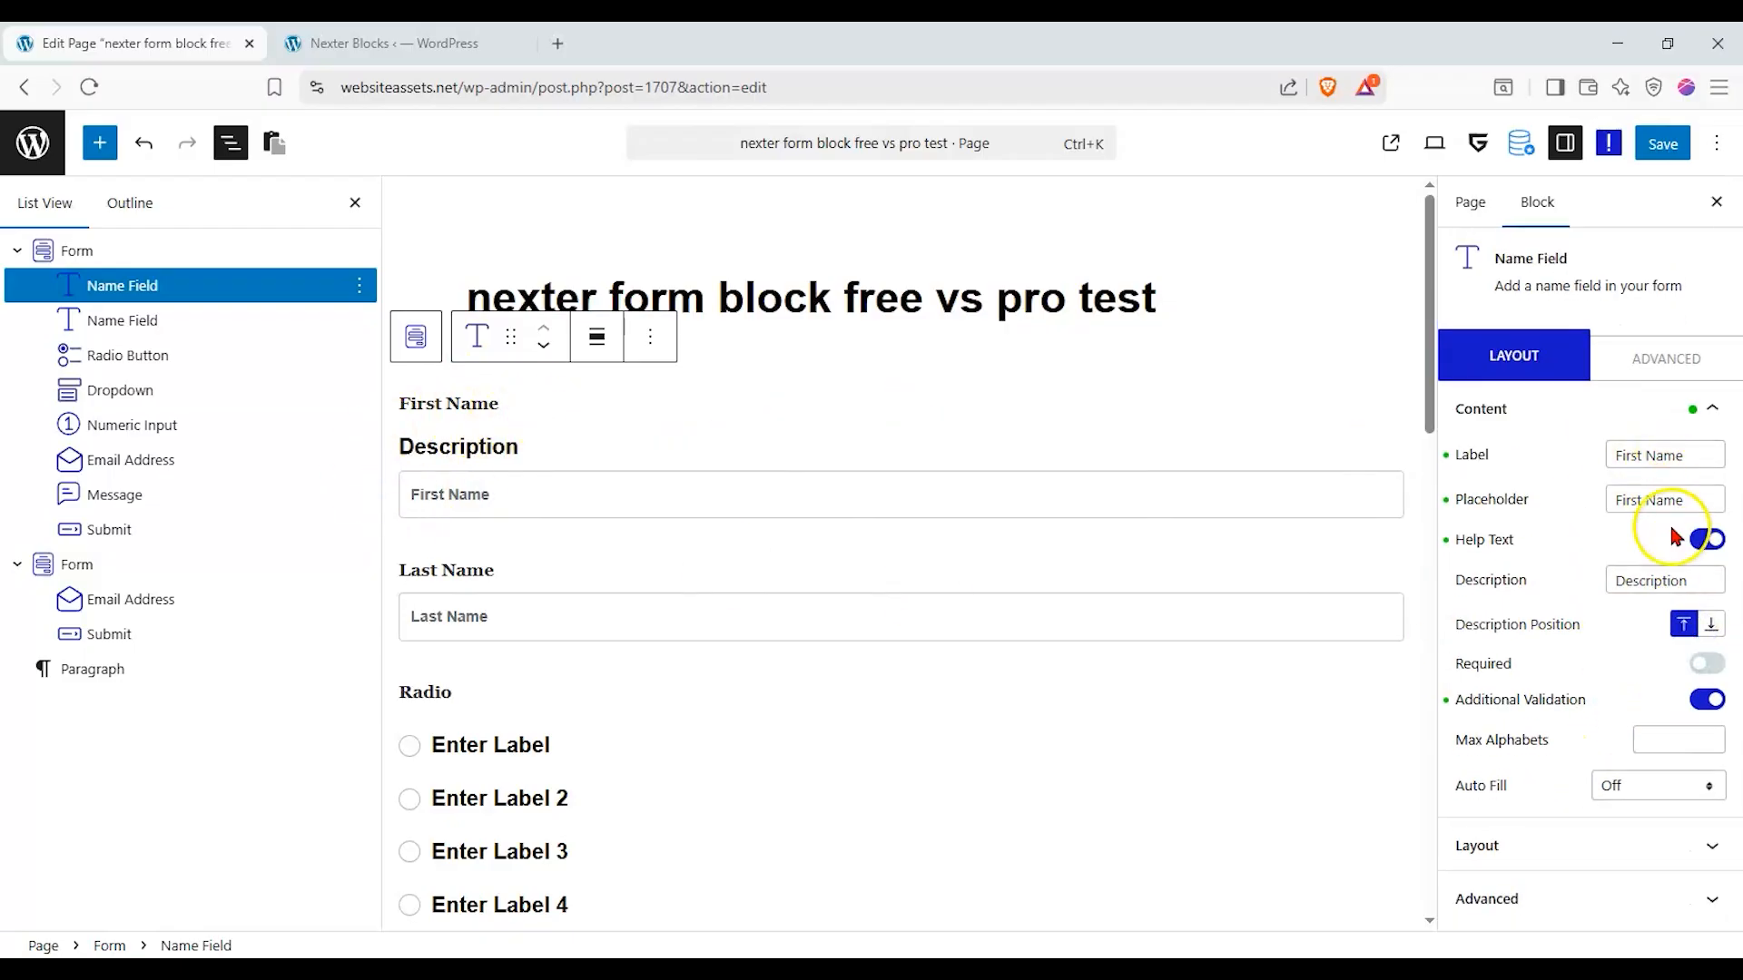
left_click(1705, 665)
left_click(1702, 635)
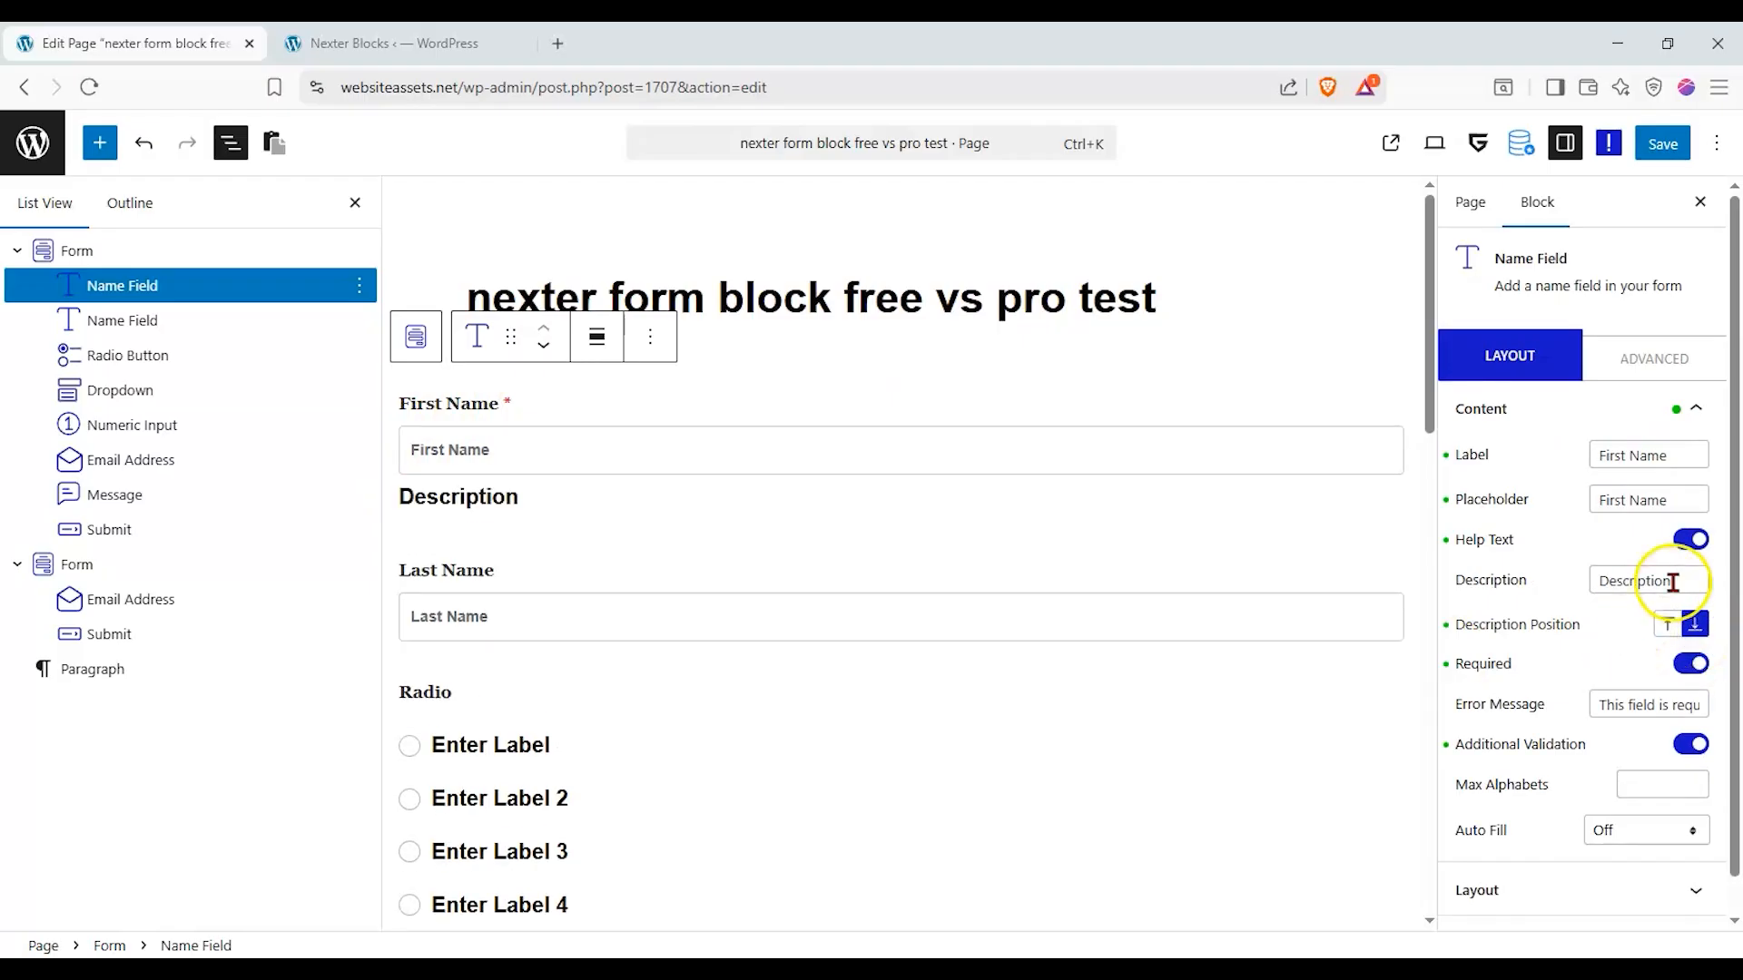
Set the First Name field's layout icon type to icon, after trying the image type, and choose the Font Awesome "a" icon.
scroll(1615, 654, "down", 1)
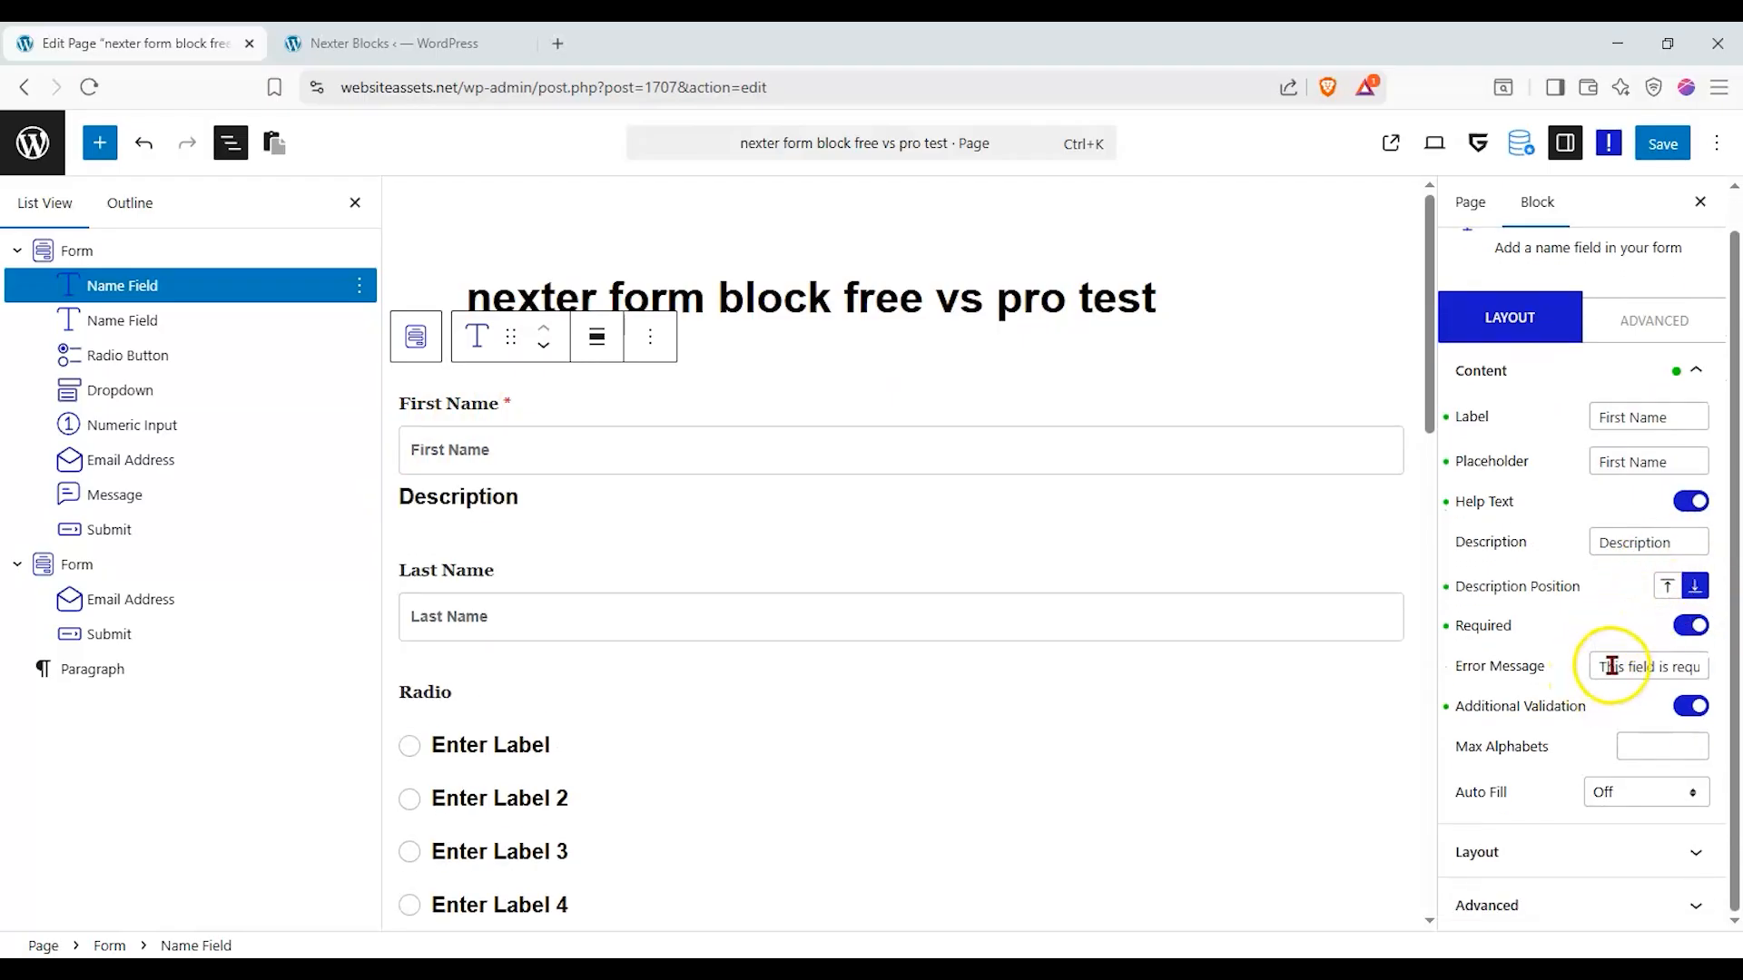
left_click(1645, 885)
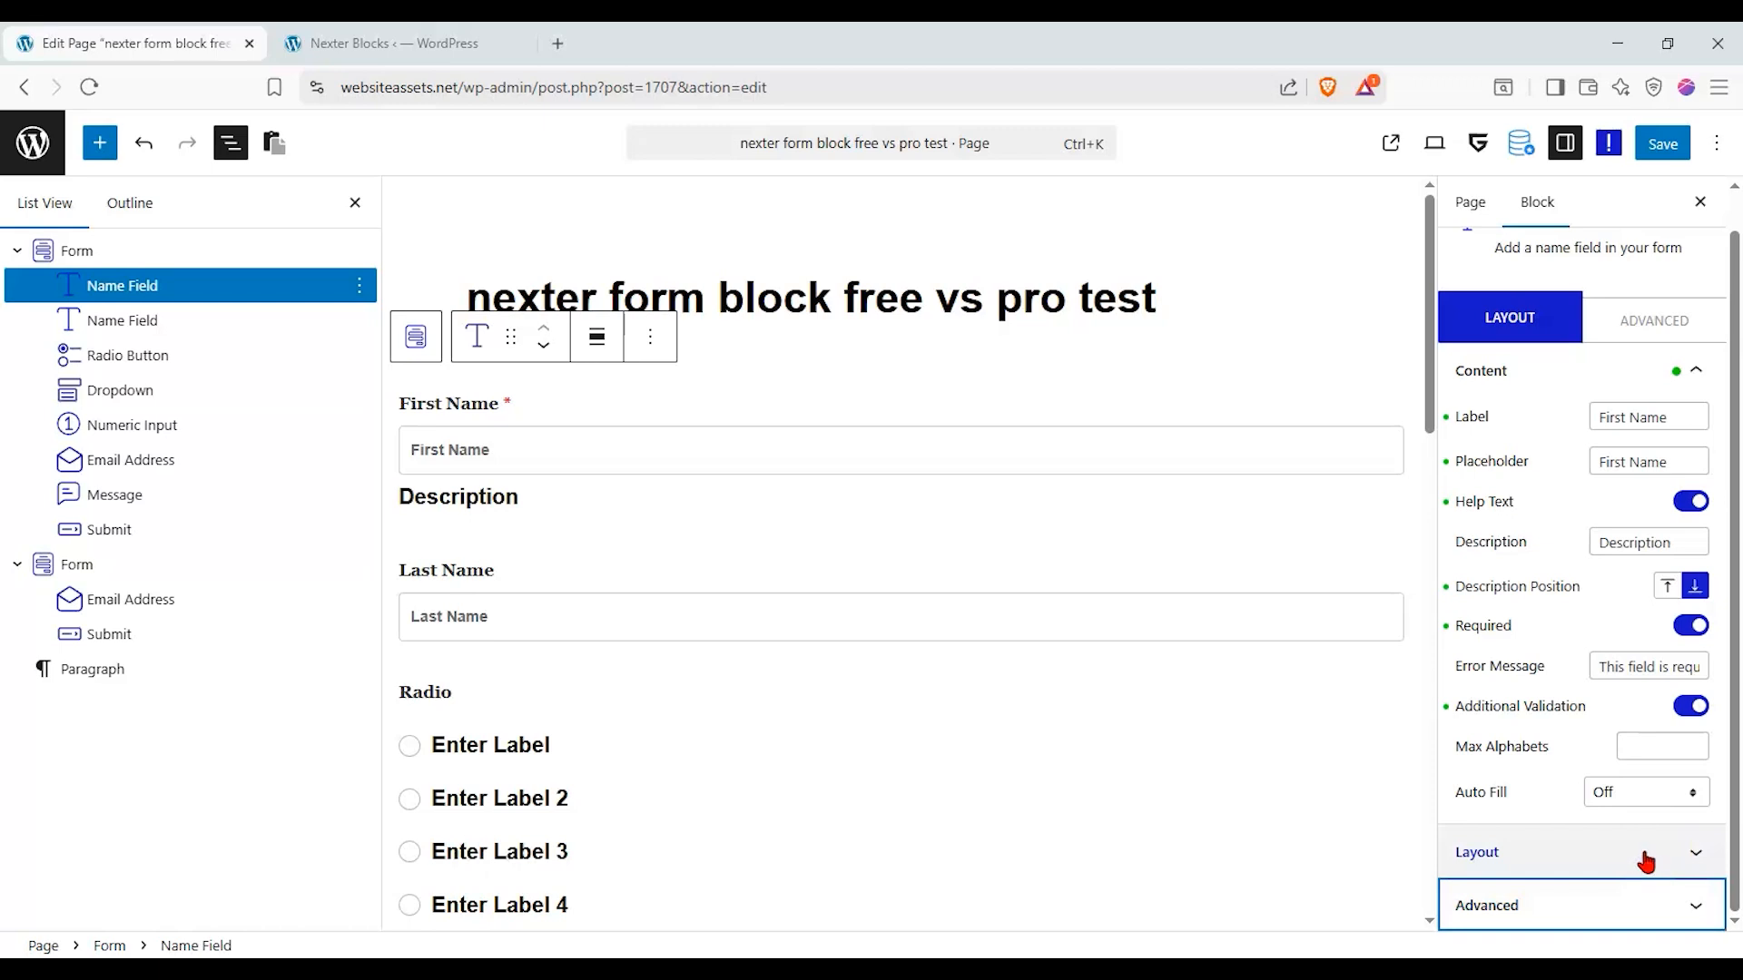
left_click(1641, 849)
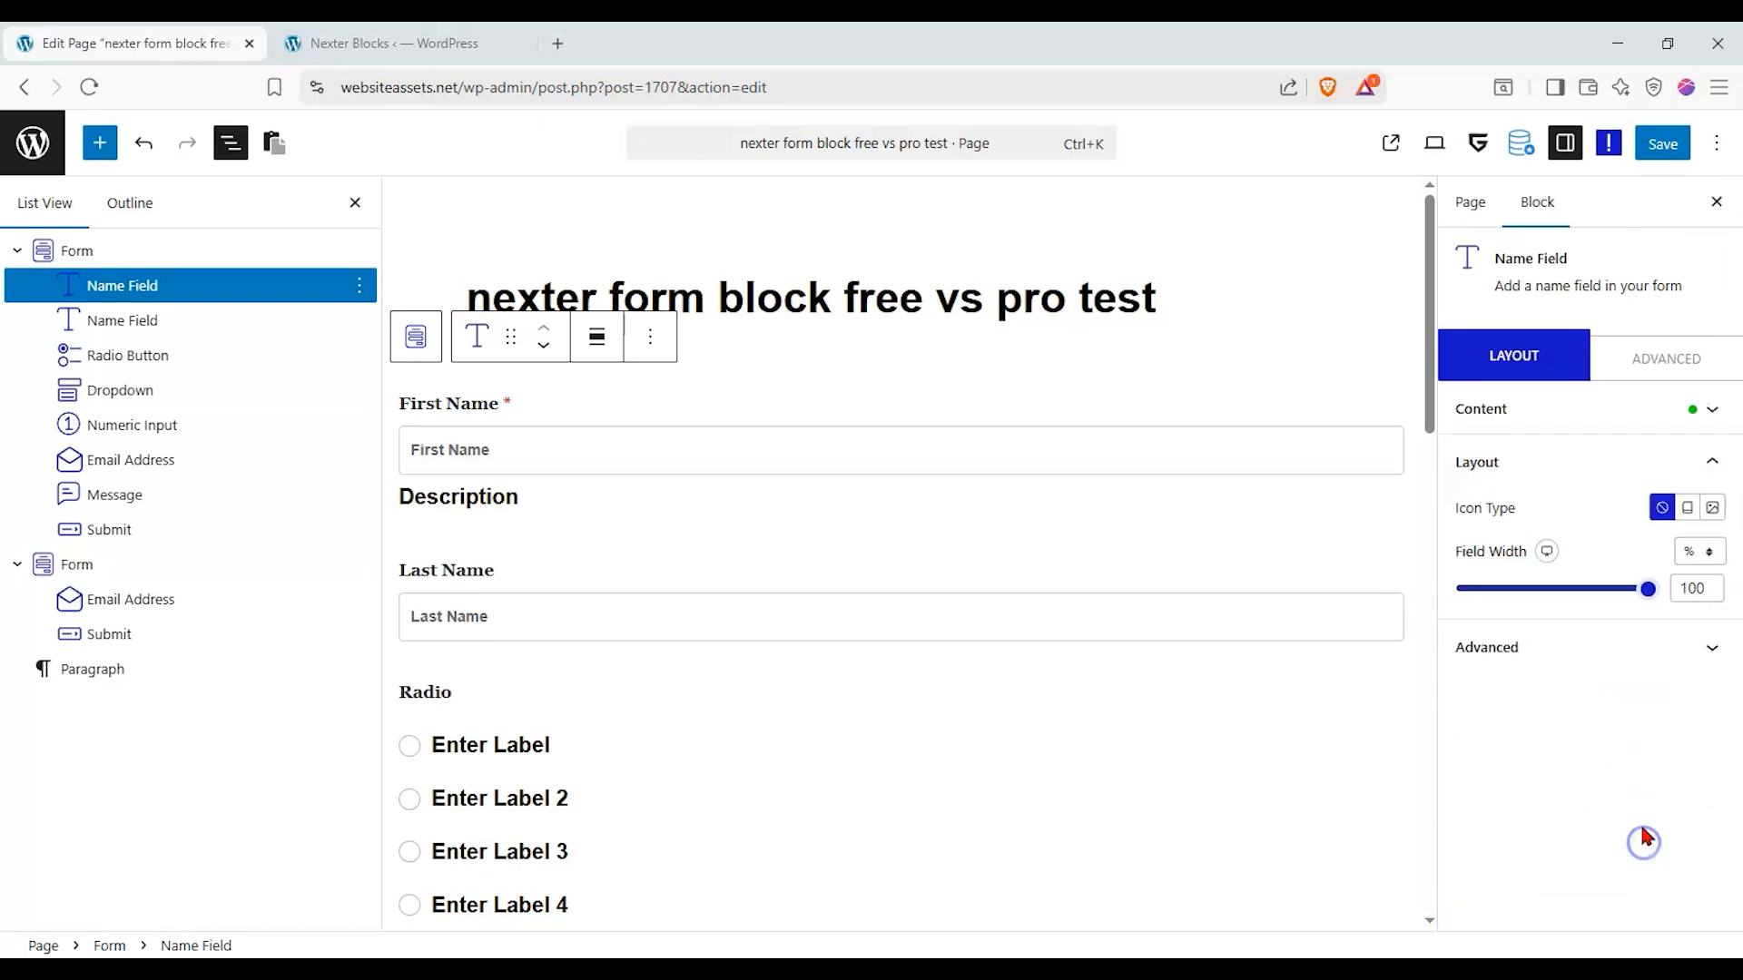
left_click(1713, 507)
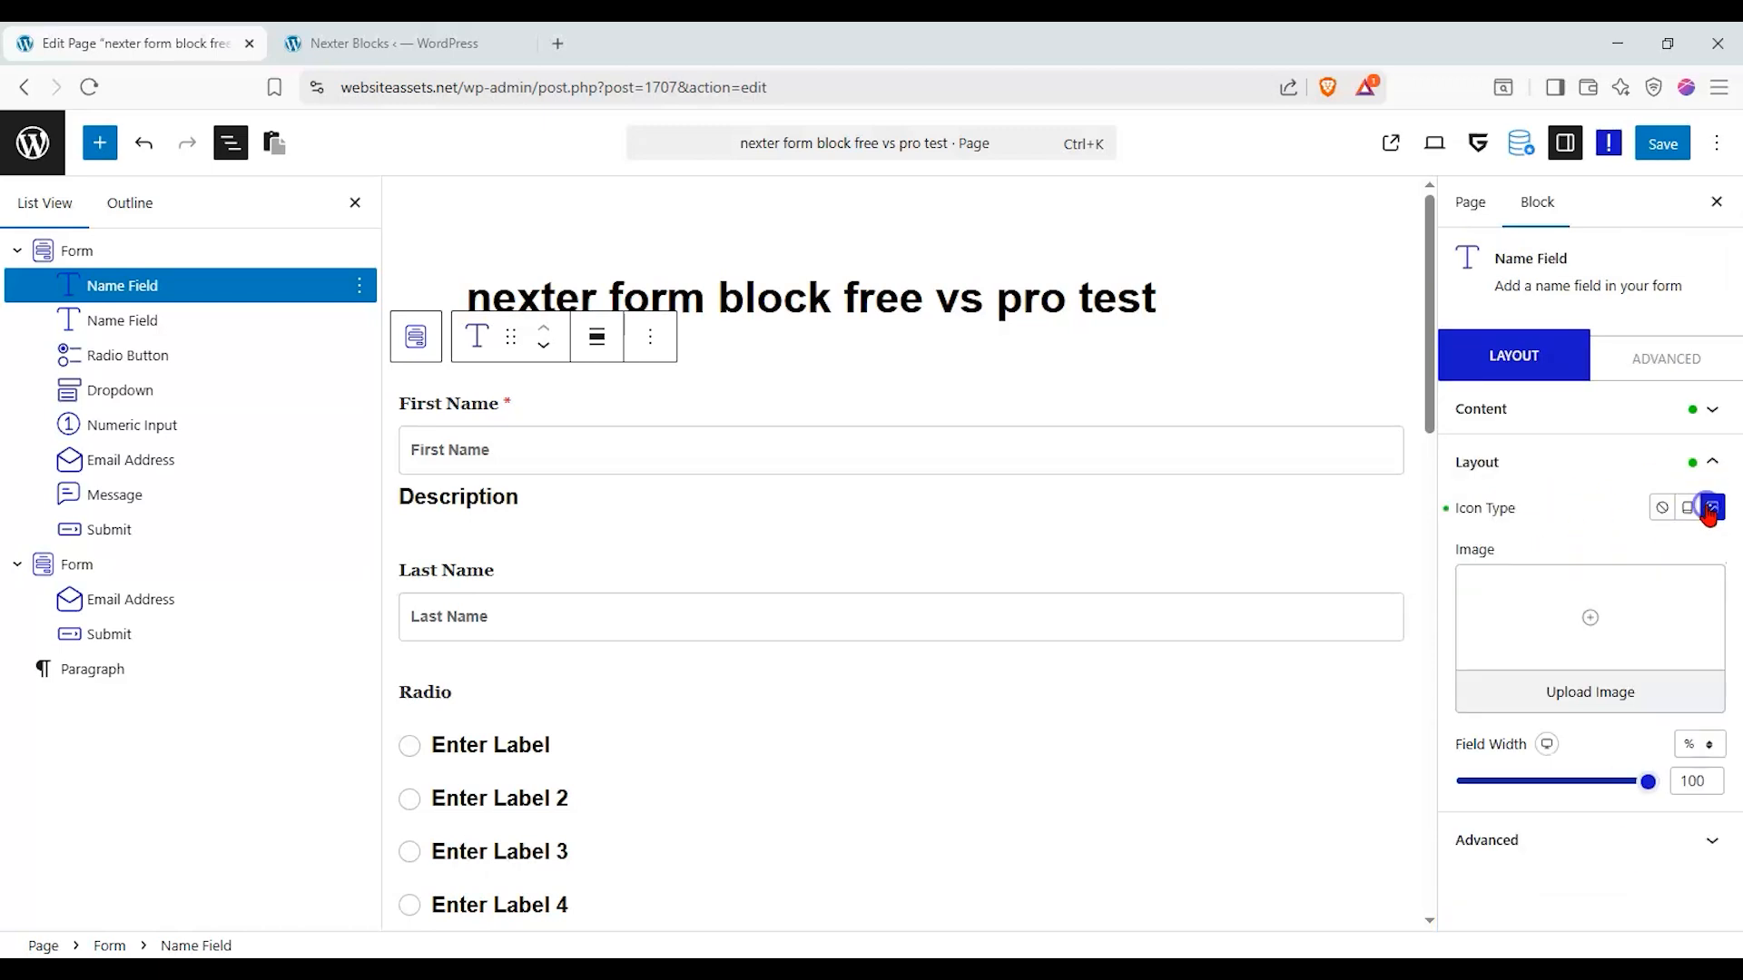
left_click(1687, 508)
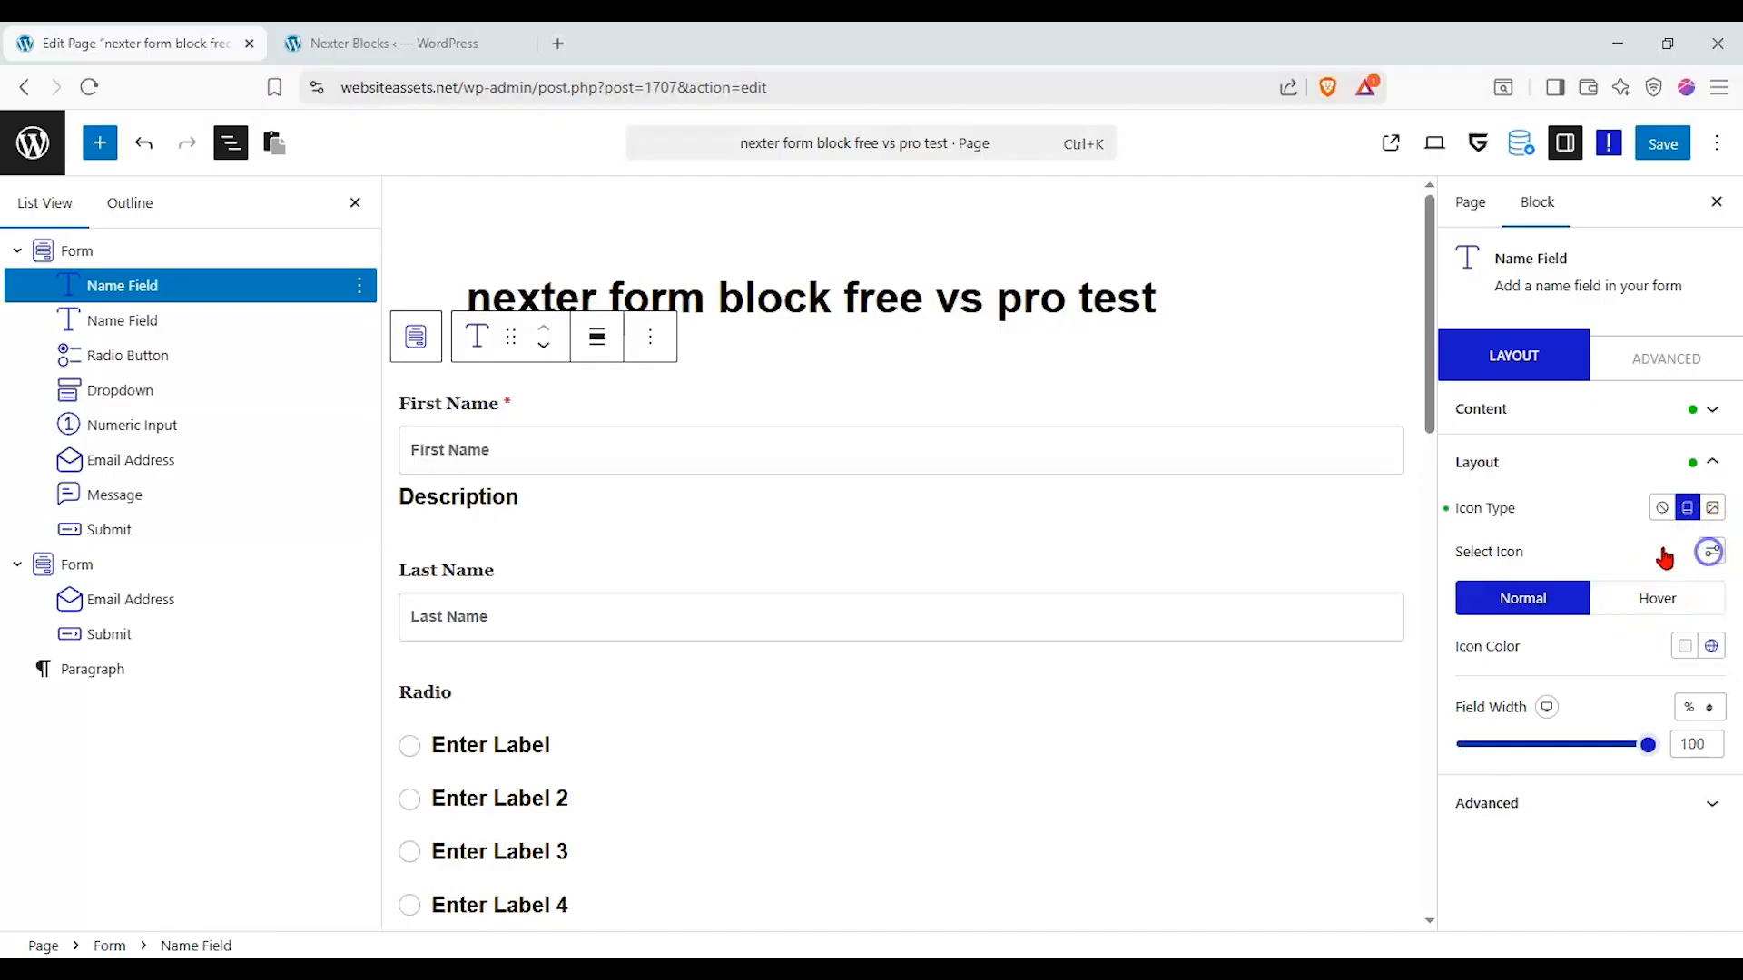
left_click(1710, 551)
left_click(1617, 462)
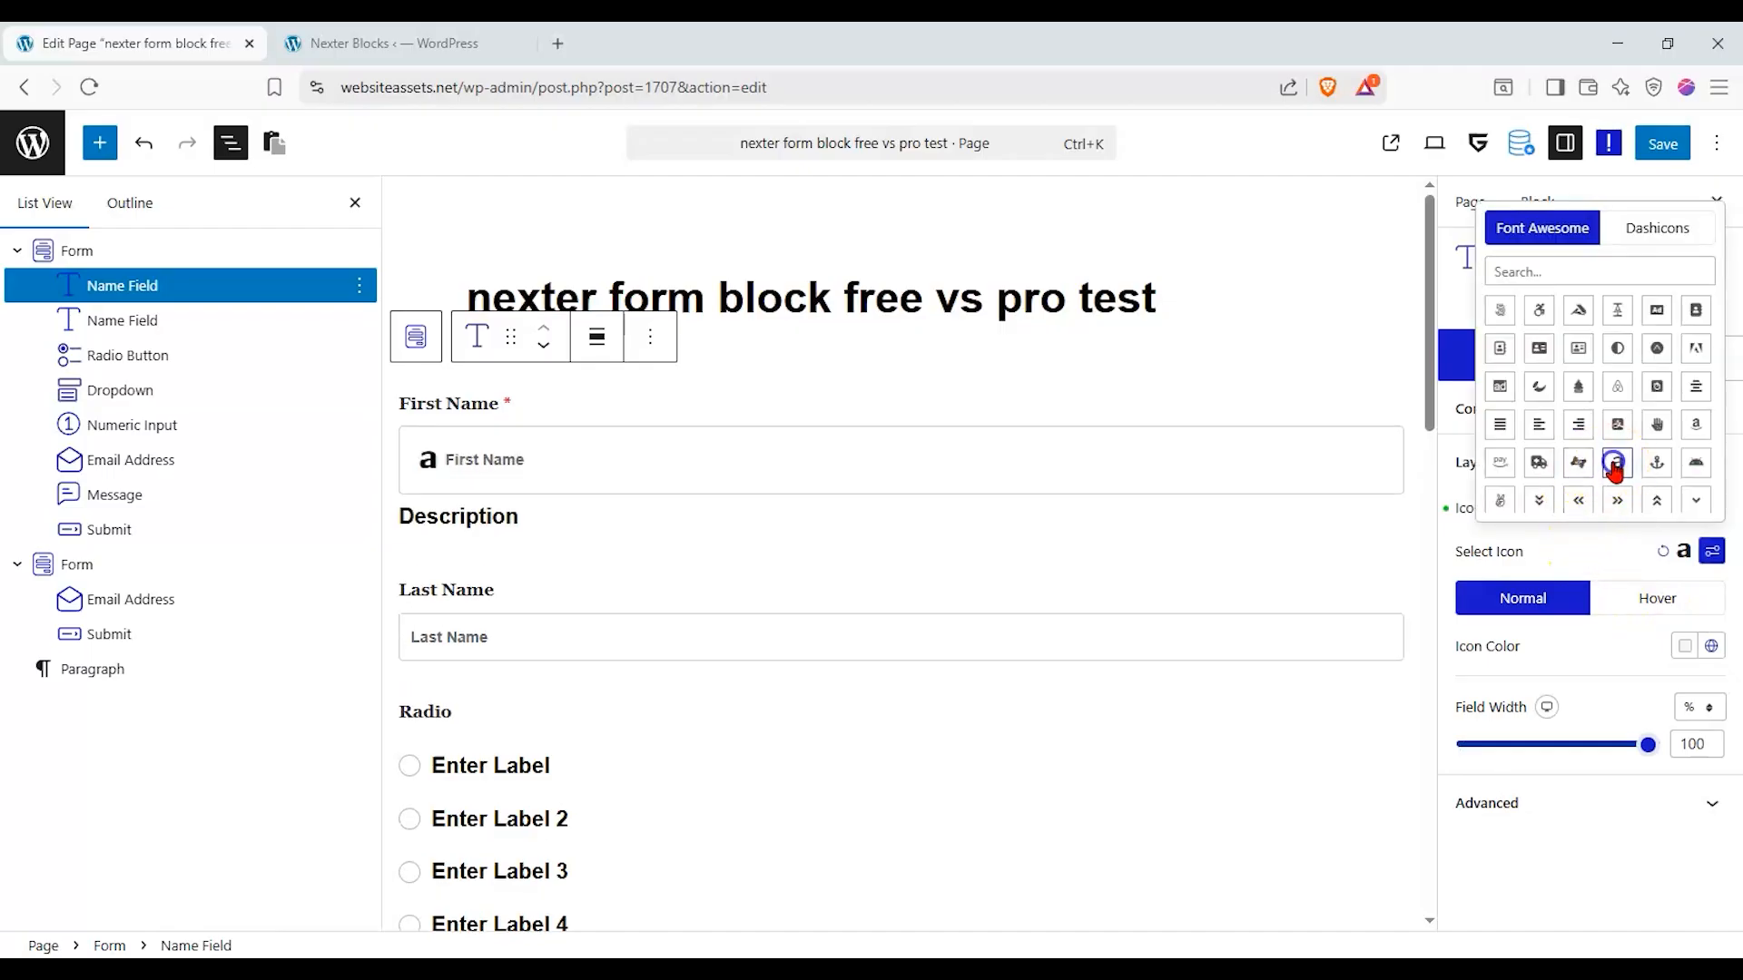
left_click(1588, 550)
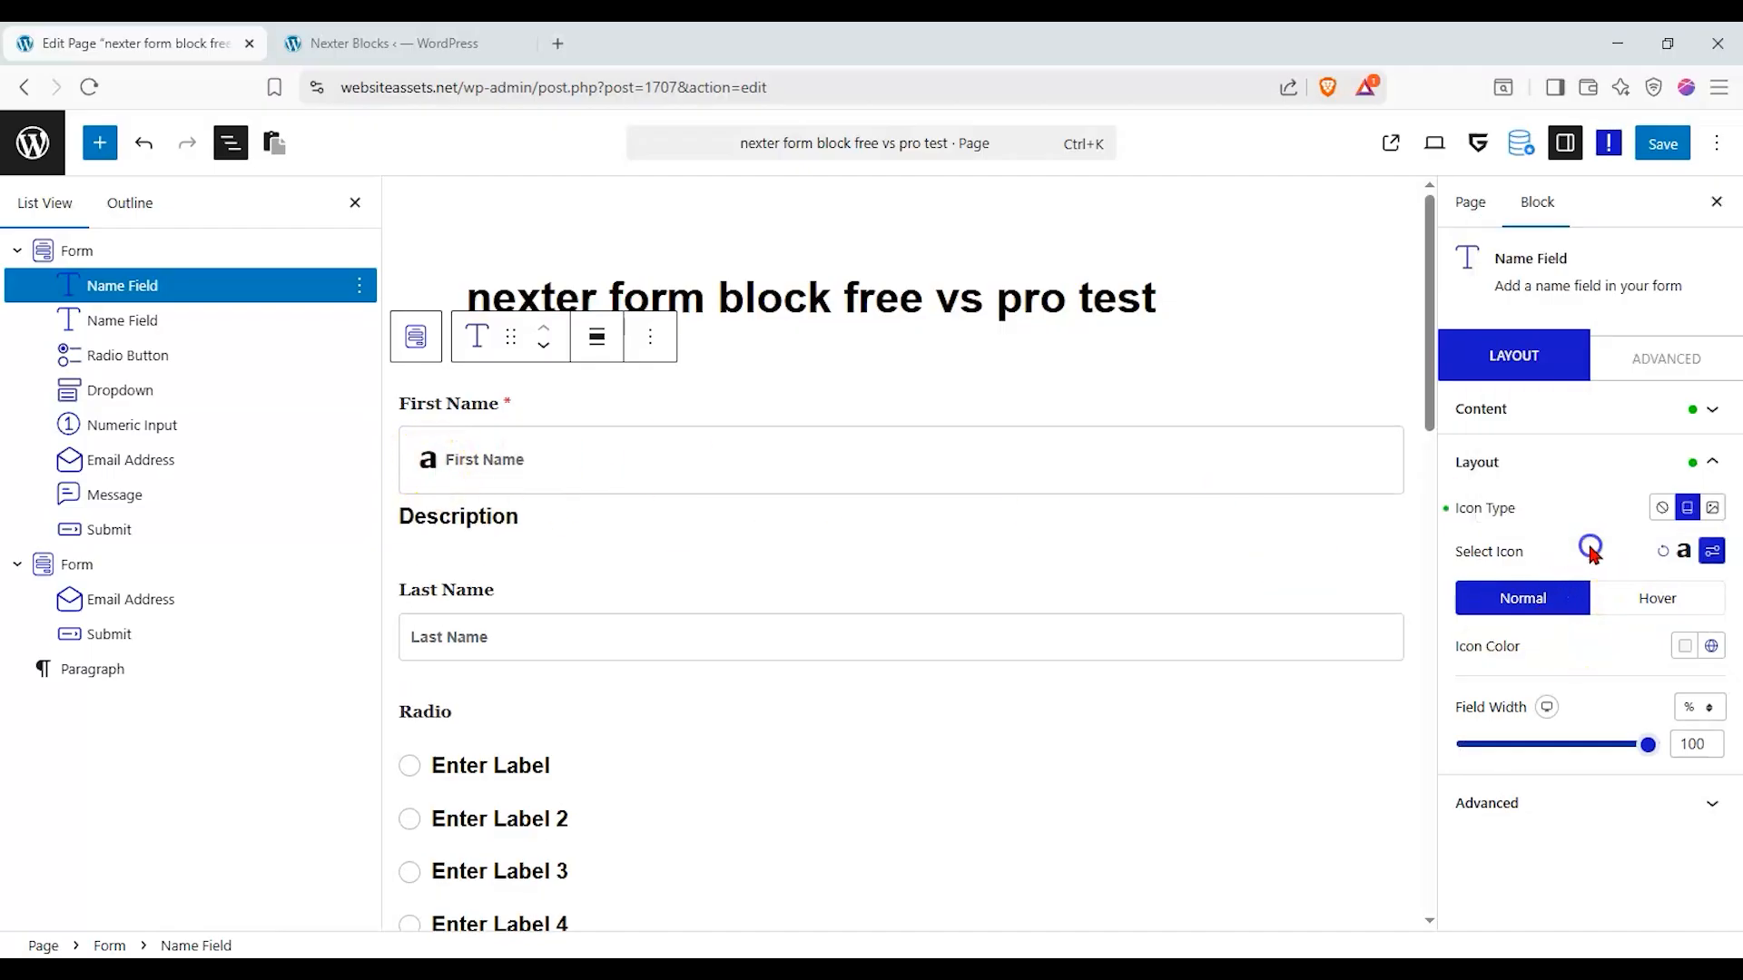
Check the First Name field's Advanced section, reduce its field width to 39.5%, and view the width's unit and device options.
left_click(1634, 794)
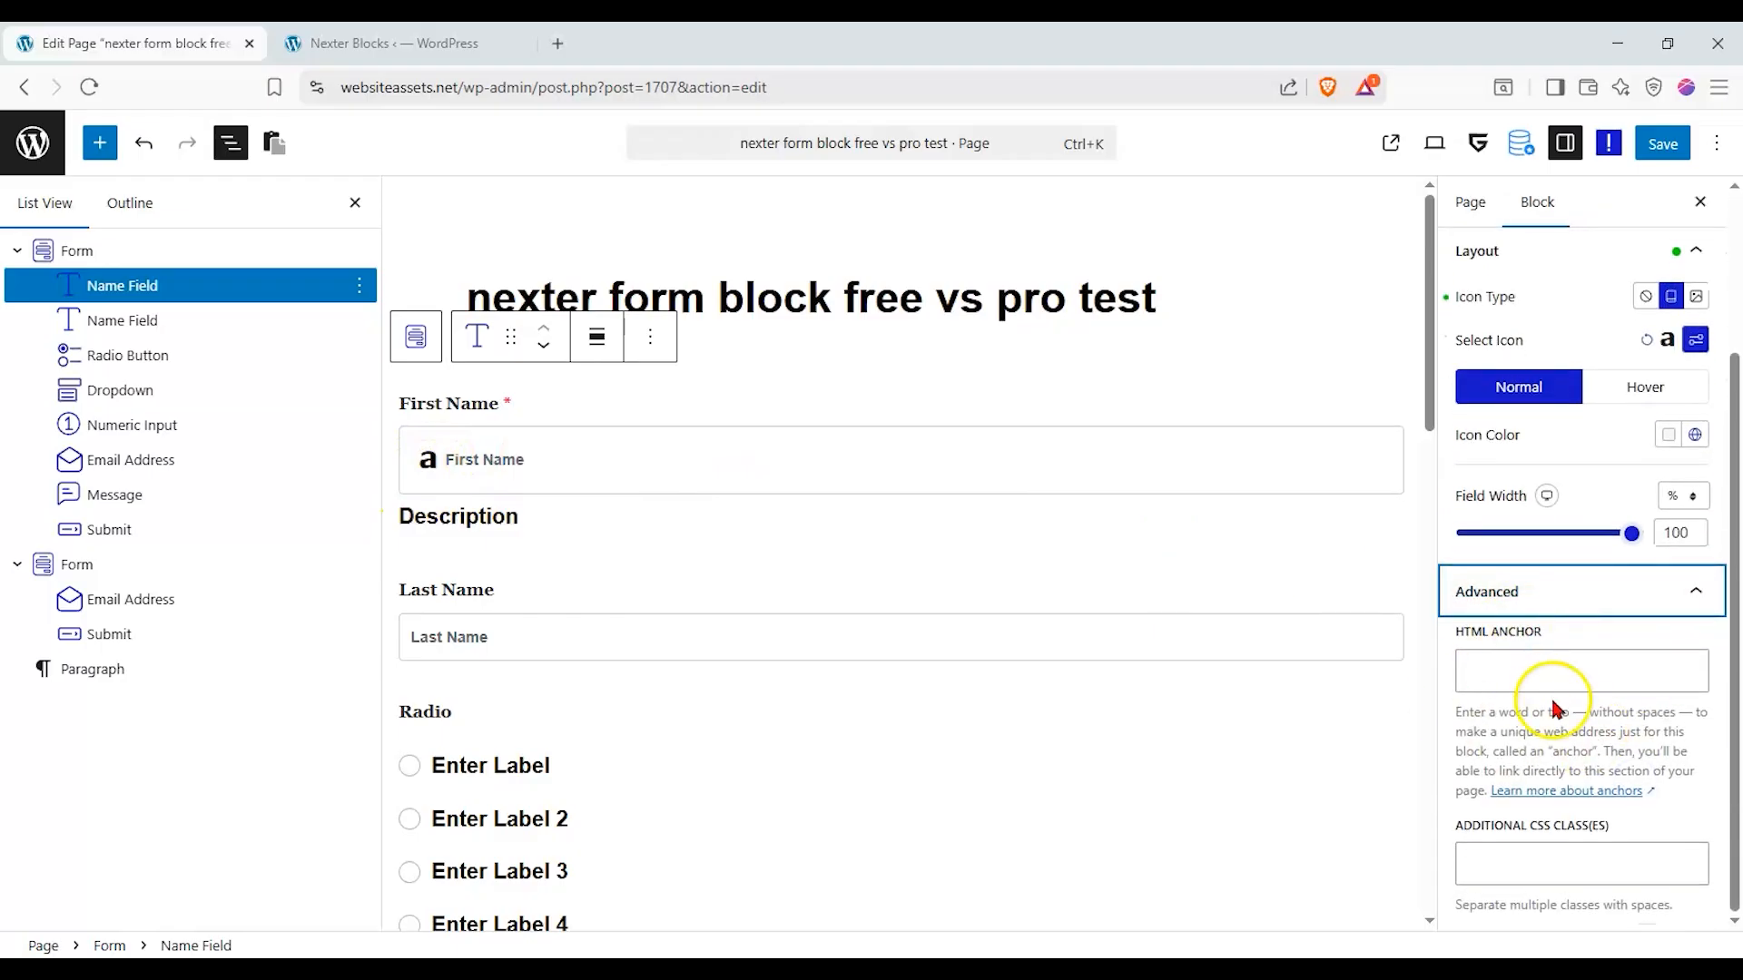
left_click(1595, 595)
left_click_drag(1648, 745, 1538, 748)
left_click(1699, 708)
left_click(1649, 679)
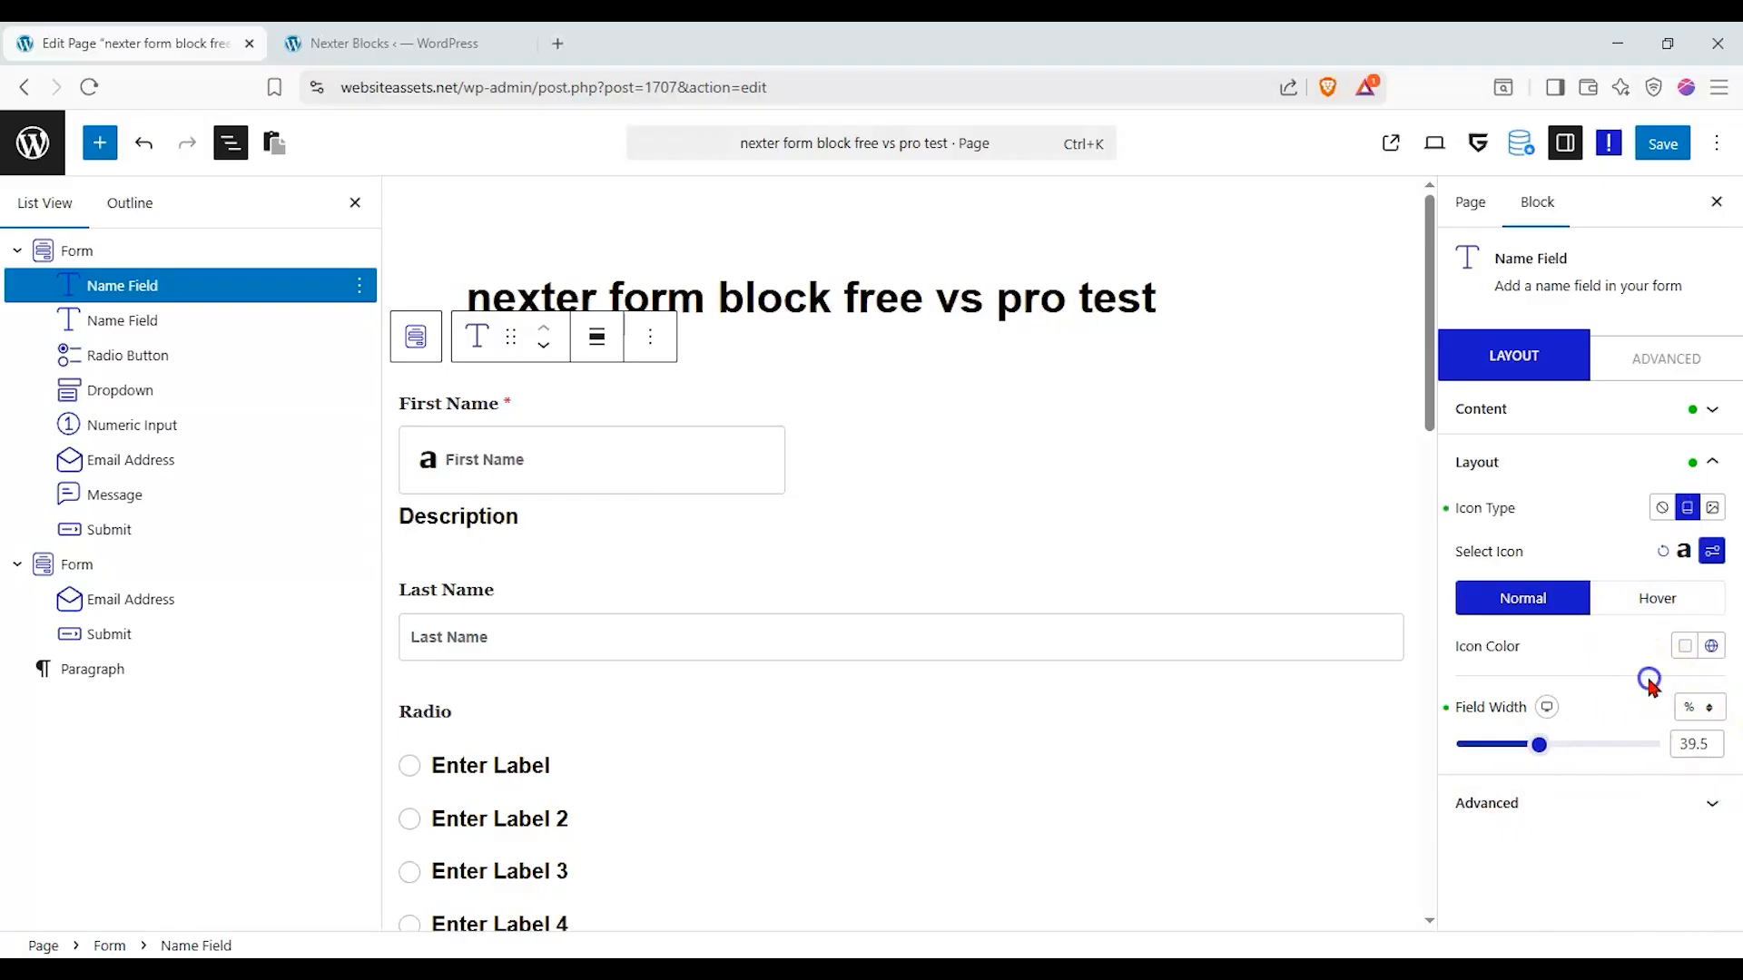
left_click(1548, 707)
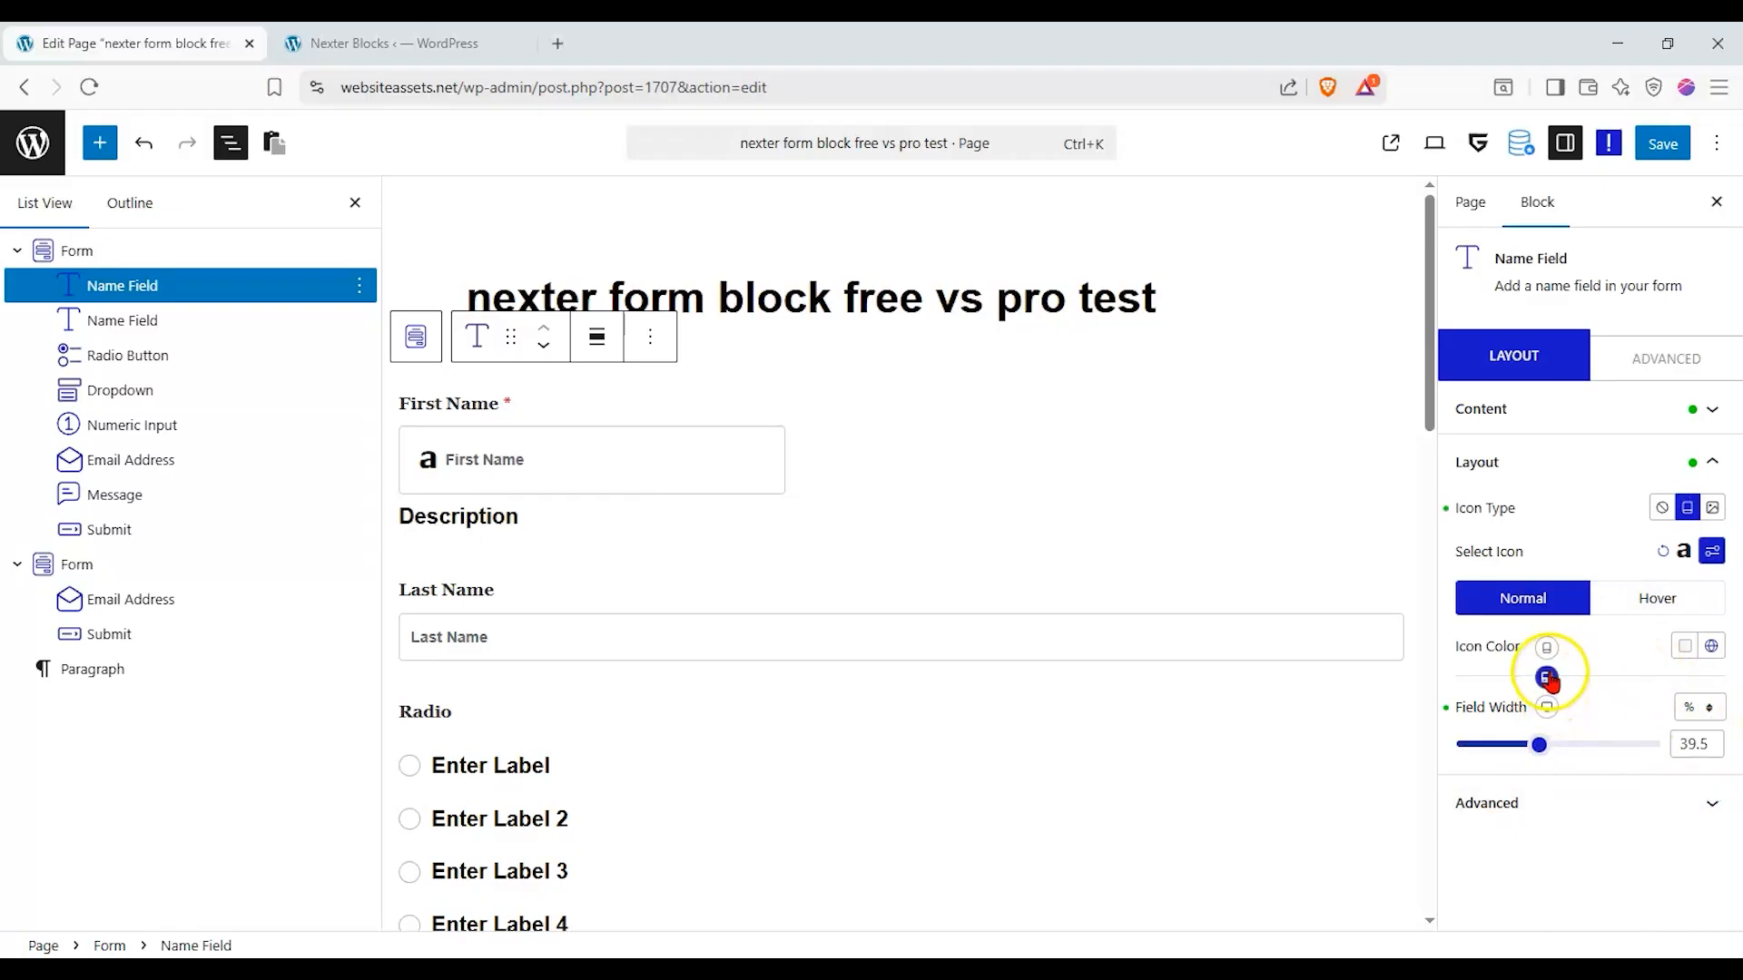
left_click(1581, 694)
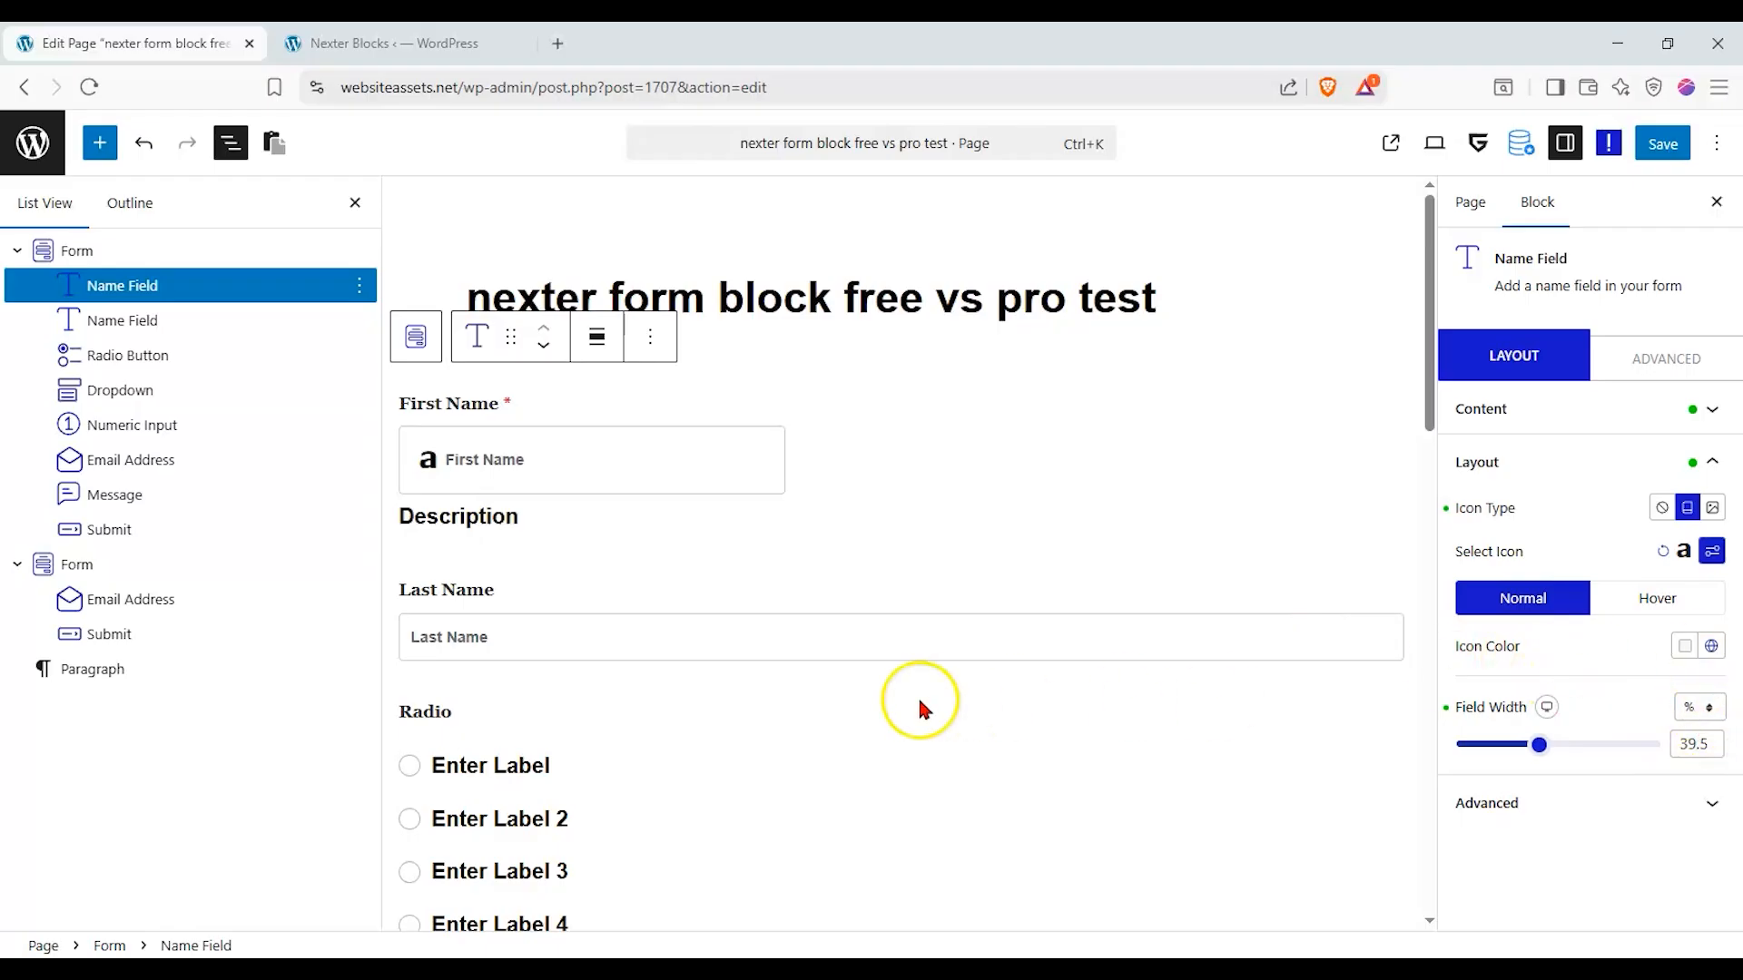
Review the fields of the contact form and the email form in the editor, selecting each form block.
scroll(659, 535, "down", 5)
scroll(656, 555, "down", 4)
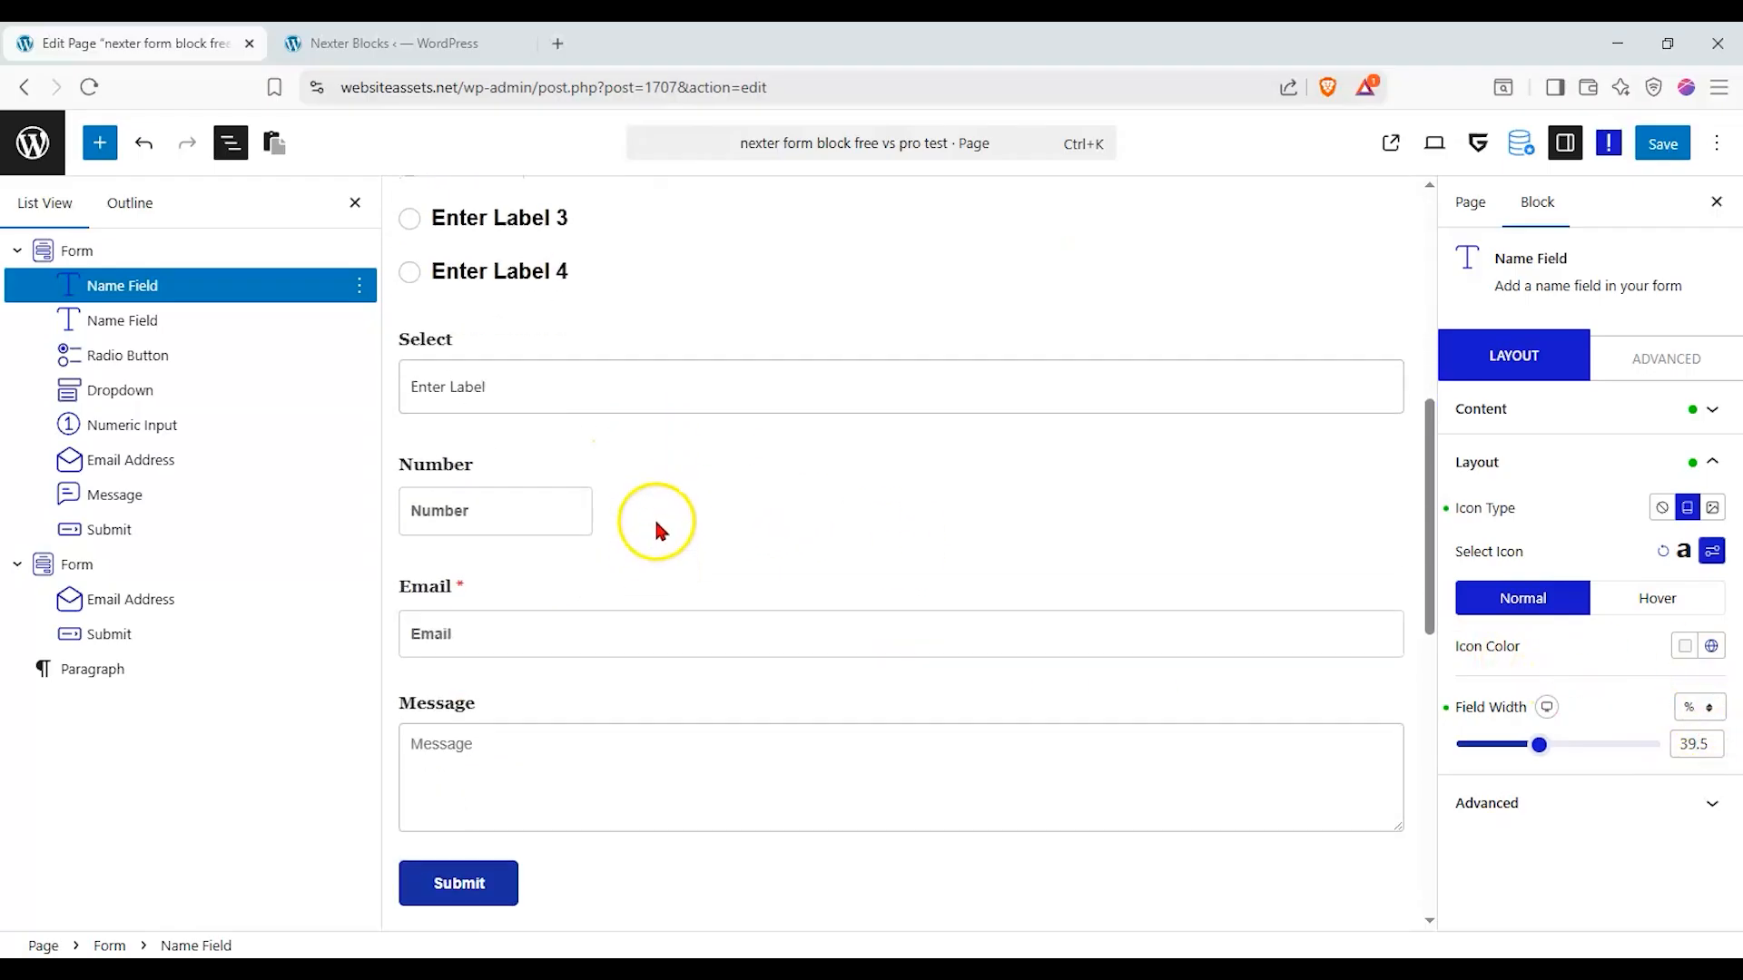
left_click(111, 251)
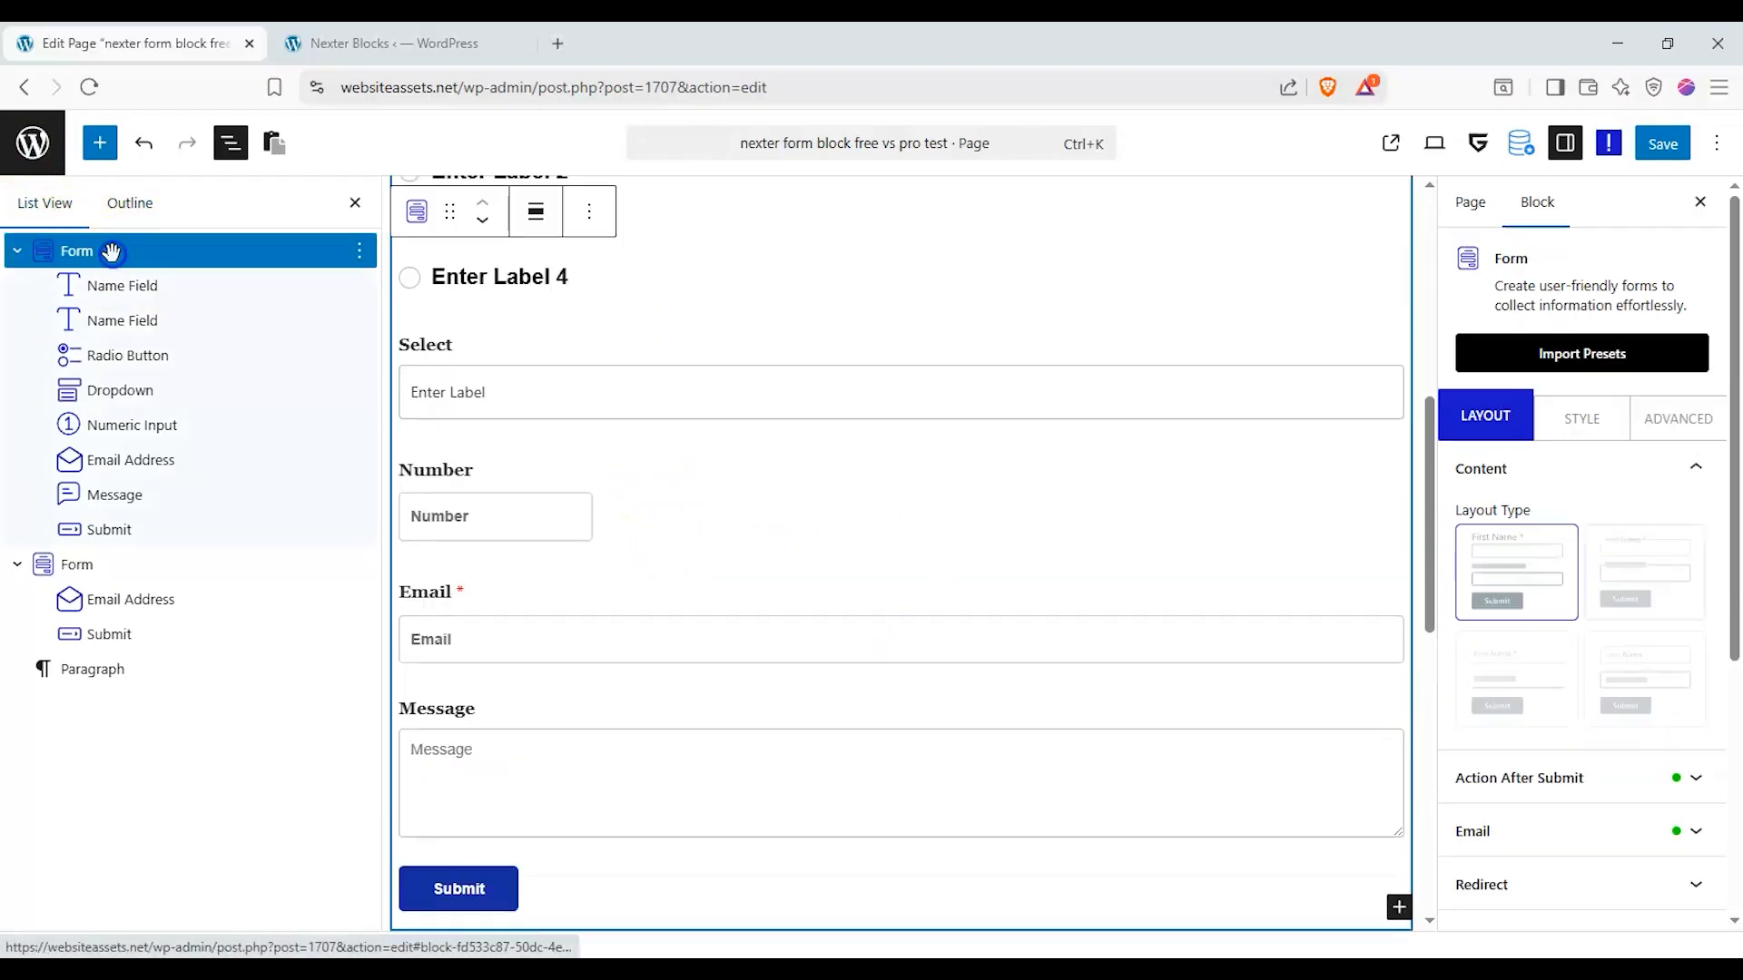
left_click(69, 570)
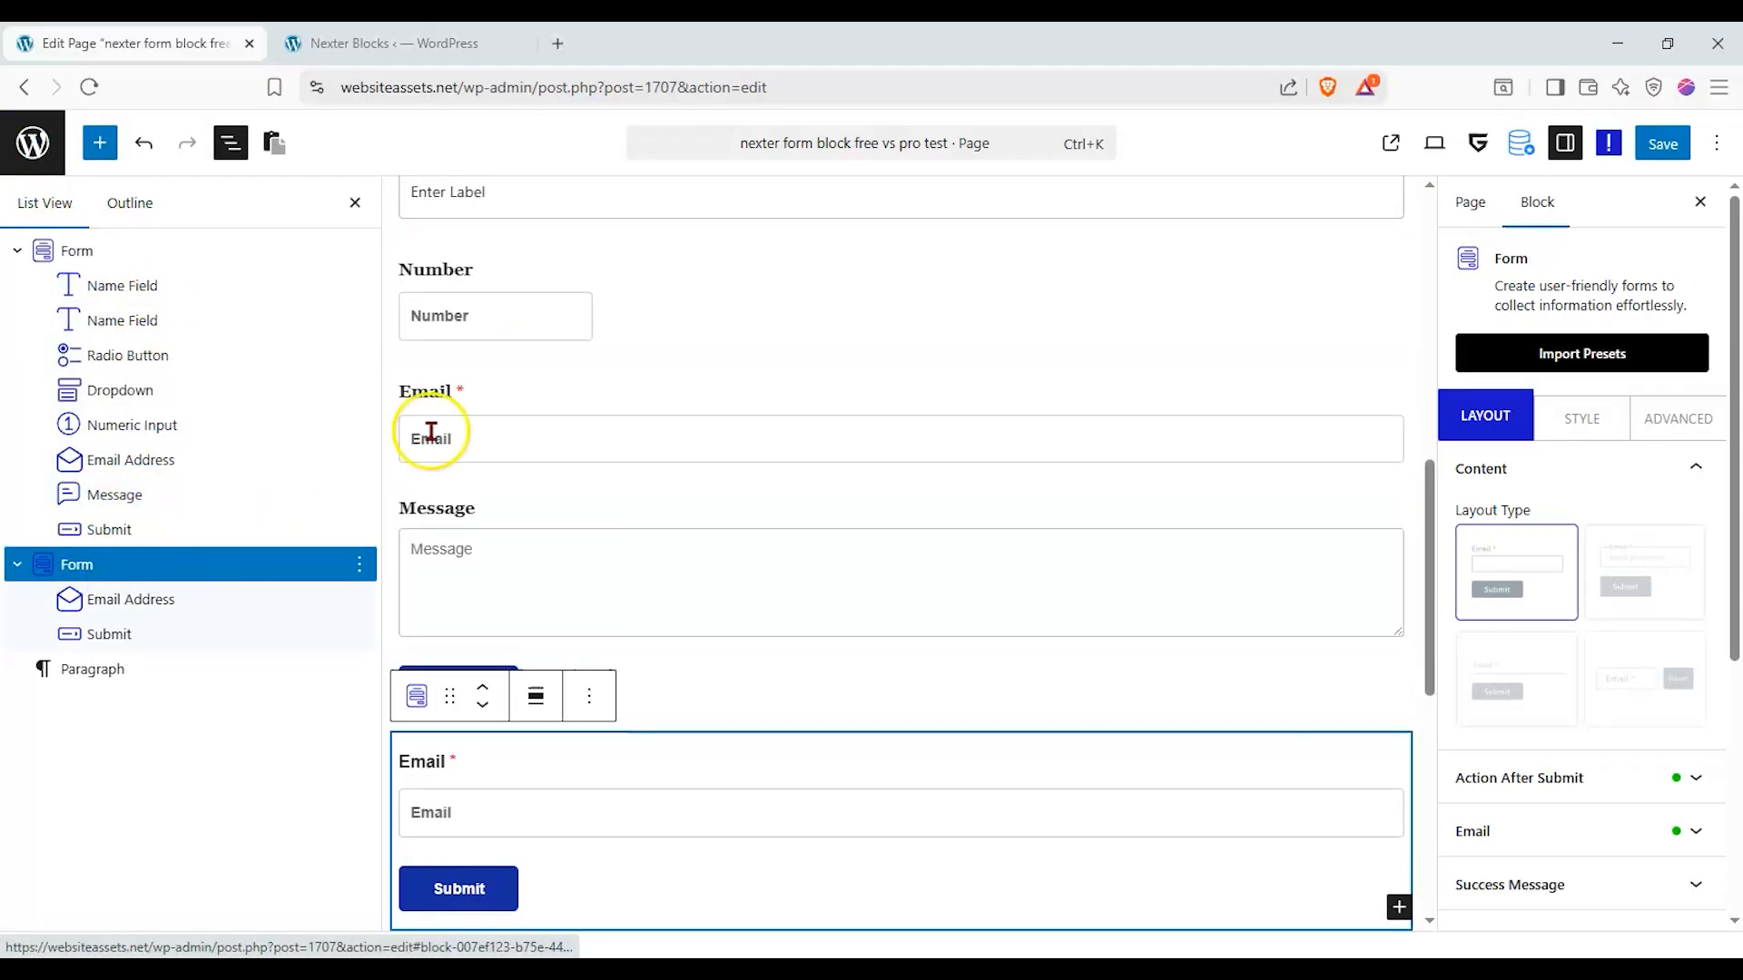
scroll(490, 436, "up", 6)
scroll(463, 447, "up", 3)
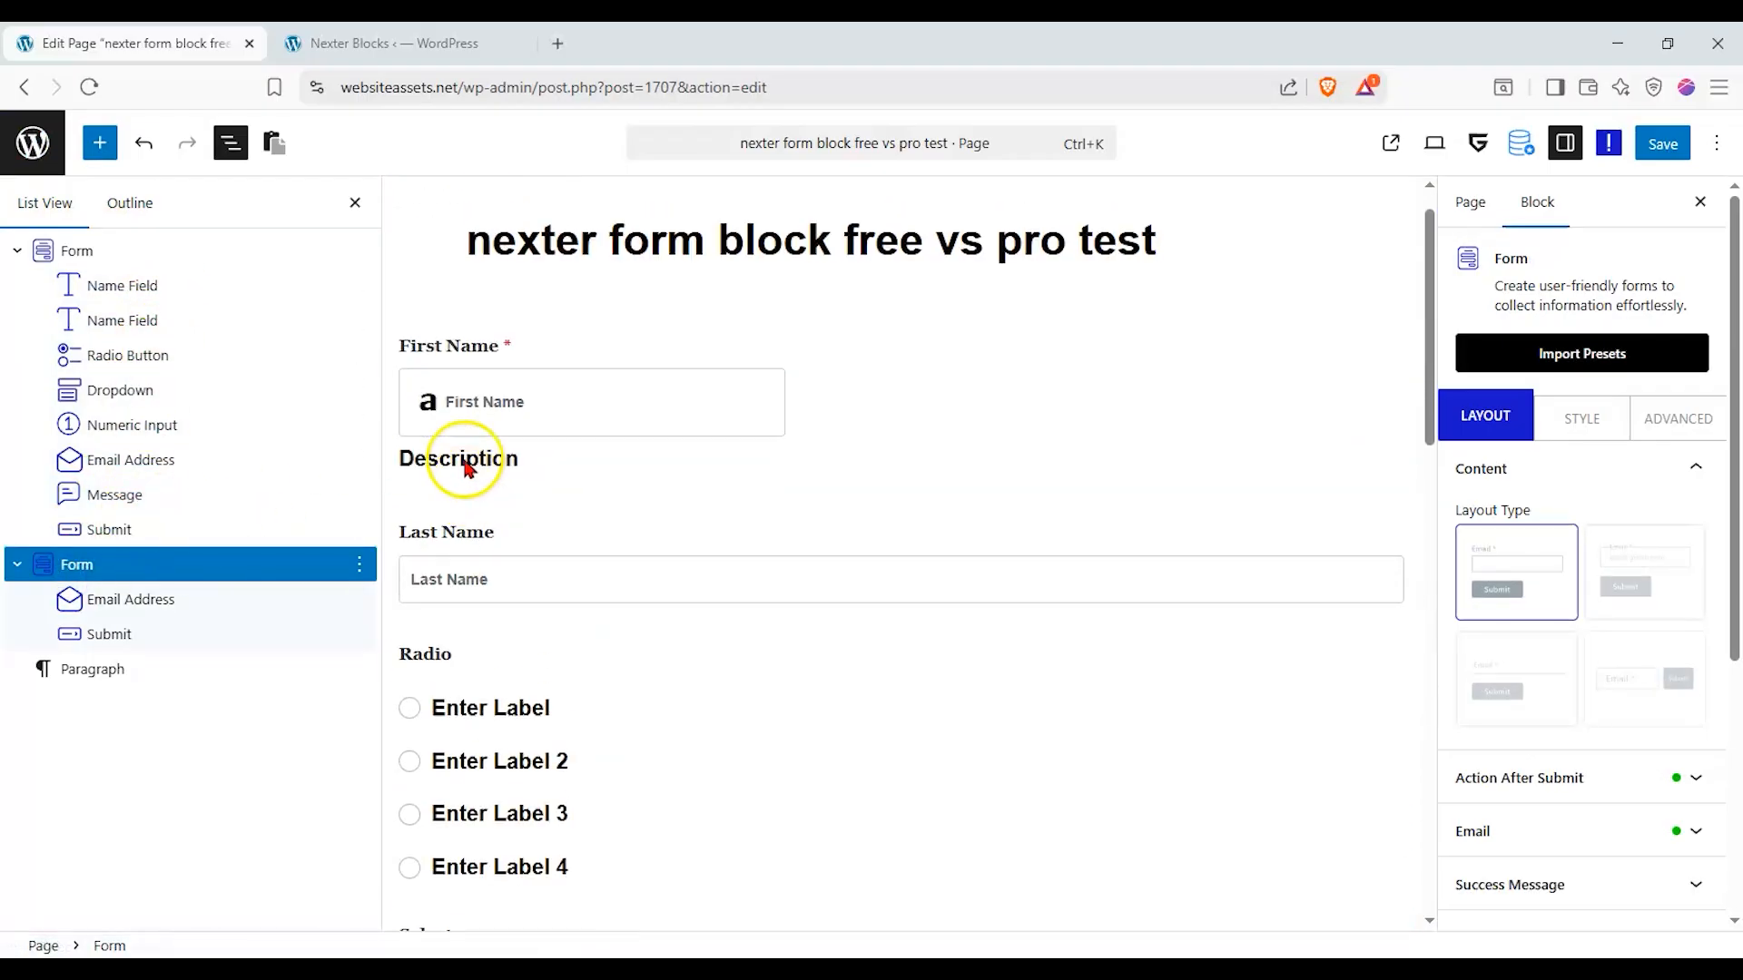
scroll(445, 454, "down", 5)
scroll(468, 399, "down", 7)
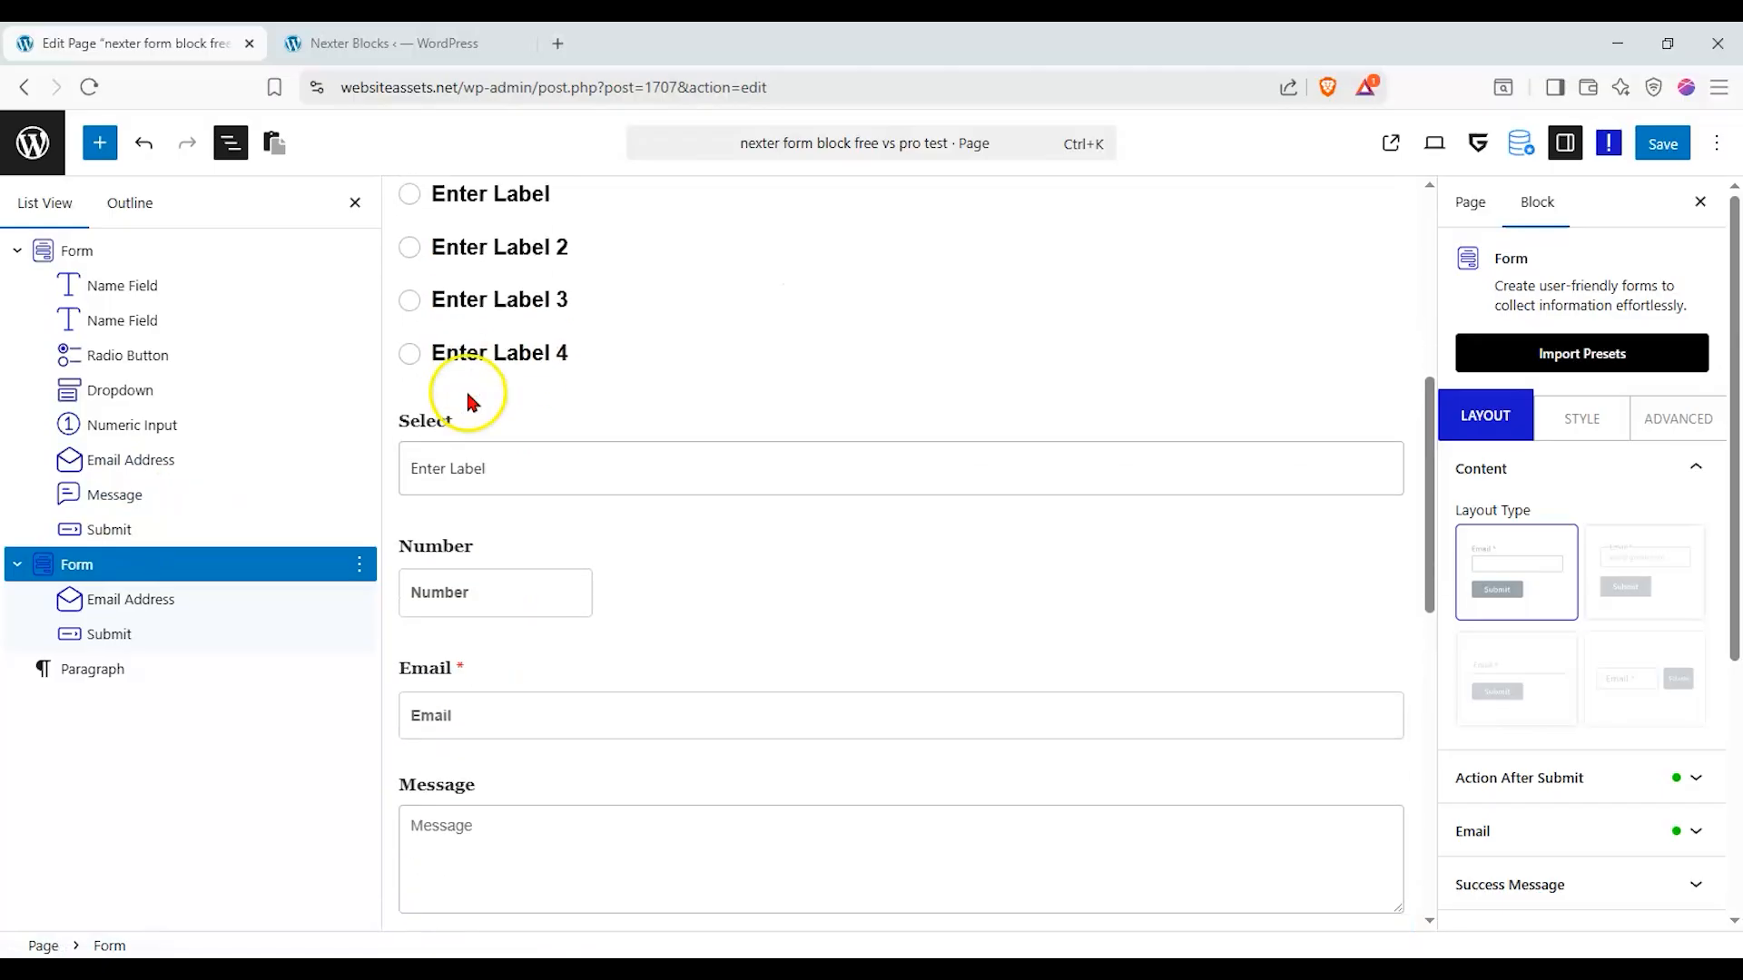
scroll(472, 527, "up", 1)
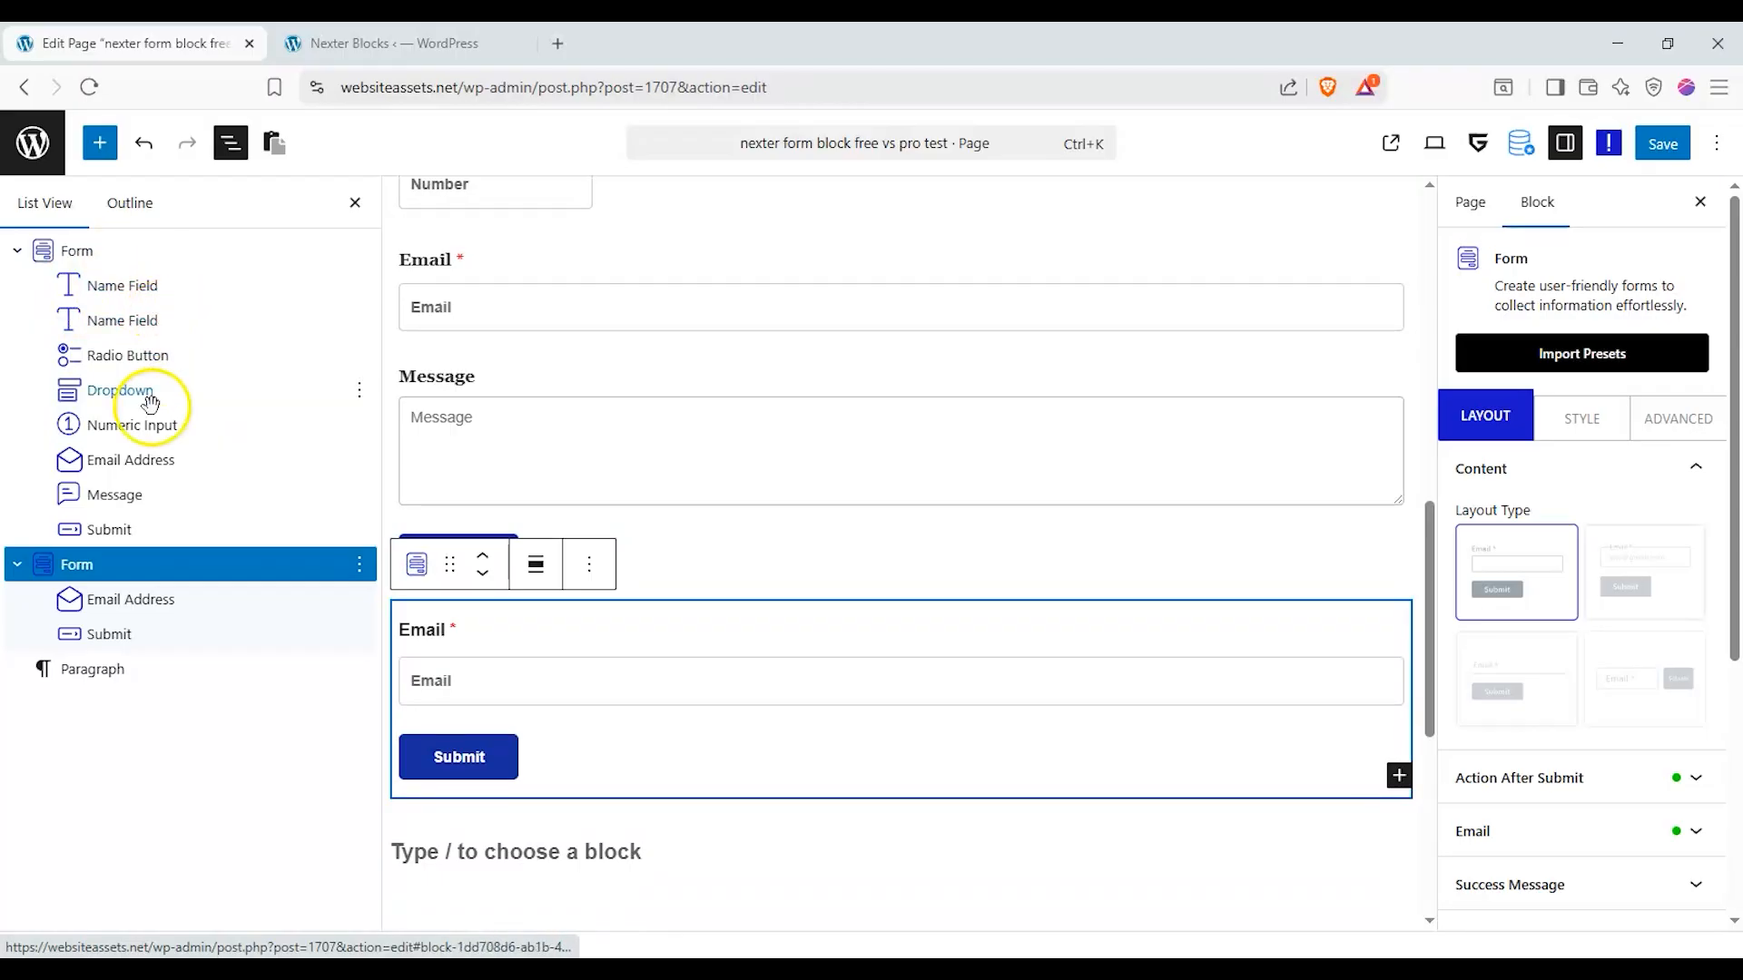
scroll(681, 563, "up", 3)
scroll(717, 536, "up", 6)
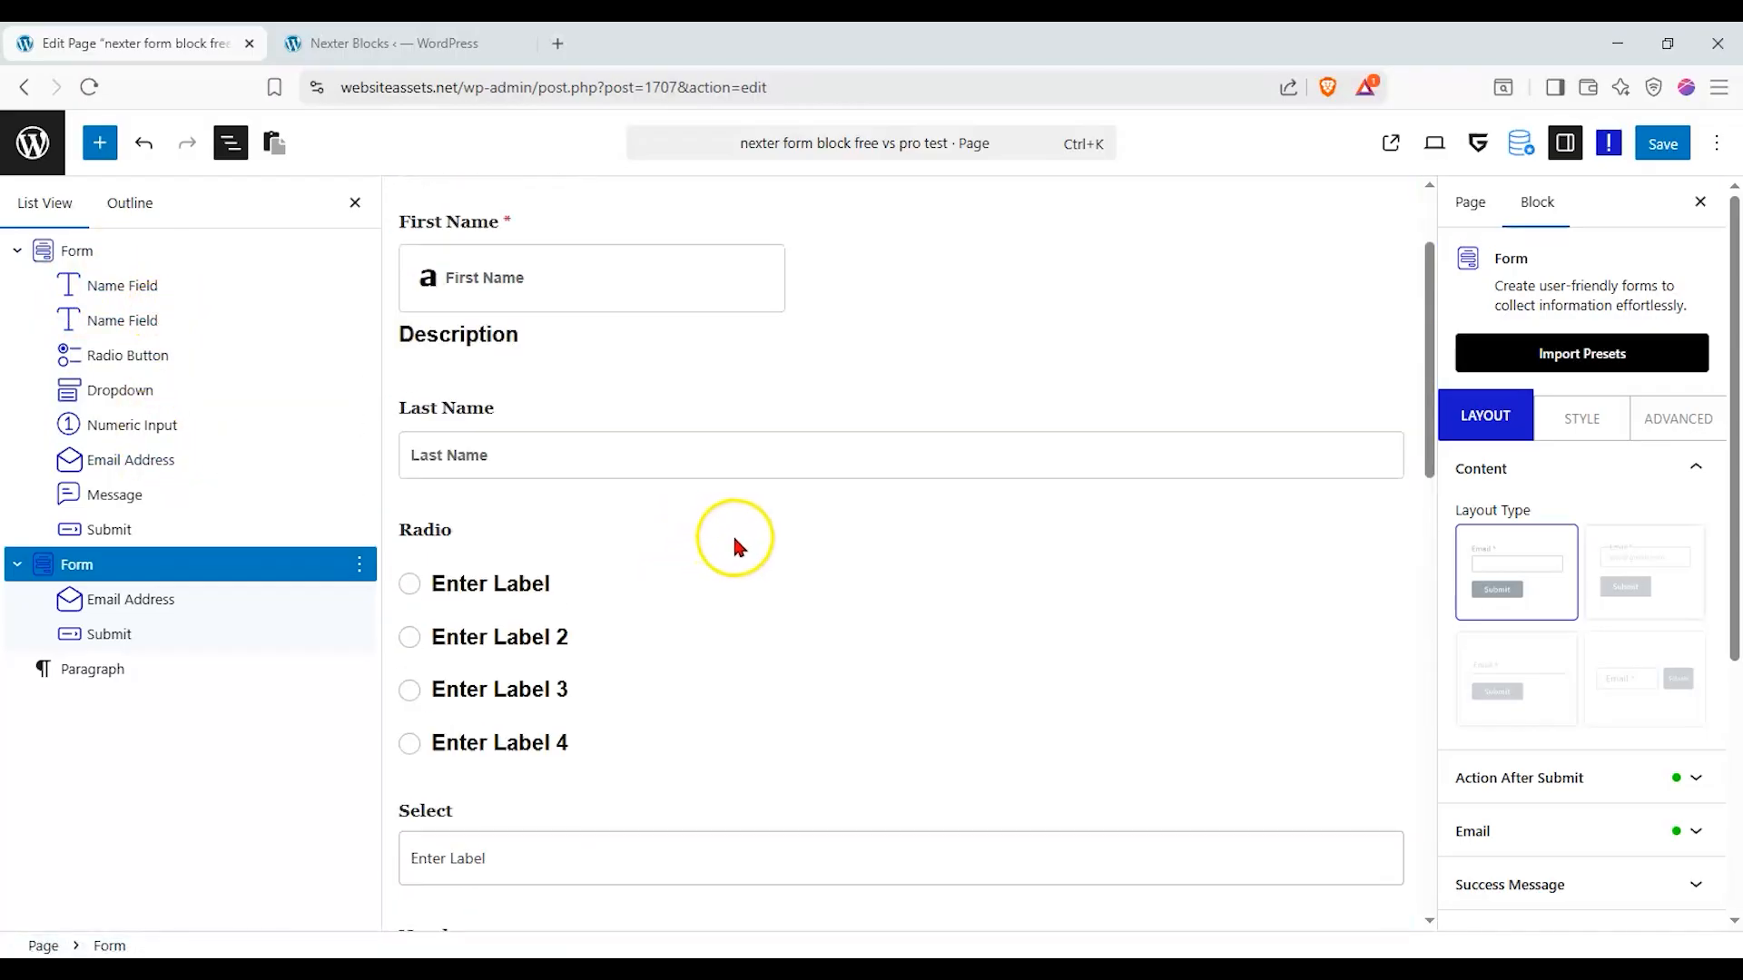
Save the page, open its live view and close the Nexter Blocks browser tab.
left_click(1644, 147)
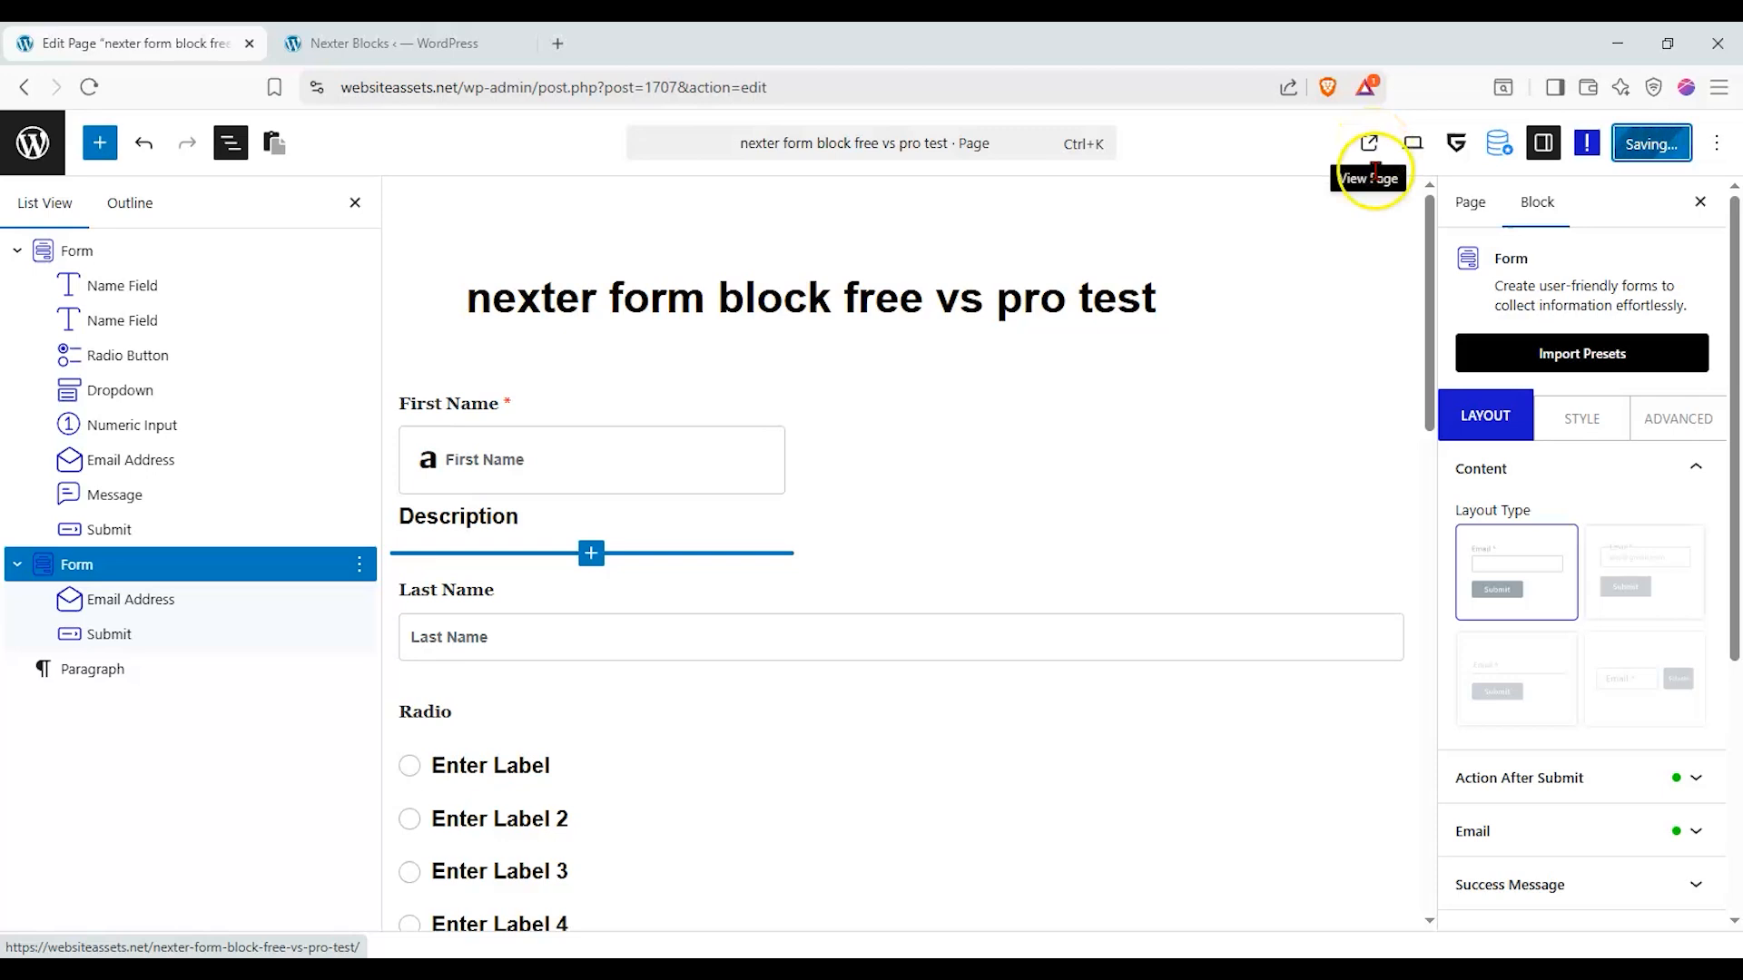
left_click(1393, 143)
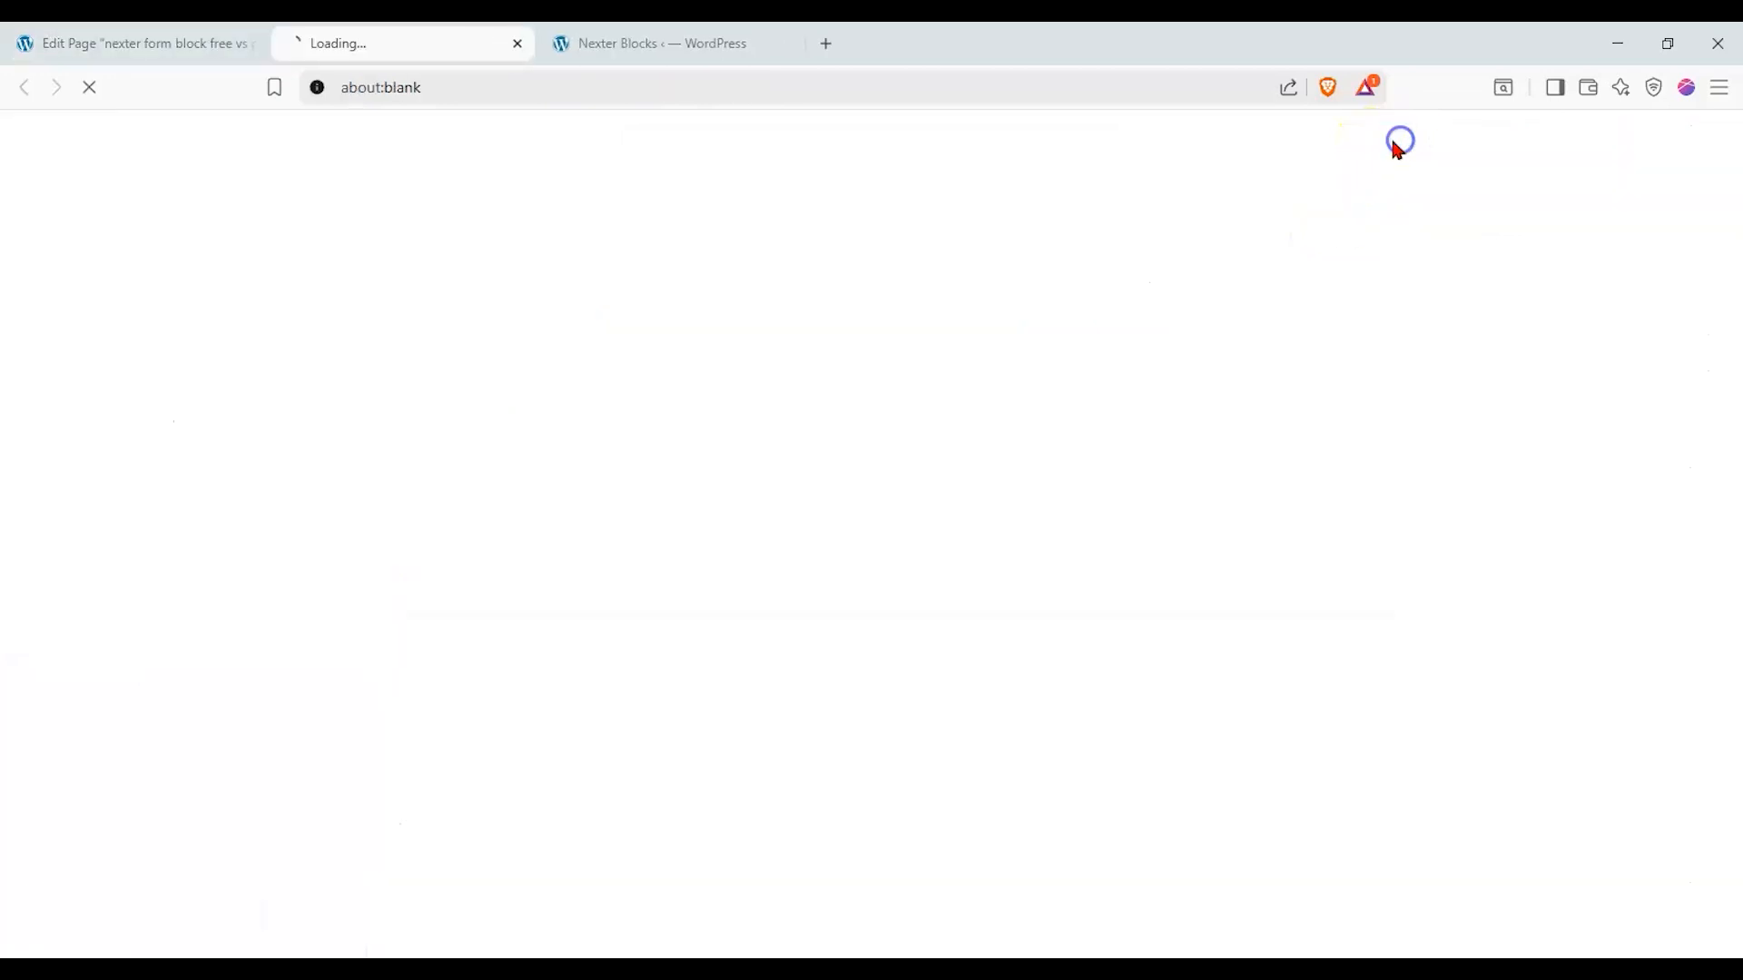
left_click(781, 44)
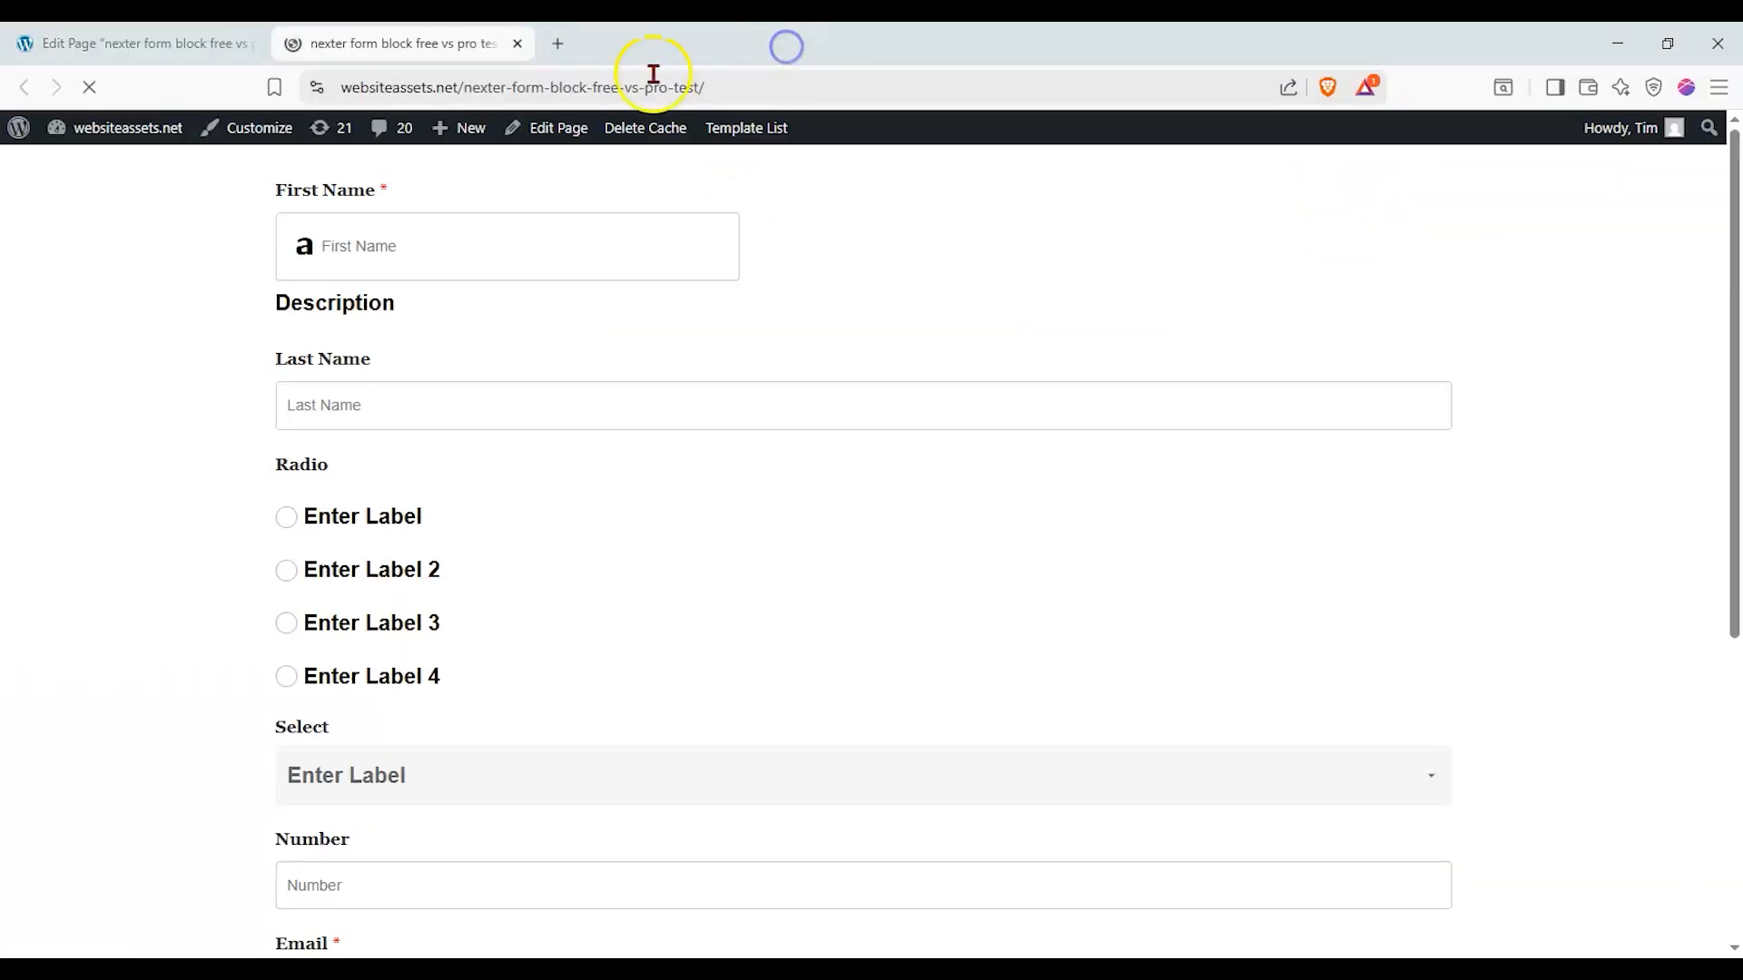
Submit the empty contact form on the live page and inspect the required fields' validation.
scroll(254, 300, "down", 2)
scroll(263, 308, "up", 2)
scroll(369, 323, "down", 5)
left_click(349, 701)
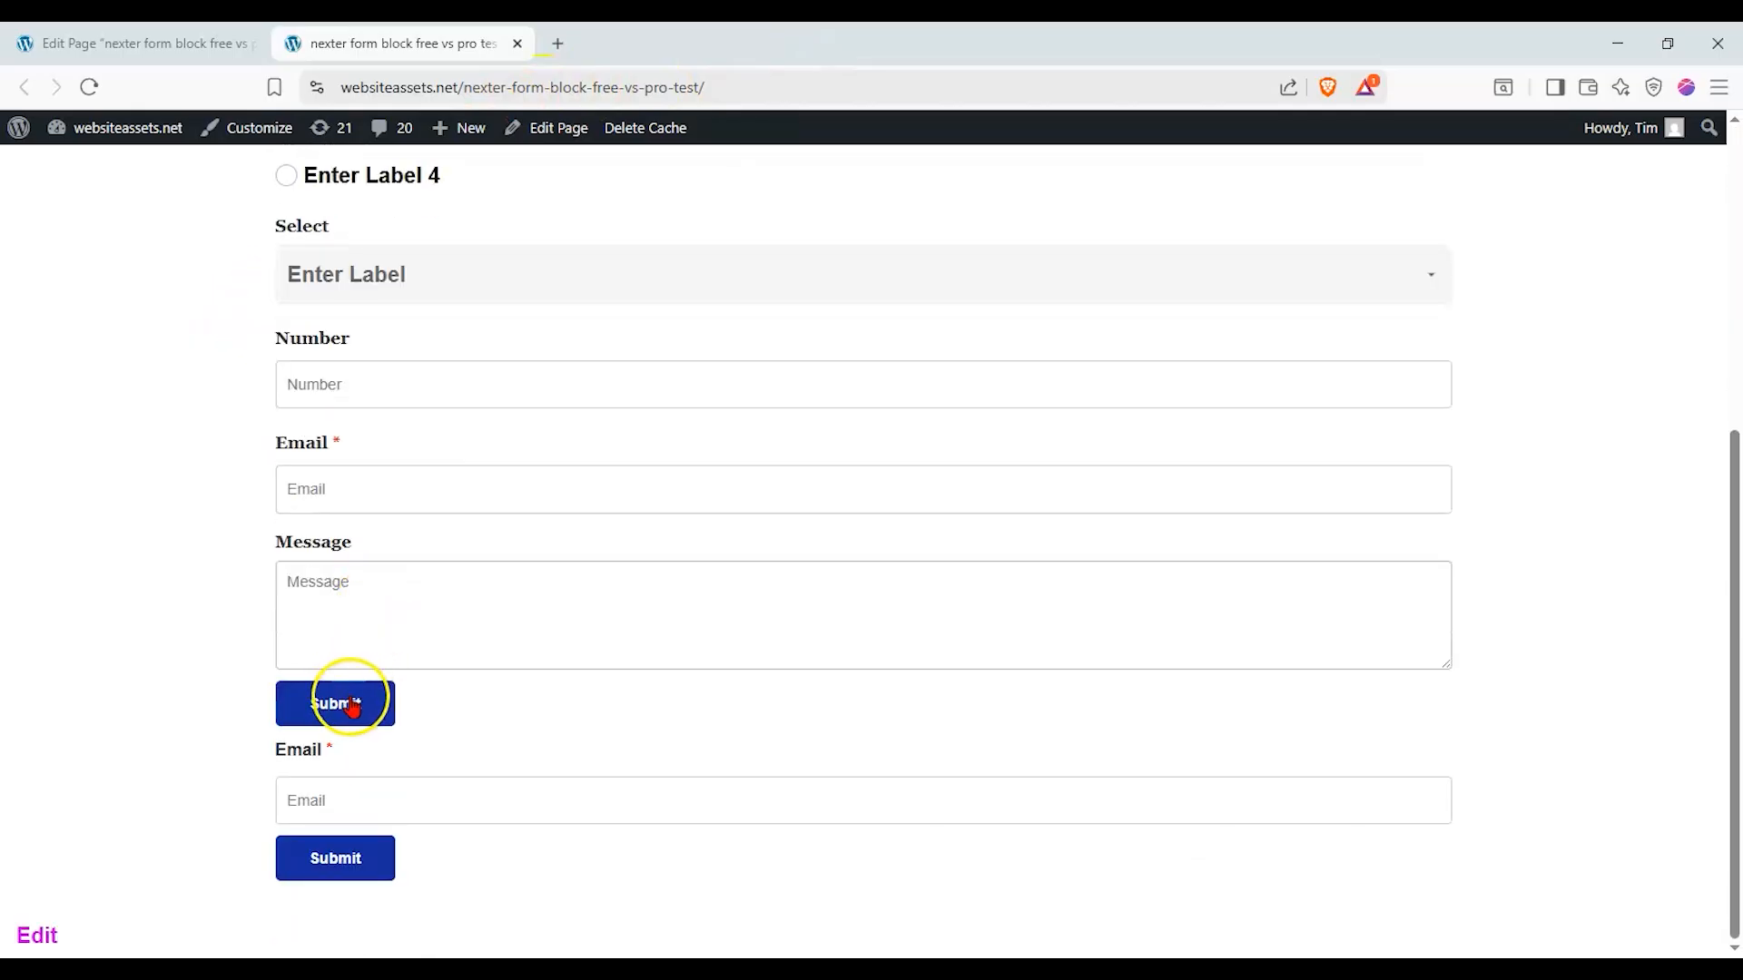
scroll(315, 627, "up", 6)
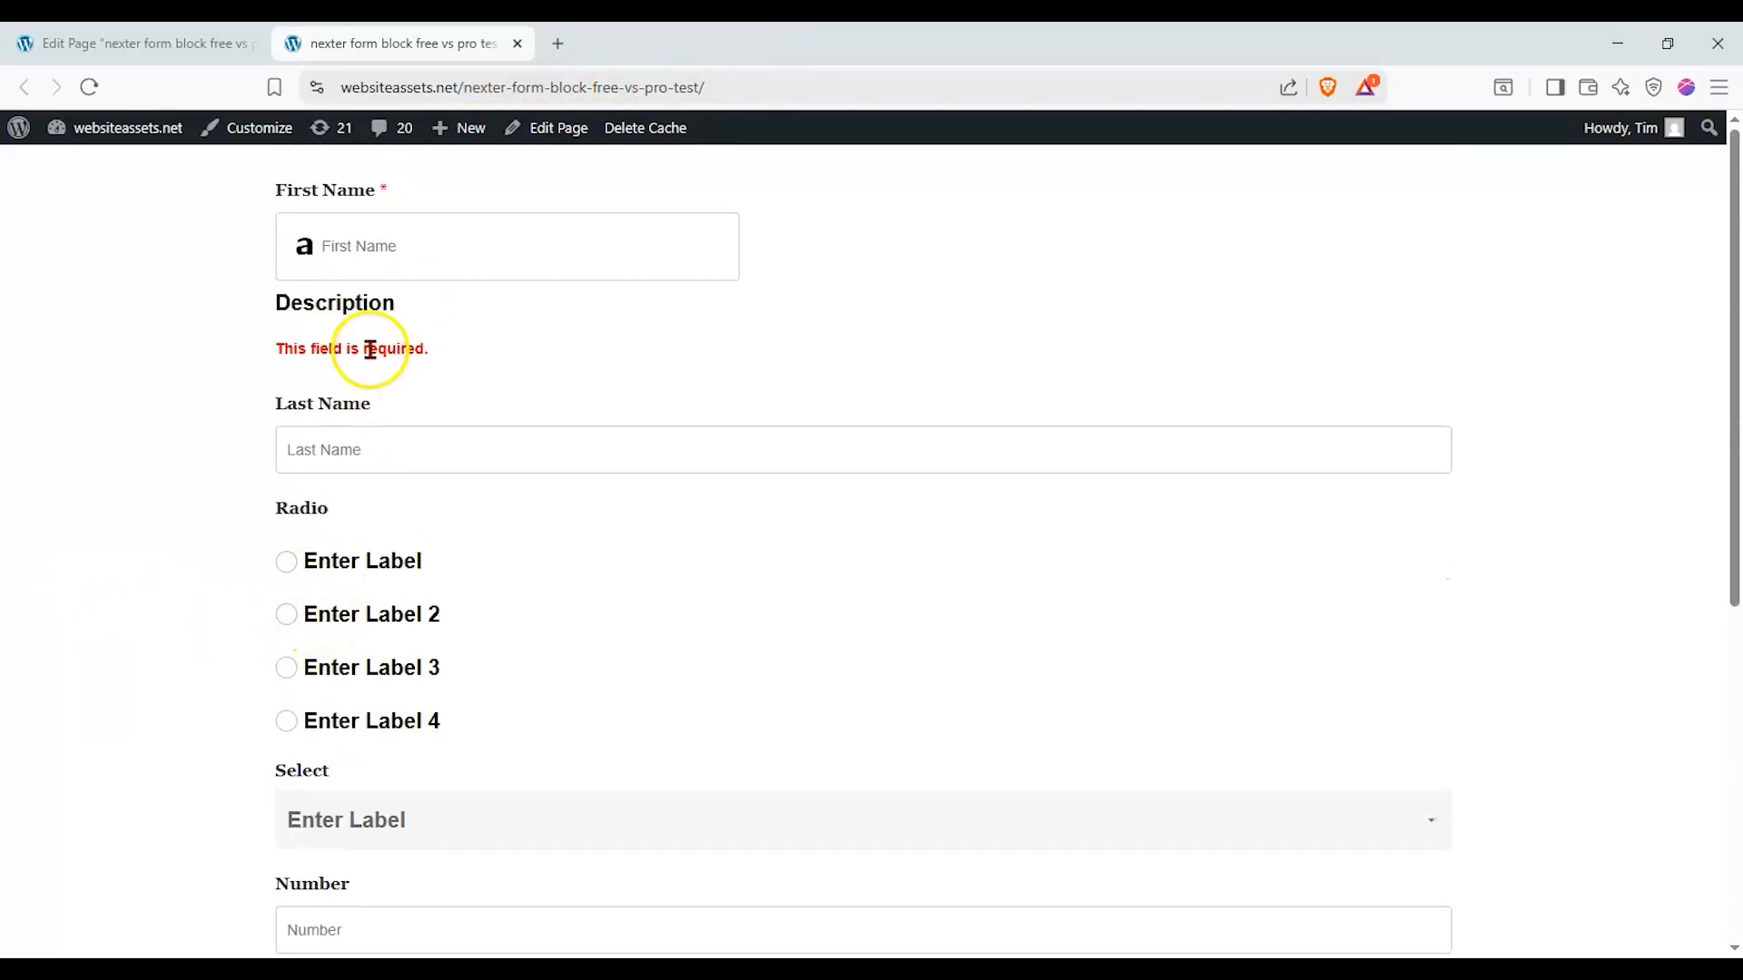
scroll(331, 486, "down", 2)
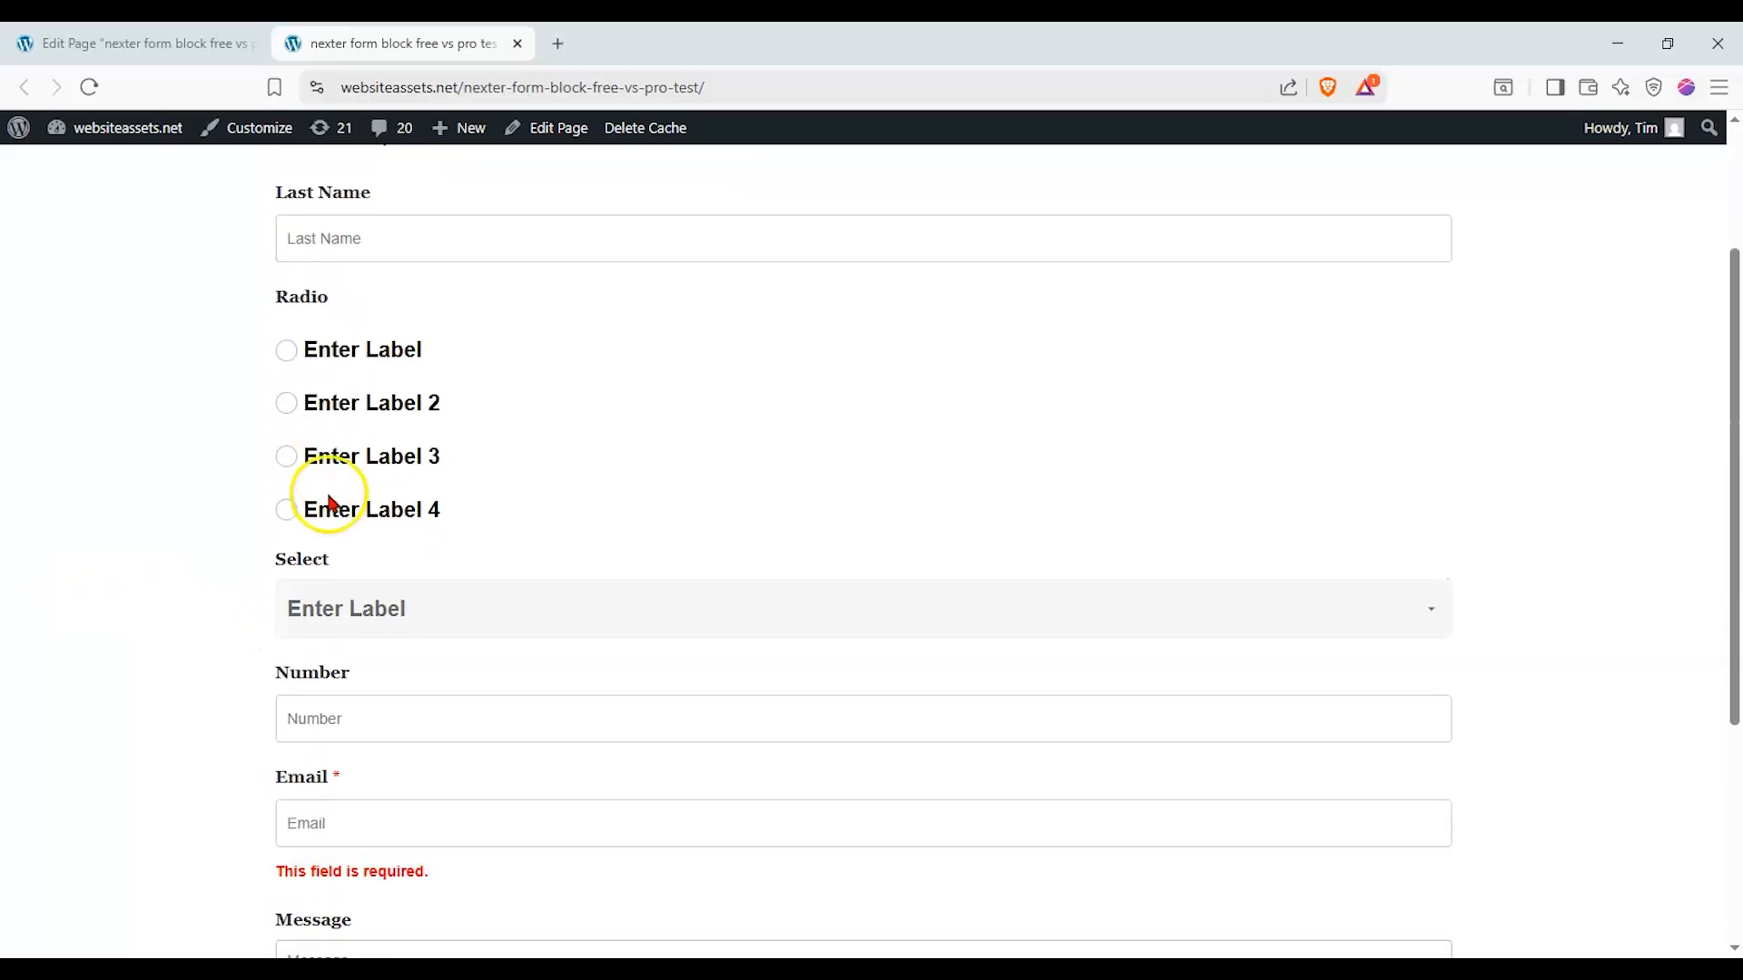
Choose the radio option "Enter Label 2" and the dropdown option "Enter Label 3", then resubmit the contact form and check its validation.
left_click(290, 399)
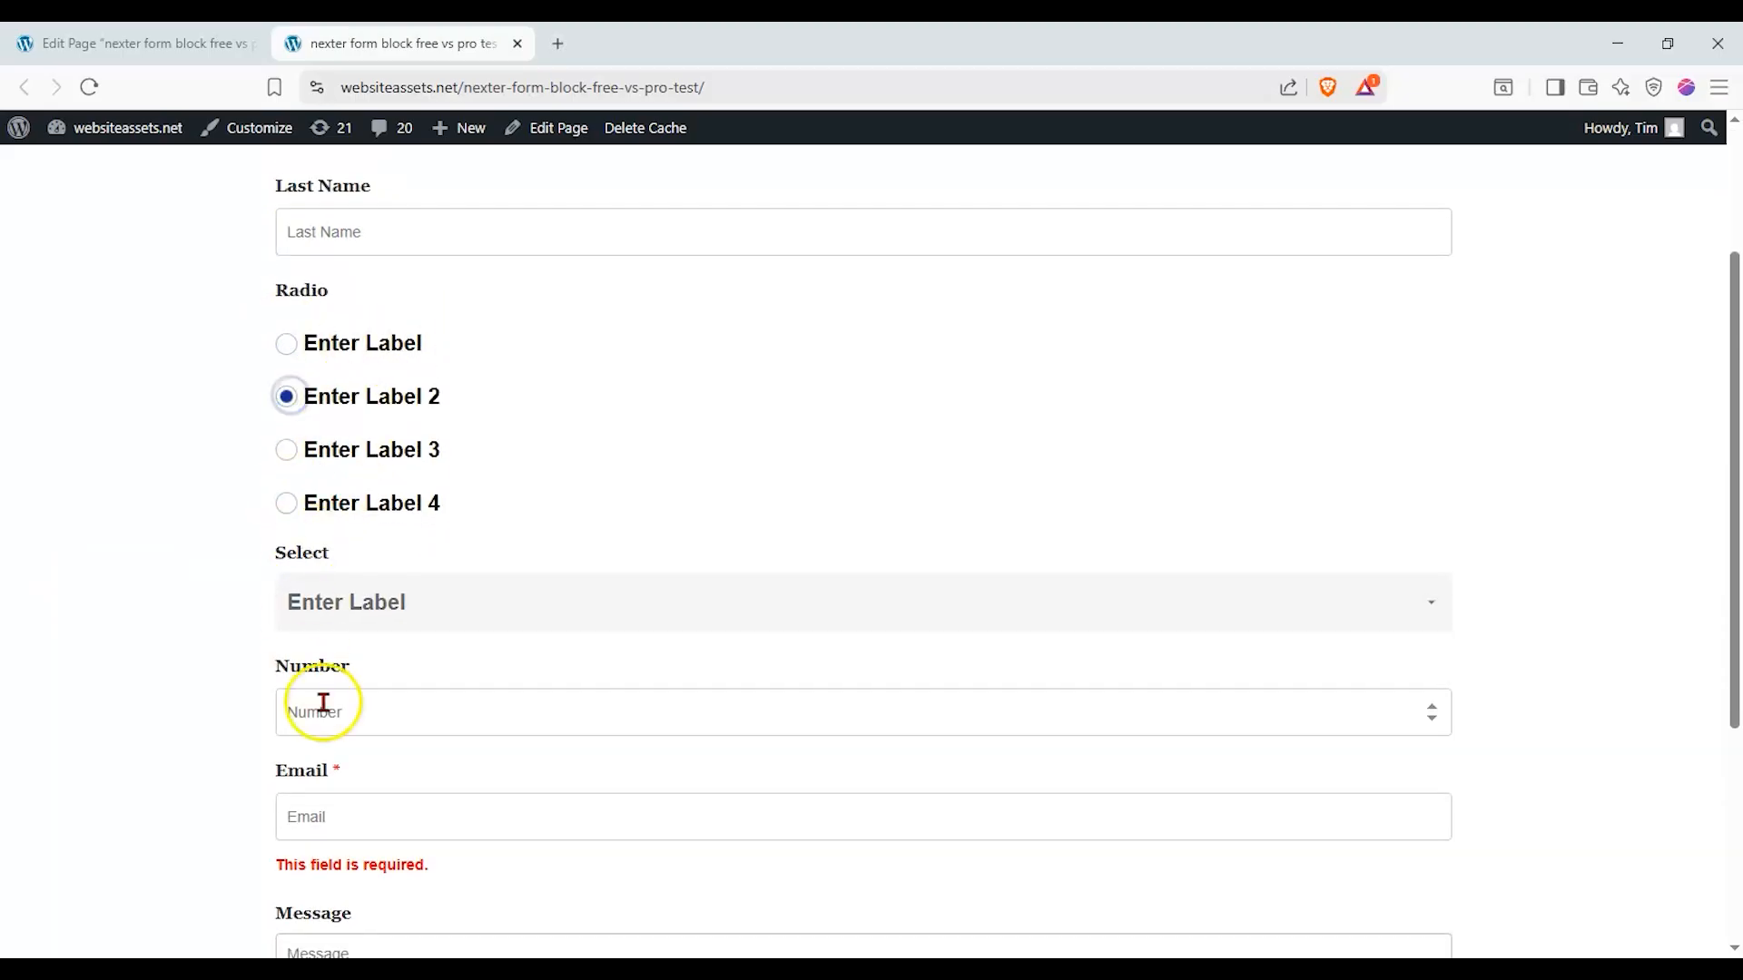
left_click(340, 604)
left_click(342, 680)
left_click(364, 603)
left_click(354, 715)
scroll(218, 543, "down", 4)
left_click(375, 714)
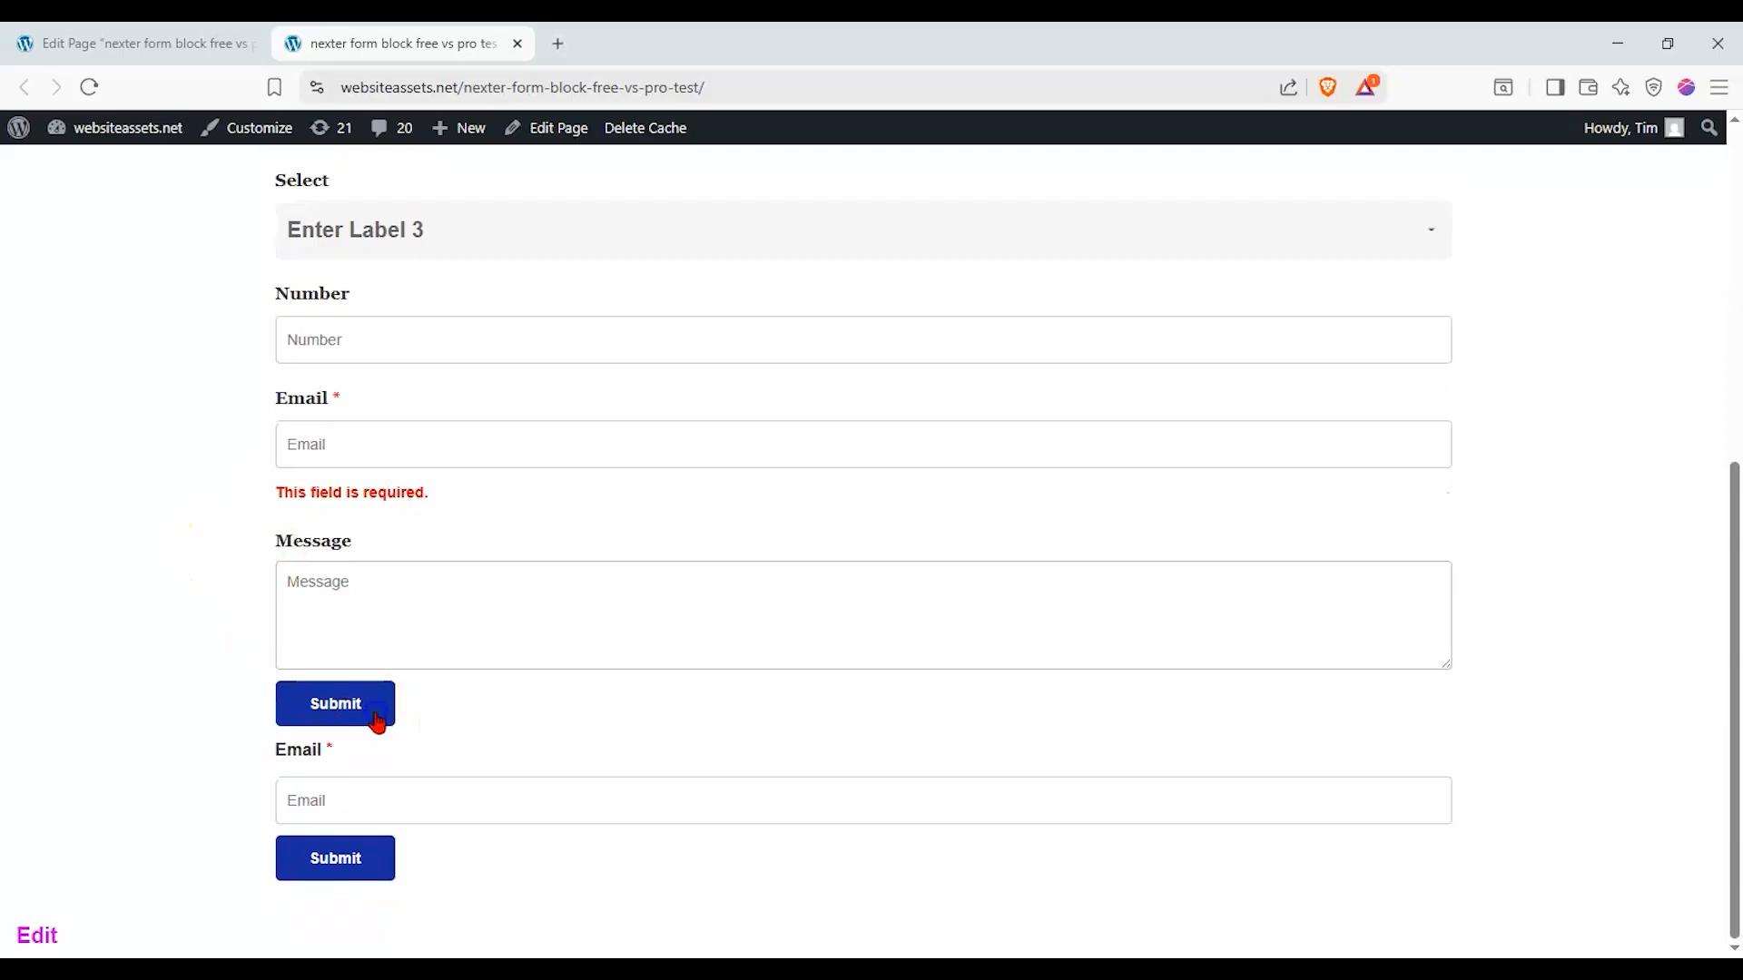
scroll(204, 607, "up", 2)
scroll(203, 615, "up", 4)
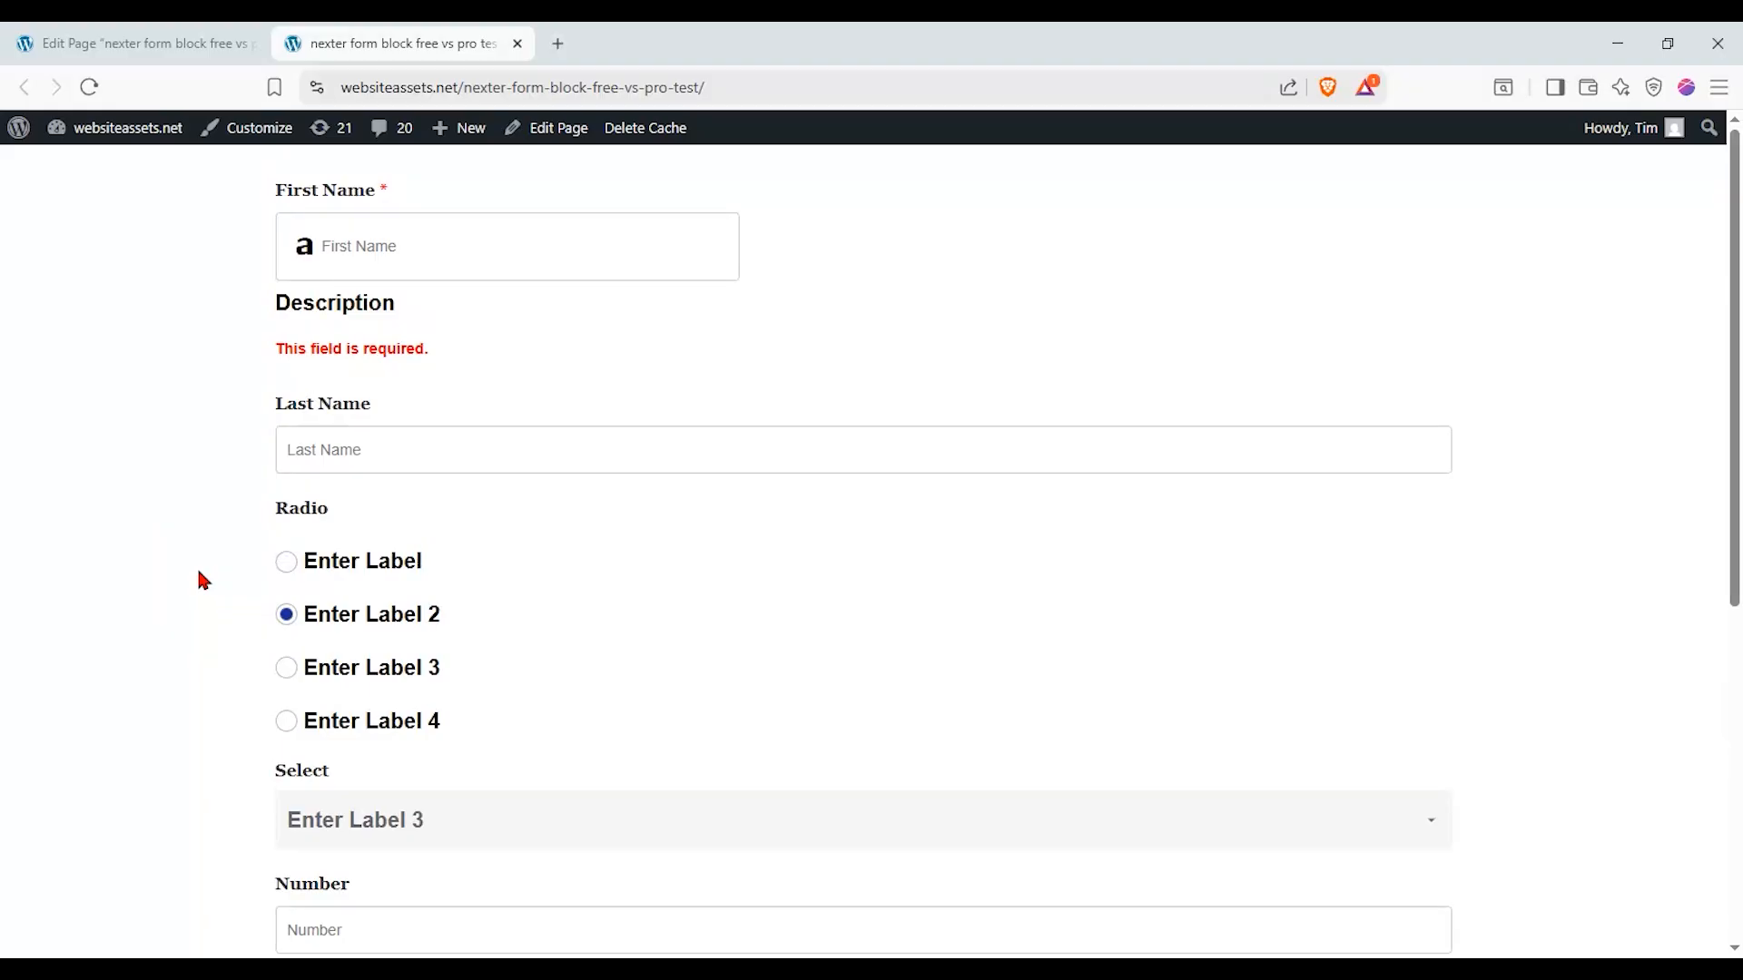
Return to the page editor, open the WordPress admin in a new first browser tab, and go to the installed plugins list.
left_click(77, 44)
left_click(32, 141)
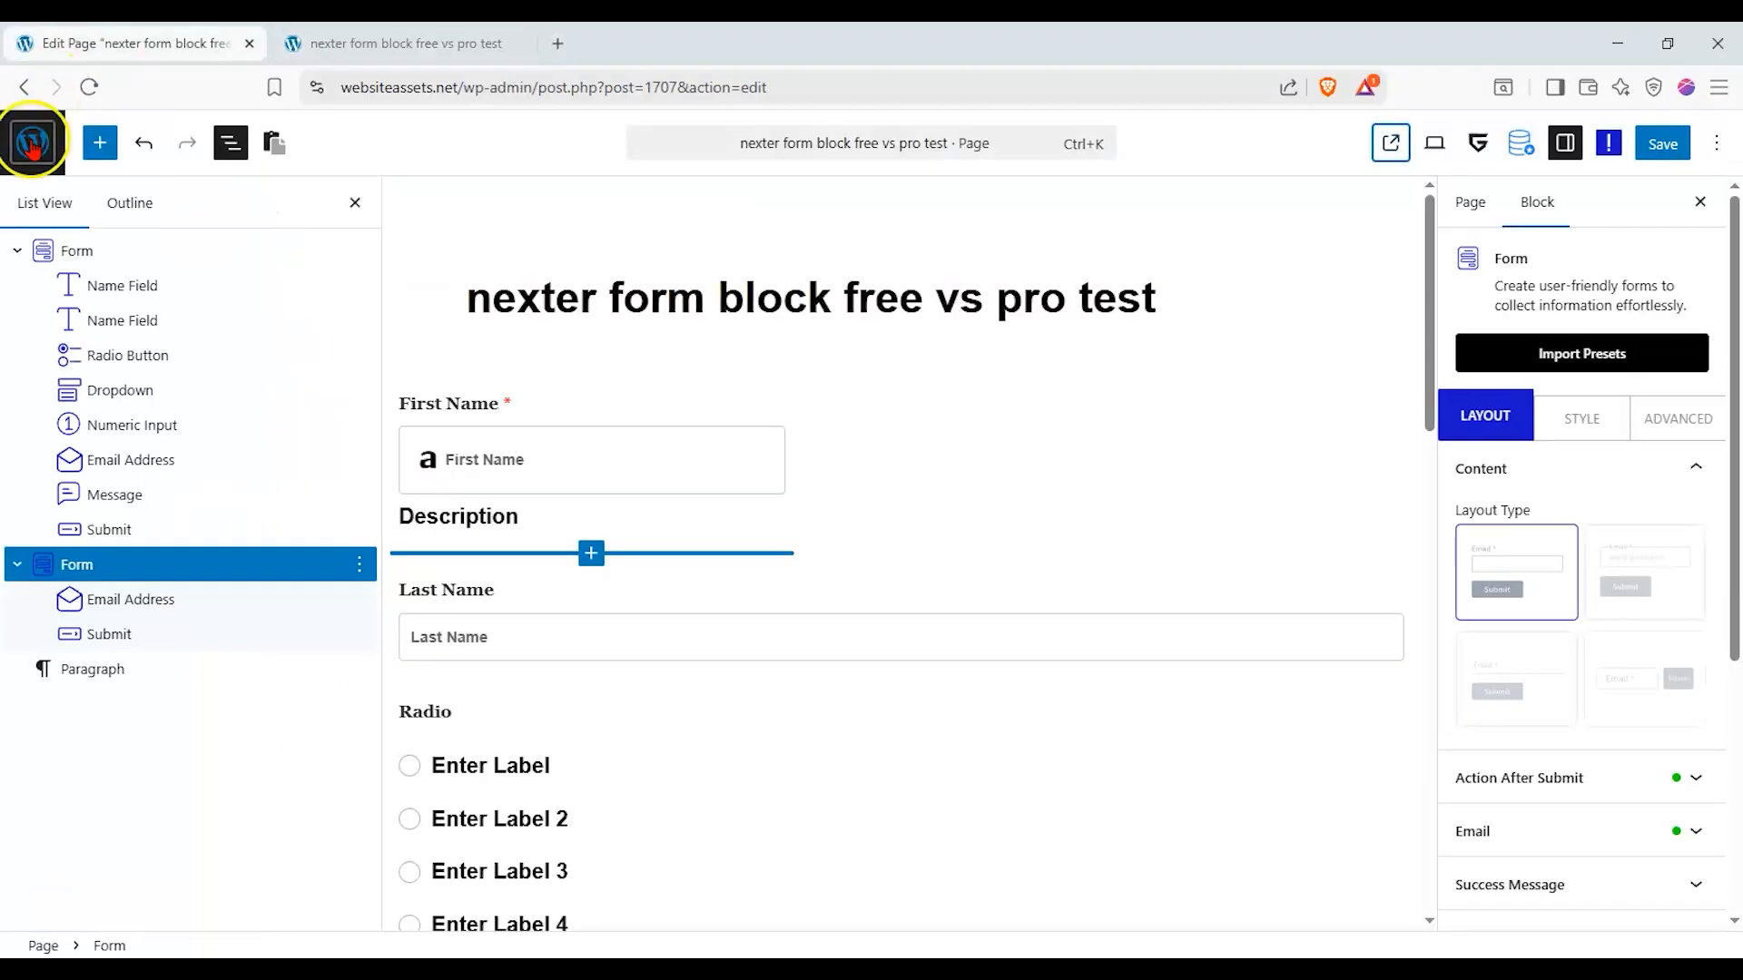
right_click(25, 155)
left_click(88, 170)
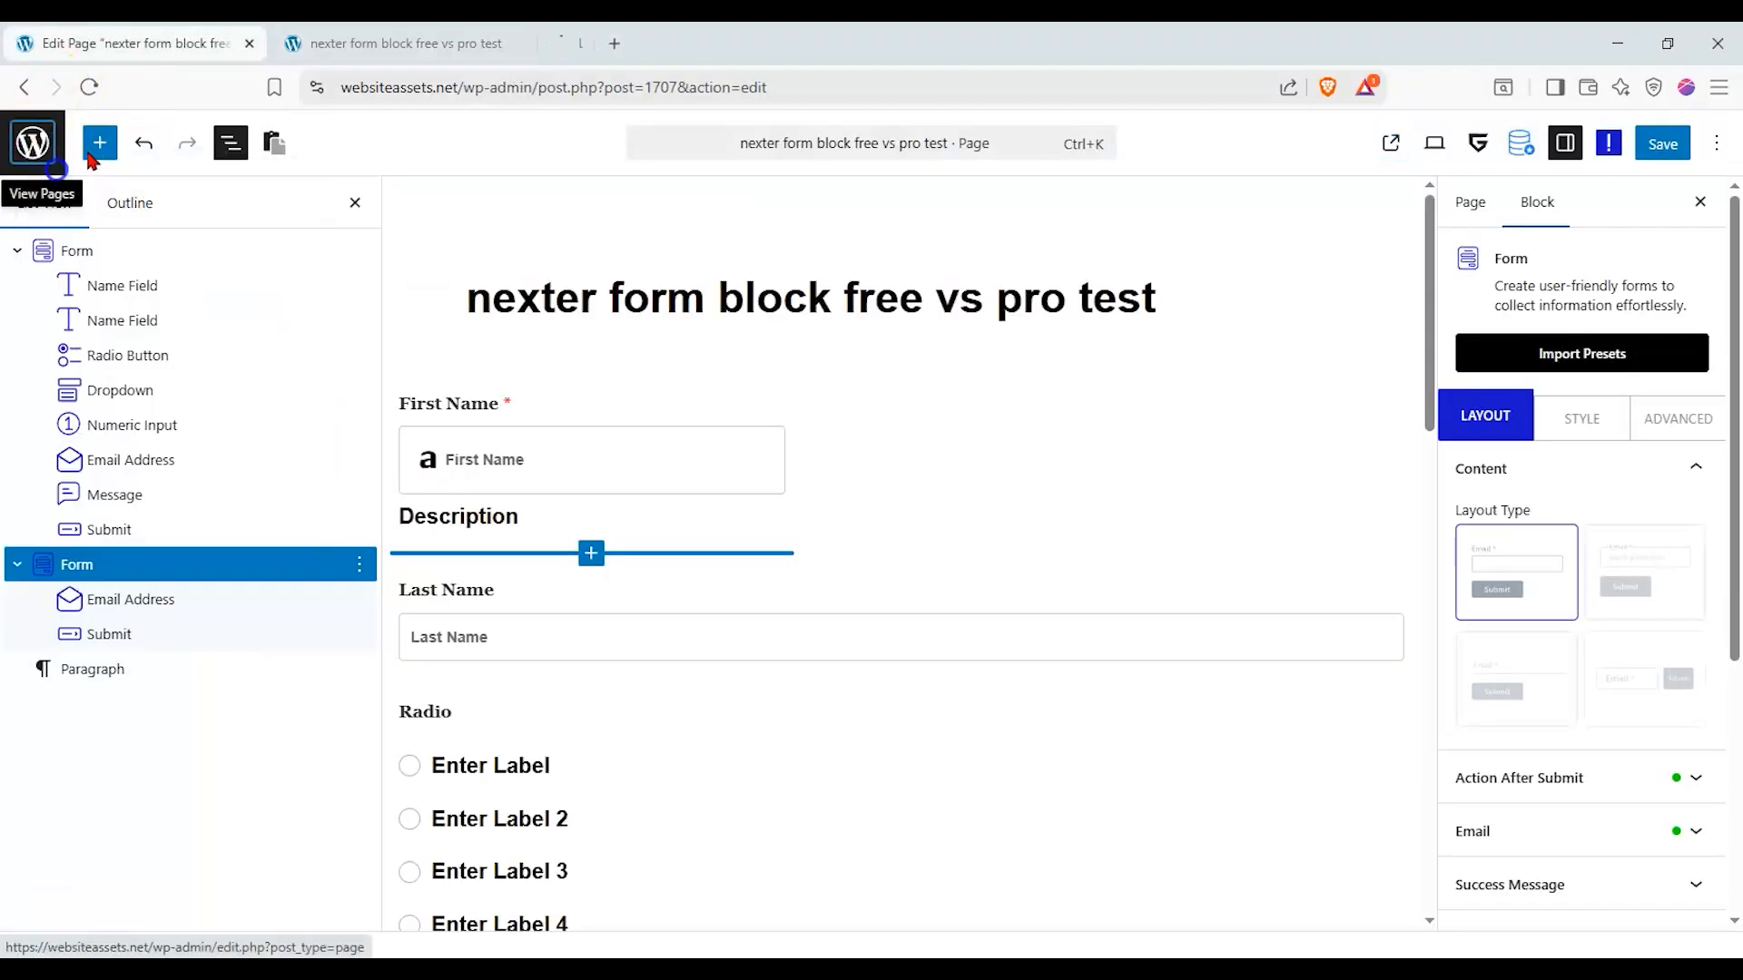
left_click_drag(576, 39, 87, 40)
left_click(89, 86)
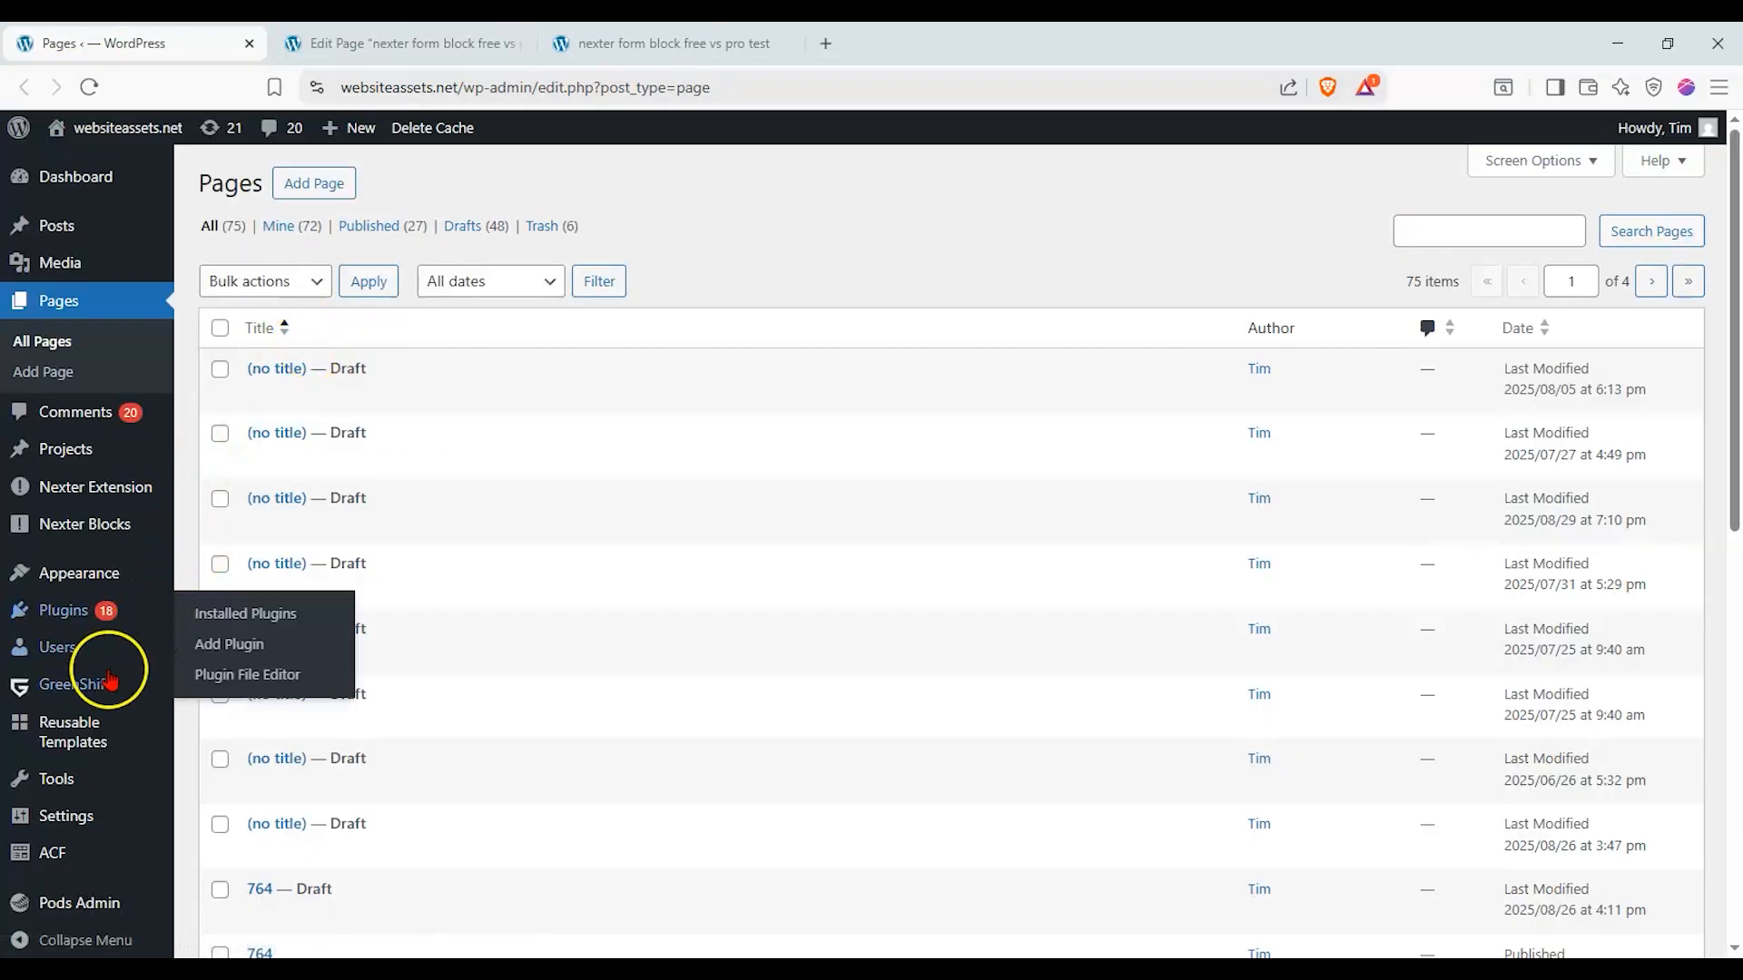
left_click(85, 616)
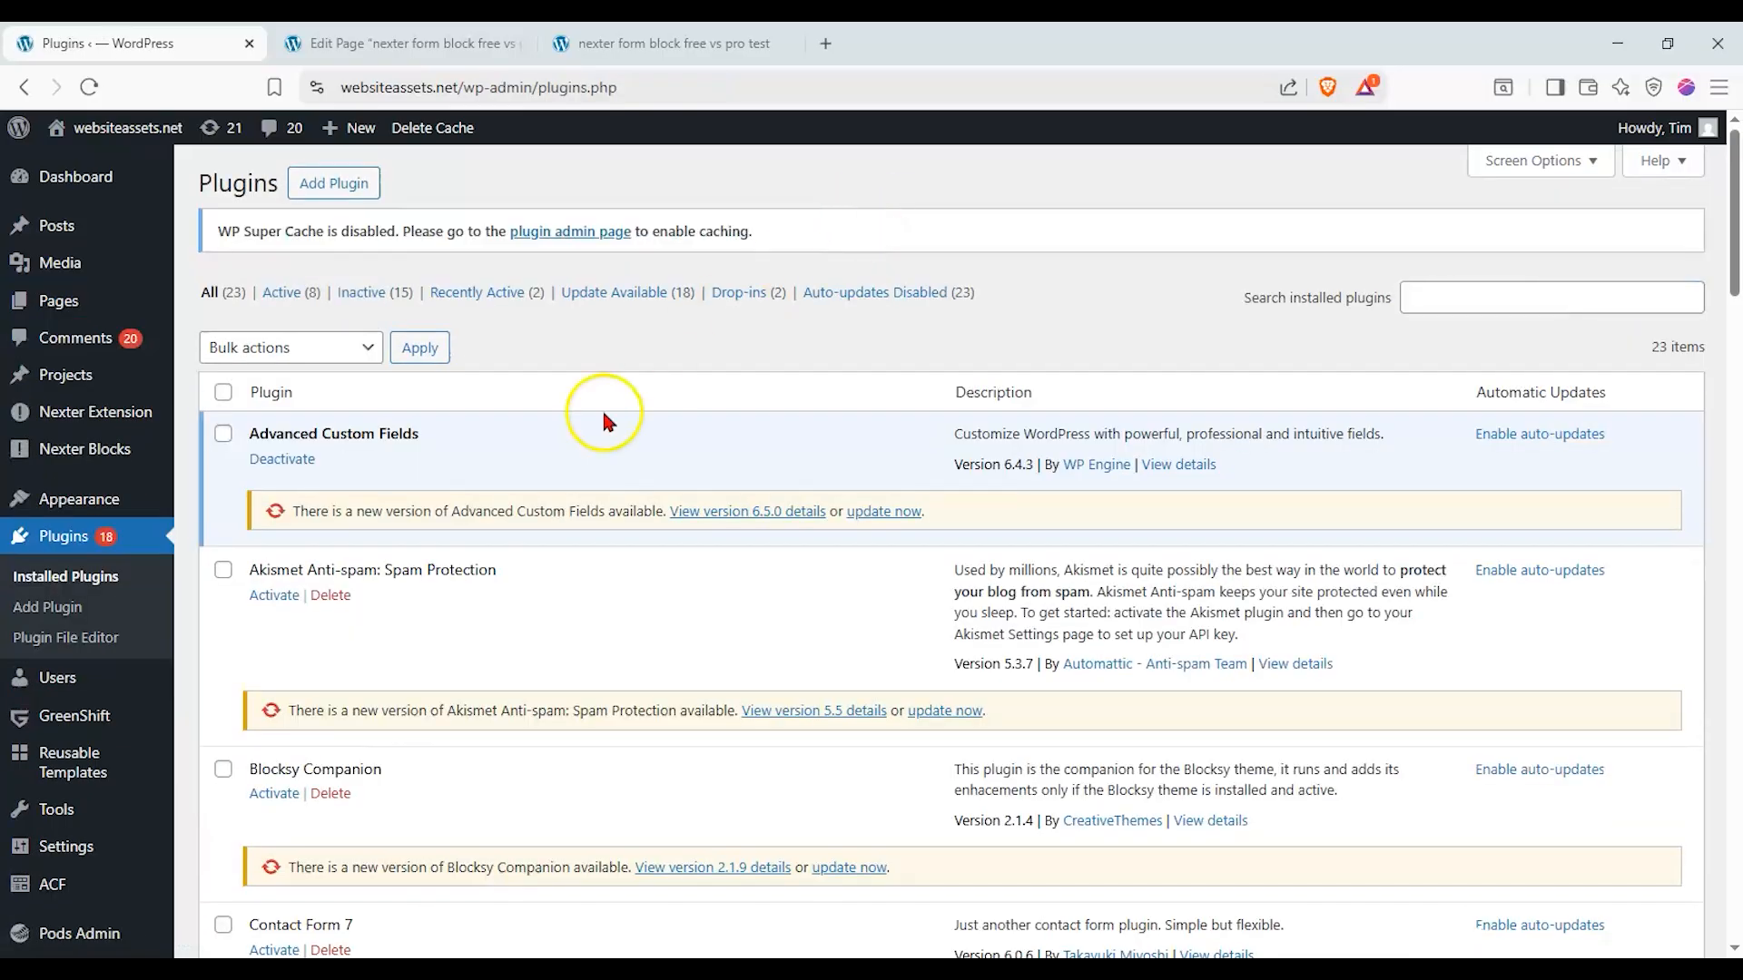
Activate the Nexter Blocks Pro plugin in the installed plugins list.
scroll(539, 465, "down", 10)
scroll(529, 478, "down", 10)
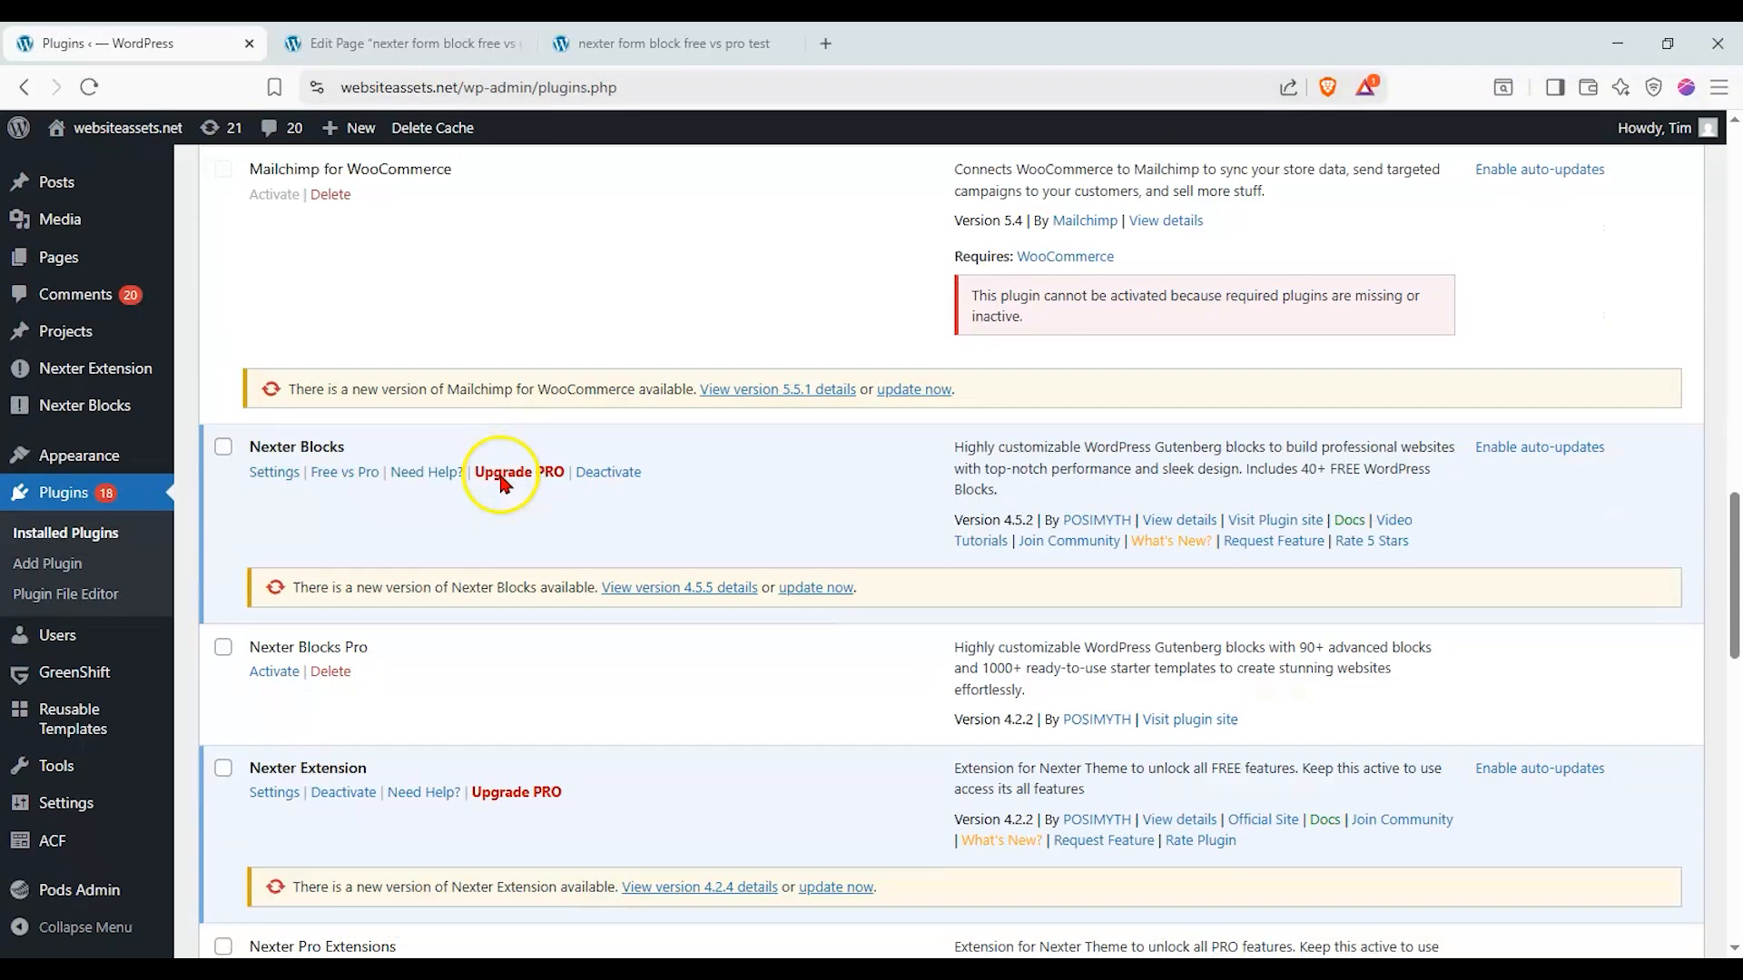
left_click(260, 672)
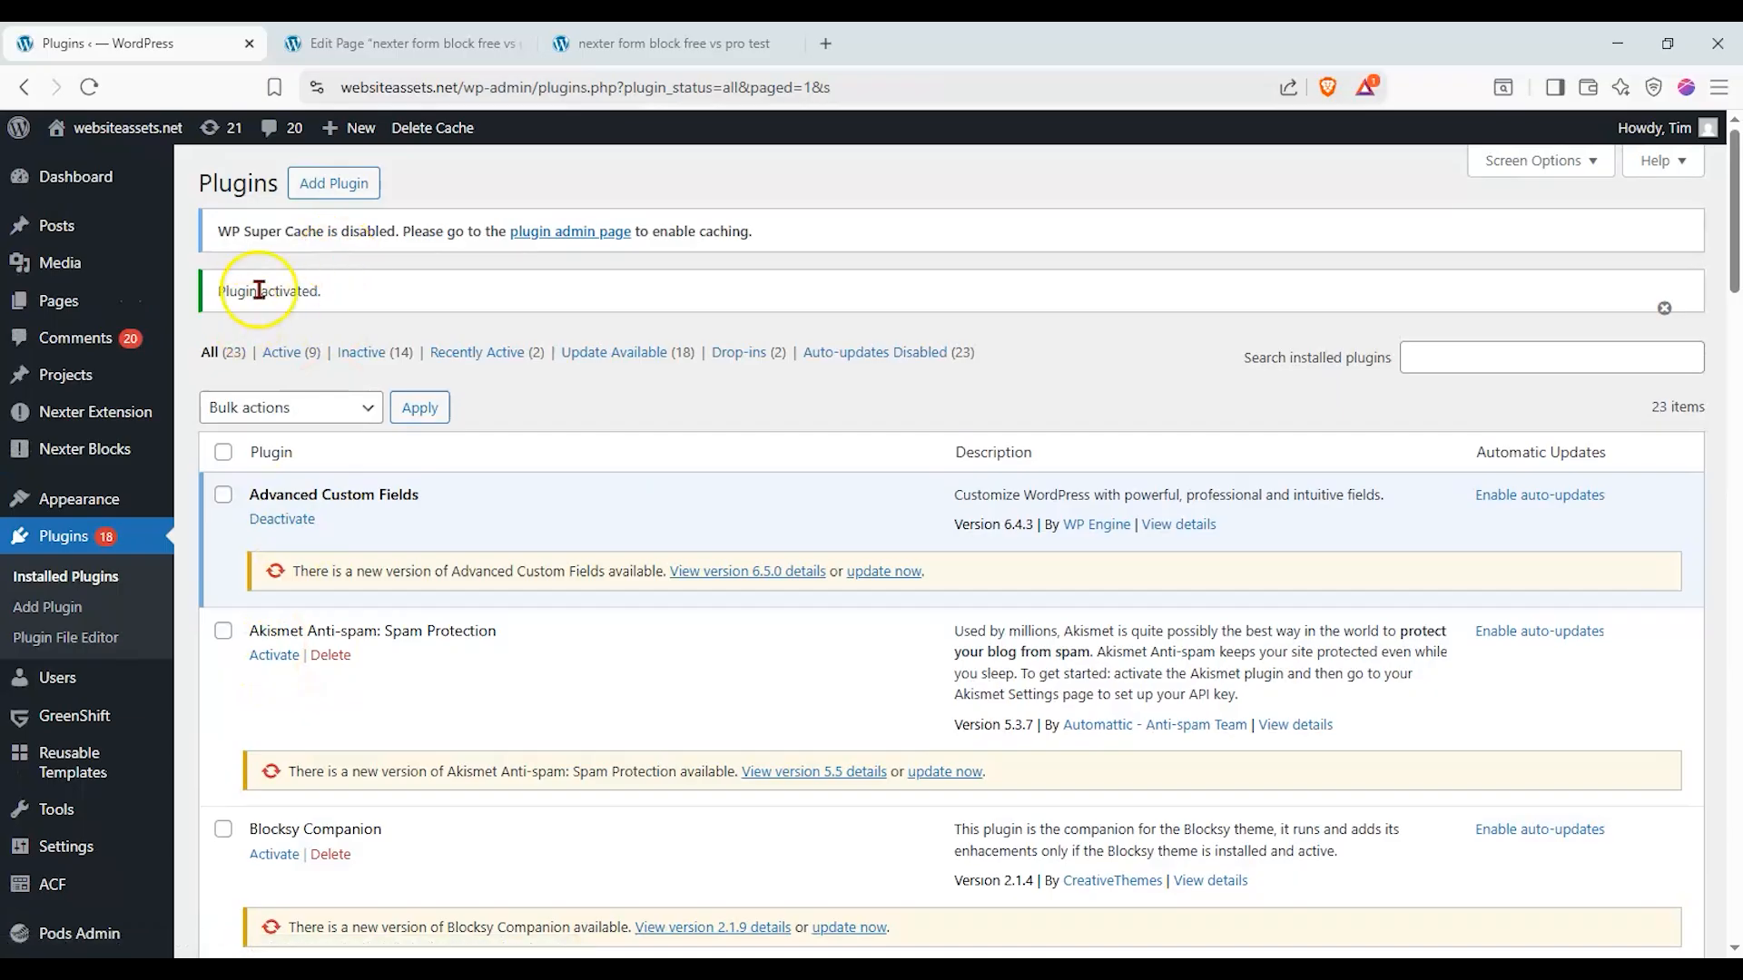
Filter the Nexter Blocks block manager to Pro blocks, enable all of them and check each category.
left_click(114, 457)
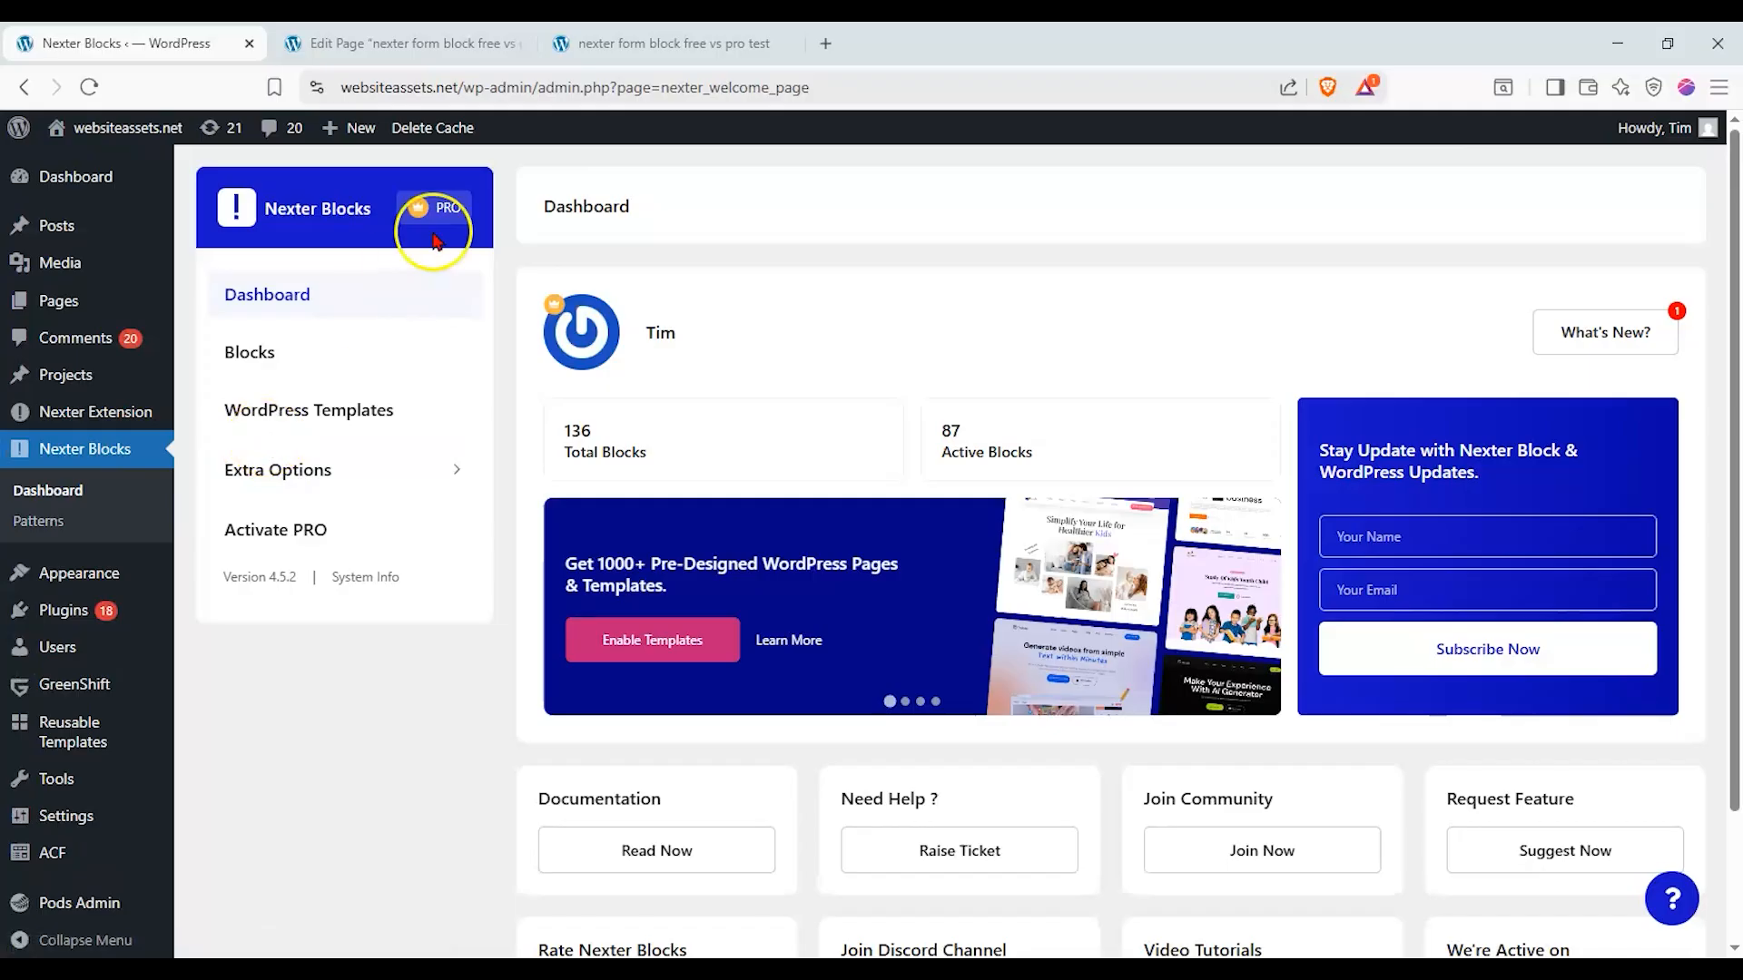
left_click(276, 352)
left_click(880, 315)
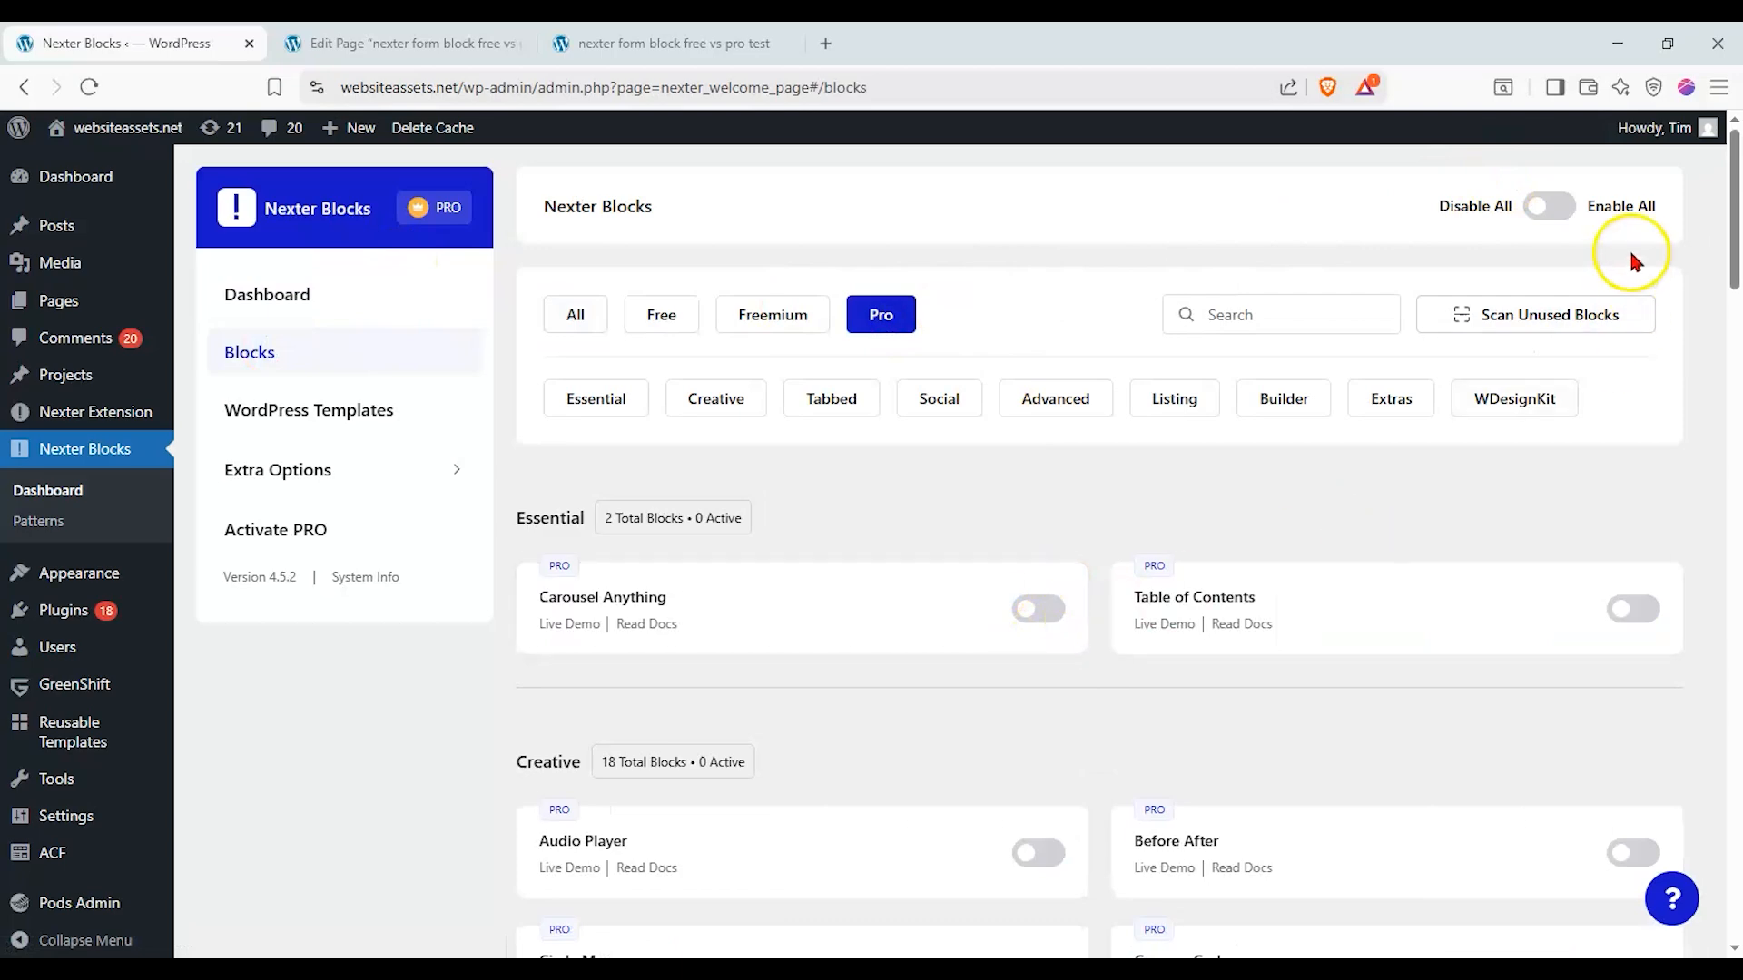
left_click(1547, 207)
scroll(976, 366, "down", 12)
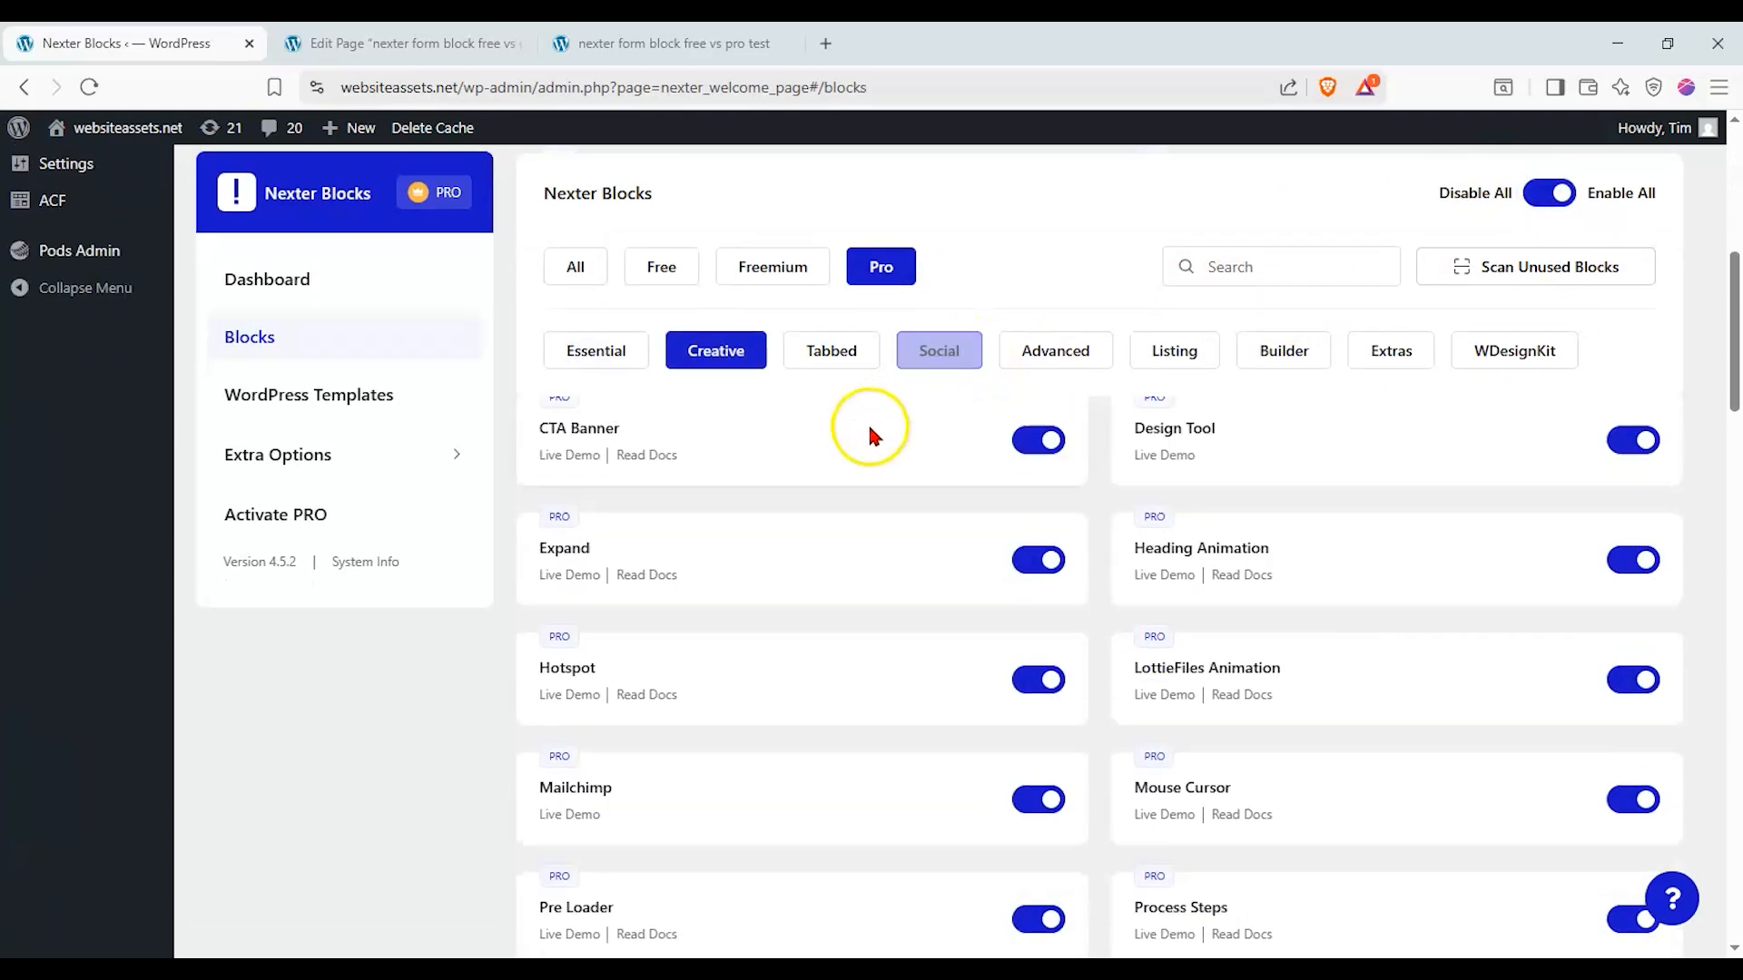
scroll(745, 527, "down", 5)
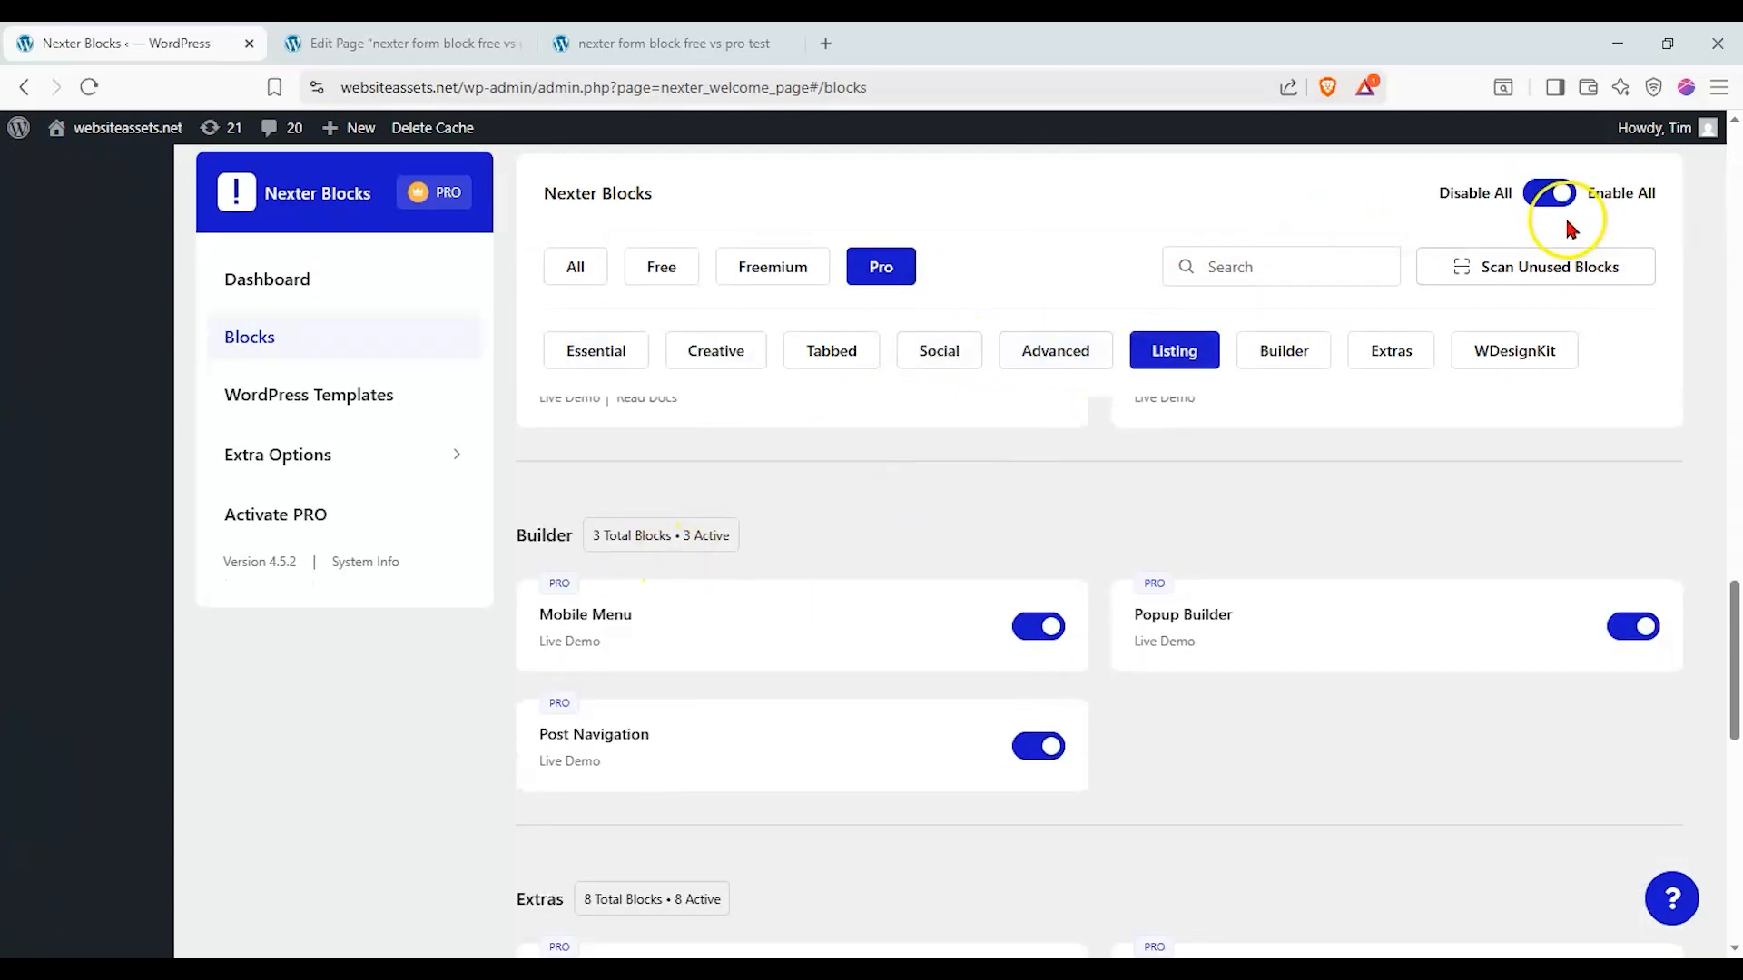
scroll(1125, 385, "up", 20)
scroll(1034, 413, "up", 5)
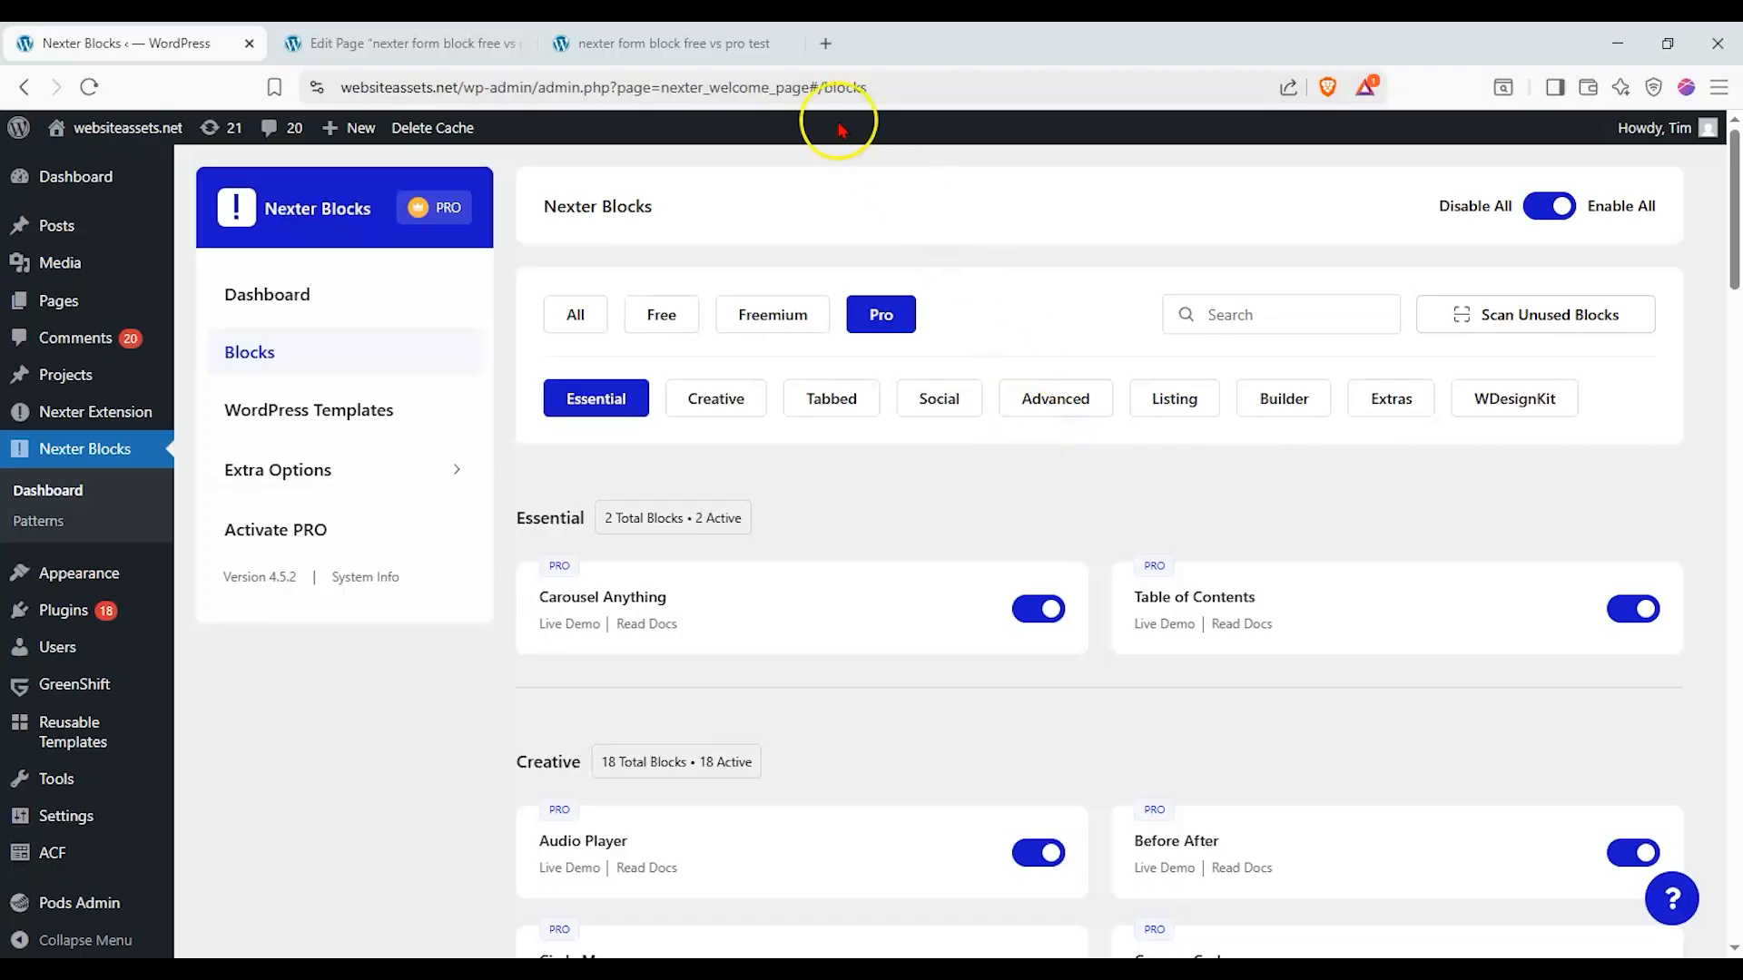
Return to the form test page's editor and reload it.
left_click(661, 42)
left_click(408, 43)
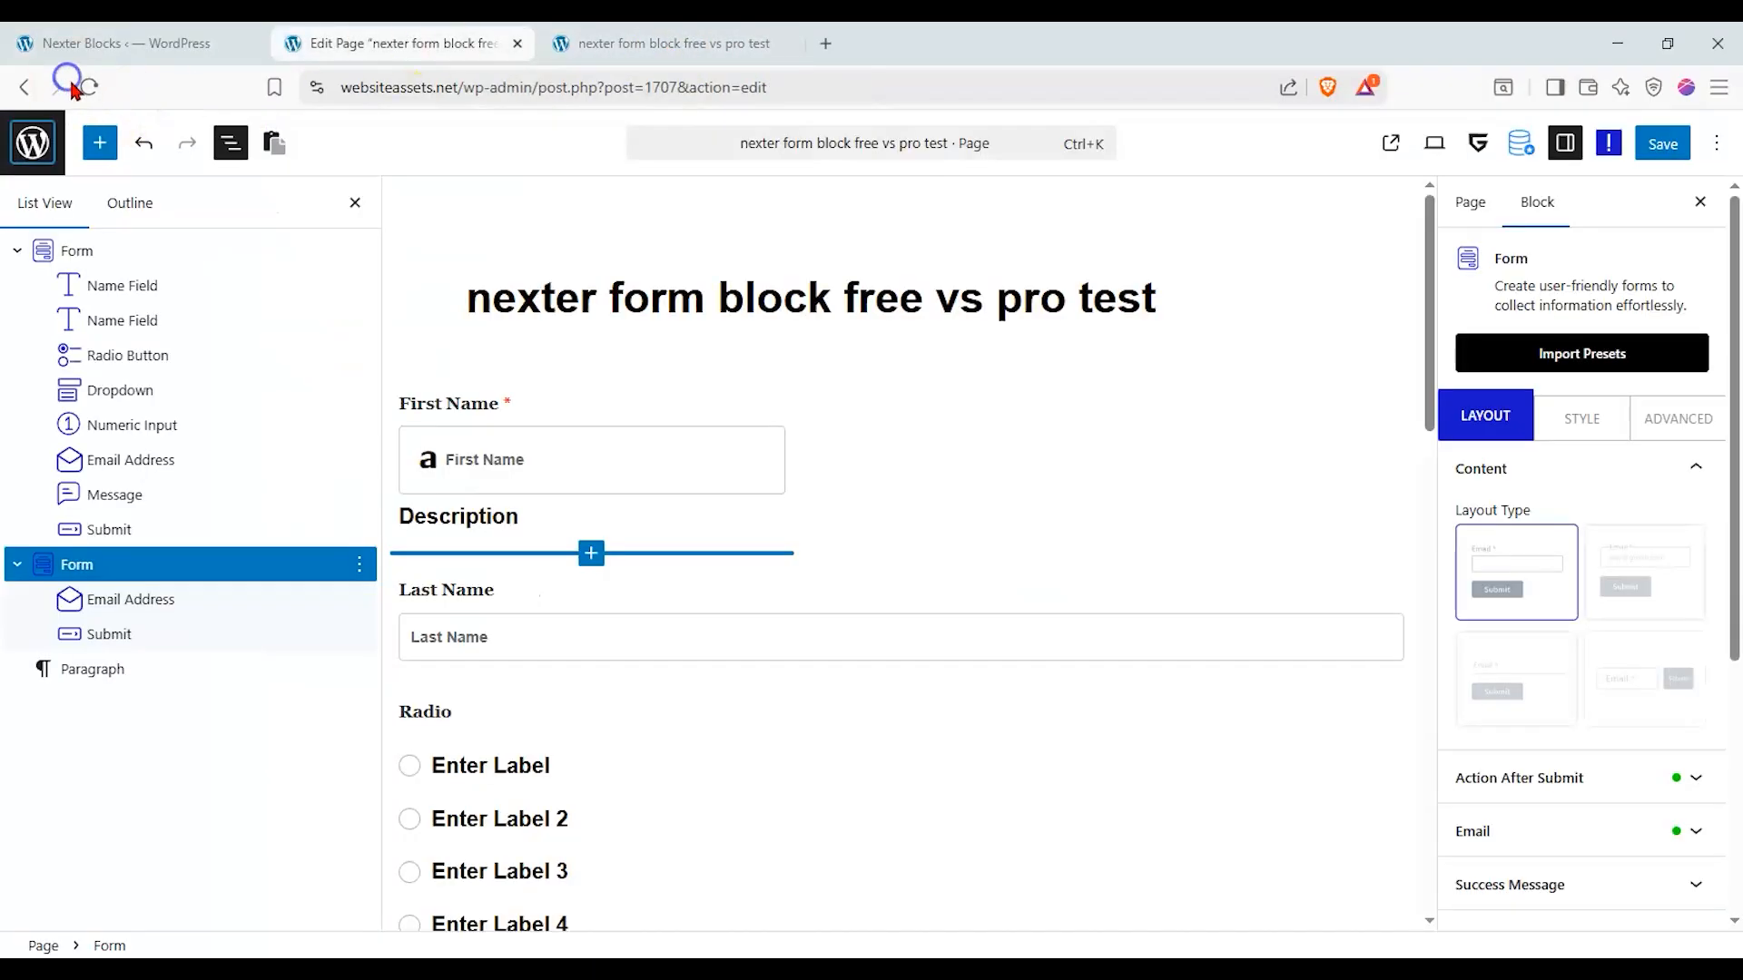
left_click(83, 88)
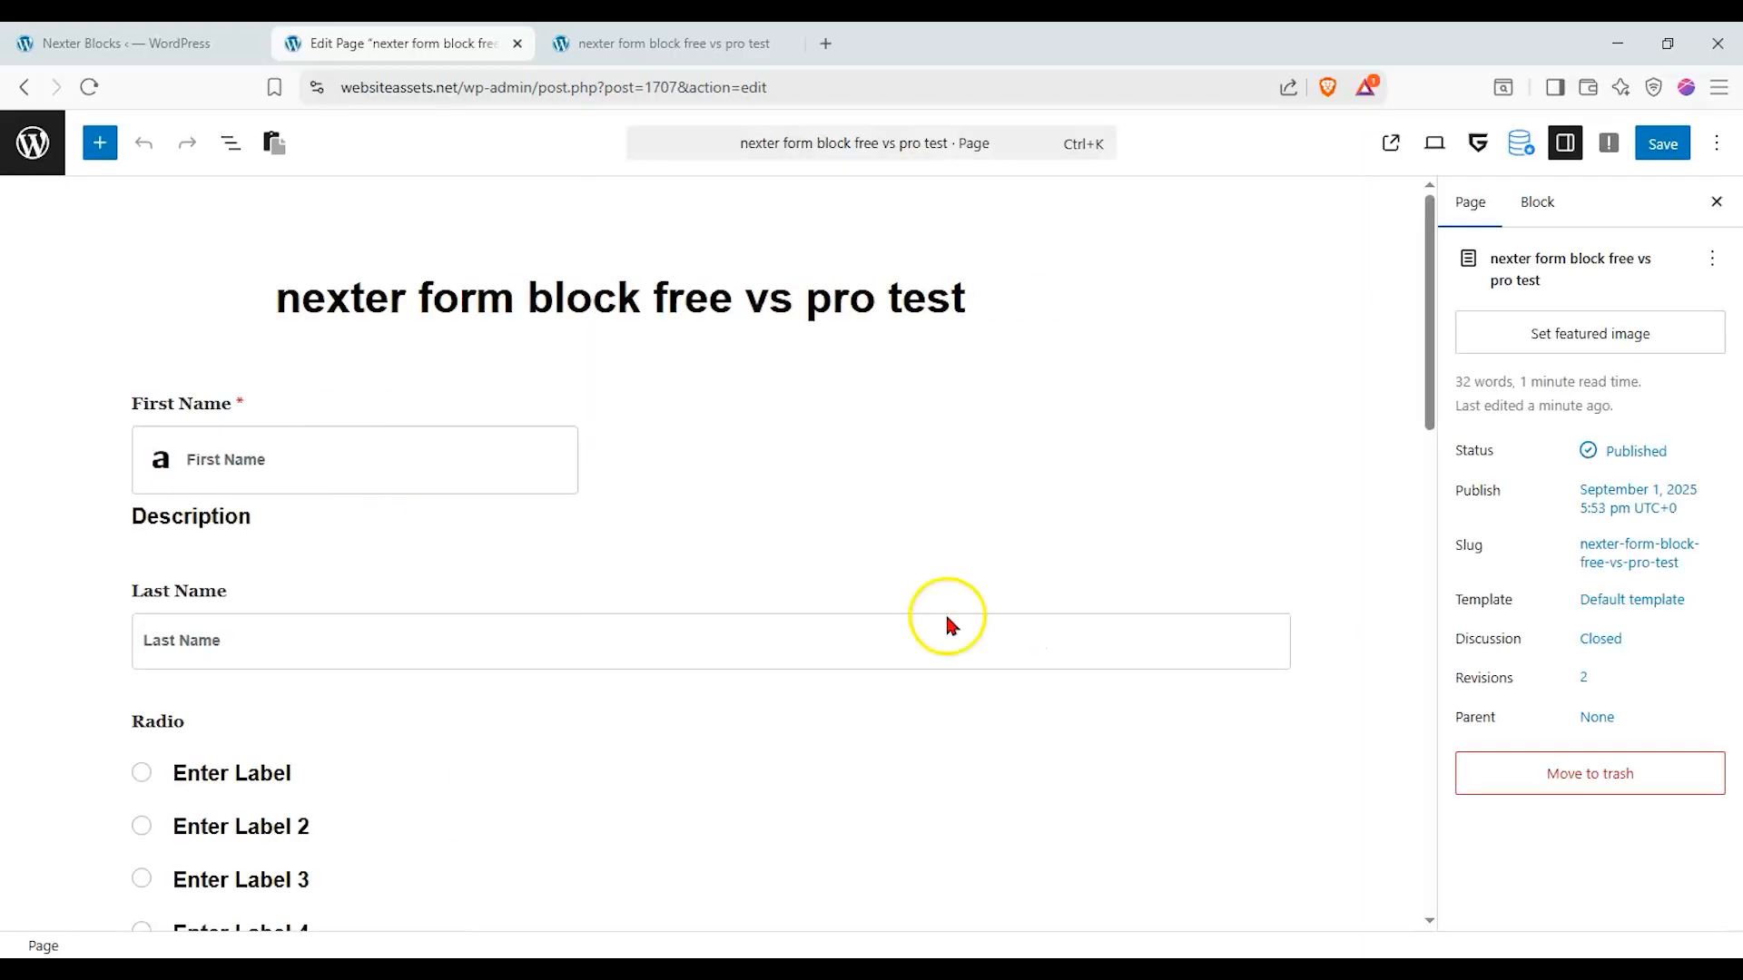
Select the contact form block and try the second layout type, reviewing its labels set over the field borders.
left_click(614, 536)
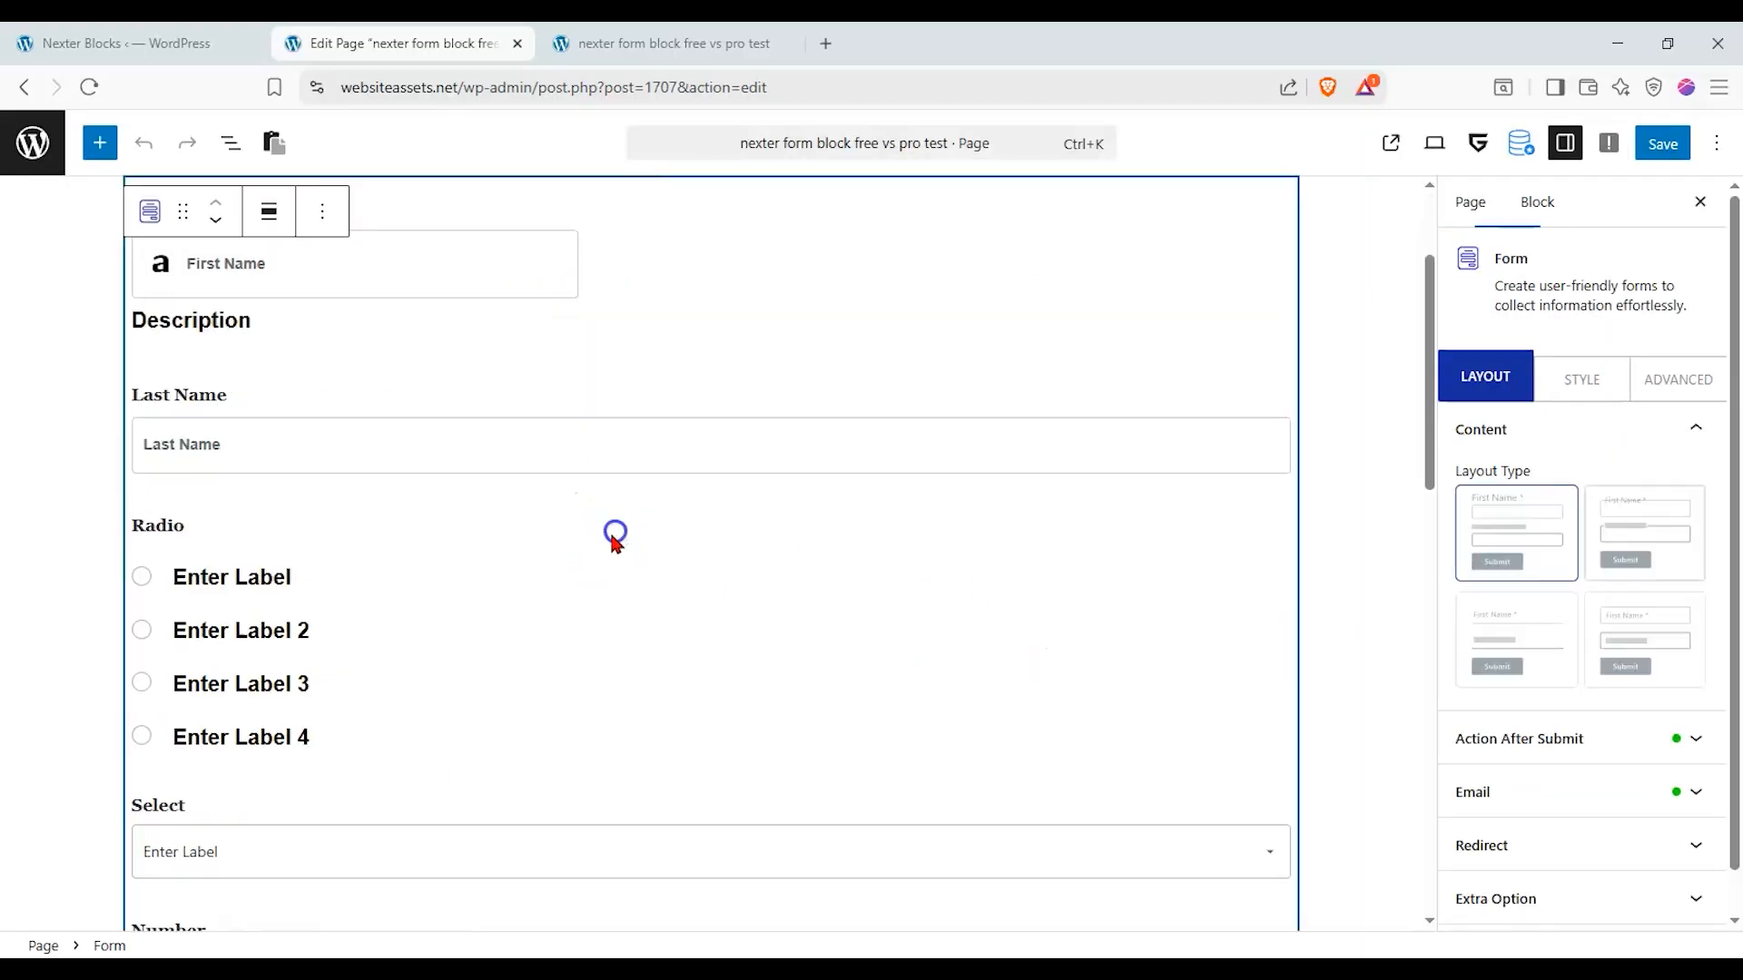
left_click(1613, 538)
scroll(1314, 555, "down", 6)
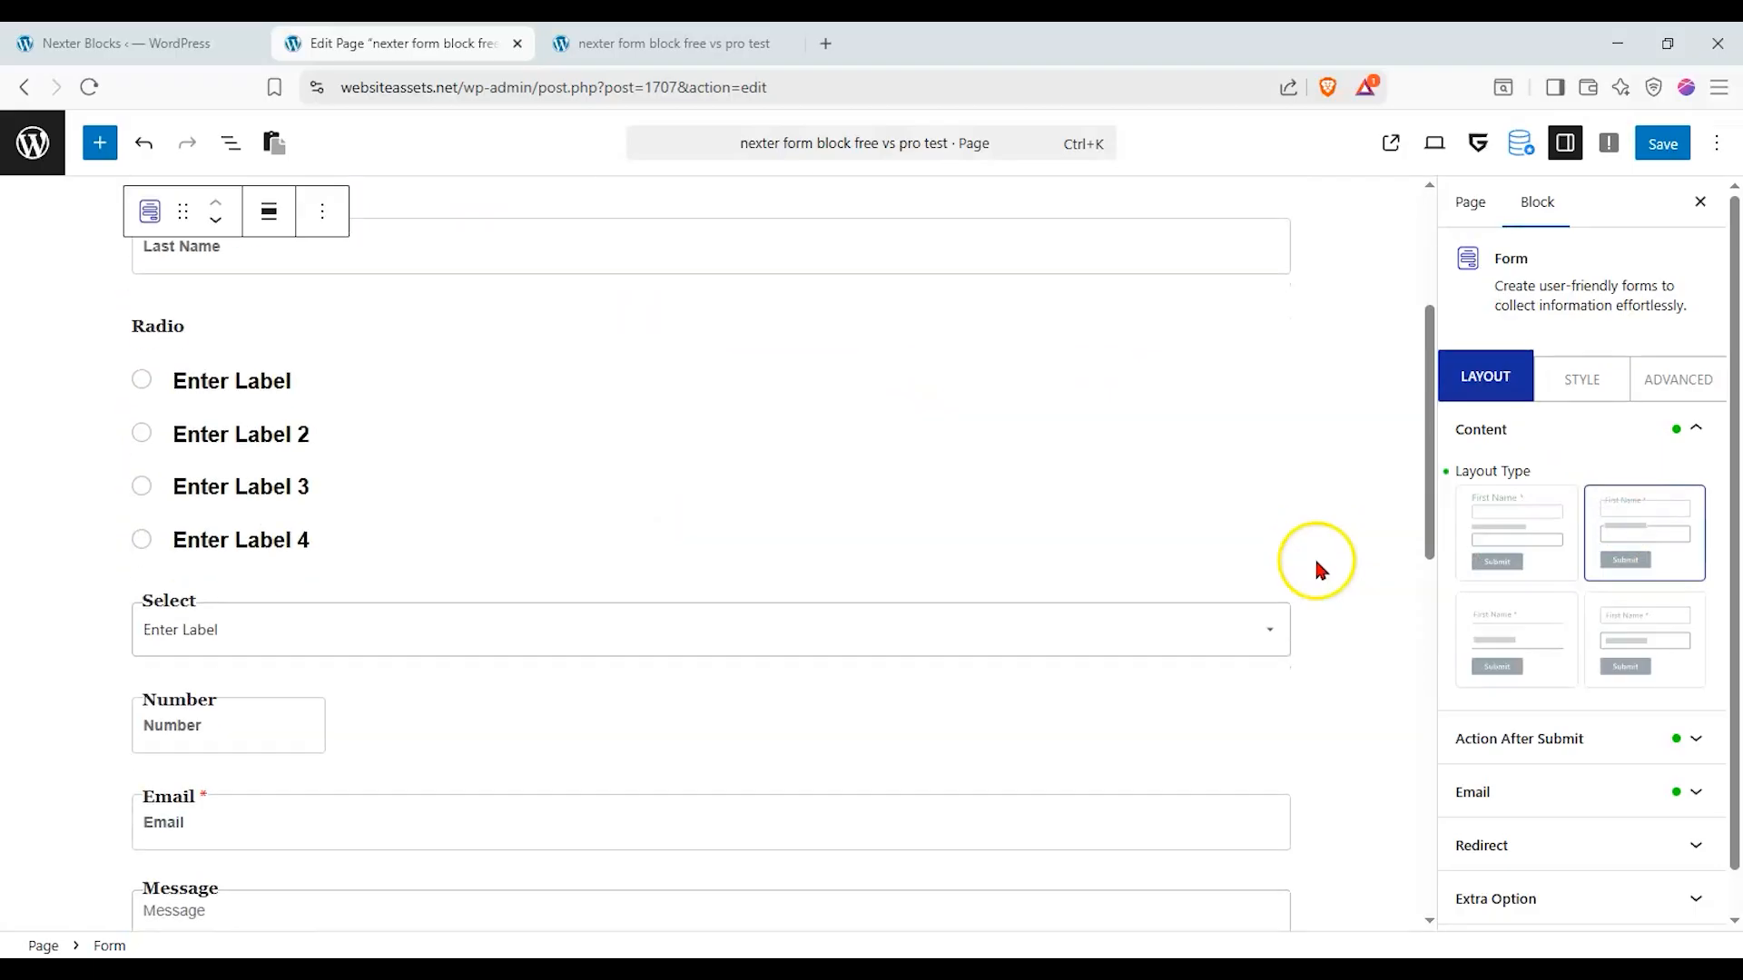
scroll(1312, 565, "down", 4)
scroll(1313, 564, "up", 10)
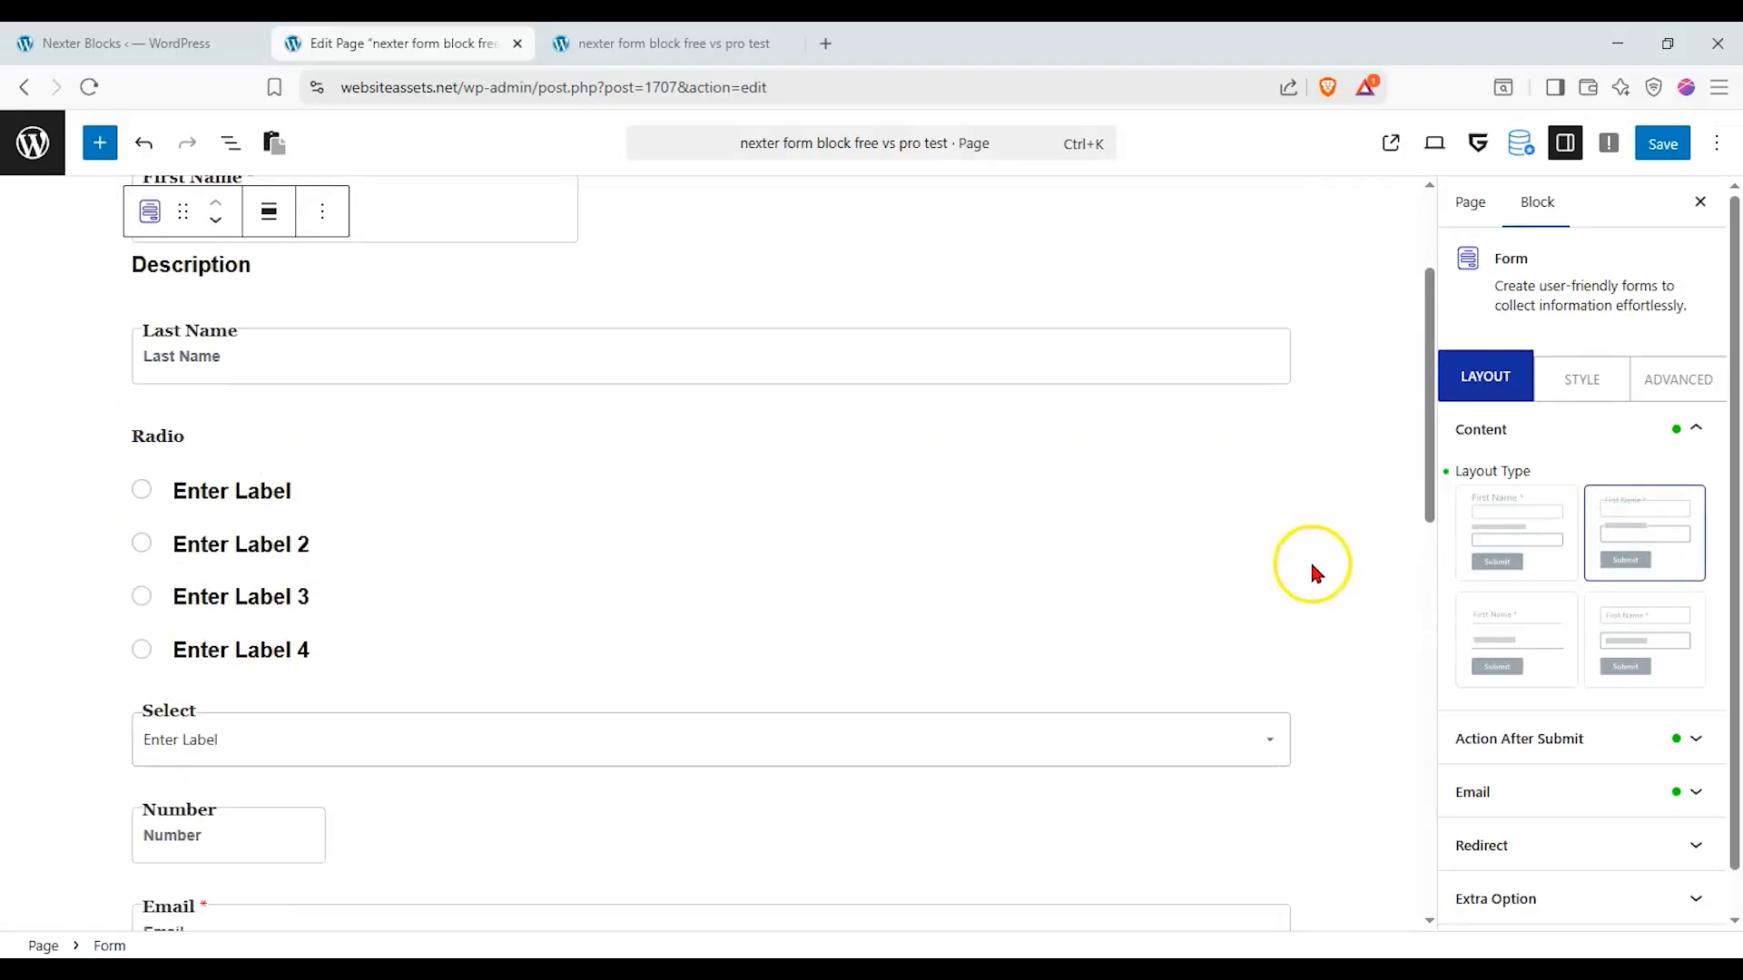
Try the third and fourth layout types on the contact form and compare its fields.
left_click(1499, 641)
scroll(1125, 543, "up", 3)
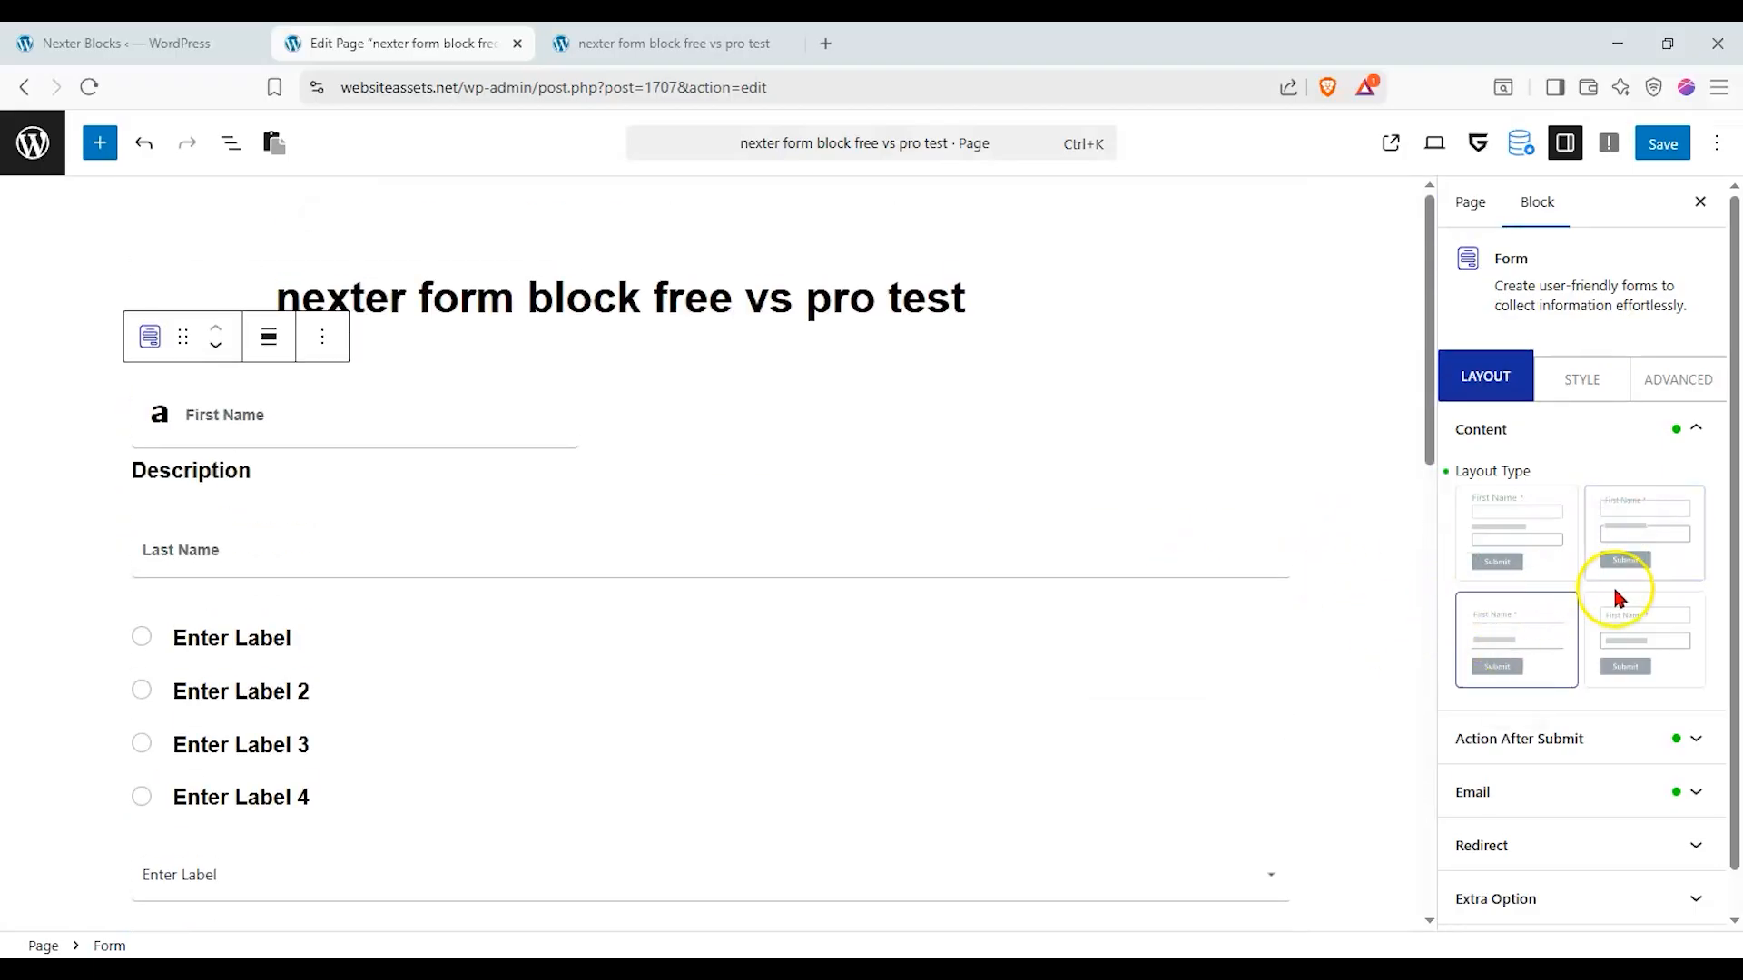
left_click(1602, 642)
left_click(1546, 645)
scroll(905, 513, "down", 1)
scroll(905, 511, "down", 3)
scroll(1346, 596, "up", 1)
Switch the contact form back to the first layout type and compare it with the second.
left_click(1543, 528)
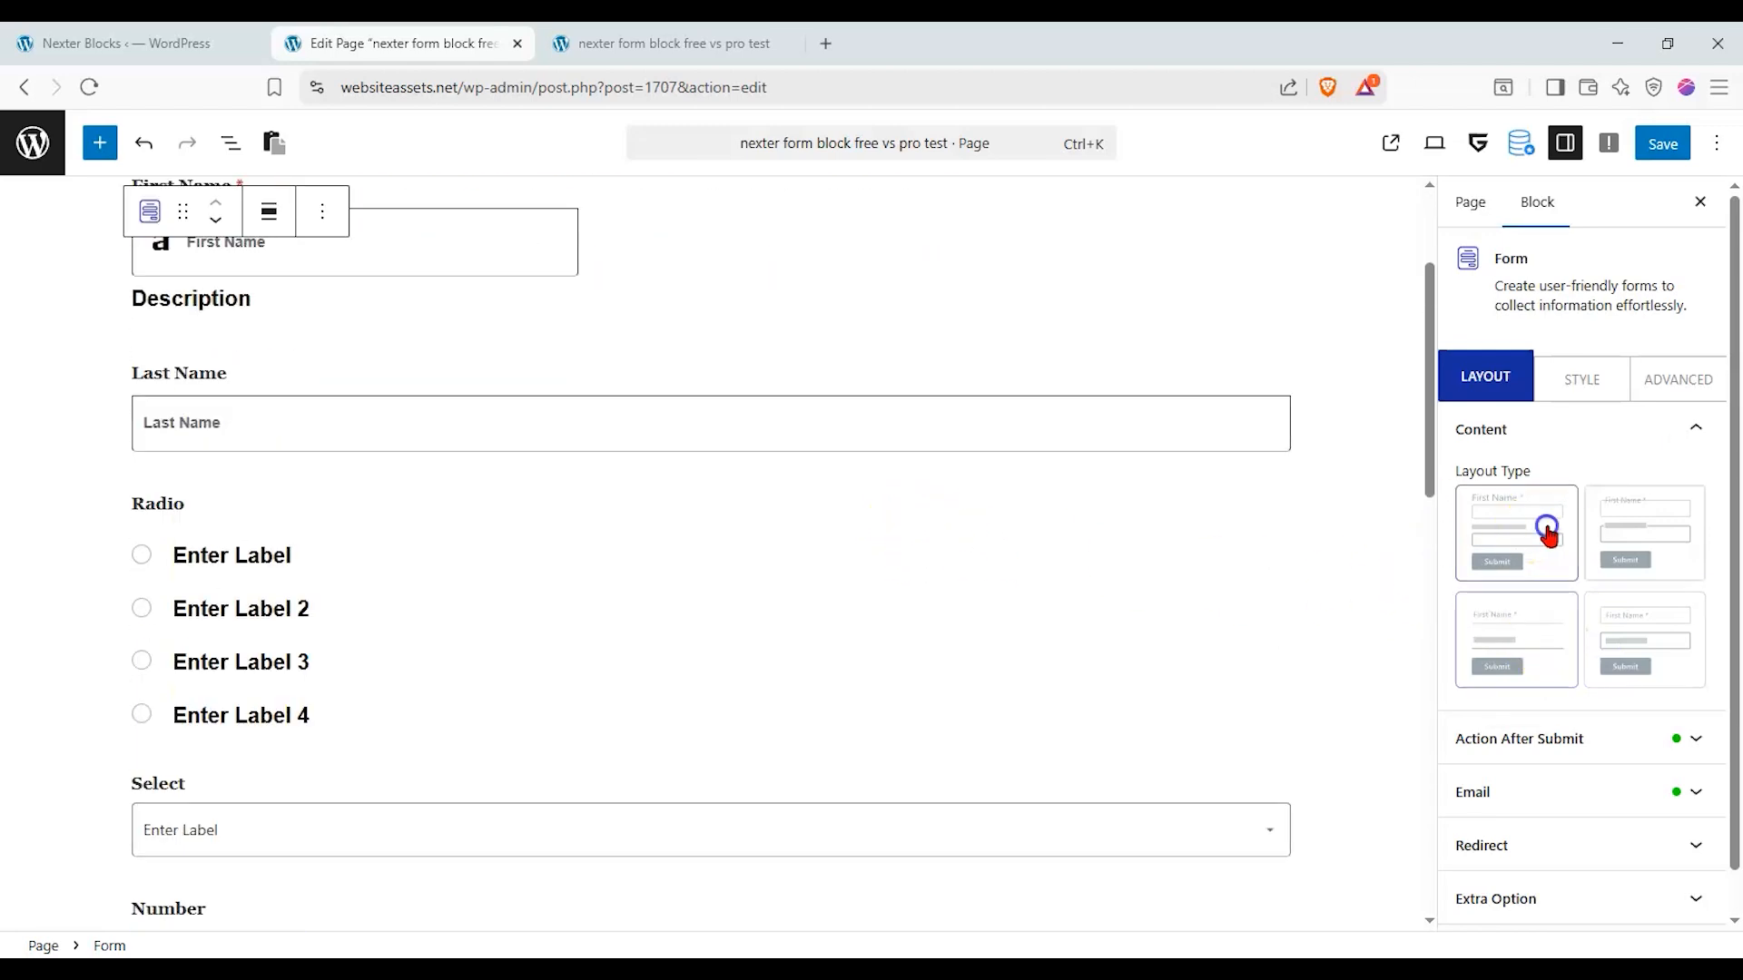
left_click(1659, 515)
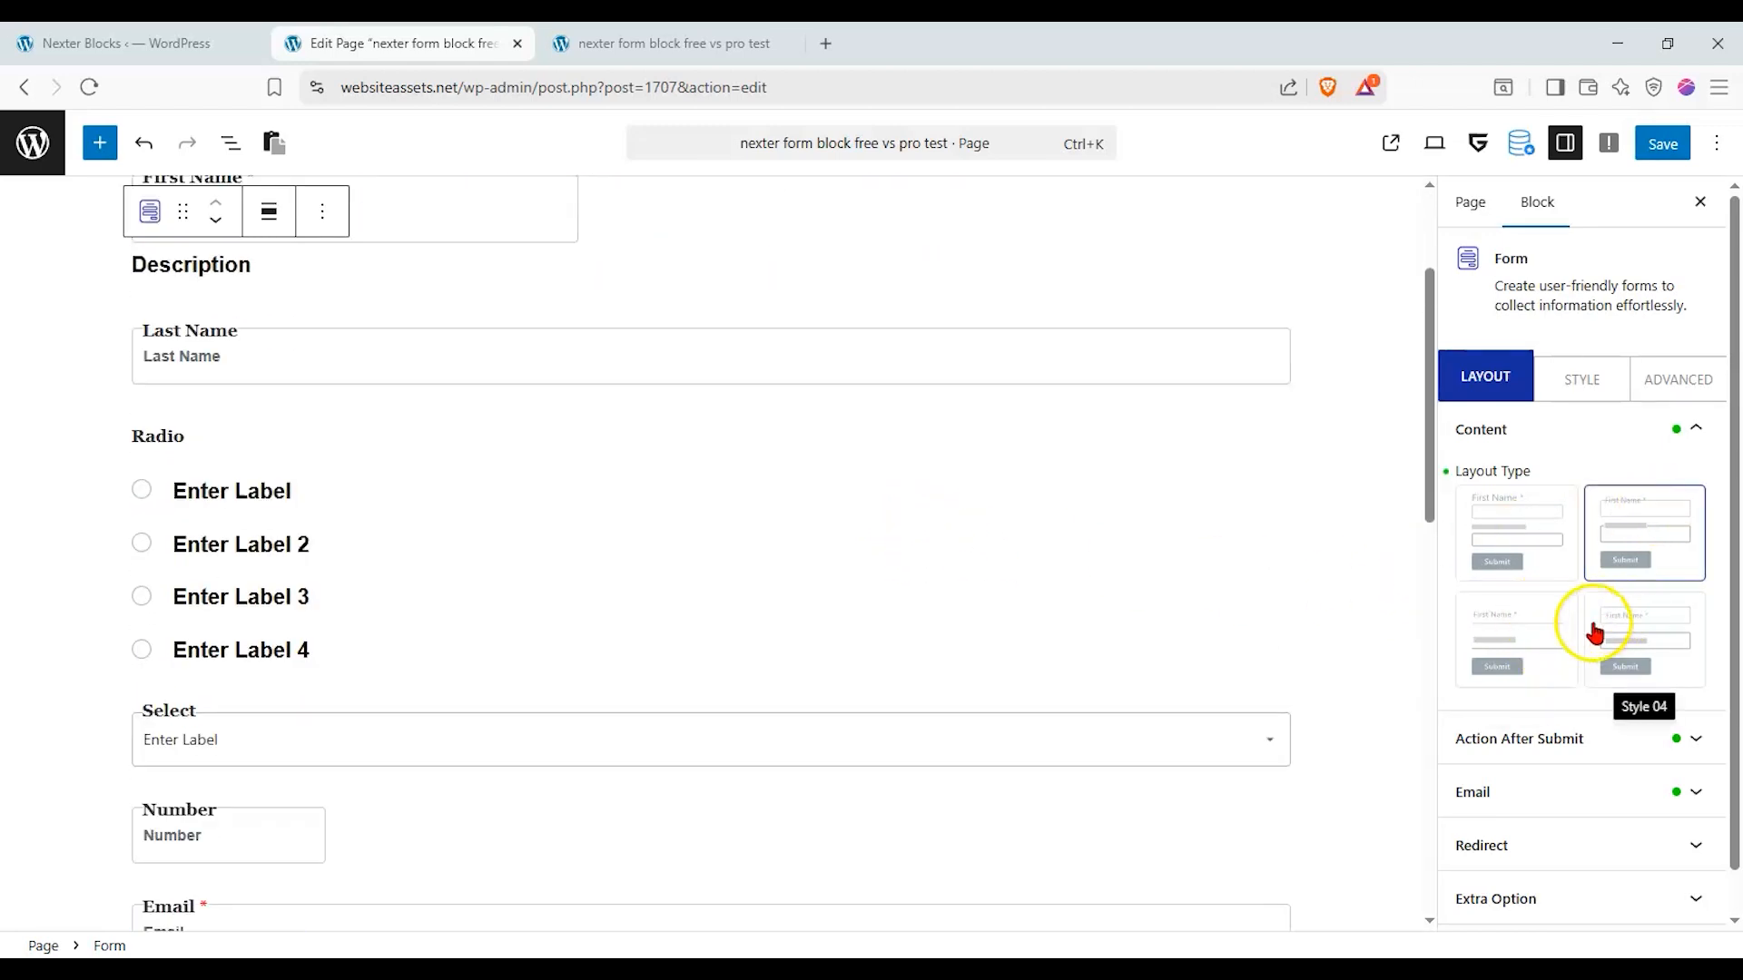
scroll(793, 624, "up", 1)
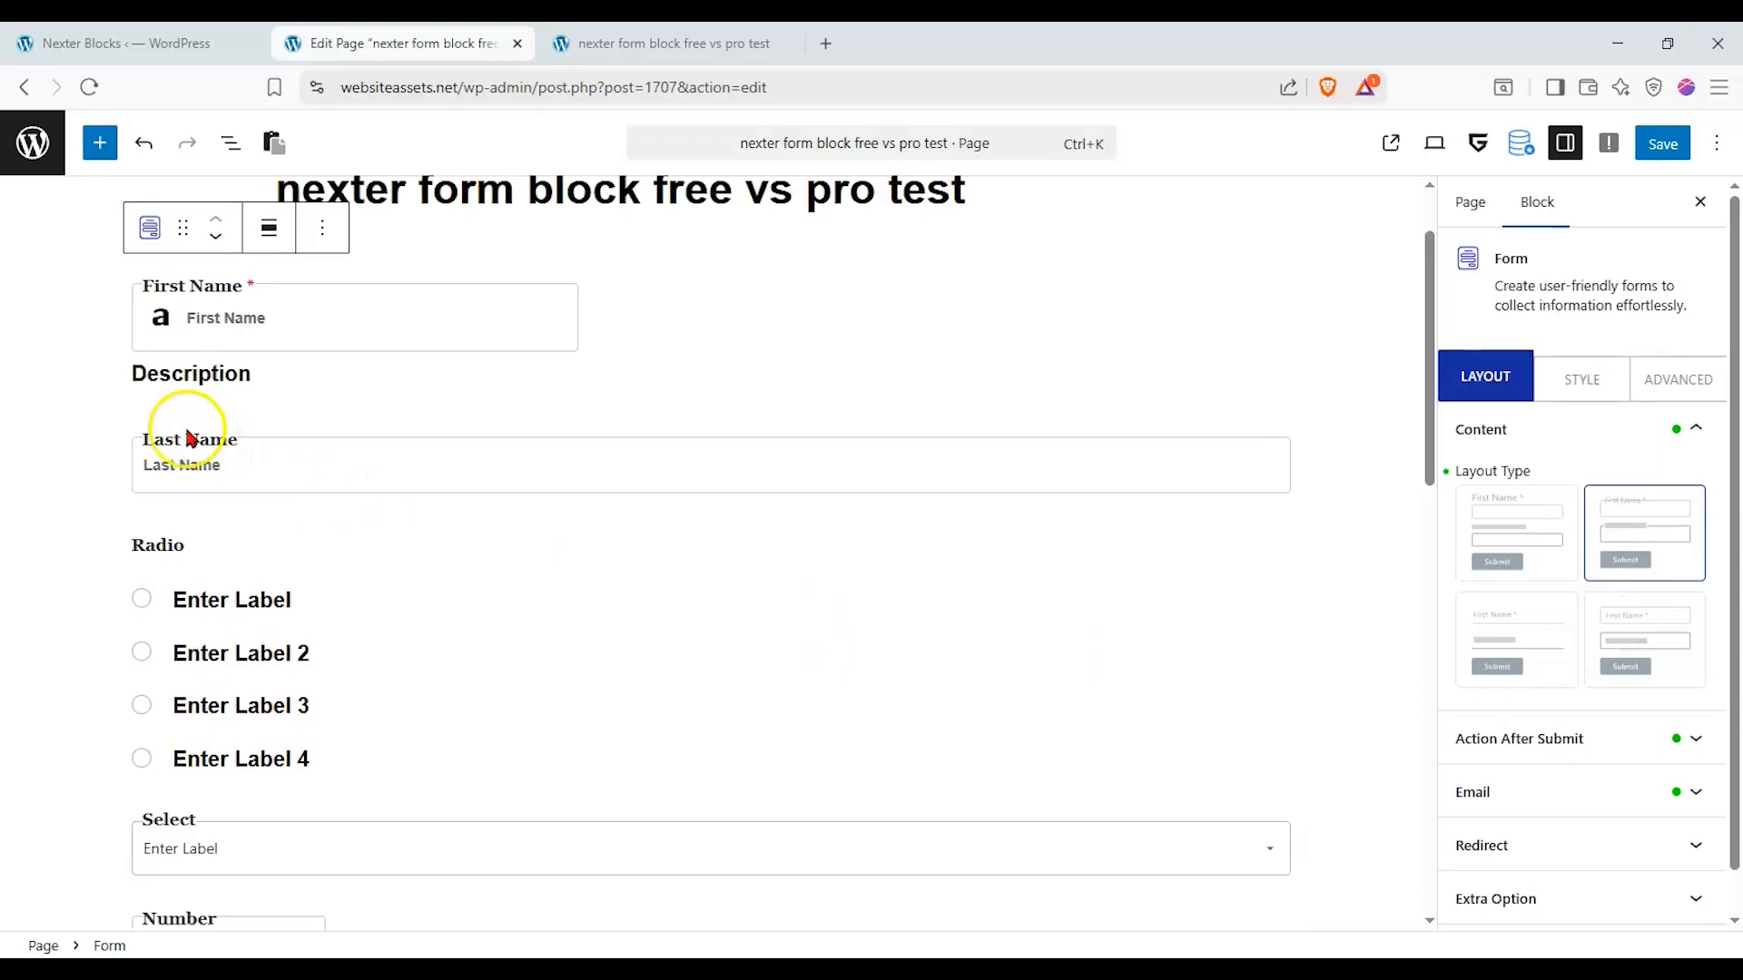
Preview the Style 04 layout on the contact form, apply the third layout type with underlined fields and review the form.
left_click(1642, 667)
left_click(1499, 646)
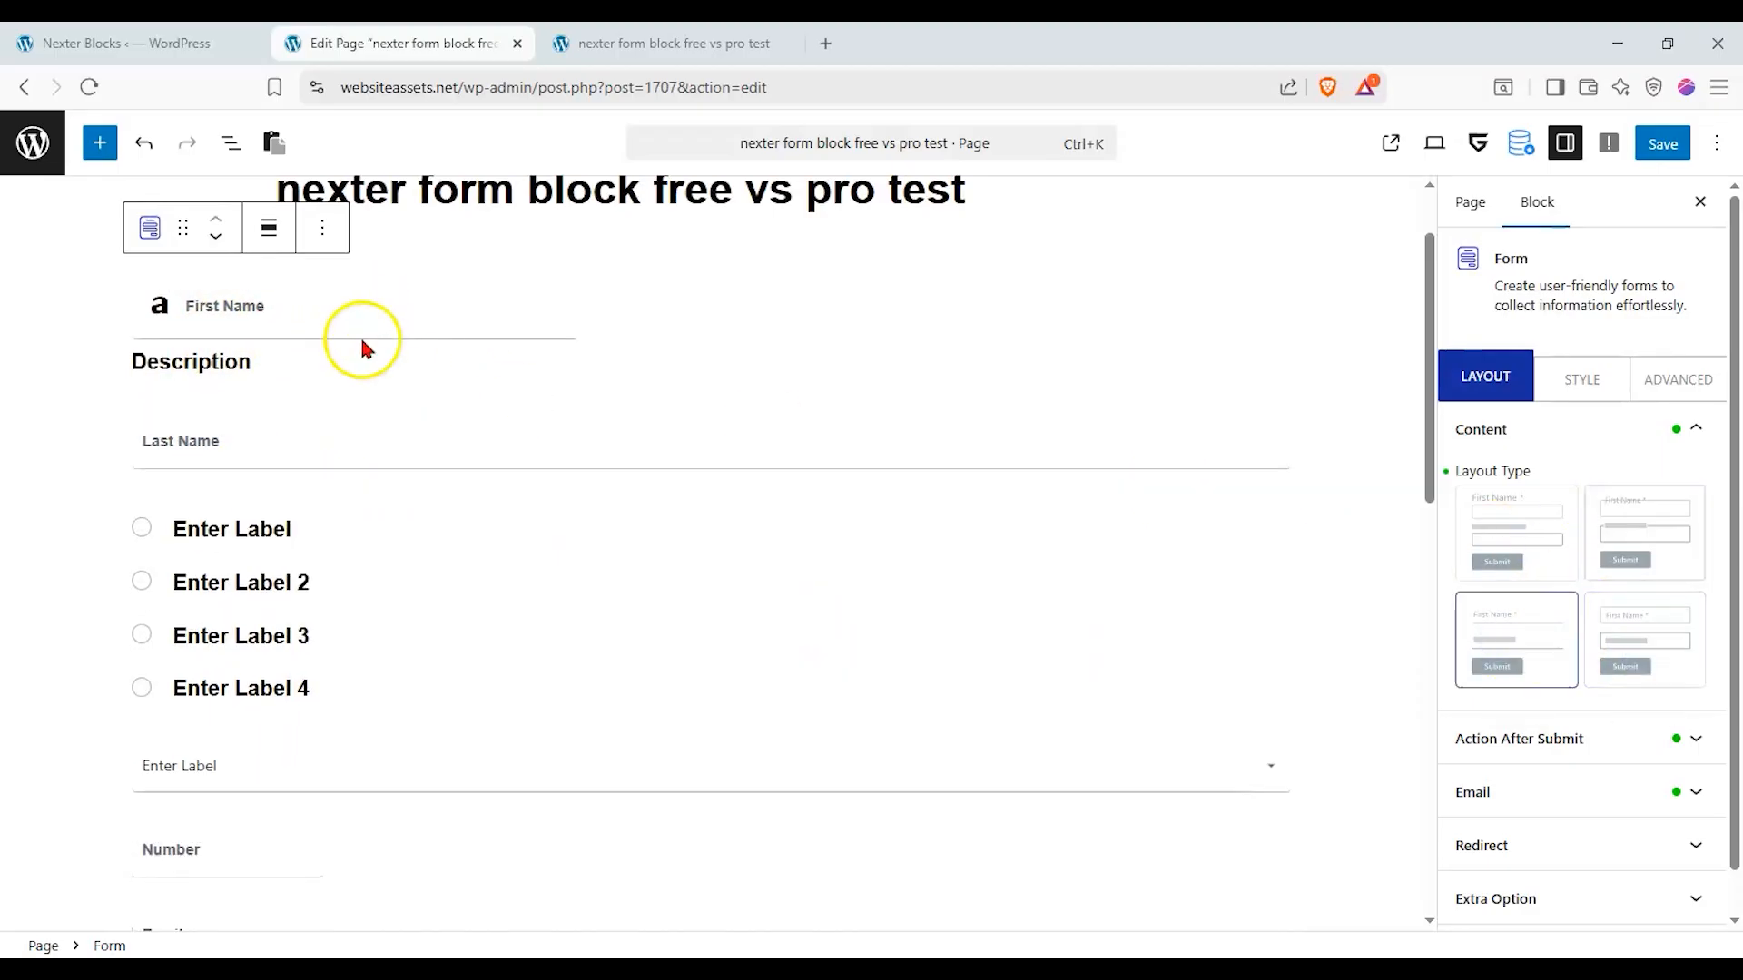
scroll(366, 474, "down", 2)
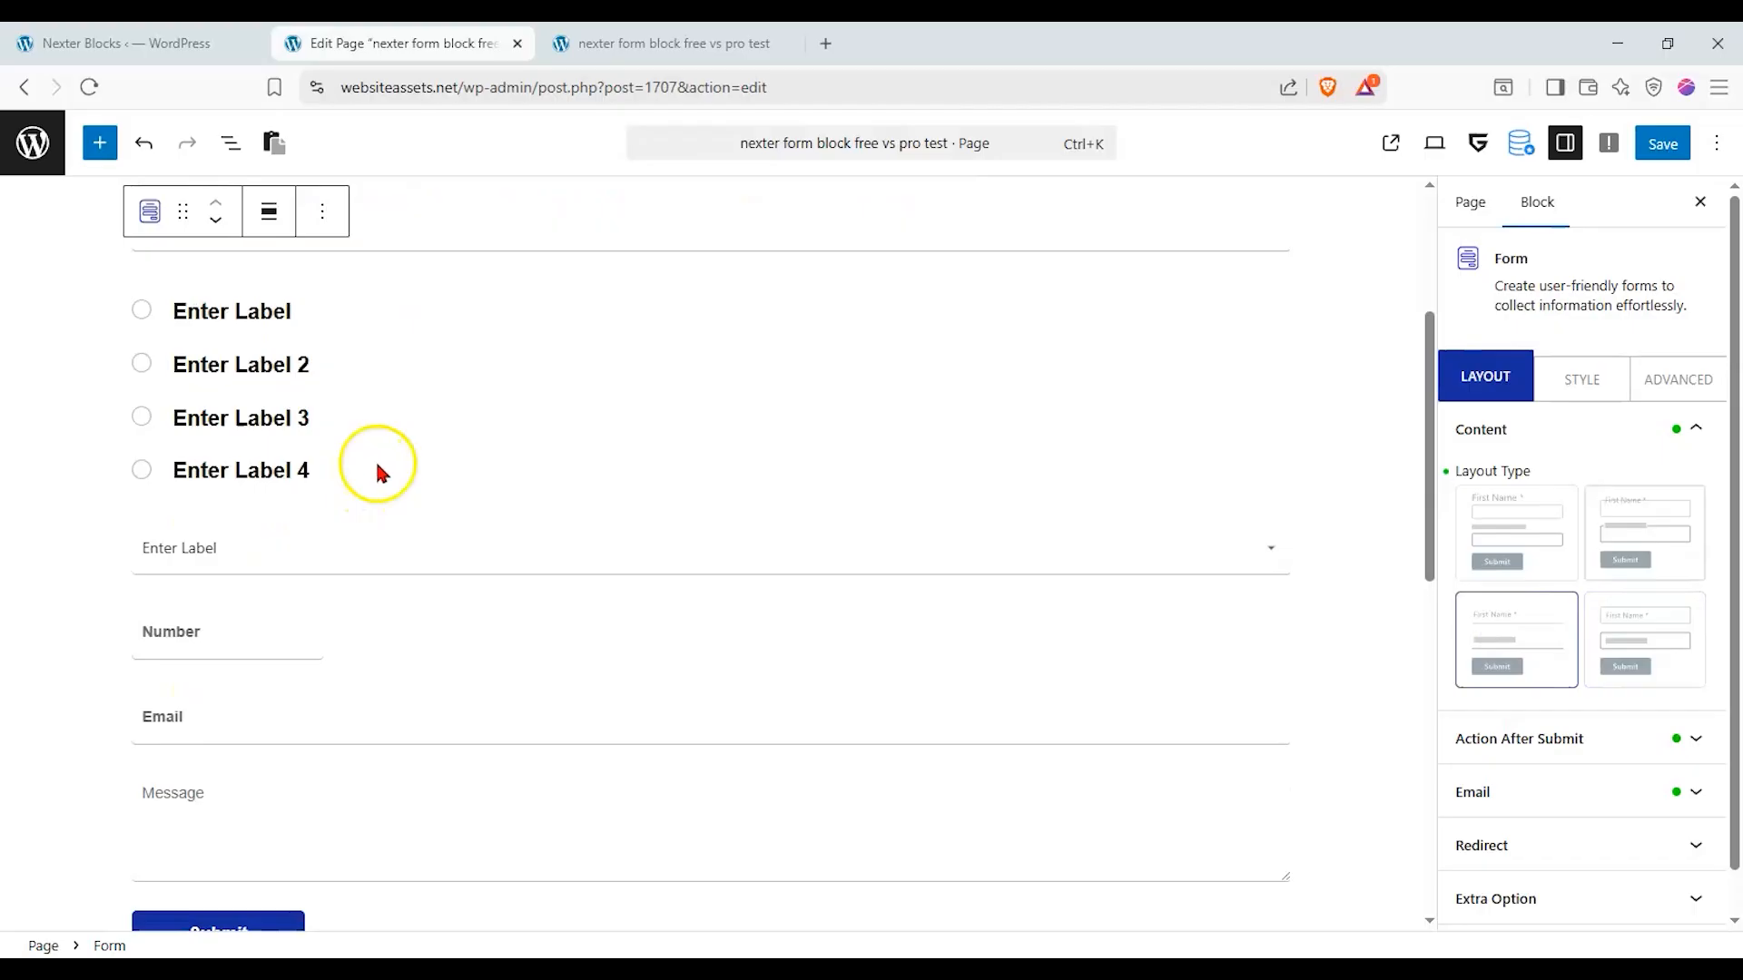
scroll(955, 708, "up", 2)
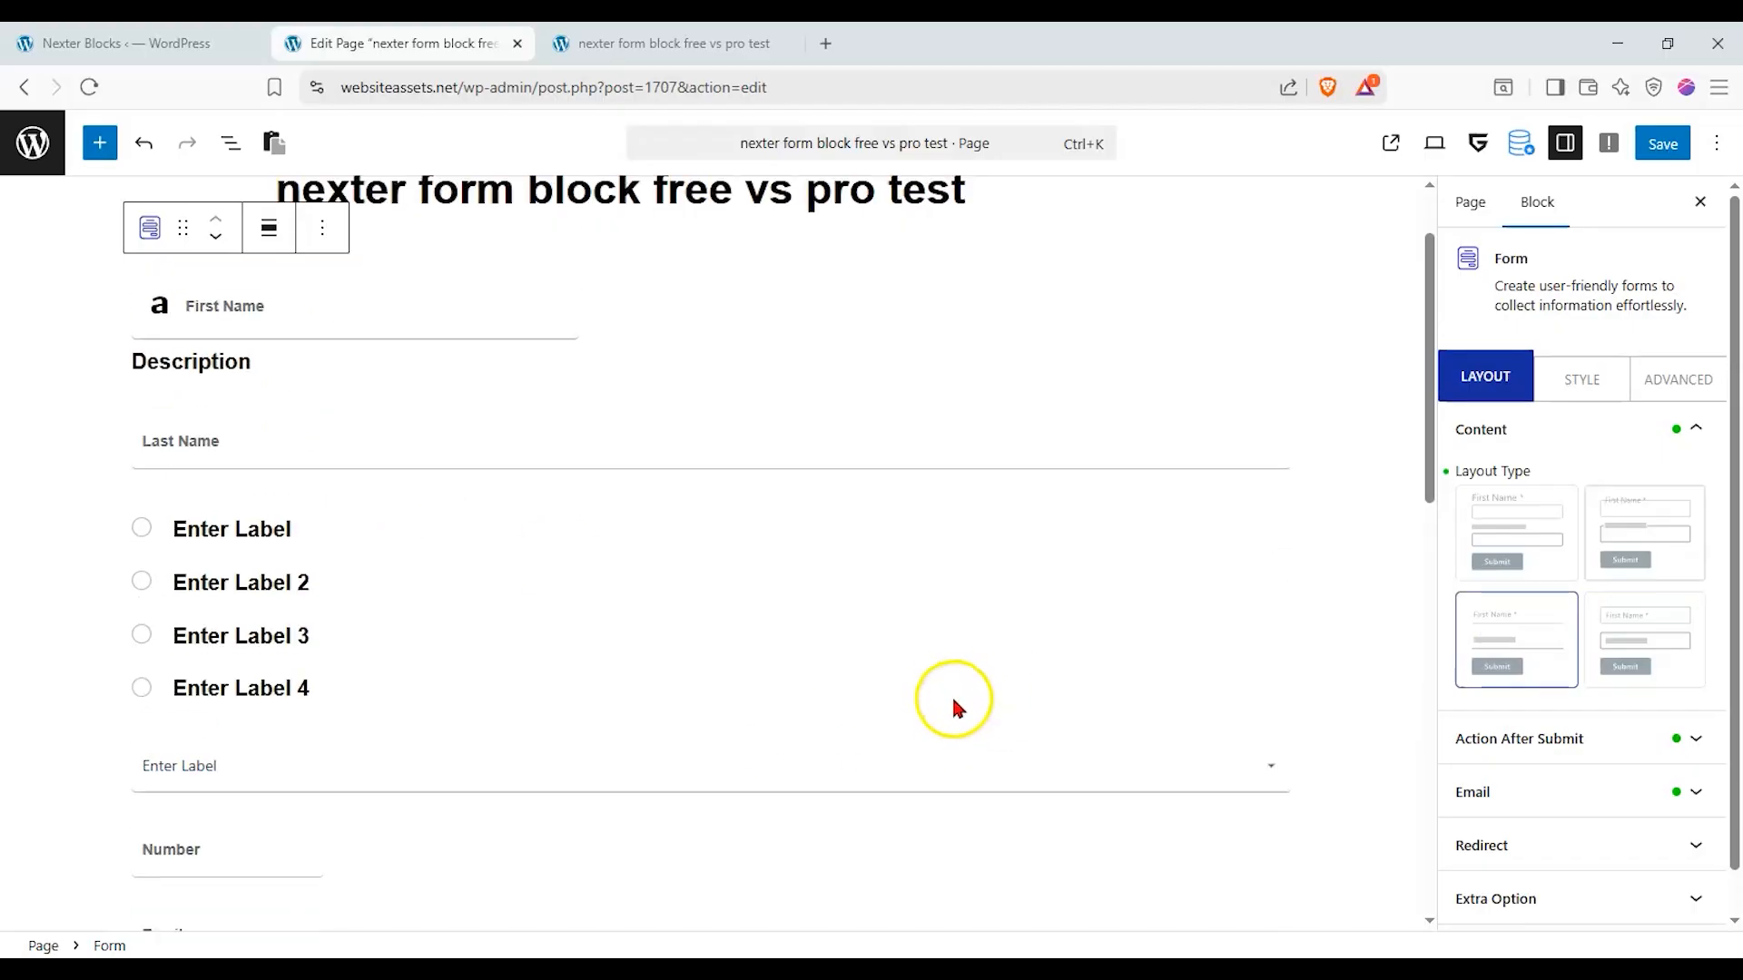
Select the First Name field and examine its Nexter Extras, including the Tooltip option, and its On Scroll Animation settings.
left_click(303, 302)
left_click(356, 440)
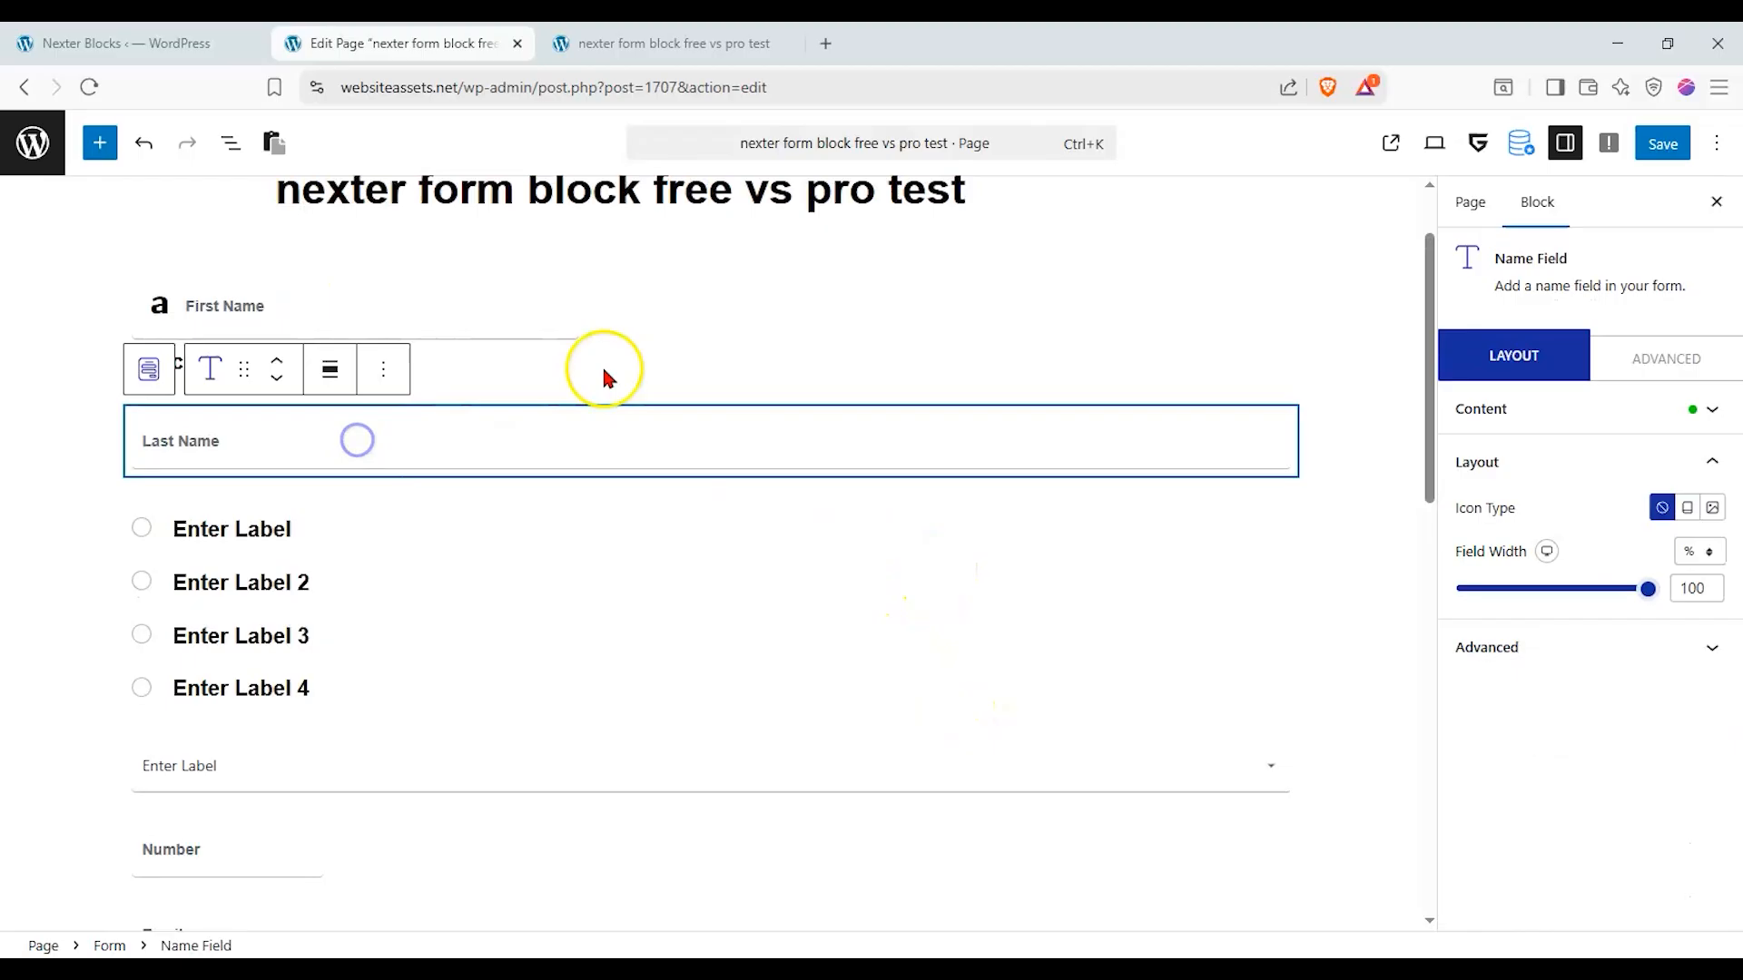
left_click(883, 348)
left_click(307, 317)
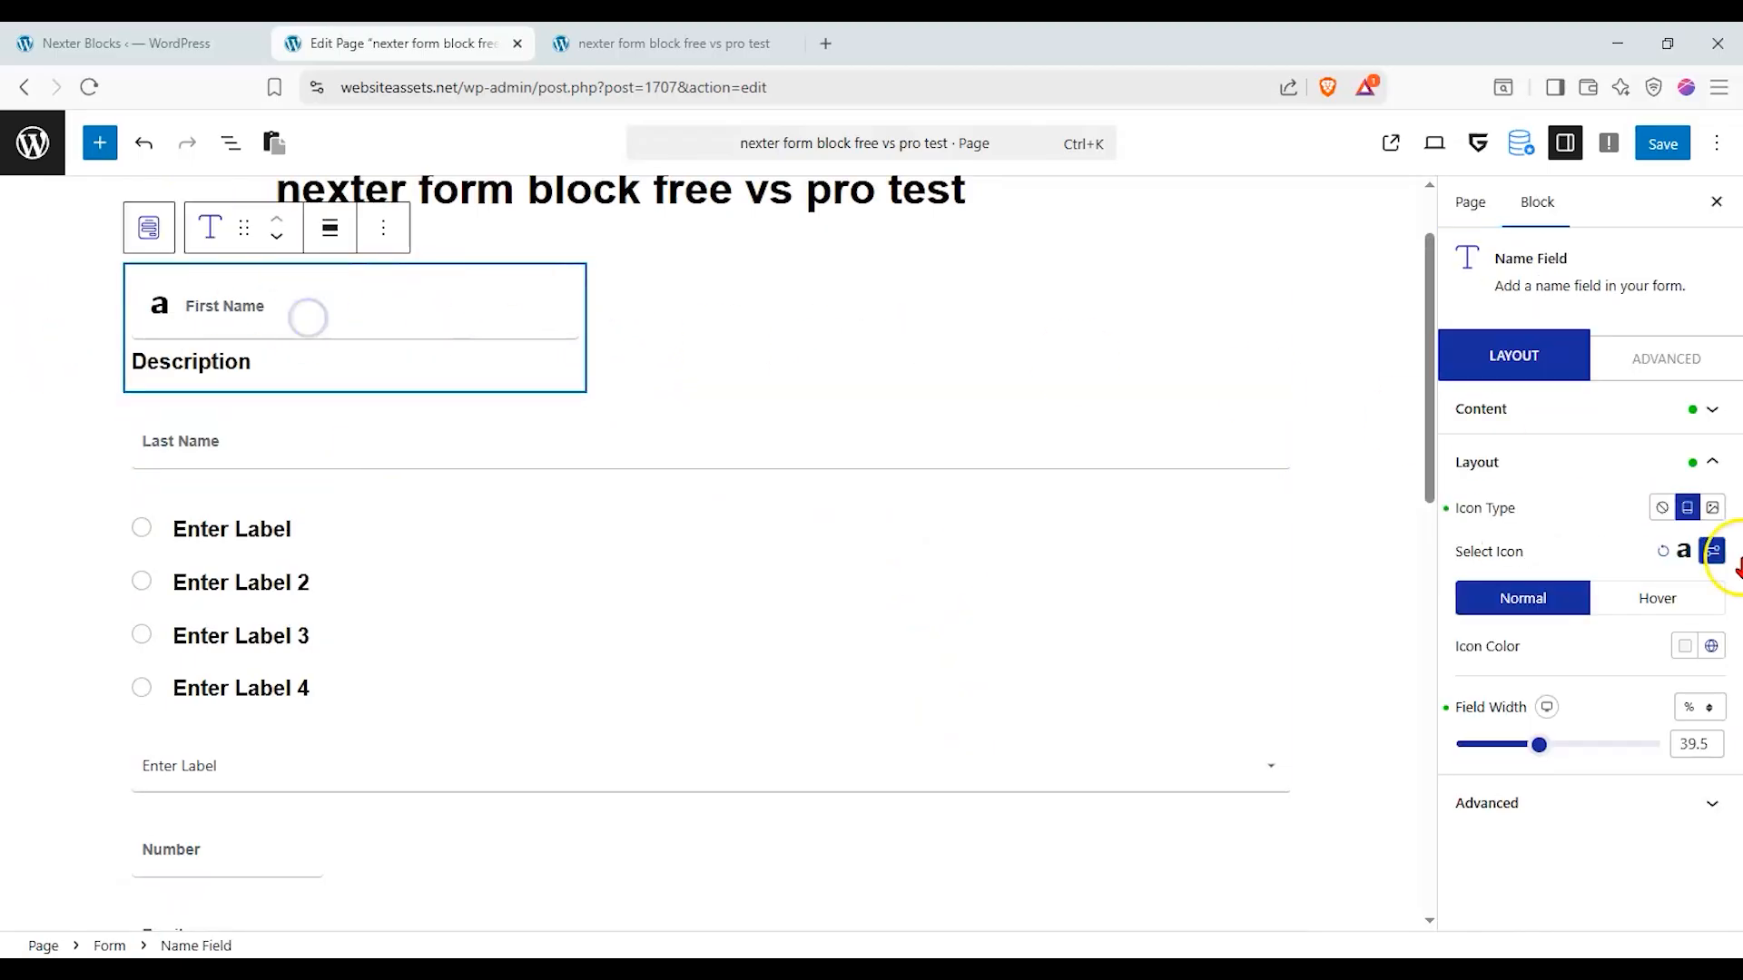
left_click(1651, 363)
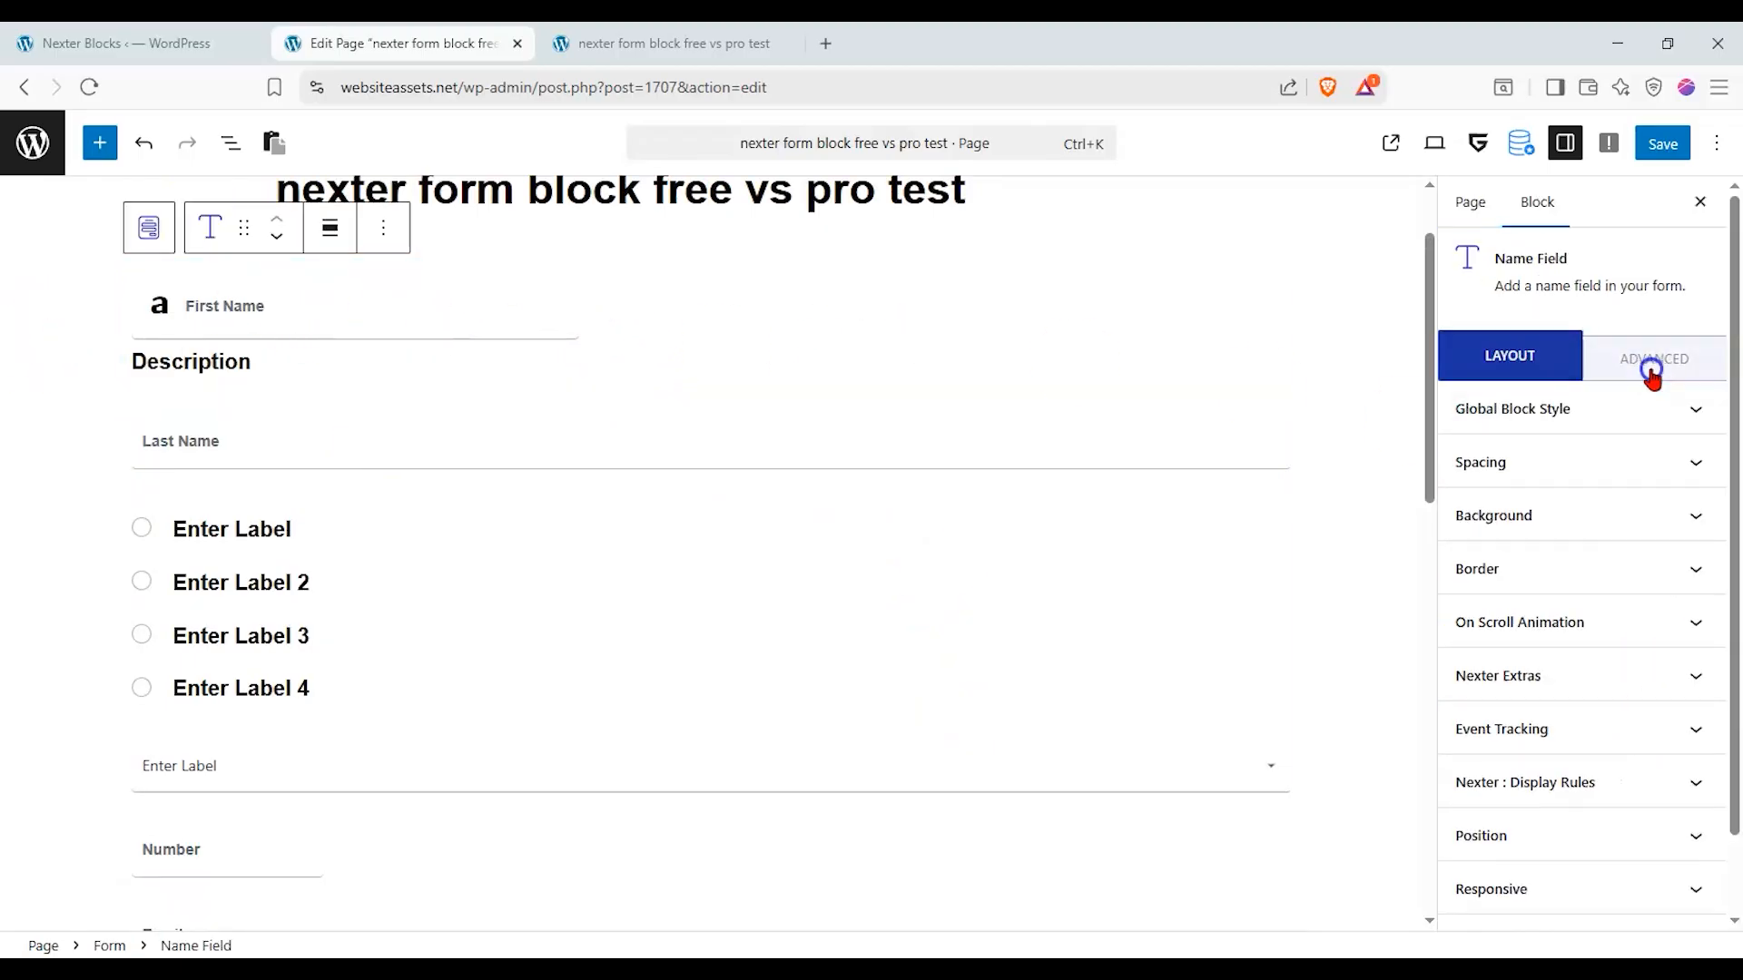
left_click(1598, 673)
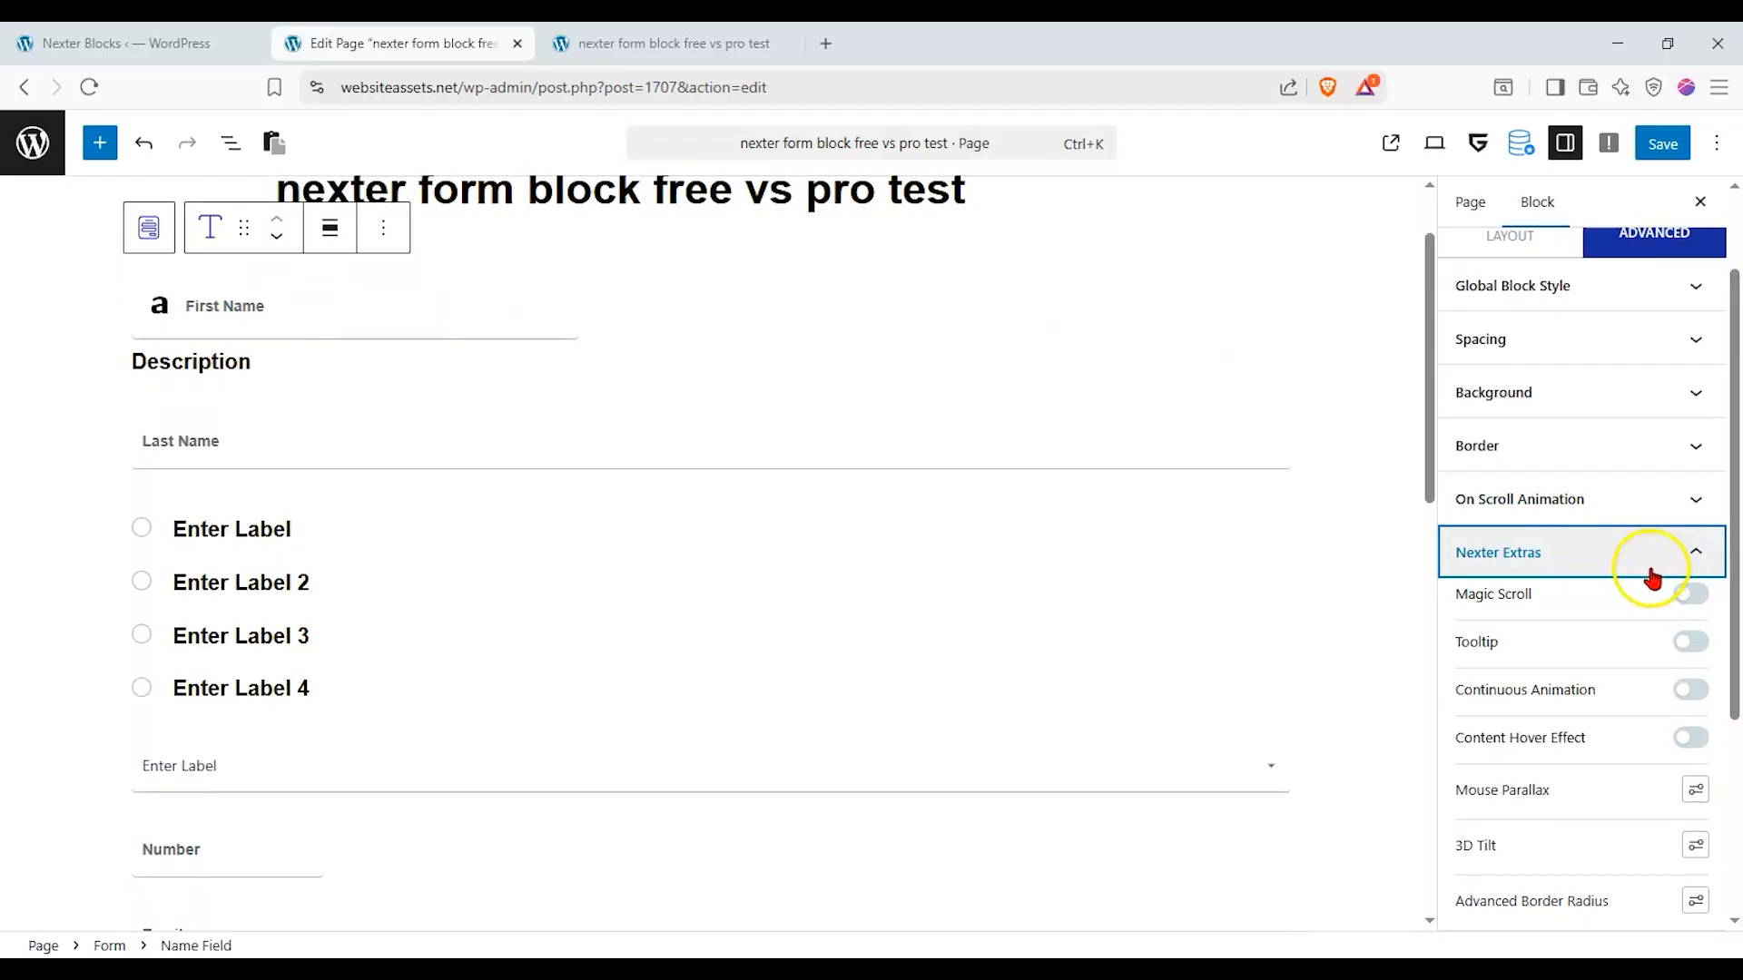
left_click(1678, 643)
left_click(1680, 642)
left_click(1657, 514)
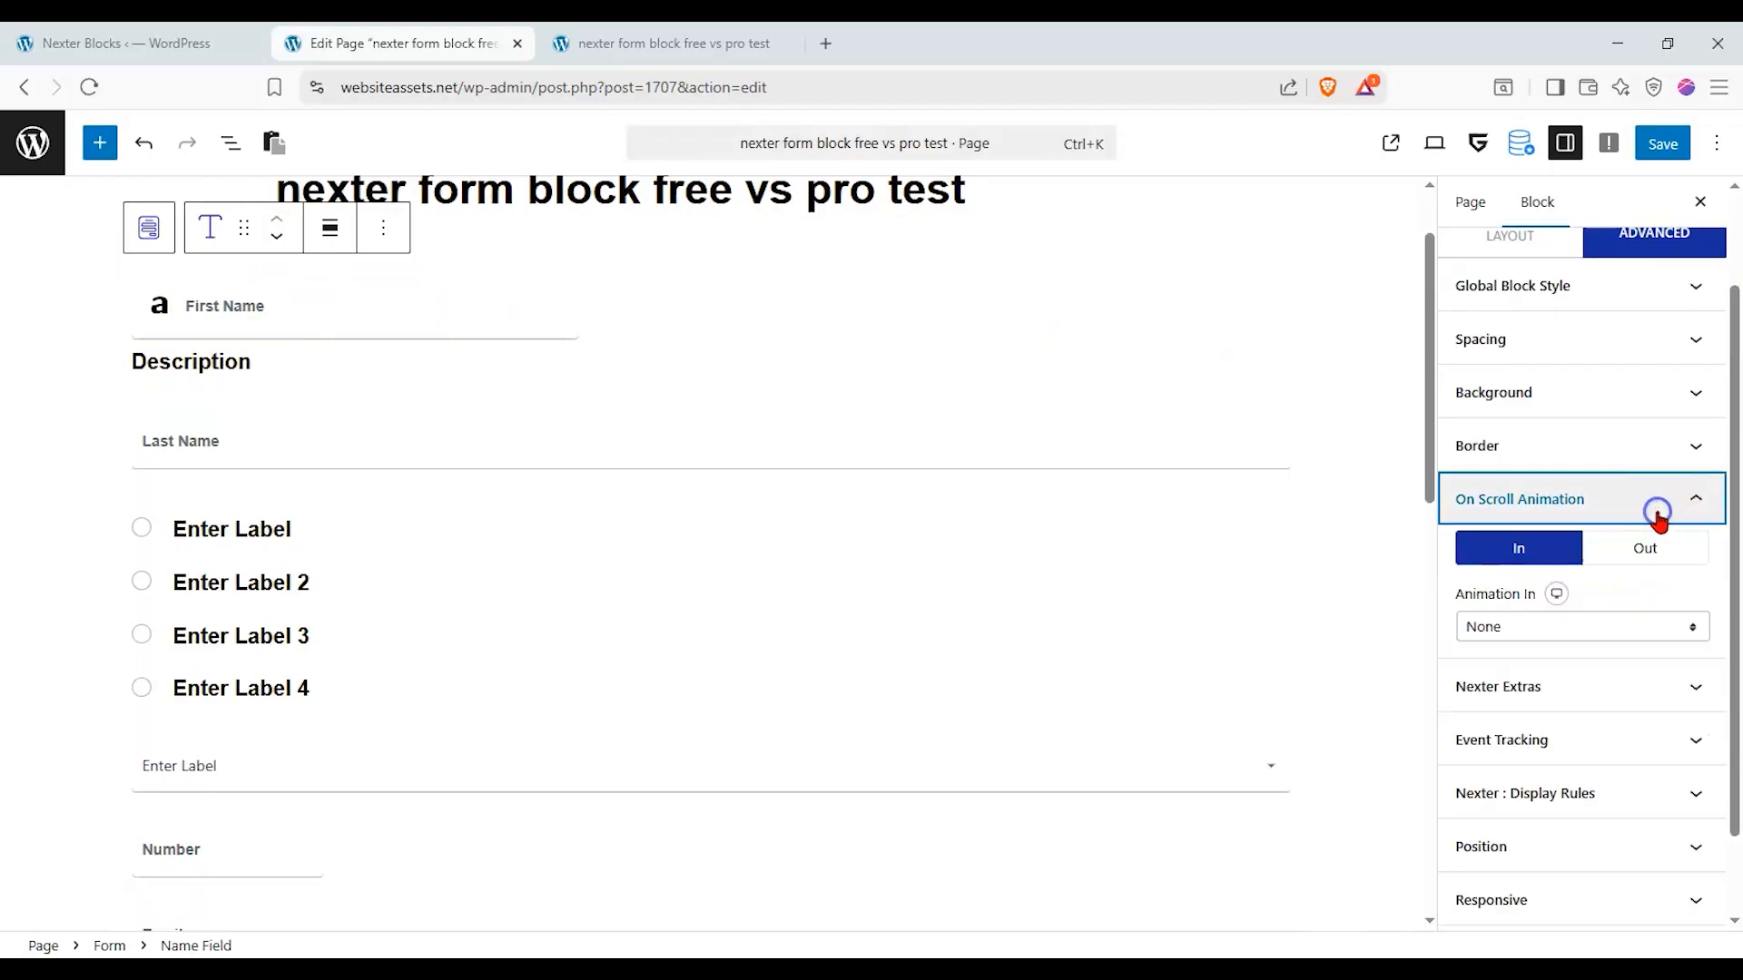
left_click(1658, 514)
Examine the First Name field's border, global block style and spacing settings, and return to its content settings.
left_click(1582, 469)
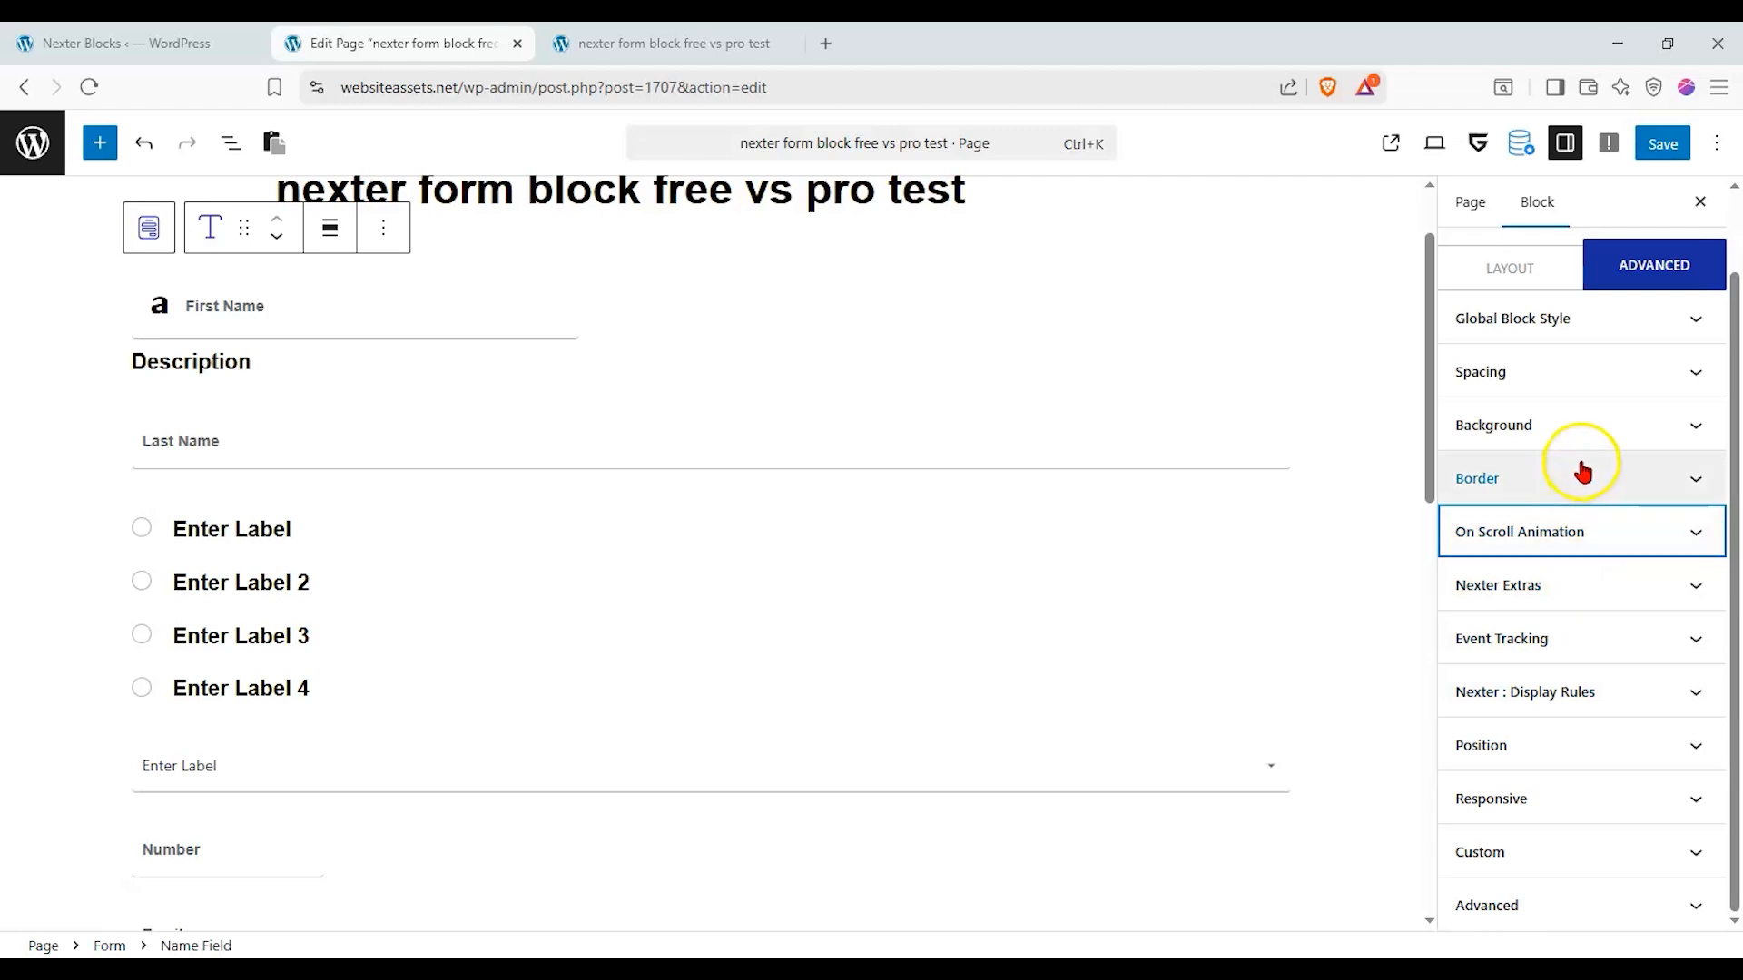
left_click(1582, 466)
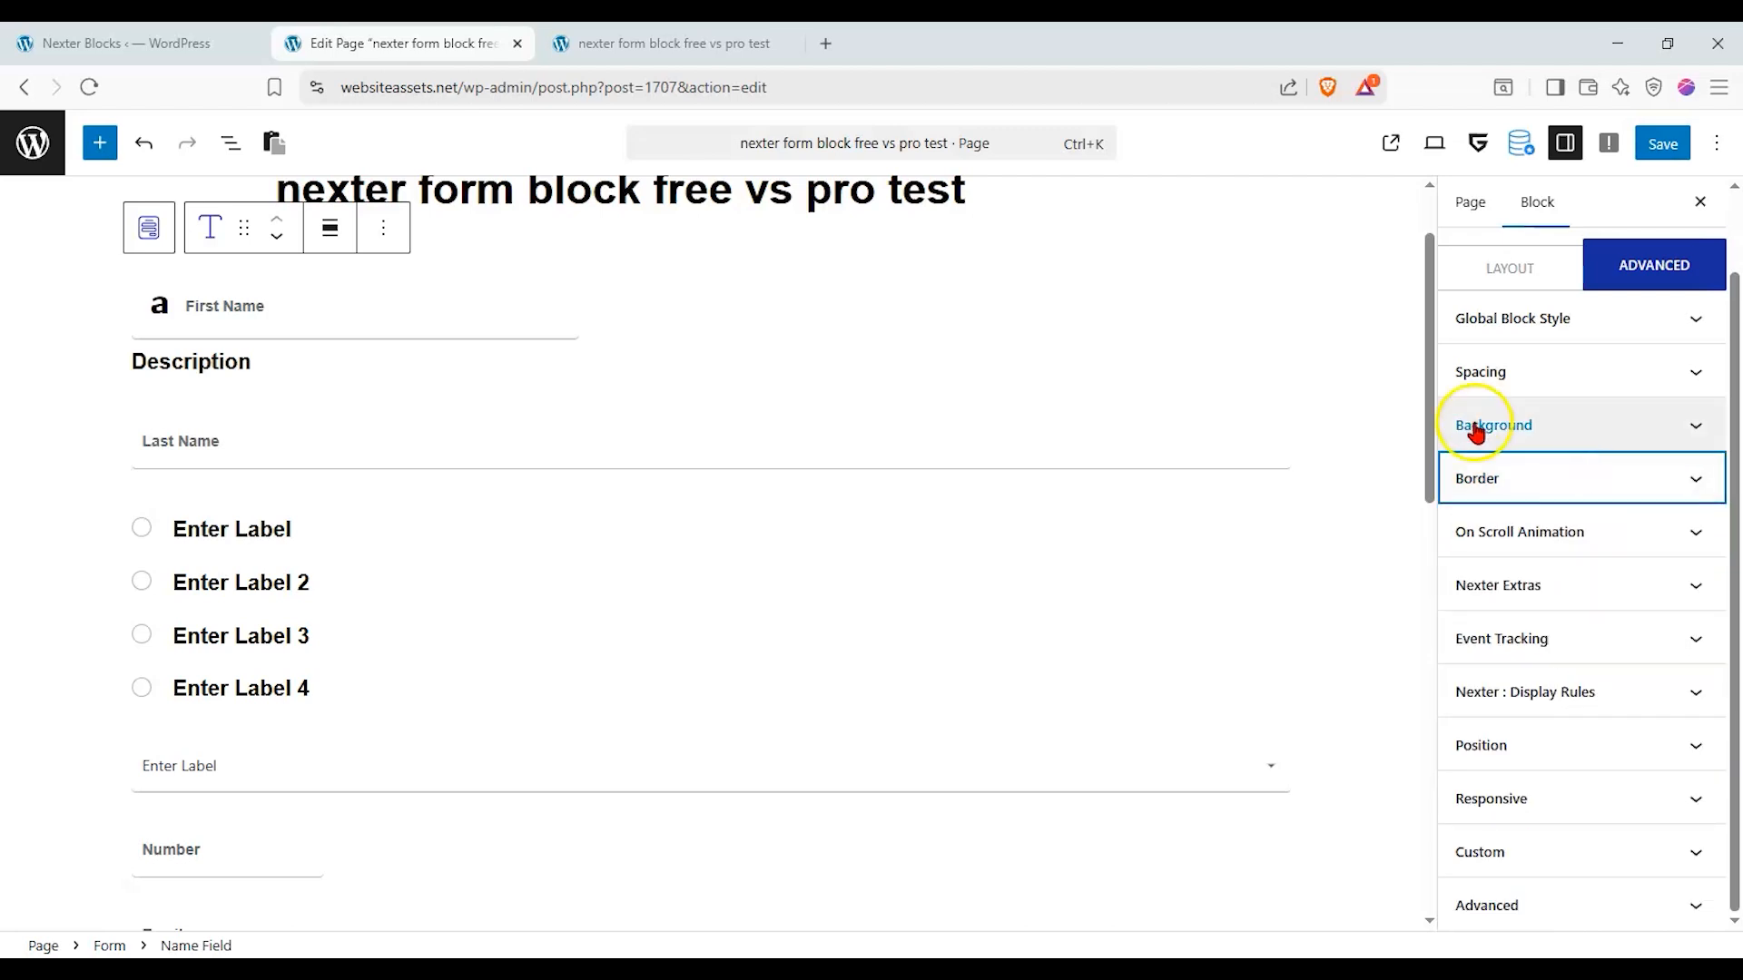
left_click(1583, 314)
left_click(1583, 318)
left_click(1579, 368)
left_click(1579, 368)
left_click(1560, 277)
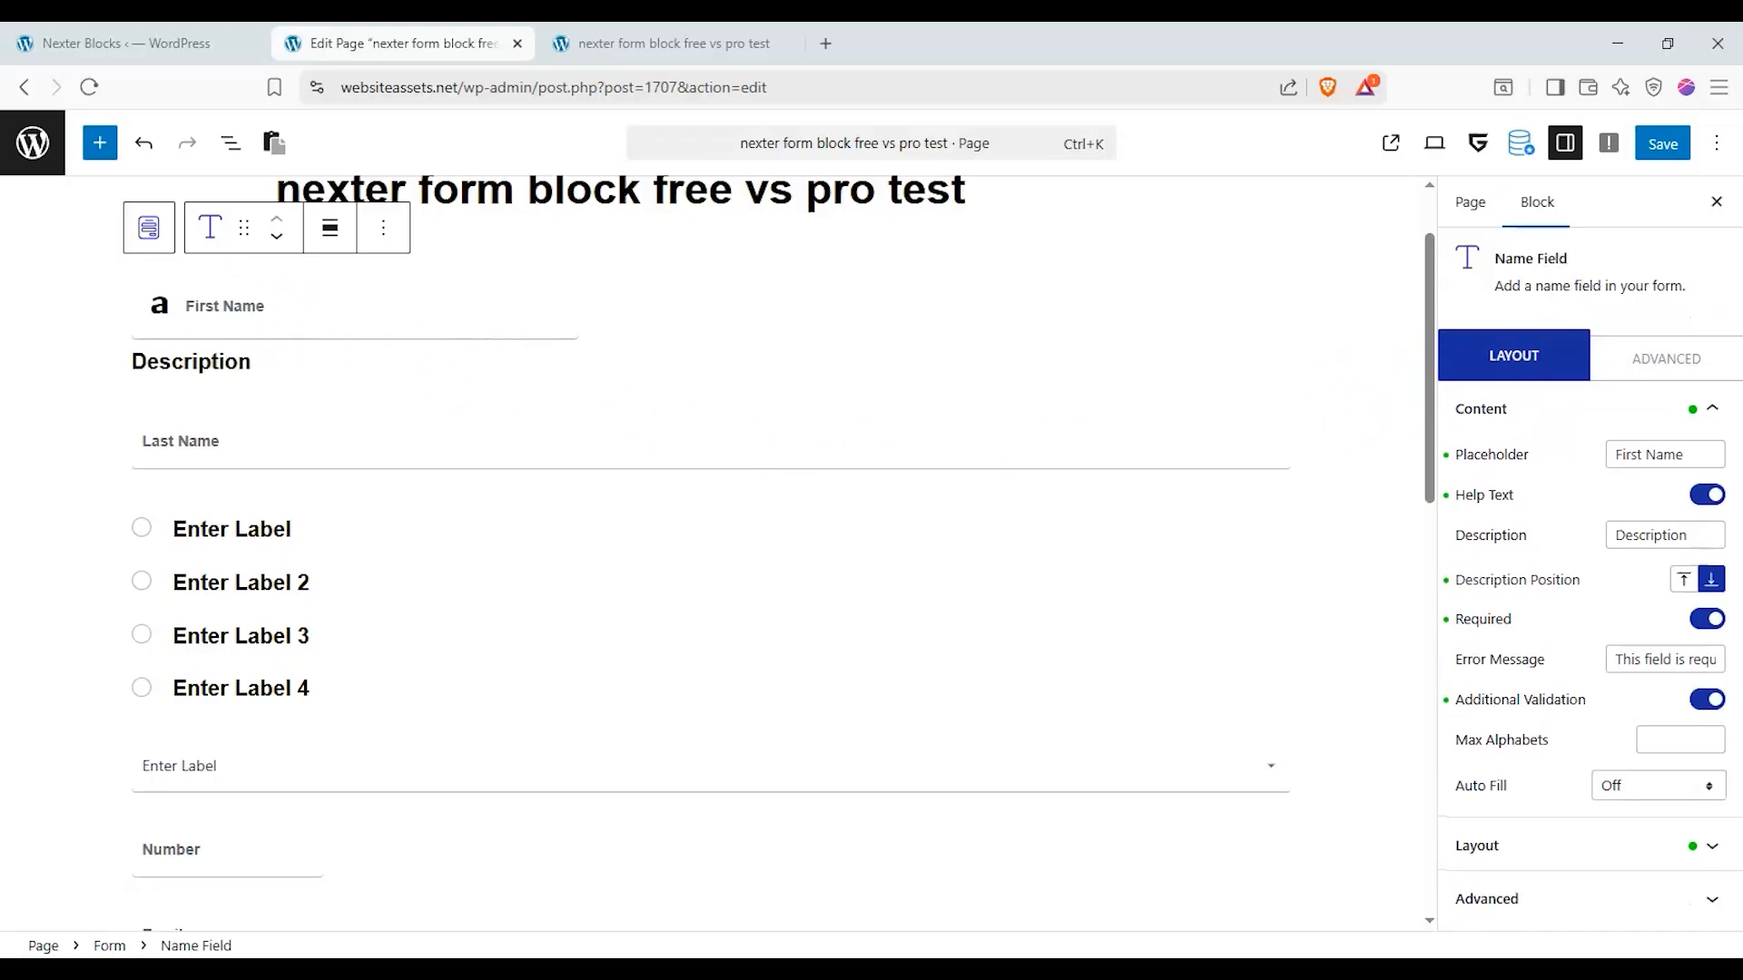
scroll(7, 354, "up", 2)
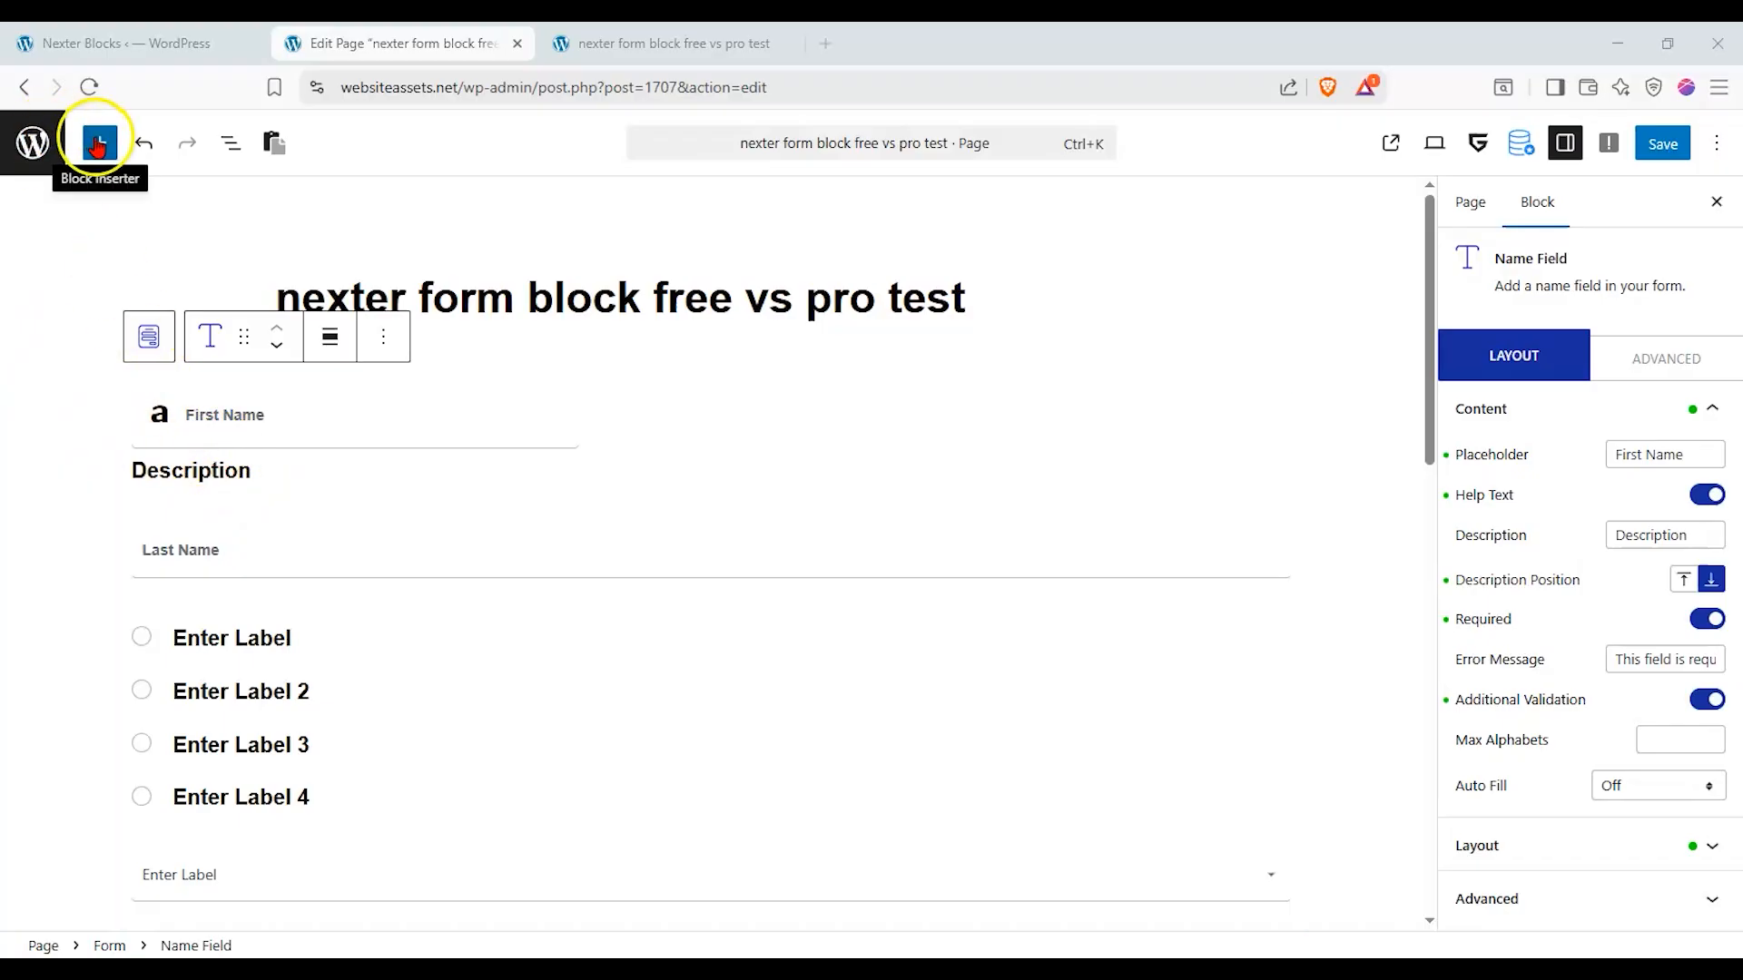
Select the contact form in the block structure and examine the full list of options for its action after submit.
left_click(231, 143)
left_click(136, 262)
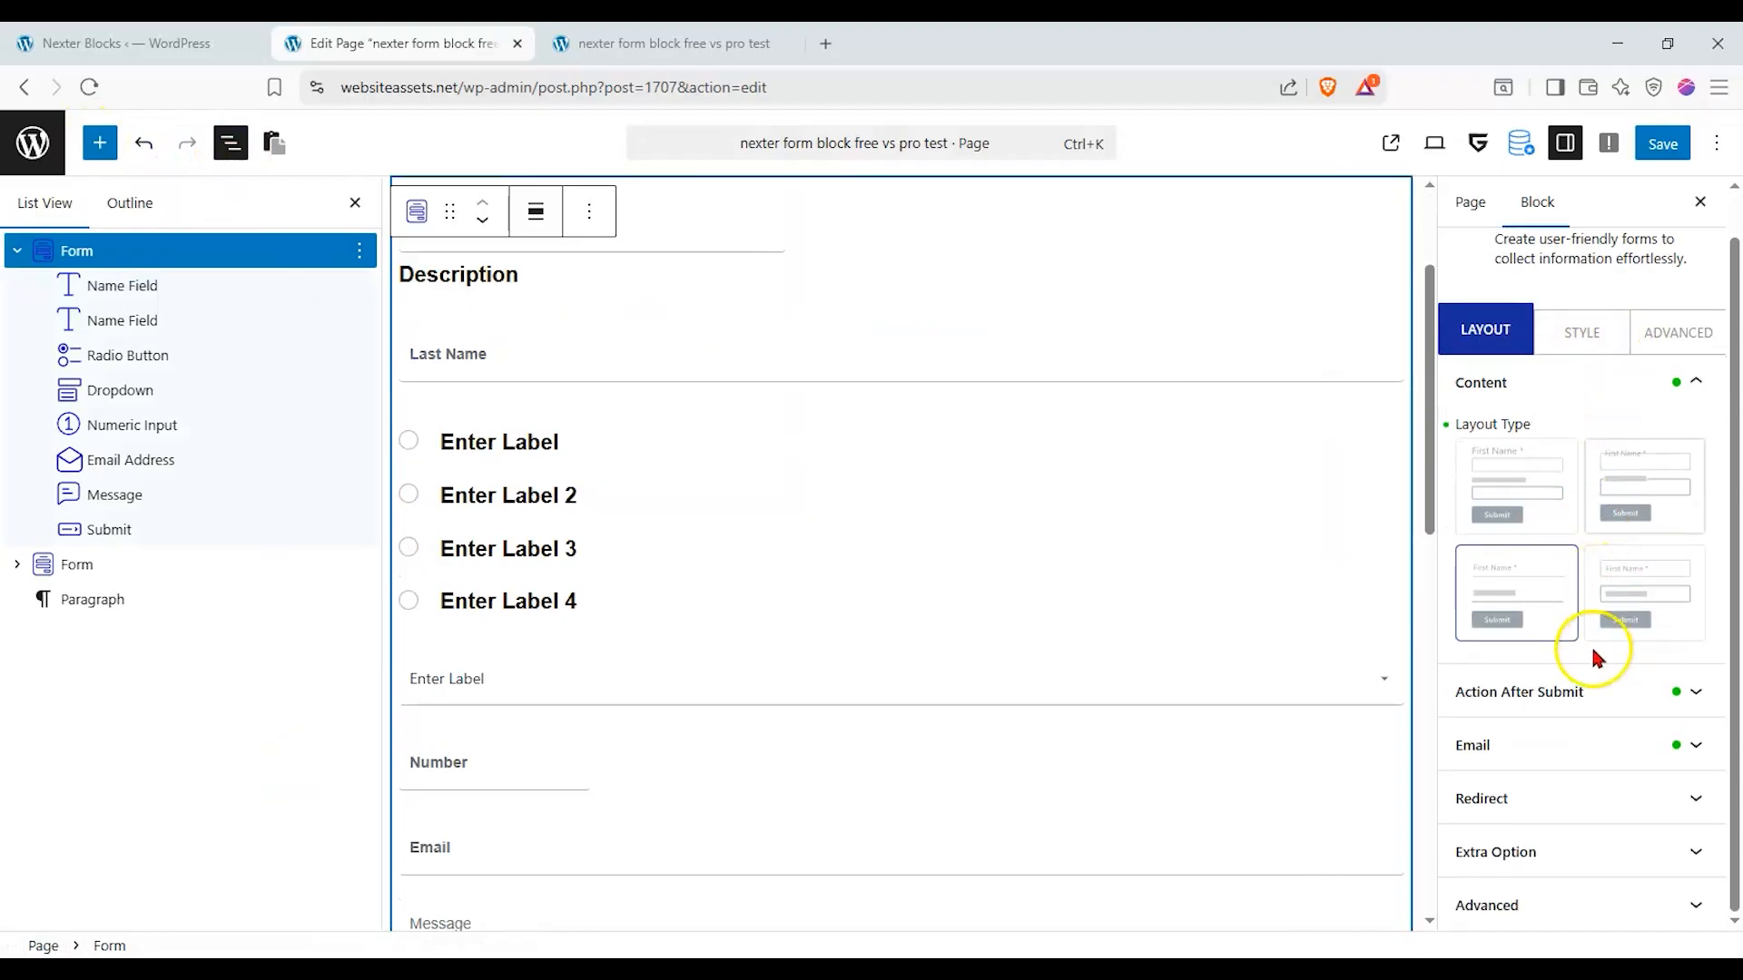
left_click(1567, 689)
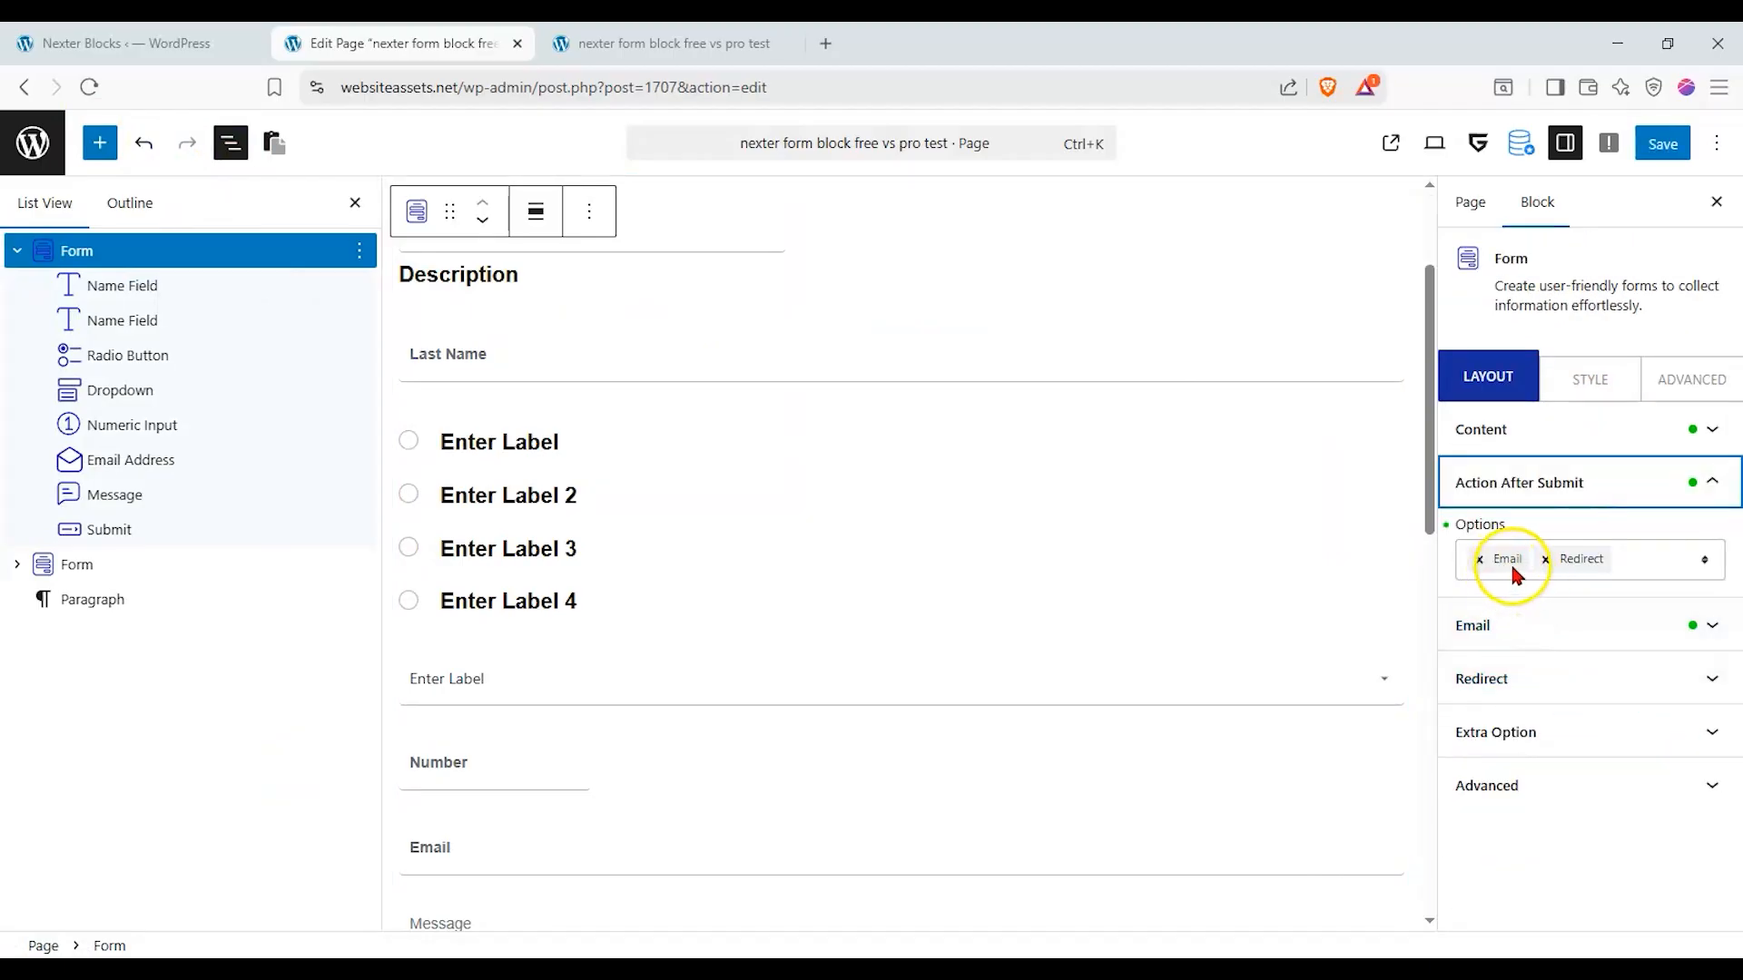
left_click(1705, 560)
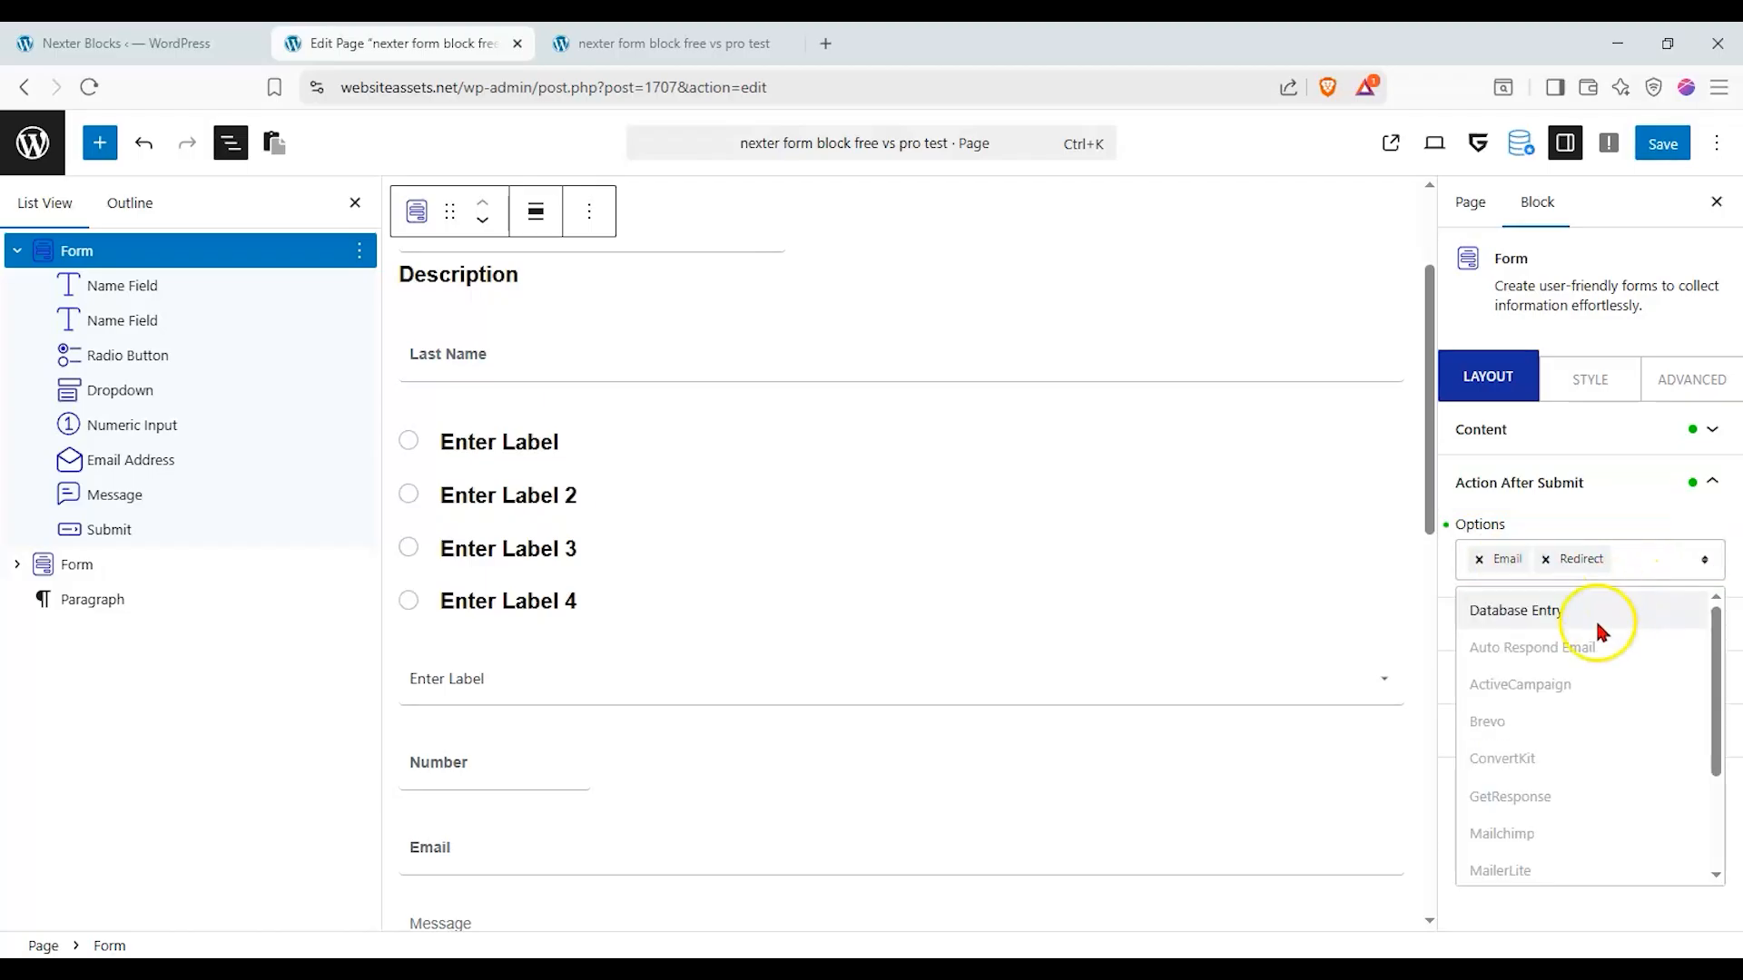
scroll(1599, 639, "down", 3)
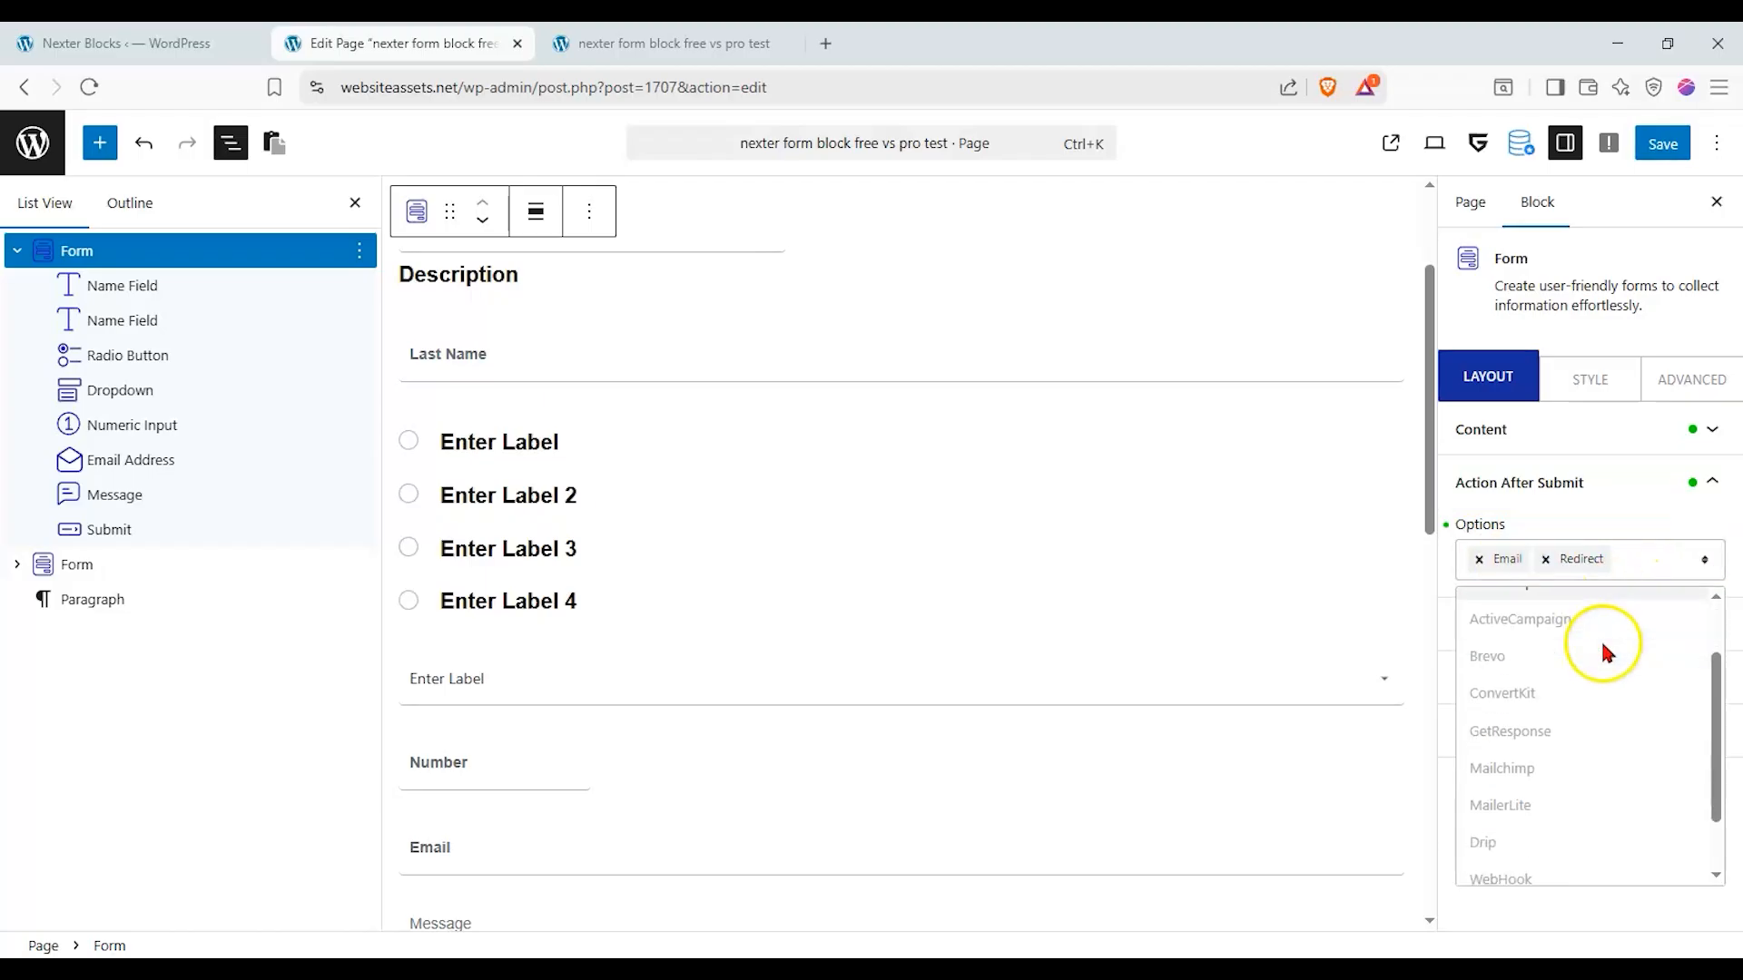
scroll(1599, 639, "up", 3)
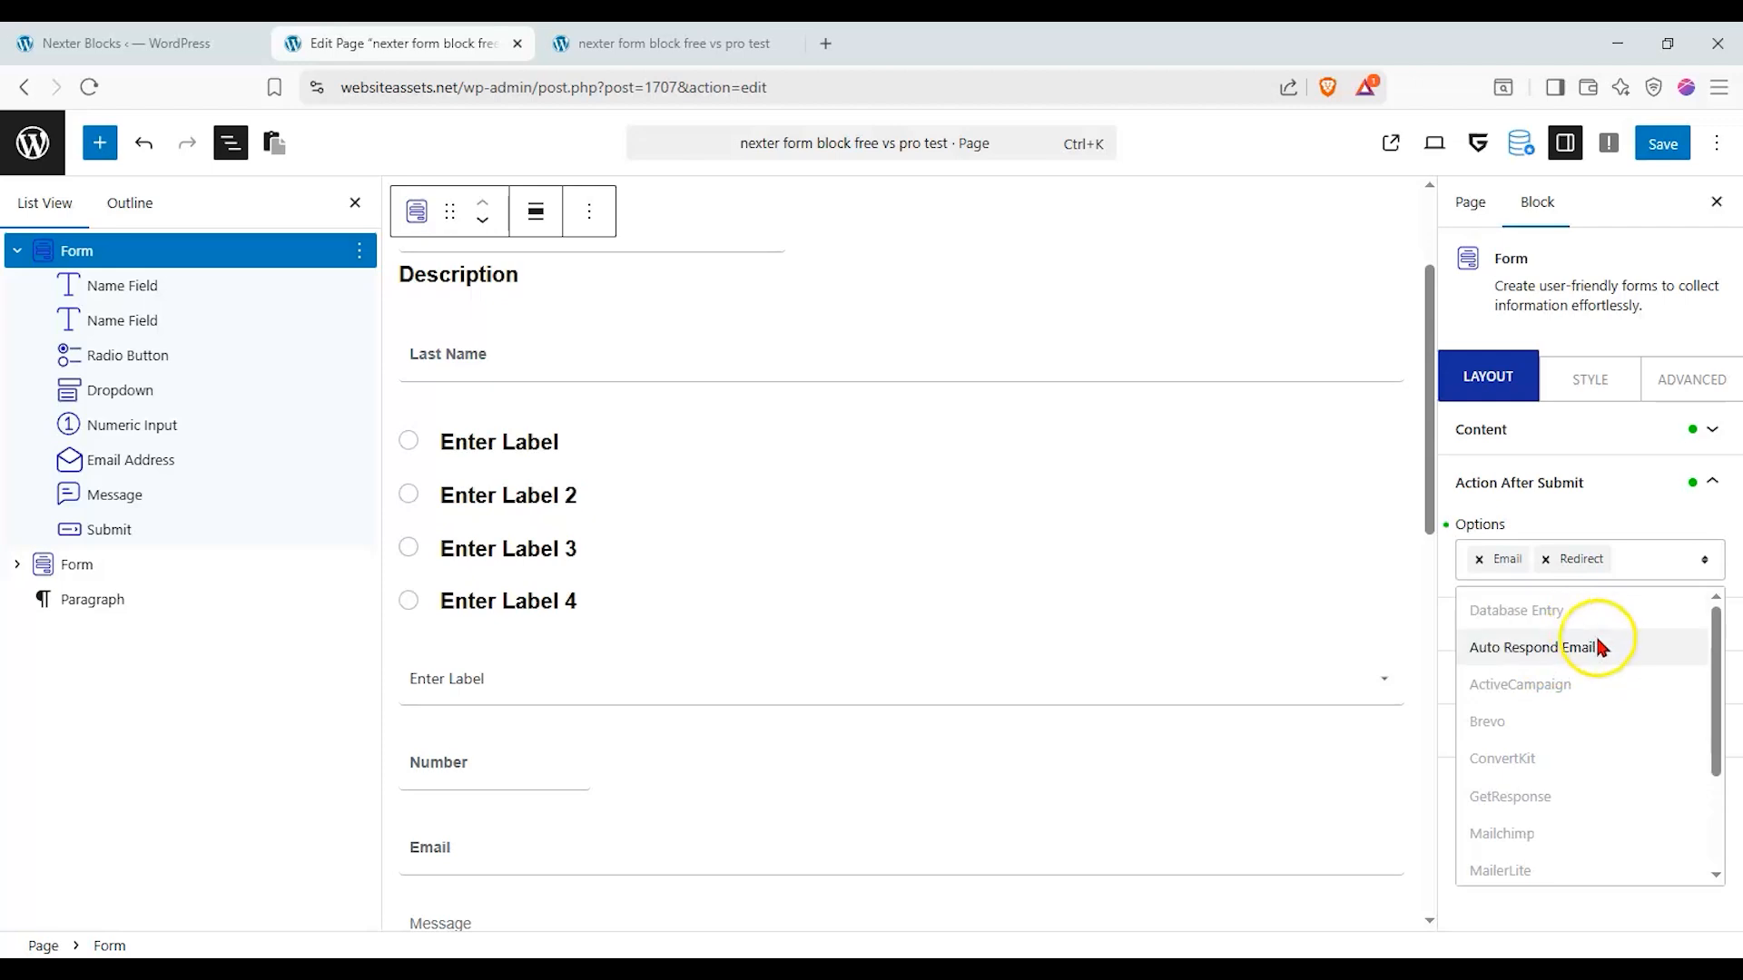
scroll(1597, 680, "down", 3)
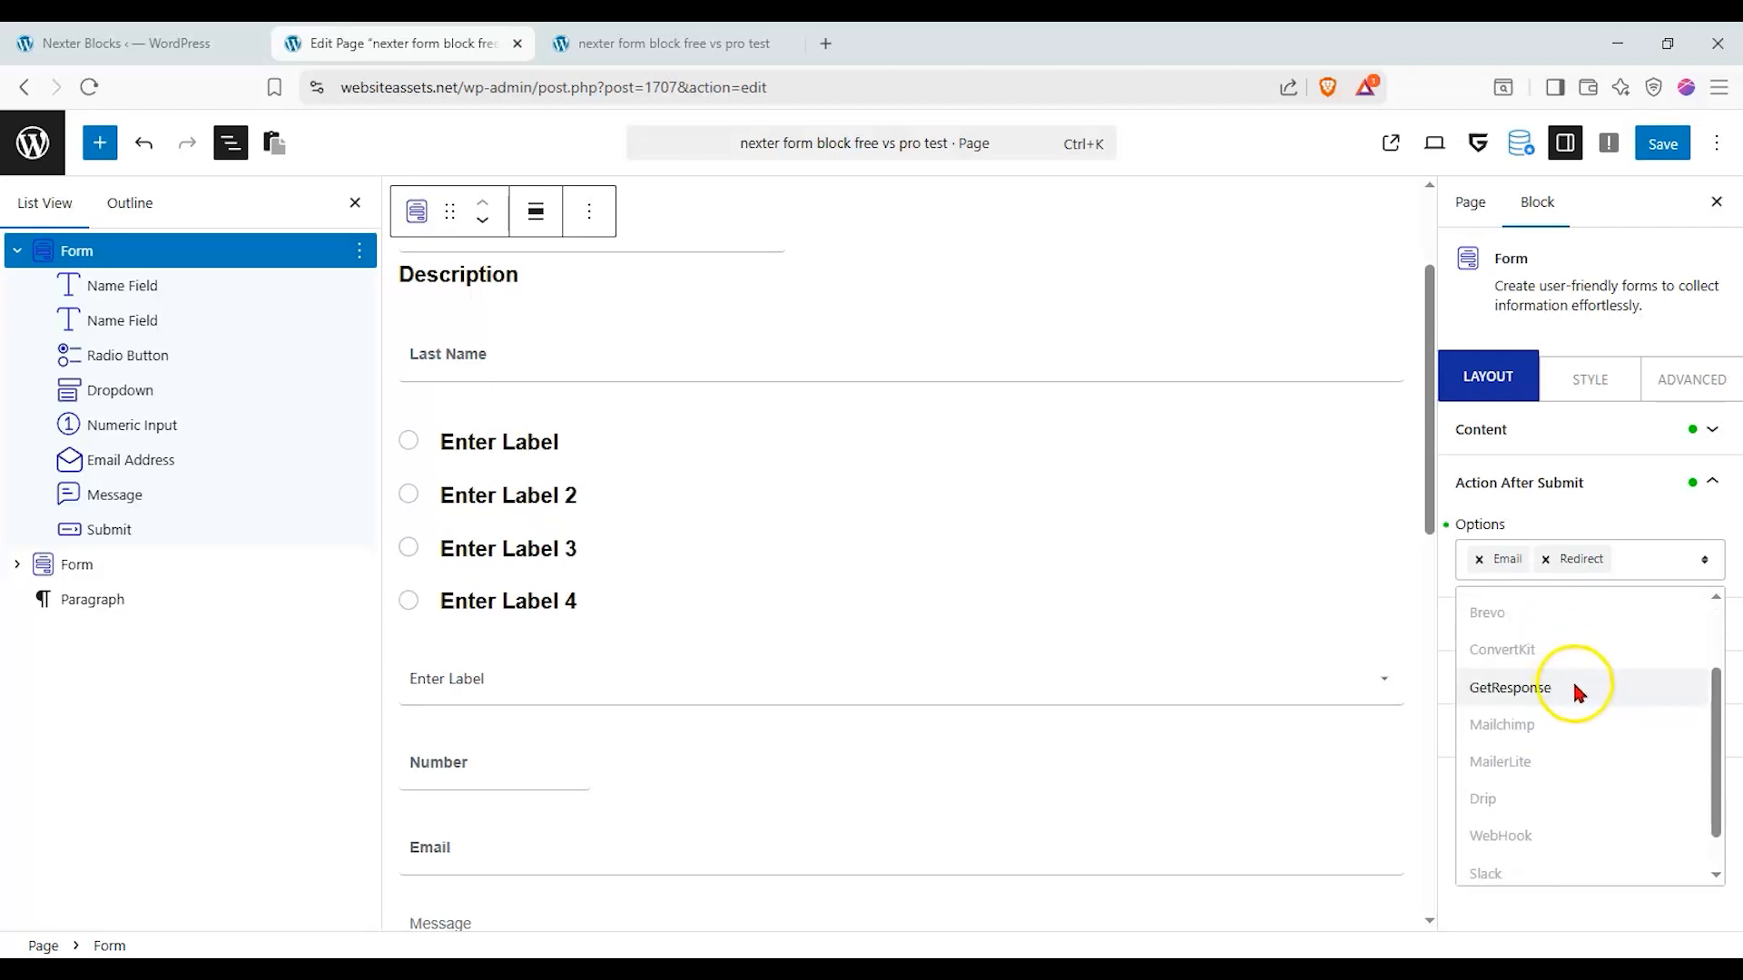
scroll(1570, 683, "down", 1)
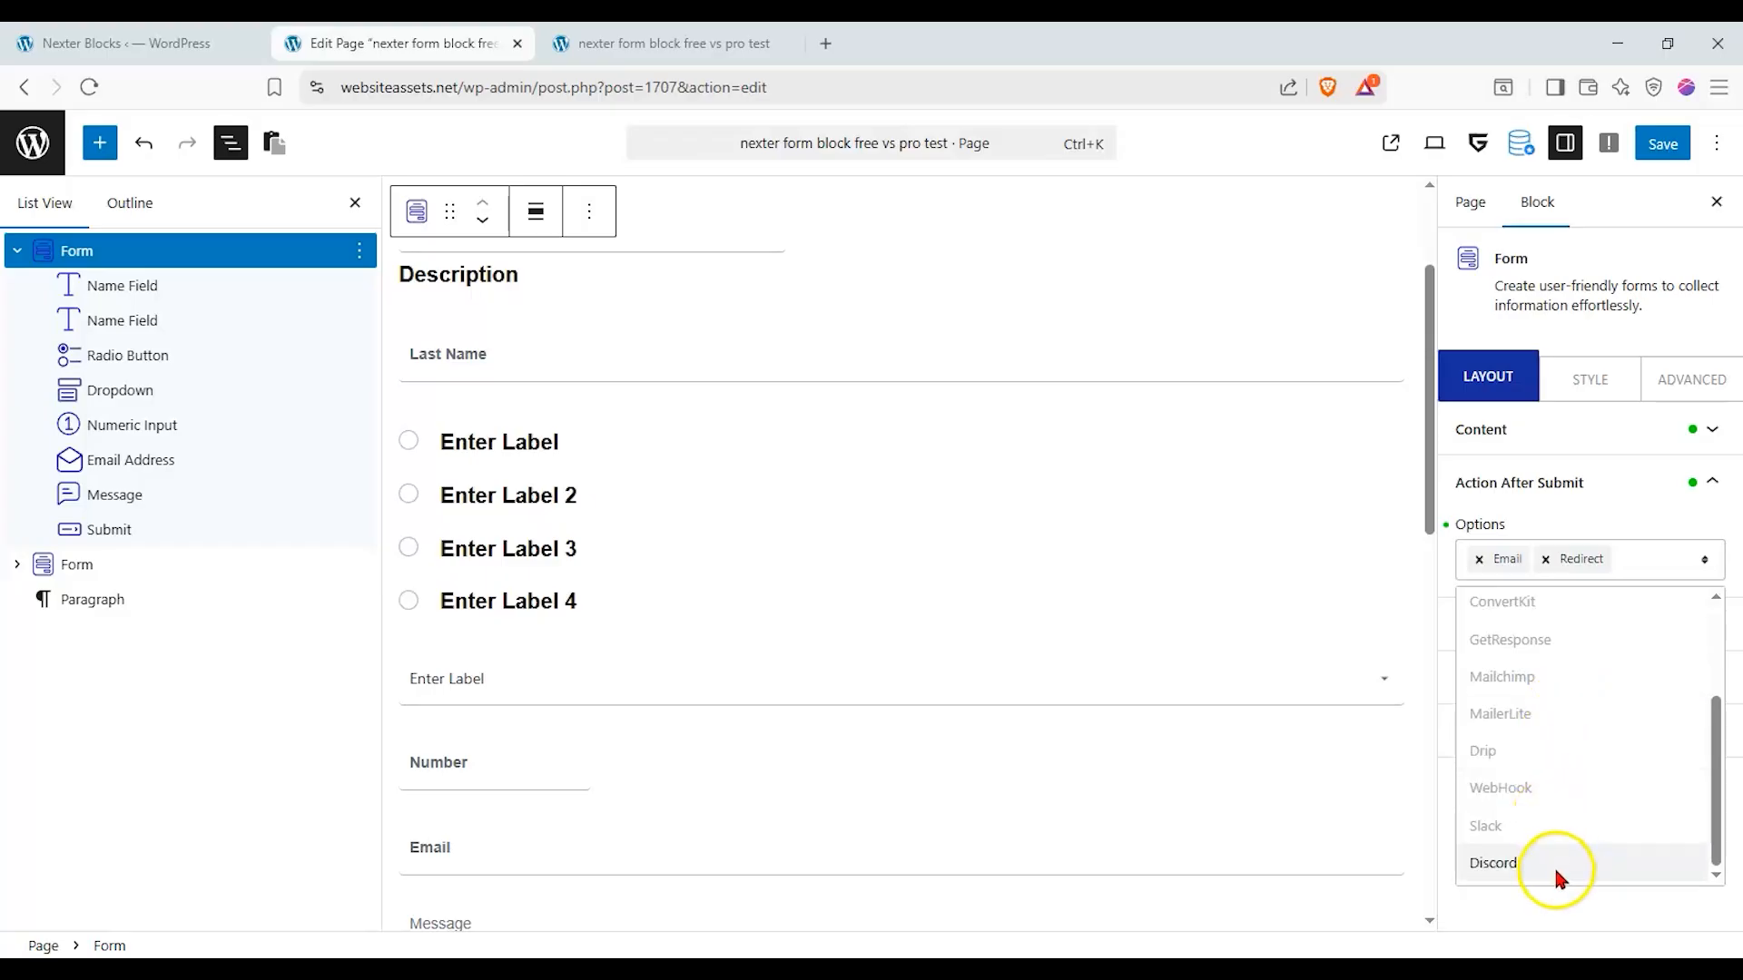
Add Mailchimp, Database Entry and Auto Respond Email to the form's actions after submit, and check Mailchimp's settings.
left_click(1583, 682)
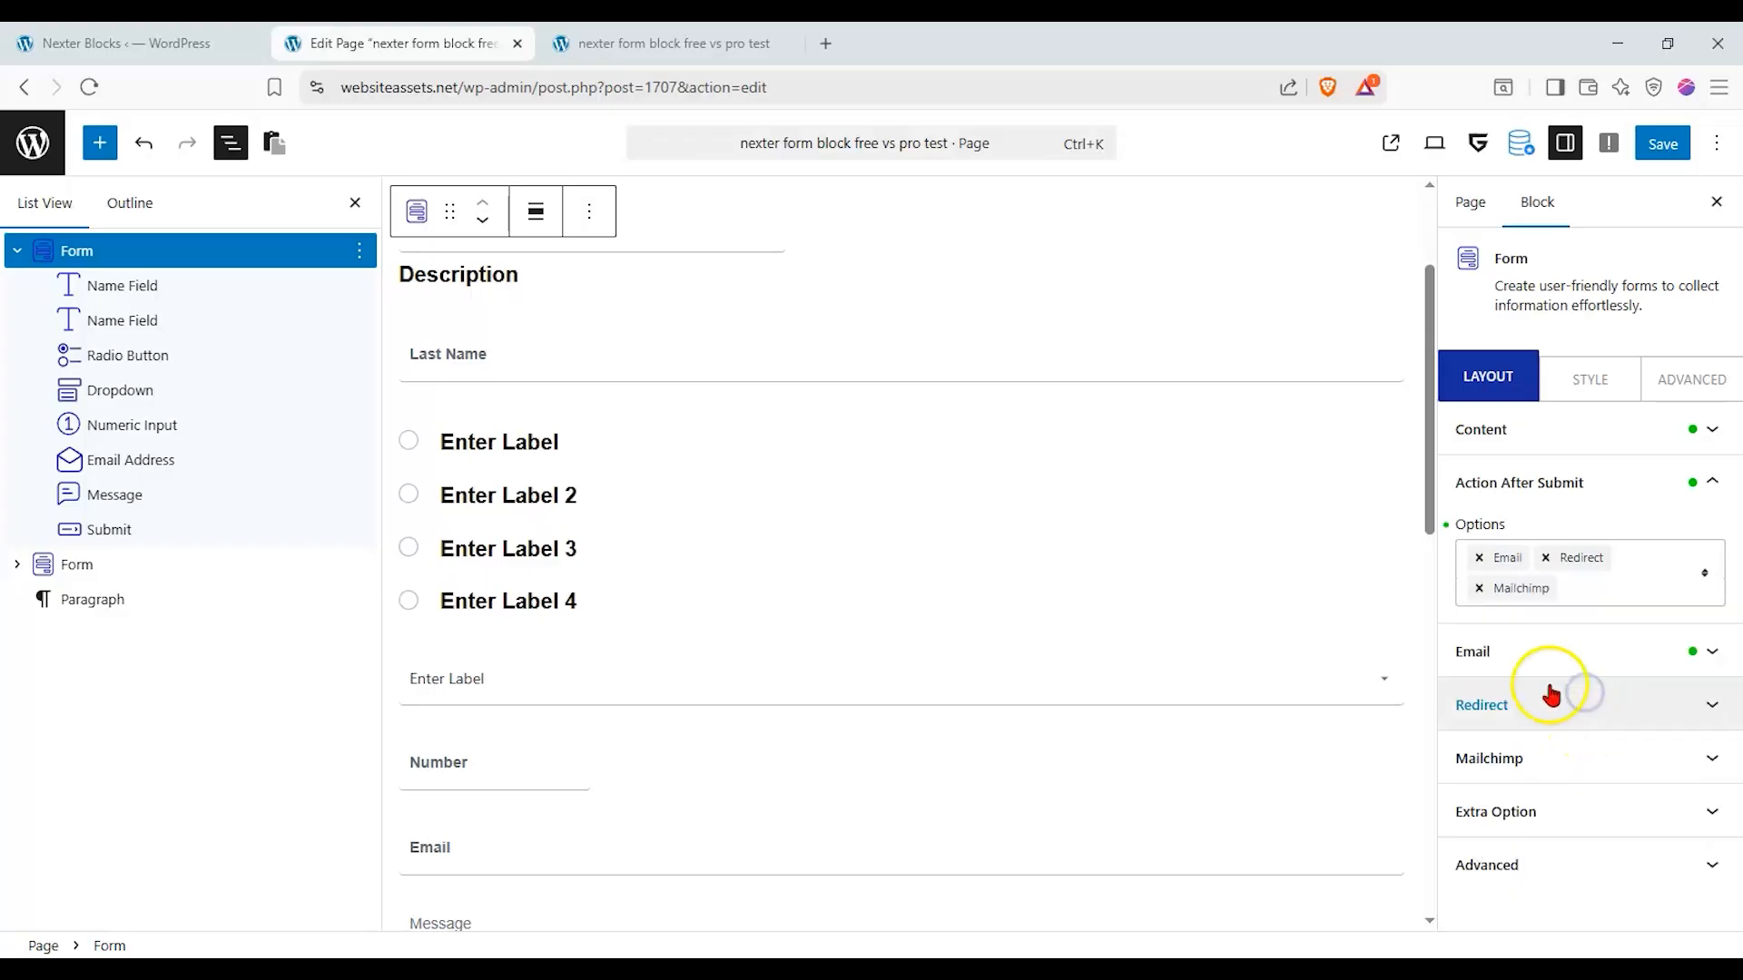
left_click(1543, 758)
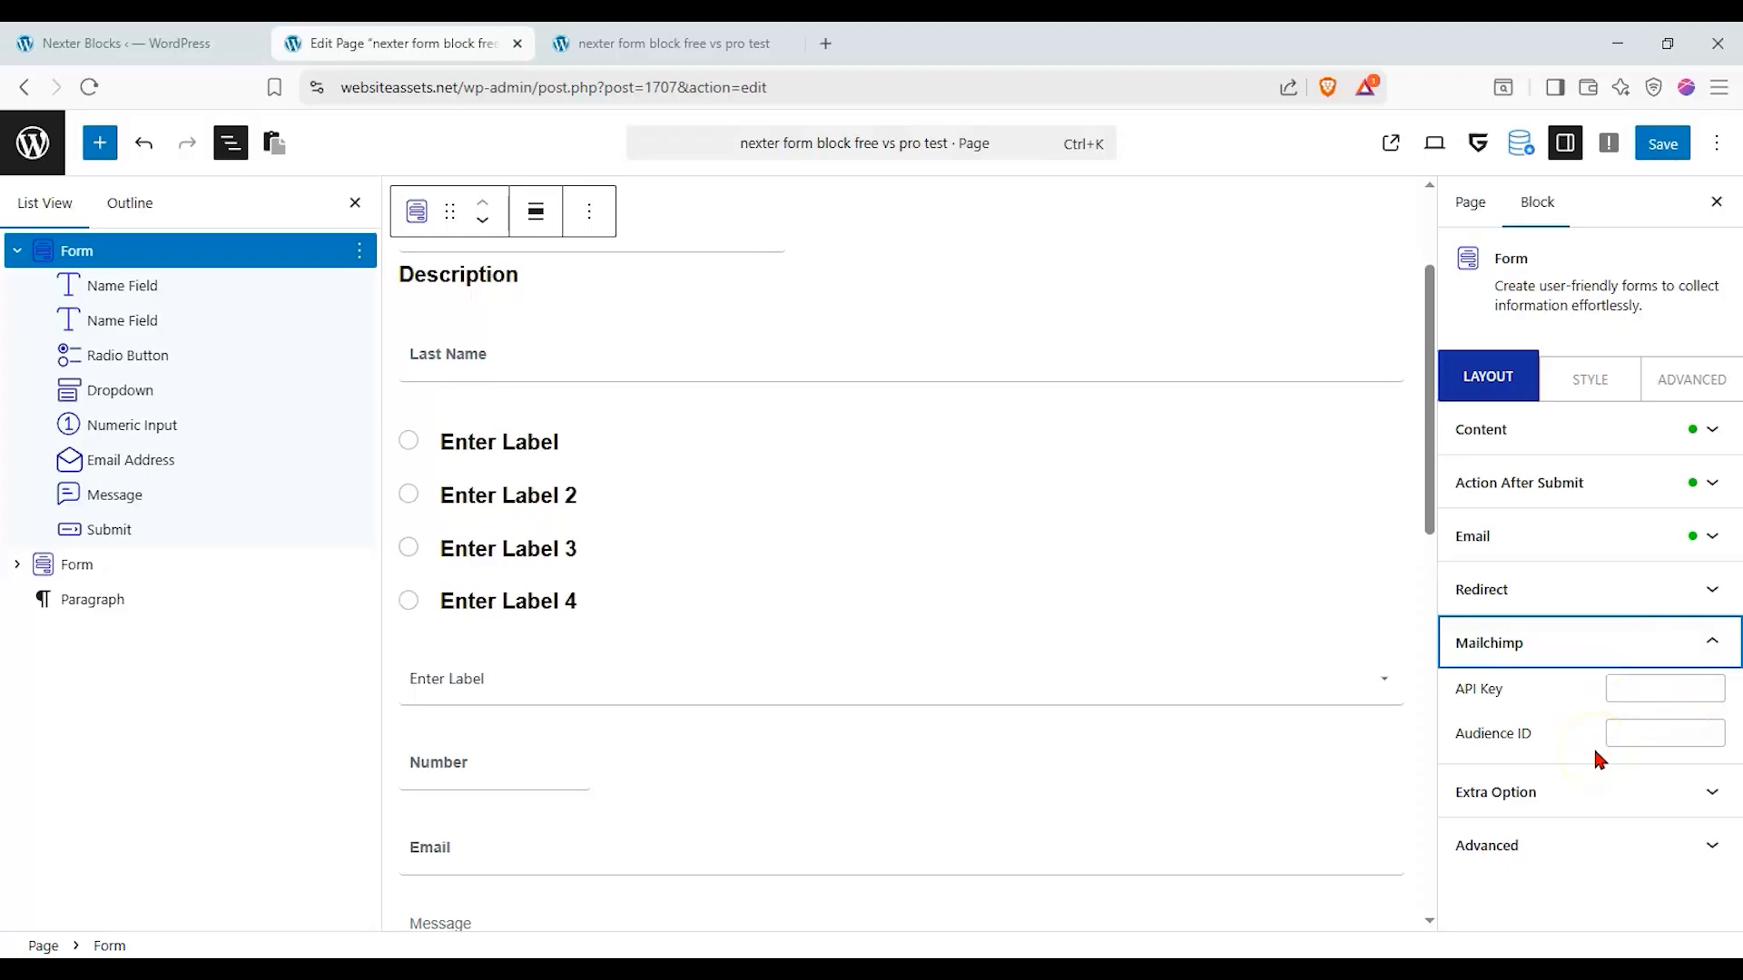
left_click(1607, 495)
left_click(1673, 577)
left_click(1559, 637)
left_click(1693, 567)
left_click(1597, 668)
Add ActiveCampaign, Brevo, ConvertKit, GetResponse and MailerLite to the form's actions after submit.
left_click(1670, 603)
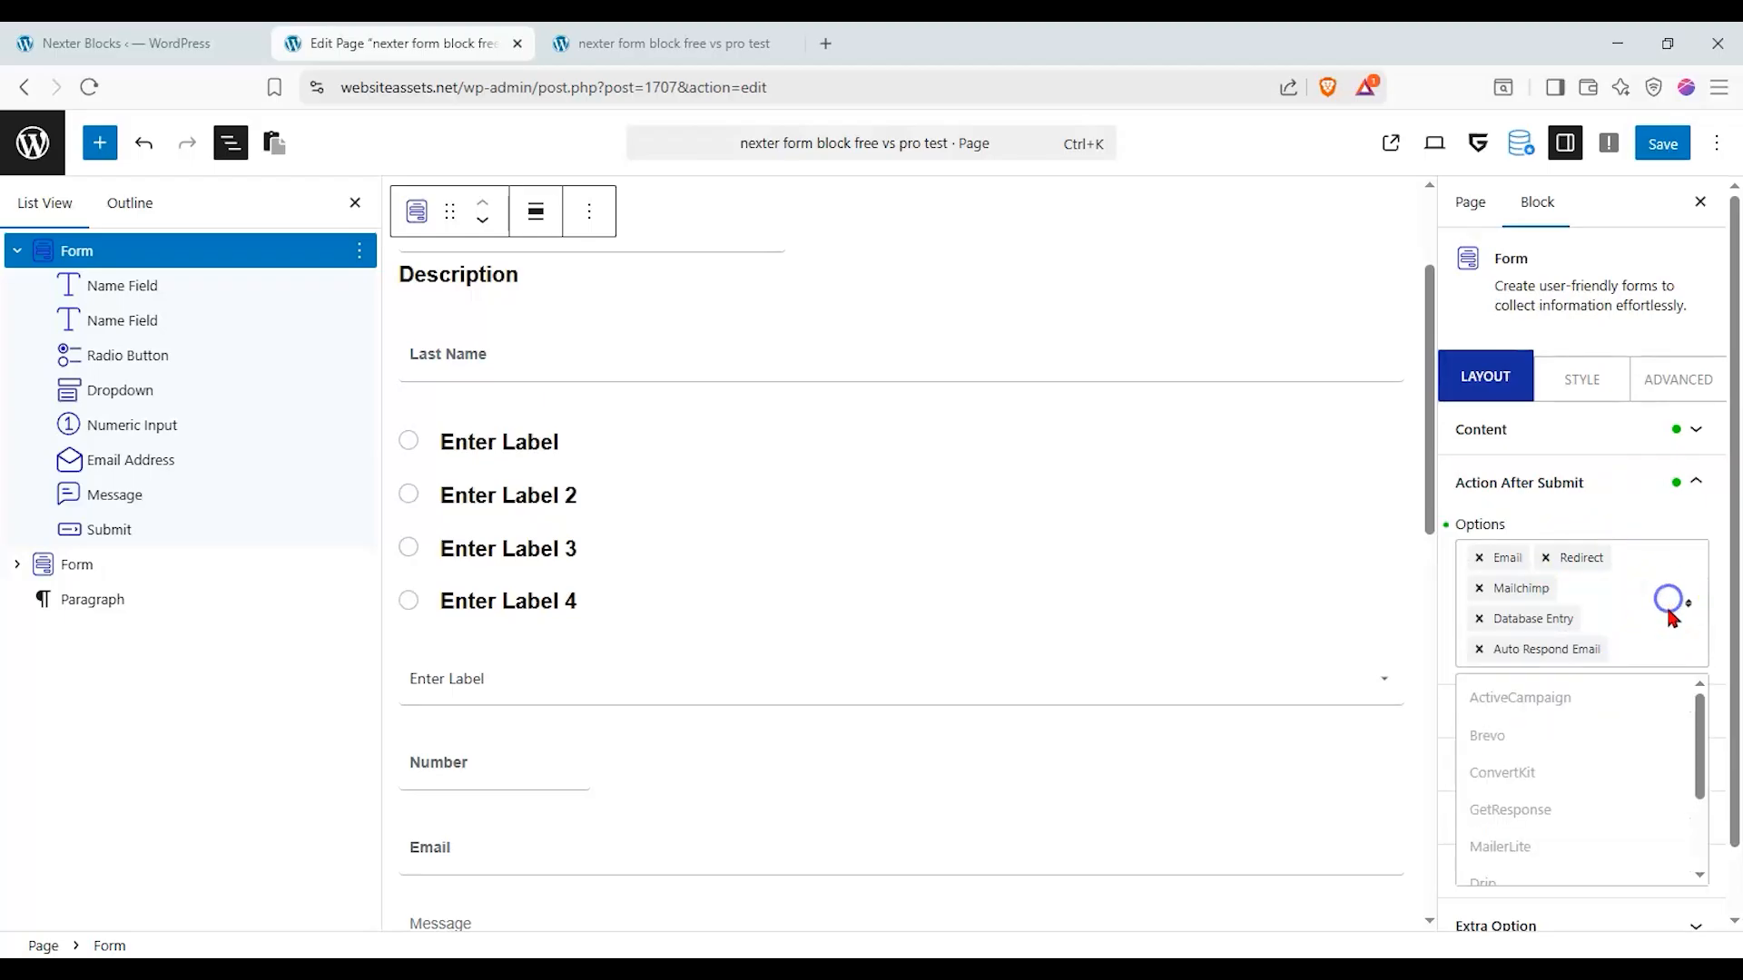
left_click(1599, 708)
left_click(1673, 590)
left_click(1610, 722)
left_click(1640, 708)
left_click(1603, 747)
left_click(1680, 615)
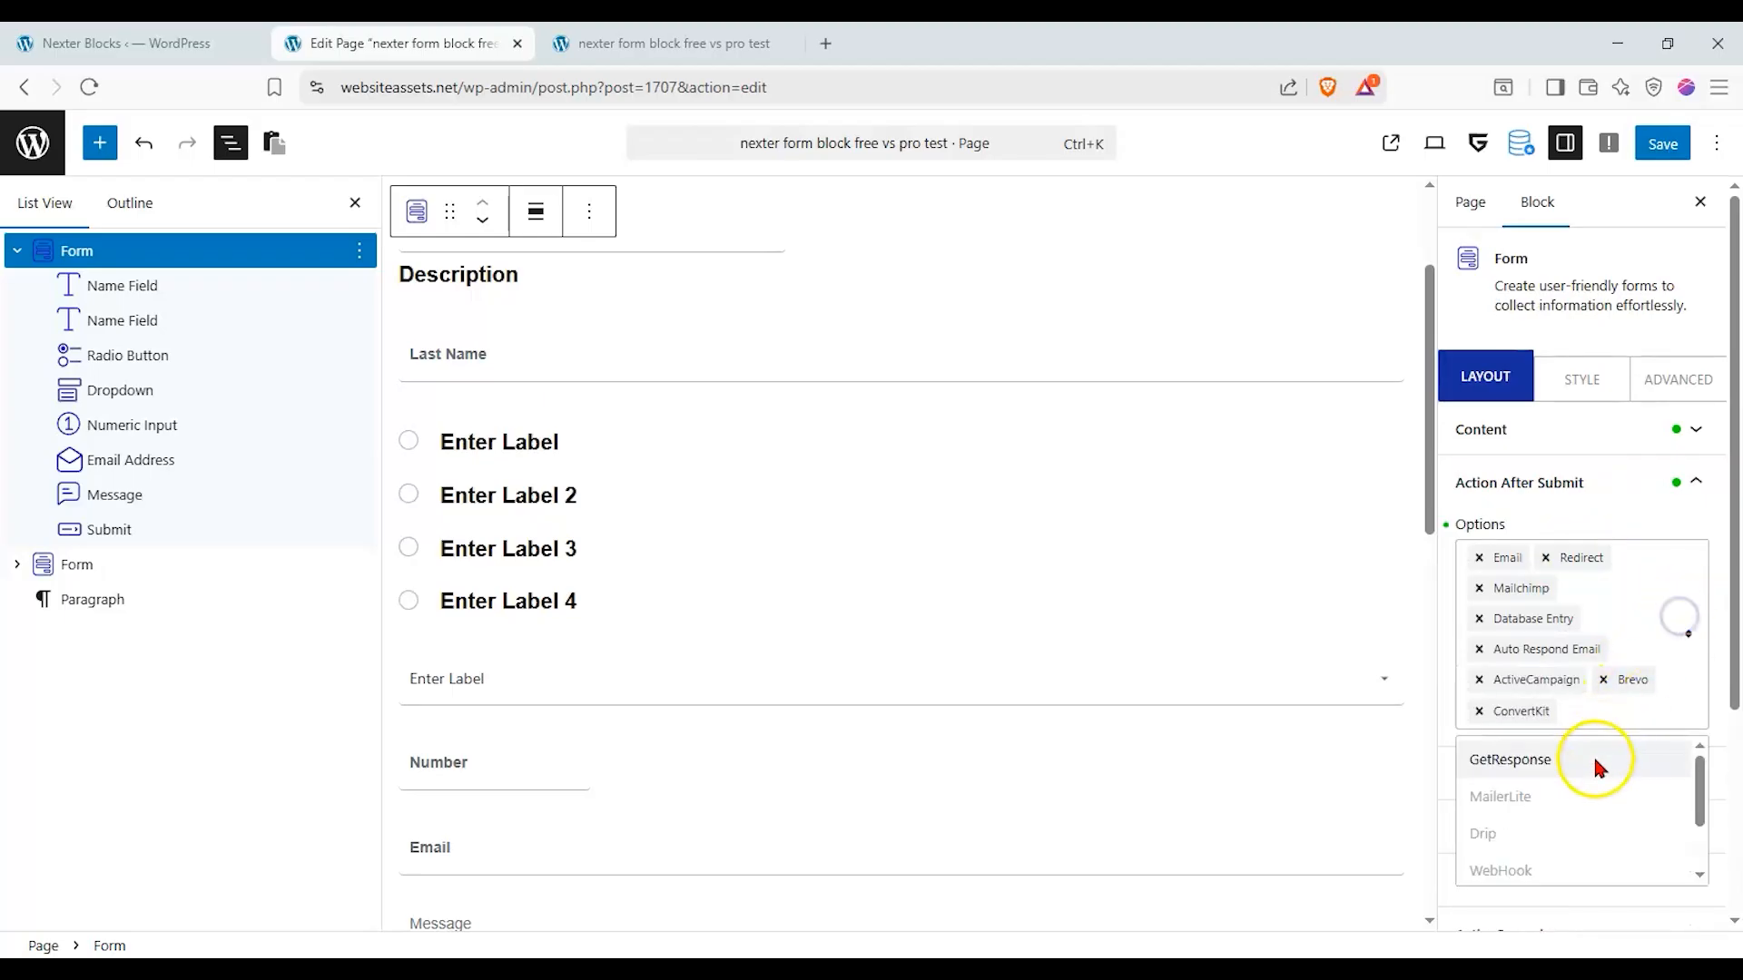
left_click(1596, 759)
left_click(1668, 622)
left_click(1585, 767)
Add Drip, WebHook, Slack and Discord to the form's actions after submit.
left_click(1670, 700)
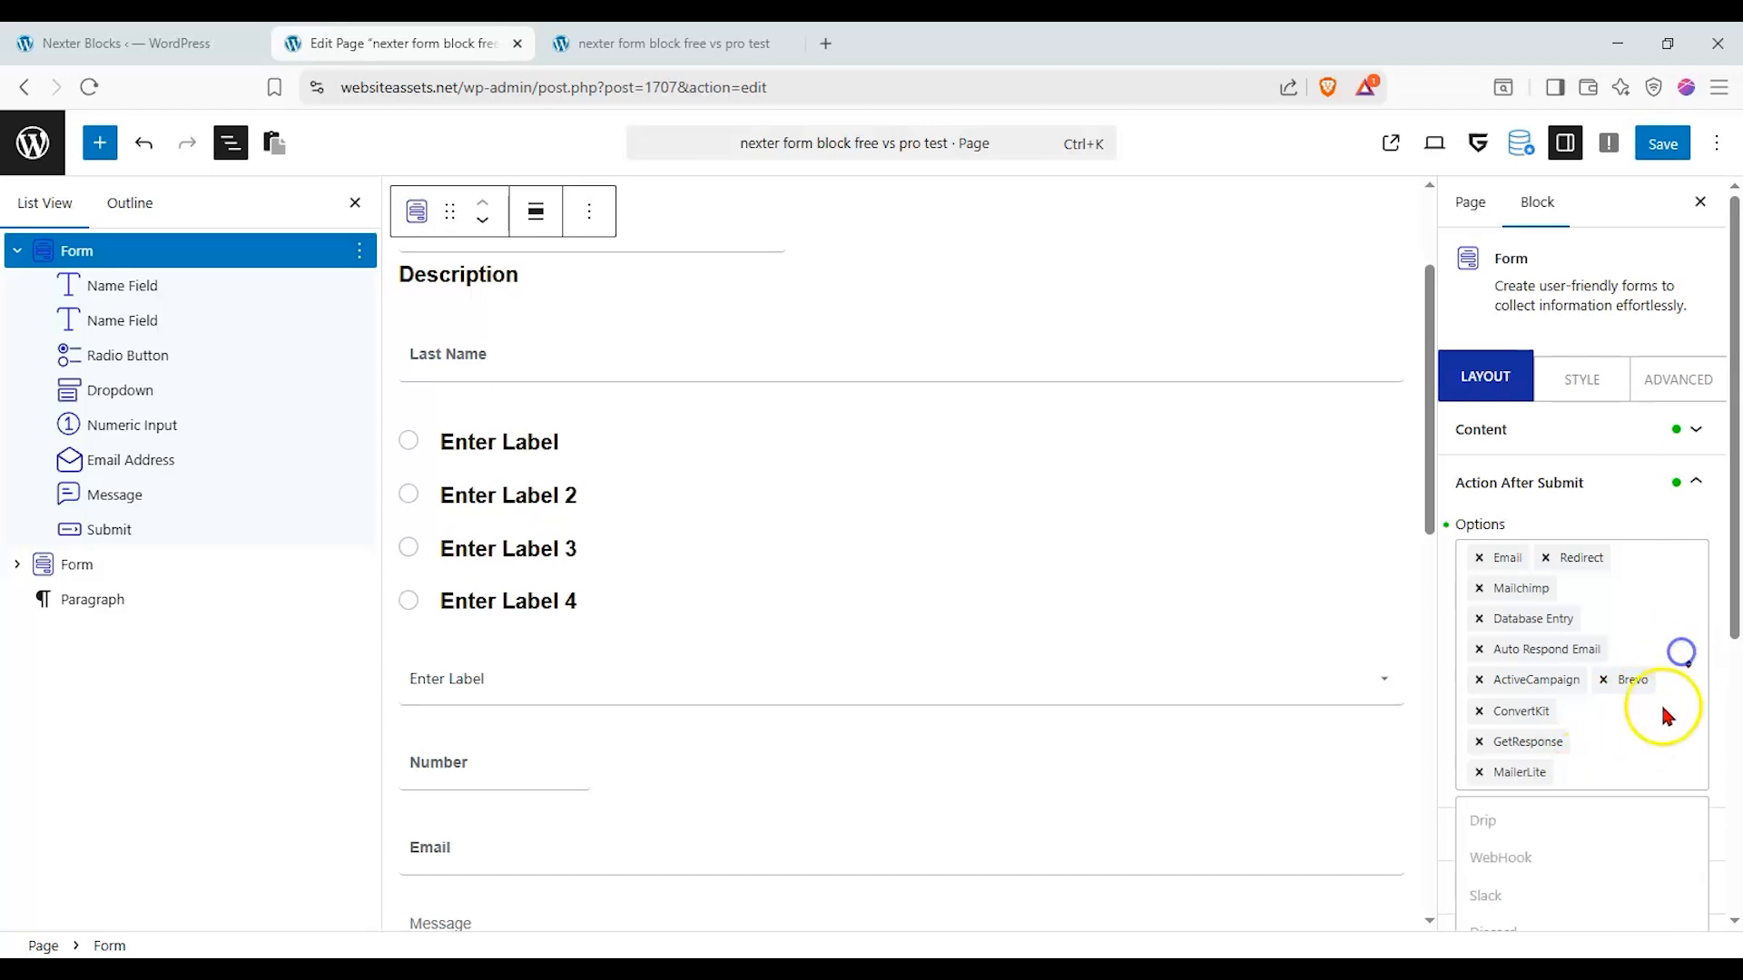
left_click(1598, 830)
left_click(1686, 663)
left_click(1623, 822)
left_click(1687, 679)
left_click(1594, 851)
left_click(1688, 695)
left_click(1597, 844)
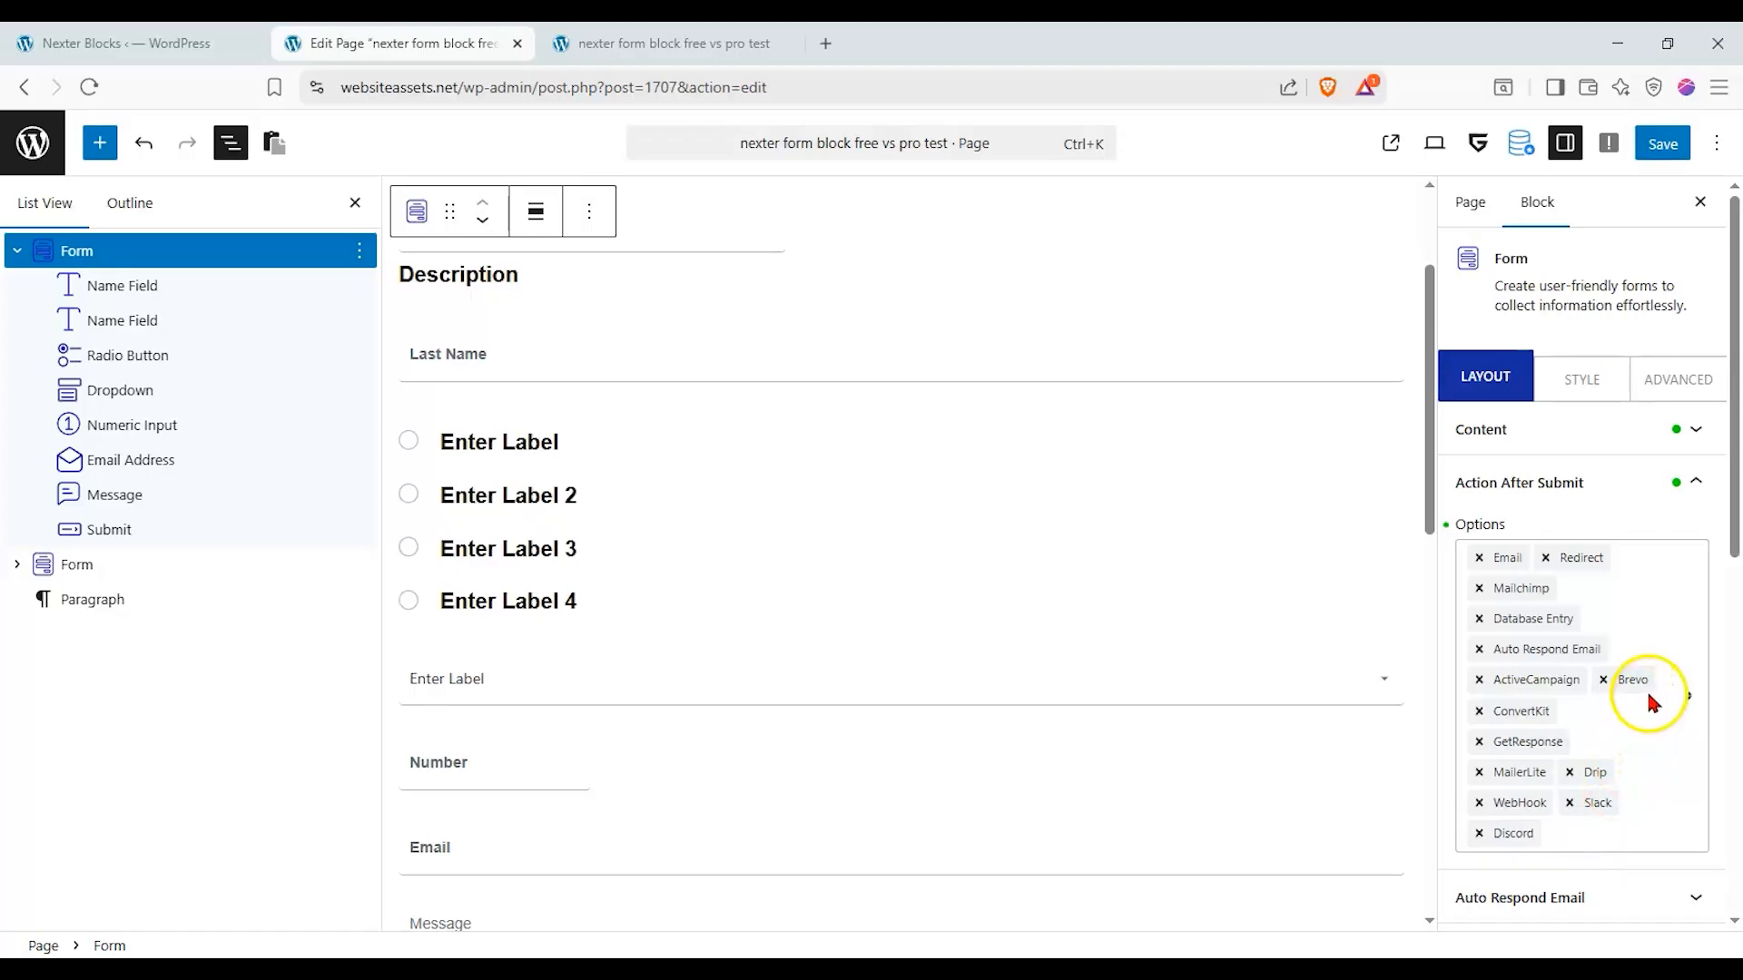
Examine the form's Email settings, including its recipient and subject fields, and its Redirect link setting.
scroll(1595, 439, "down", 3)
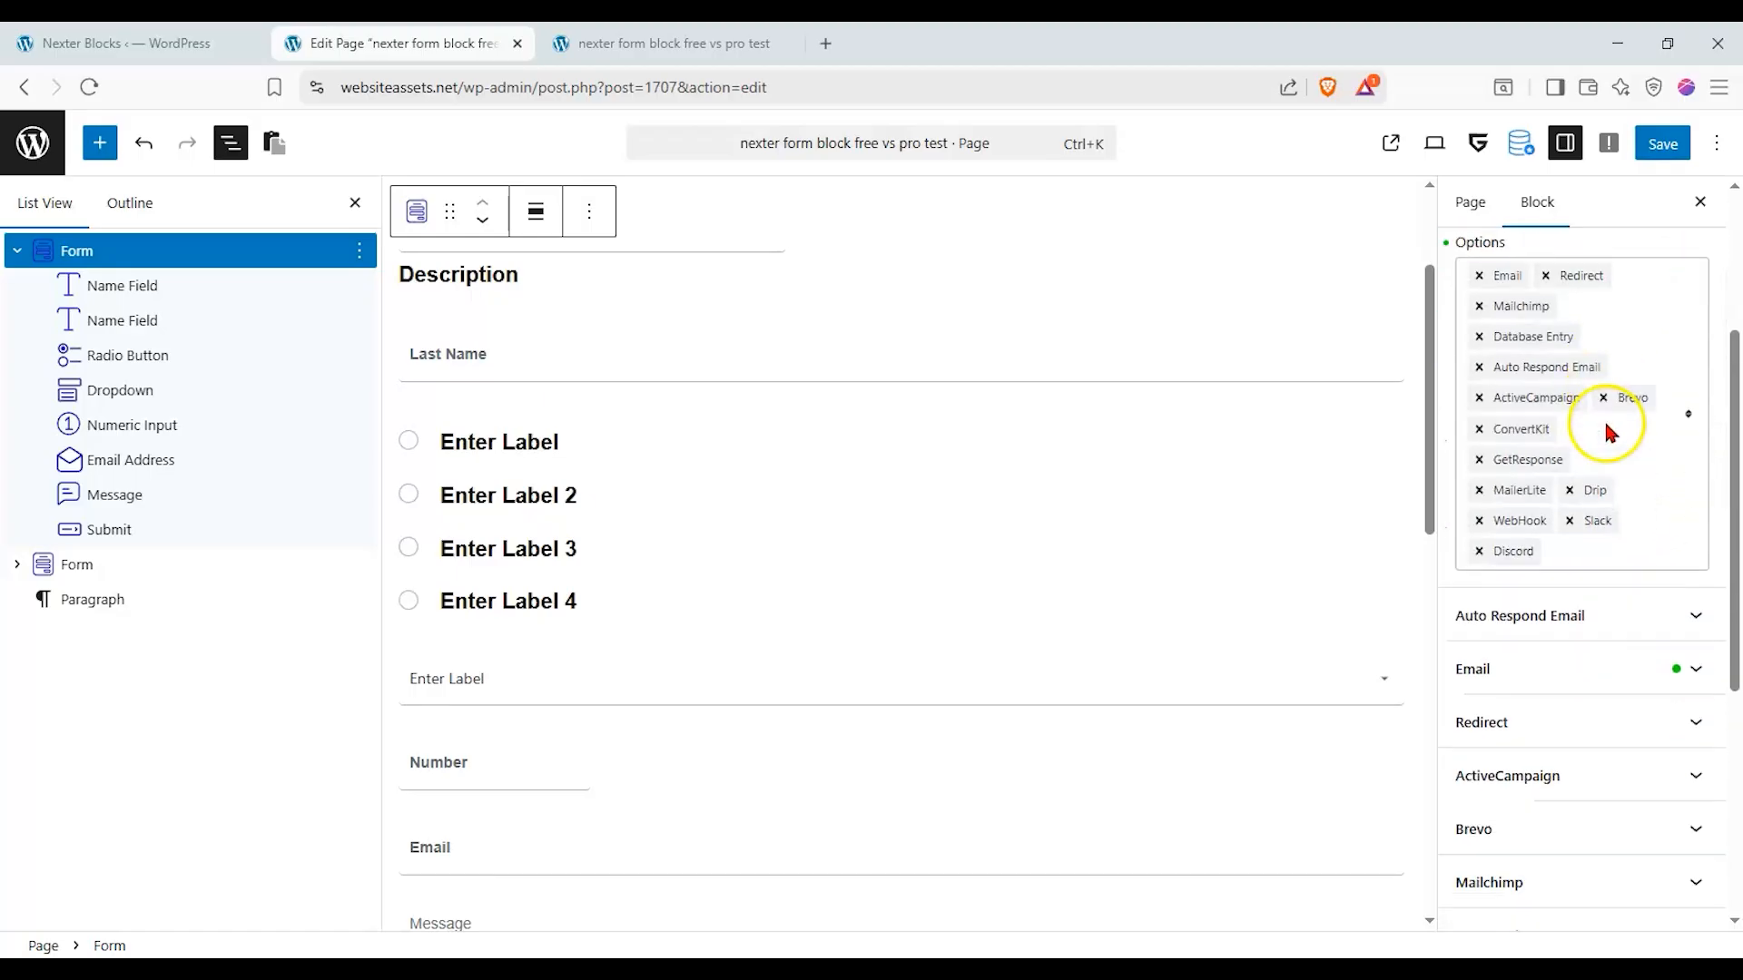
scroll(1609, 433, "down", 2)
left_click(1692, 530)
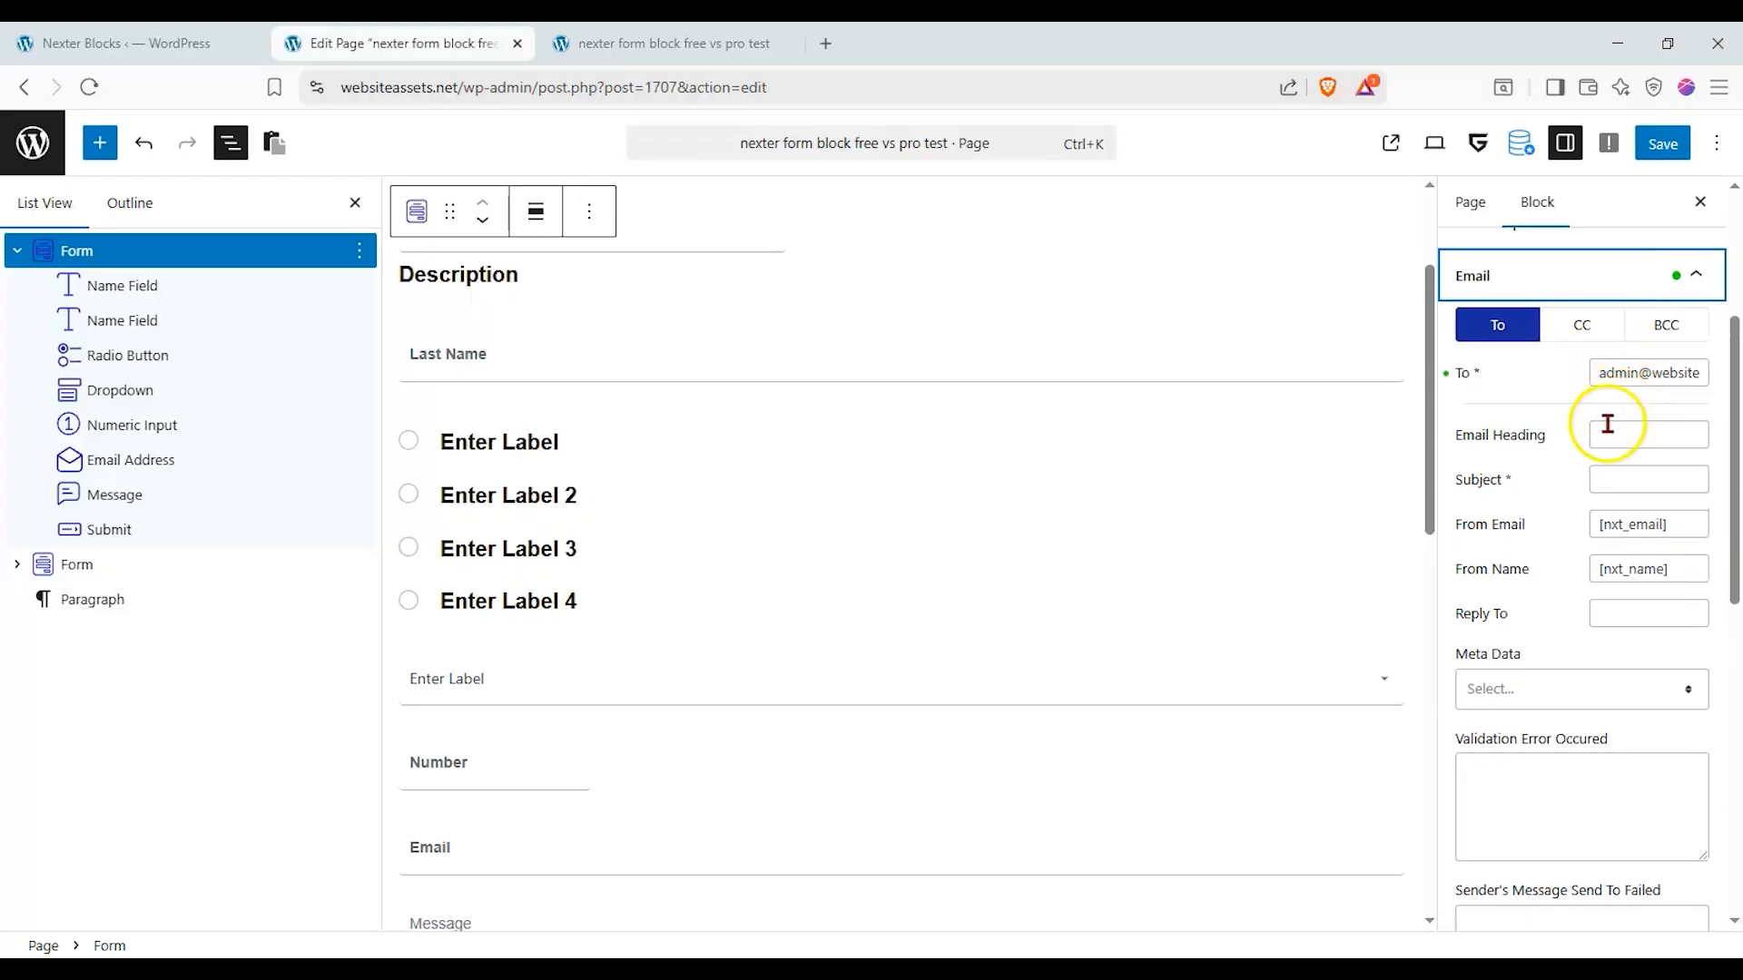
left_click(1682, 275)
left_click(1652, 334)
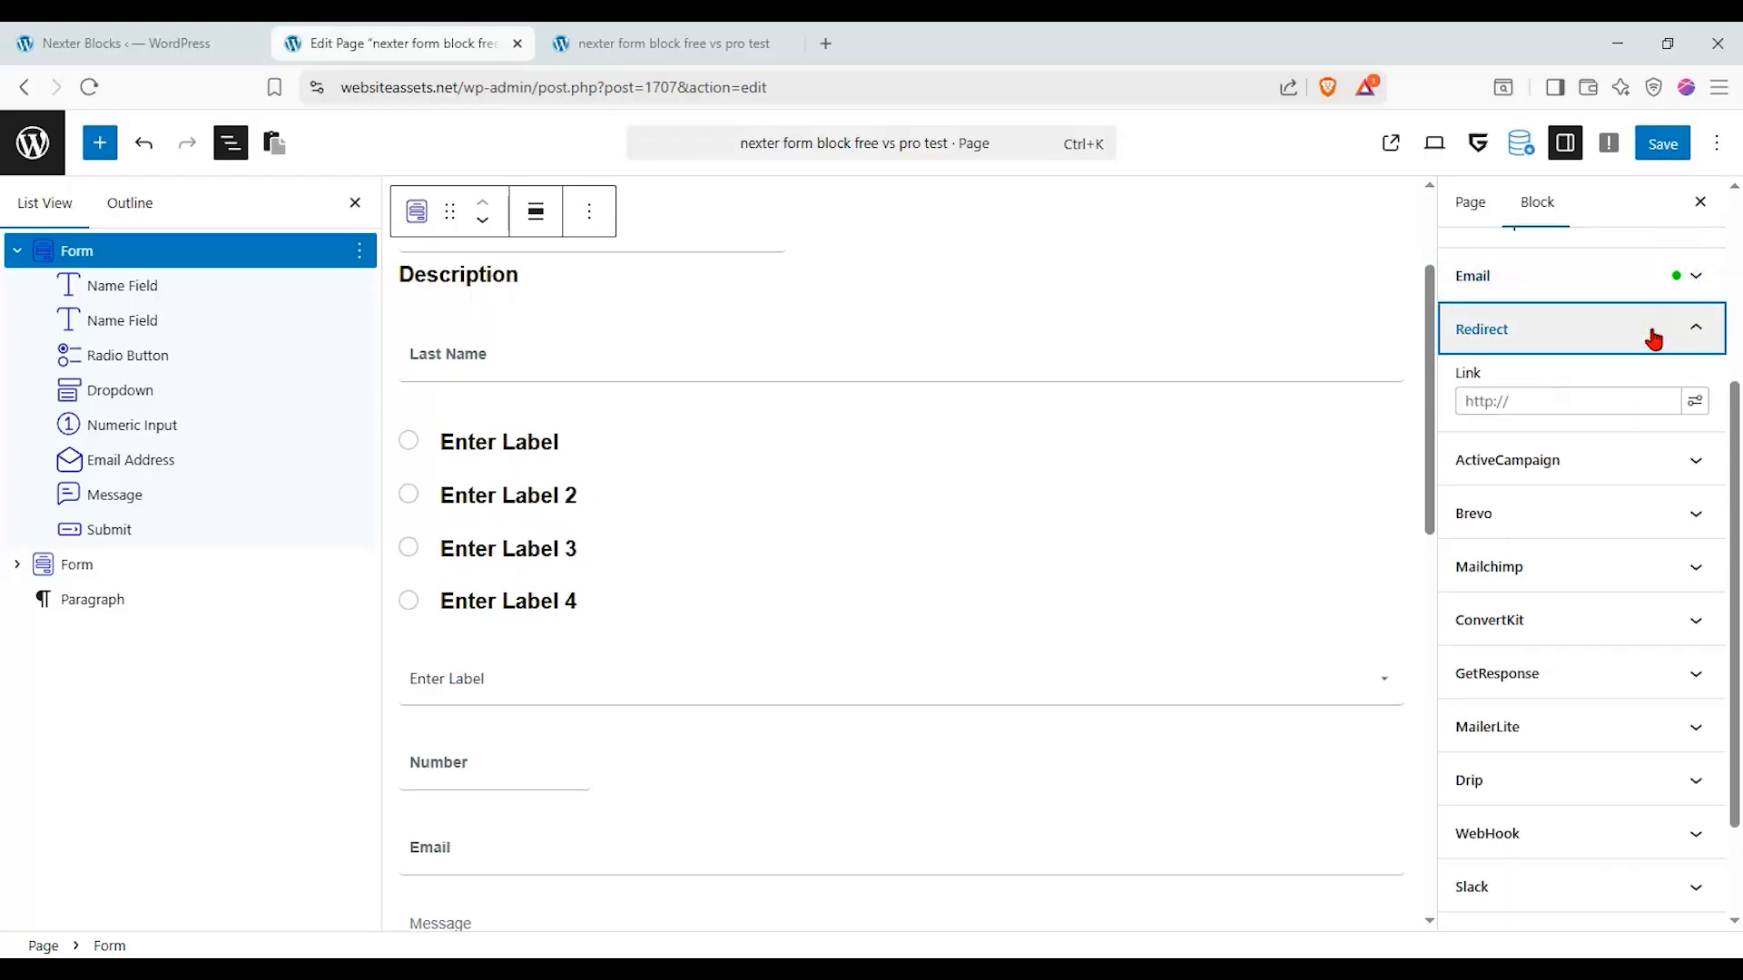
left_click(1654, 334)
Examine which credentials the ActiveCampaign, Brevo and Mailchimp integrations of the form require.
left_click(1665, 381)
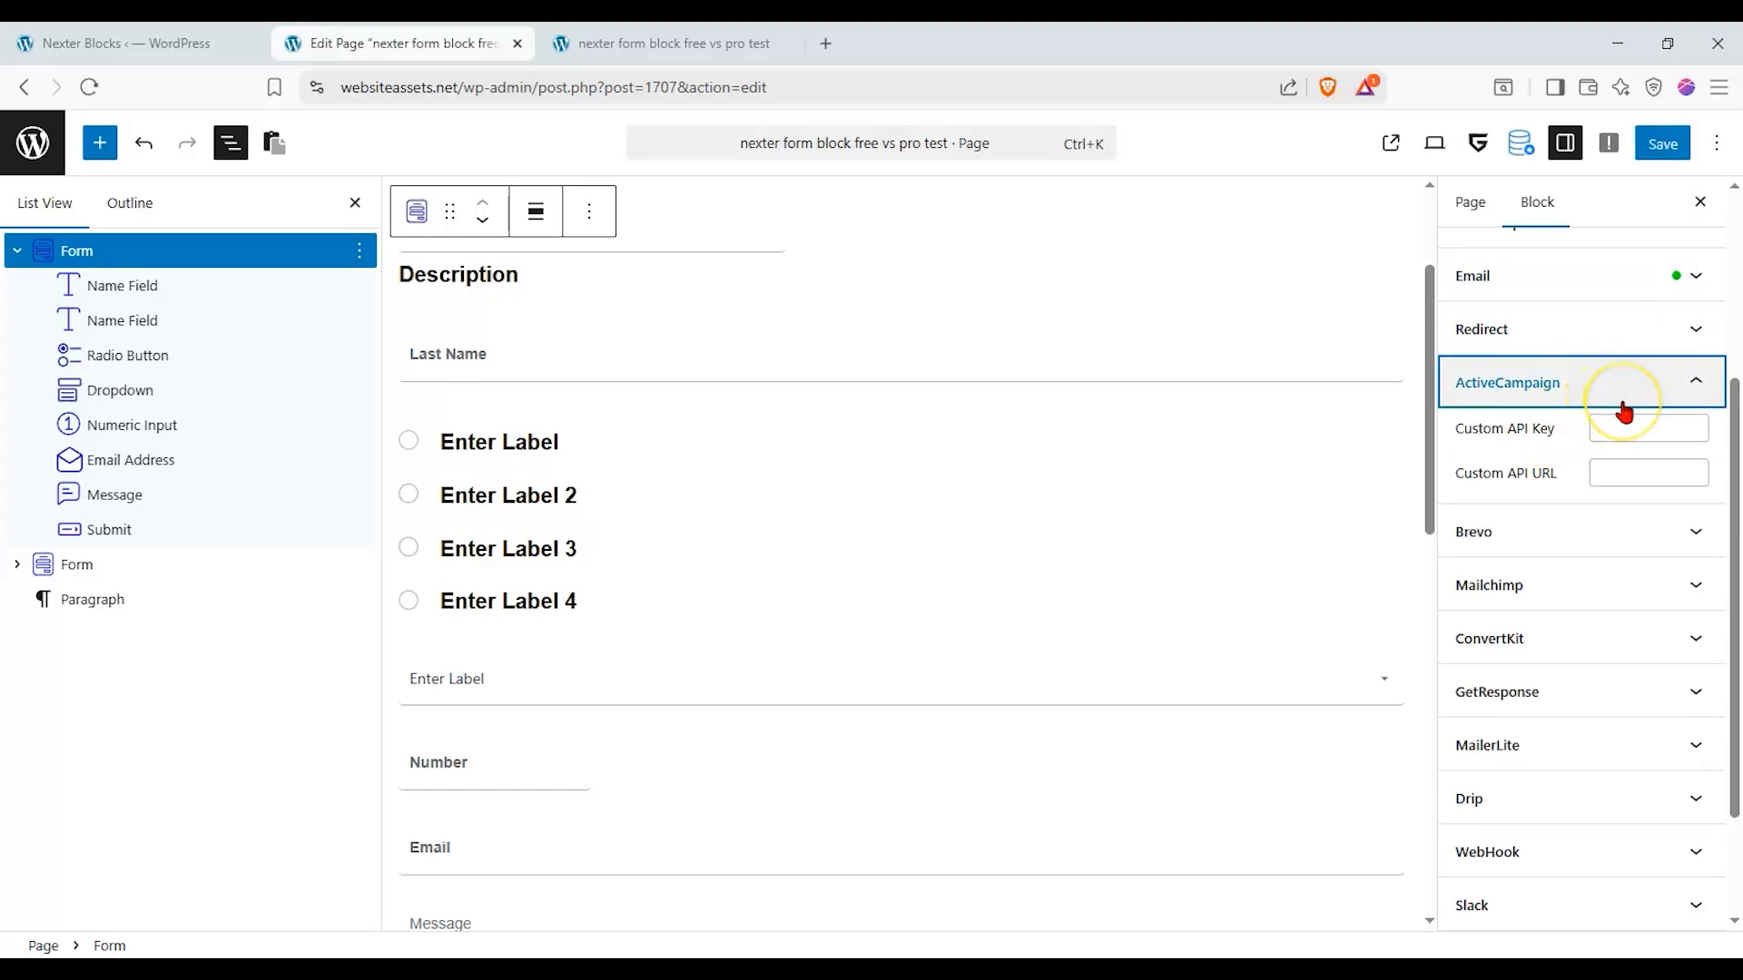
left_click(1569, 408)
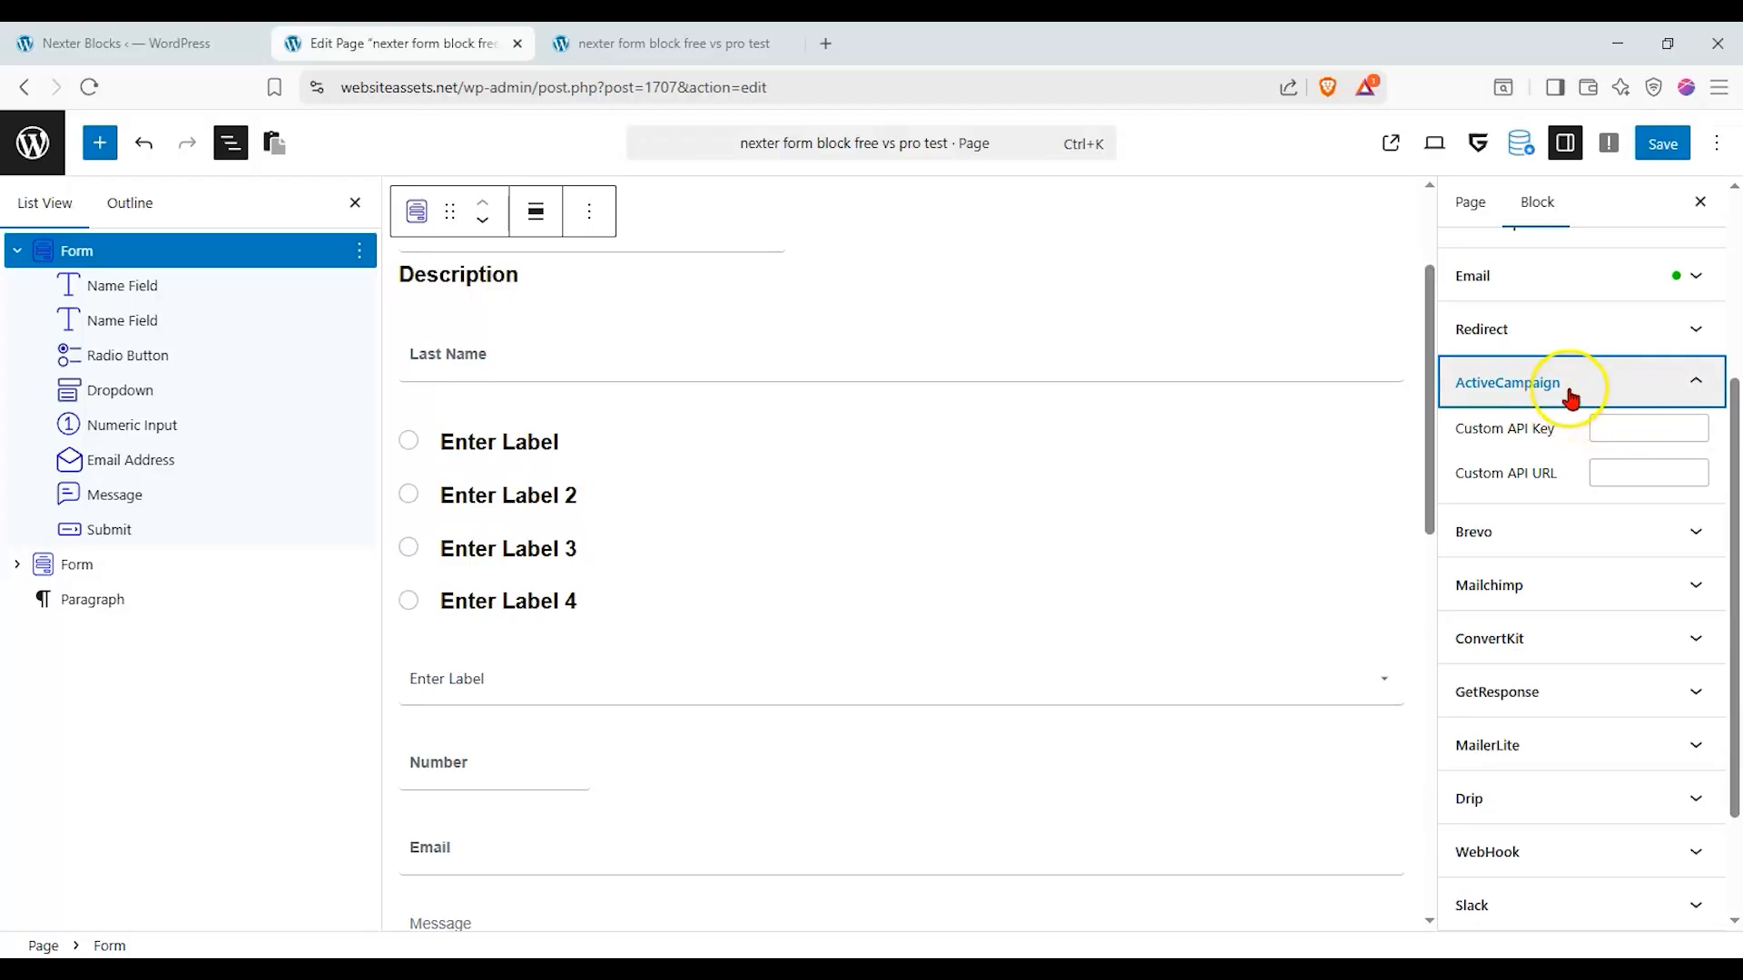
left_click(1569, 385)
left_click(1558, 437)
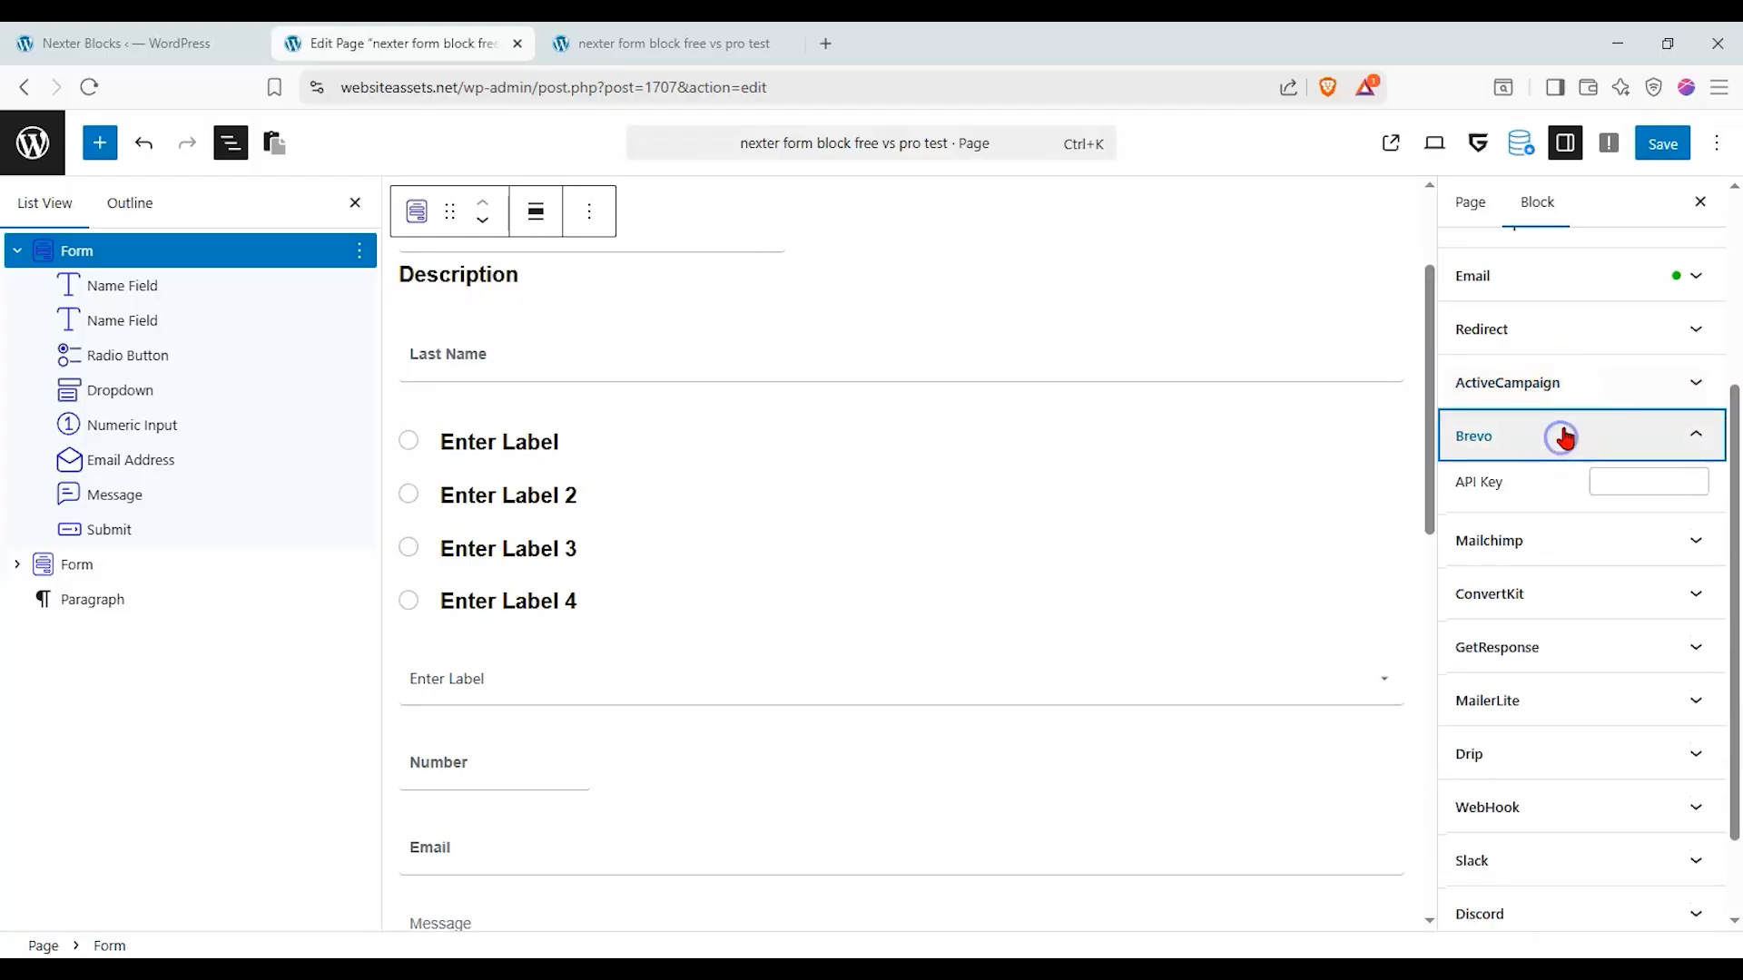
left_click(1599, 518)
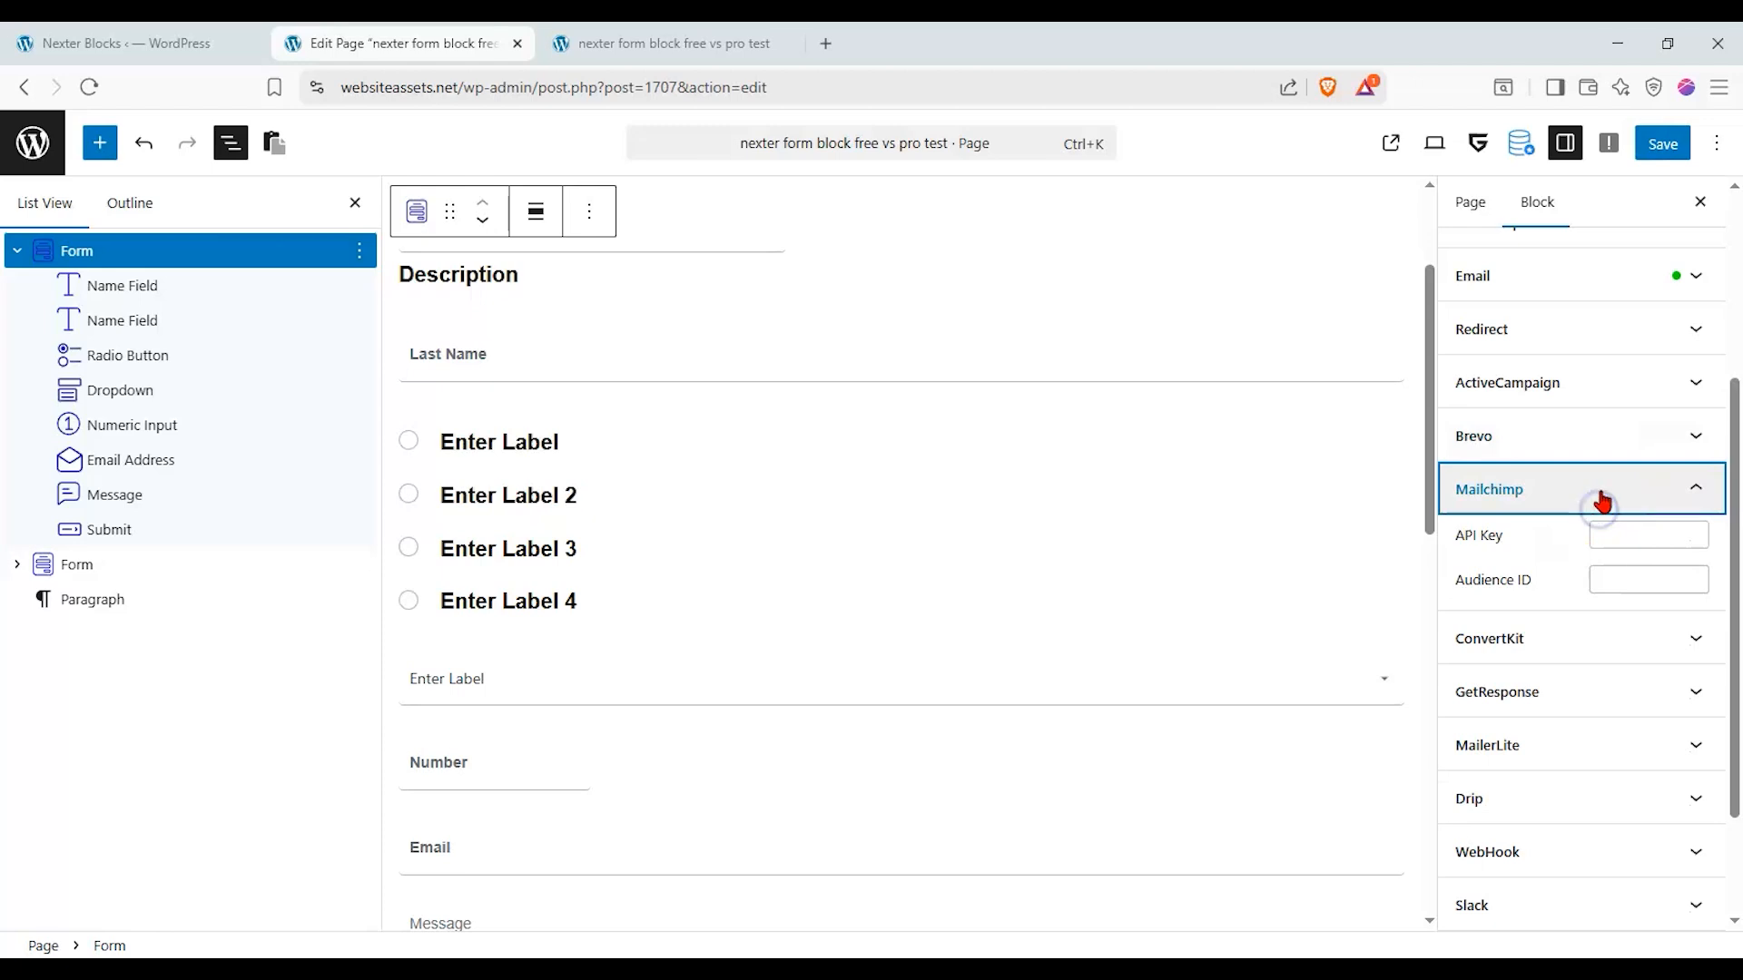
left_click(1600, 498)
Examine the ConvertKit, GetResponse and MailerLite integration settings of the form.
left_click(1595, 545)
left_click(1599, 545)
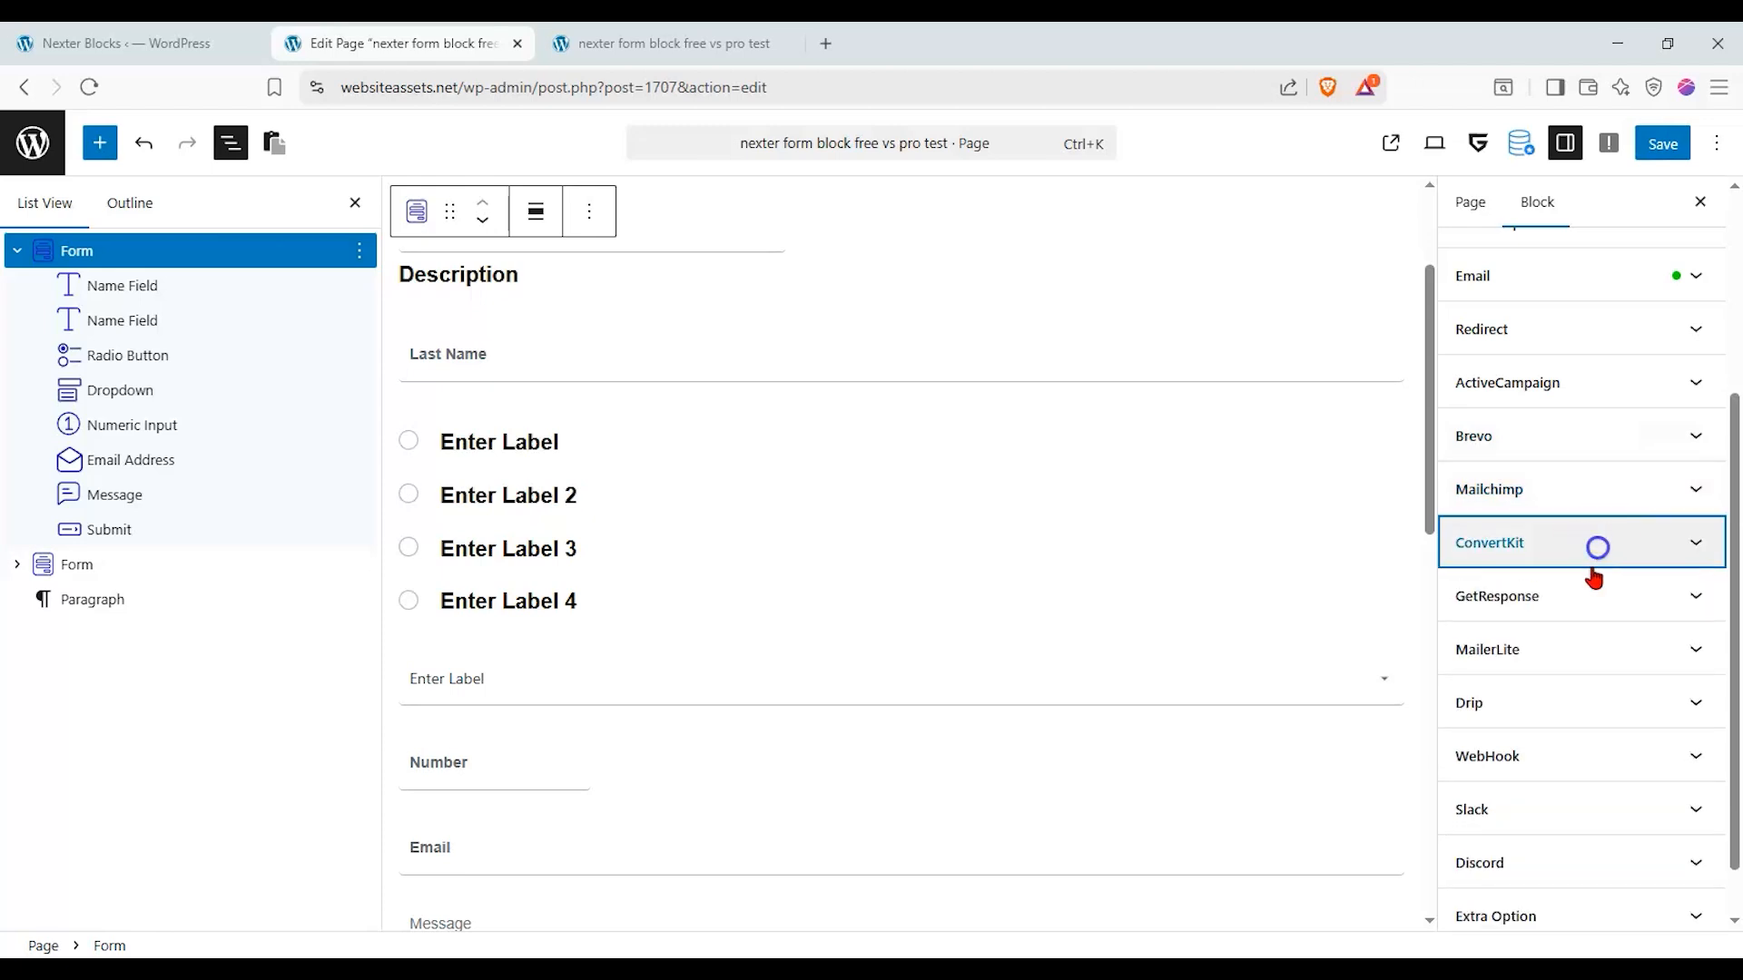
left_click(1584, 591)
left_click(1622, 487)
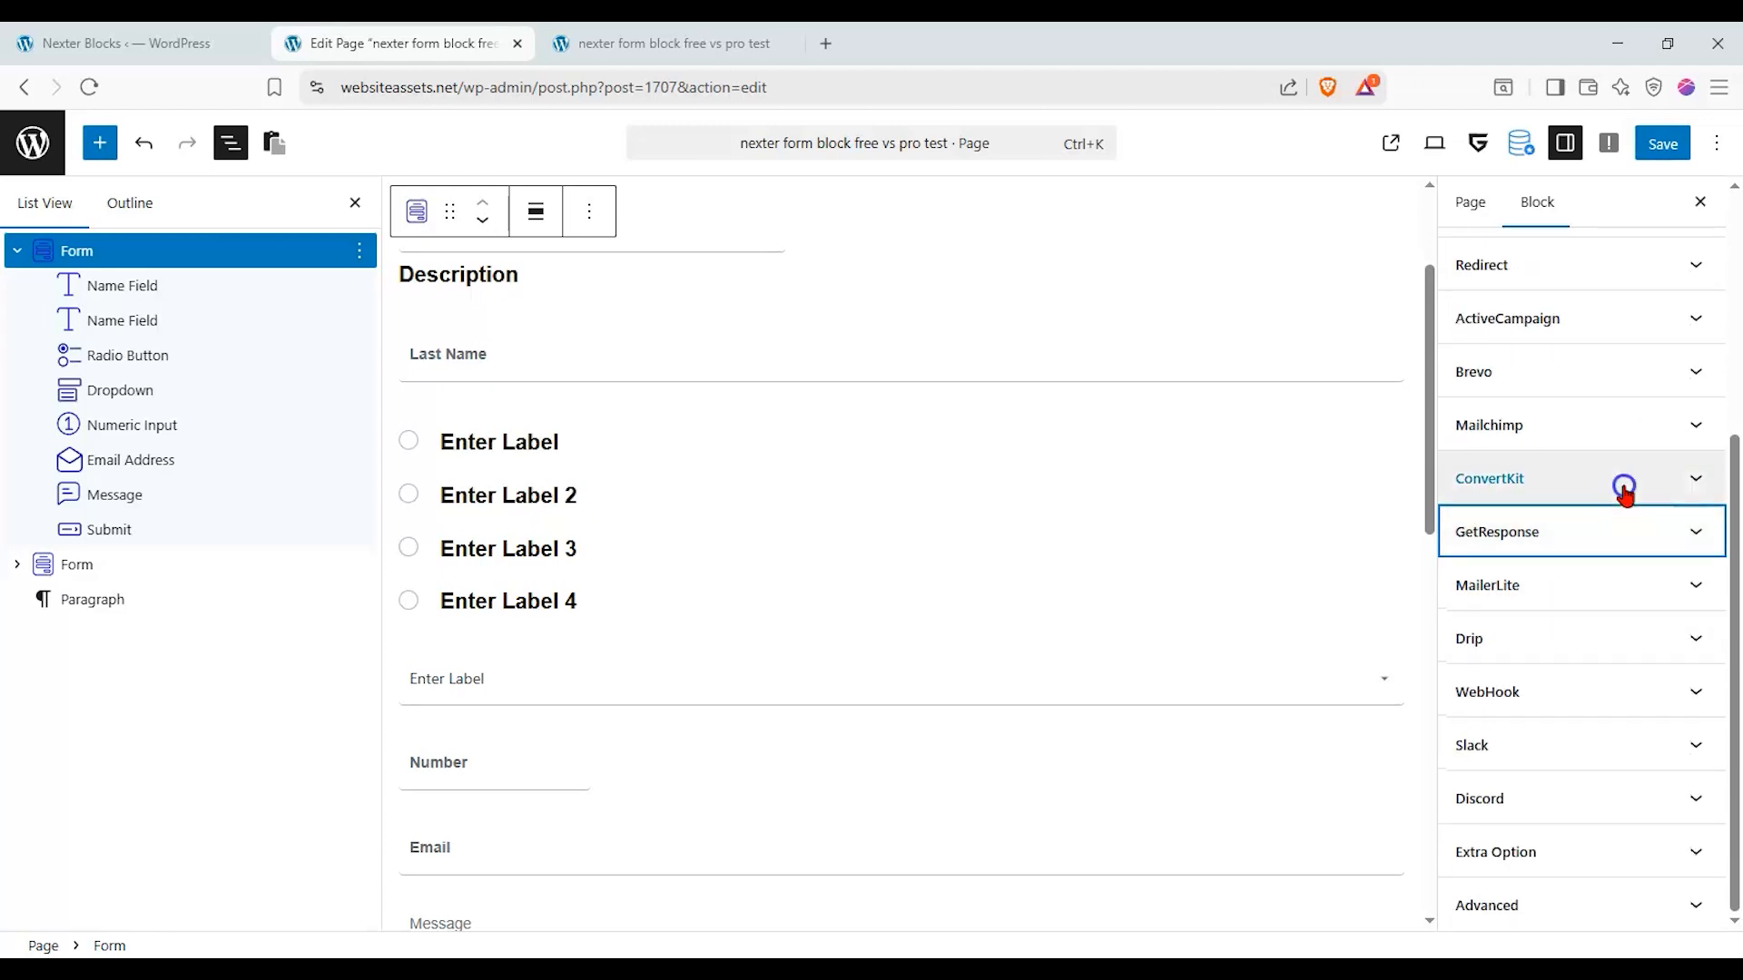
left_click(1624, 572)
left_click(1607, 502)
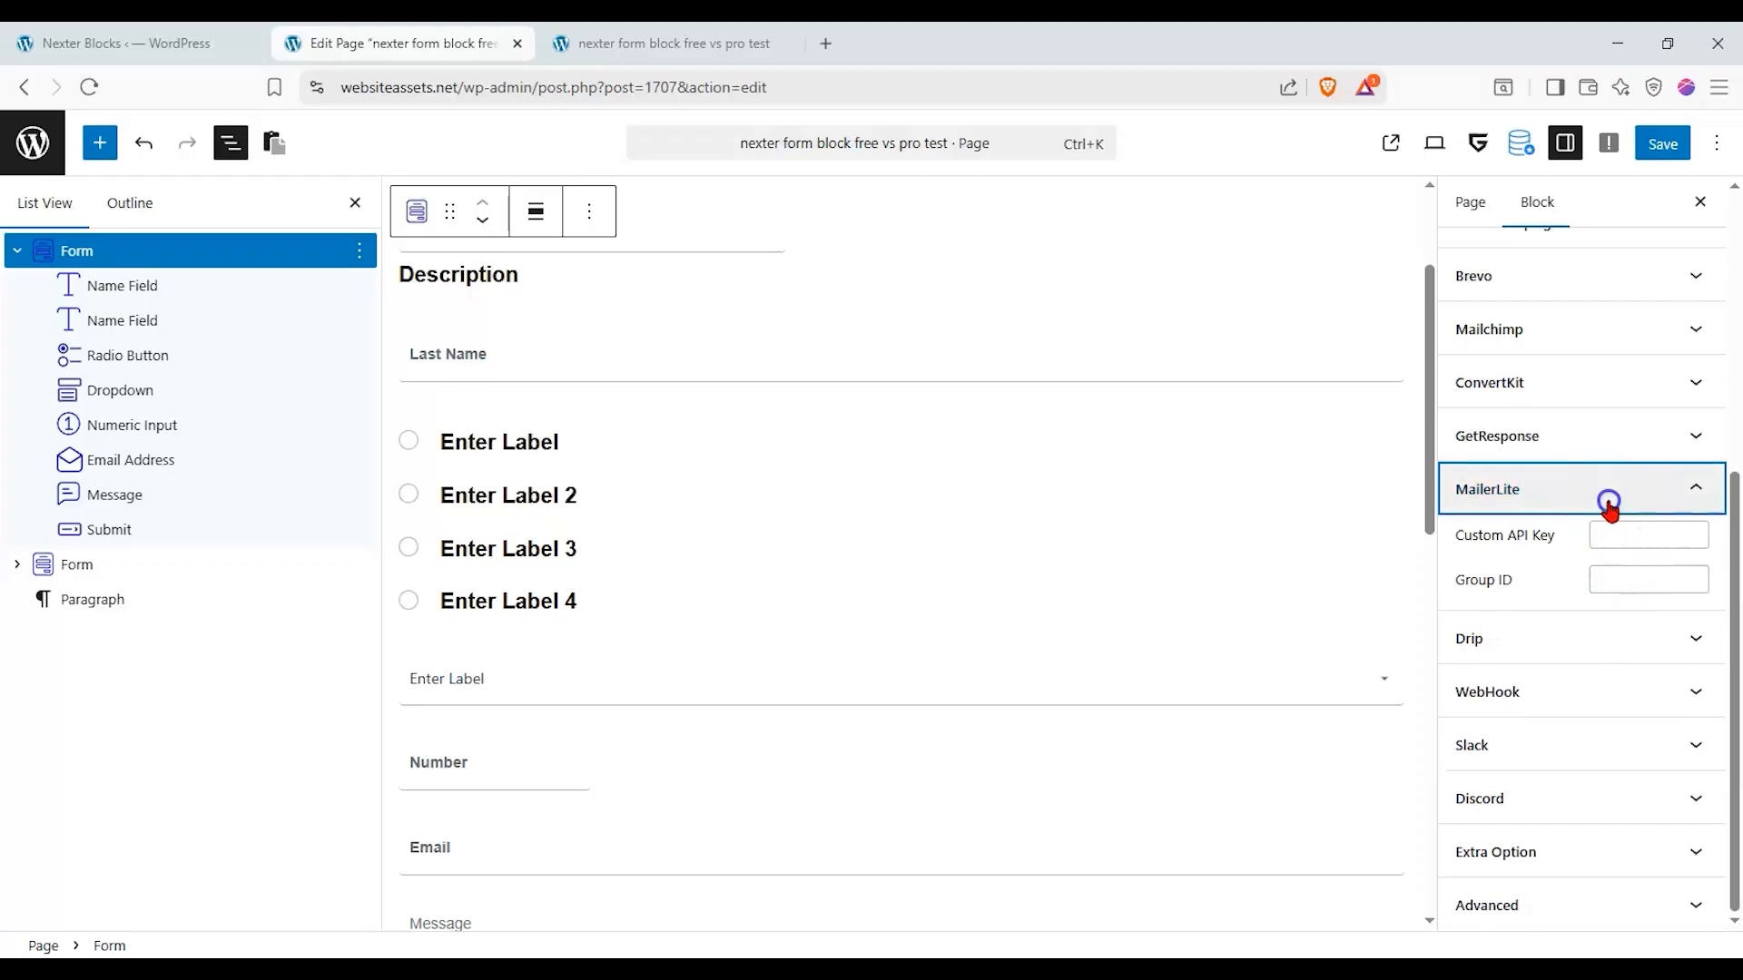
Examine the connection fields for the form's Drip, WebHook, Slack and Discord actions.
left_click(1590, 633)
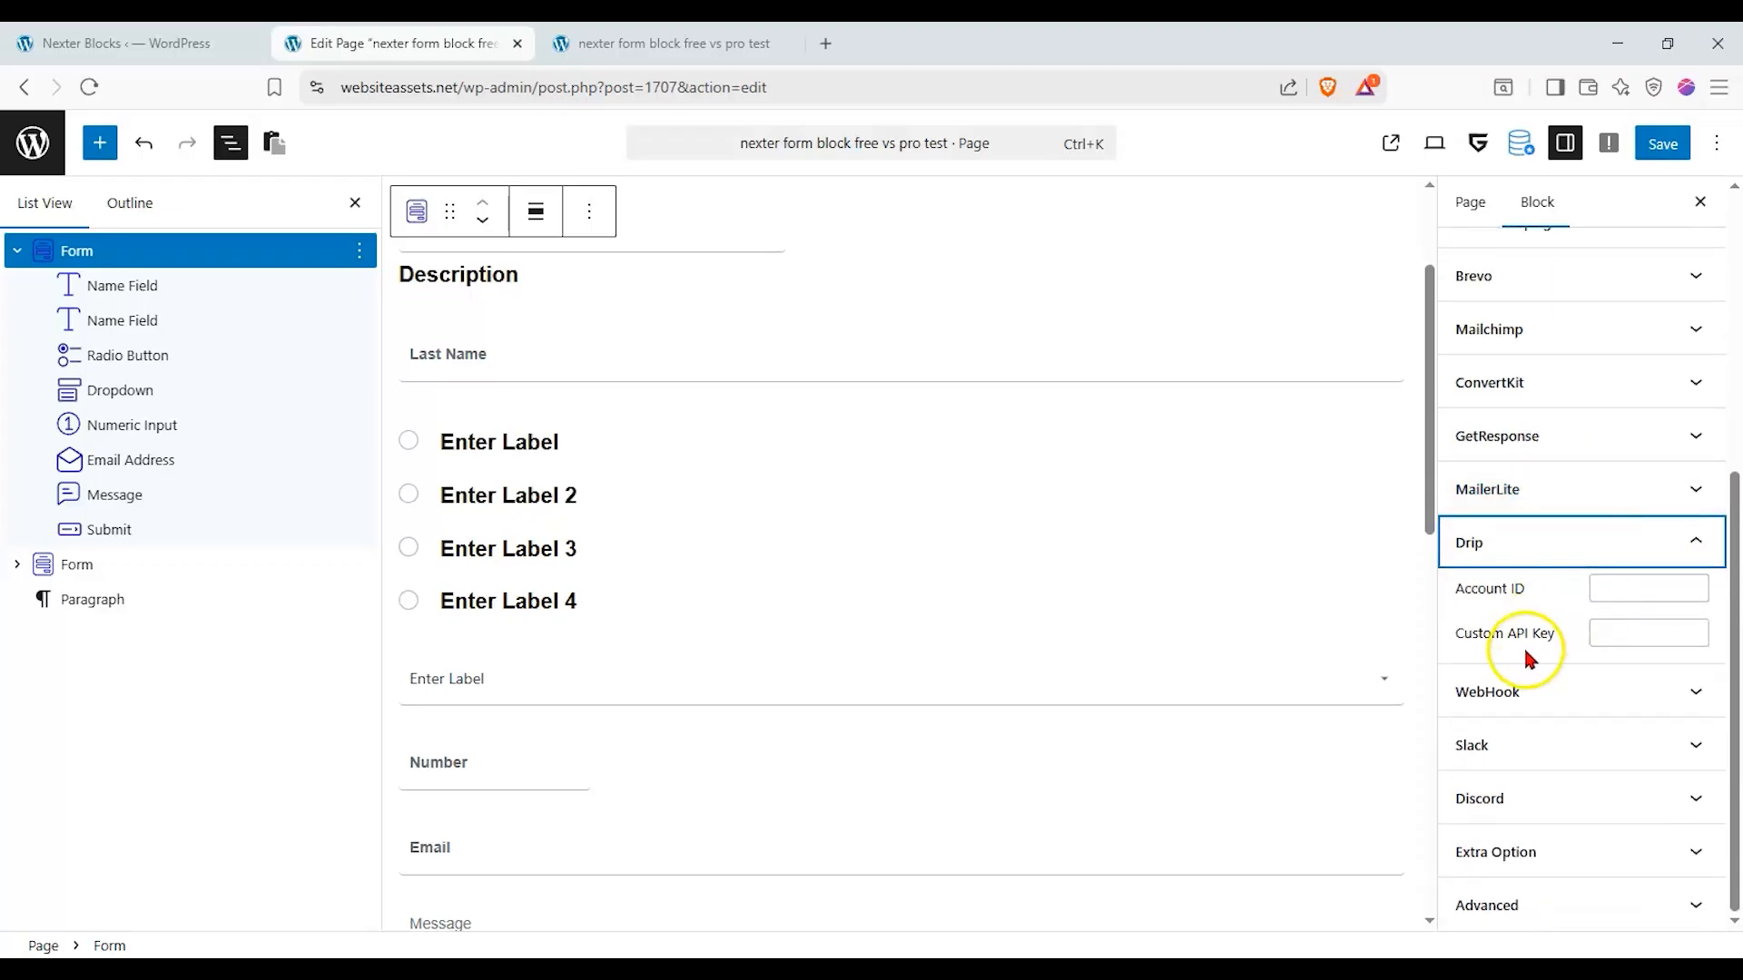
left_click(1557, 559)
left_click(1555, 679)
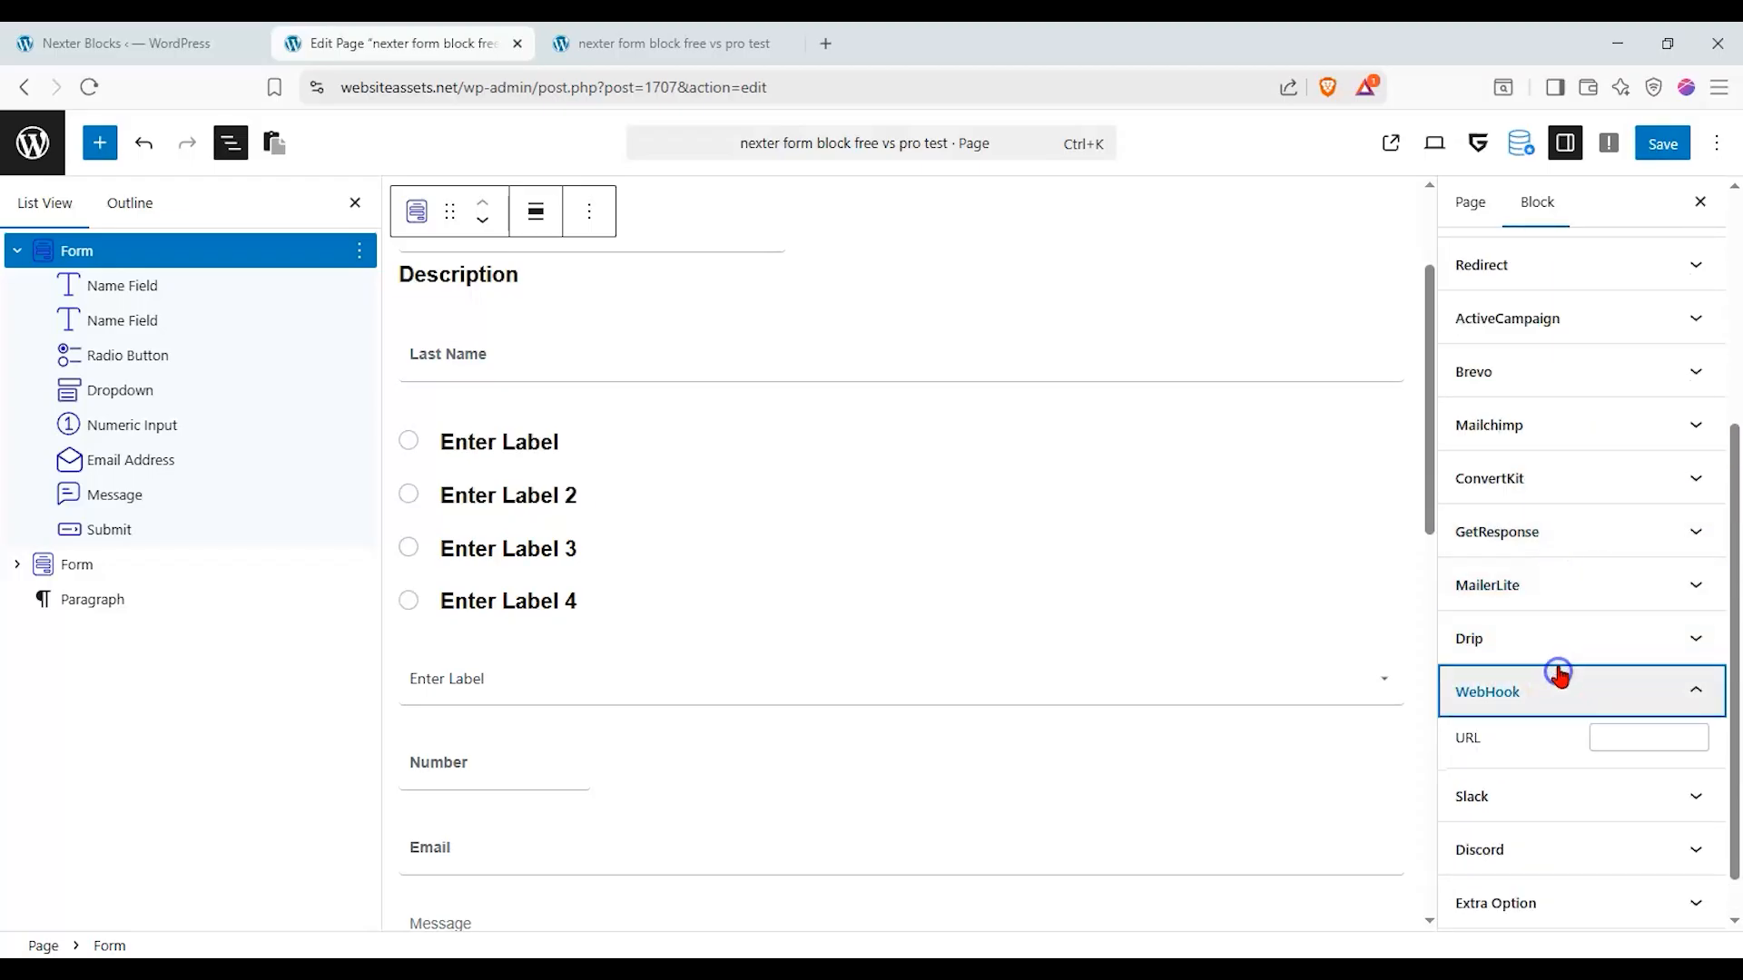
left_click(1647, 647)
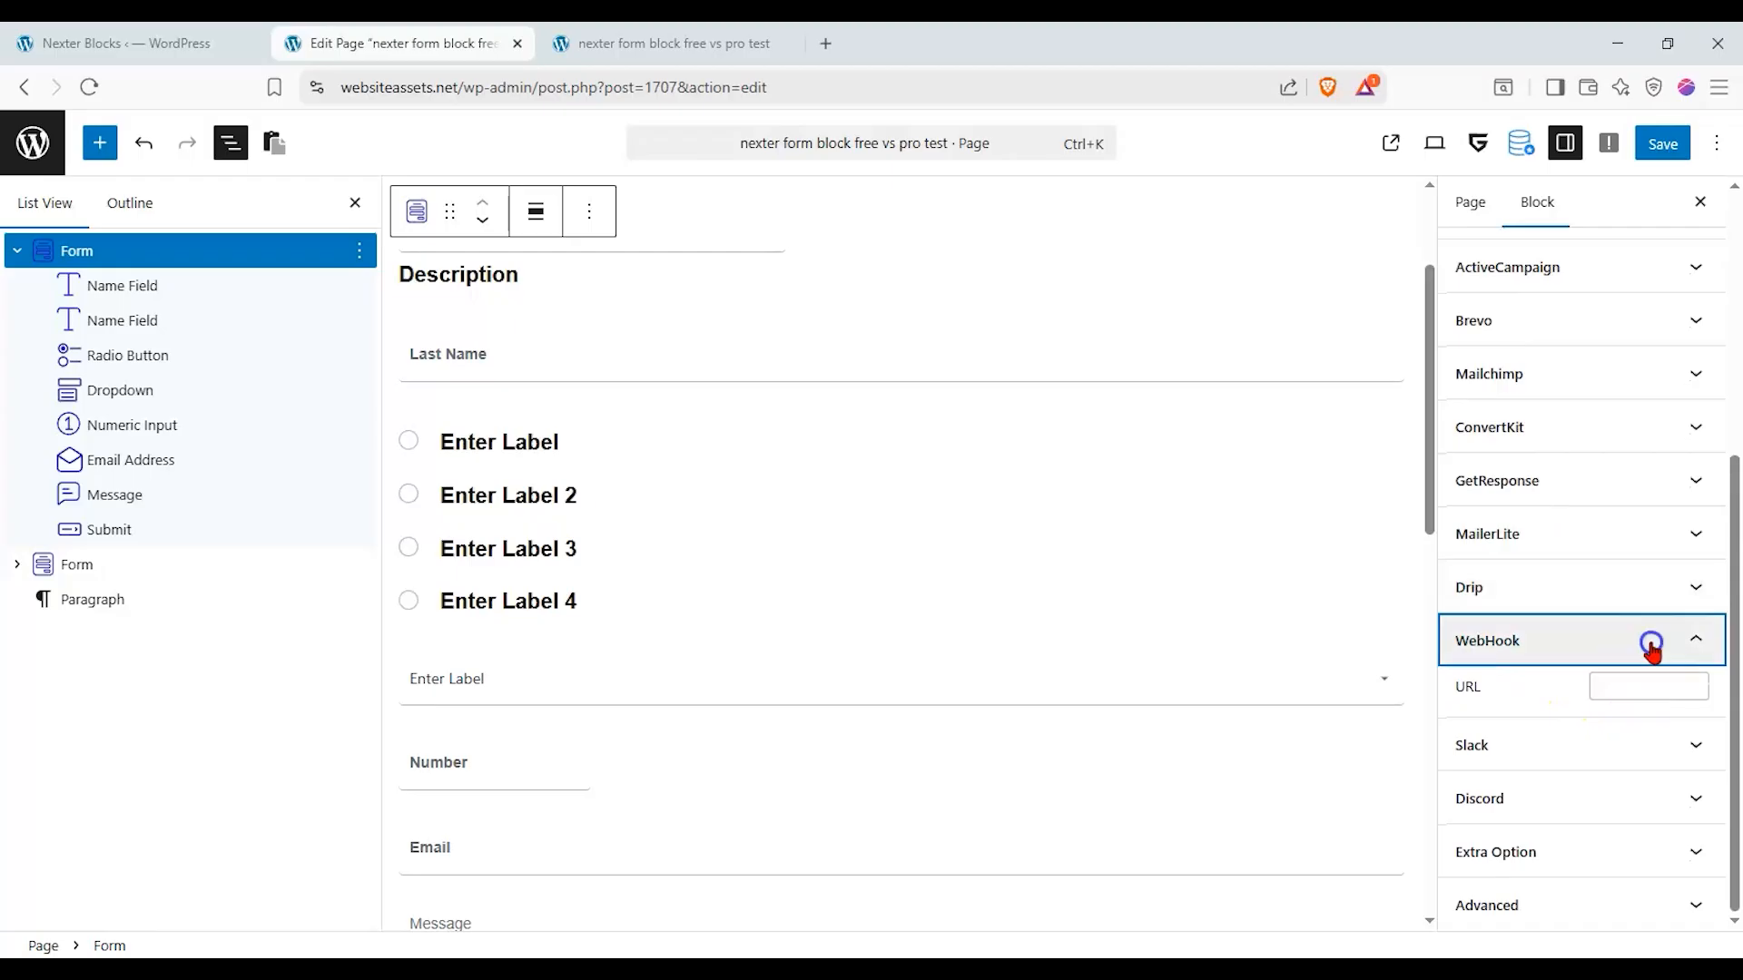
left_click(1614, 730)
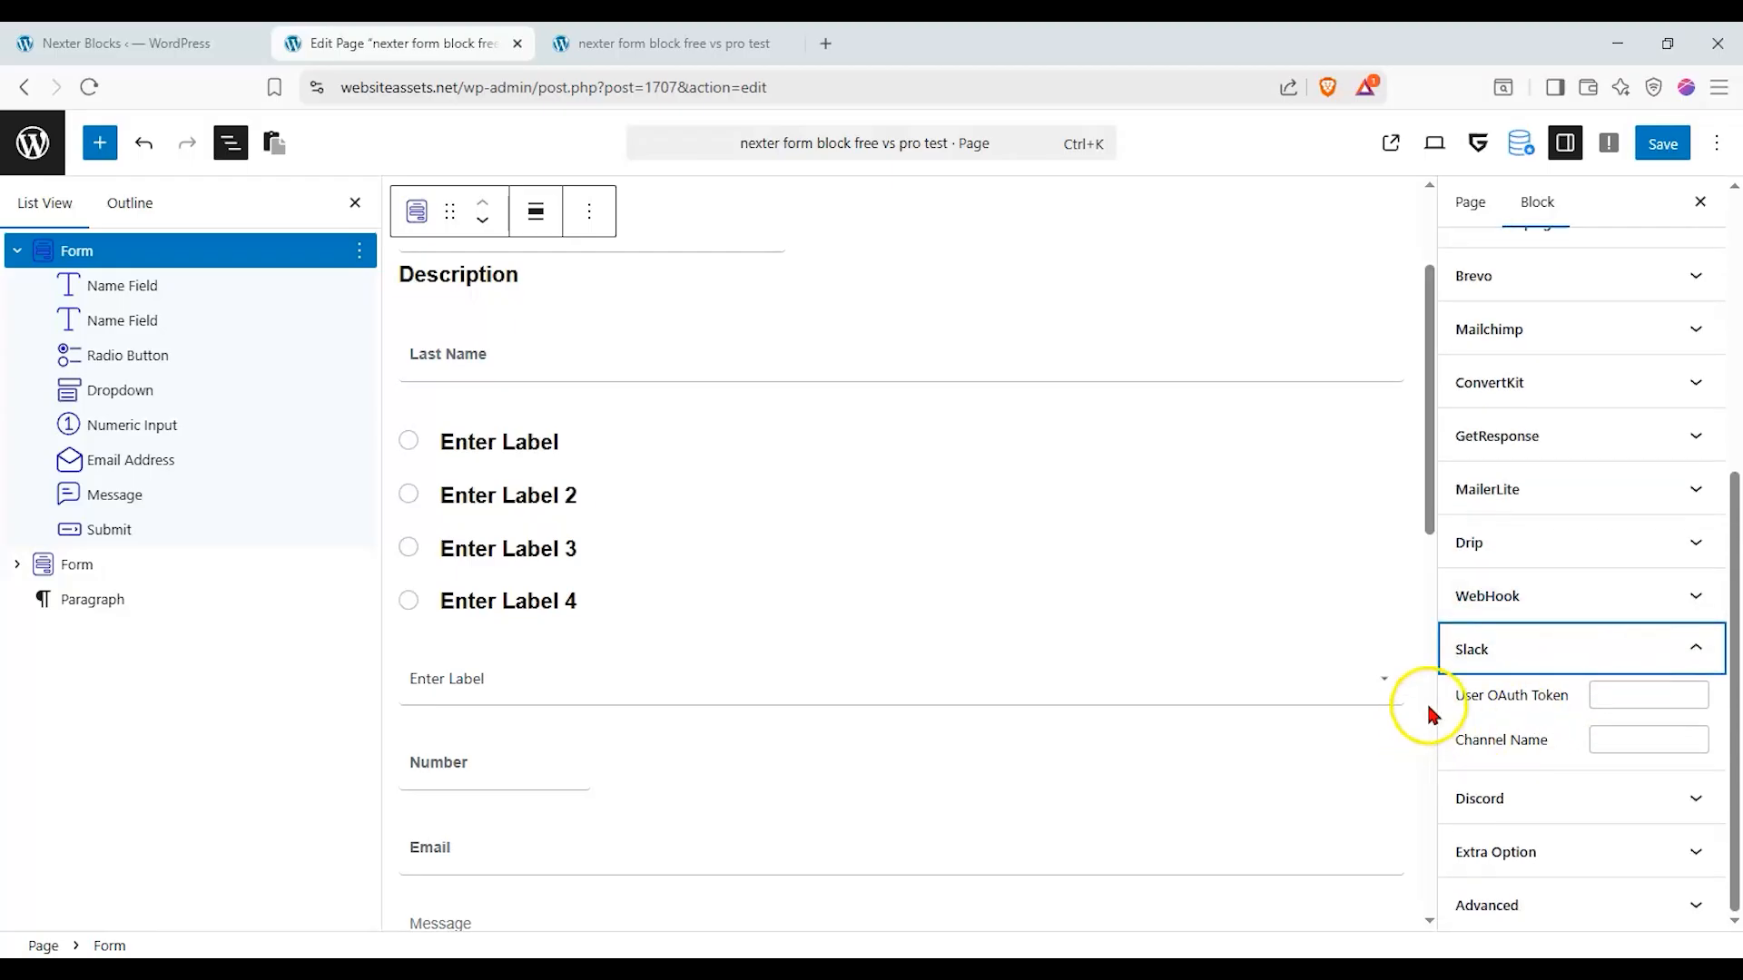
left_click(1562, 798)
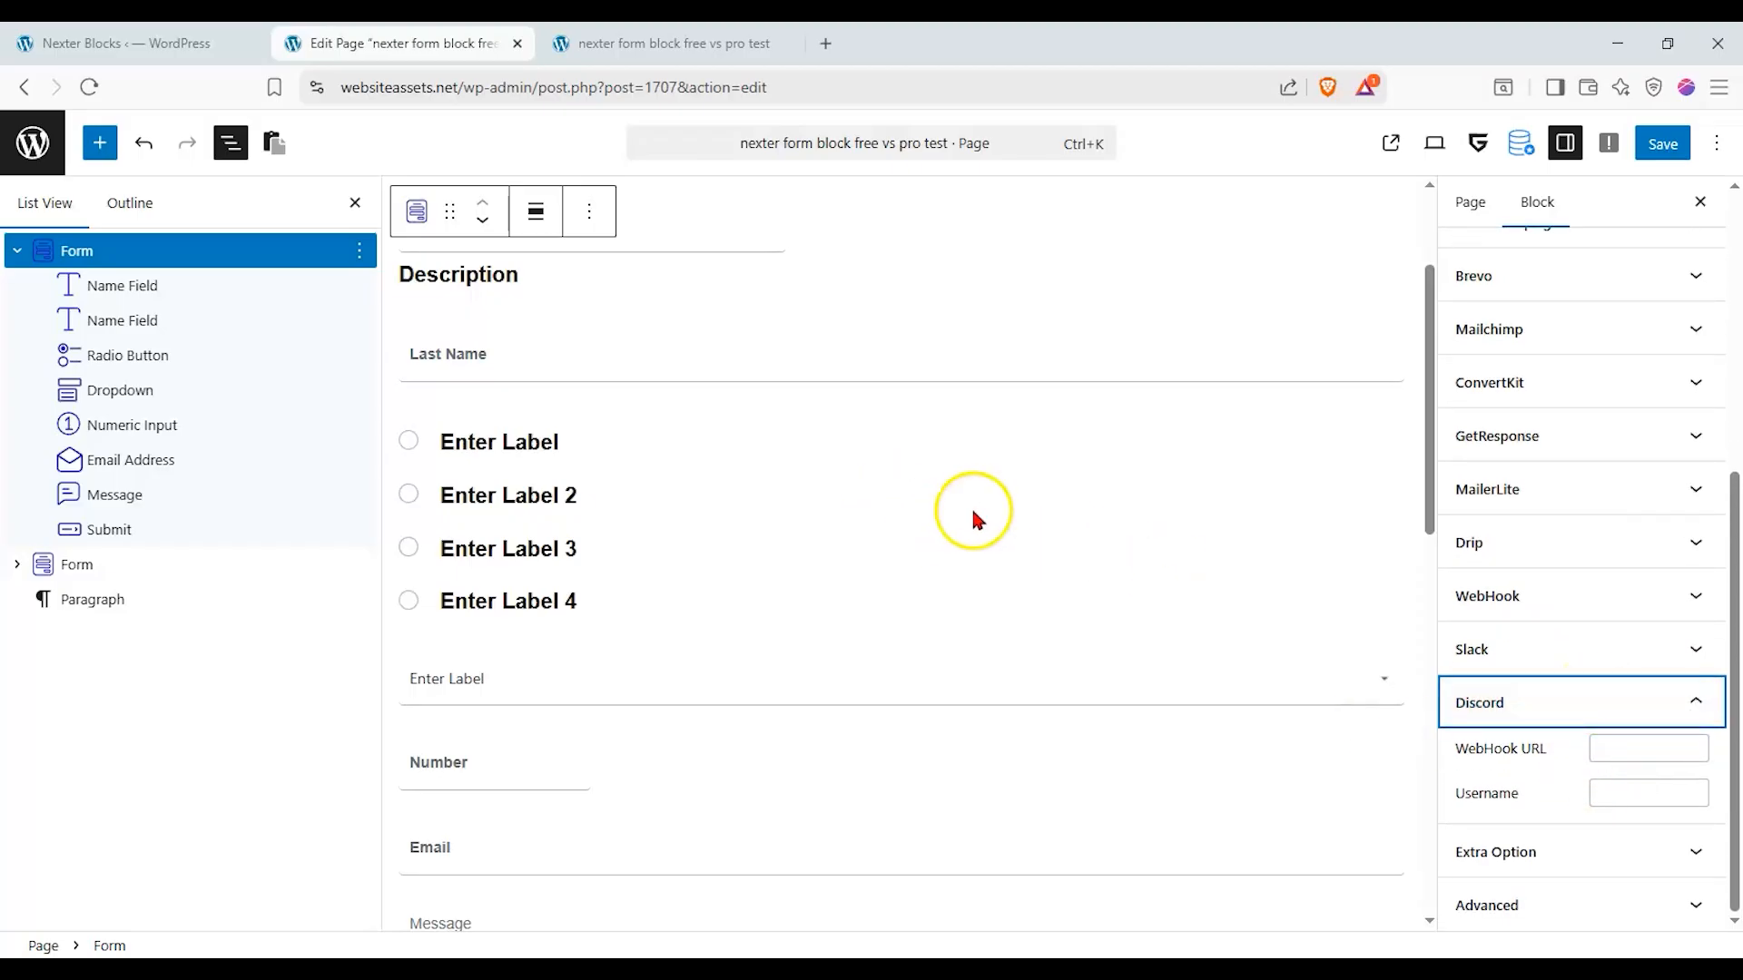
Examine the form's Extra Option settings and the typography and color options of its Description style.
scroll(960, 504, "up", 1)
scroll(650, 343, "up", 1)
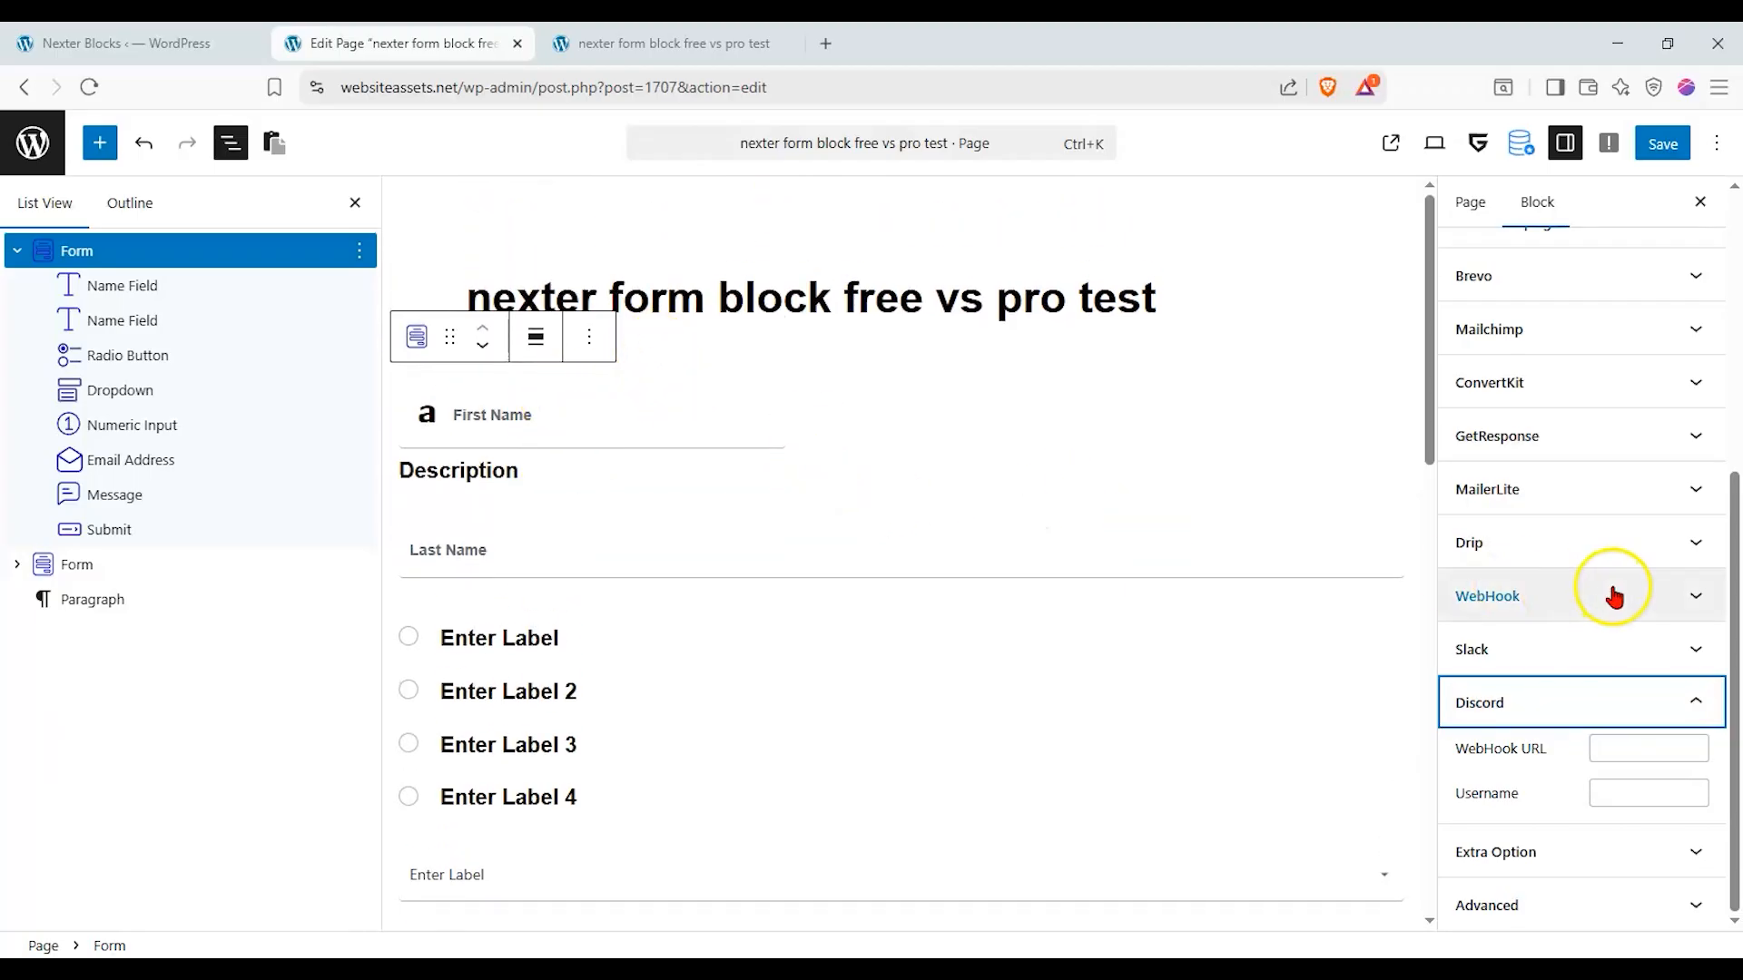
left_click(1543, 691)
left_click(1556, 840)
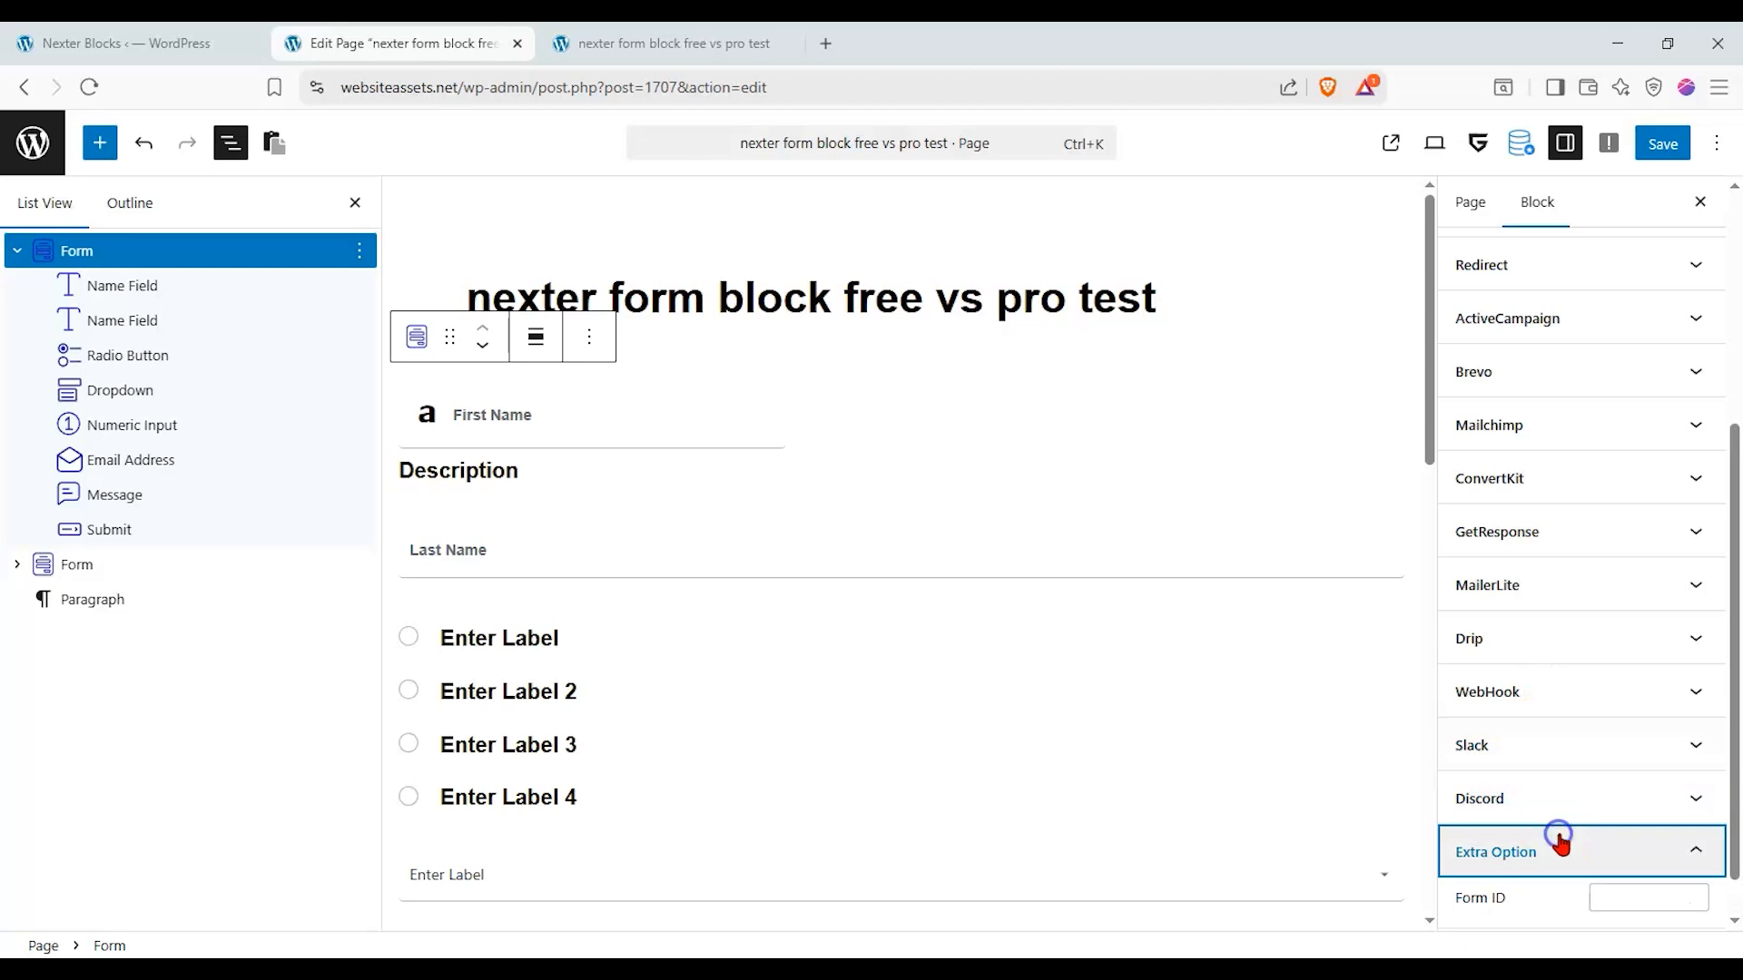
scroll(1576, 603, "up", 10)
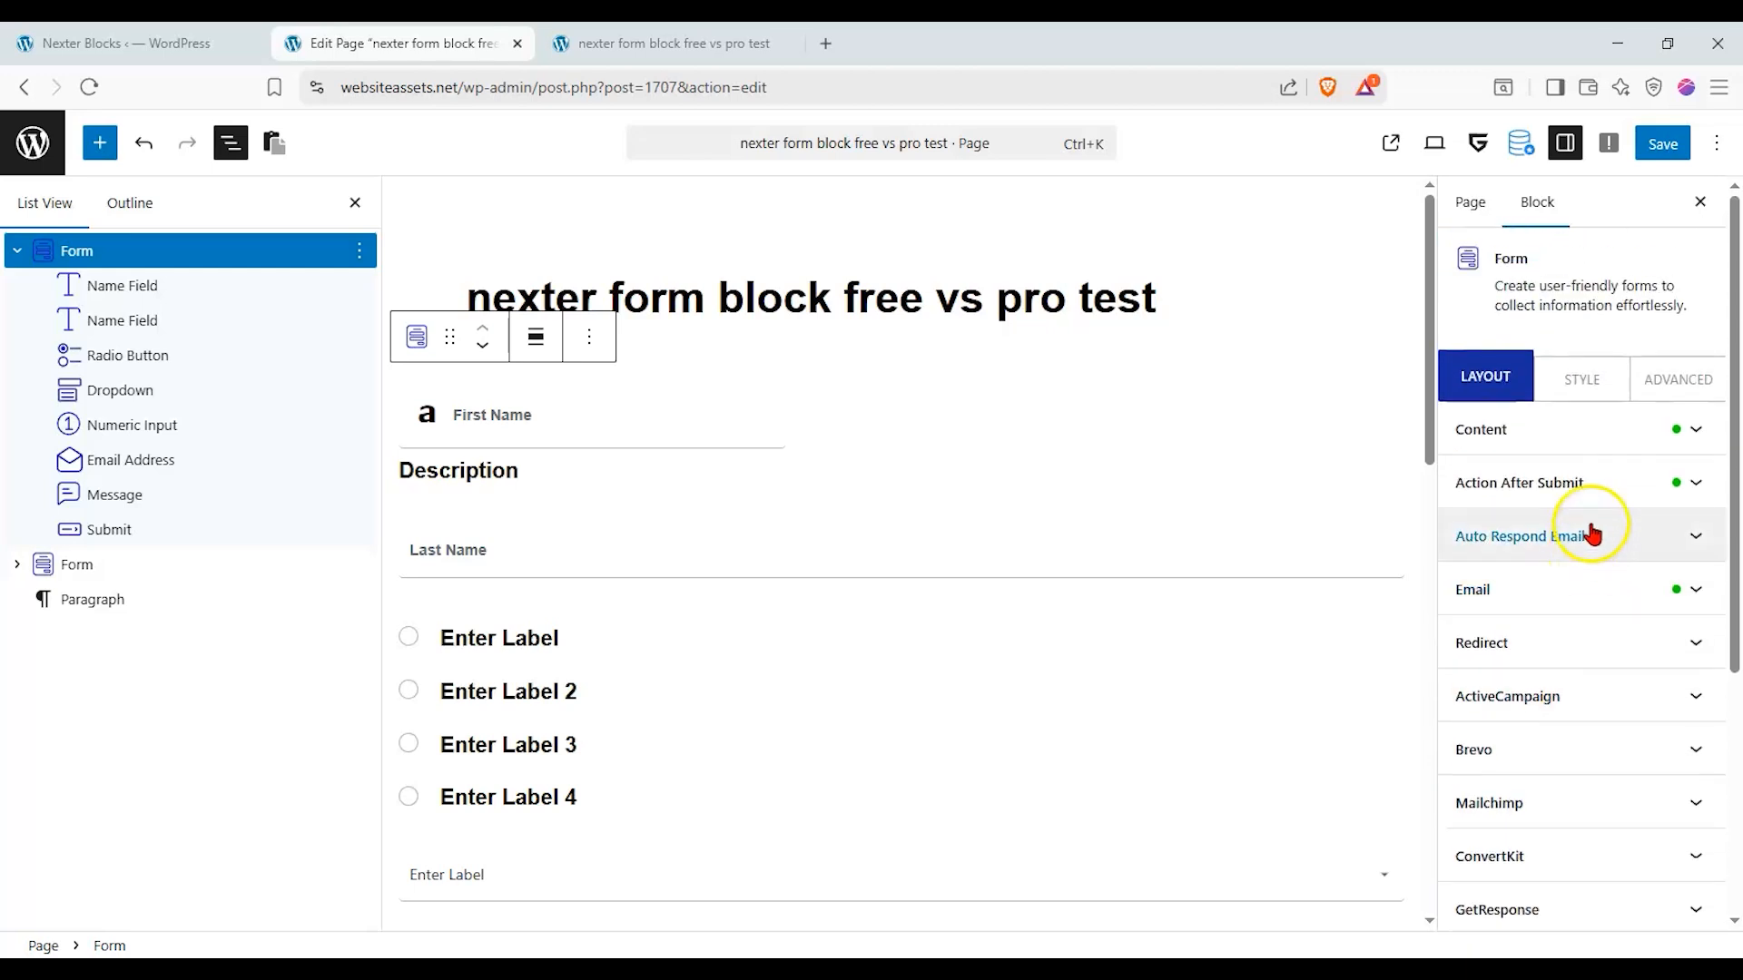
left_click(1597, 374)
left_click(1595, 445)
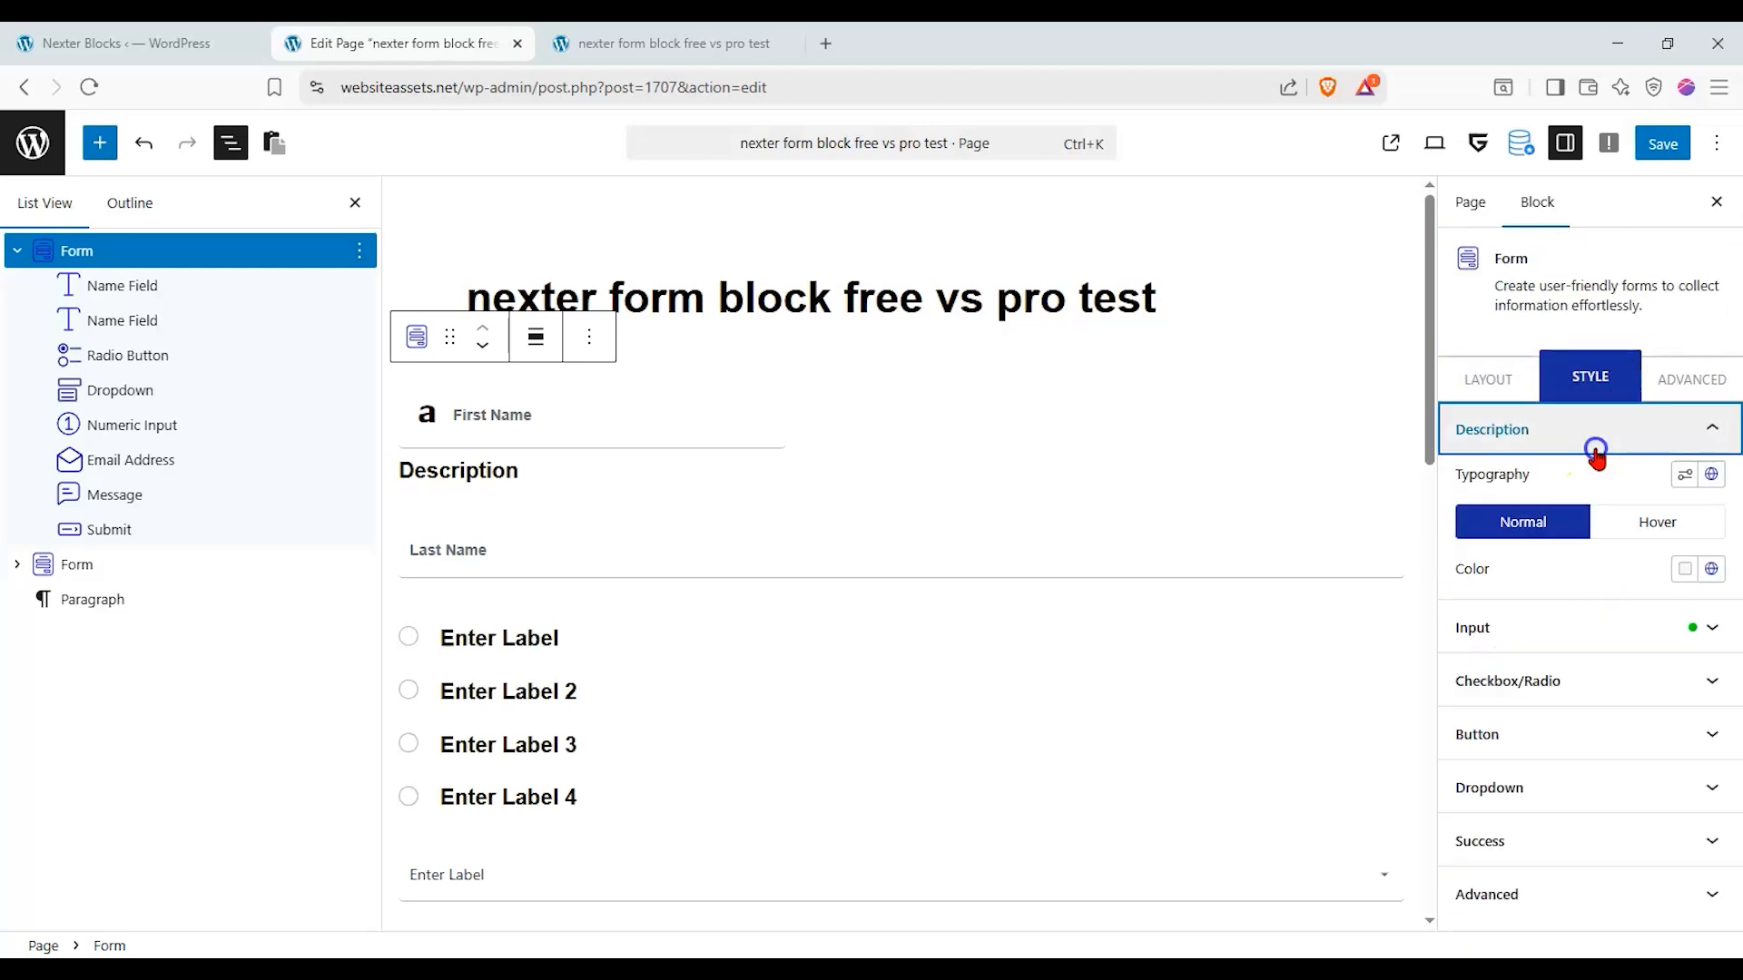
left_click(1597, 445)
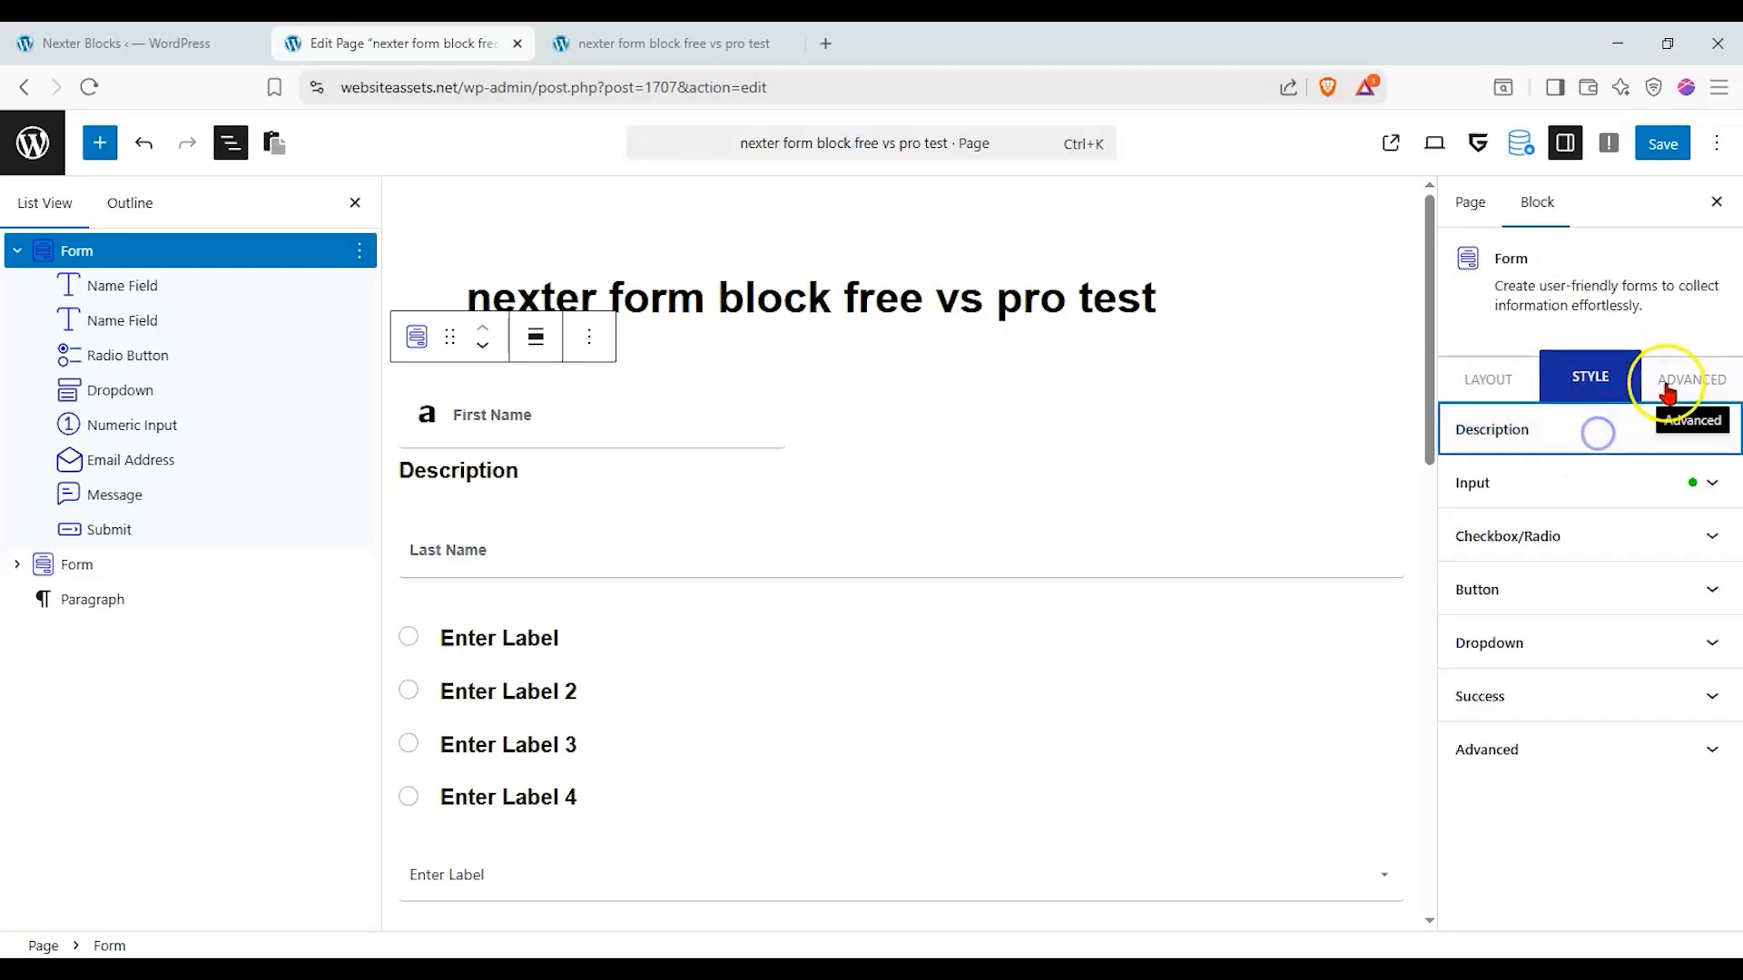
Return to the form's layout types and apply Style 02.
left_click(1528, 377)
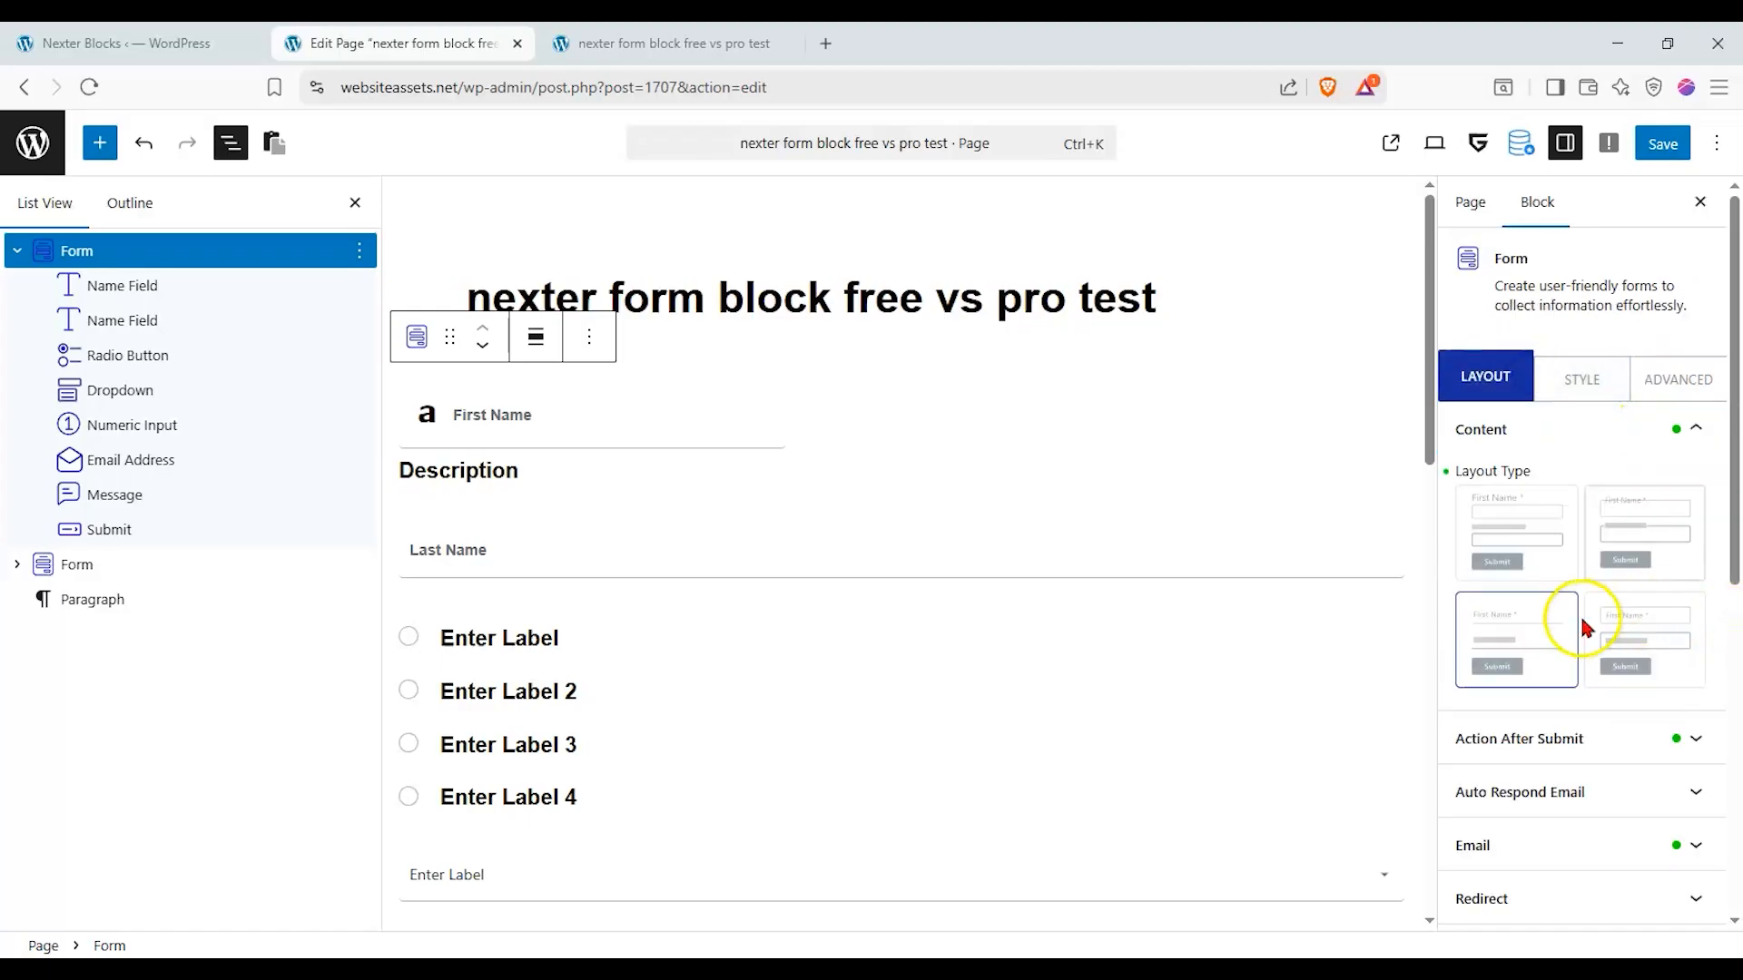
left_click(1612, 534)
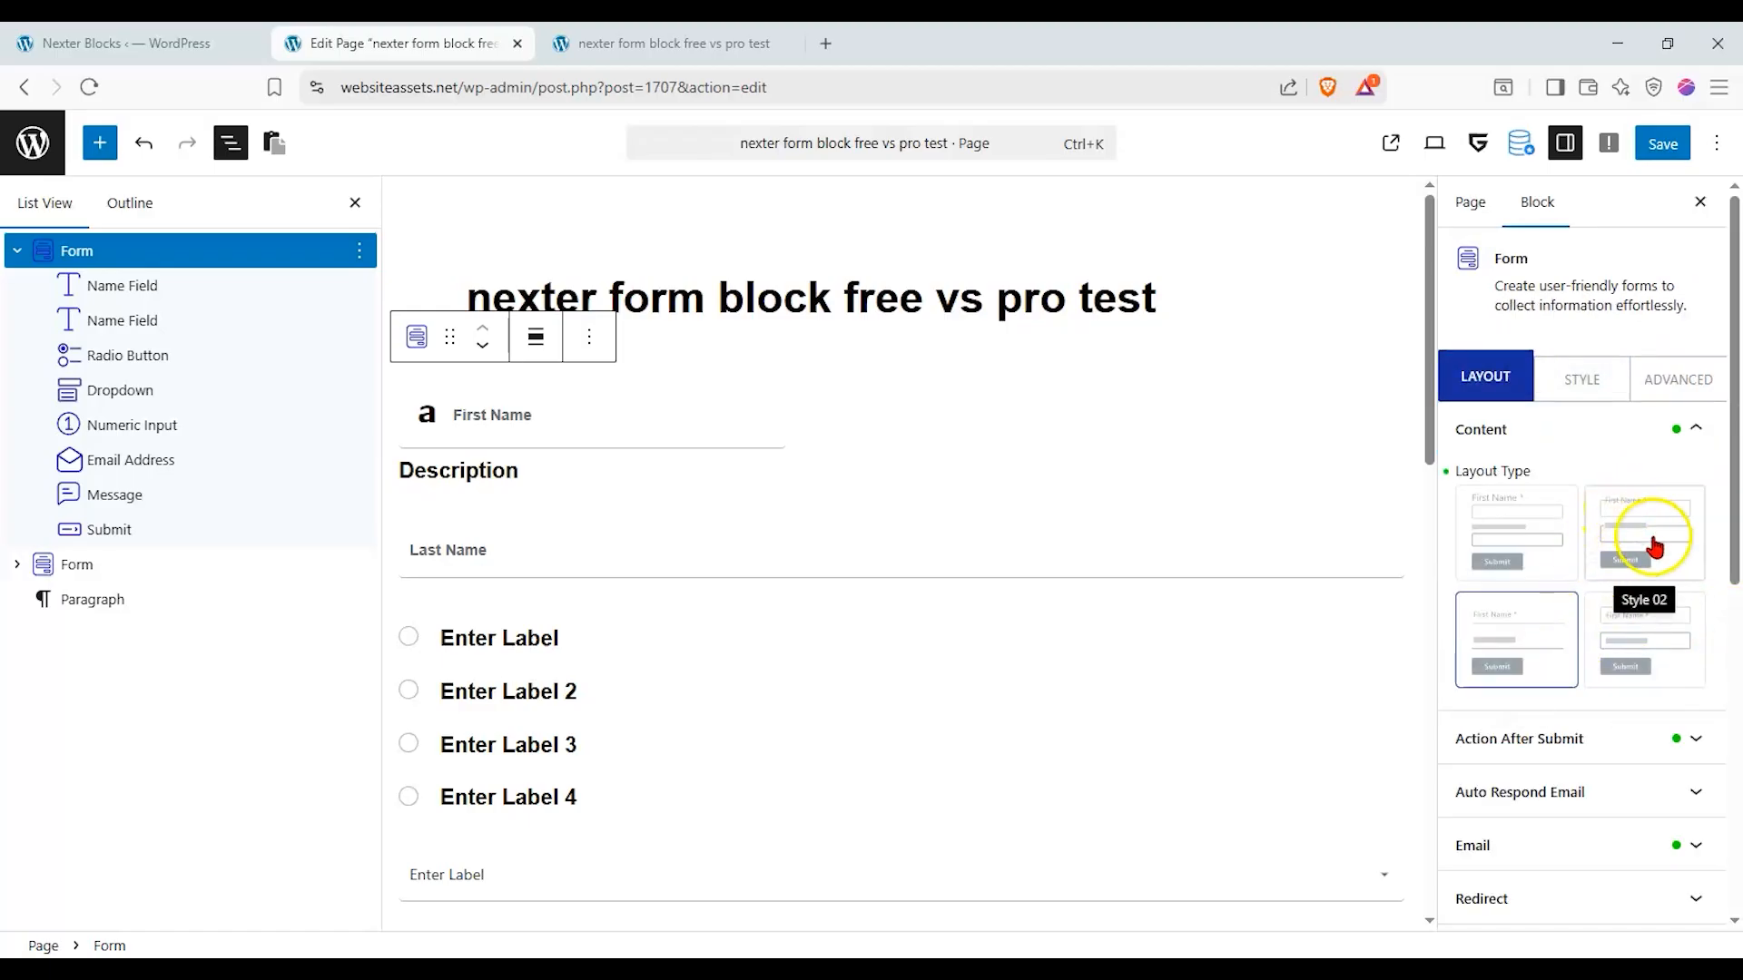
left_click(1556, 650)
left_click(1649, 551)
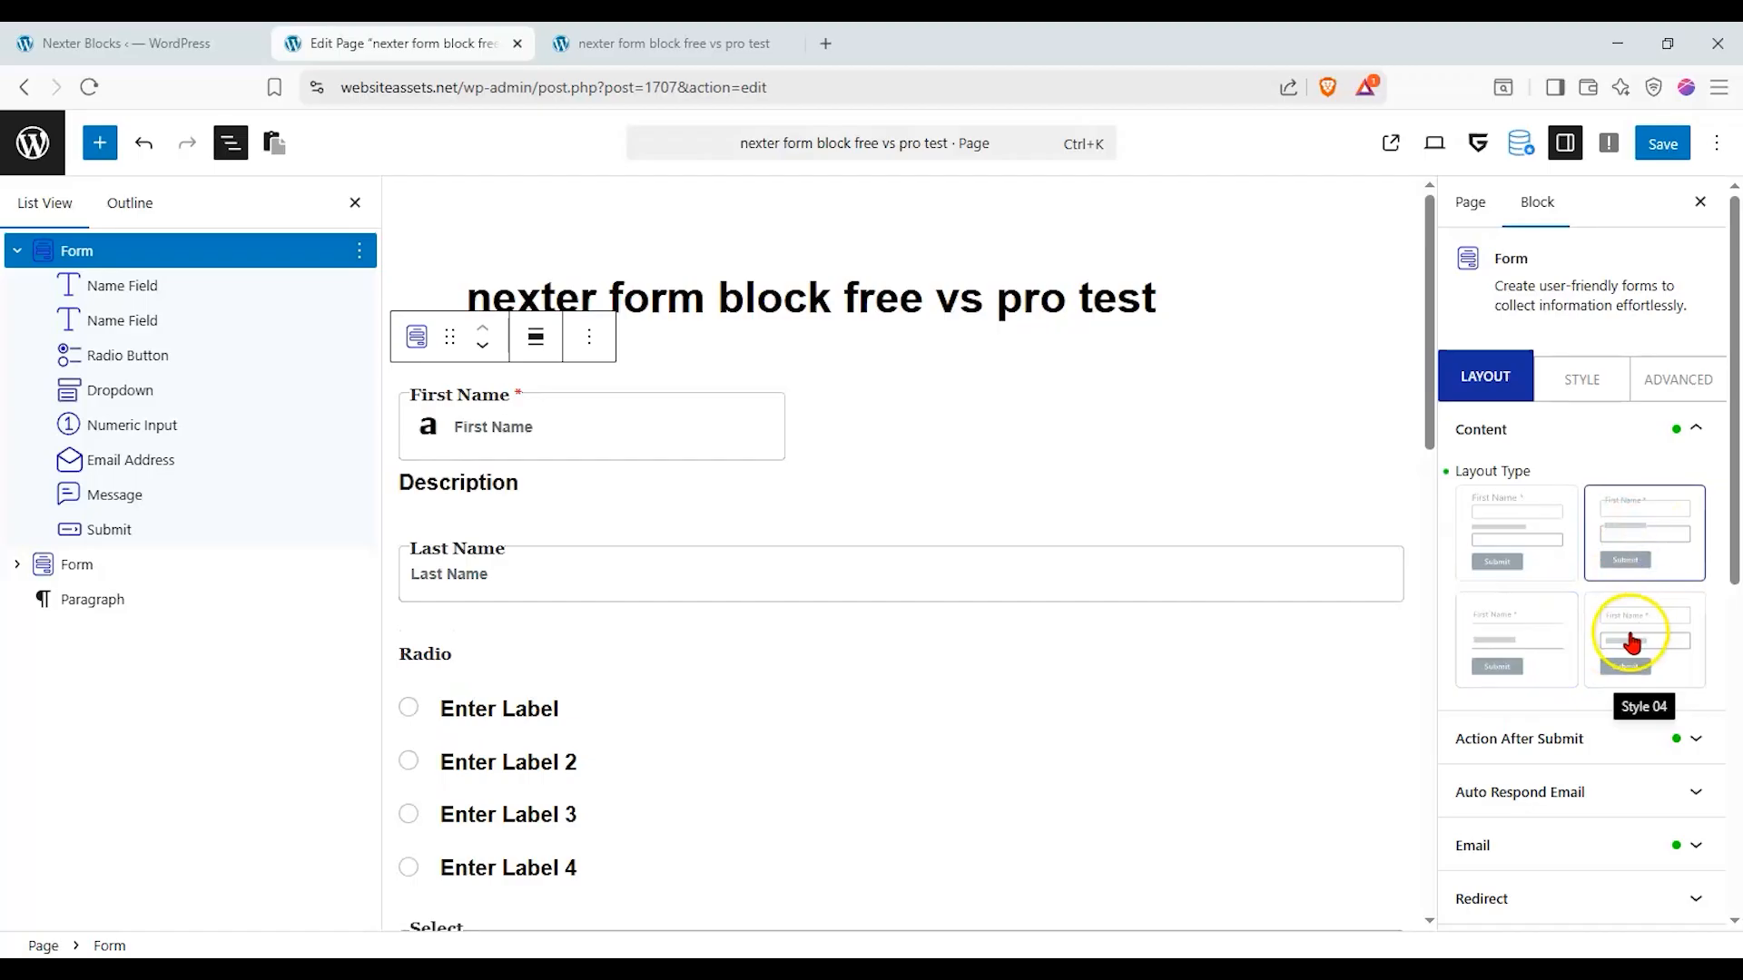
Review the form's layout types and the list of settings sections for its after-submit actions.
scroll(1567, 603, "down", 3)
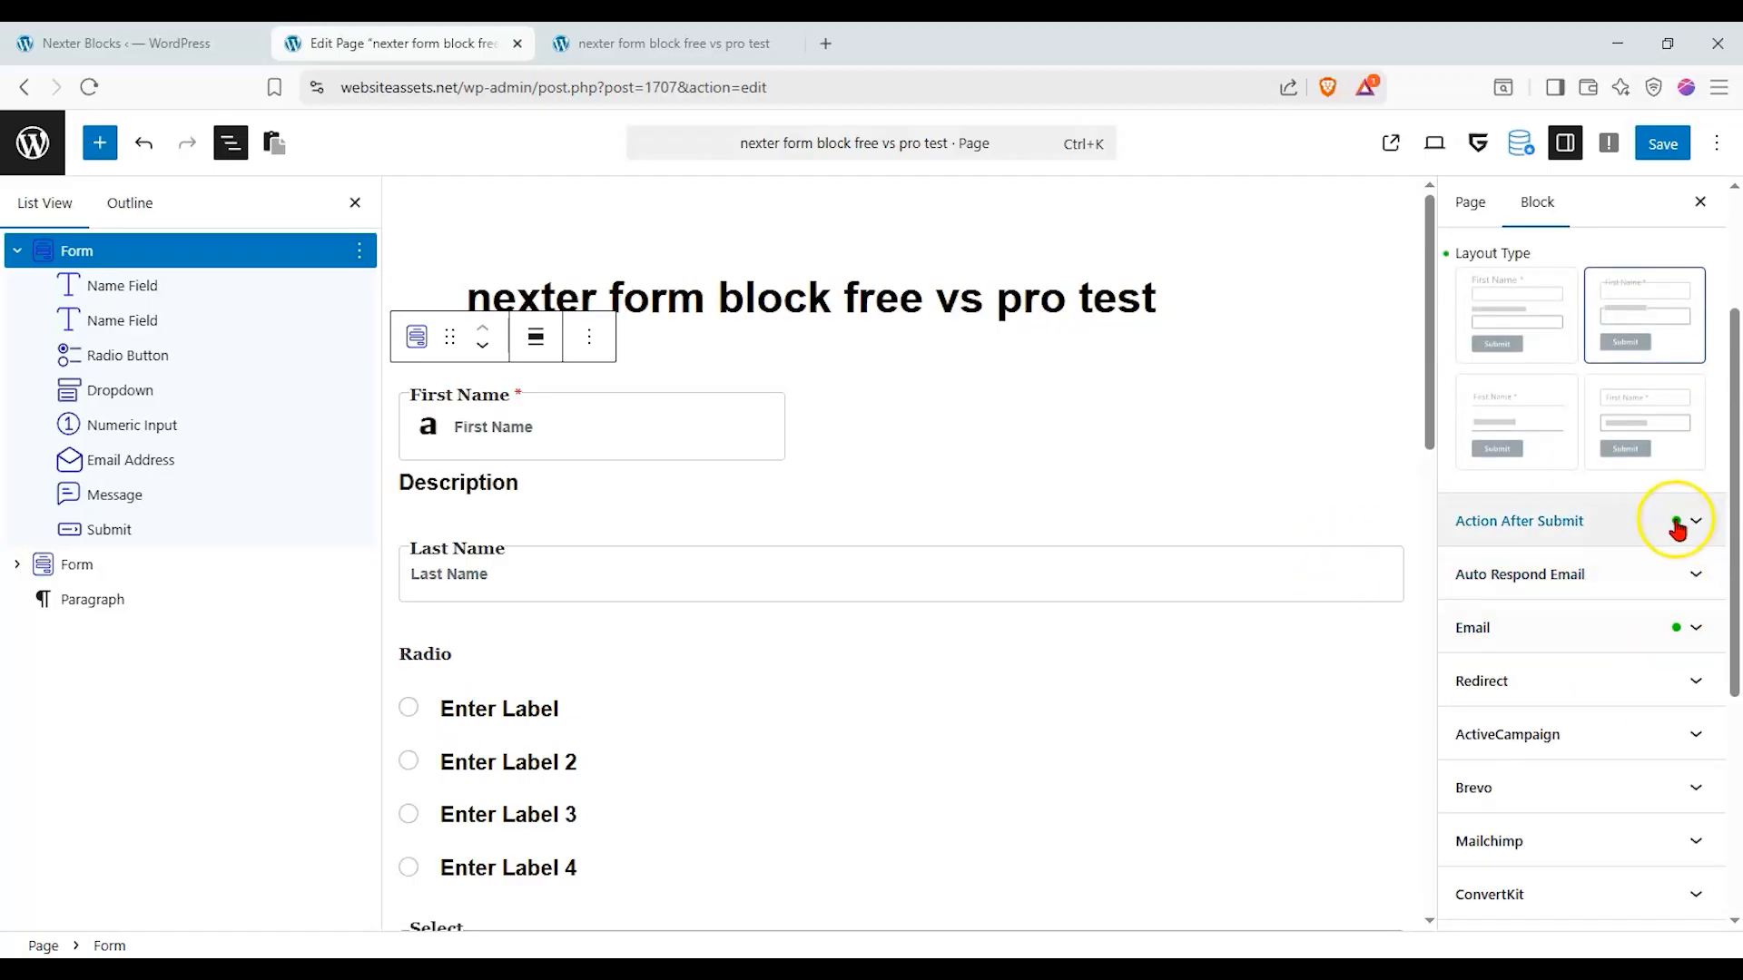
scroll(1643, 554, "down", 2)
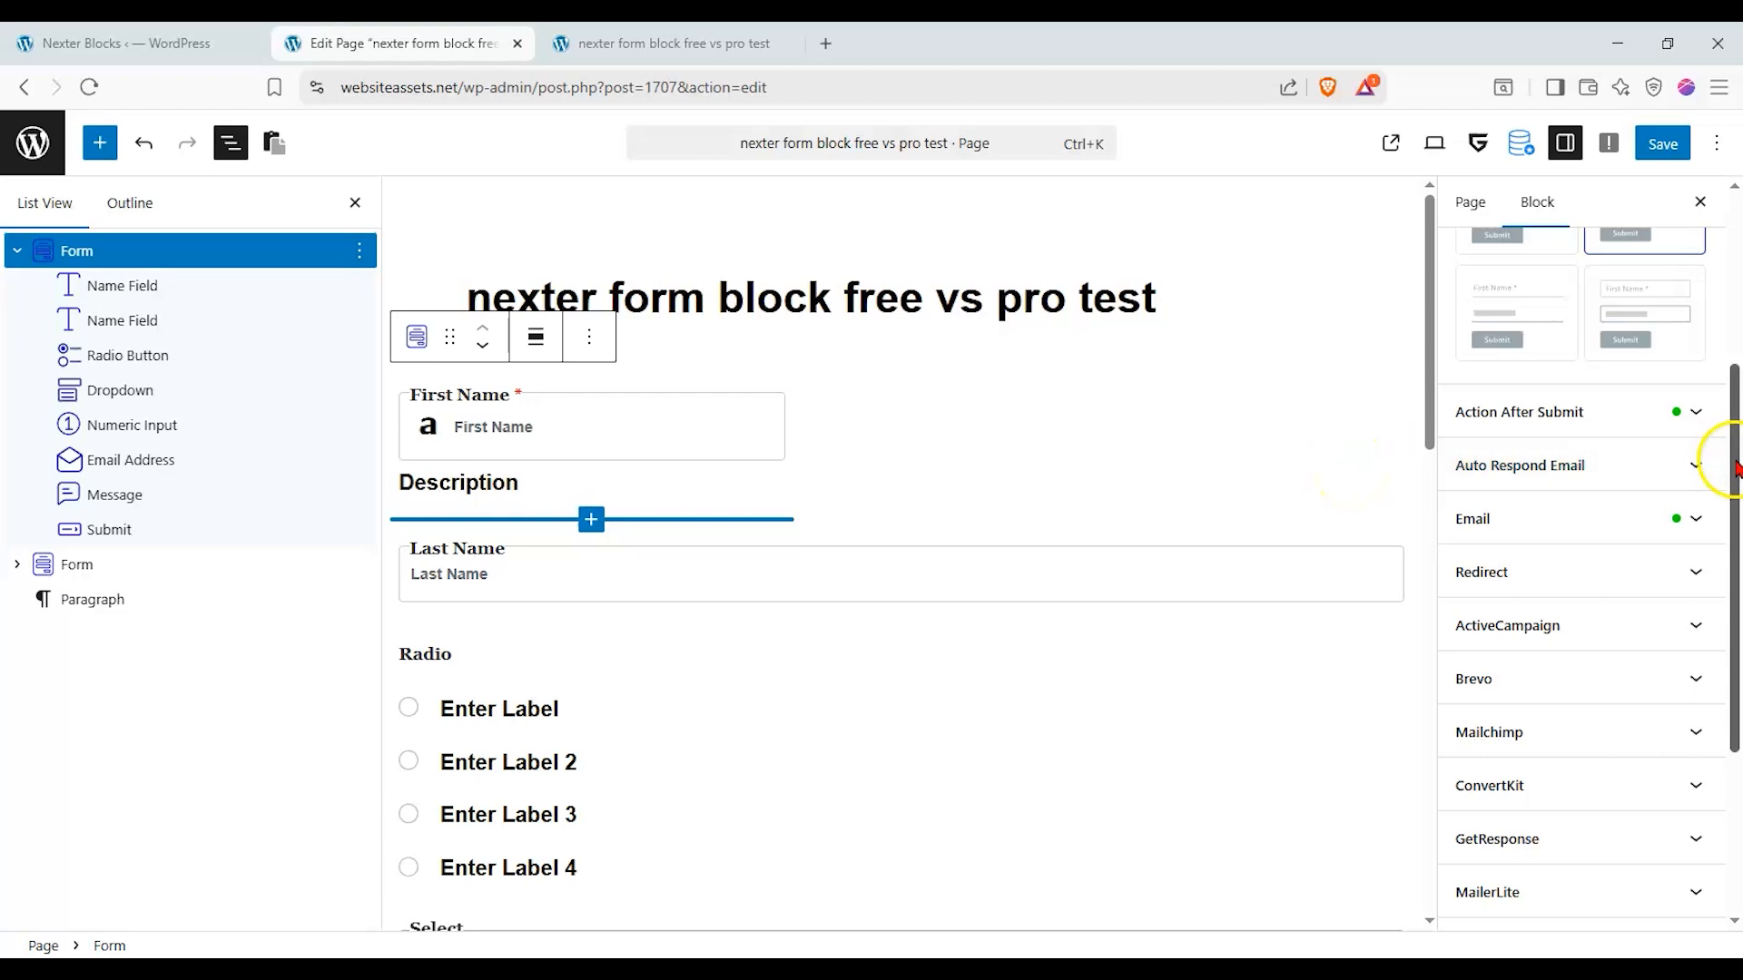
scroll(1679, 499, "up", 1)
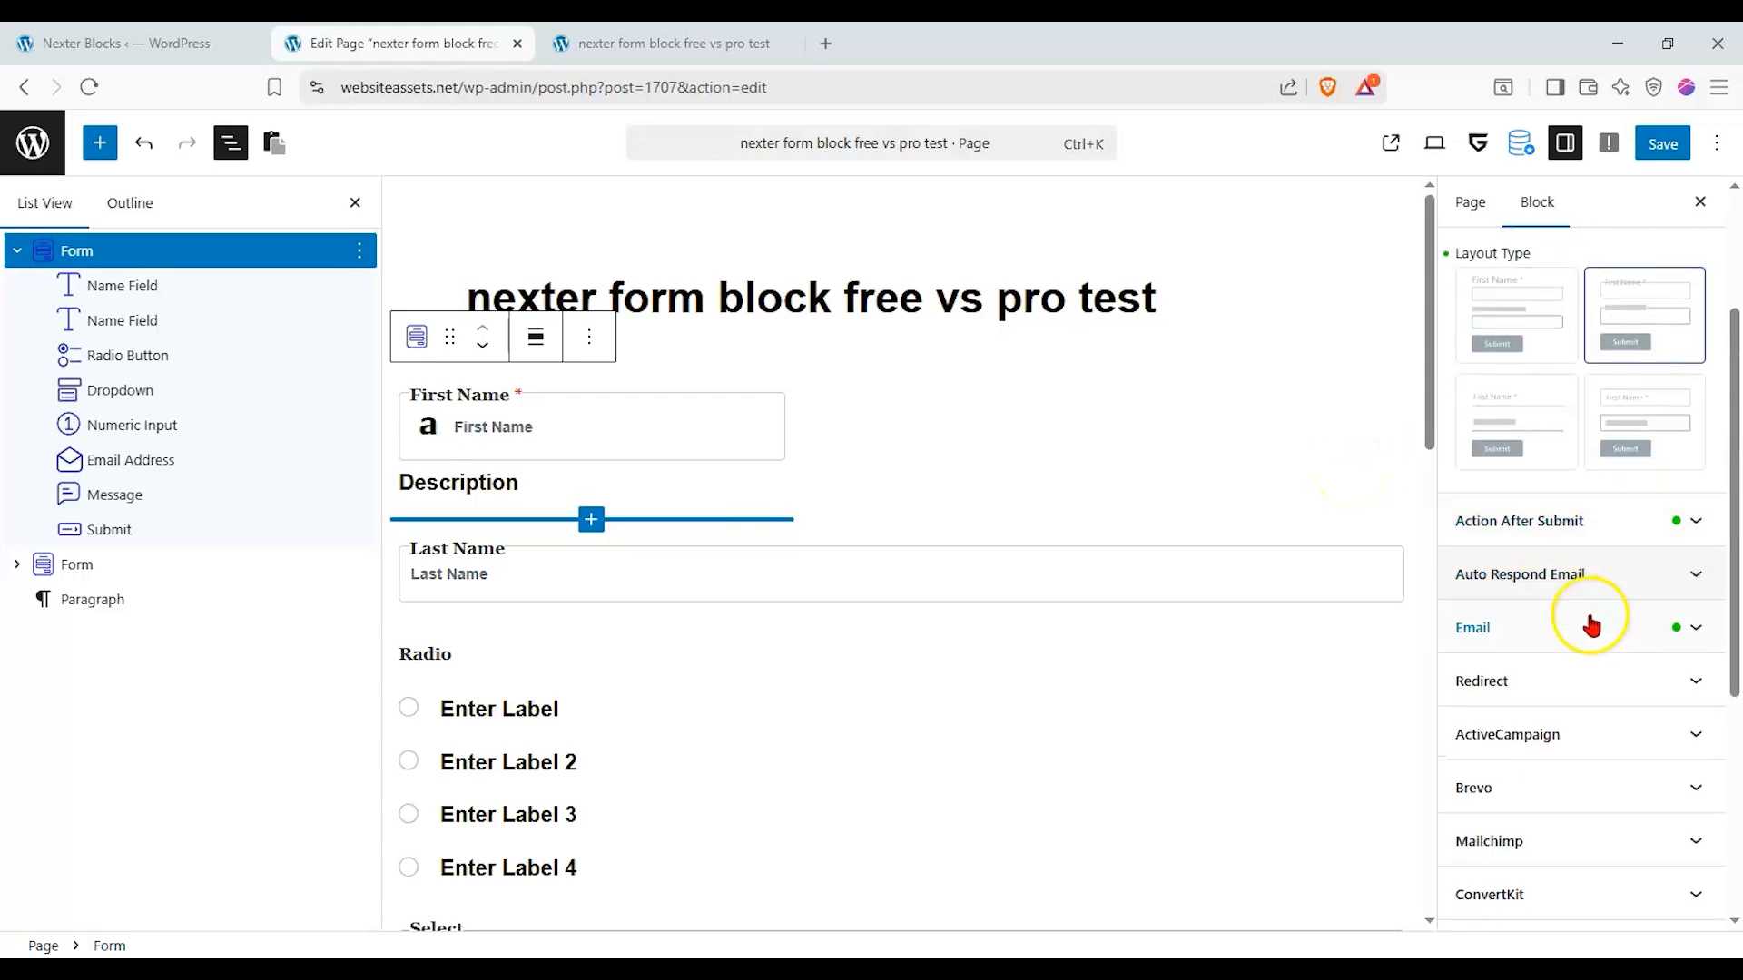
scroll(1584, 635, "down", 2)
scroll(1549, 739, "up", 1)
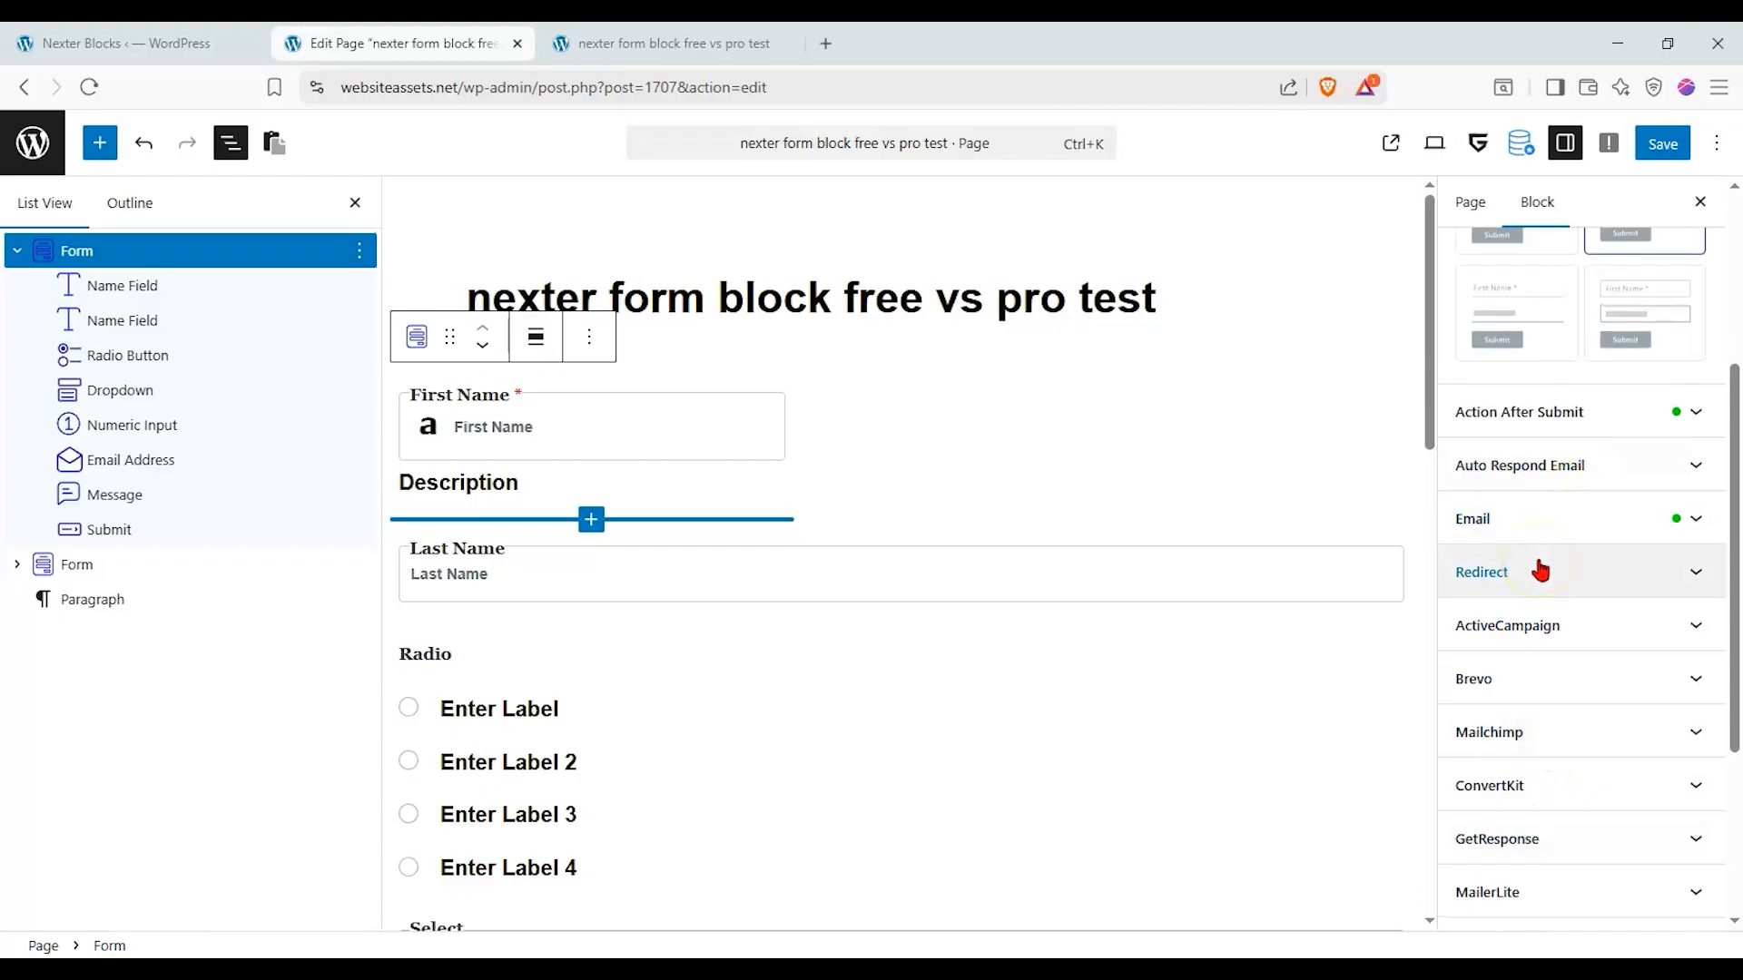
scroll(1540, 567, "up", 1)
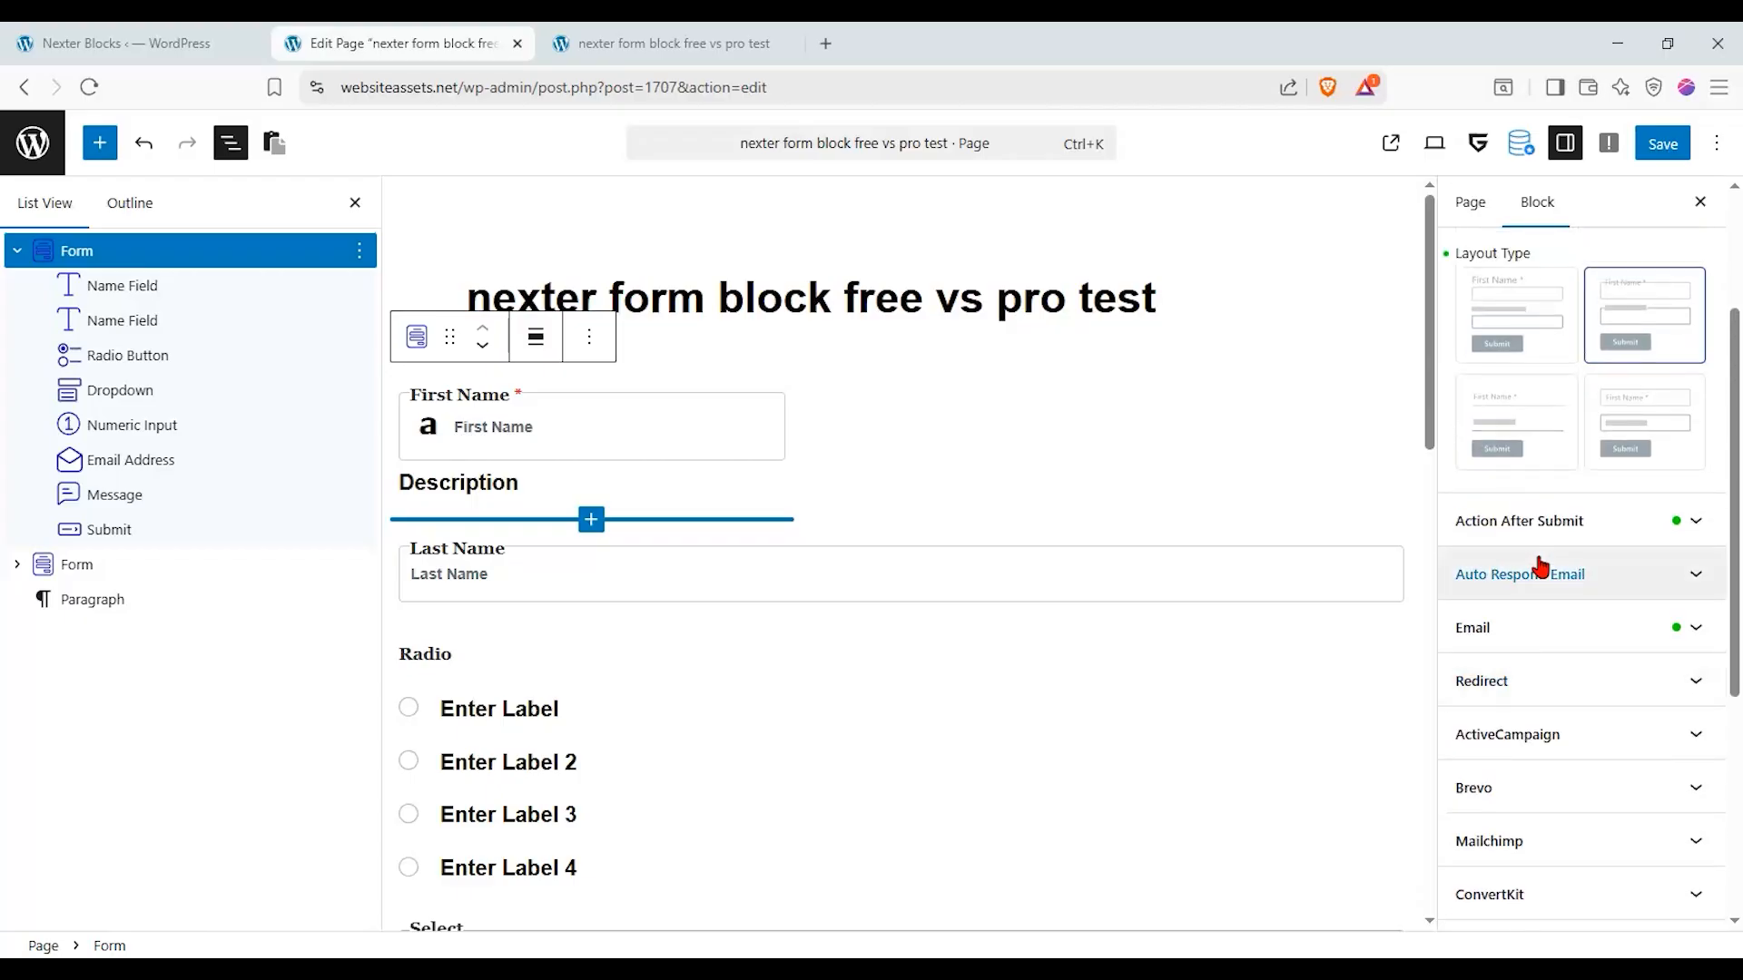
scroll(1588, 518, "up", 2)
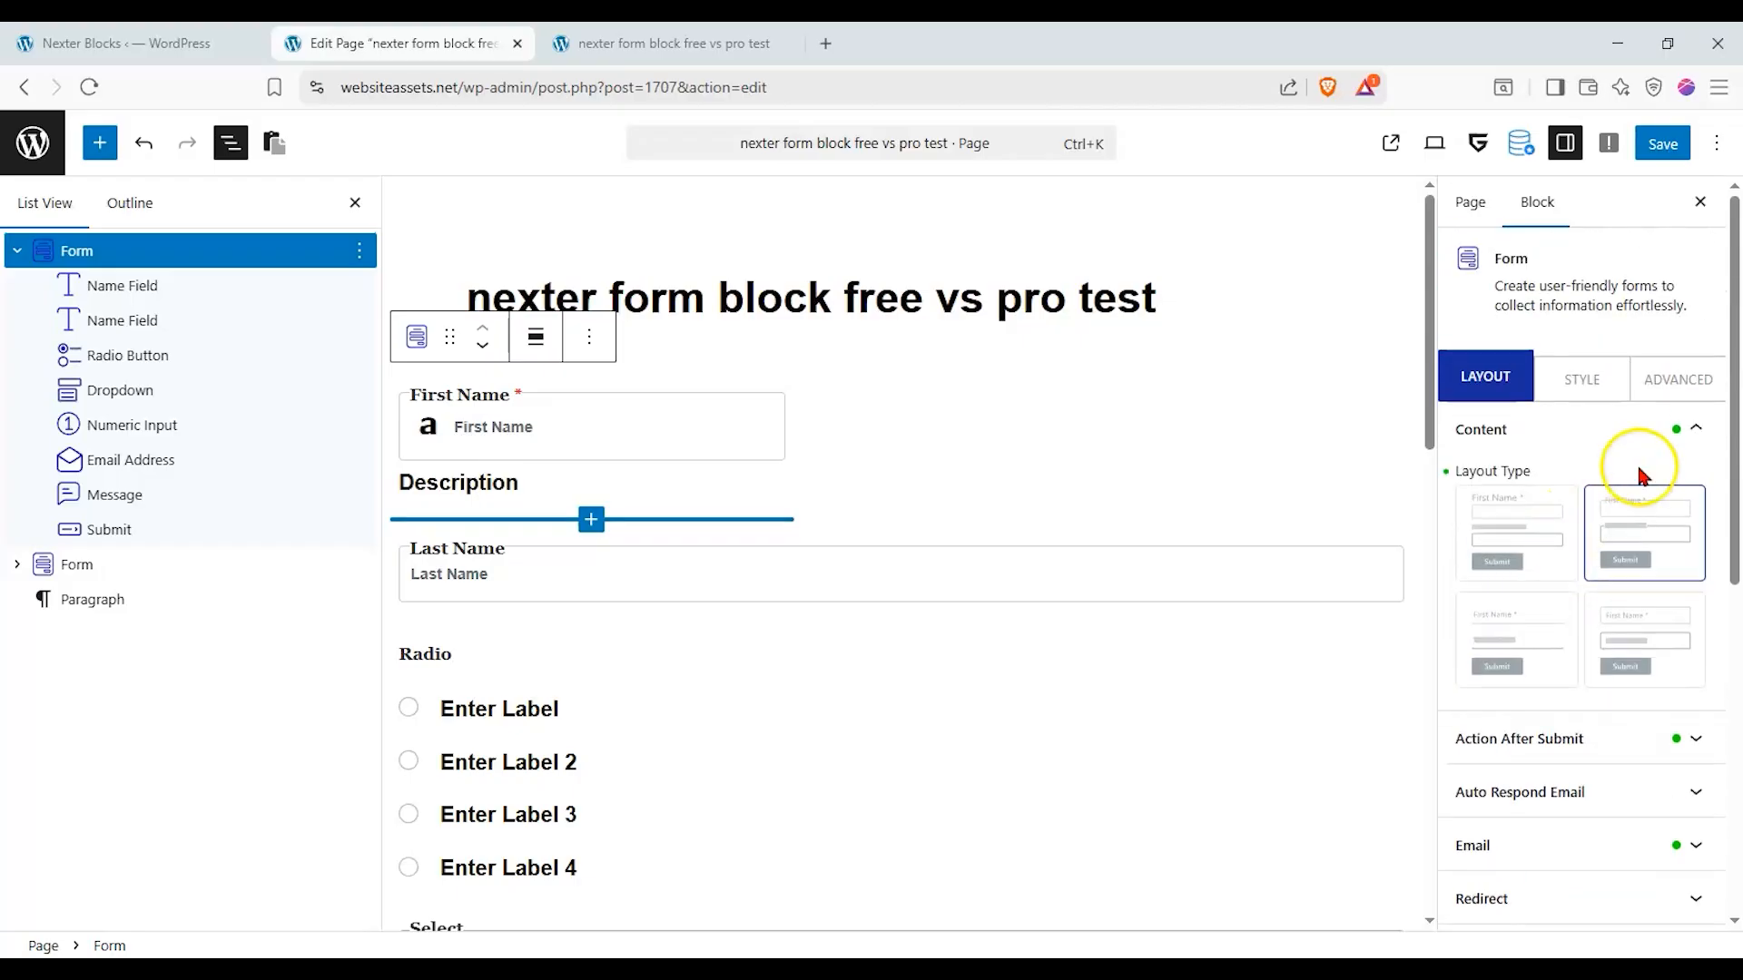
Examine the Nexter Extras options in the form's advanced settings.
left_click(1681, 381)
left_click(1585, 692)
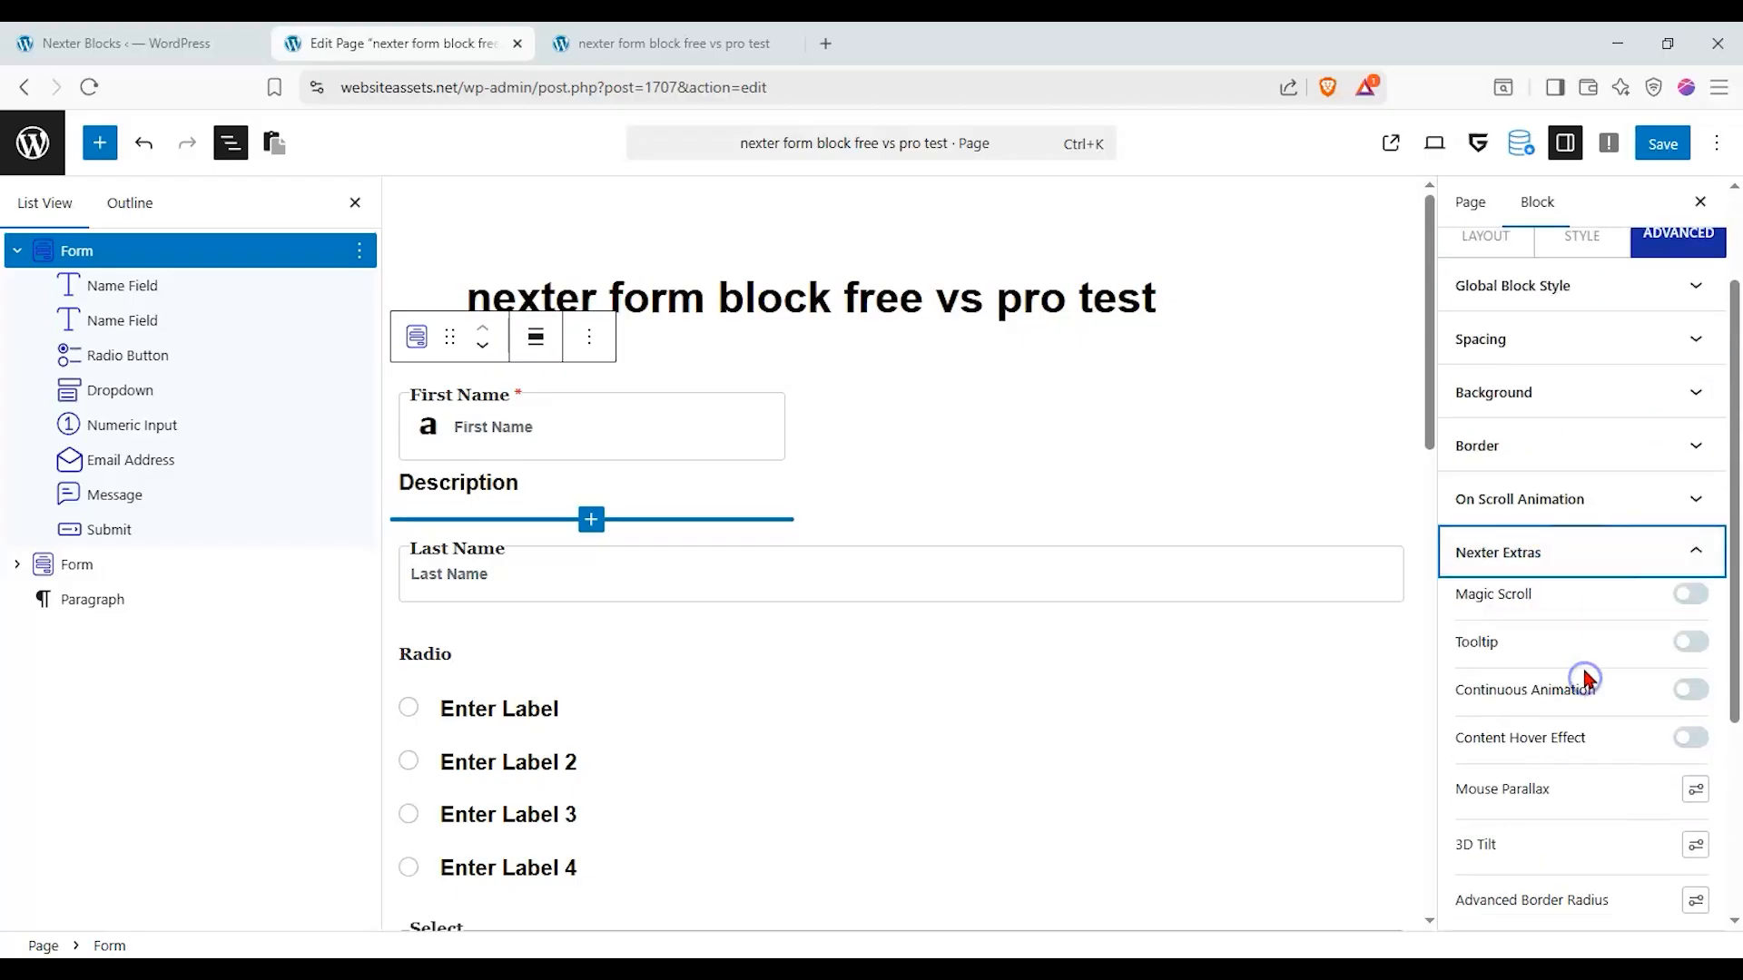
scroll(1585, 596, "down", 1)
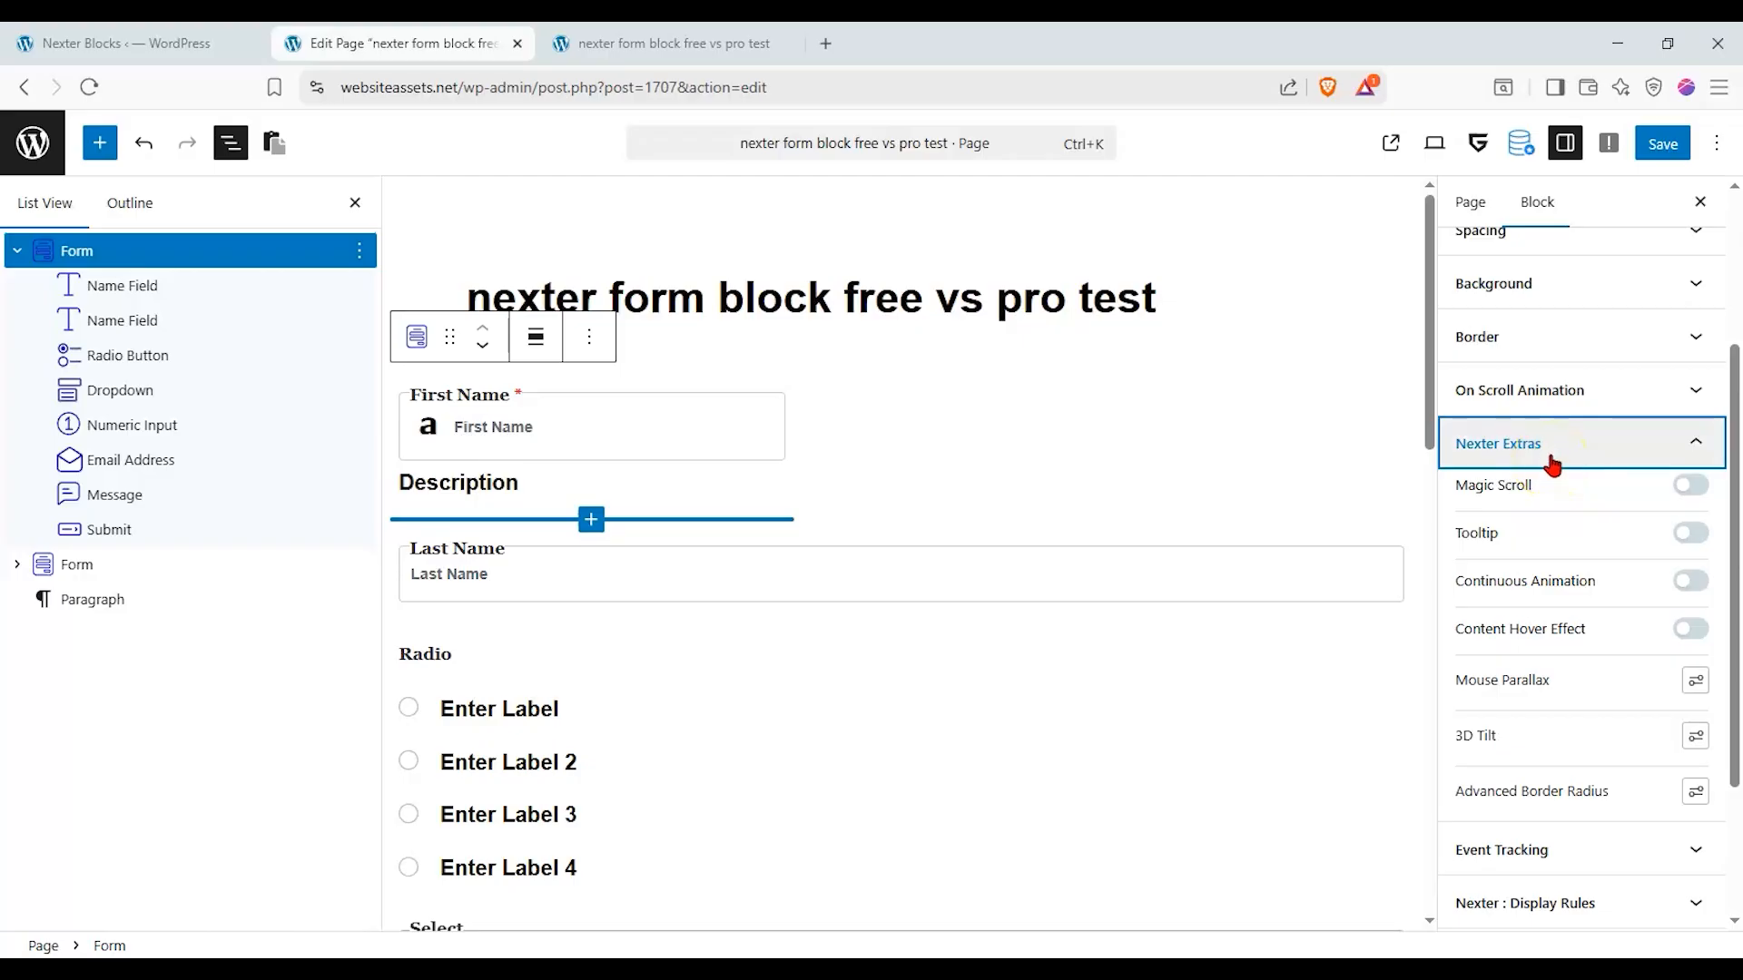
scroll(1552, 461, "up", 3)
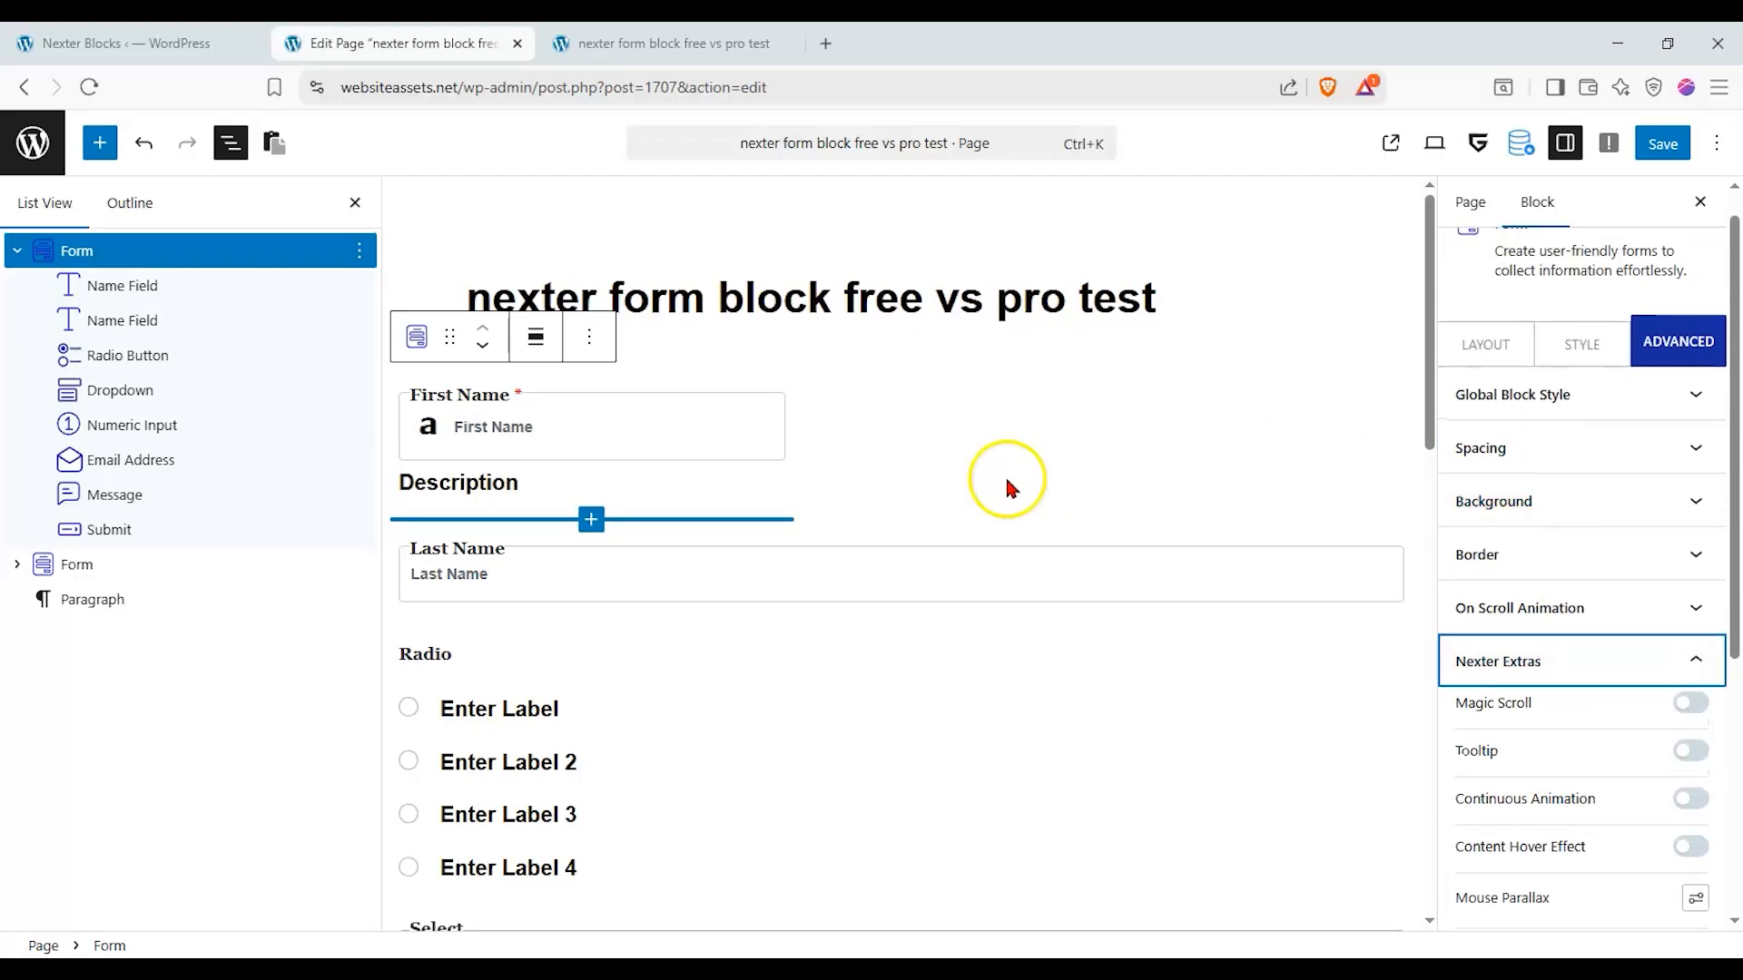
Look over the Nexter Blocks in the block library and close the library.
left_click(98, 146)
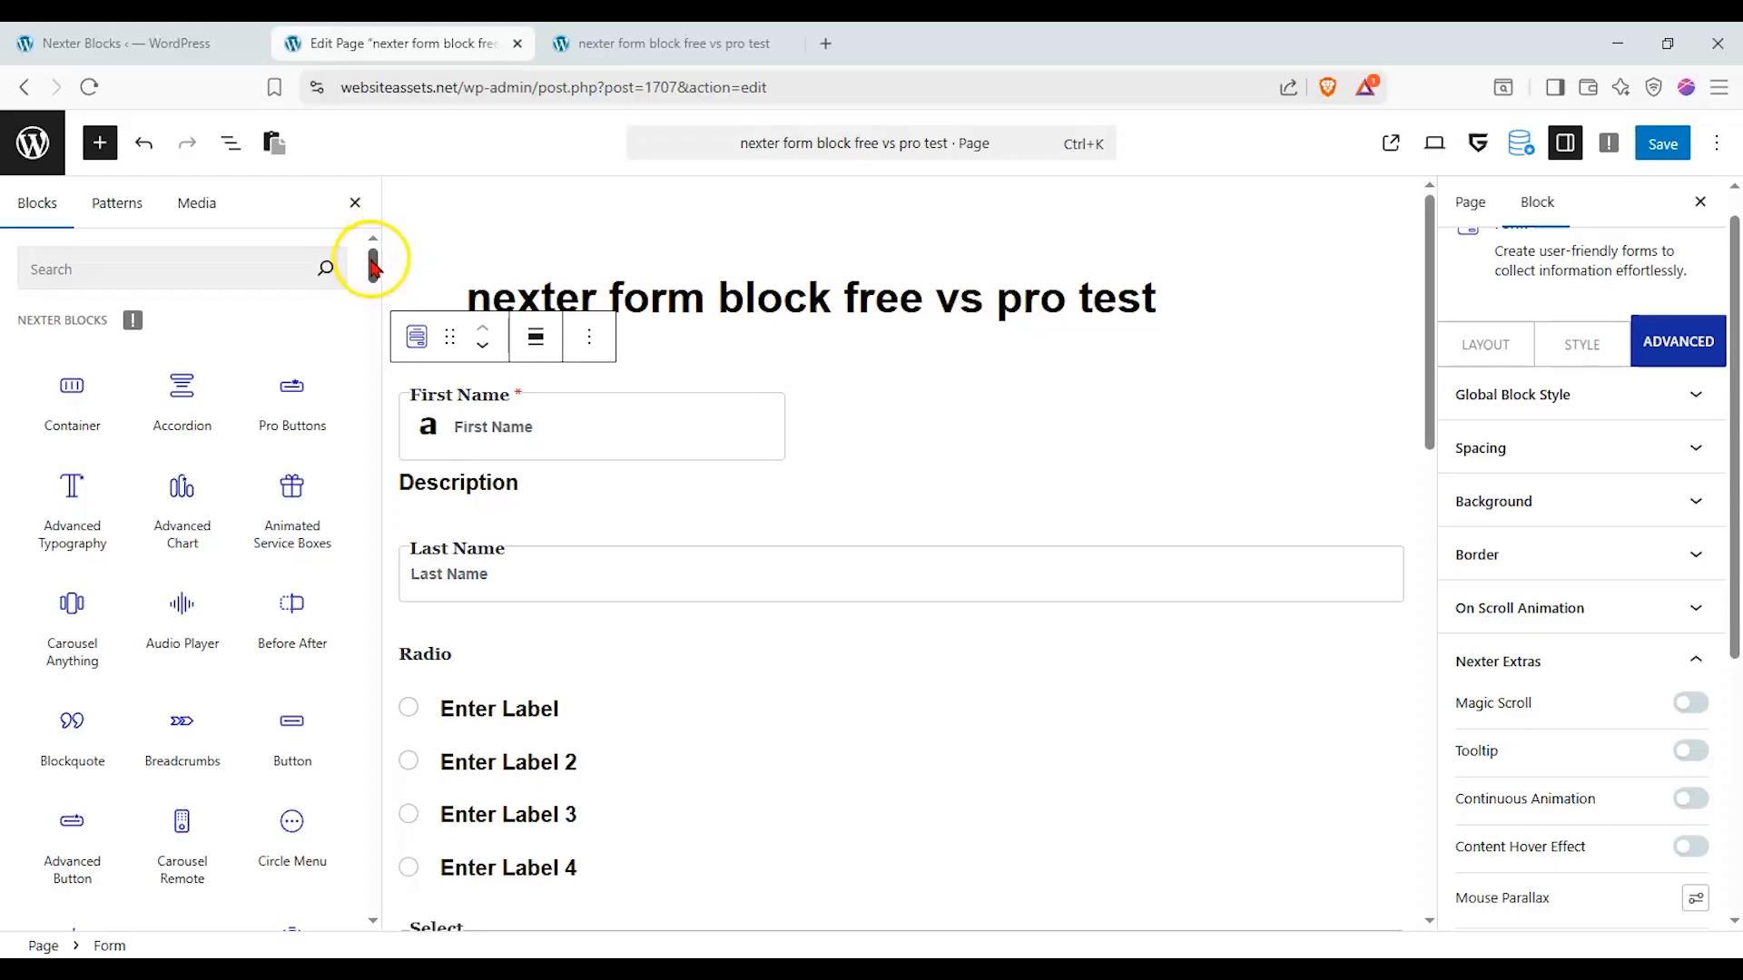
mouse_move(371, 263)
left_mouse_down()
mouse_move(373, 414)
mouse_move(377, 258)
left_mouse_up()
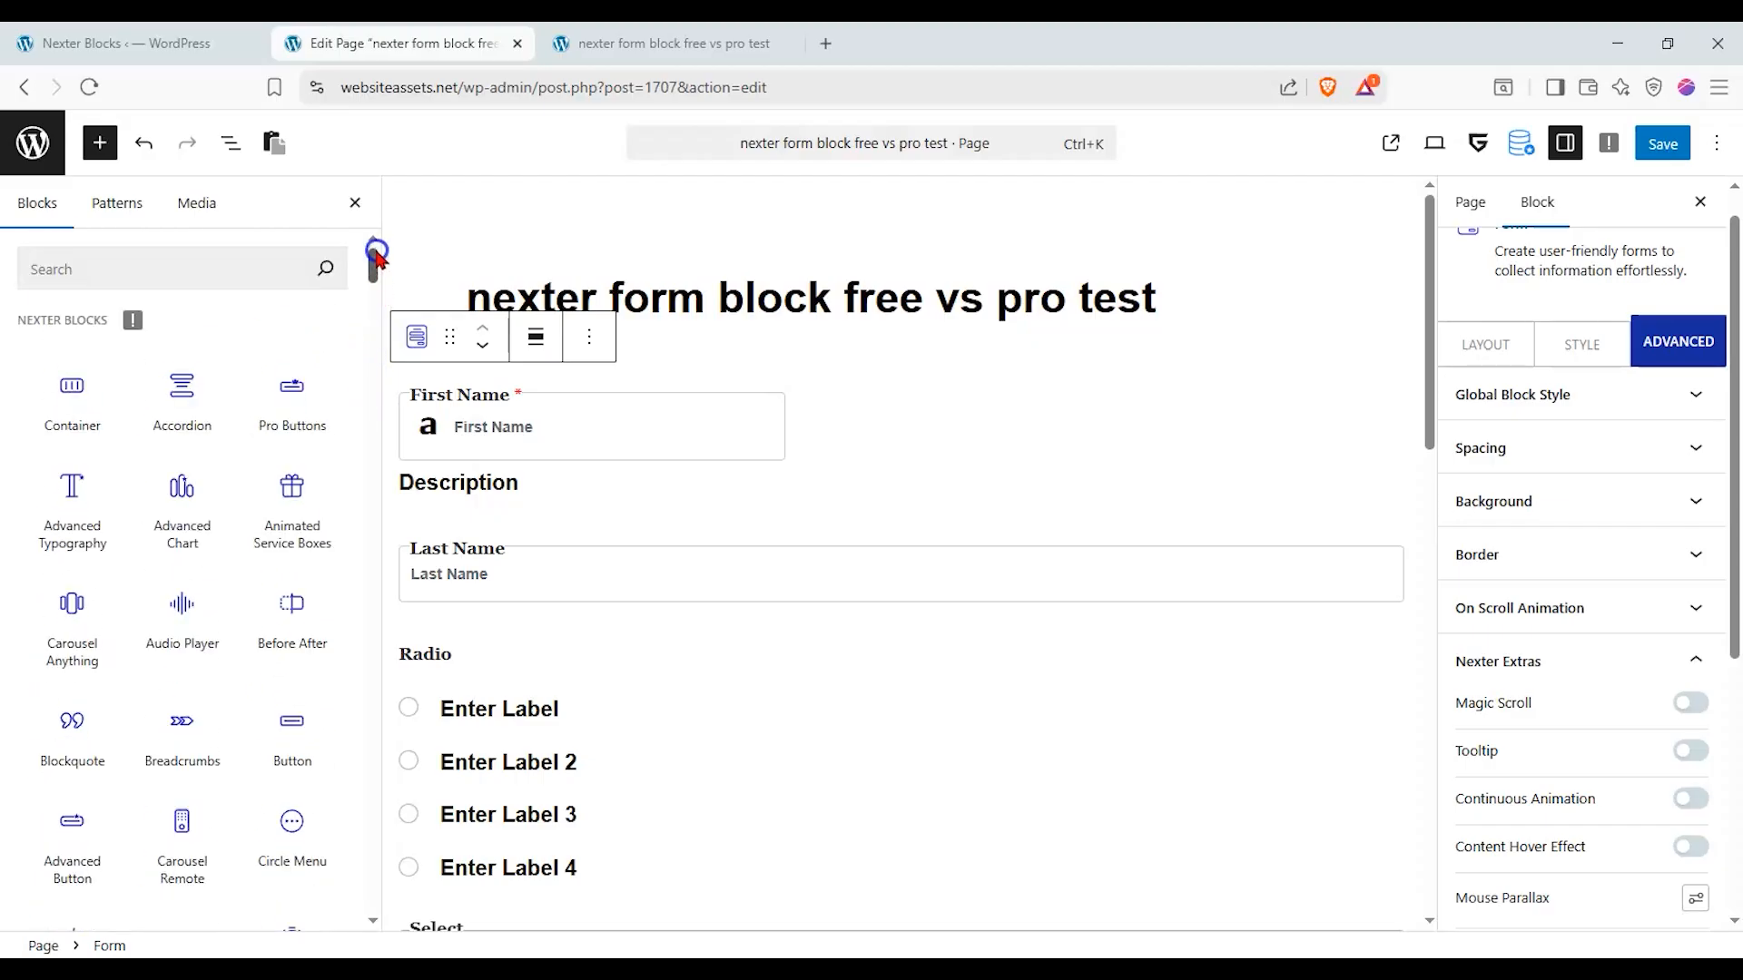
left_click(355, 203)
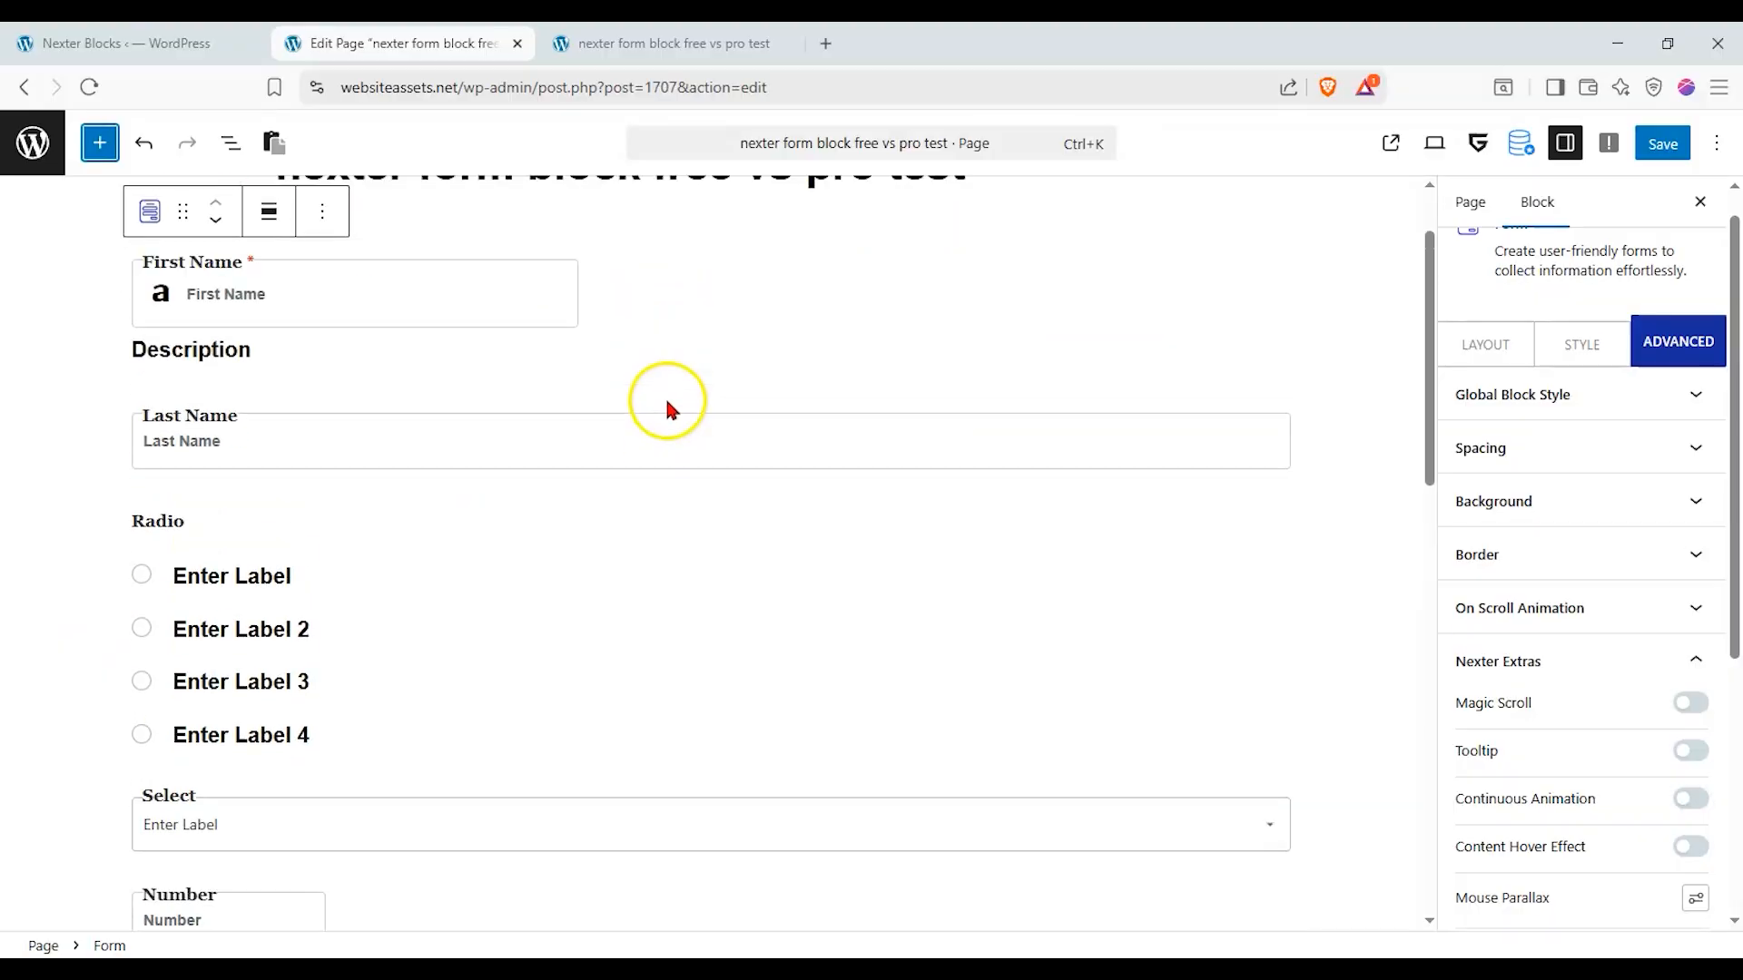
Save the page with the form's current layout.
left_click(687, 44)
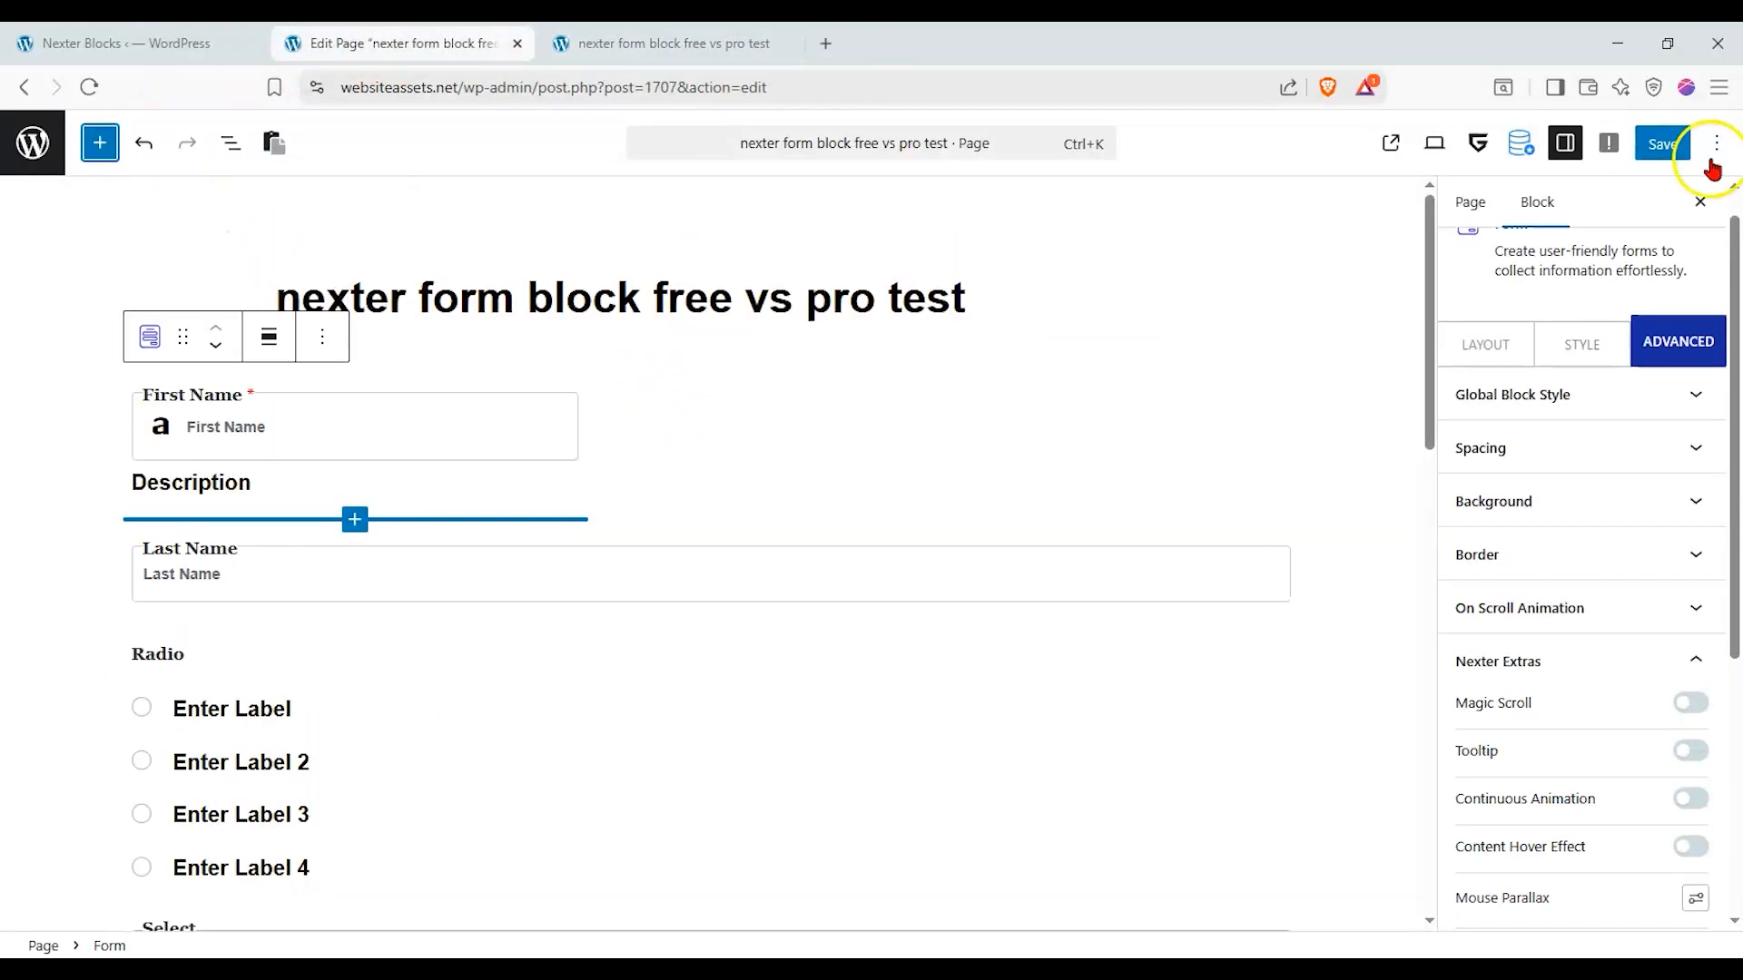
left_click(1663, 145)
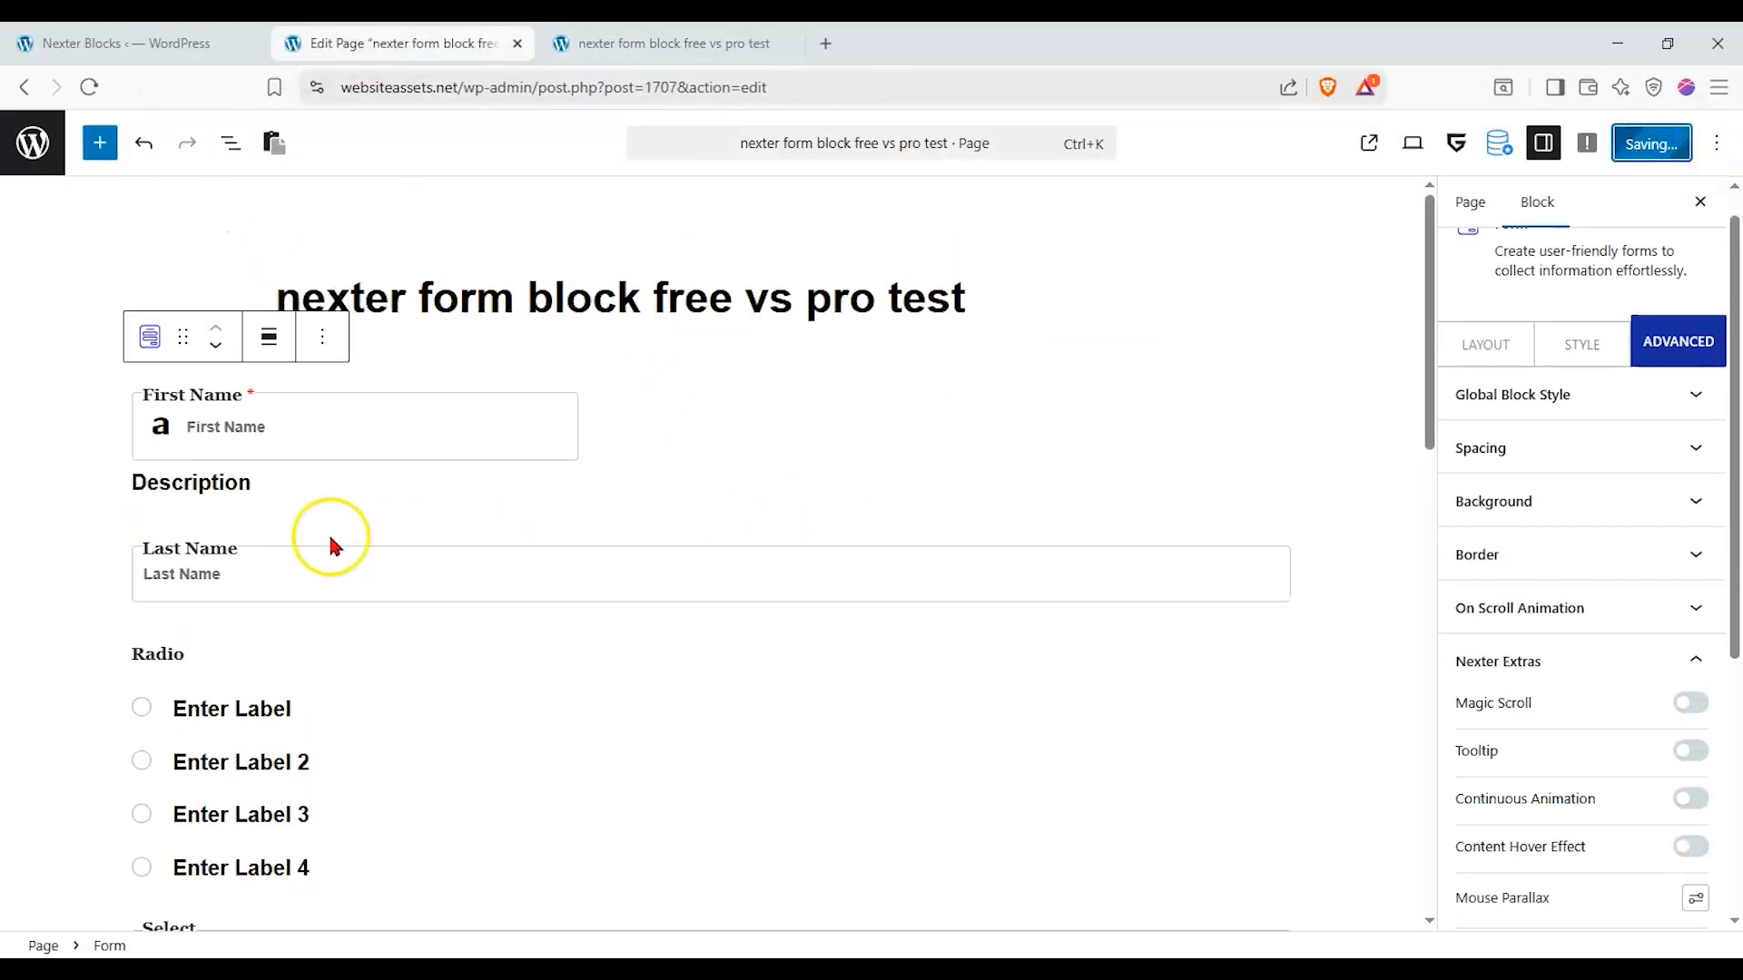
scroll(329, 529, "down", 1)
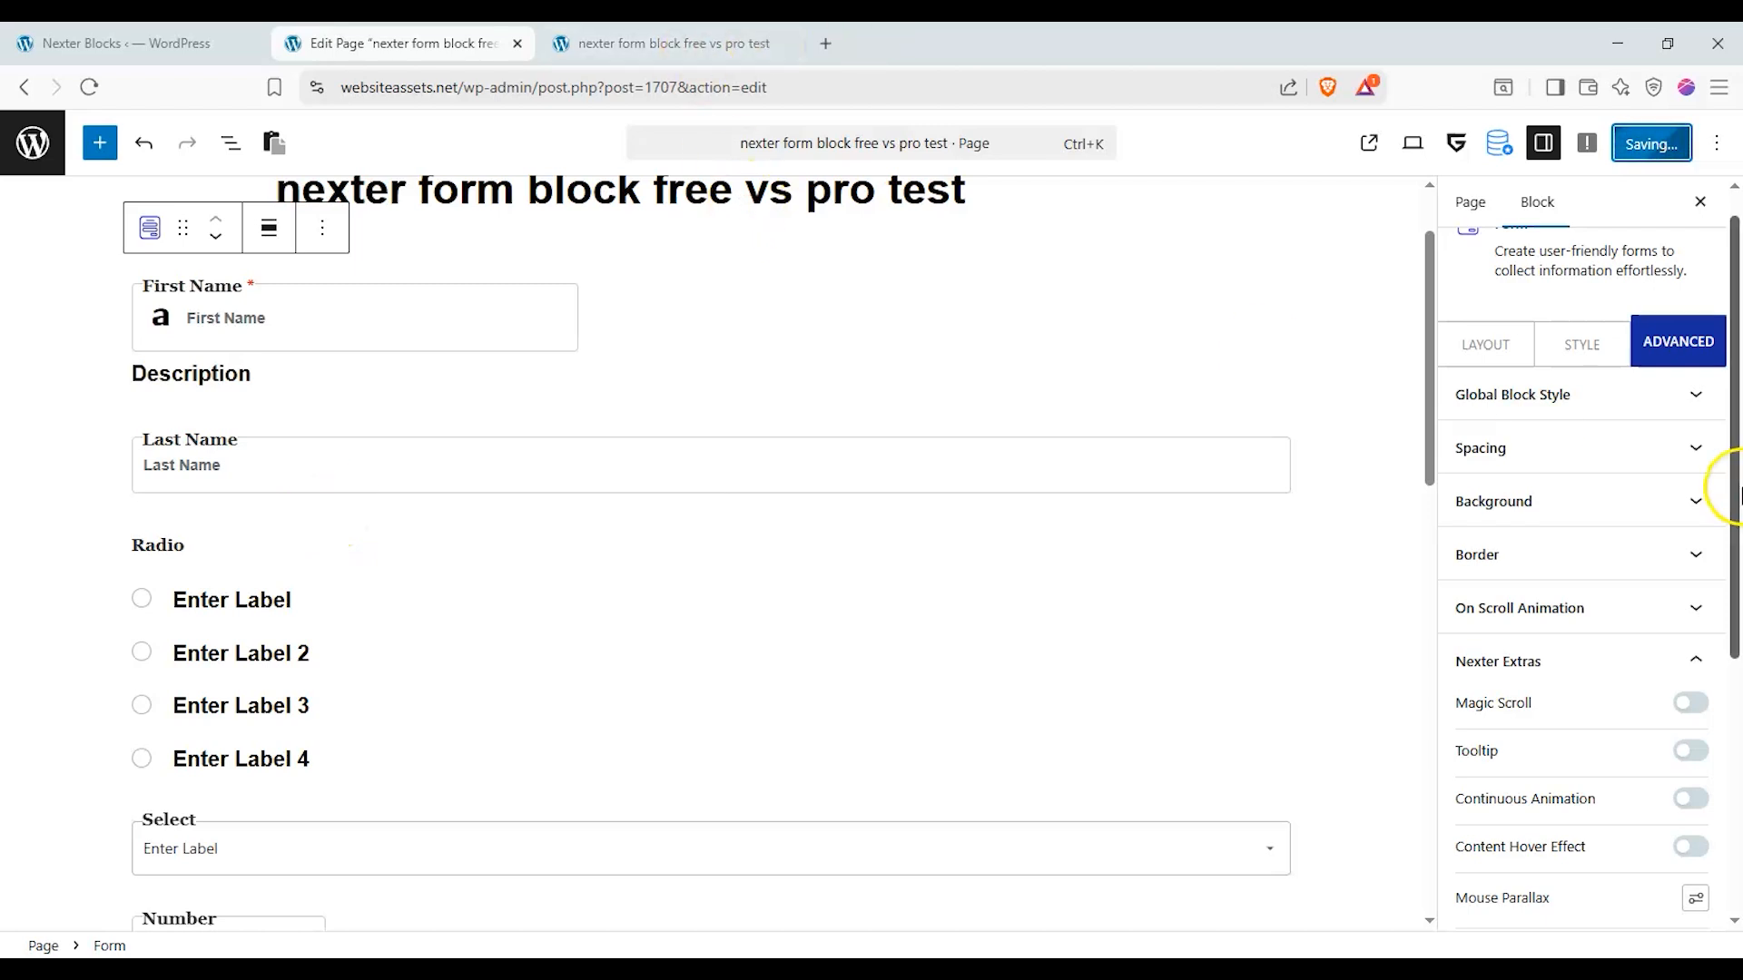
Return to the form's layout settings and review the layout types and selected Action After Submit options.
left_click(1489, 345)
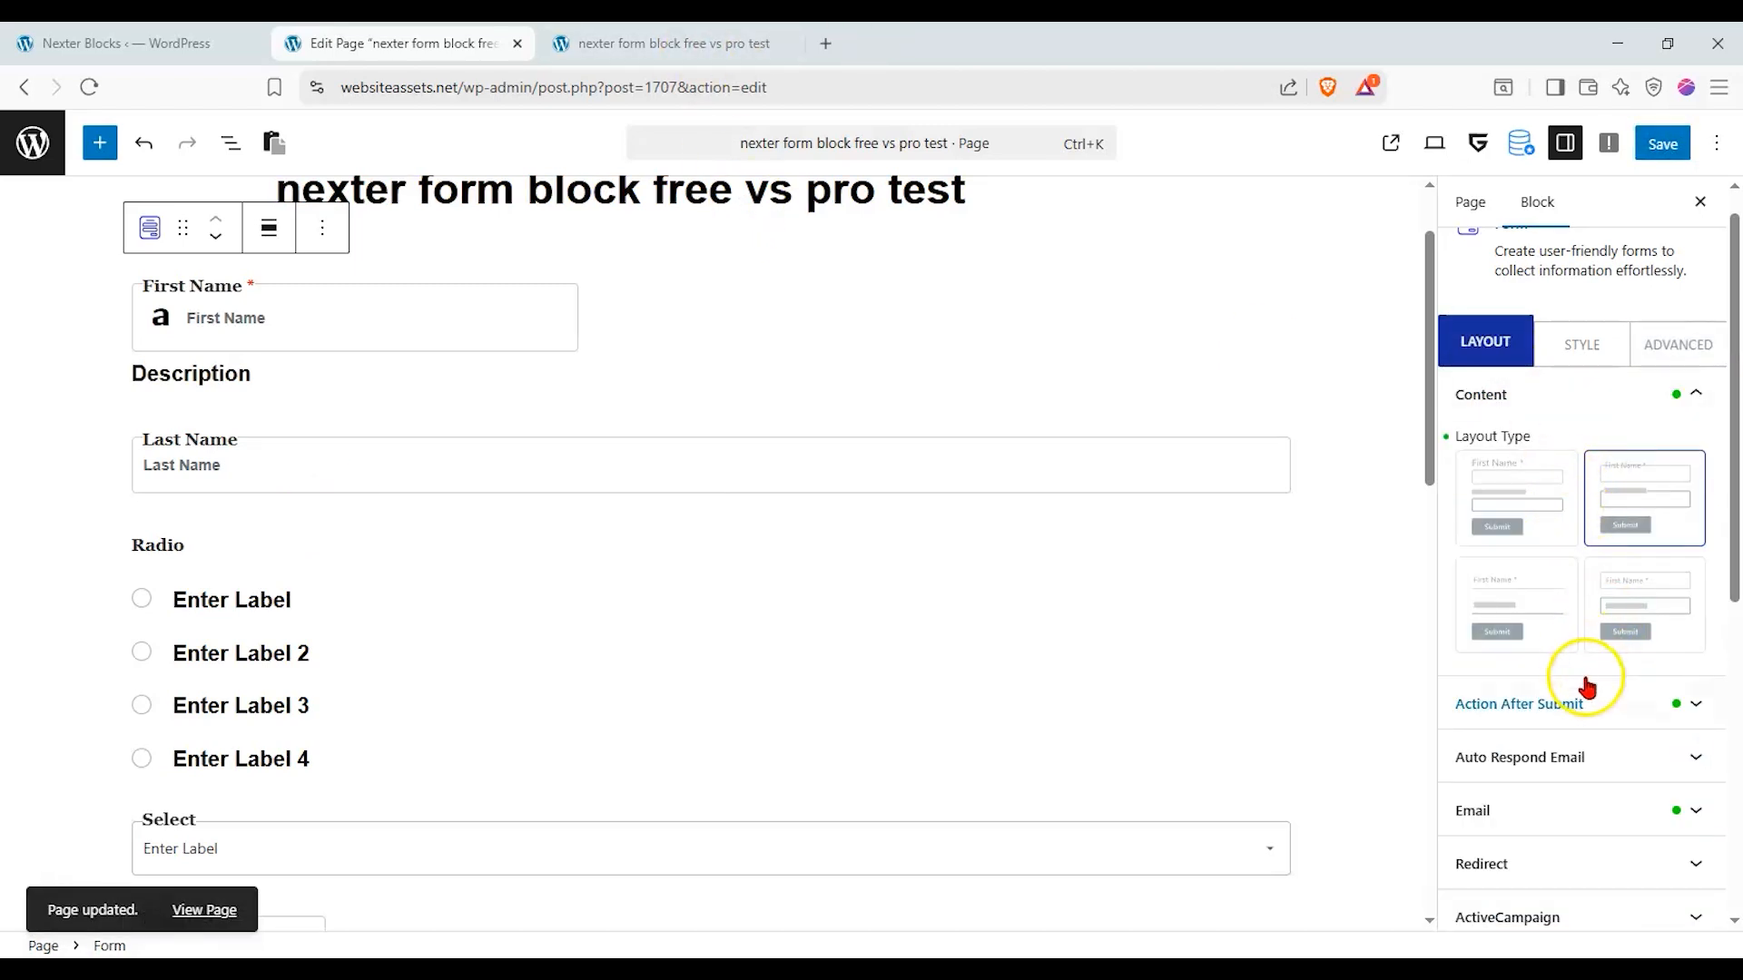
scroll(1598, 672, "down", 2)
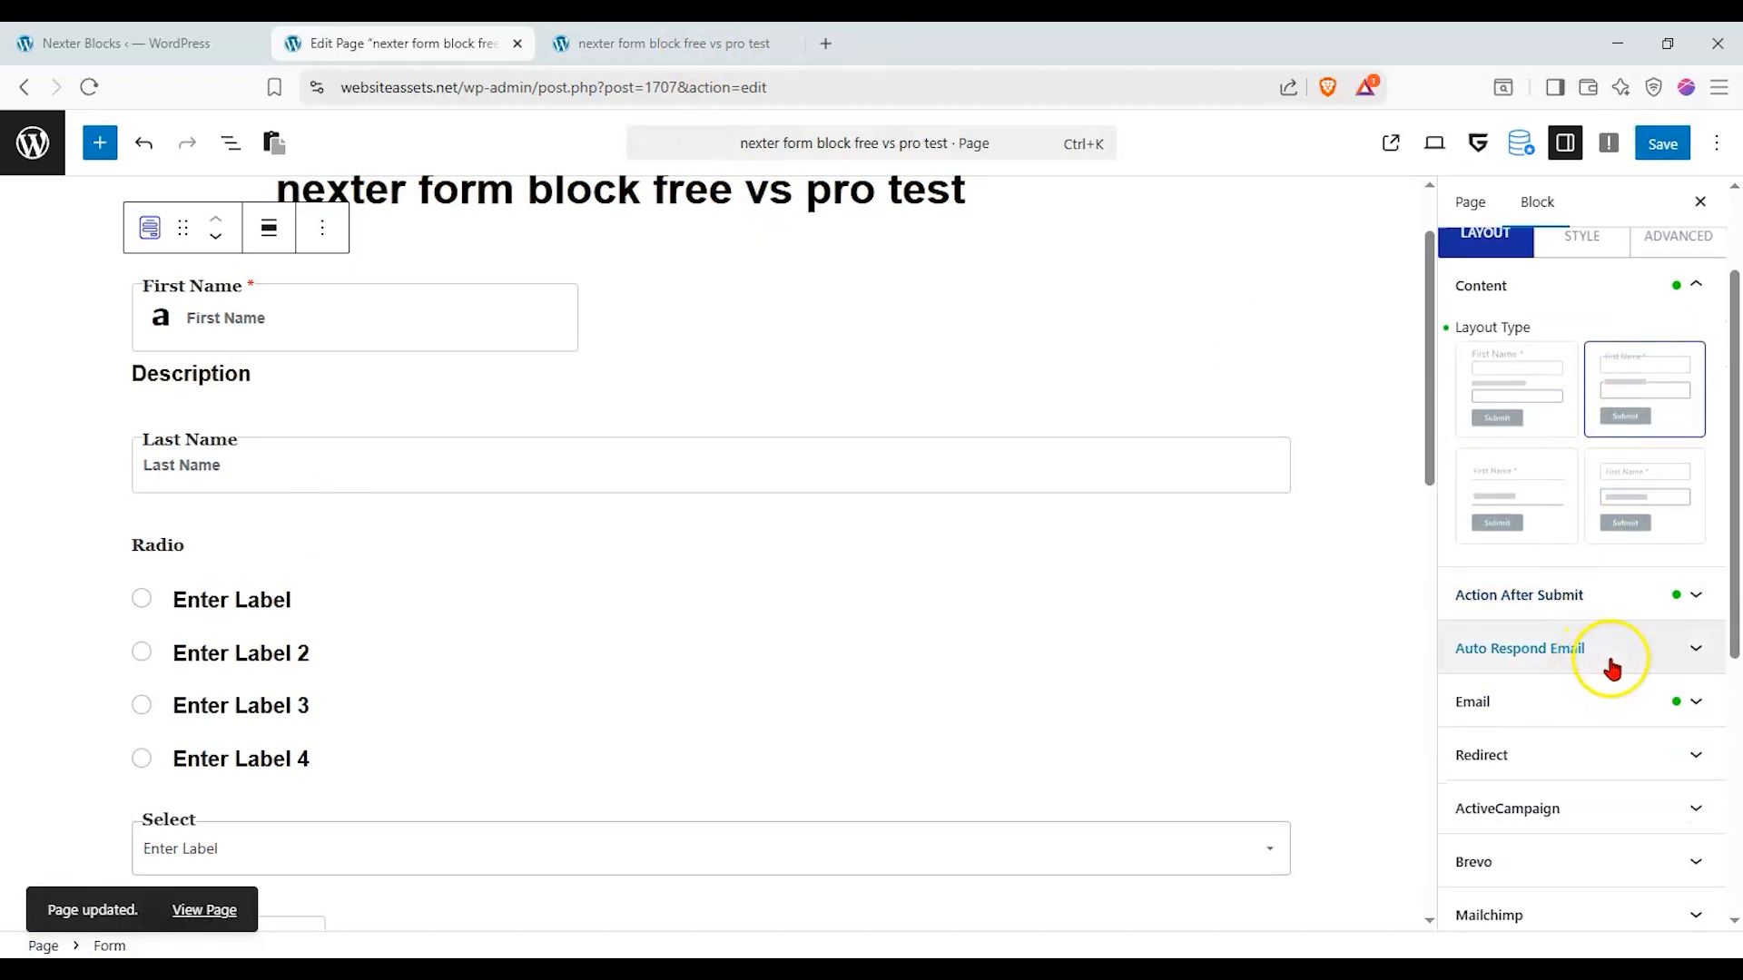
left_click(1648, 596)
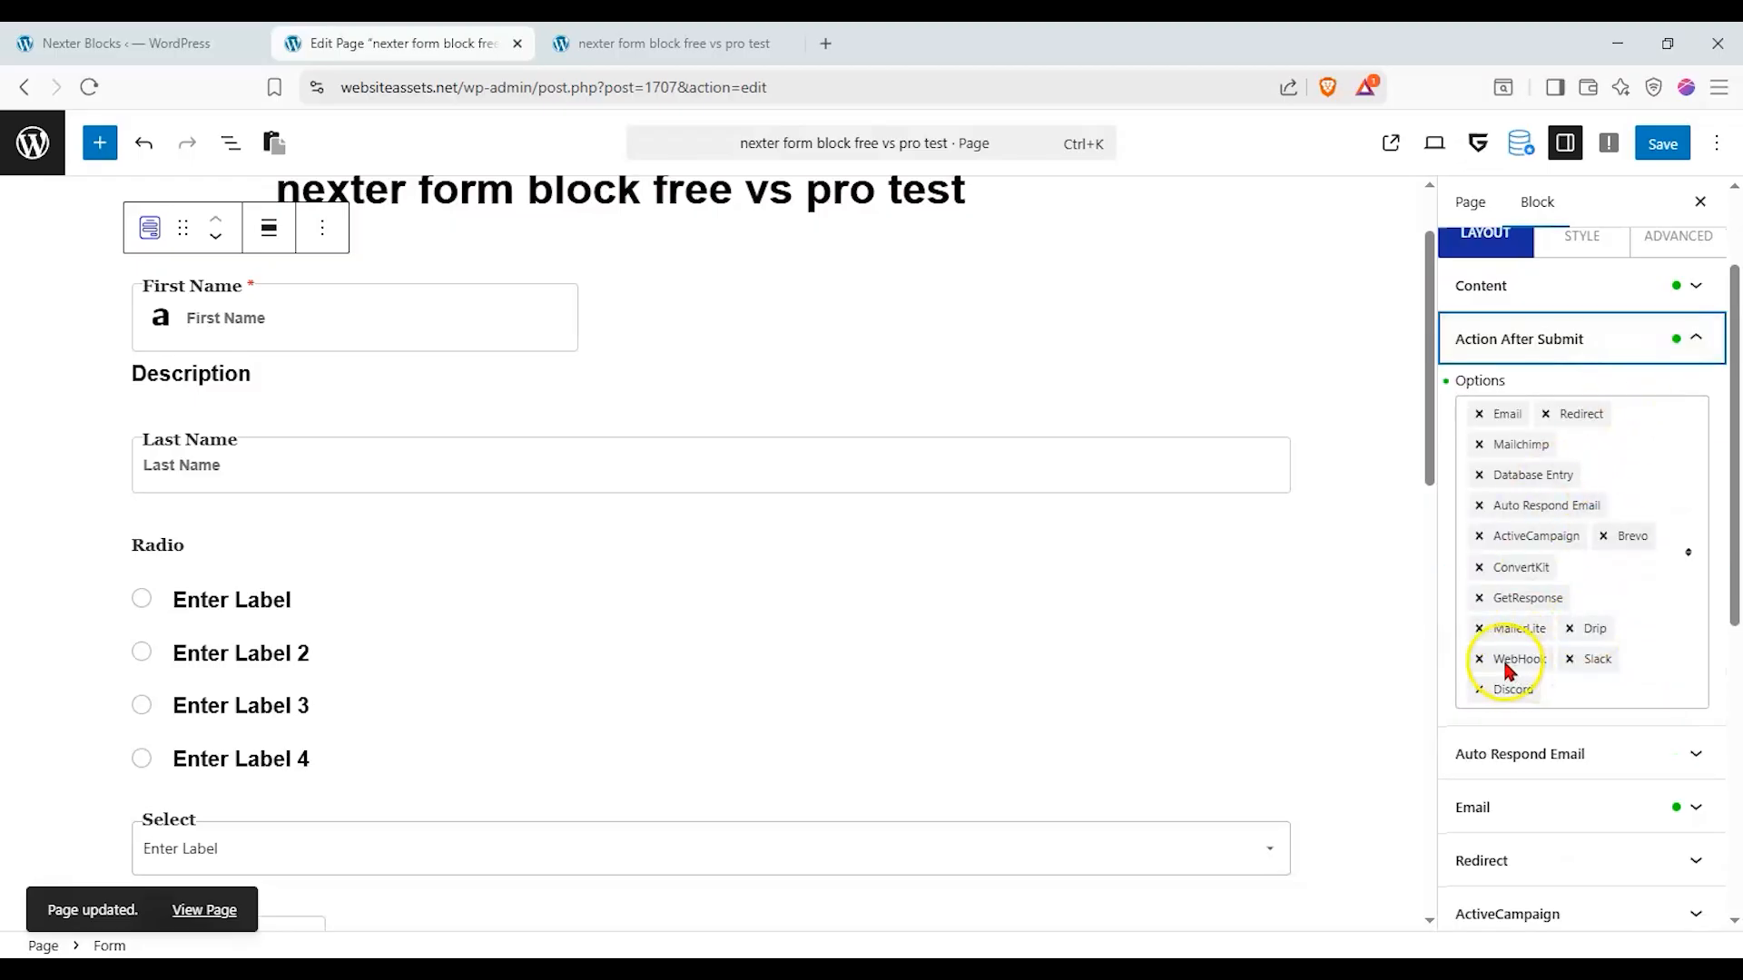
Reload the published page, check how the form renders from top to bottom, and return to the page editor.
left_click(667, 44)
left_click(89, 87)
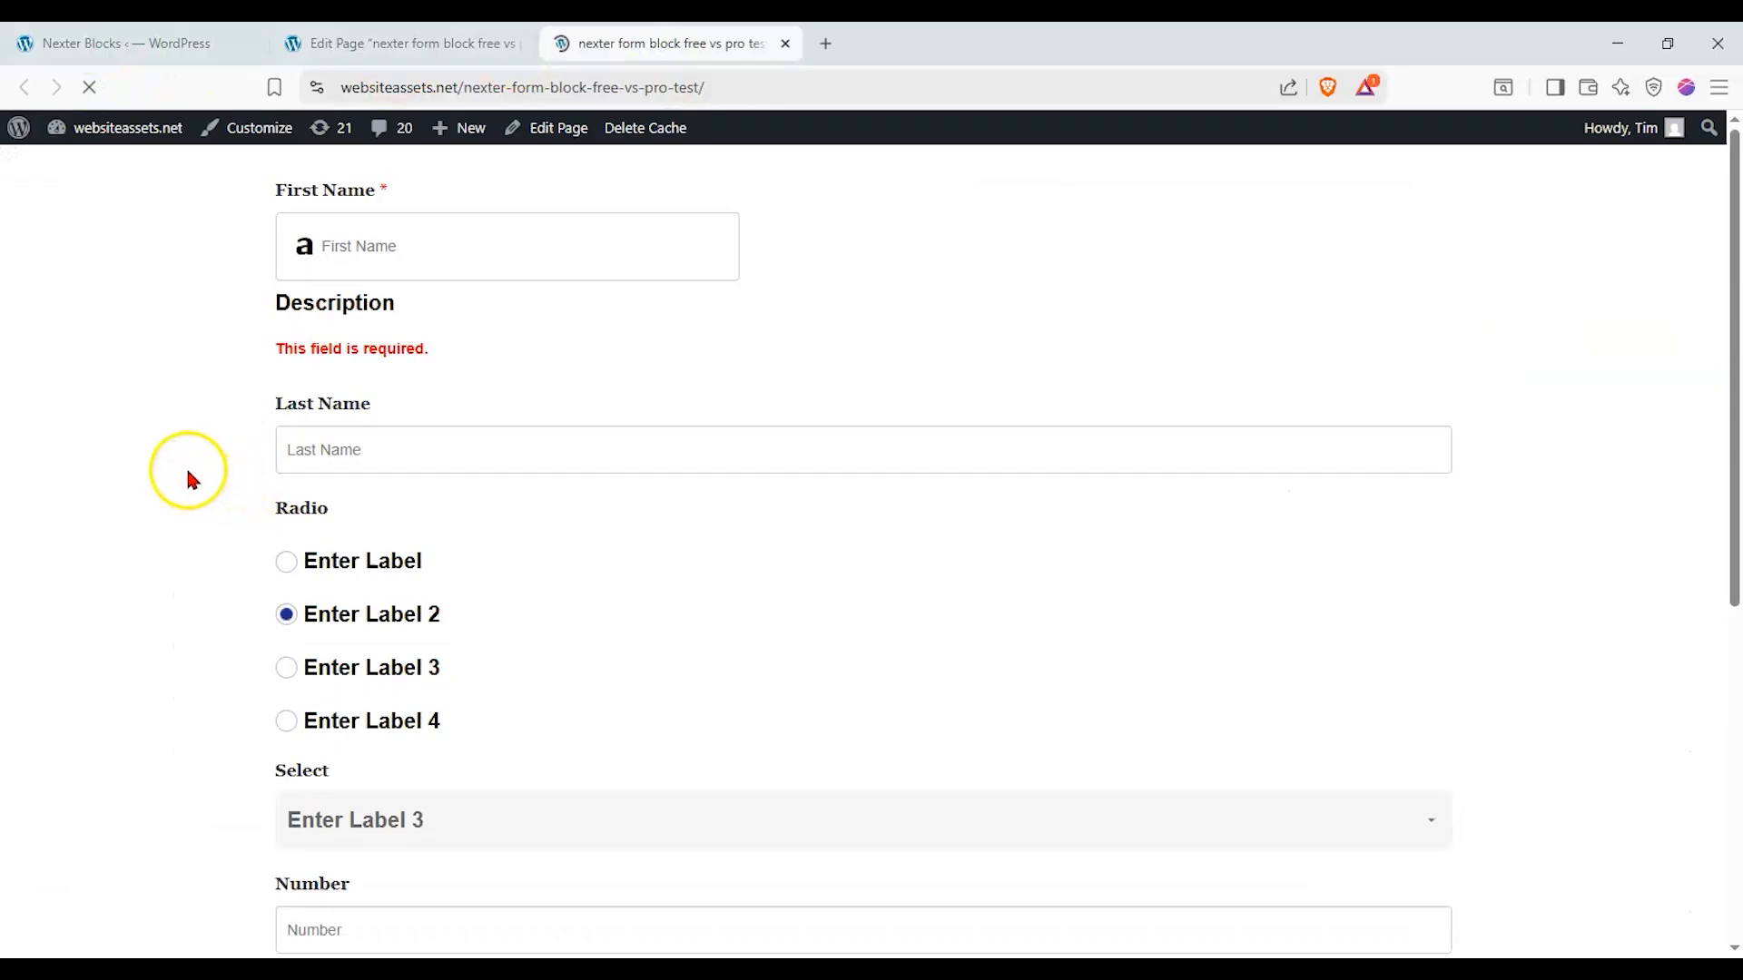
scroll(274, 263, "down", 3)
scroll(176, 361, "up", 3)
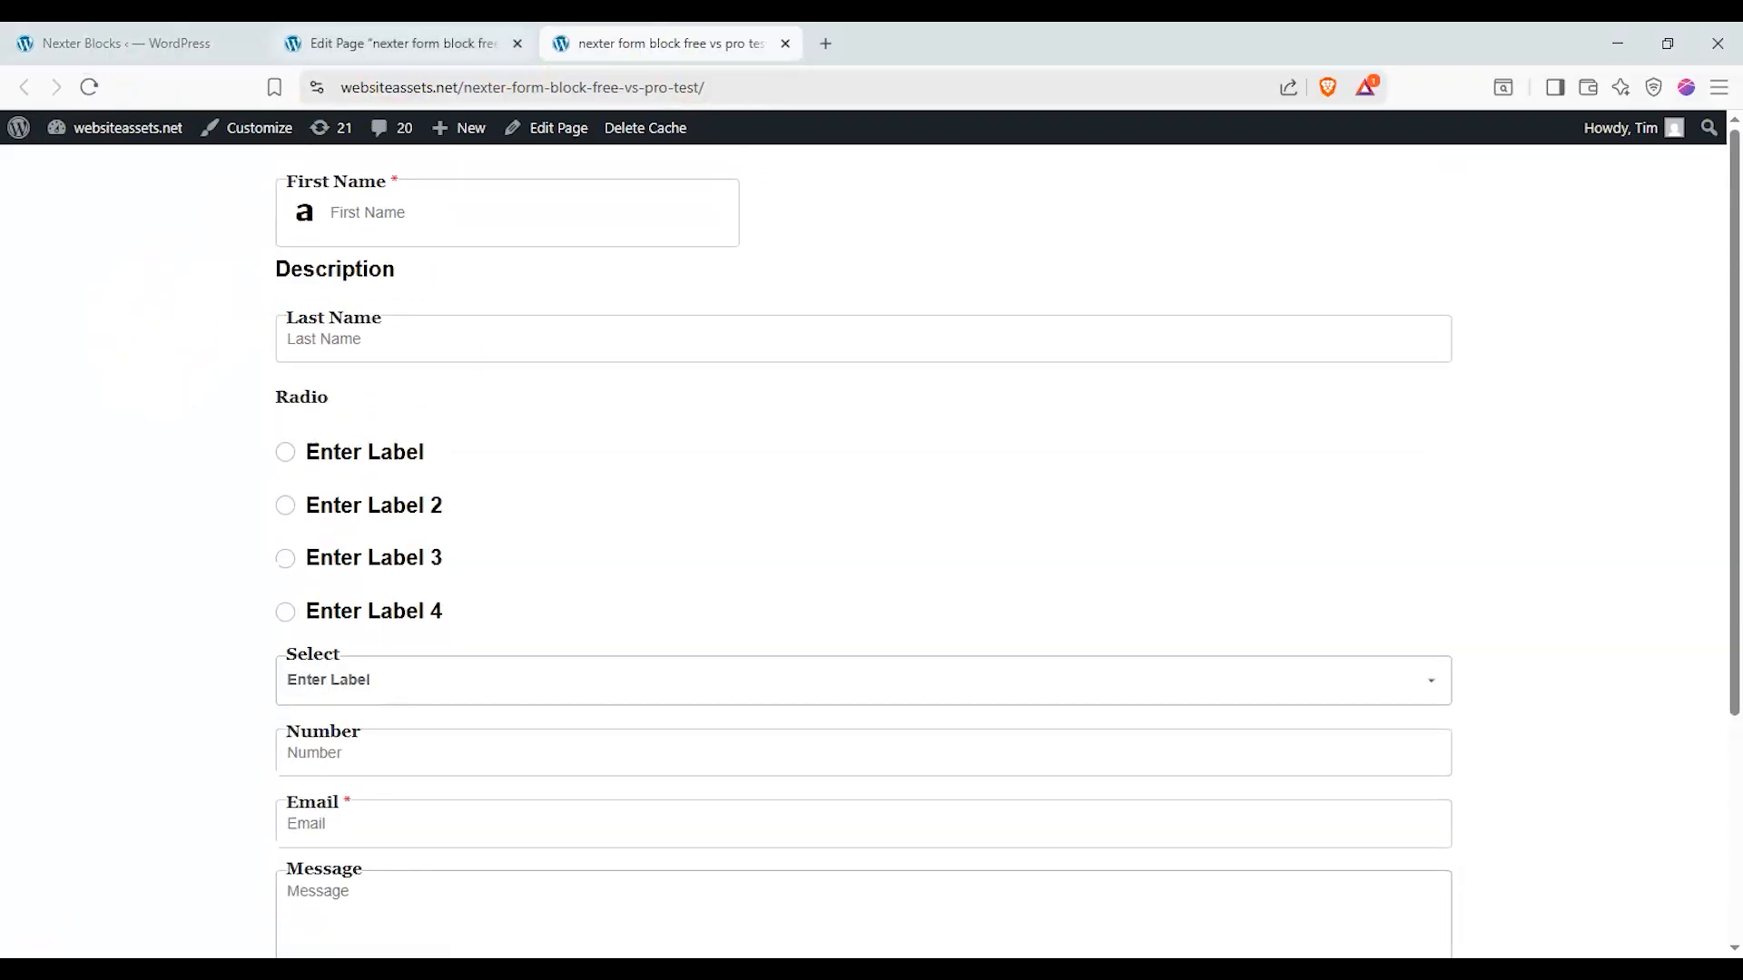
left_click(491, 54)
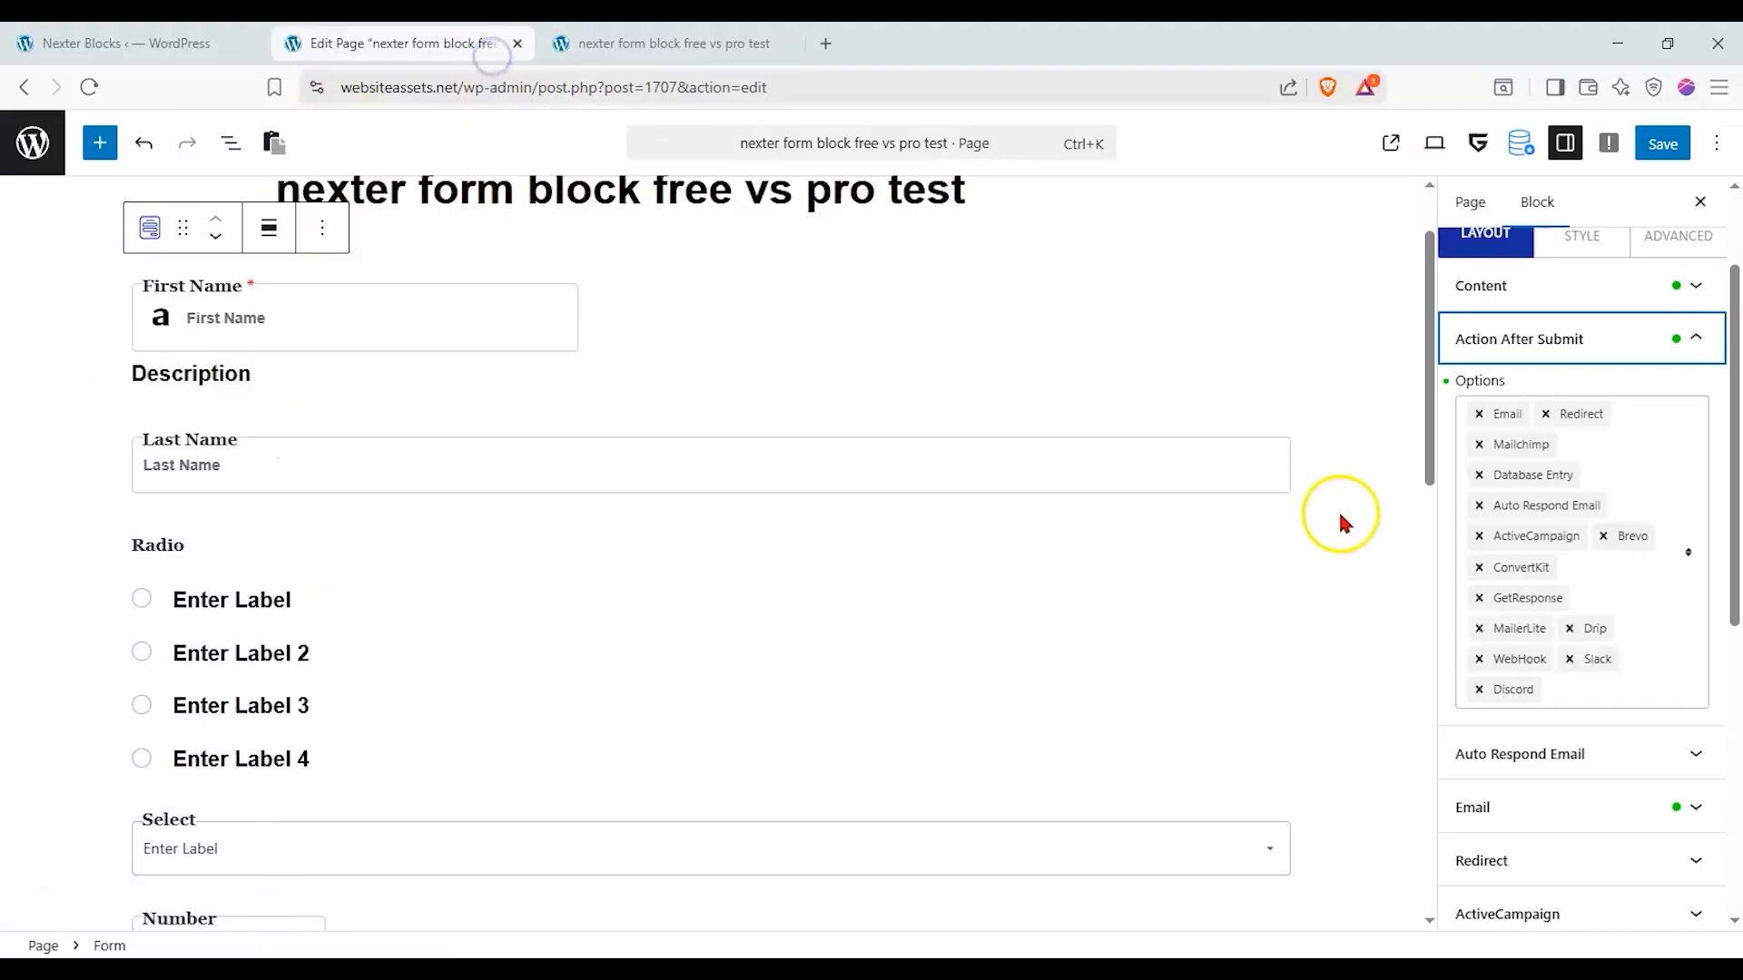
Review the form's Action After Submit options and the settings sections below them.
scroll(1556, 581, "up", 2)
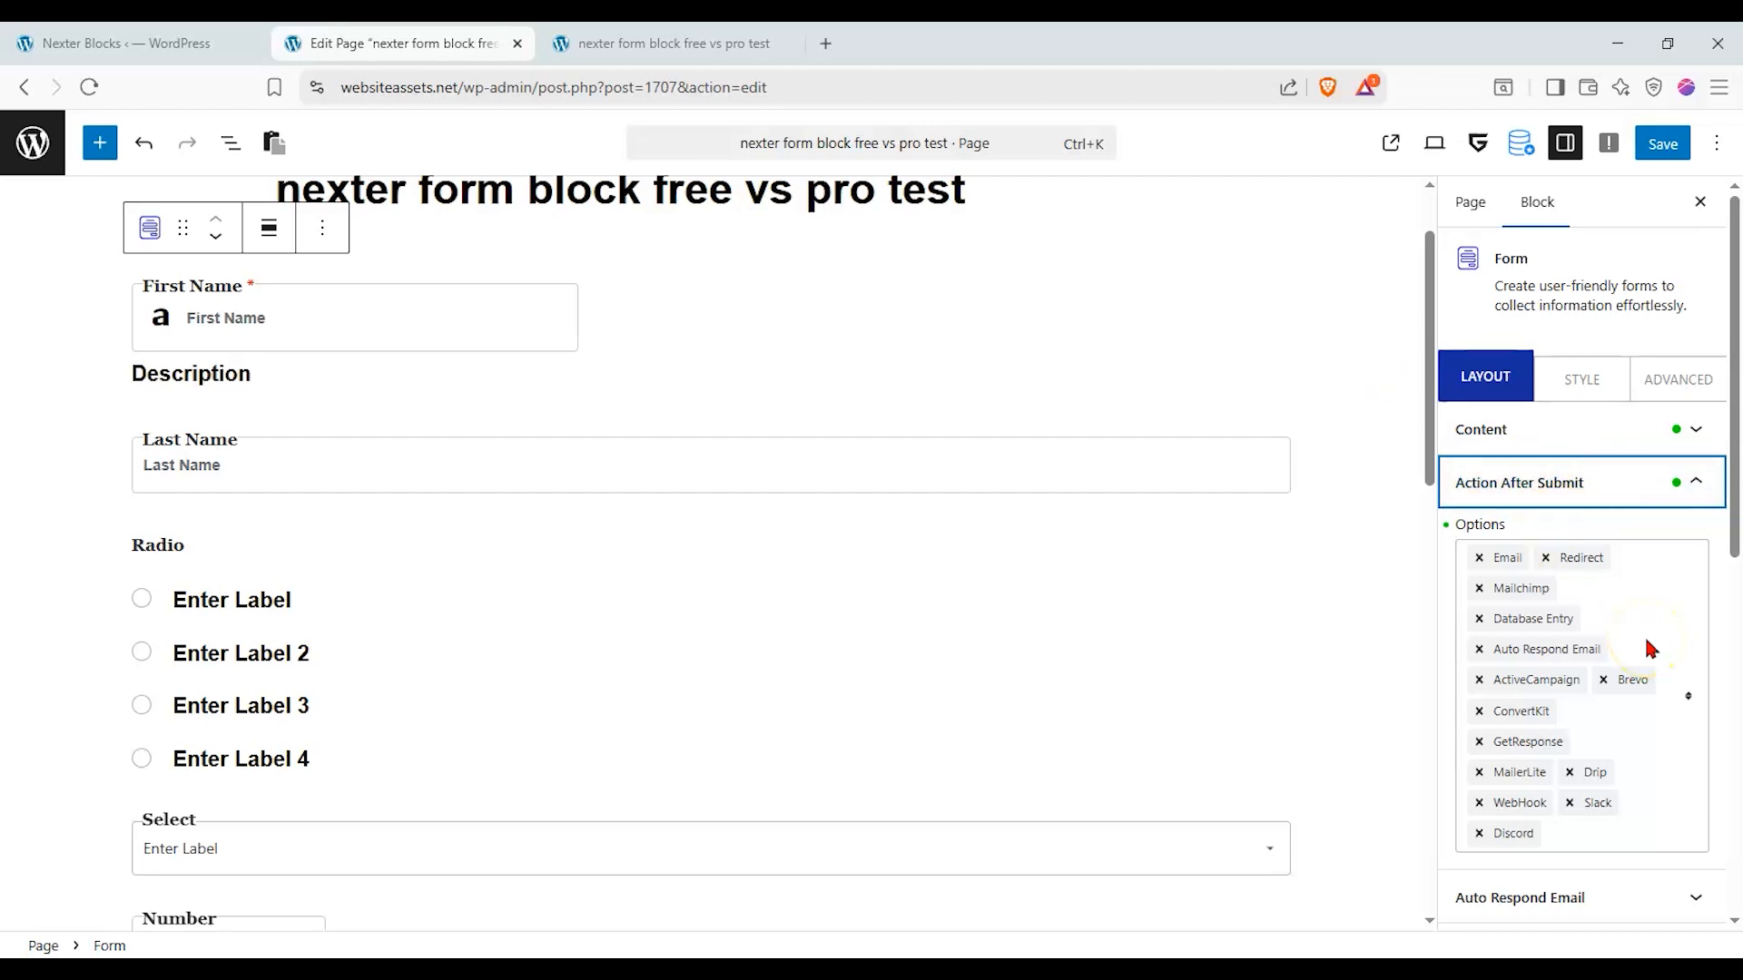
scroll(1649, 648, "down", 3)
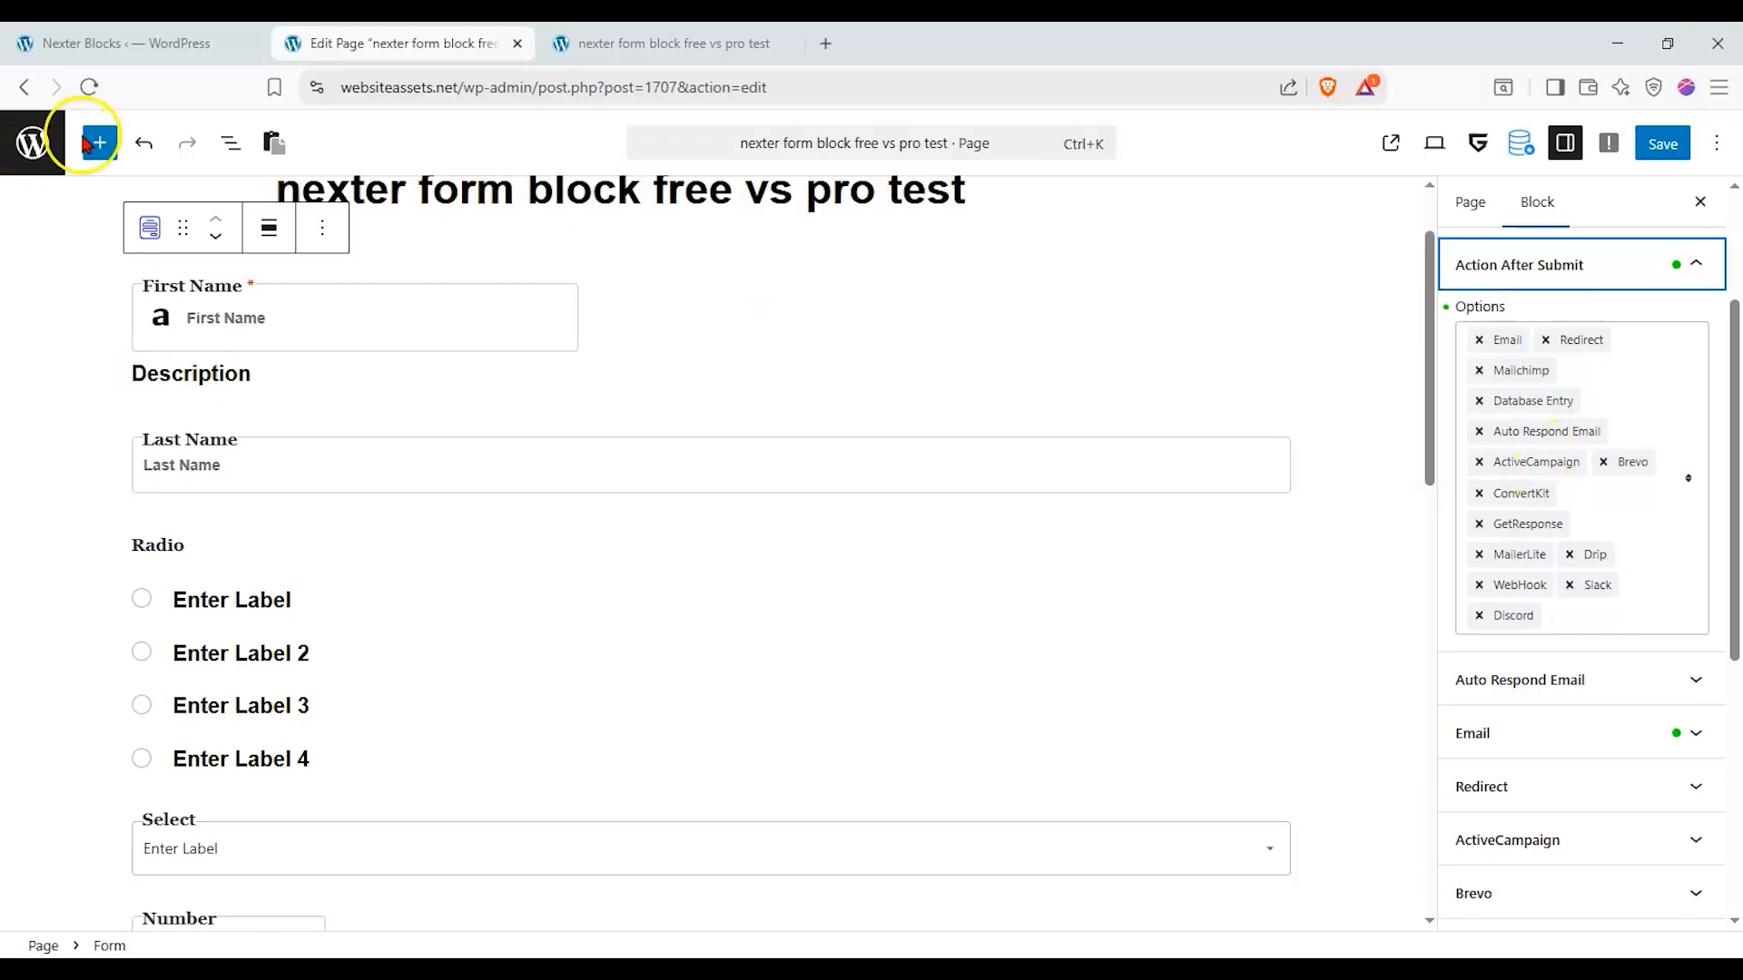
scroll(56, 318, "up", 1)
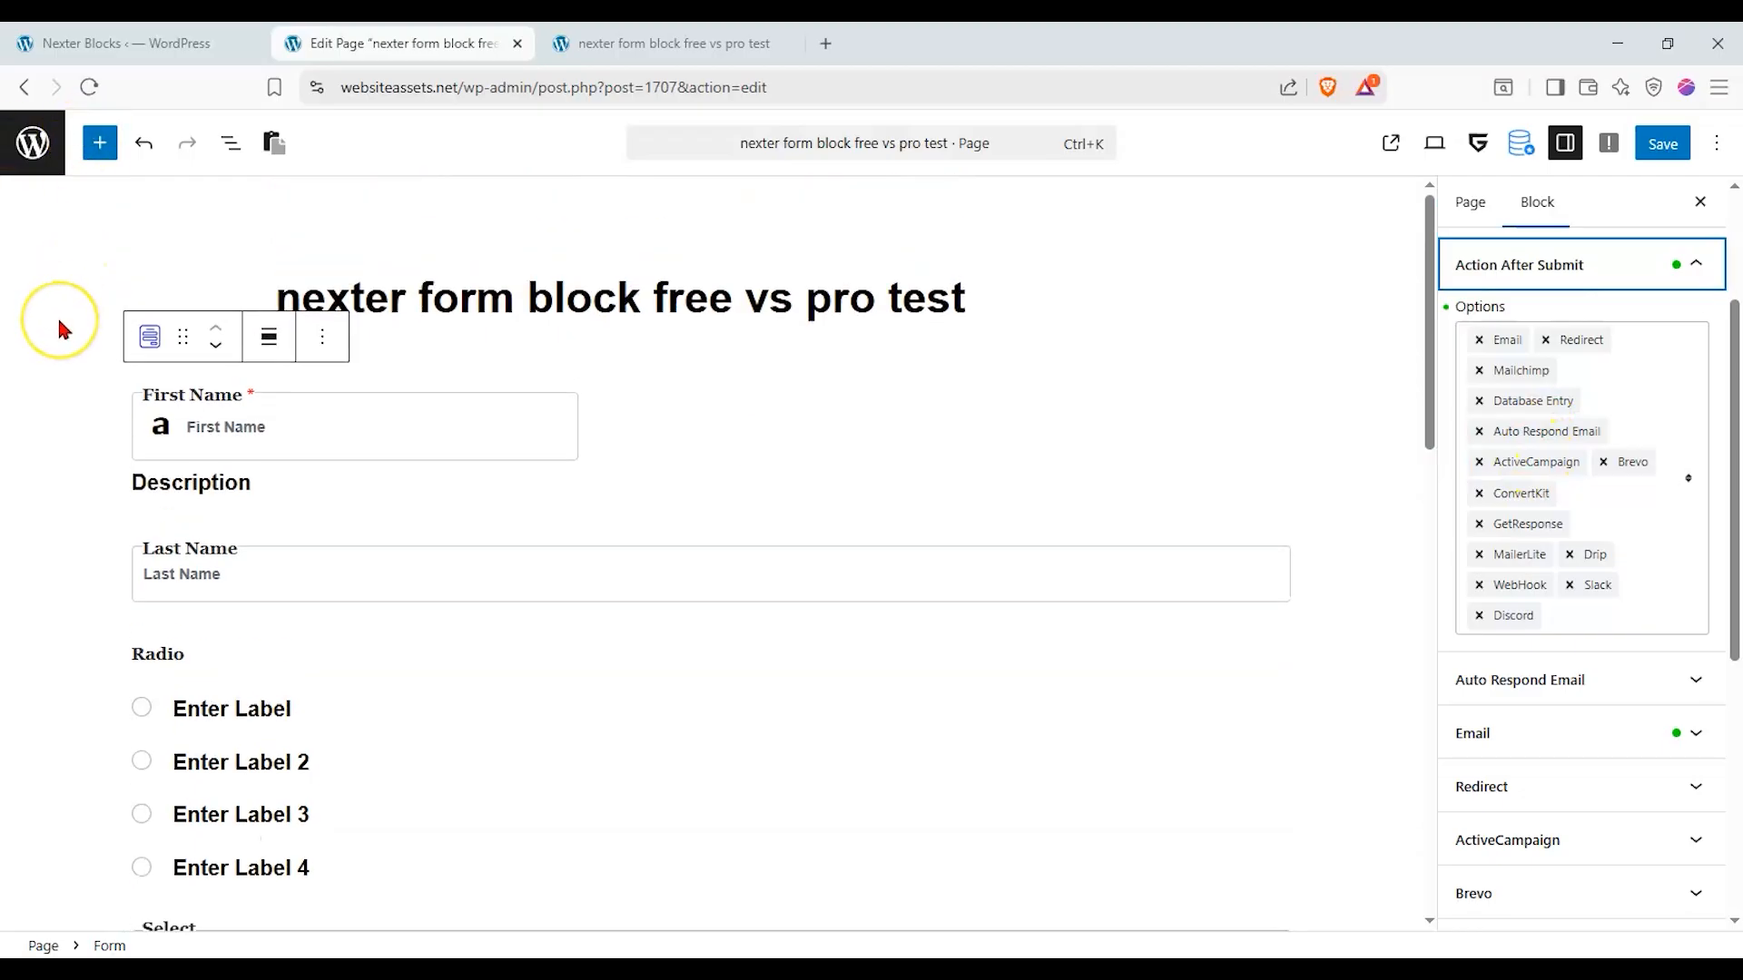
scroll(60, 320, "down", 1)
Browse further through the available Nexter blocks in the block library and close it.
left_click(106, 155)
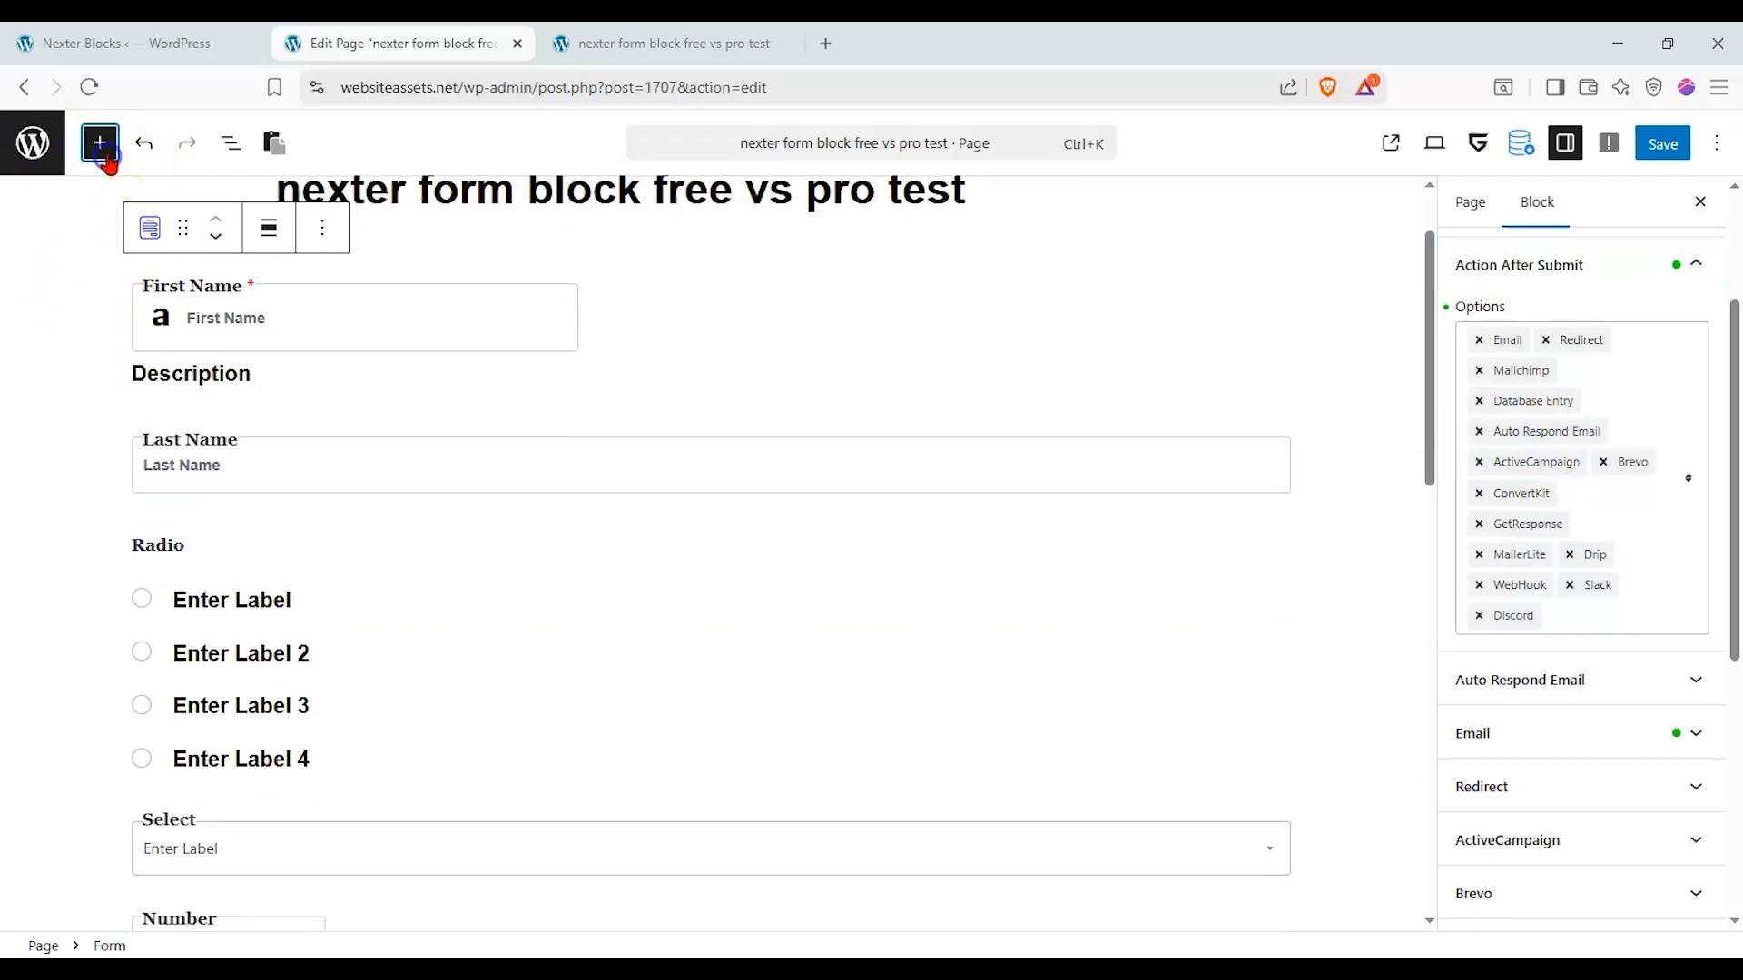
scroll(148, 372, "down", 7)
scroll(148, 385, "up", 6)
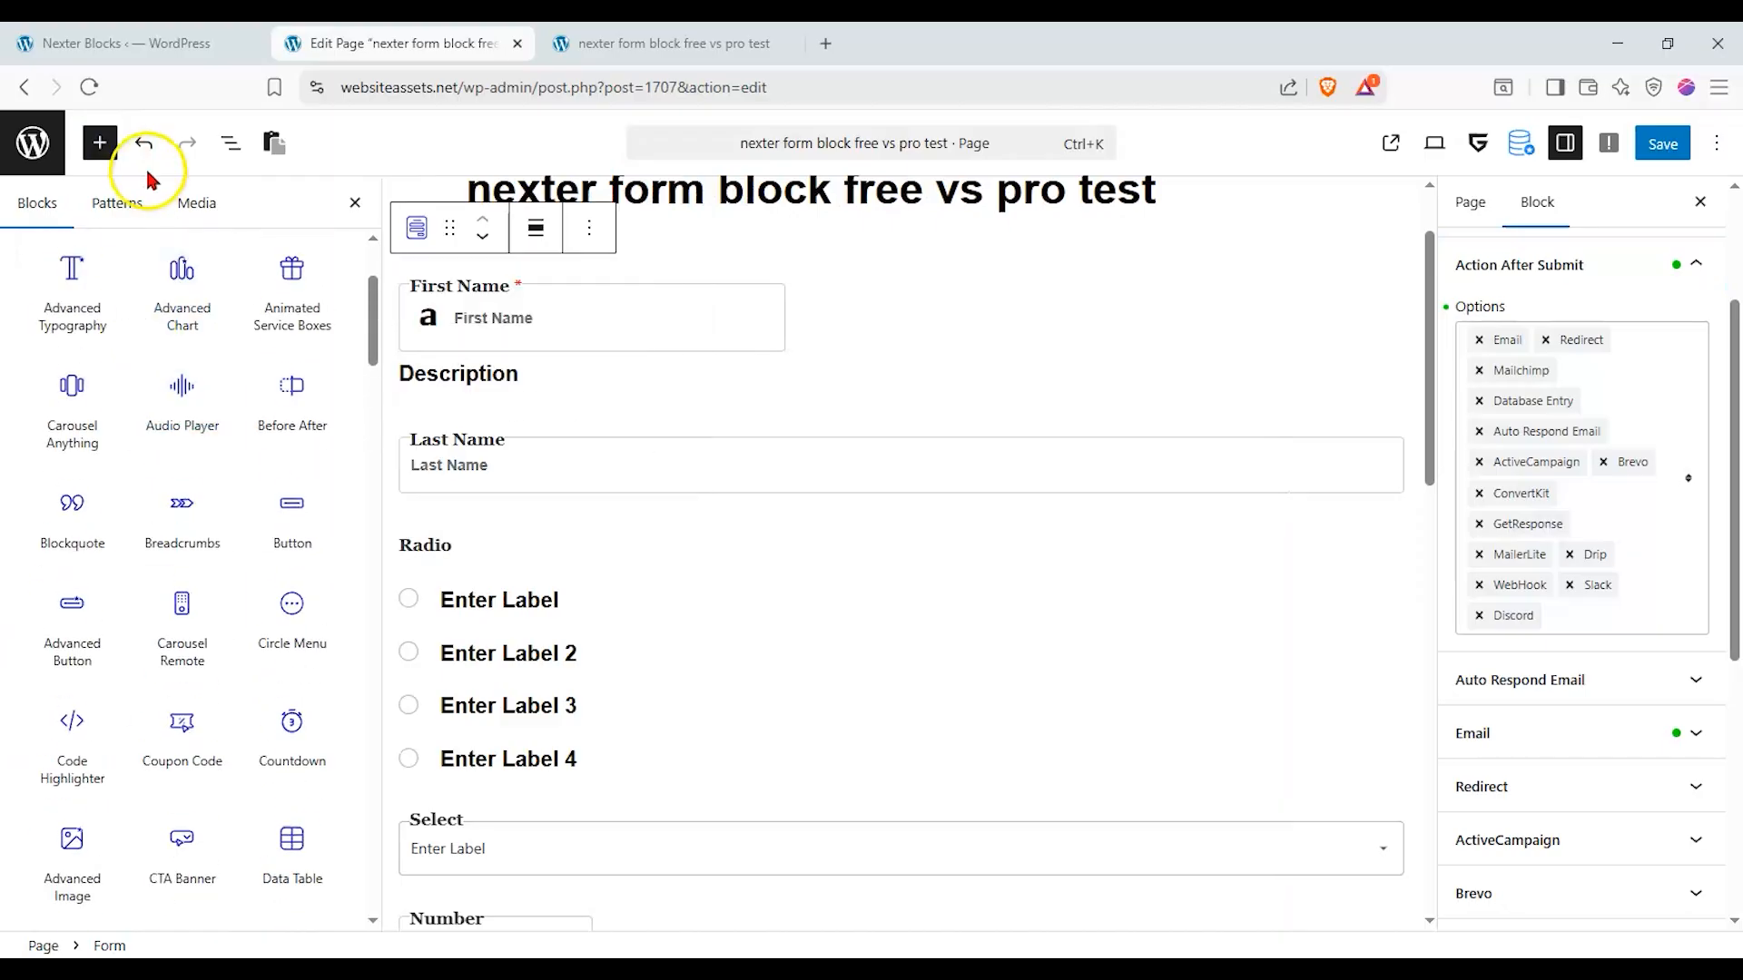
left_click(100, 143)
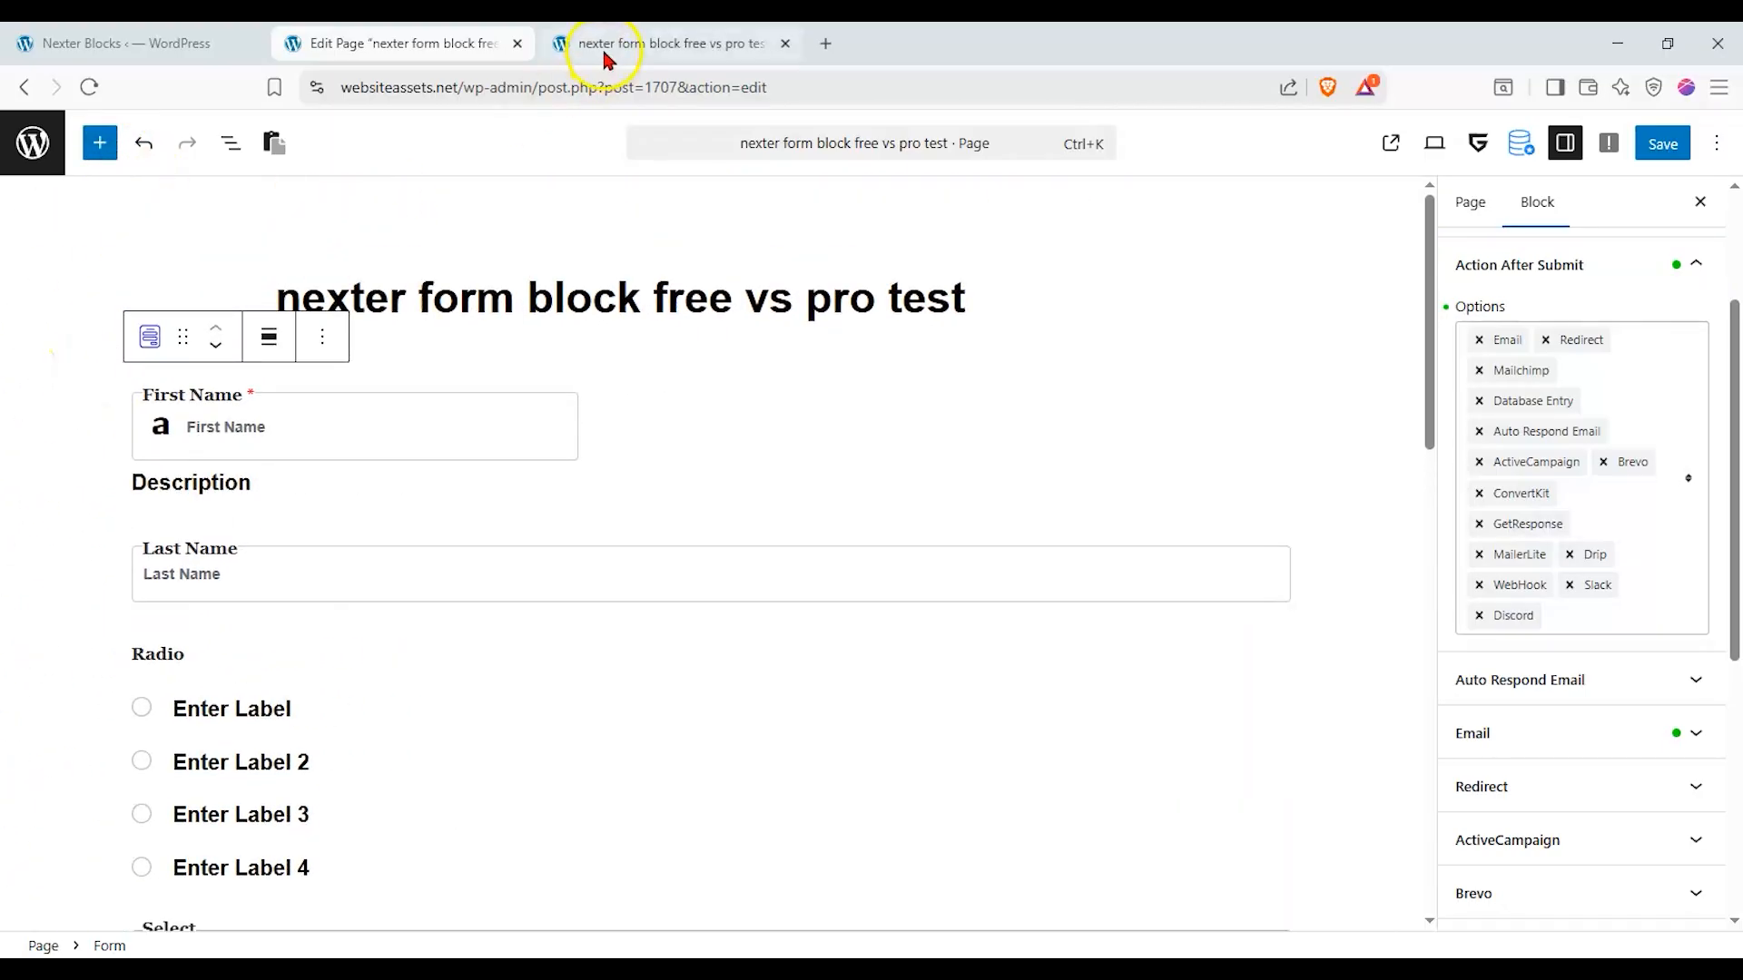
Compare the published form with the form block and its after-submit settings in the editor.
scroll(1523, 444, "down", 2)
scroll(1341, 506, "down", 2)
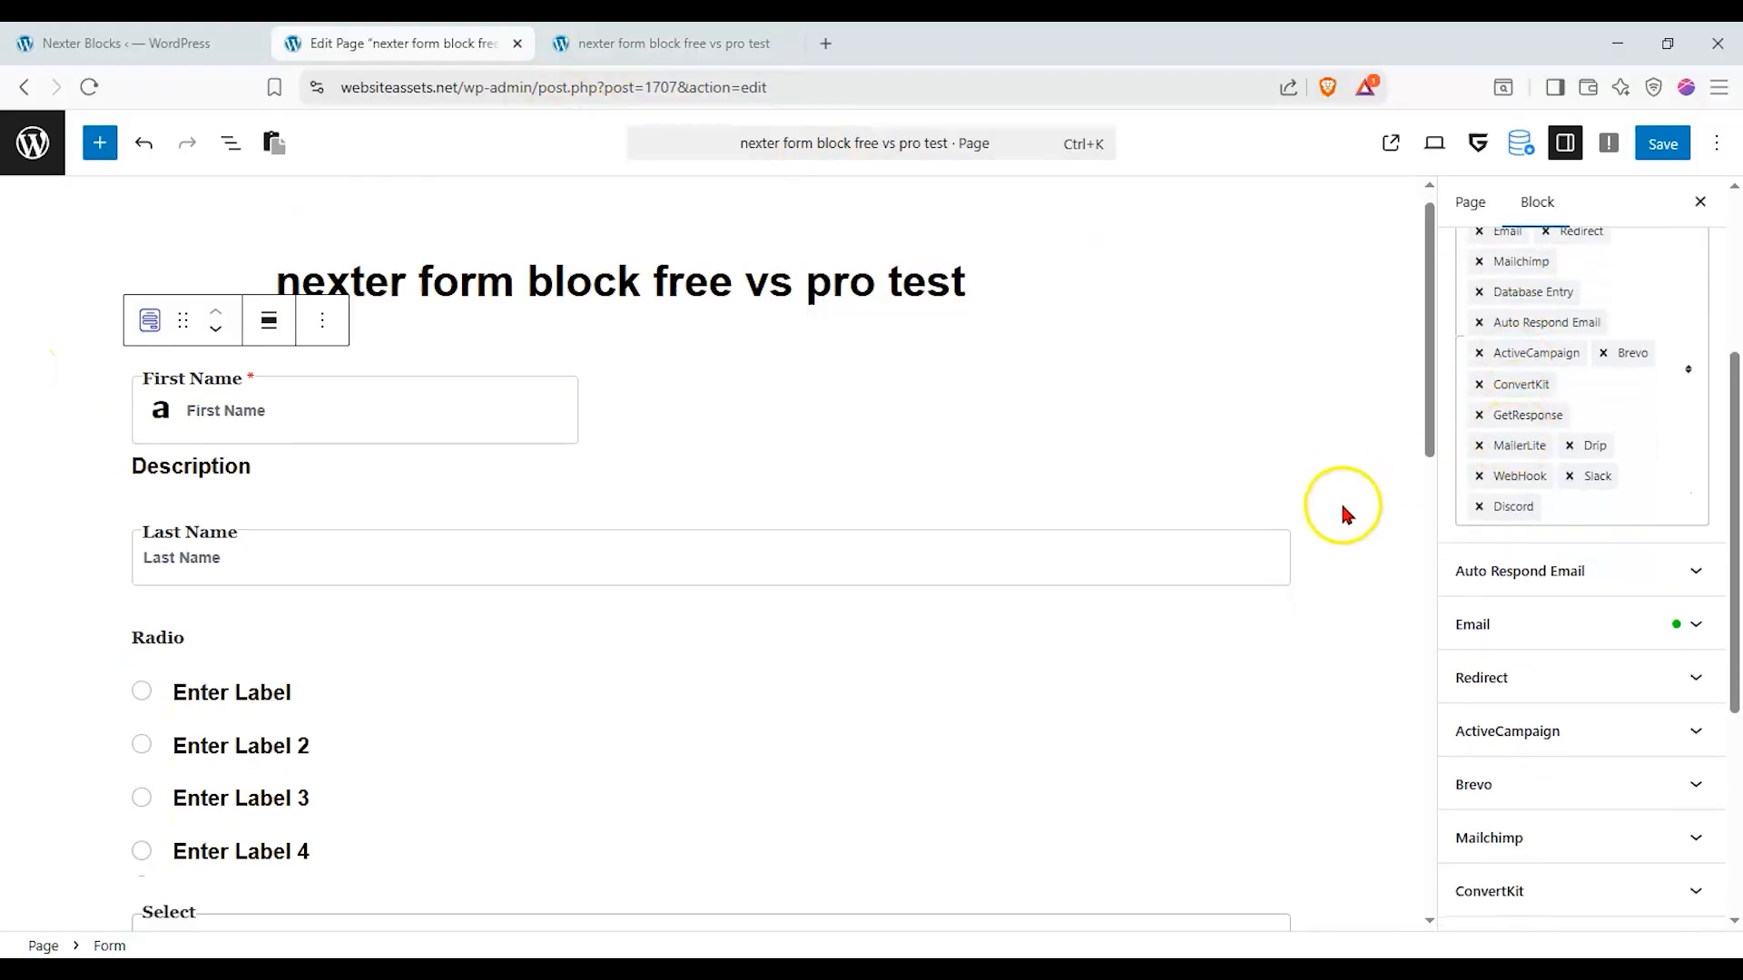
scroll(1537, 506, "up", 4)
left_click(753, 46)
scroll(862, 340, "down", 3)
scroll(862, 341, "up", 3)
left_click(449, 45)
scroll(1587, 454, "down", 3)
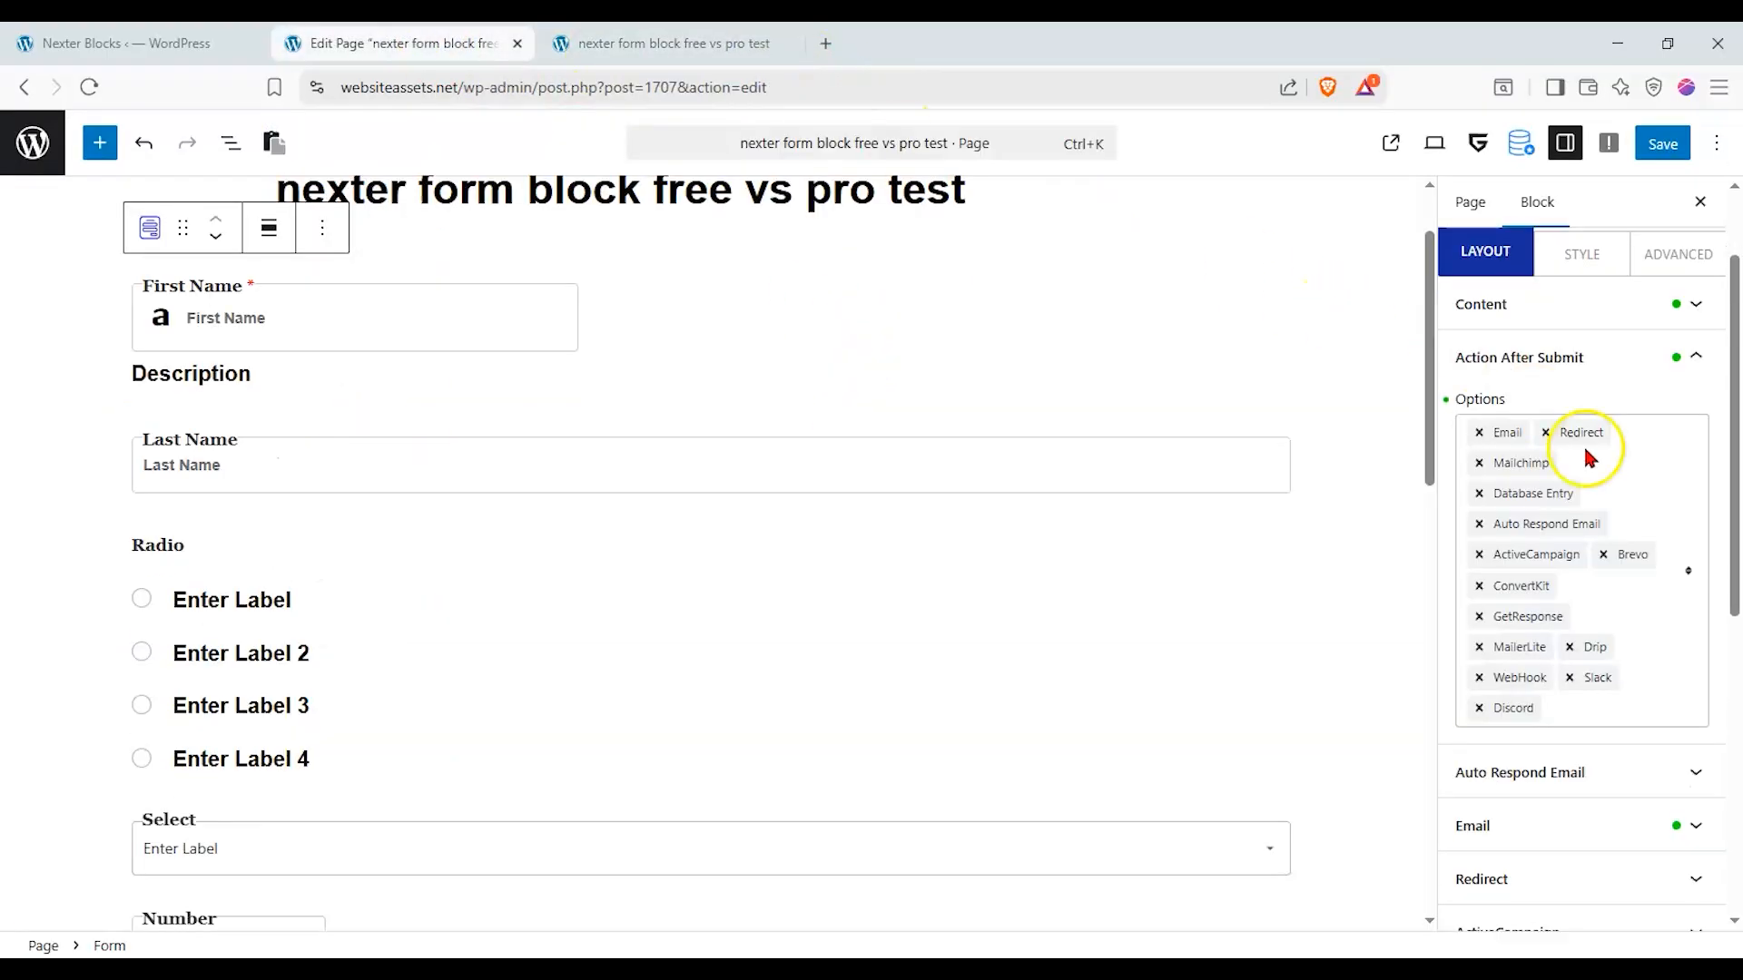
scroll(1583, 459, "up", 2)
scroll(1257, 506, "down", 3)
scroll(1257, 506, "up", 5)
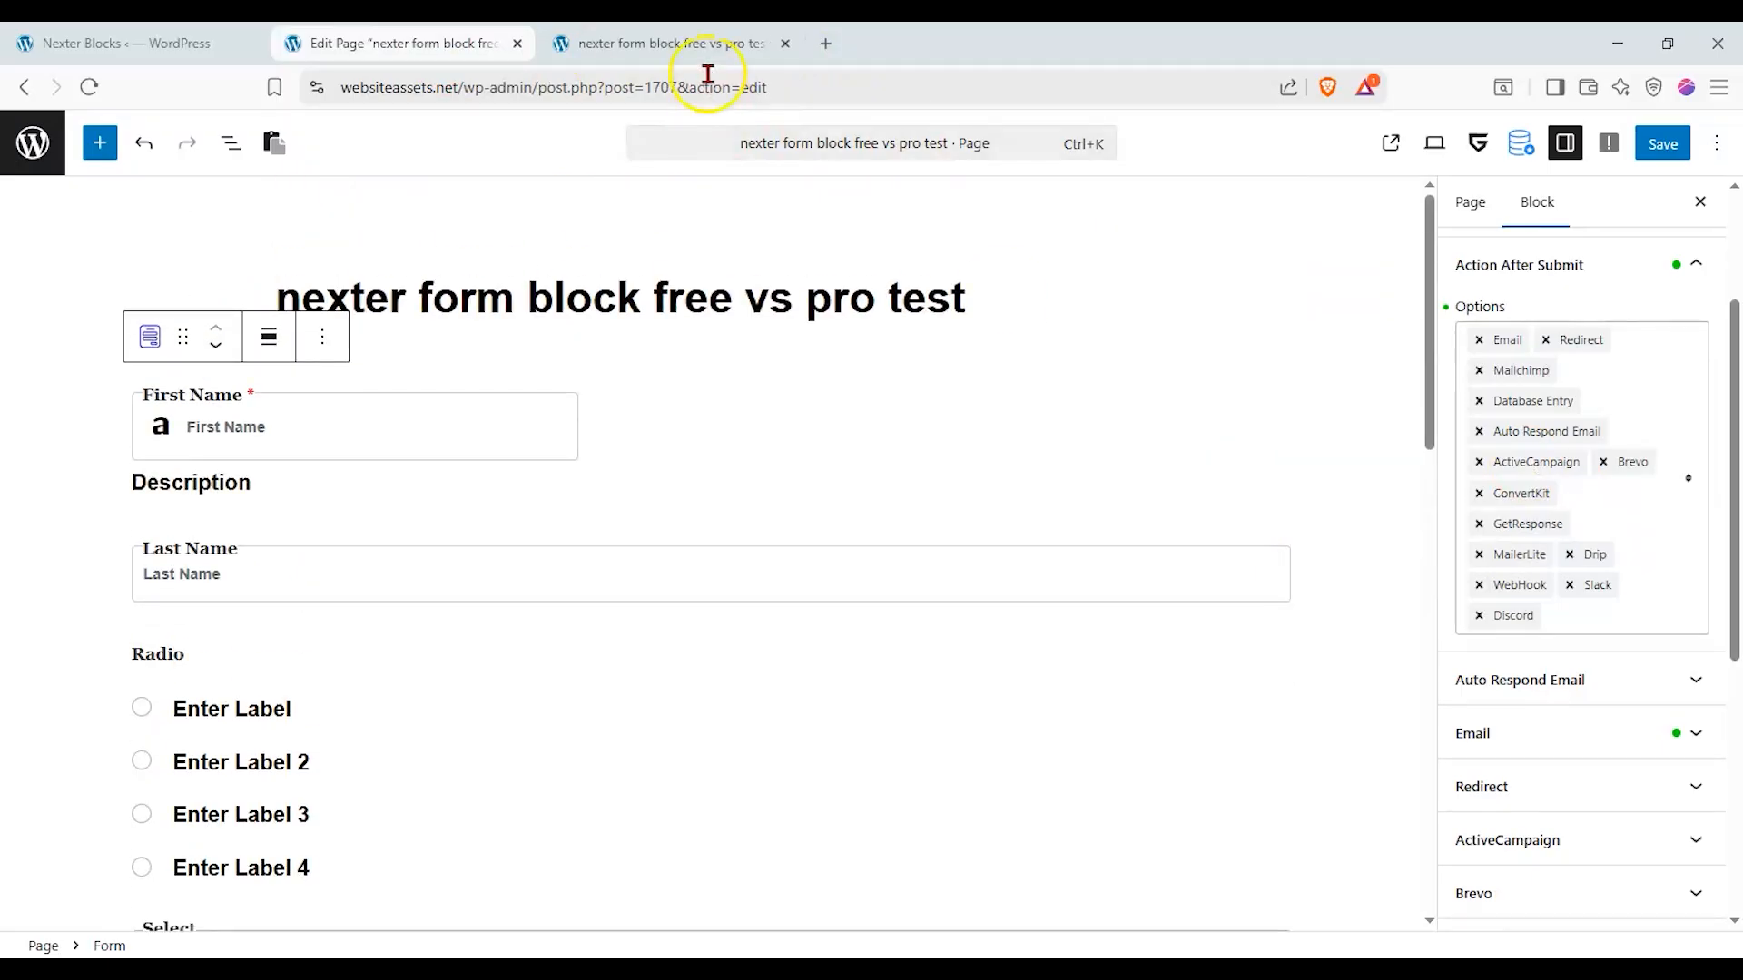
left_click(708, 46)
left_click(449, 46)
scroll(1446, 545, "down", 2)
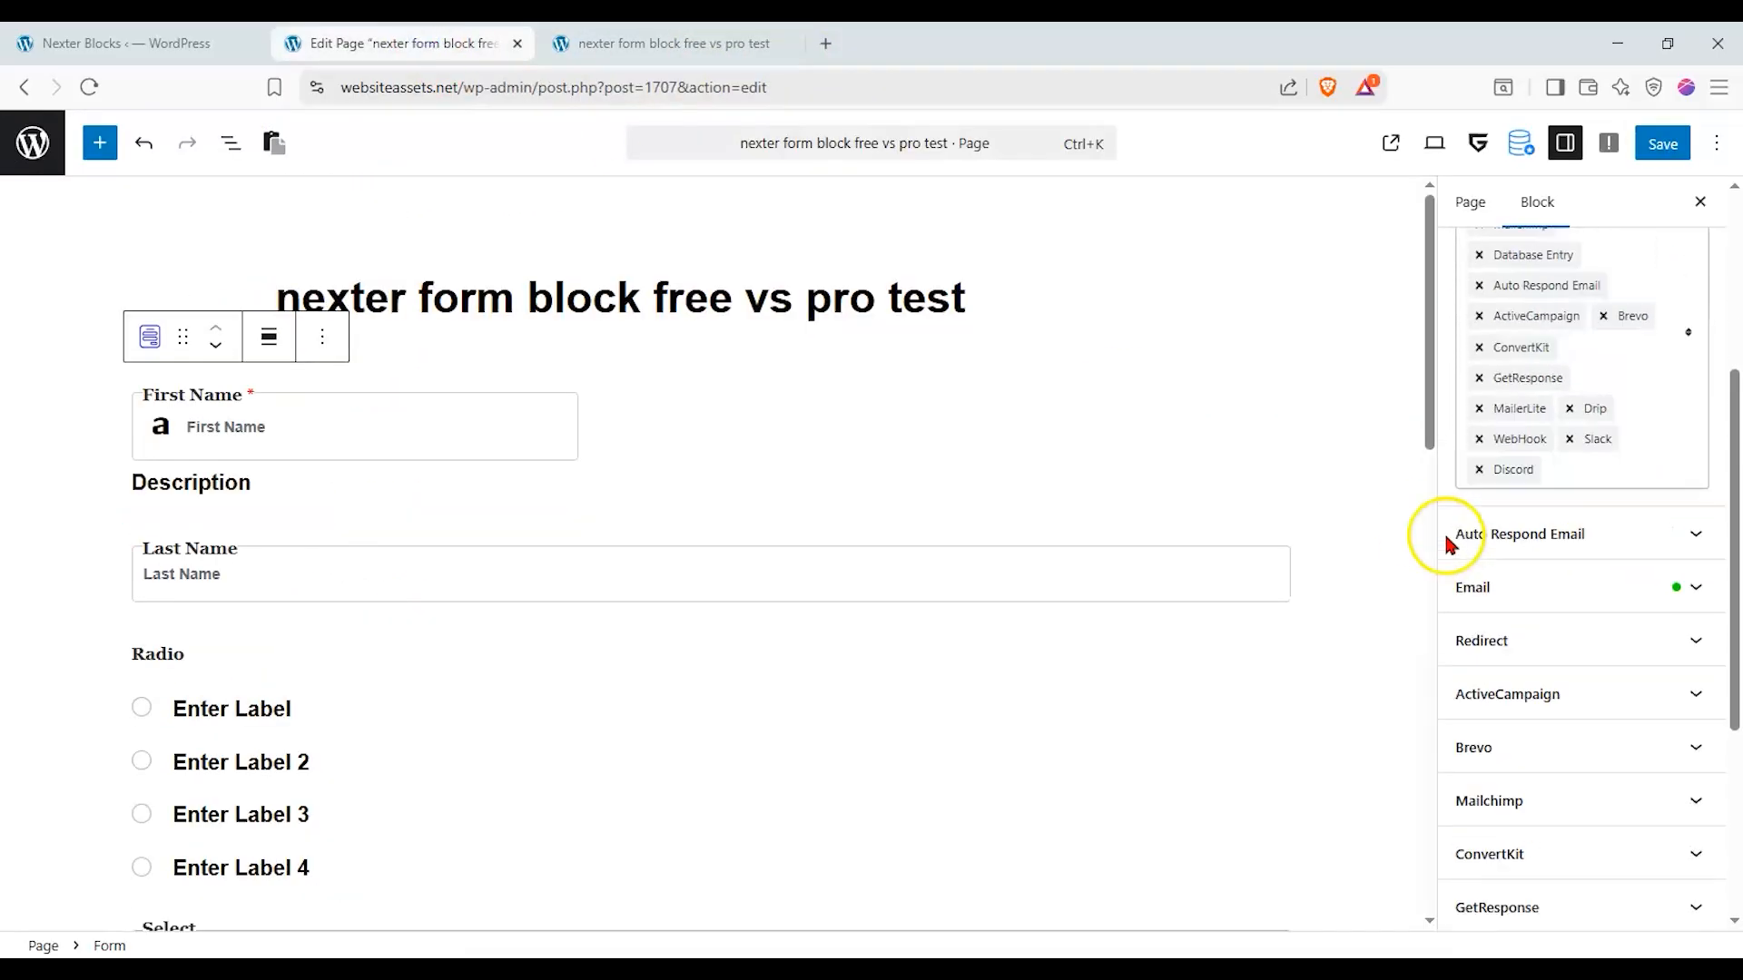
scroll(1447, 544, "up", 4)
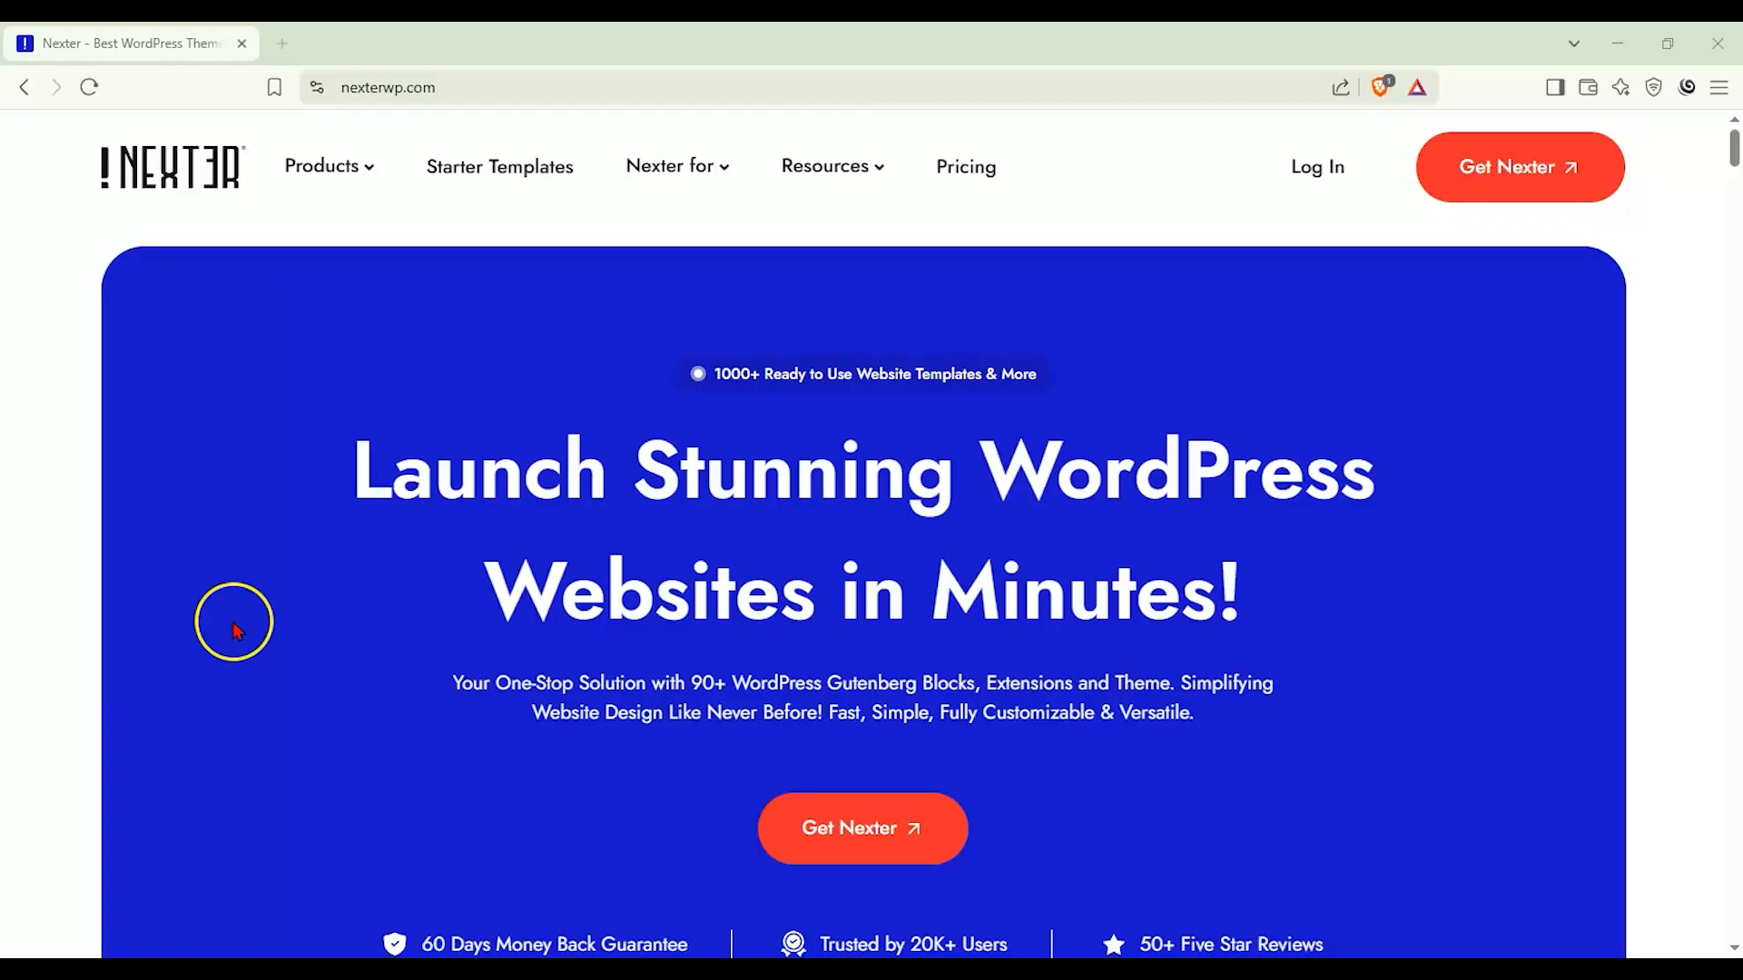
Open the Nexter website's pricing page and review the Starter, Studio and Professional plans.
left_click(945, 182)
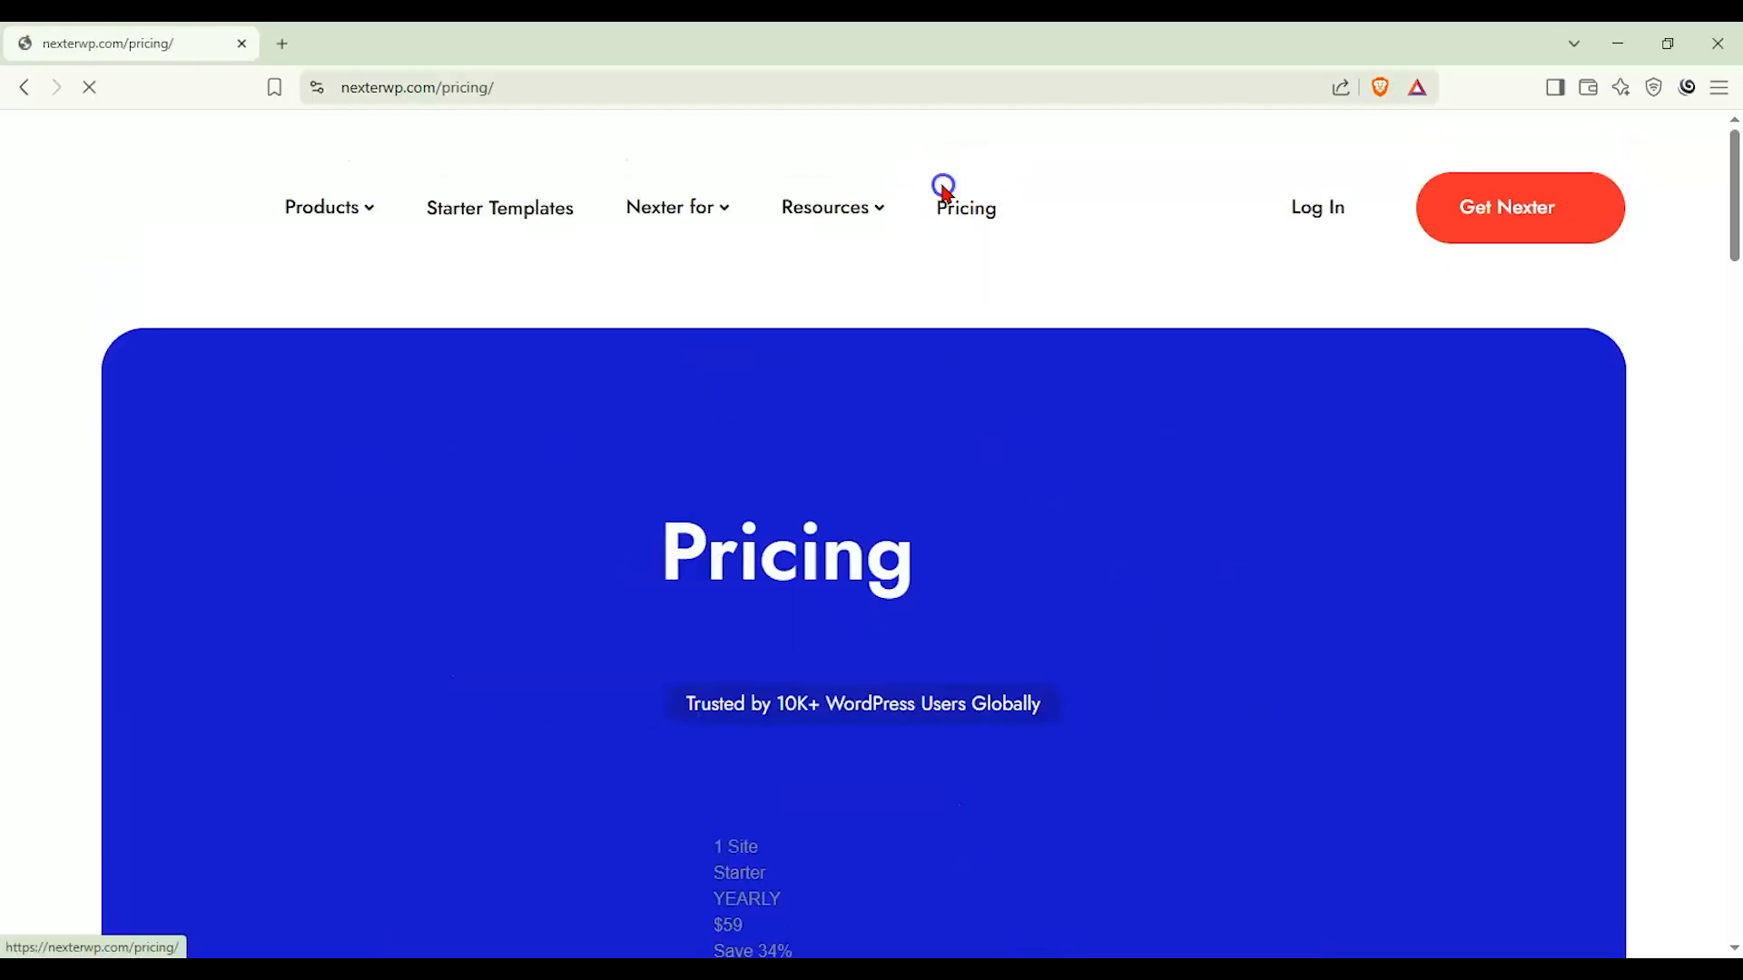
scroll(78, 405, "down", 3)
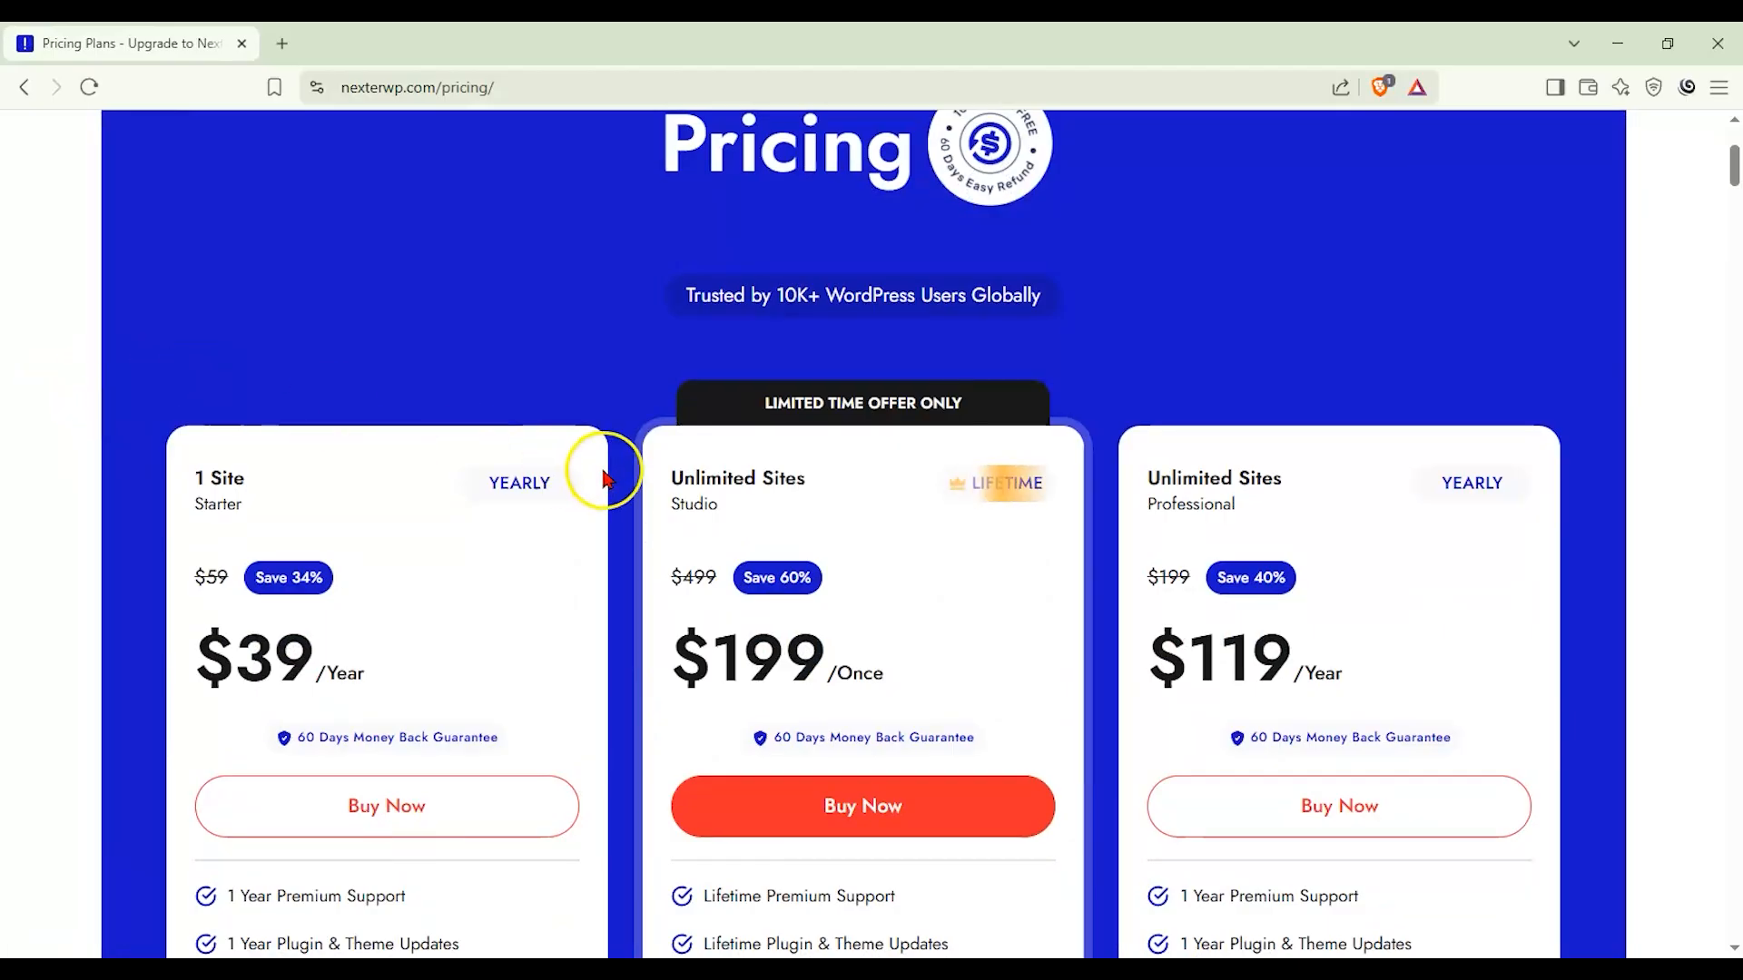
scroll(643, 463, "down", 1)
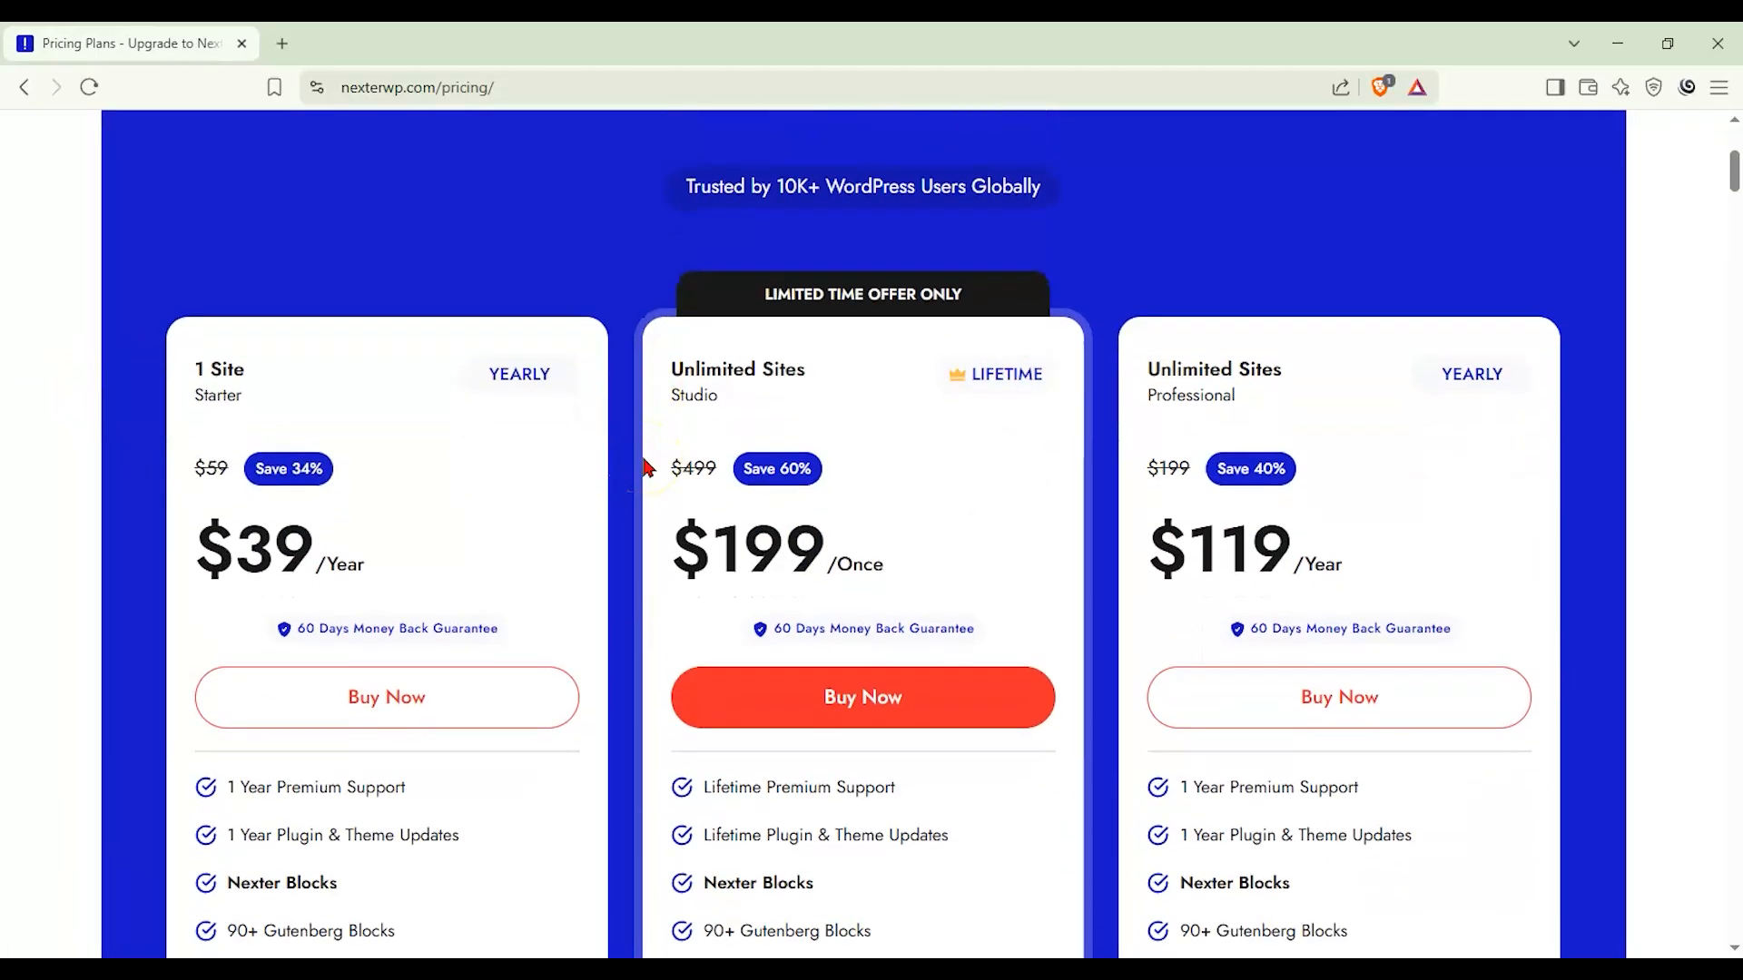